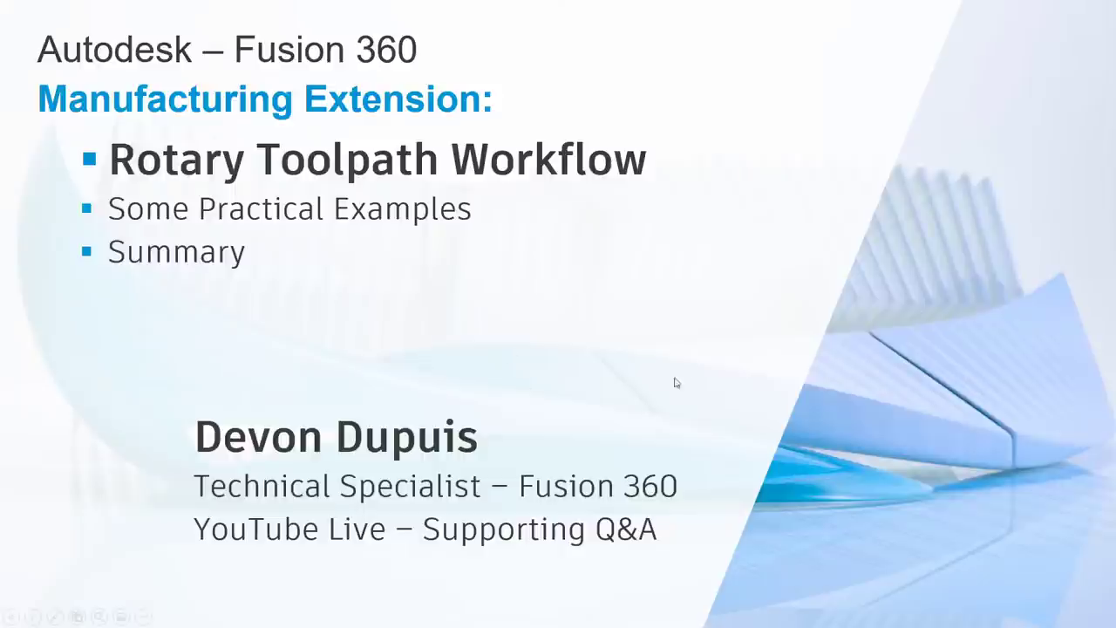
# - Advance the PowerPoint slideshow beyond its title slide
pyautogui.click(646, 282)
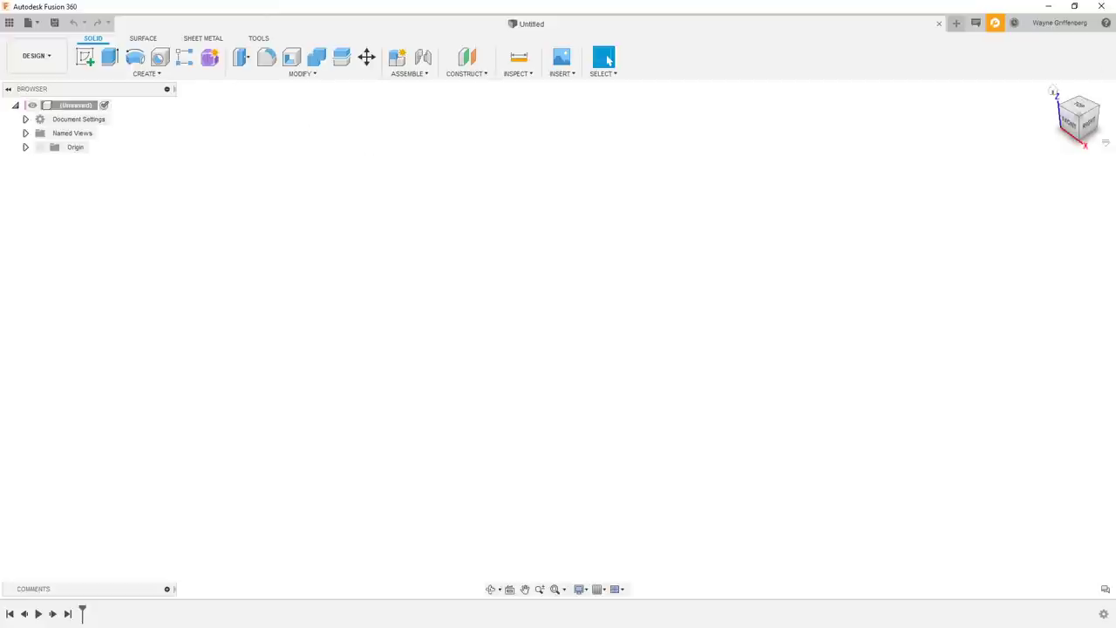
# - Open What's New from the Help menu to show the April 2020 update notes
pyautogui.click(1105, 25)
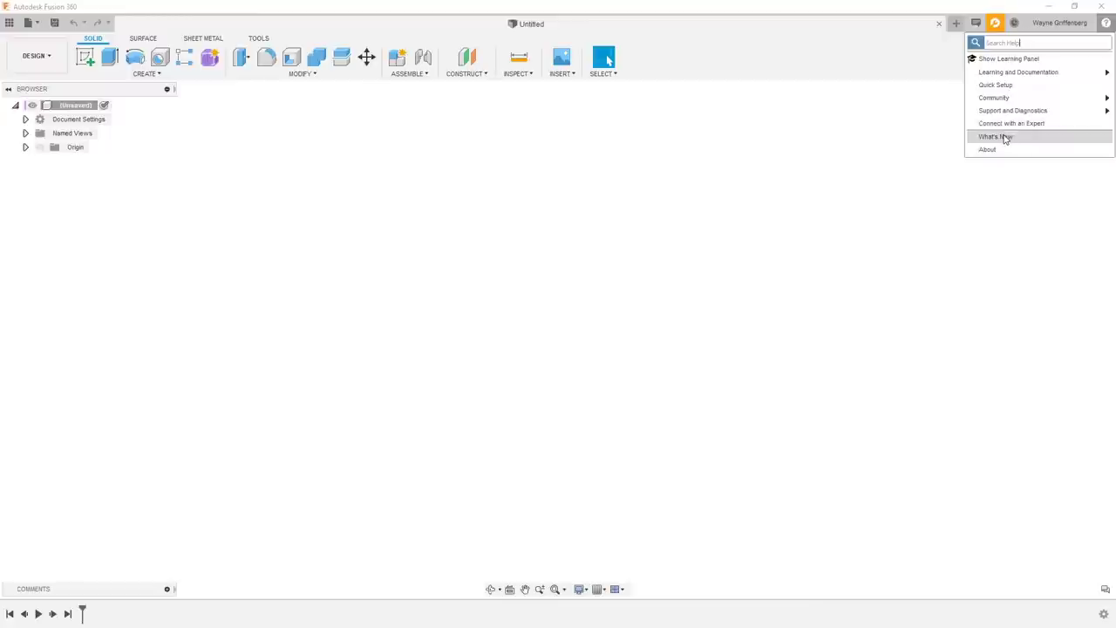
pyautogui.click(678, 232)
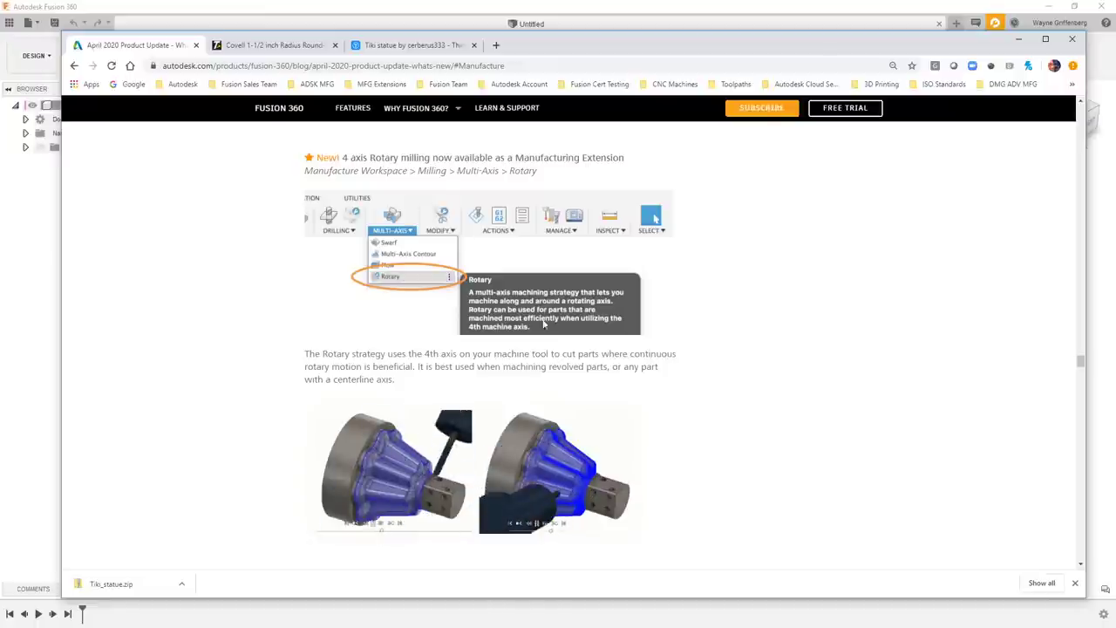
# - Skim the 4-axis Rotary milling section of the update blog, then minimize Chrome
pyautogui.scroll(-1, 660, 429)
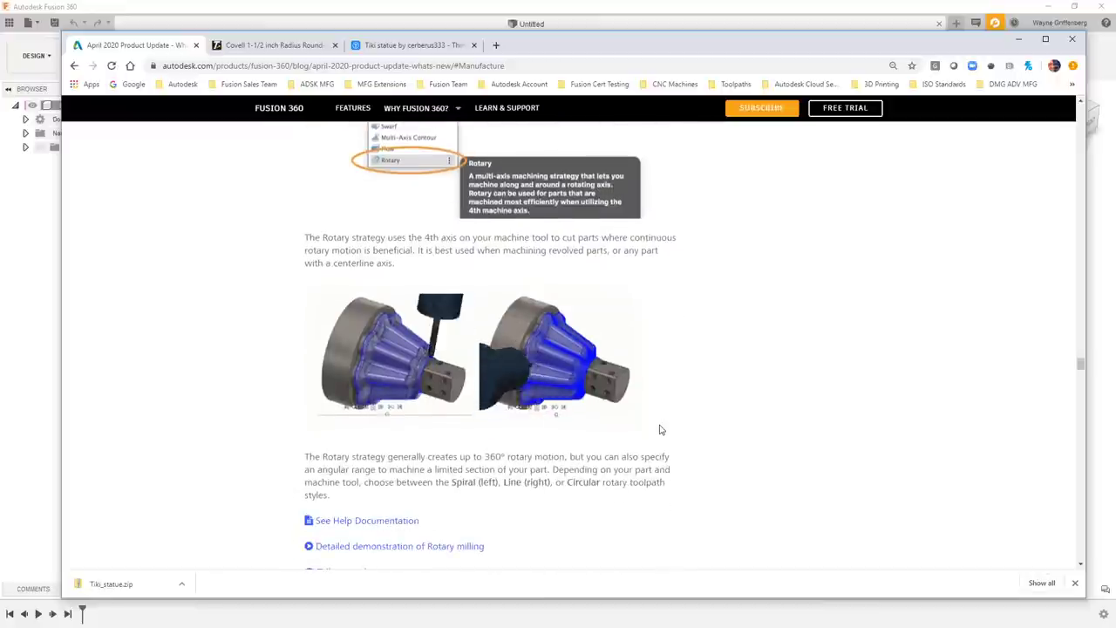
pyautogui.scroll(1, 660, 429)
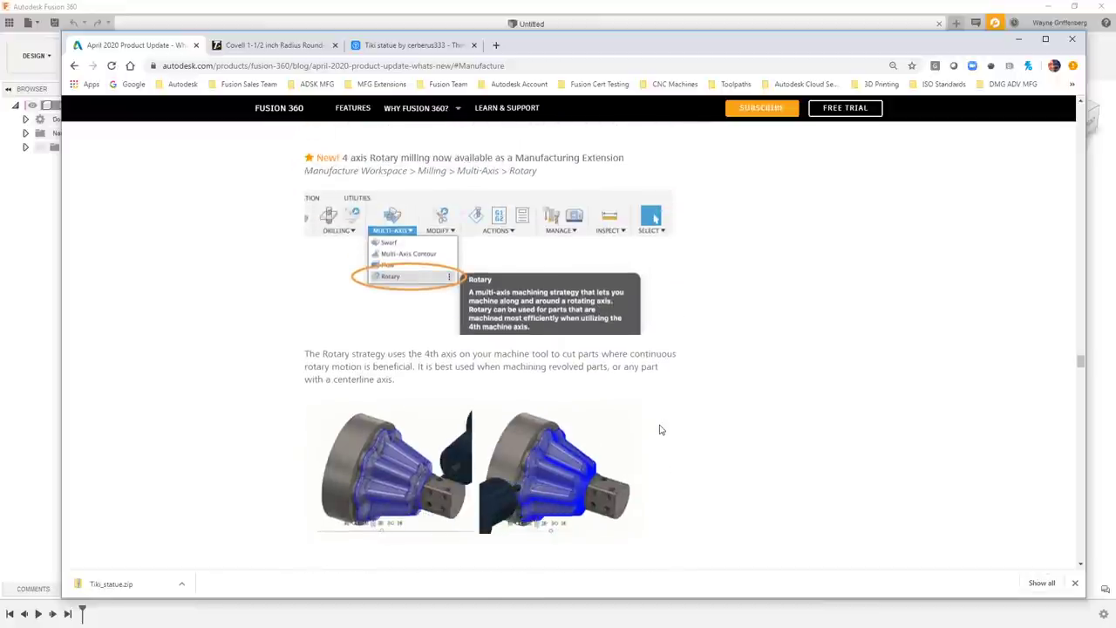
pyautogui.click(1018, 39)
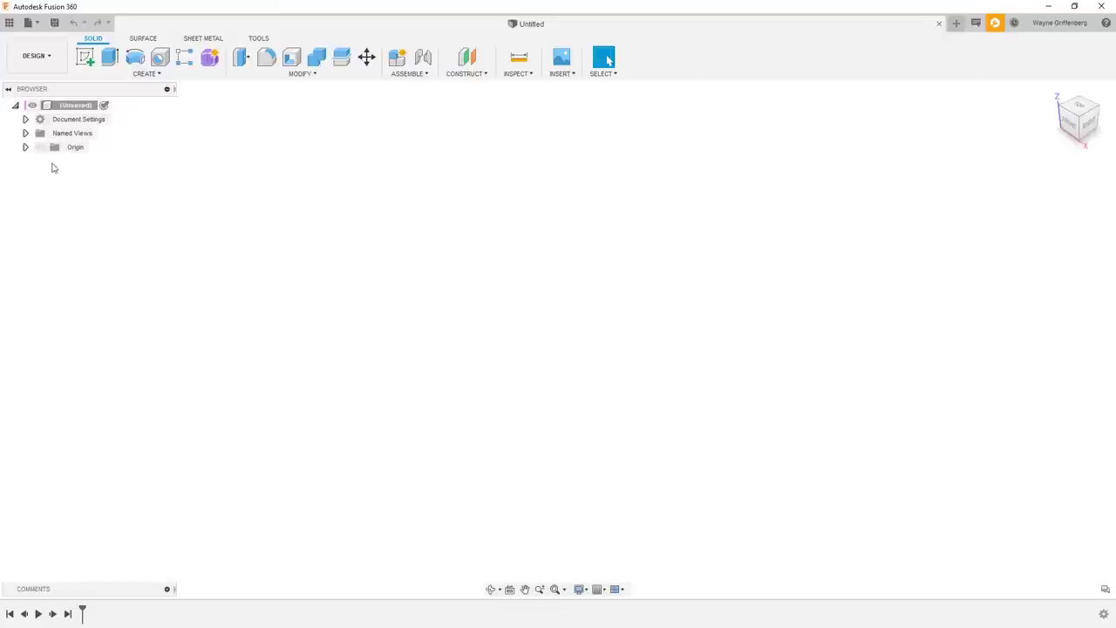
# - Make the Origin planes and axes visible from the Browser and select the XY plane
pyautogui.click(24, 148)
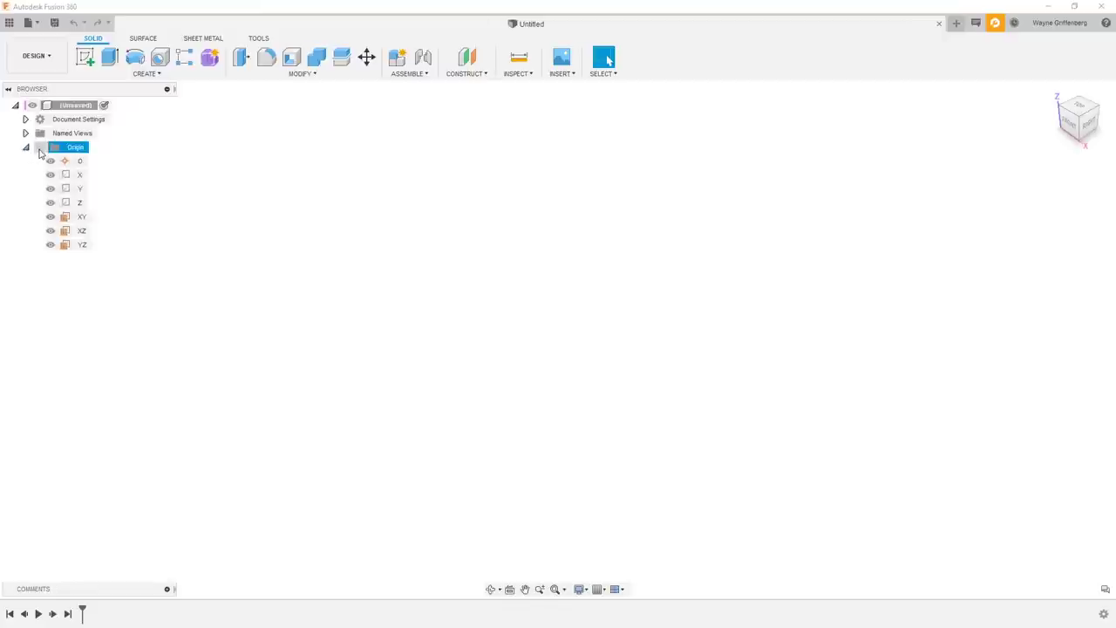
pyautogui.click(39, 147)
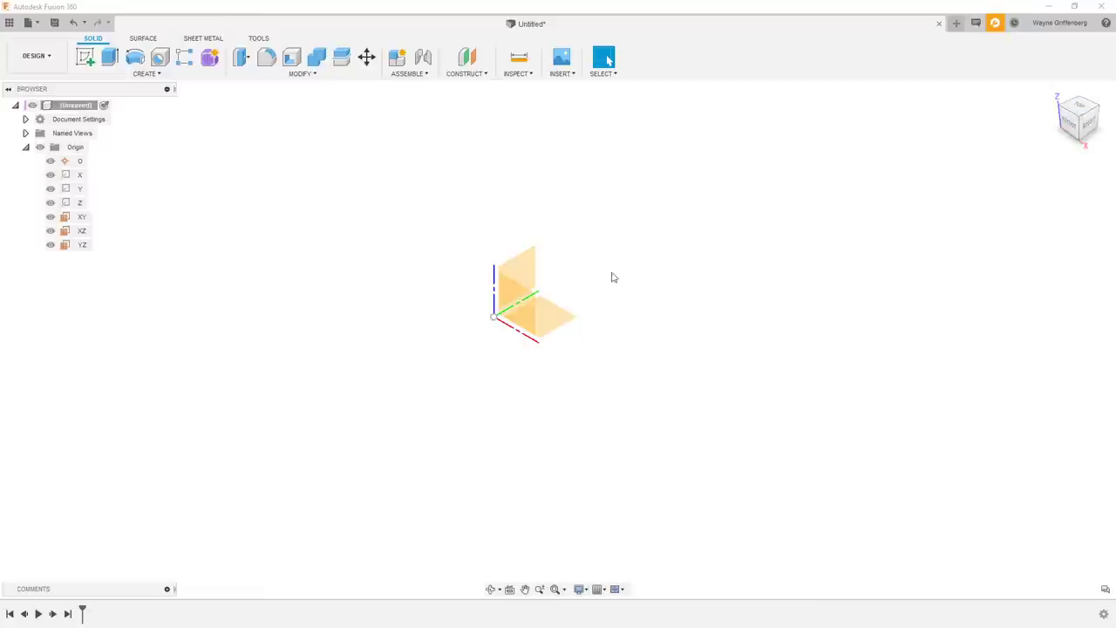
pyautogui.click(550, 323)
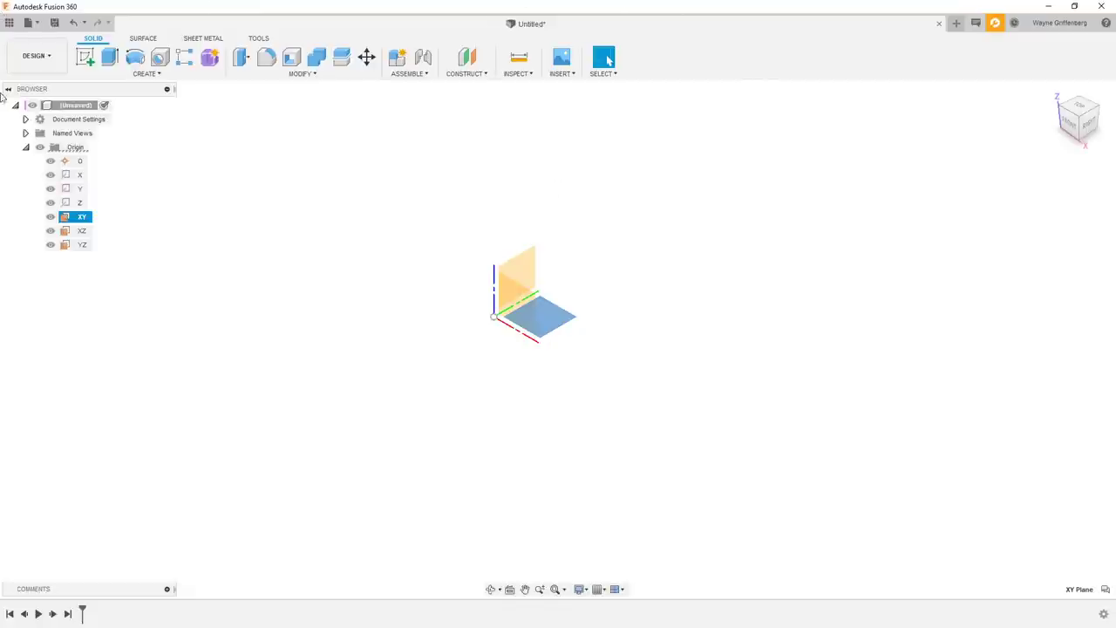
# - View the XY plane from the top, then orbit around the origin planes to show X, Y, Z
pyautogui.click(548, 322)
pyautogui.press('s')
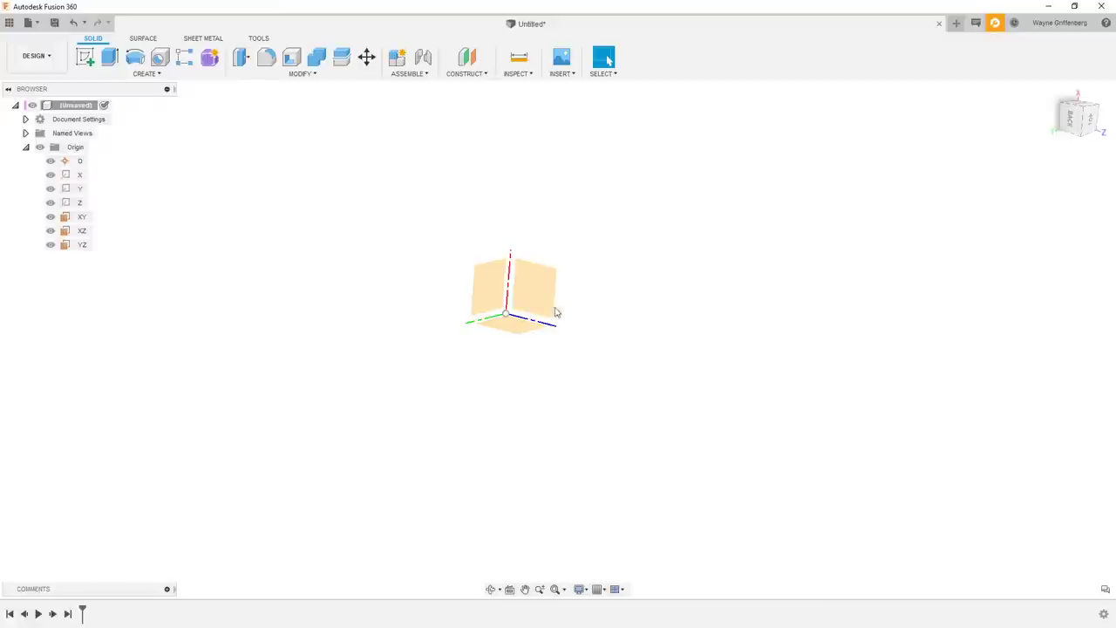
pyautogui.click(536, 330)
pyautogui.keyDown('shift'); pyautogui.moveTo(645, 254); pyautogui.dragTo(649, 259, button='middle'); pyautogui.keyUp('shift')
pyautogui.keyDown('shift'); pyautogui.moveTo(598, 287); pyautogui.dragTo(576, 332, button='middle'); pyautogui.keyUp('shift')
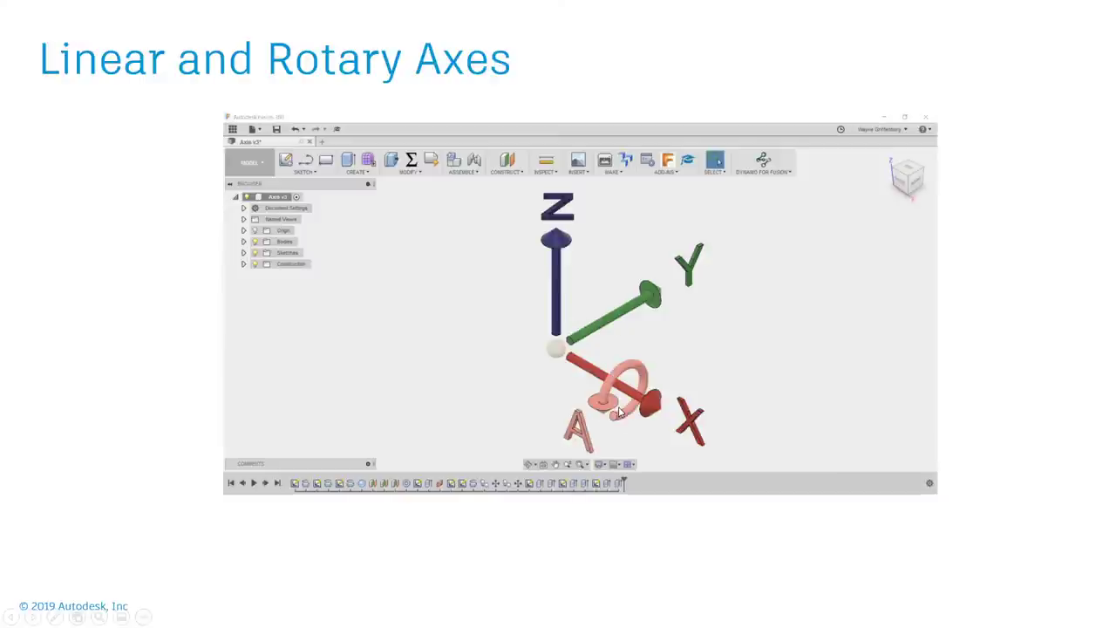
# - Play the slide animation adding the A rotary axis around X
pyautogui.click(615, 413)
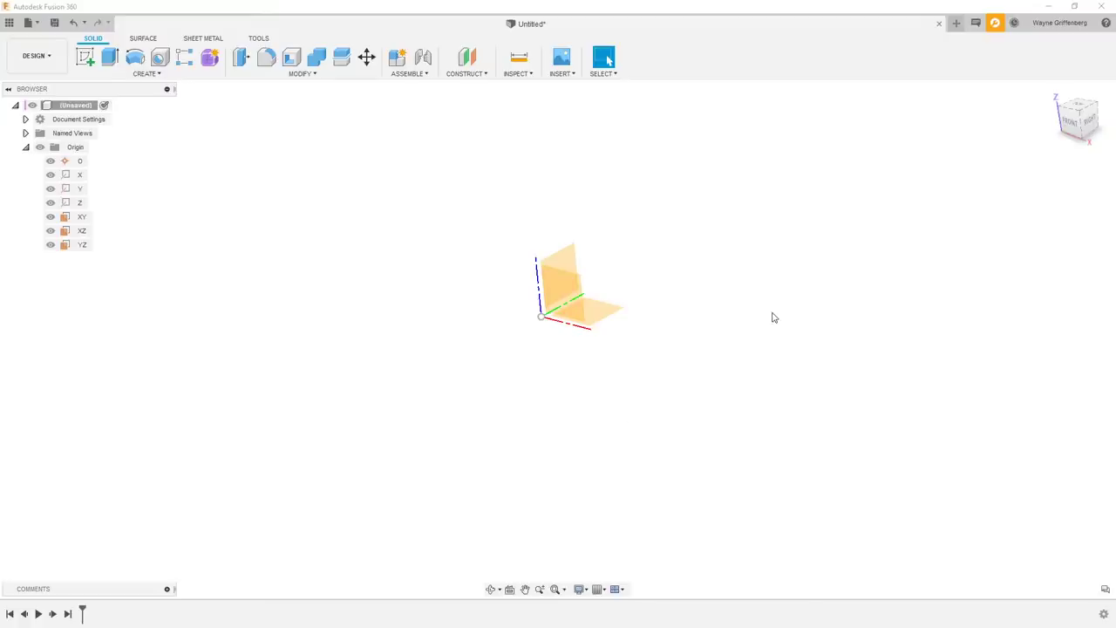
# - Create a new sketch on the XZ plane from its right-click menu
pyautogui.click(773, 316)
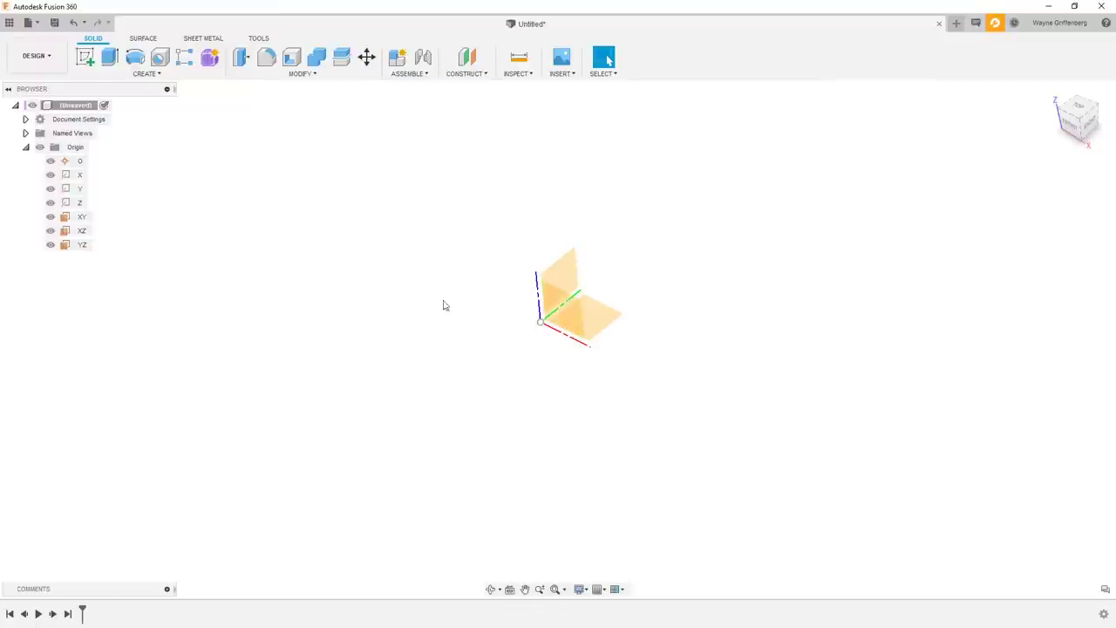
pyautogui.click(566, 317)
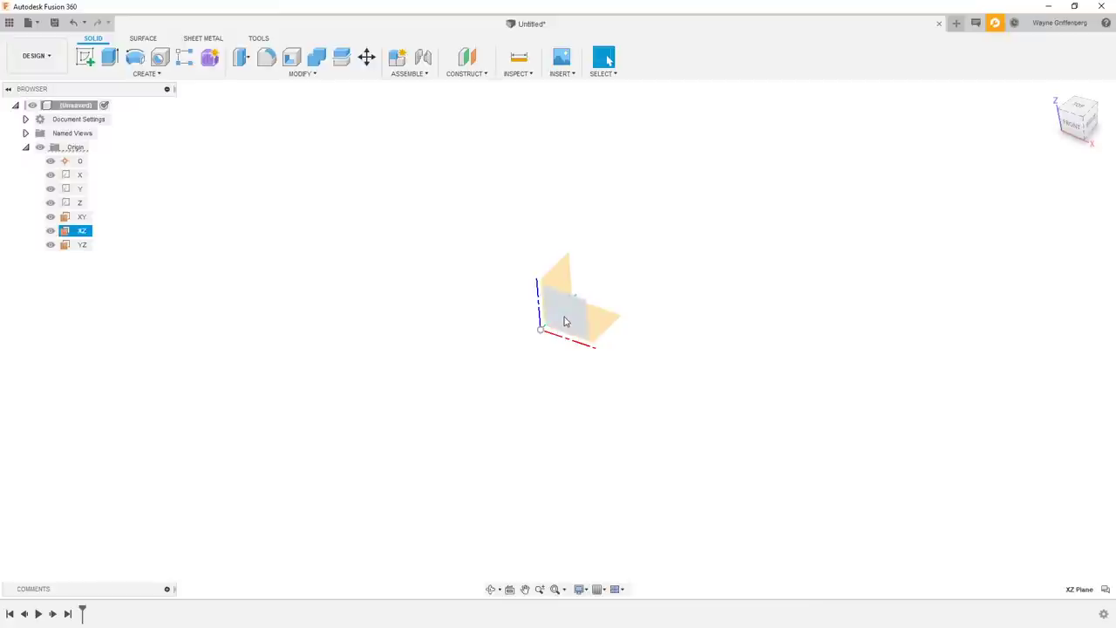
pyautogui.rightClick(564, 321)
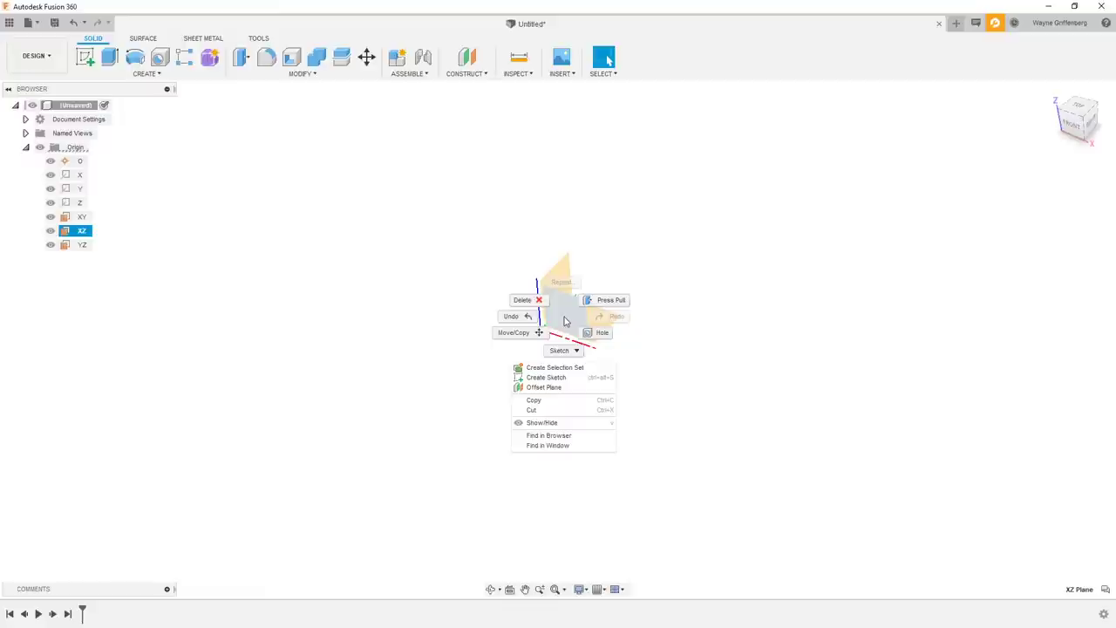
pyautogui.click(558, 377)
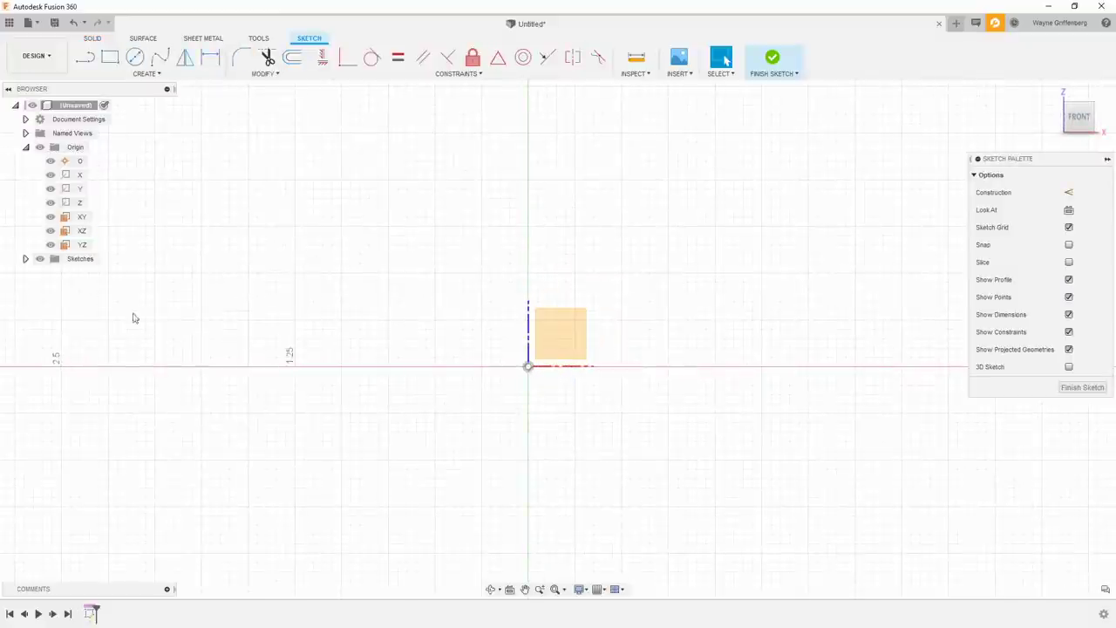
# - Collapse Origin, reveal Sketch1, and anchor a 2-Point Rectangle's first corner at the origin
pyautogui.click(25, 146)
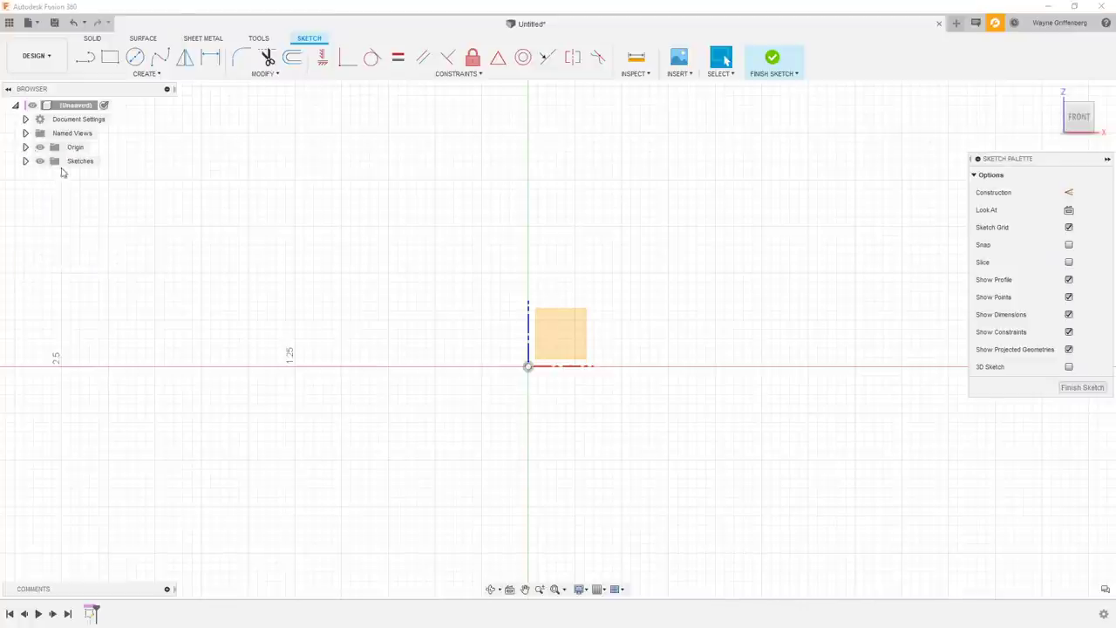
pyautogui.click(25, 160)
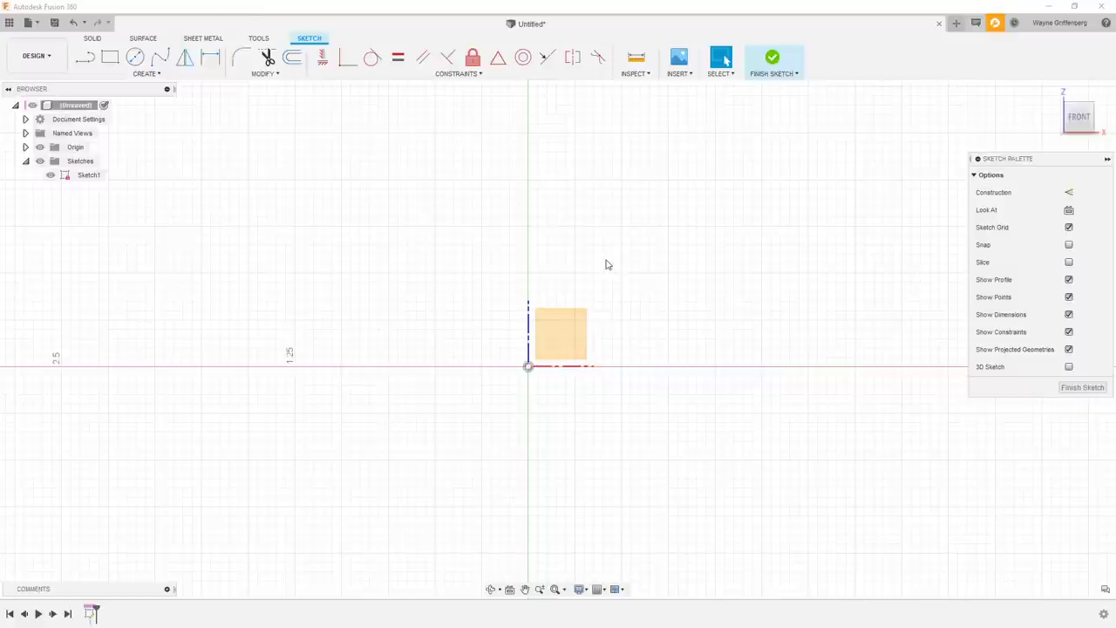
pyautogui.press('r')
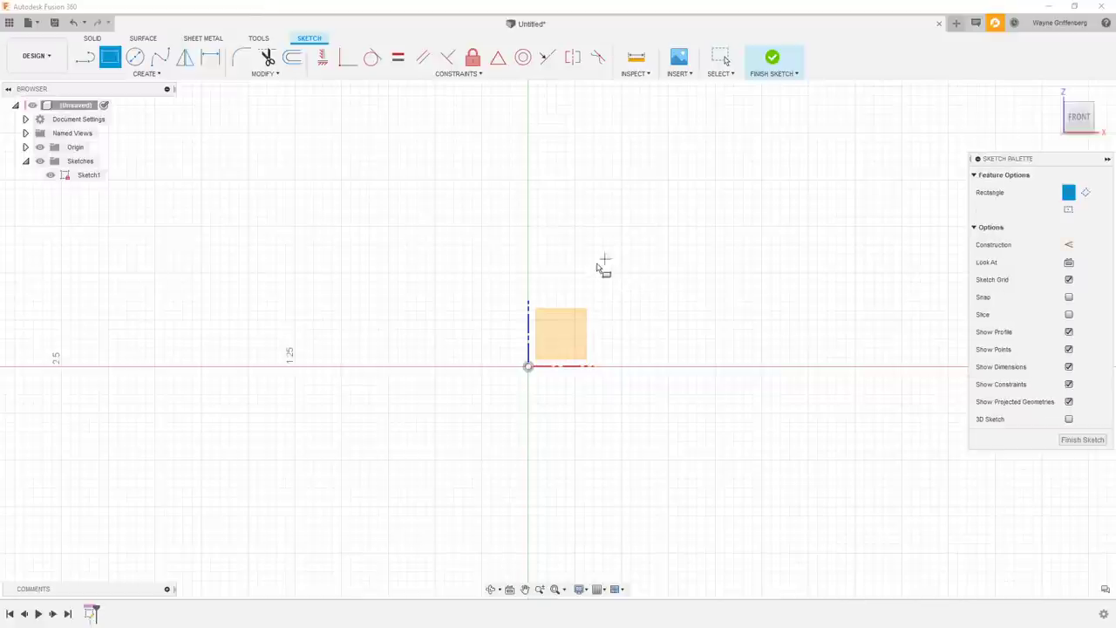
pyautogui.click(528, 367)
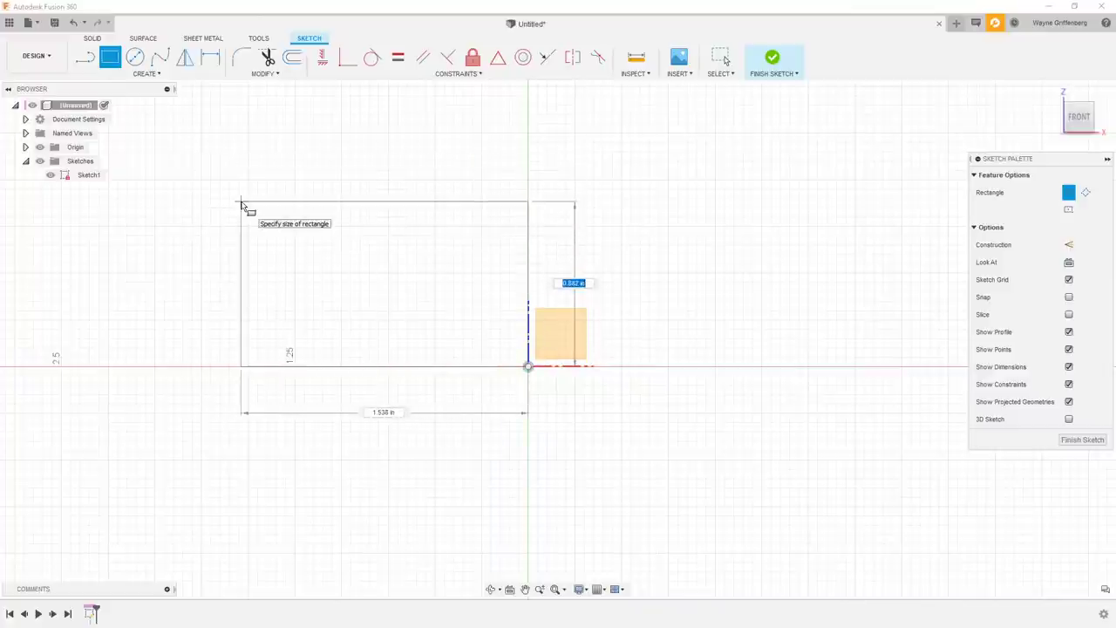
# - Size the rectangle to 4 in wide by 2 in high and finish it
pyautogui.write('2')
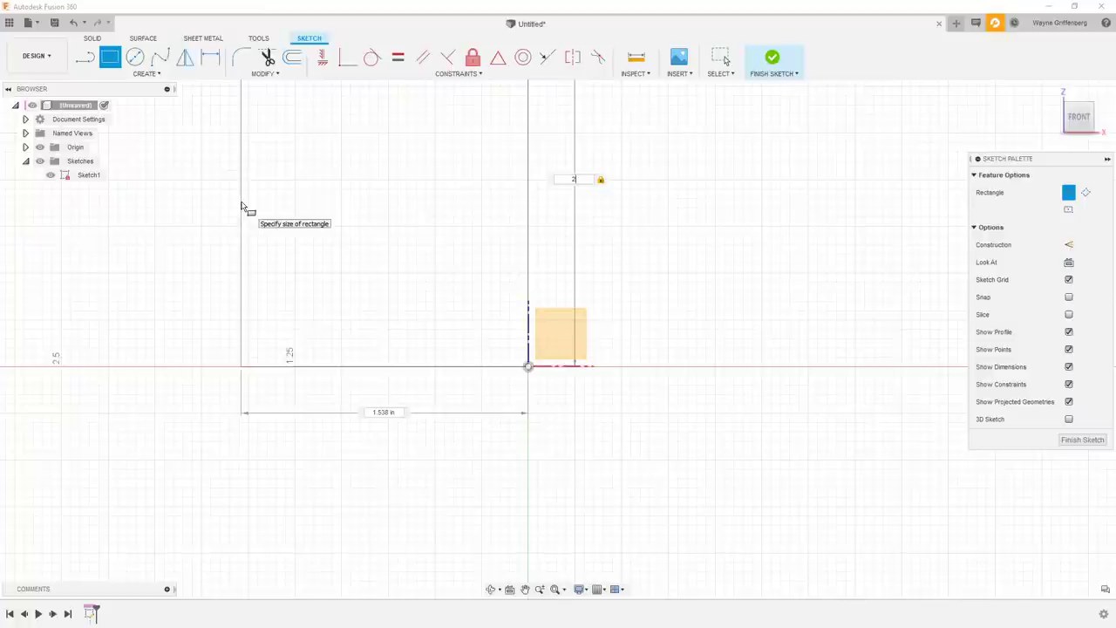
pyautogui.scroll(-6, 419, 294)
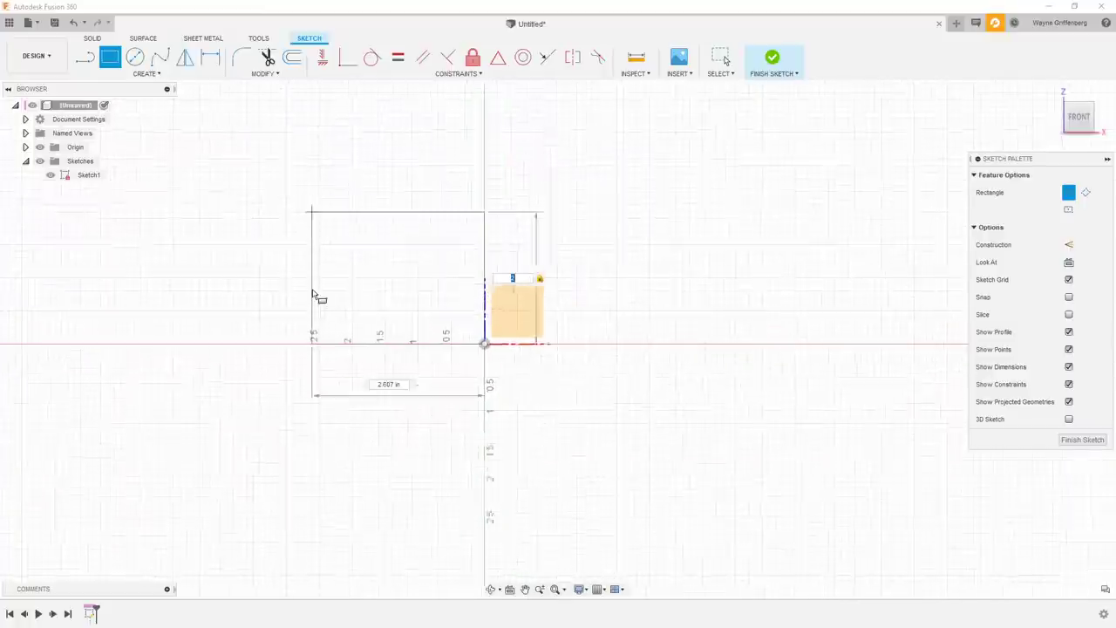
pyautogui.scroll(2, 300, 286)
pyautogui.write('4')
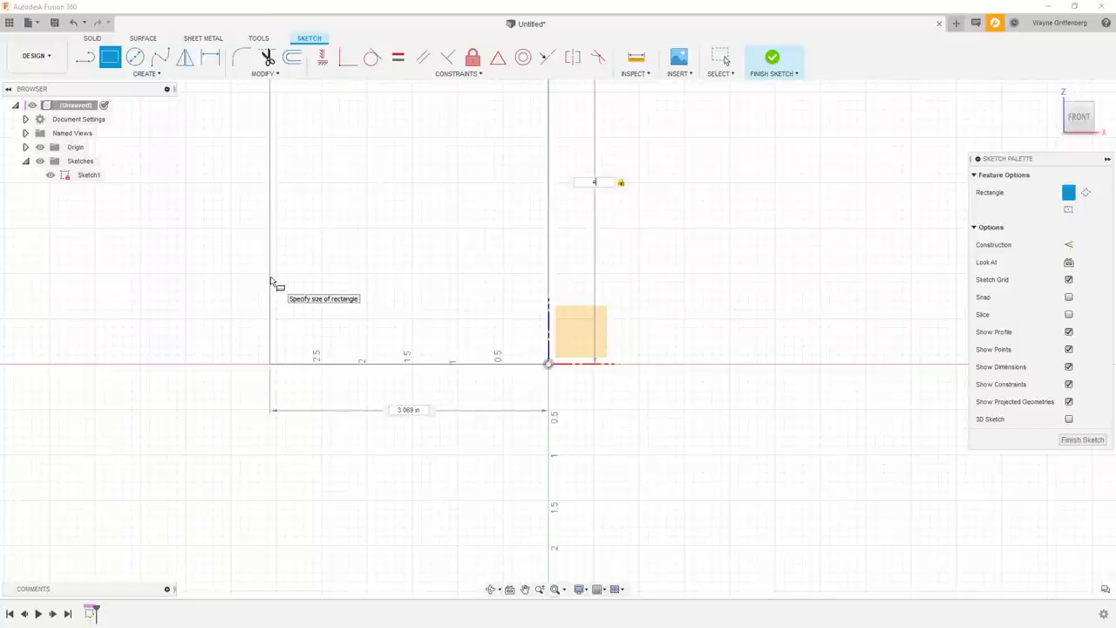
pyautogui.press('Tab')
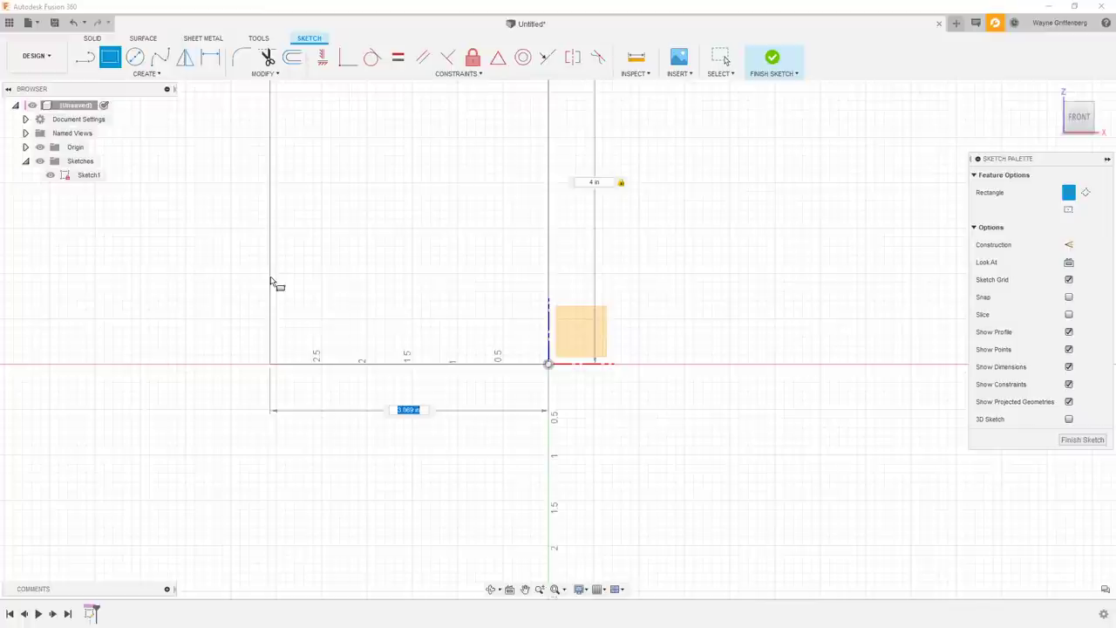
pyautogui.write('4')
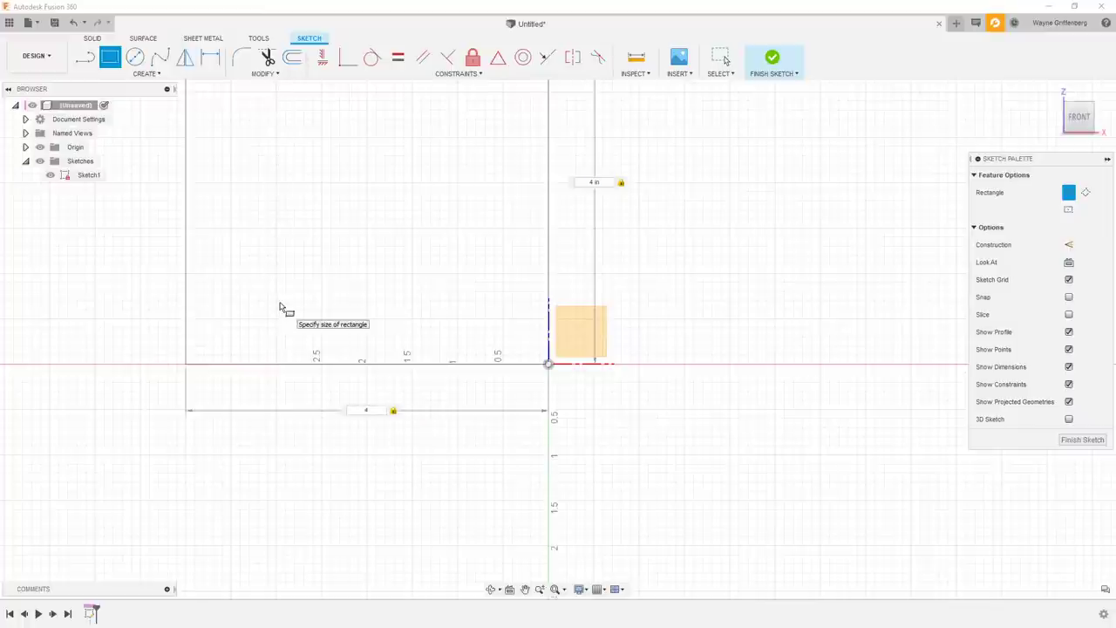
pyautogui.press('Tab')
pyautogui.scroll(-2, 287, 311)
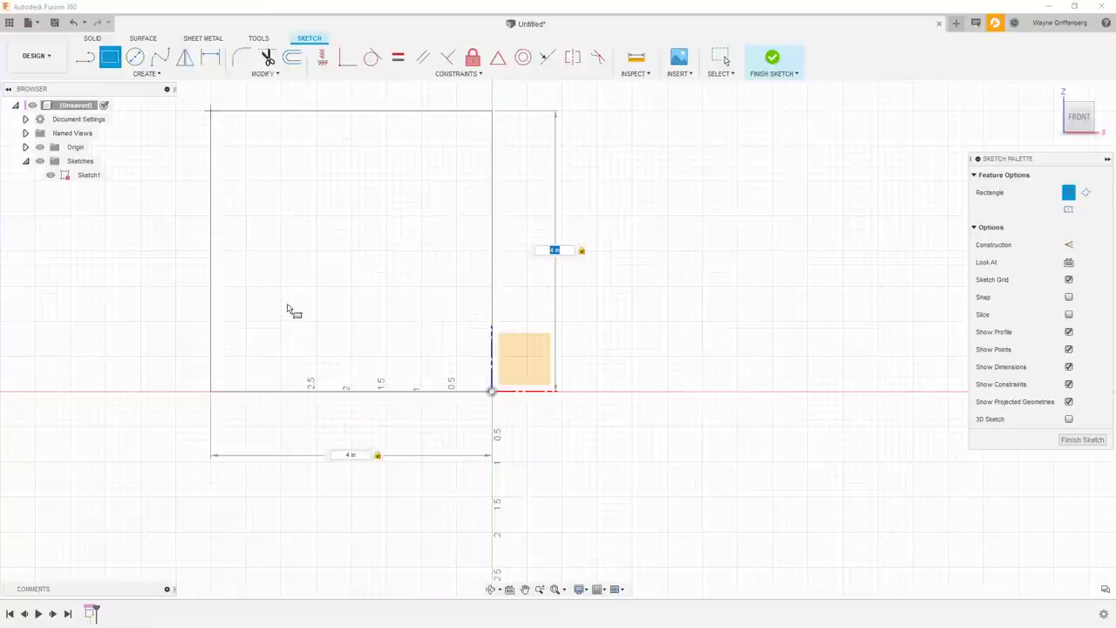
pyautogui.write('2')
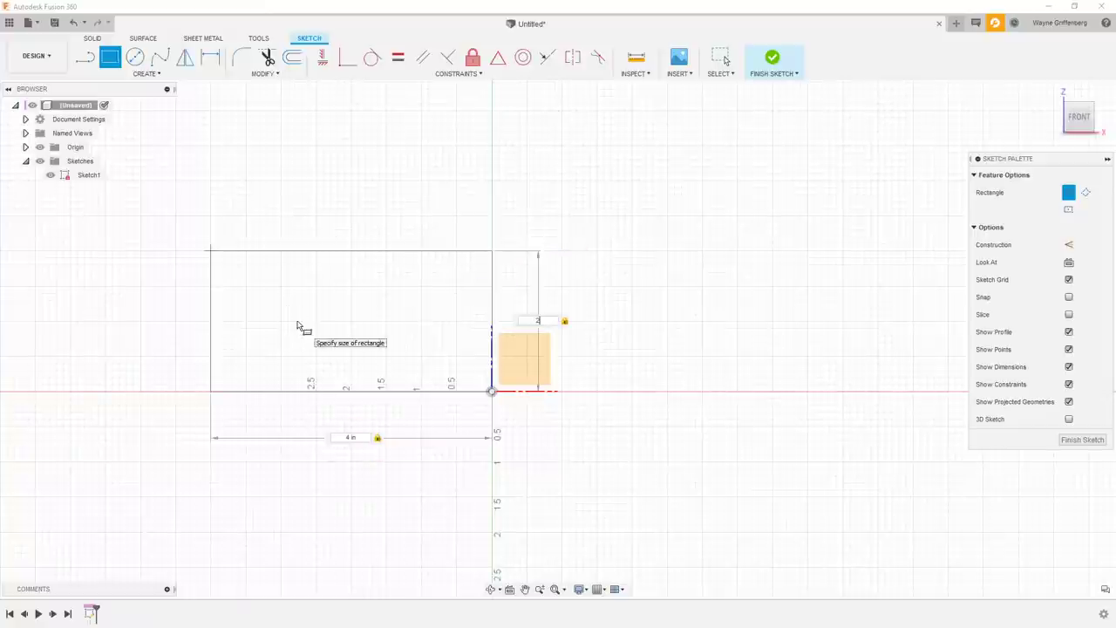
pyautogui.press('Tab')
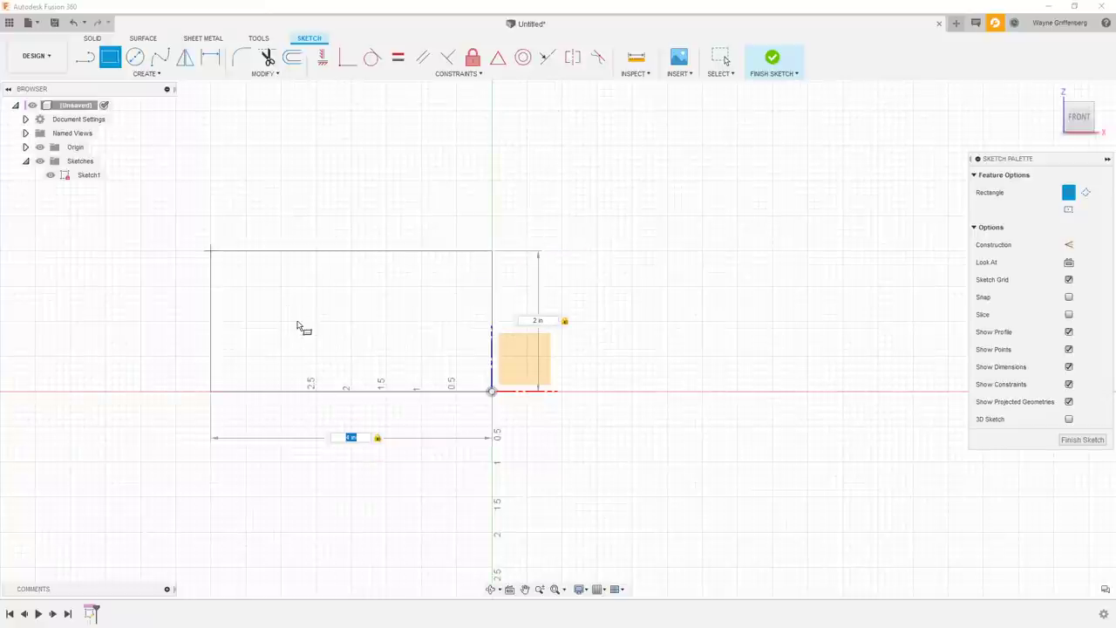
pyautogui.press('Return')
pyautogui.press('Escape')
pyautogui.scroll(3, 262, 316)
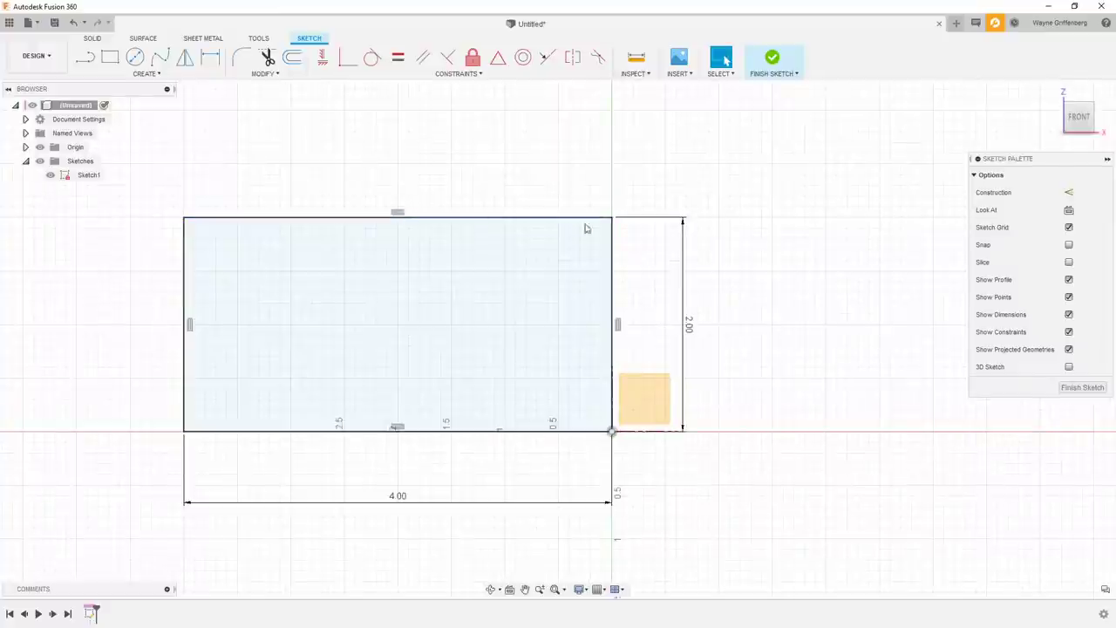
# - Pick the Line tool from the canvas quick menu's sketch commands
pyautogui.scroll(-2, 593, 173)
pyautogui.scroll(2, 438, 158)
pyautogui.scroll(1, 439, 158)
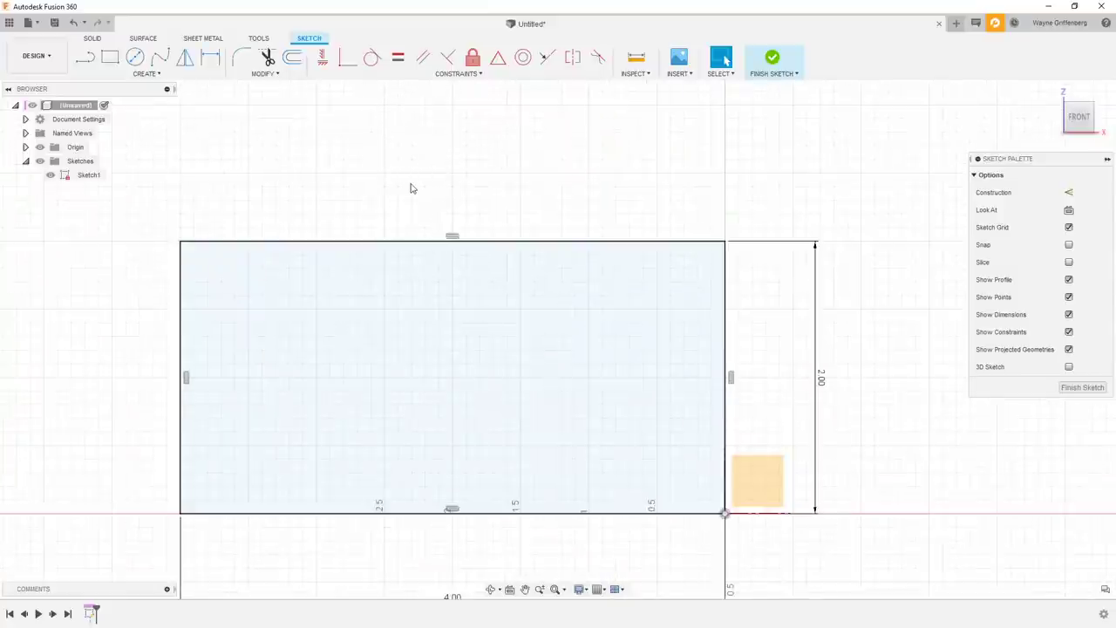
pyautogui.rightClick(559, 146)
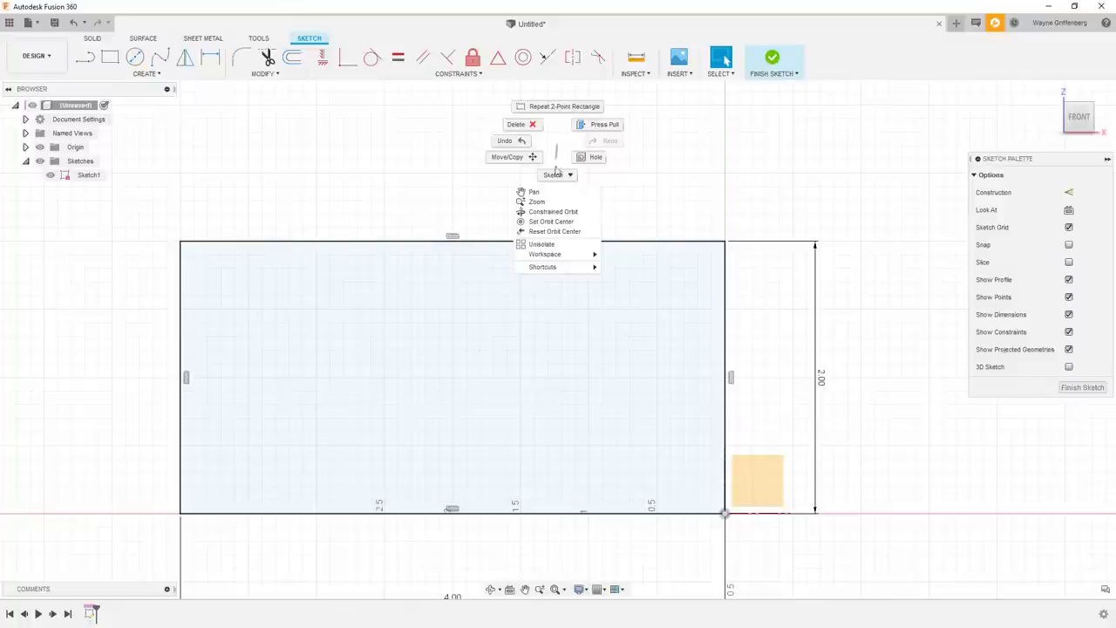
pyautogui.click(556, 176)
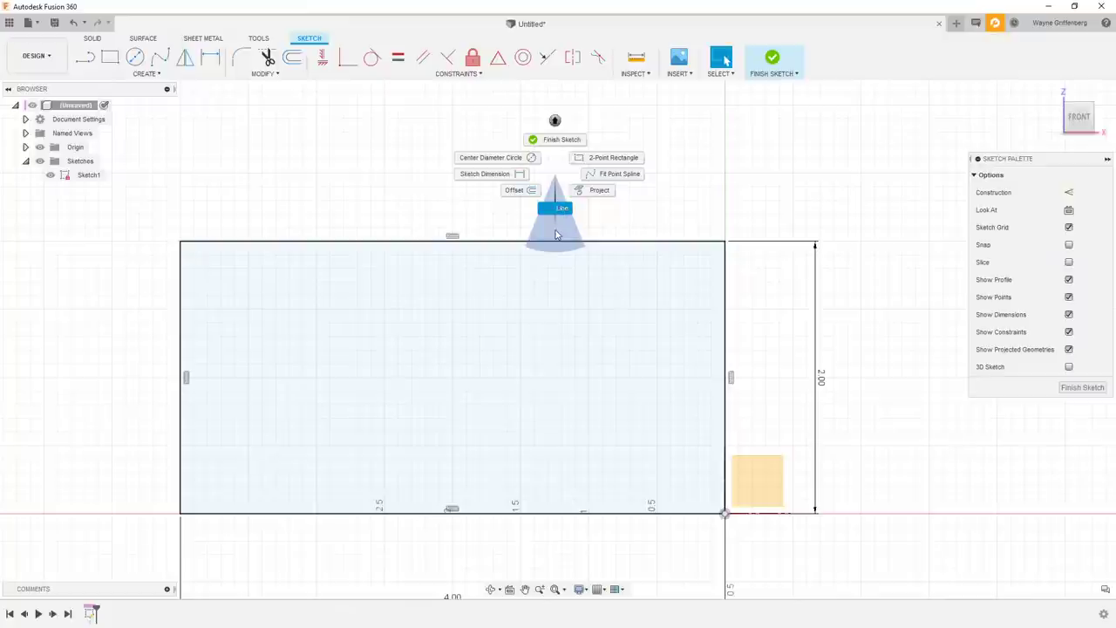
pyautogui.click(556, 234)
pyautogui.click(498, 134)
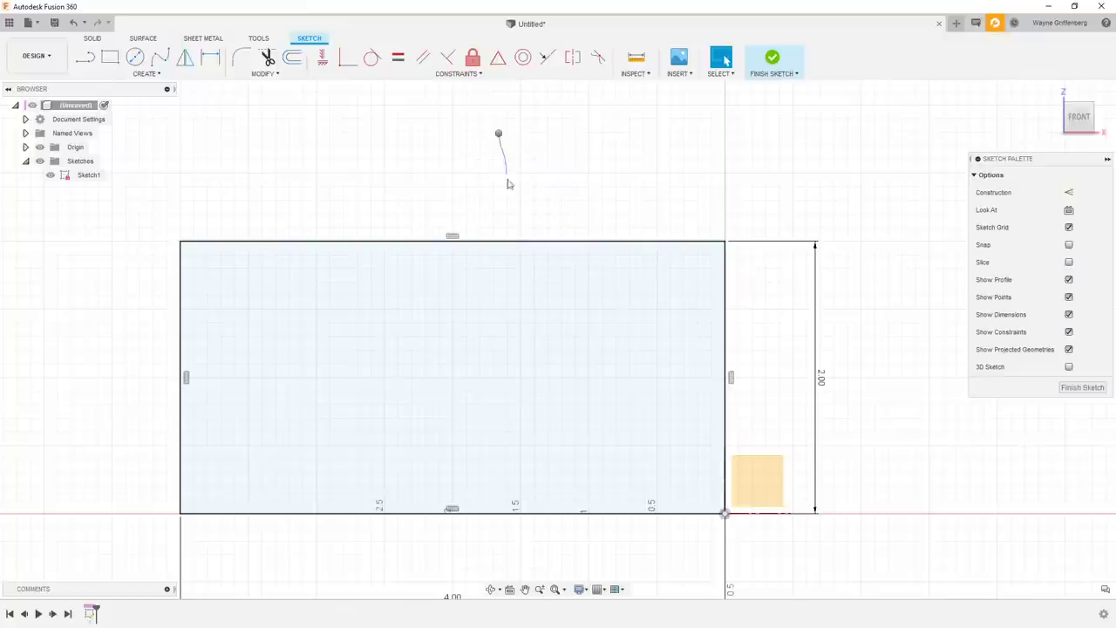
# - Draw a 0.5 in diameter circle on the rectangle's top edge near its left end
pyautogui.press('c')
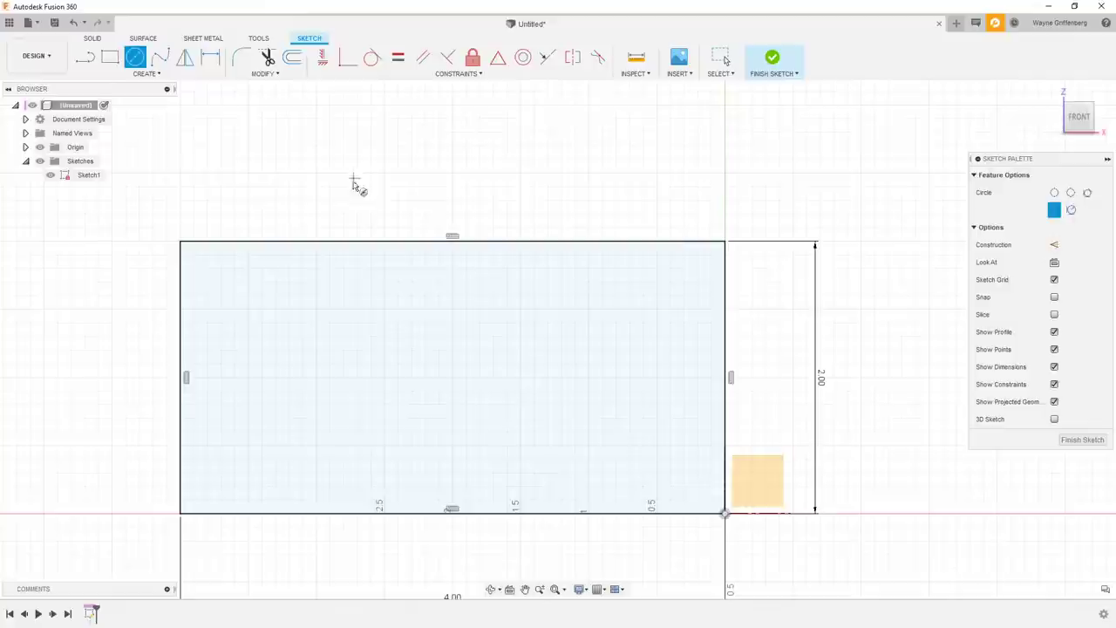
pyautogui.click(225, 241)
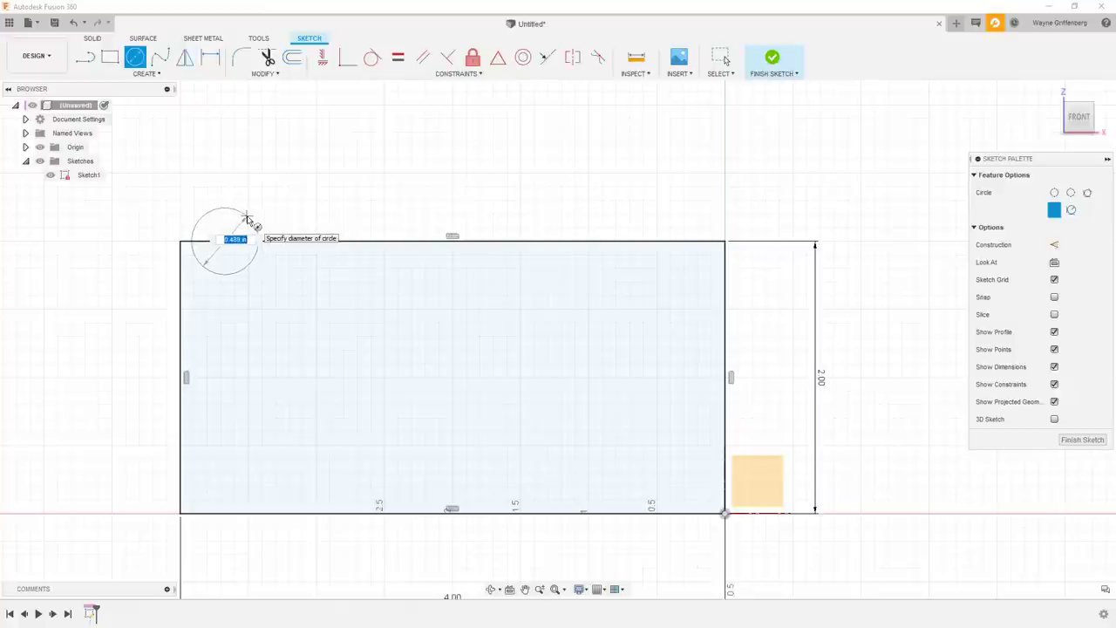
pyautogui.write('5')
pyautogui.press('Return')
pyautogui.press('Escape')
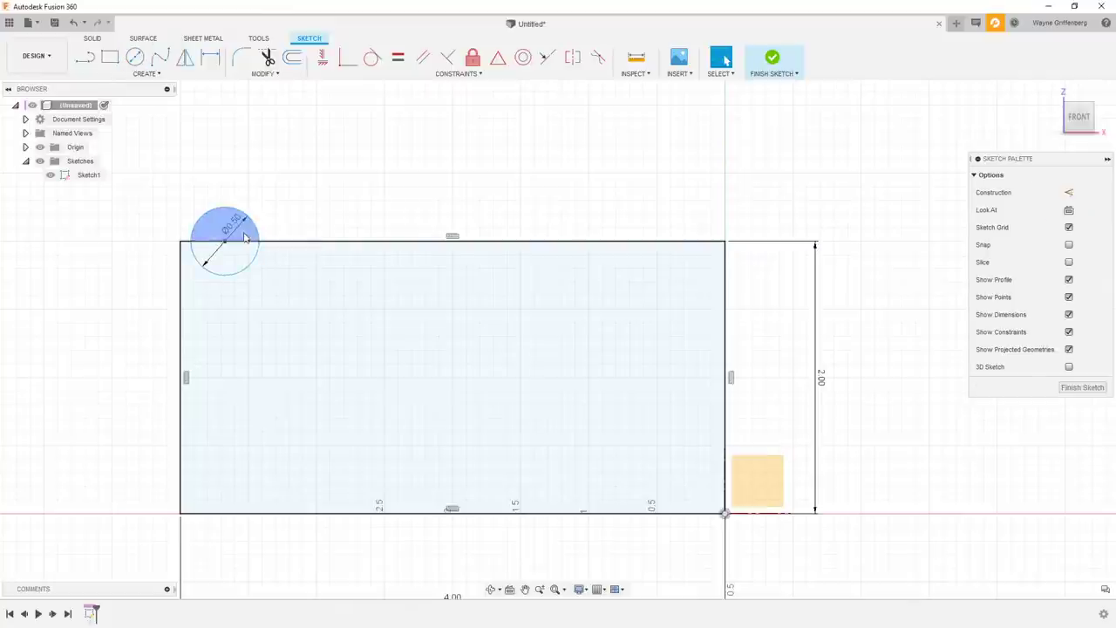
pyautogui.moveTo(238, 225)
pyautogui.mouseDown()
pyautogui.moveTo(340, 225)
pyautogui.moveTo(252, 227)
pyautogui.mouseUp()
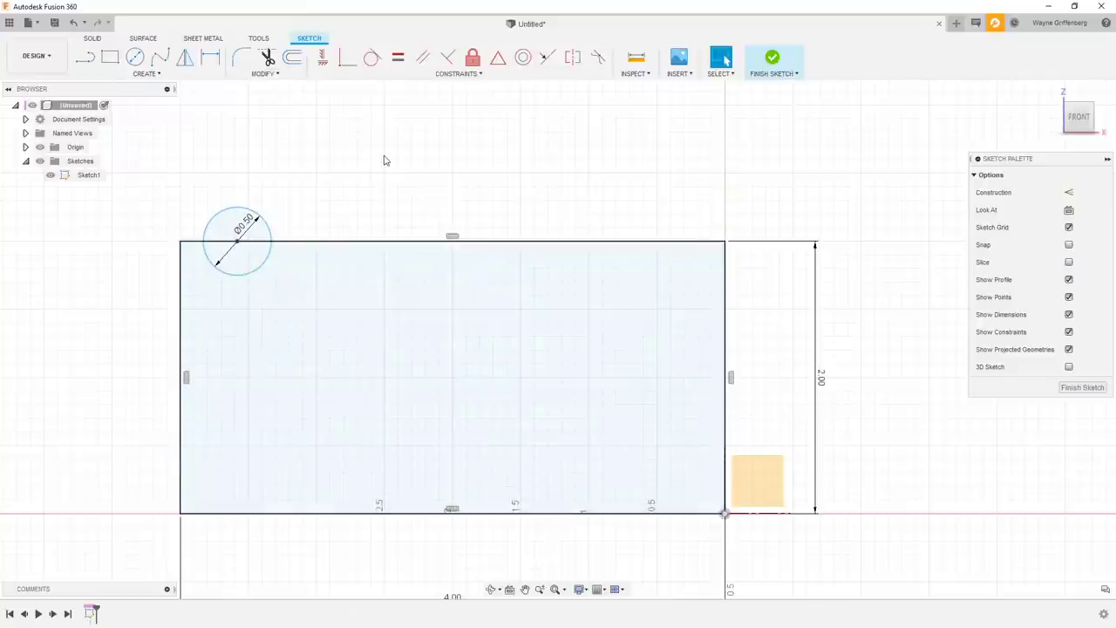
# - Draw a vertical line from the top midpoint to the bottom edge, splitting the rectangle into two profiles
pyautogui.press('l')
pyautogui.click(480, 116)
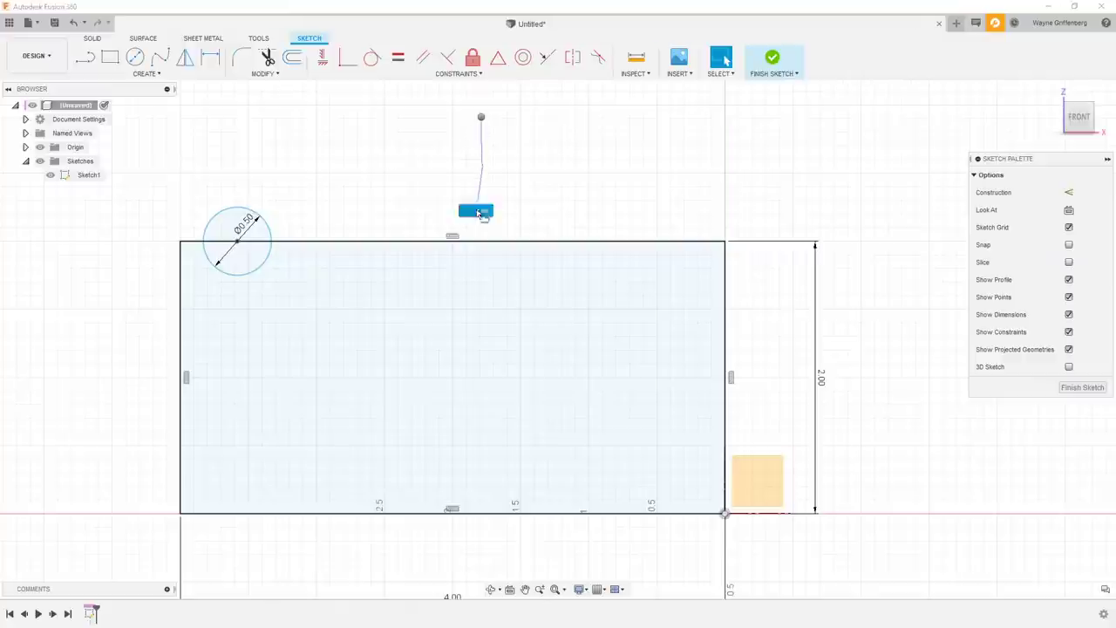
pyautogui.press('Escape')
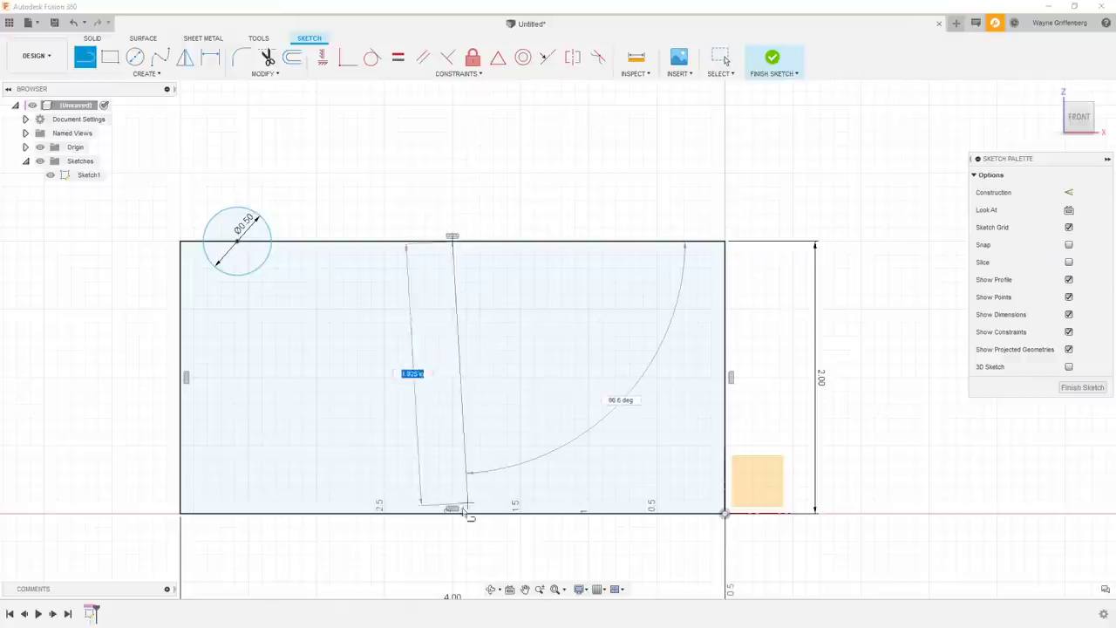
pyautogui.click(452, 513)
pyautogui.press('Escape')
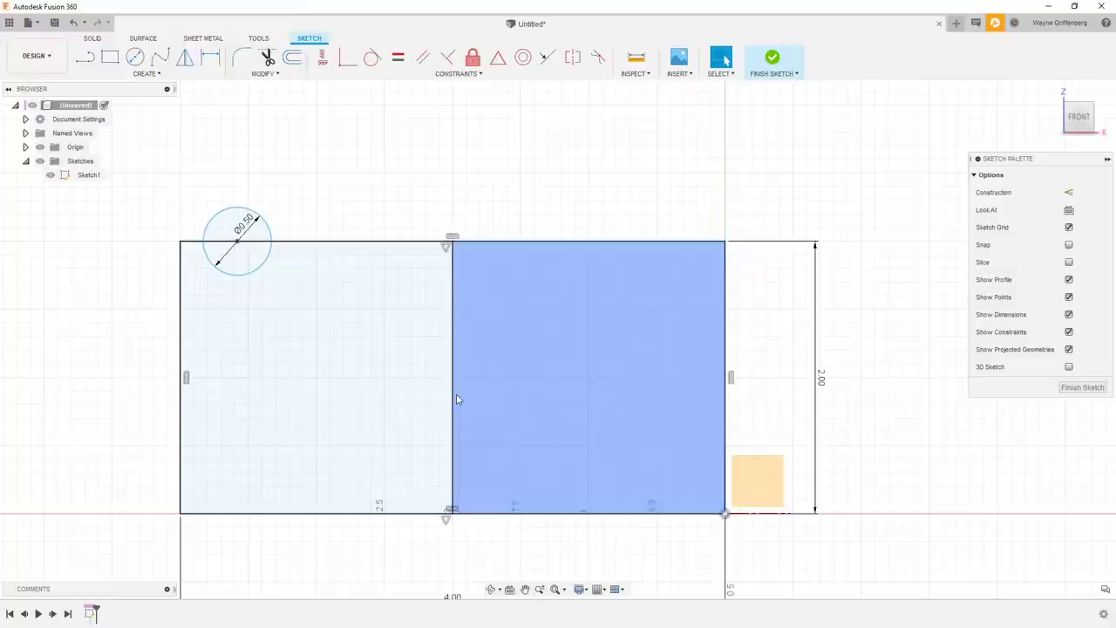
pyautogui.click(415, 385)
pyautogui.click(501, 377)
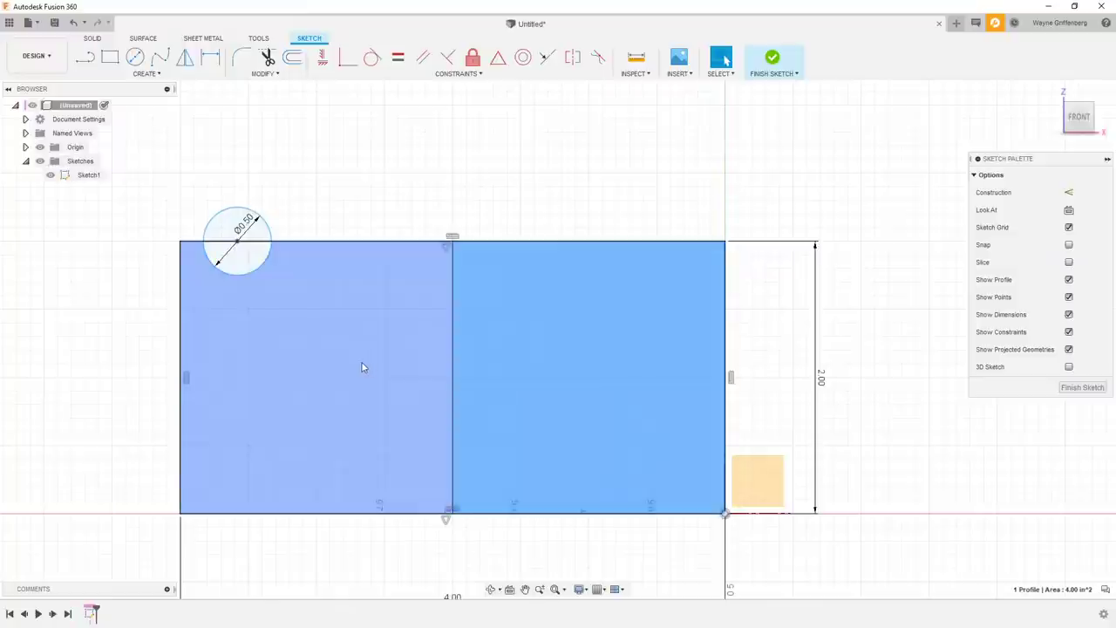
pyautogui.click(414, 319)
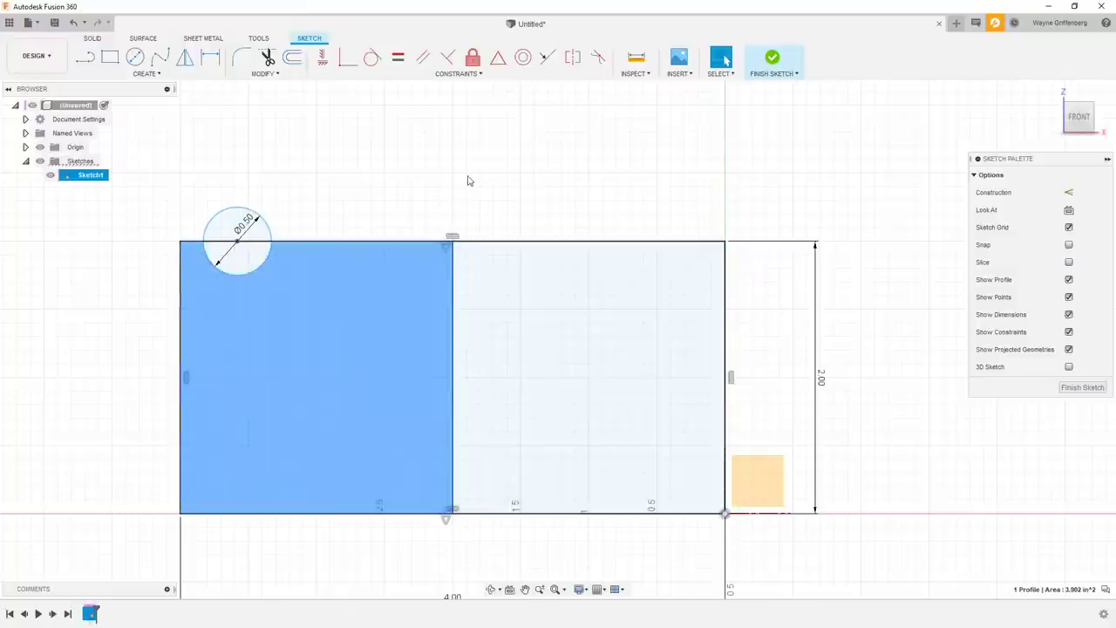
pyautogui.click(468, 181)
# - Convert the vertical dividing line into construction geometry
pyautogui.click(454, 317)
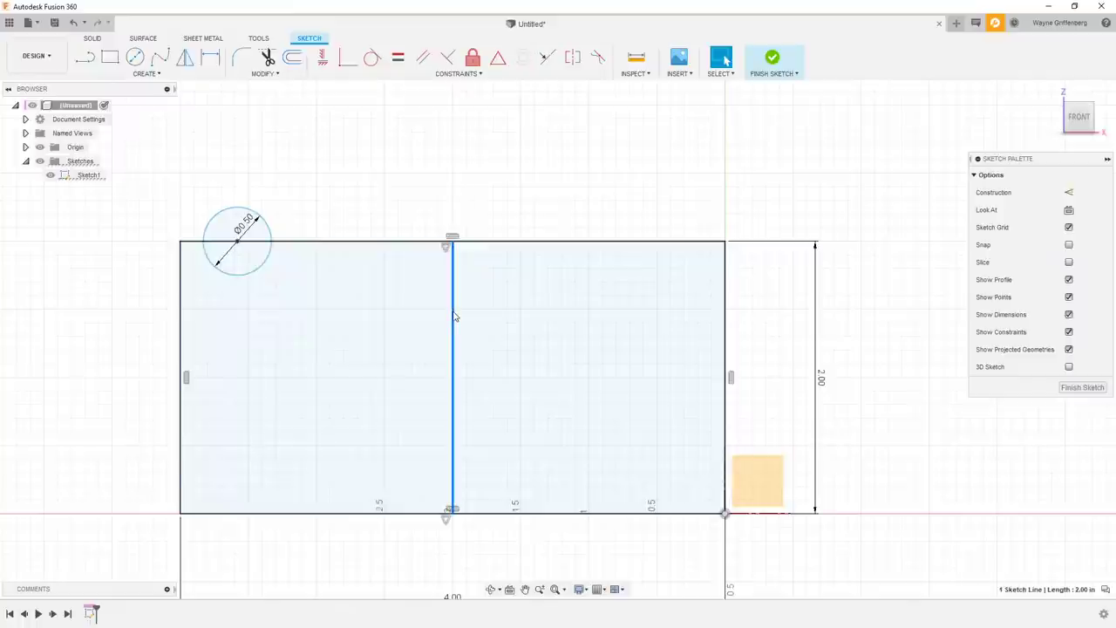
pyautogui.press('x')
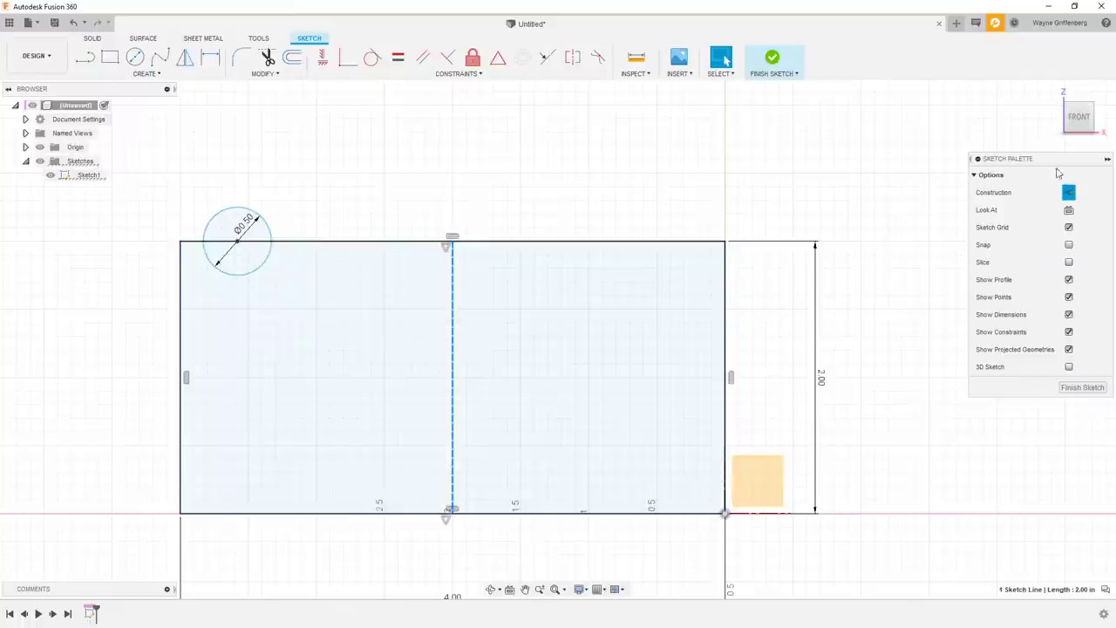
pyautogui.click(680, 167)
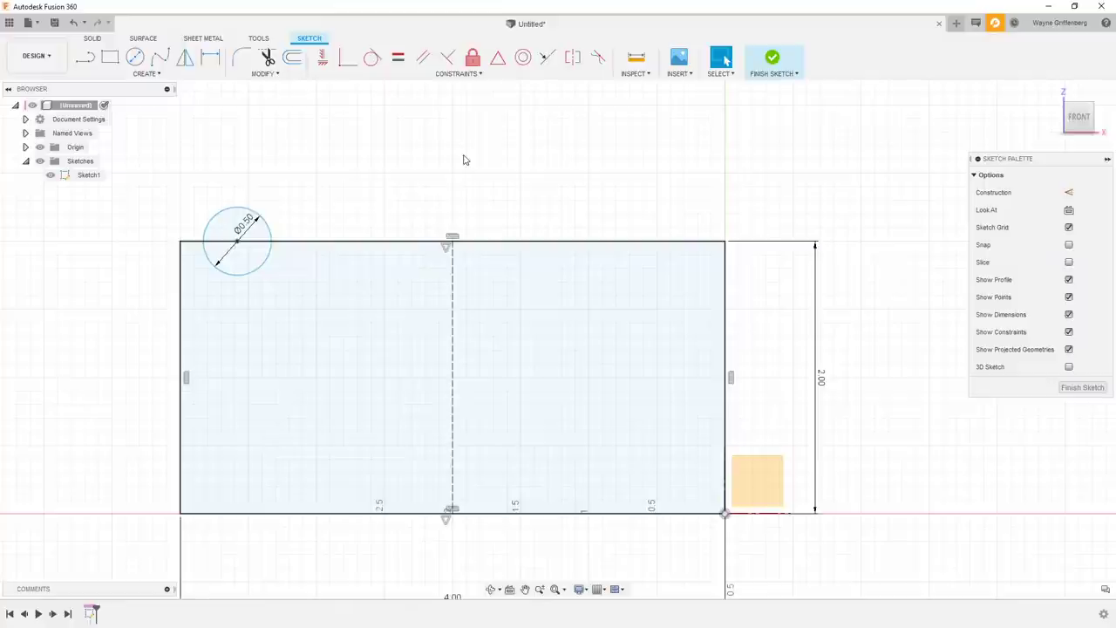
# - Check Mirror's Shift+M keyboard shortcut in its options, then cancel
pyautogui.press('m')
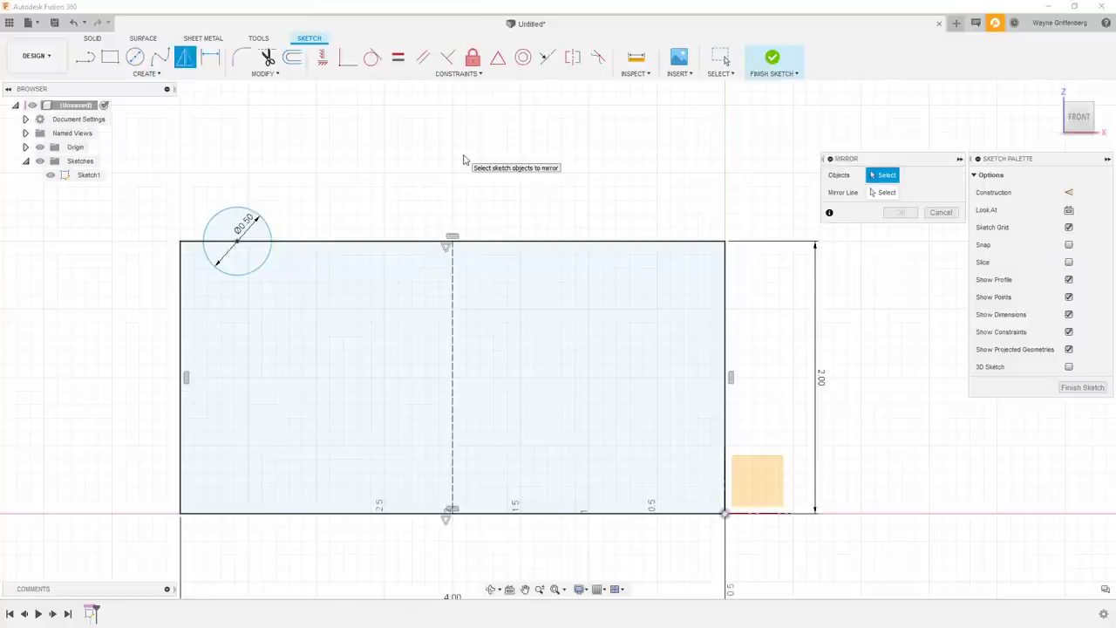
pyautogui.press('Escape')
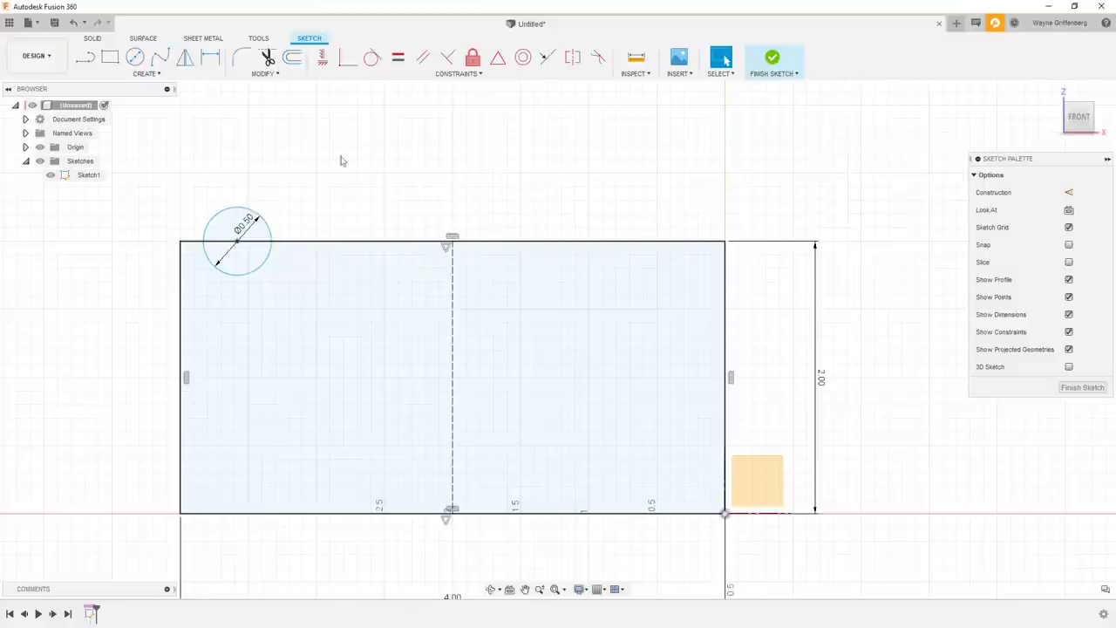
pyautogui.click(146, 73)
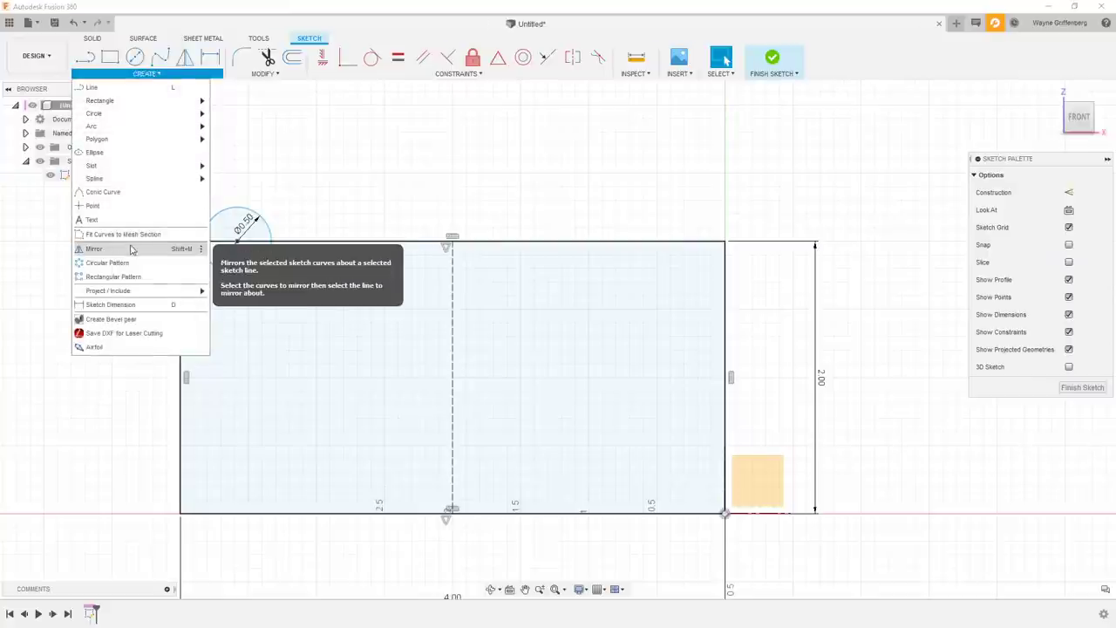
pyautogui.click(200, 251)
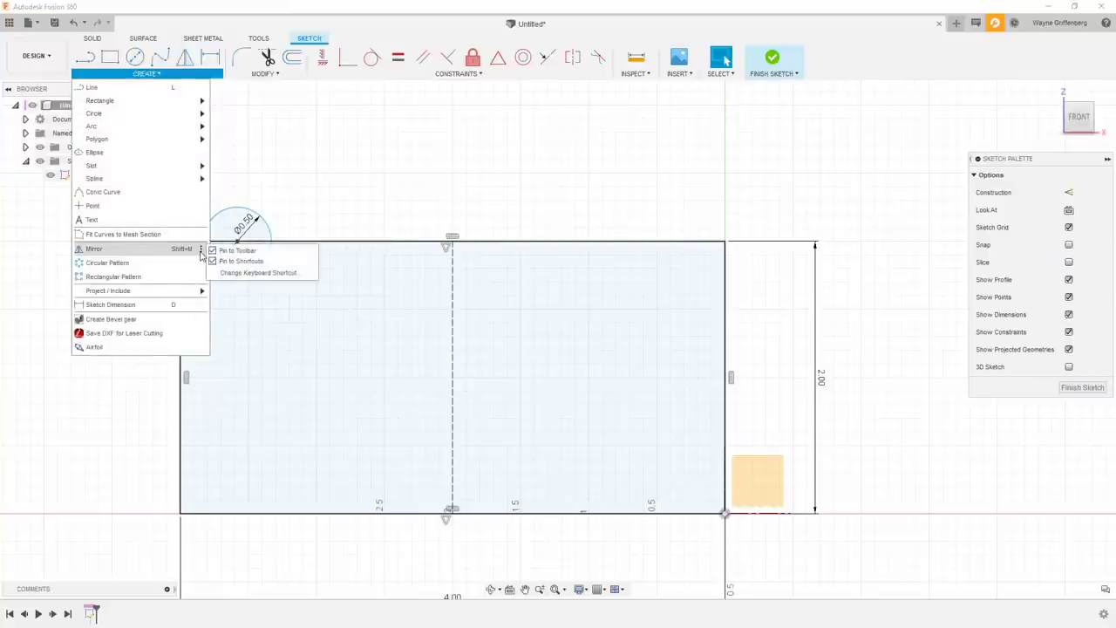
pyautogui.click(267, 273)
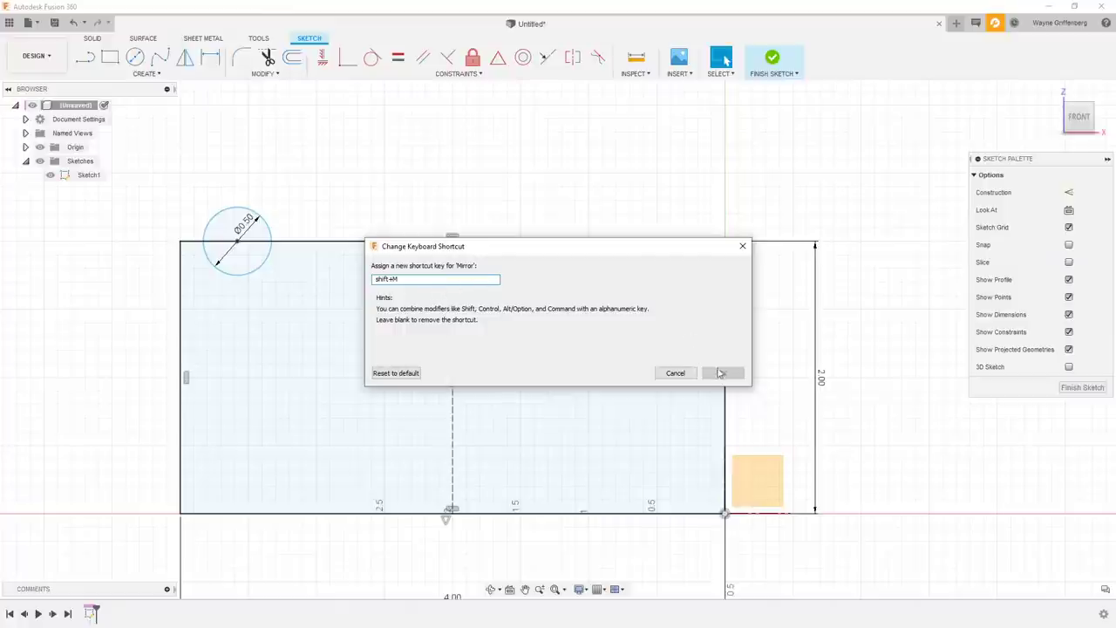
pyautogui.click(676, 373)
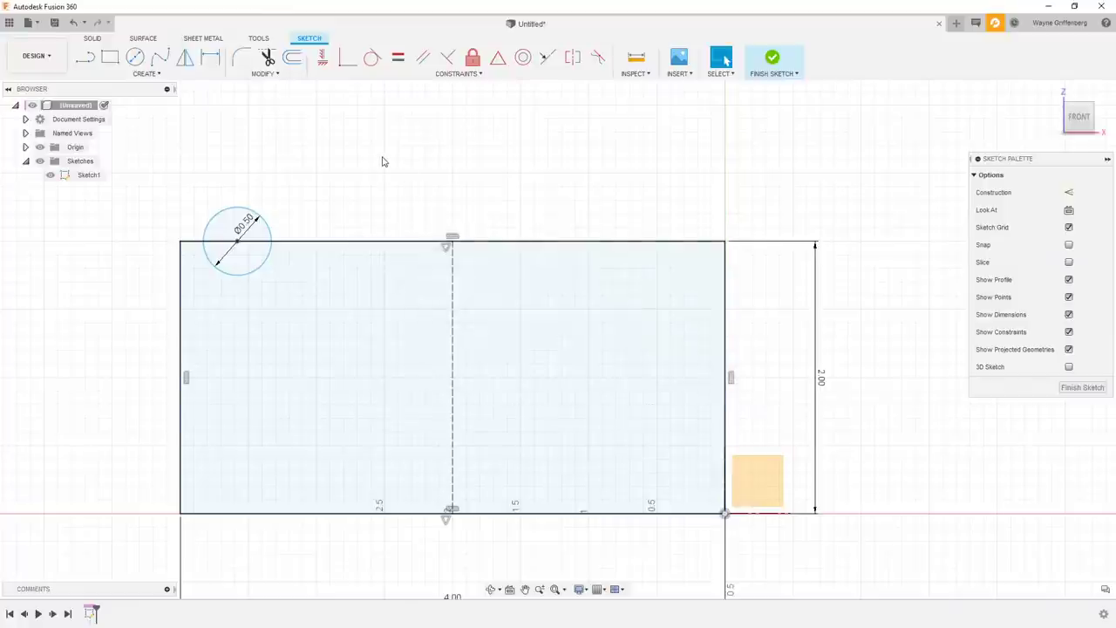
# - Mirror the circle across the dashed centre line and check that the copy follows the original
pyautogui.hotkey('shift', 'm')
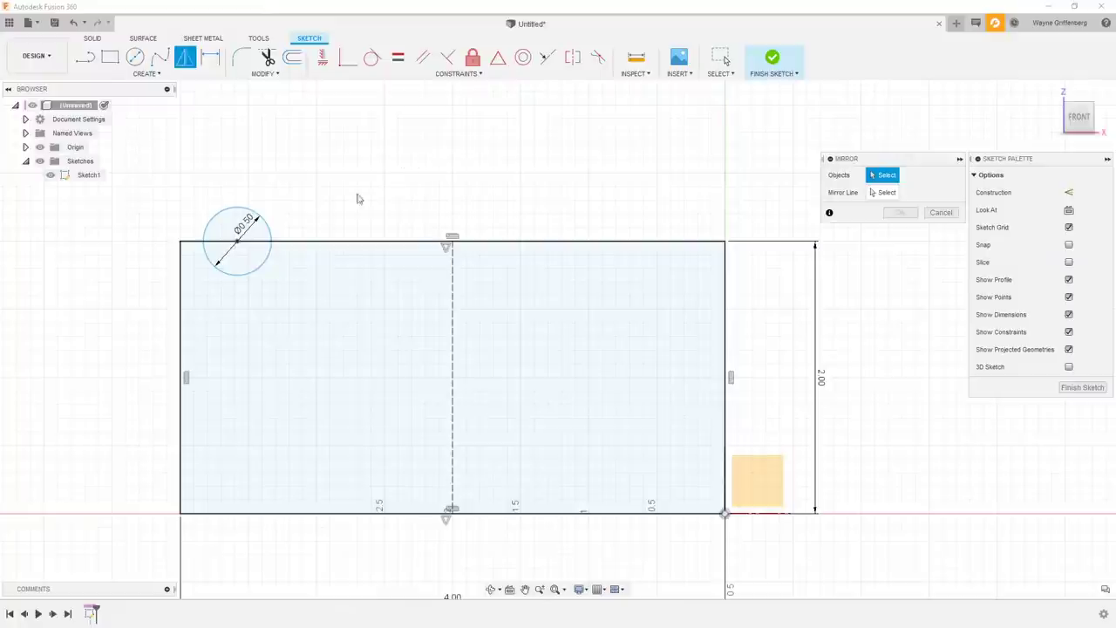
pyautogui.click(275, 233)
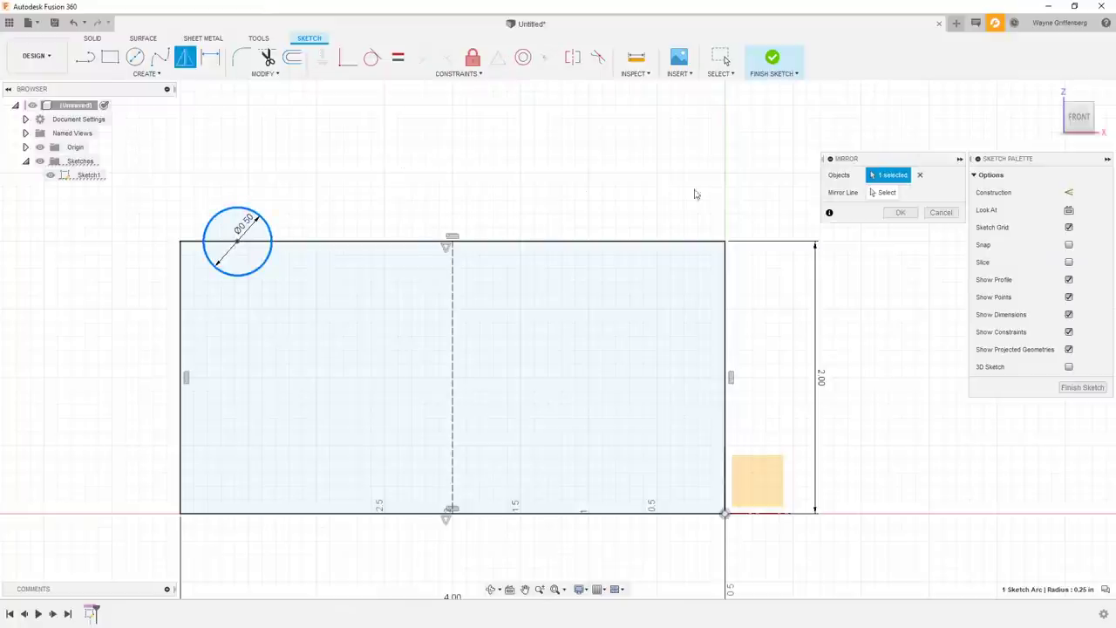
pyautogui.click(887, 193)
pyautogui.click(451, 355)
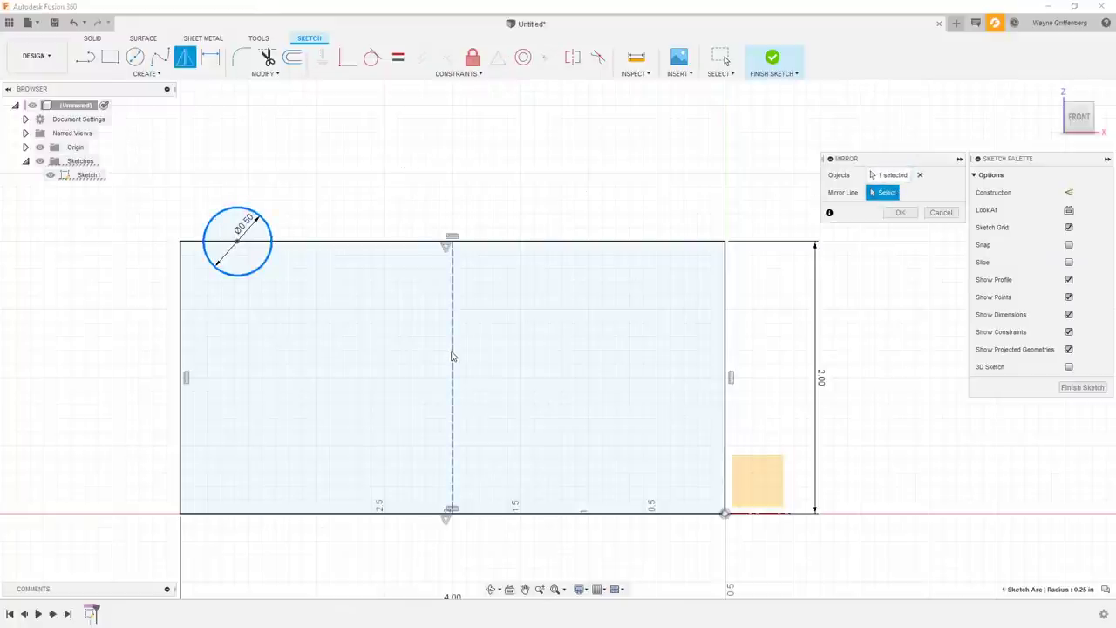
pyautogui.click(900, 213)
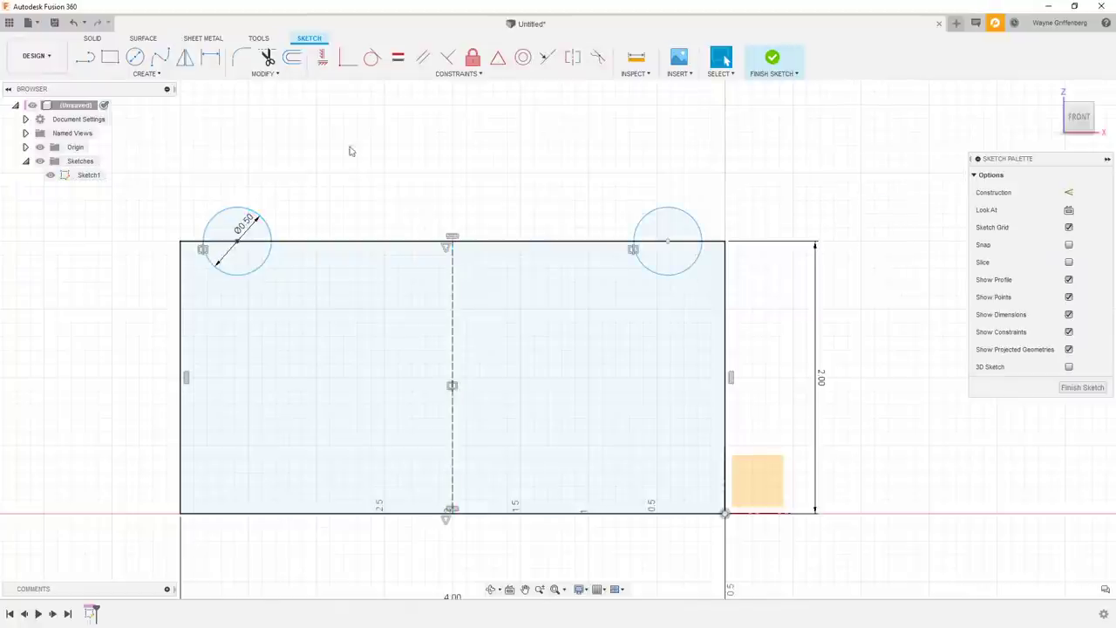
pyautogui.moveTo(237, 241)
pyautogui.mouseDown()
pyautogui.moveTo(317, 242)
pyautogui.moveTo(234, 241)
pyautogui.mouseUp()
pyautogui.click(540, 493)
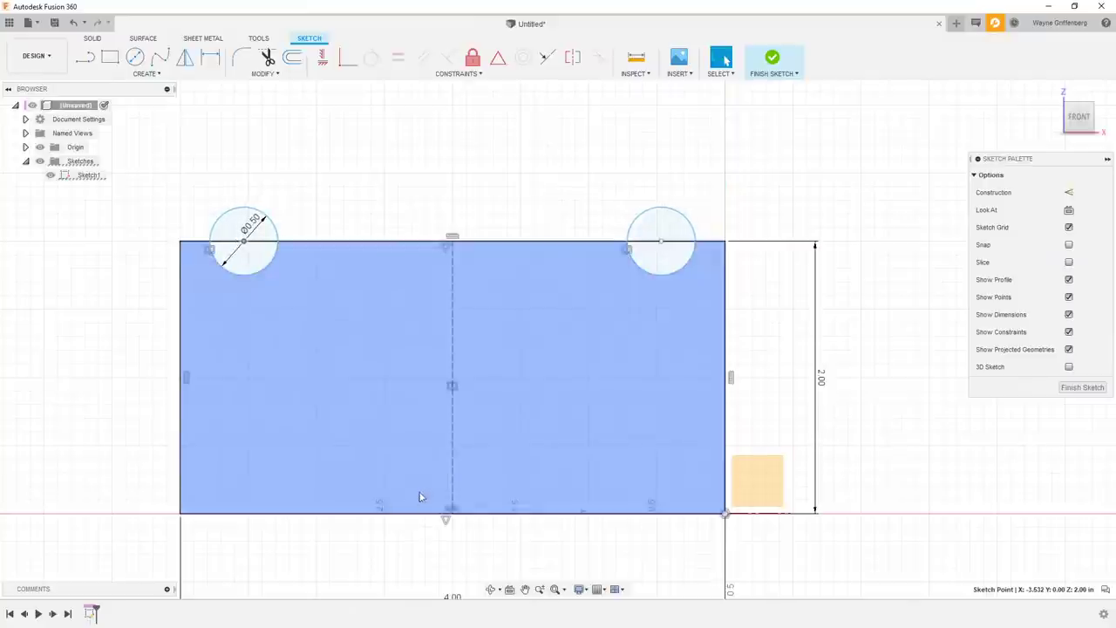
pyautogui.click(379, 223)
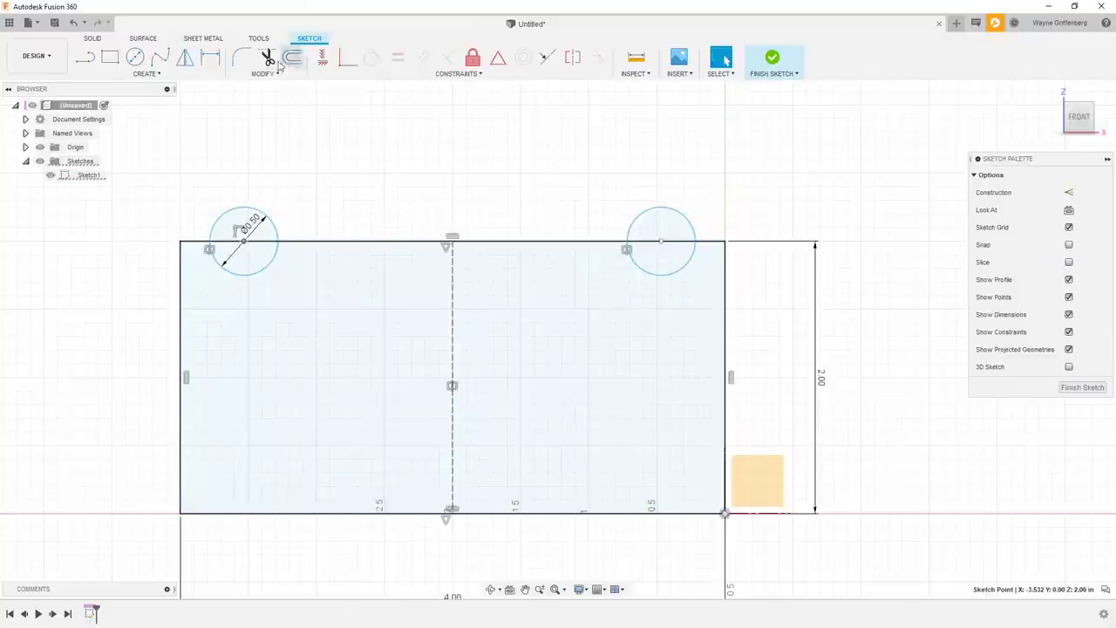
# - Dimension the left circle's centre 0.50 in from the rectangle's left edge
pyautogui.click(210, 56)
pyautogui.click(179, 289)
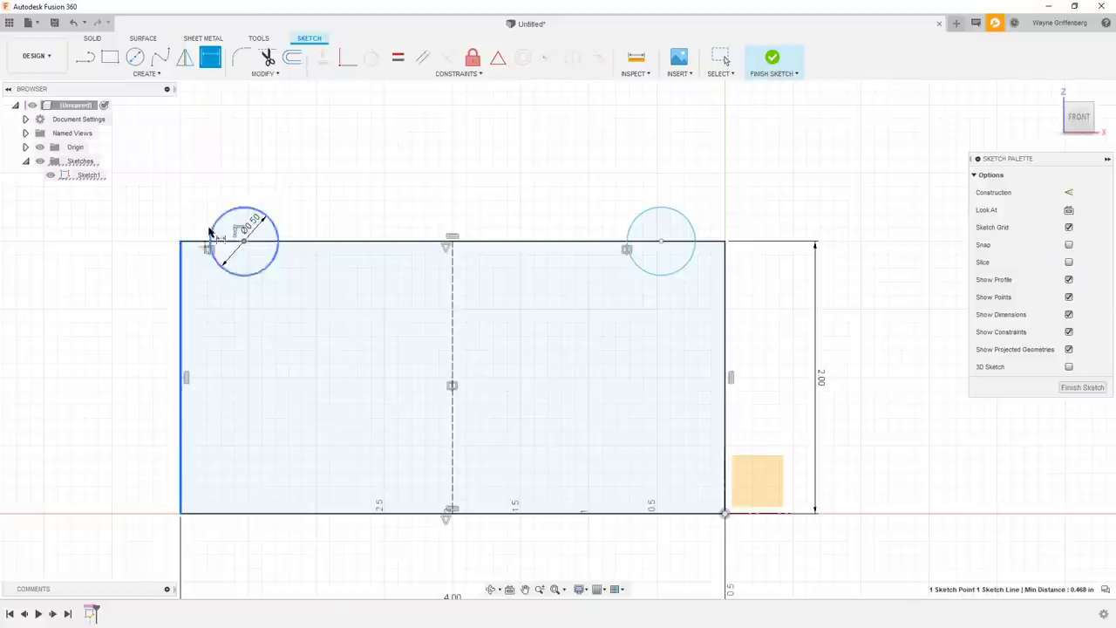
pyautogui.click(209, 232)
pyautogui.click(218, 170)
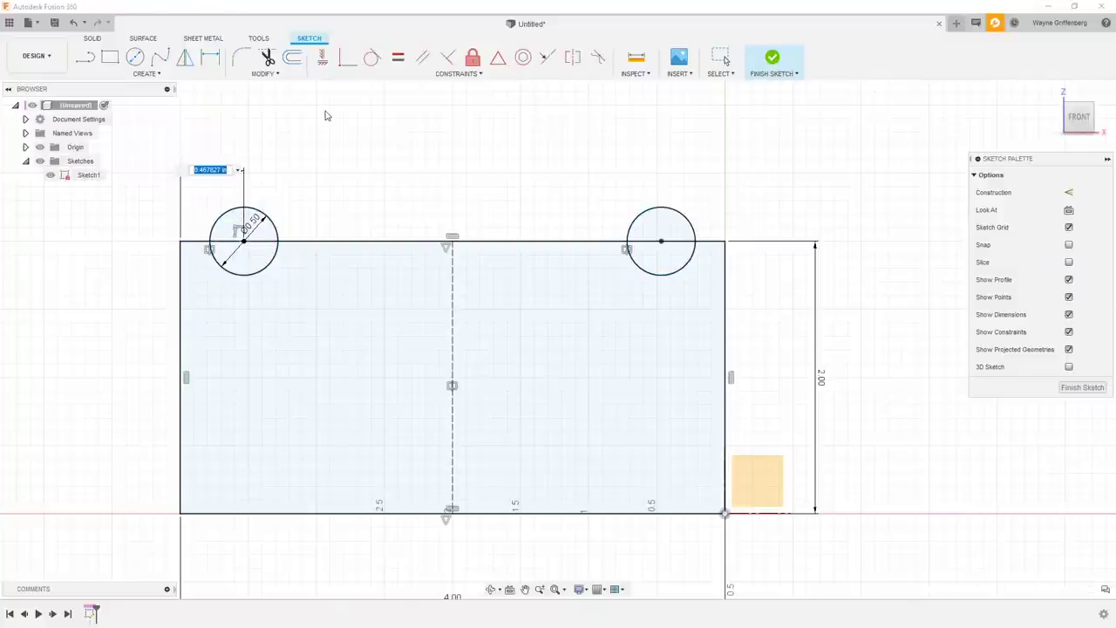
pyautogui.write('.5')
pyautogui.press('Return')
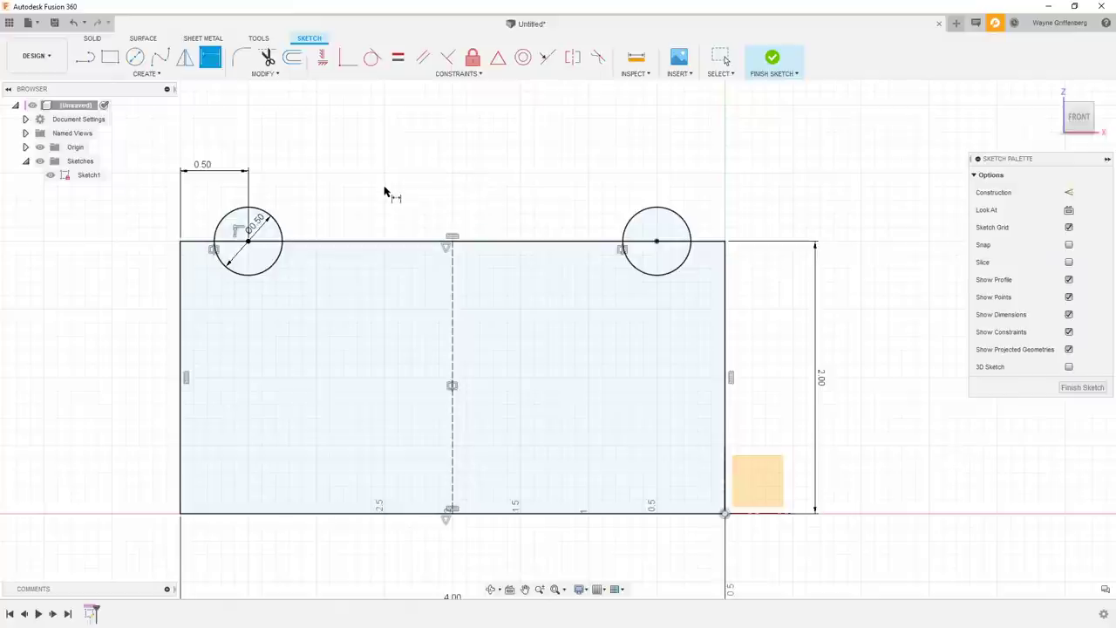
pyautogui.scroll(-2, 387, 199)
pyautogui.scroll(2, 424, 294)
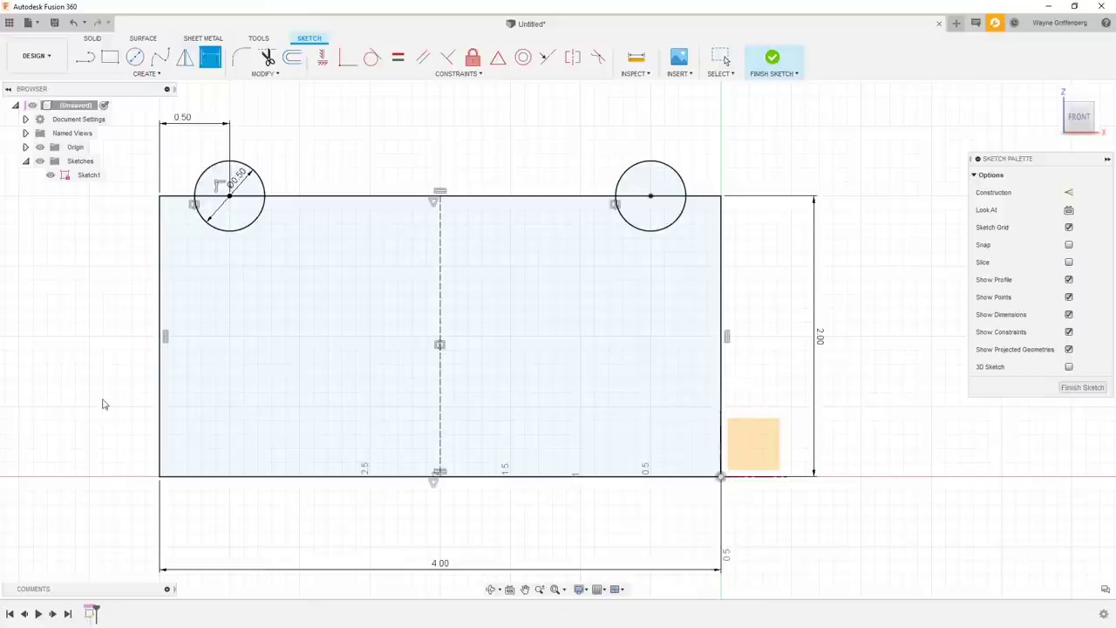
# - Draw a horizontal line across the rectangle from its left edge to its right edge
pyautogui.press('Escape')
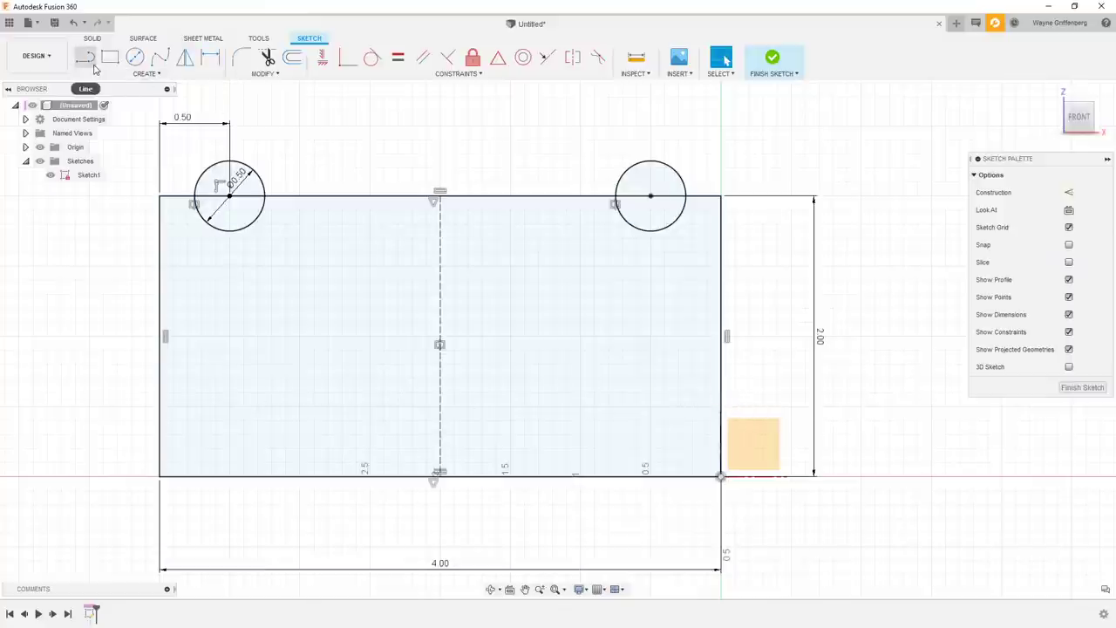
pyautogui.rightClick(521, 125)
pyautogui.click(521, 154)
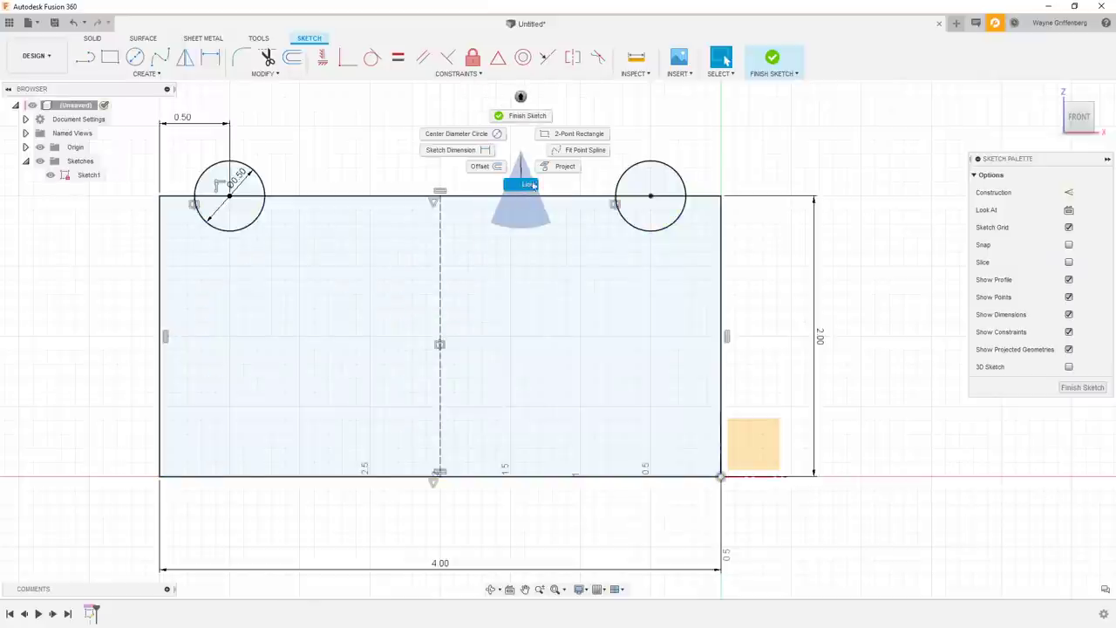
pyautogui.click(523, 188)
pyautogui.click(842, 154)
pyautogui.press('Escape')
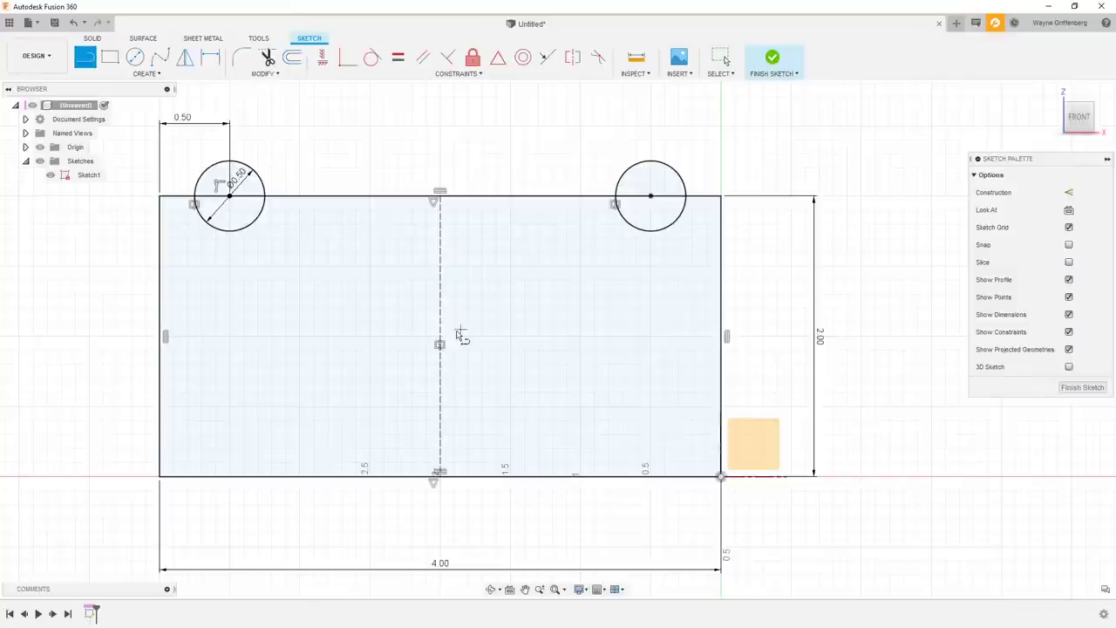
pyautogui.click(160, 395)
pyautogui.click(720, 394)
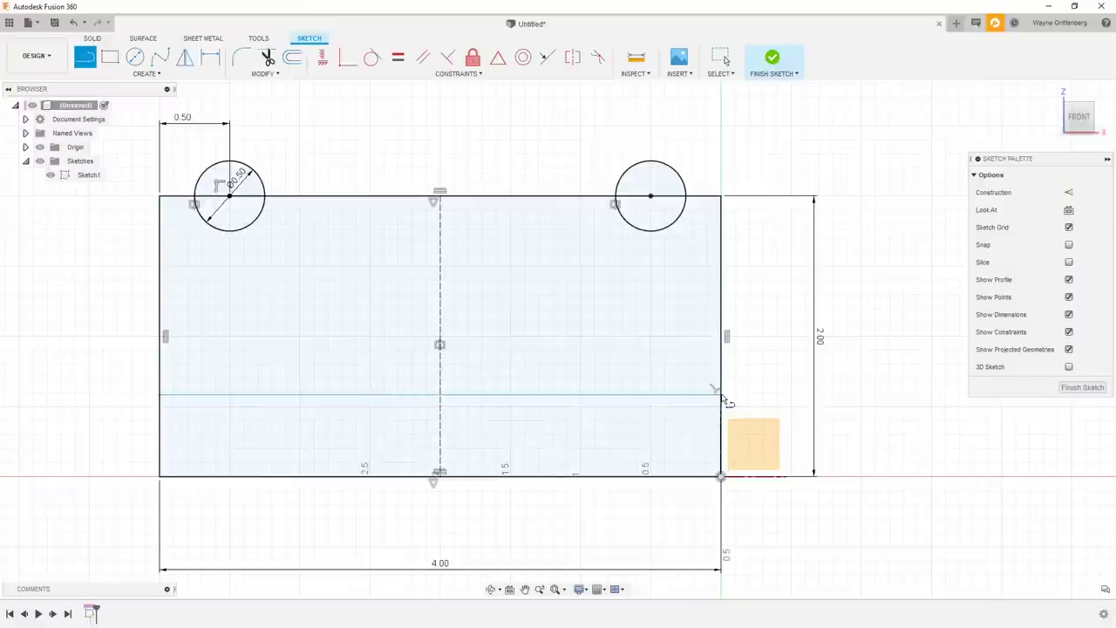
pyautogui.press('Escape')
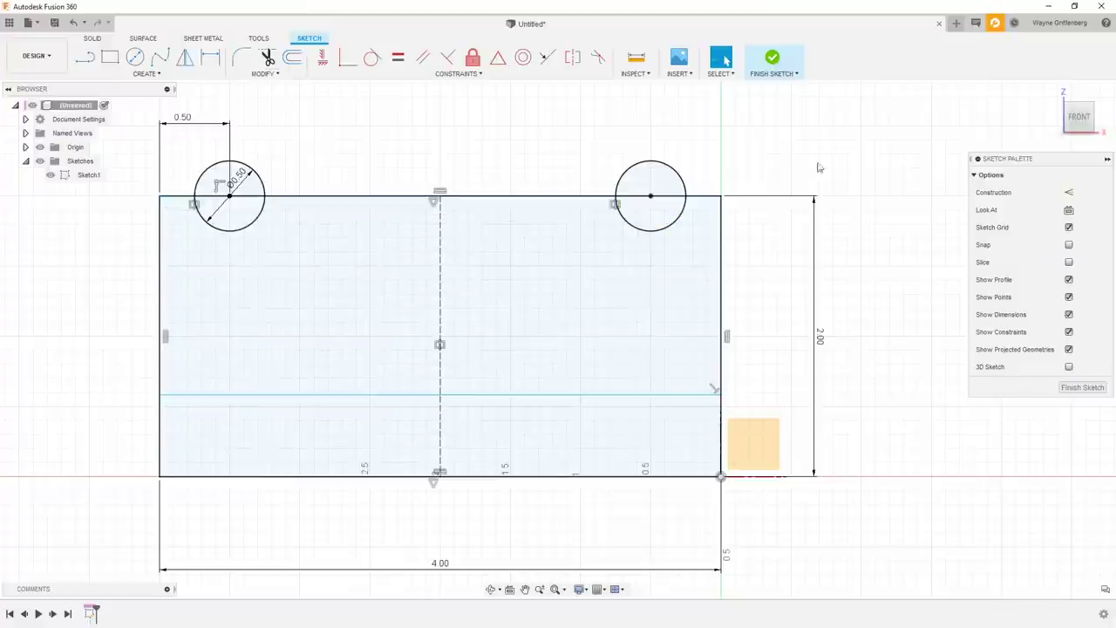
# - Dimension the new line 0.5 in above the rectangle's bottom edge
pyautogui.press('d')
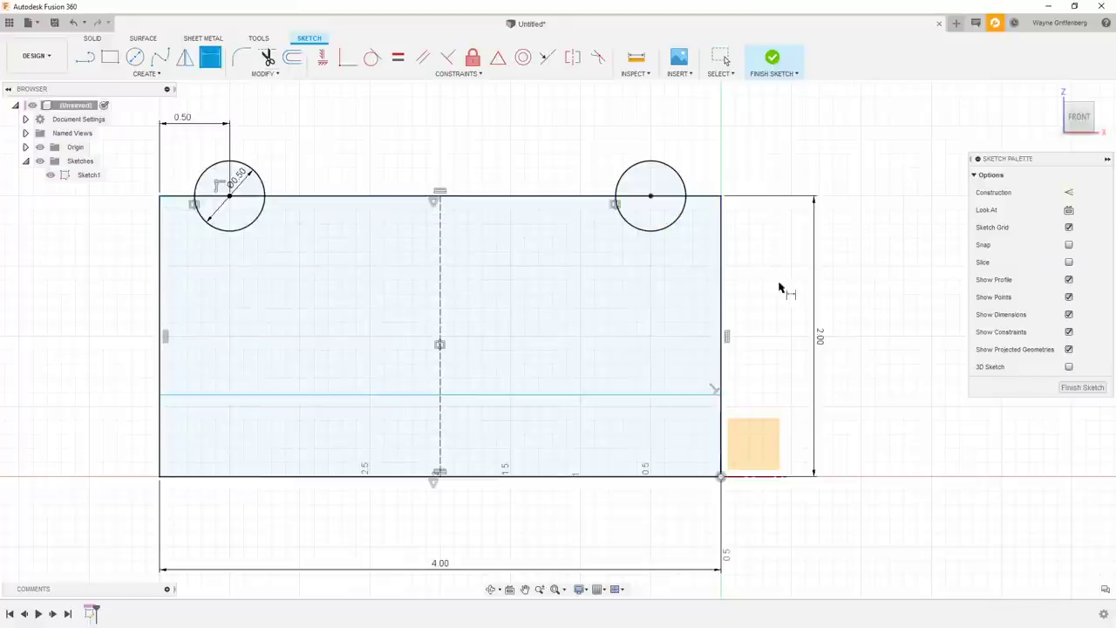
pyautogui.click(688, 396)
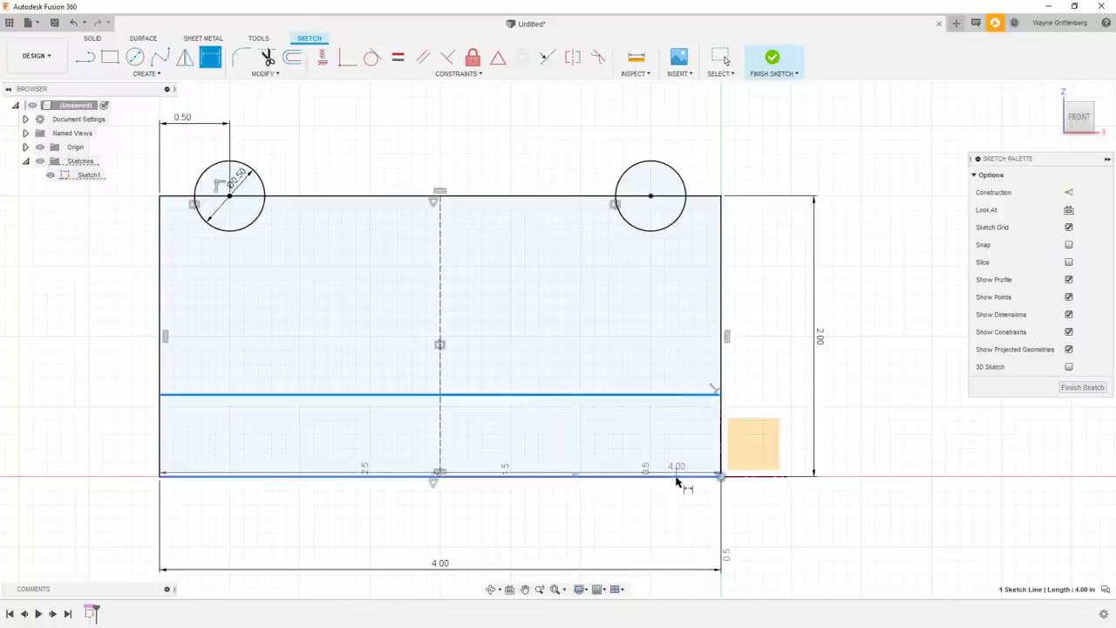
pyautogui.click(685, 477)
pyautogui.click(763, 397)
pyautogui.write('0.5')
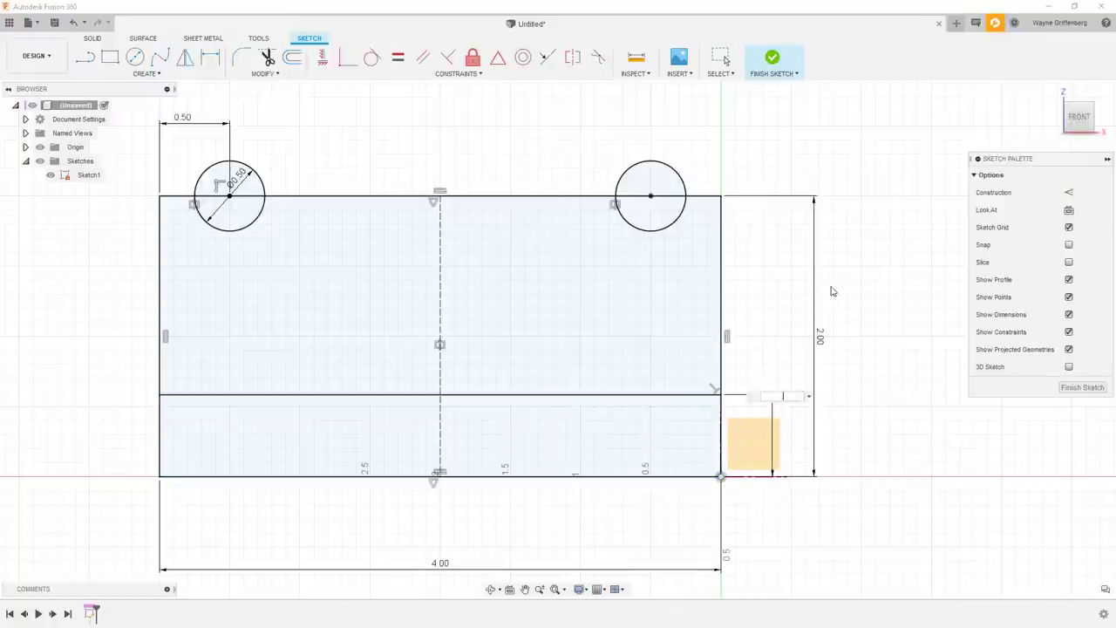
pyautogui.press('Return')
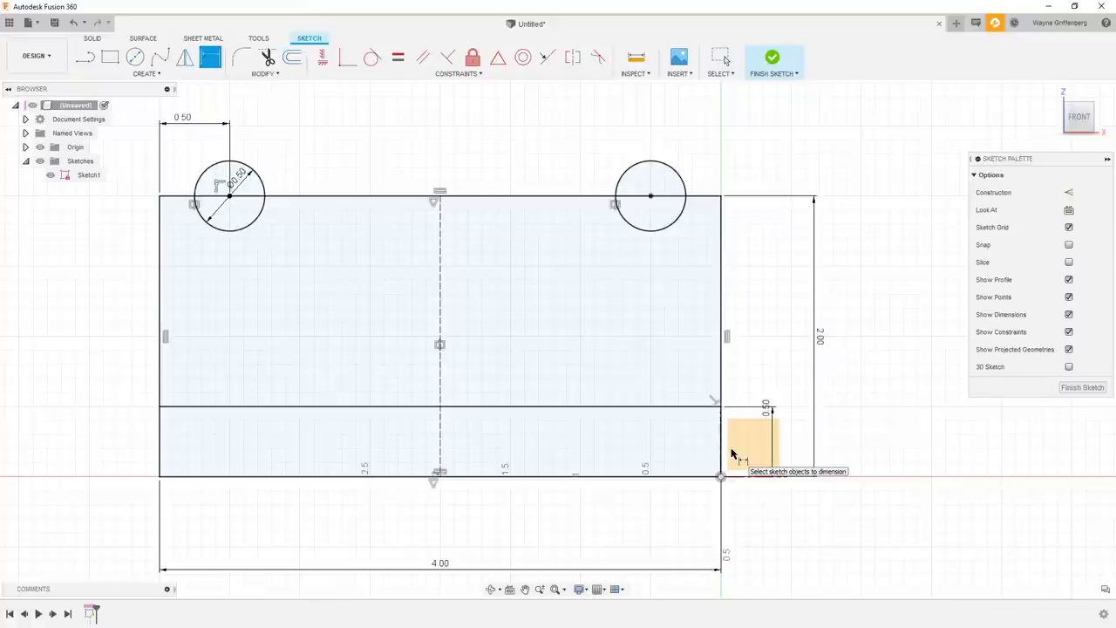
pyautogui.moveTo(773, 374)
pyautogui.keyDown('shift'); pyautogui.mouseDown(button='middle')
pyautogui.moveTo(680, 306)
pyautogui.moveTo(675, 323)
pyautogui.mouseUp(button='middle'); pyautogui.keyUp('shift')
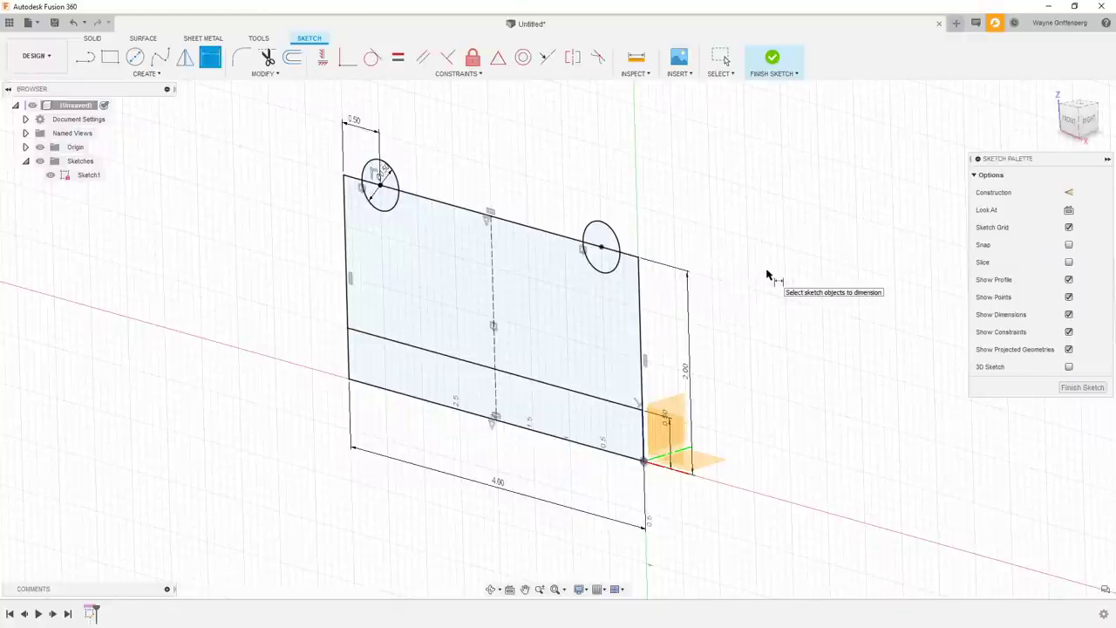
# - Revolve the upper sketch region 360° around the rectangle's bottom edge
pyautogui.press('s')
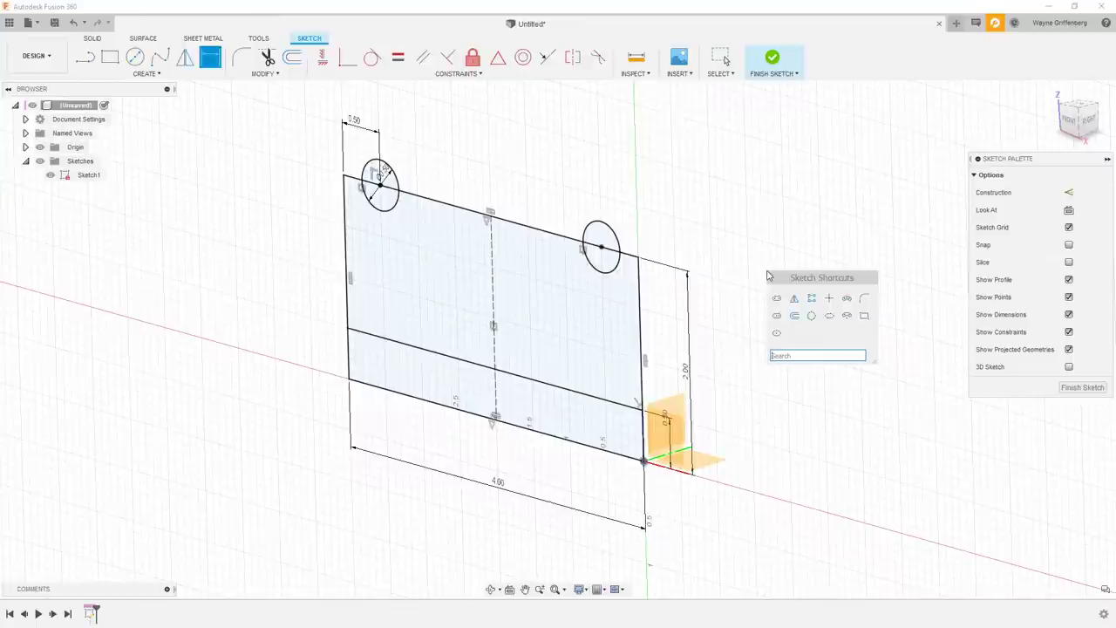
pyautogui.write('rev')
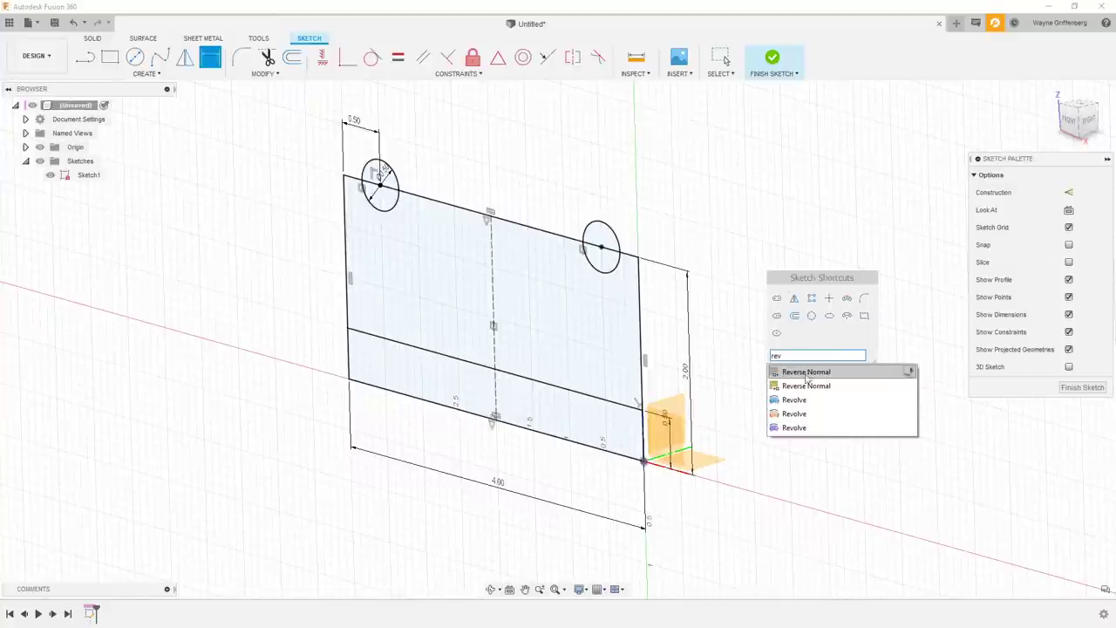
pyautogui.click(803, 401)
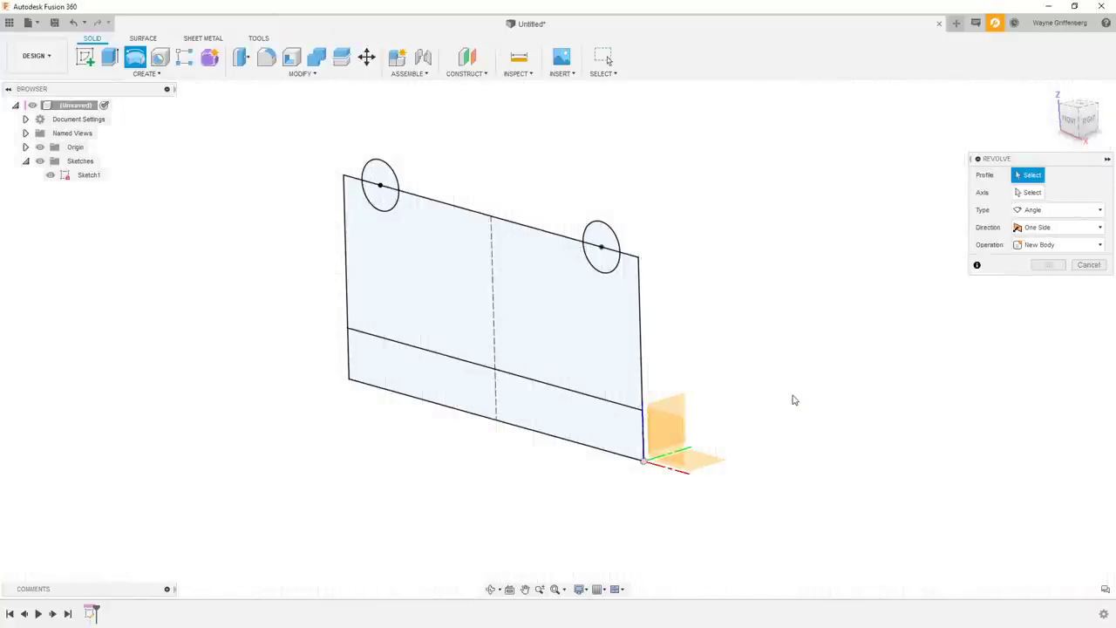
pyautogui.click(548, 329)
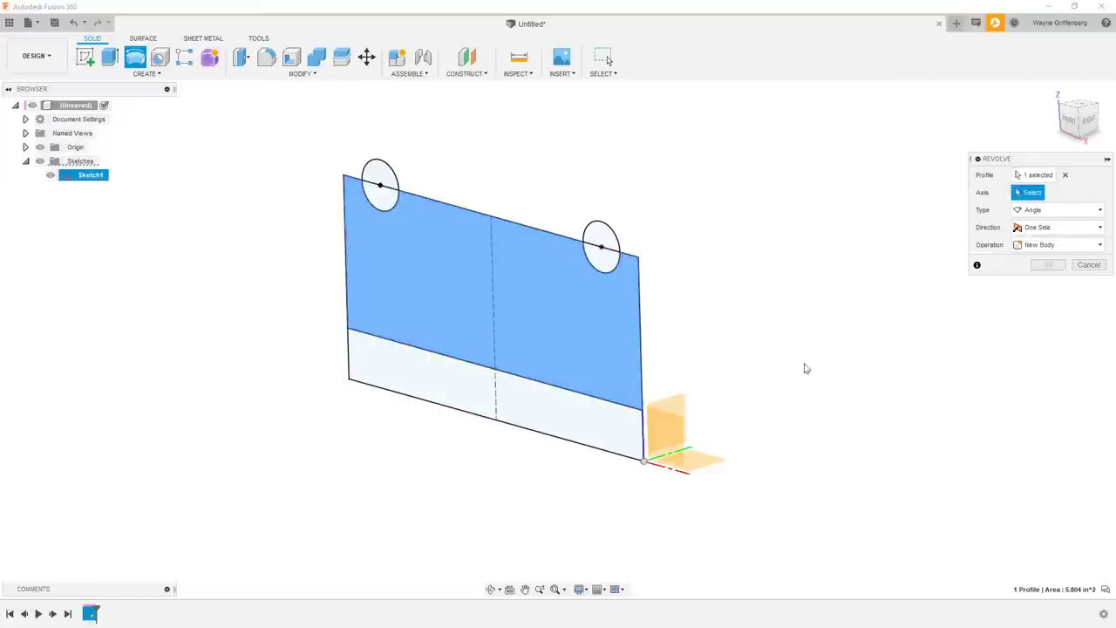
pyautogui.click(672, 474)
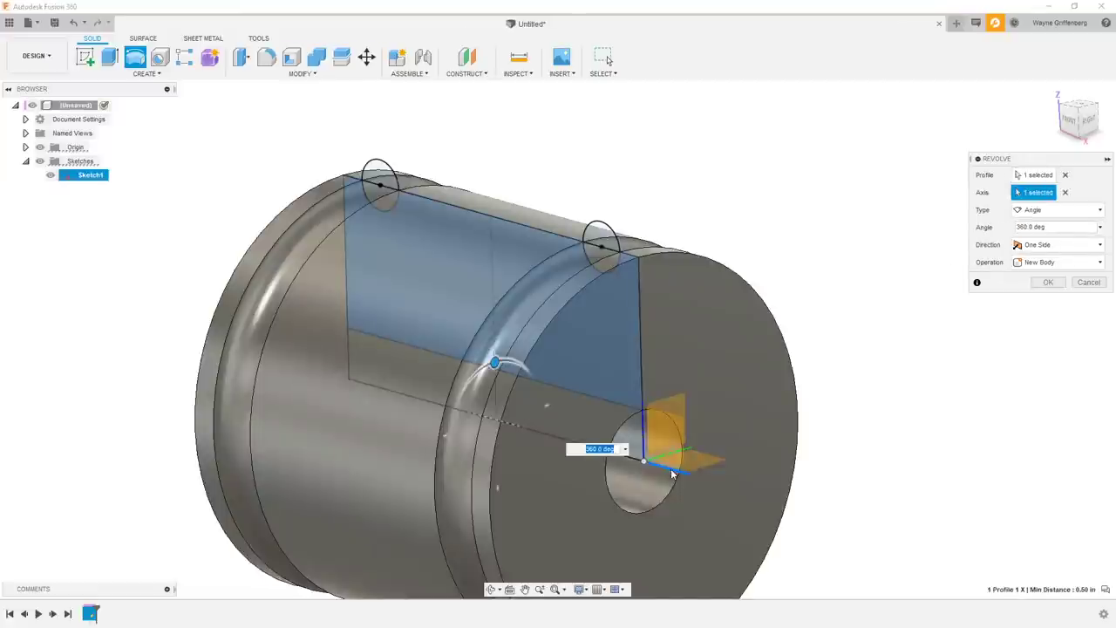
pyautogui.click(1049, 283)
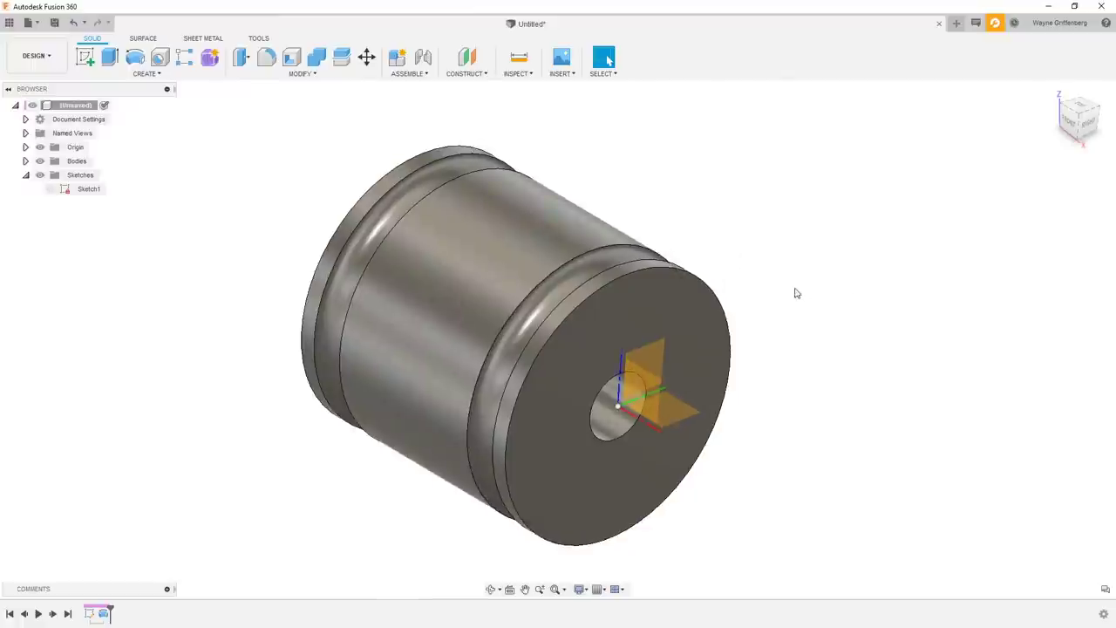
# - Hide the Origin planes and axes, leaving only the grooved cylinder visible
pyautogui.click(41, 147)
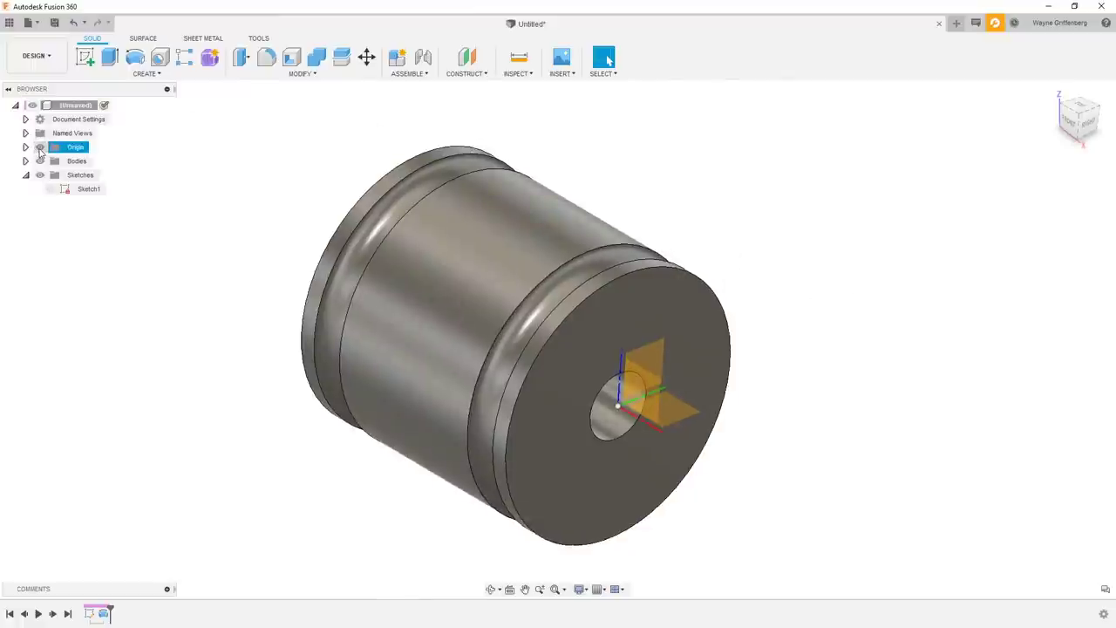
pyautogui.click(40, 147)
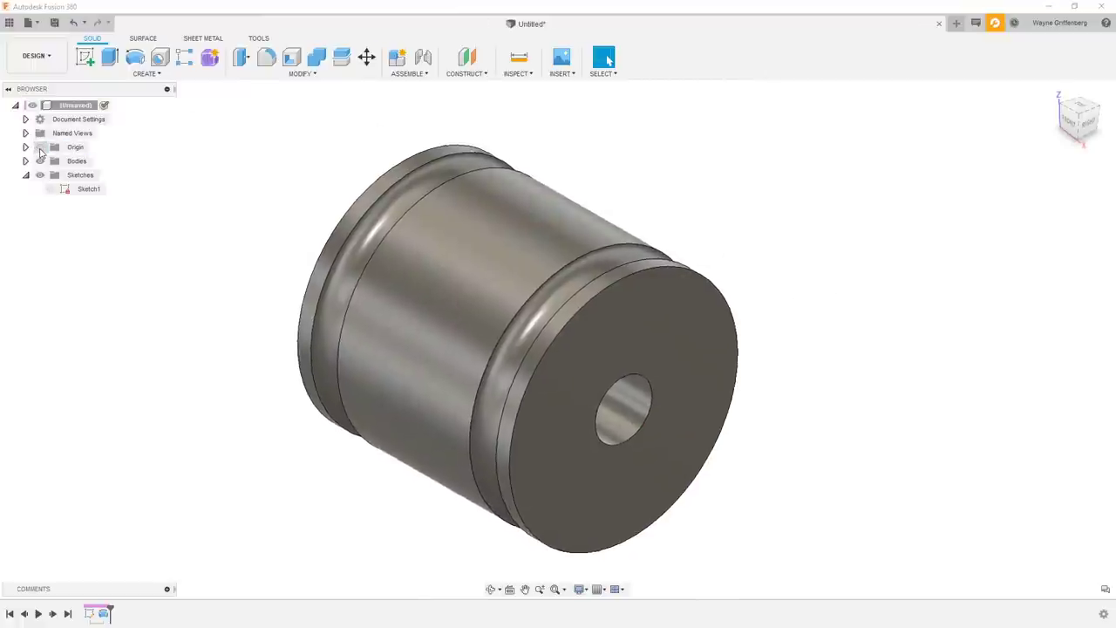
pyautogui.click(40, 148)
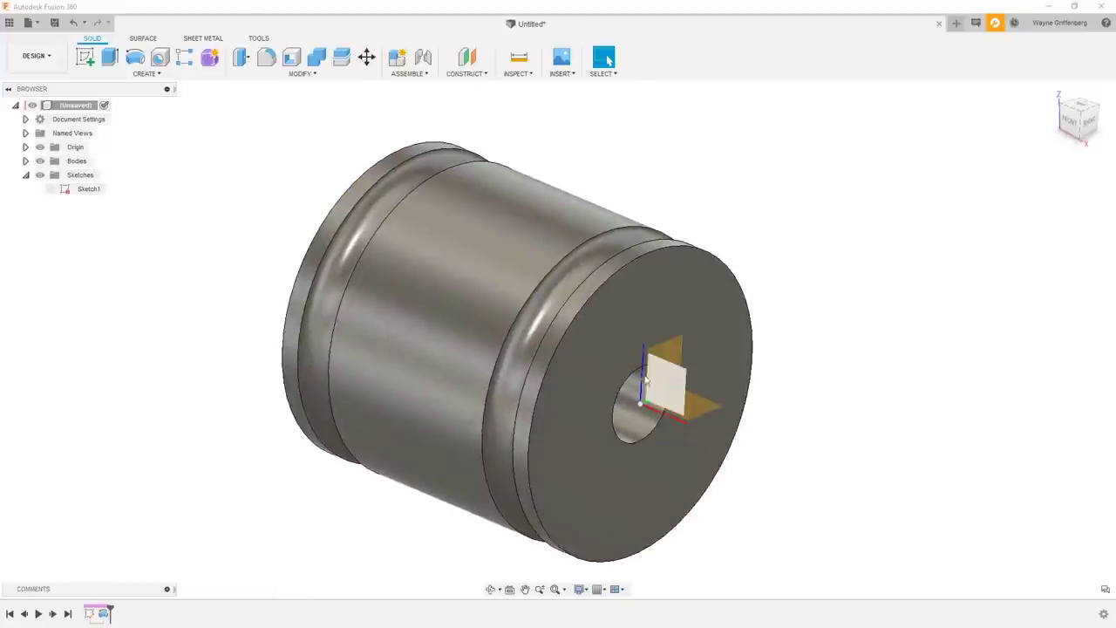
pyautogui.keyDown('shift'); pyautogui.moveTo(649, 414); pyautogui.dragTo(724, 419, button='middle'); pyautogui.keyUp('shift')
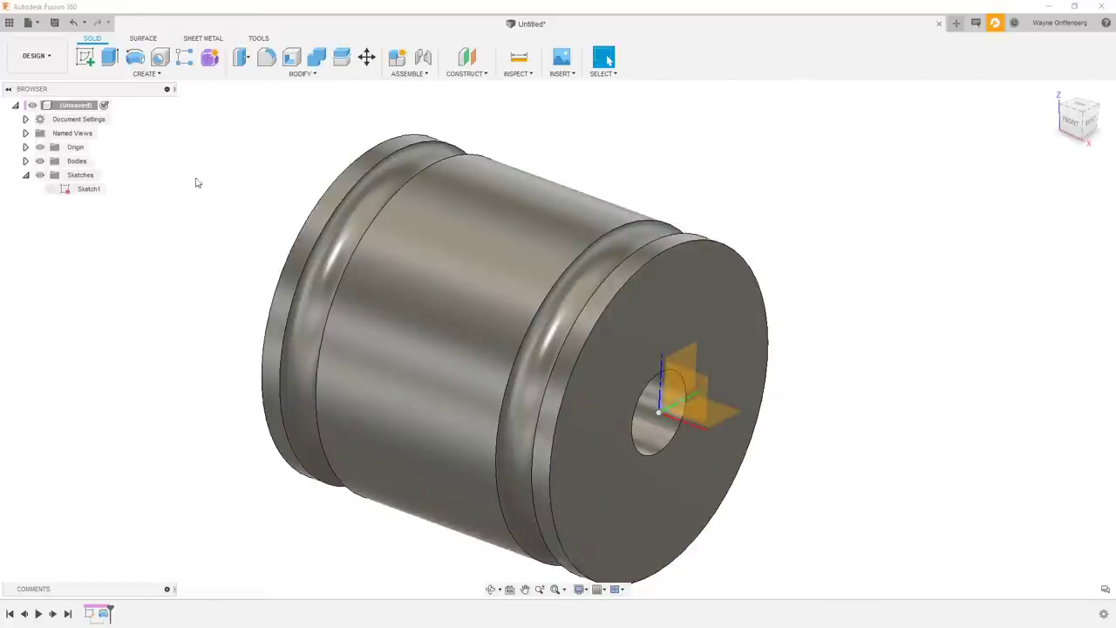
pyautogui.click(39, 147)
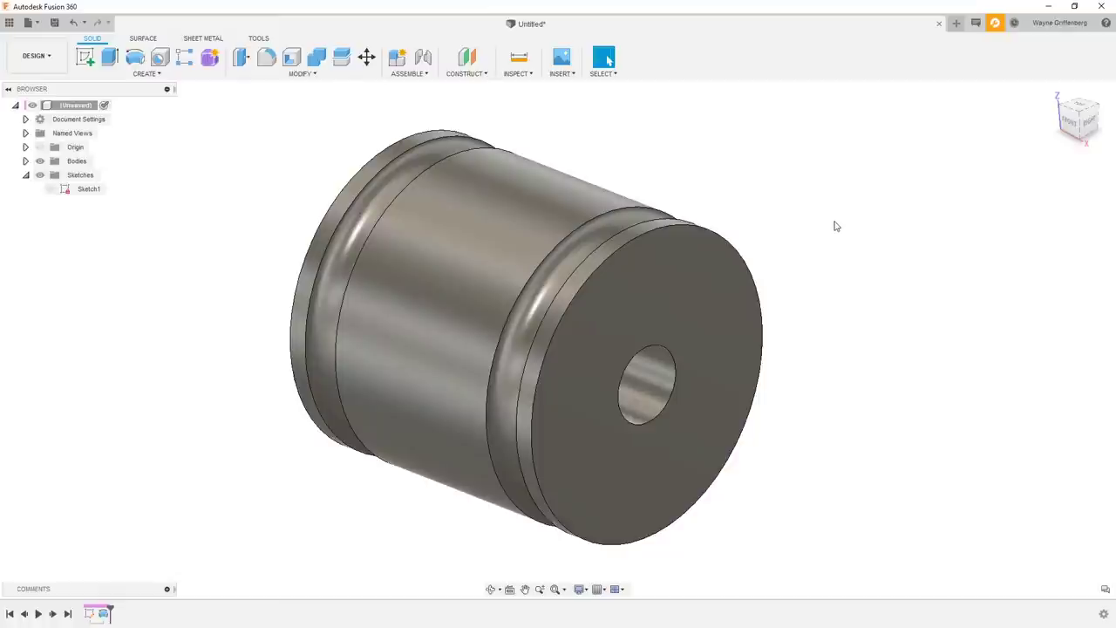
pyautogui.click(43, 56)
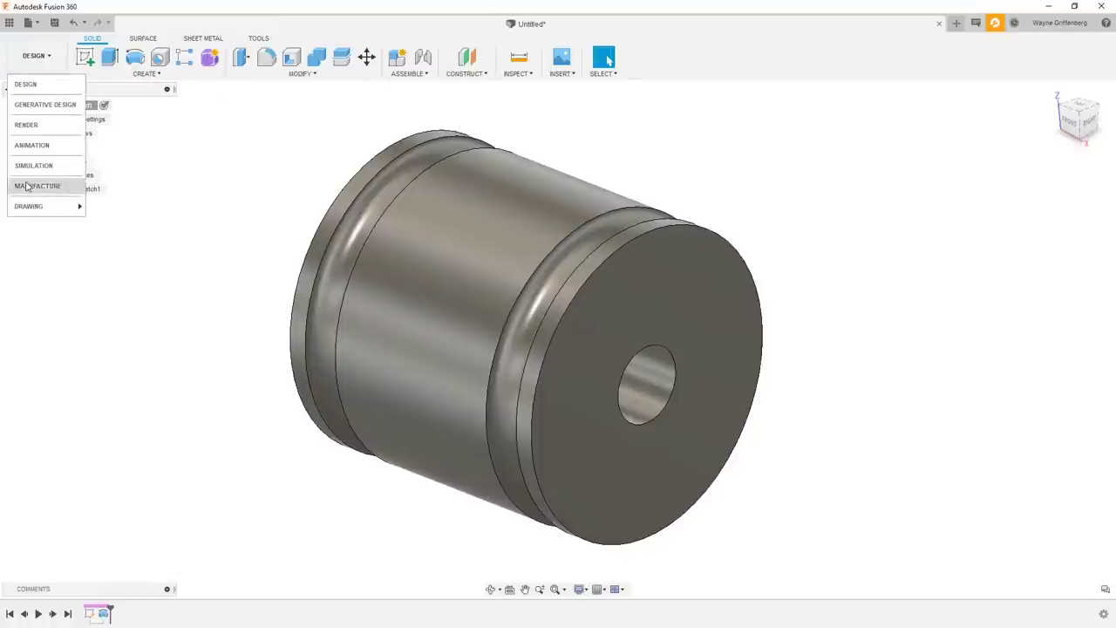
# - Switch to Manufacture, browse the 2D, 3D and Multi-Axis strategy lists, then open Extensions
pyautogui.click(39, 184)
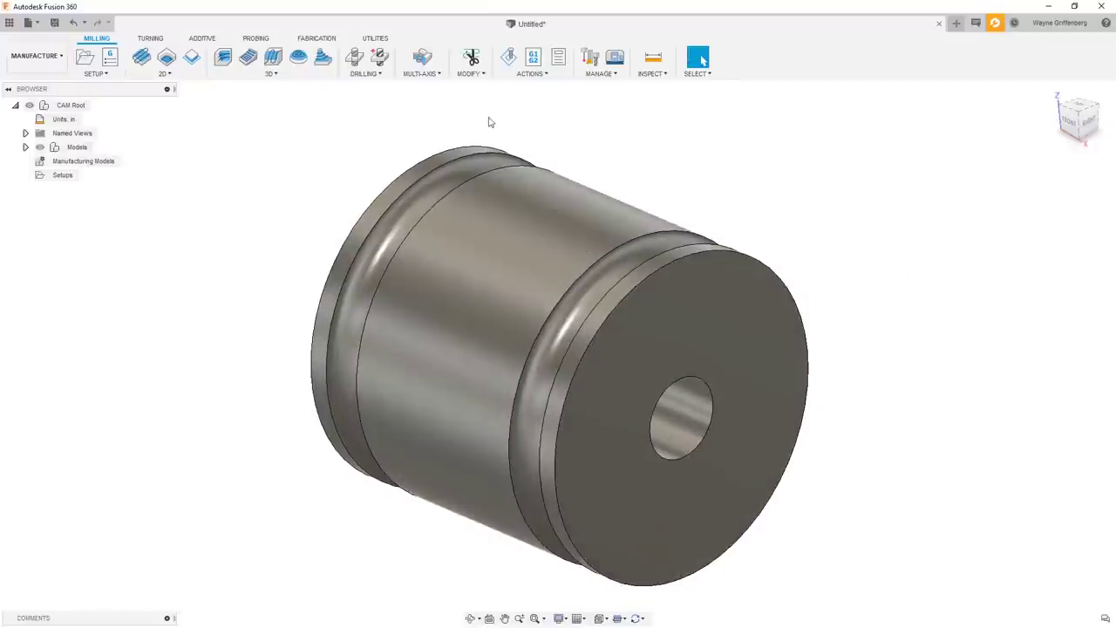
pyautogui.click(164, 73)
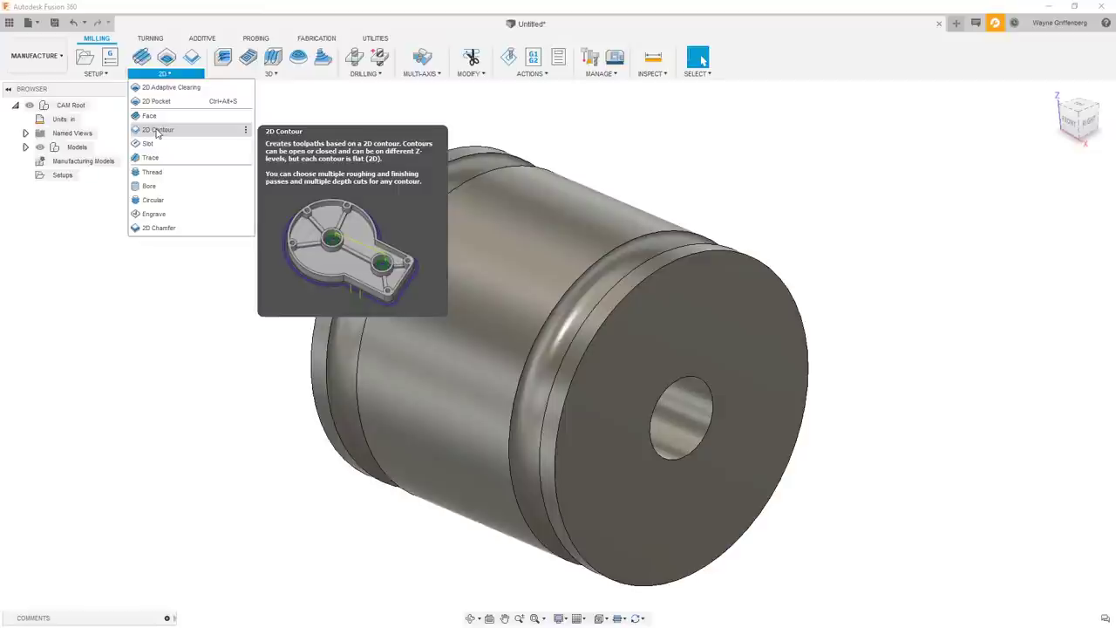
pyautogui.click(271, 74)
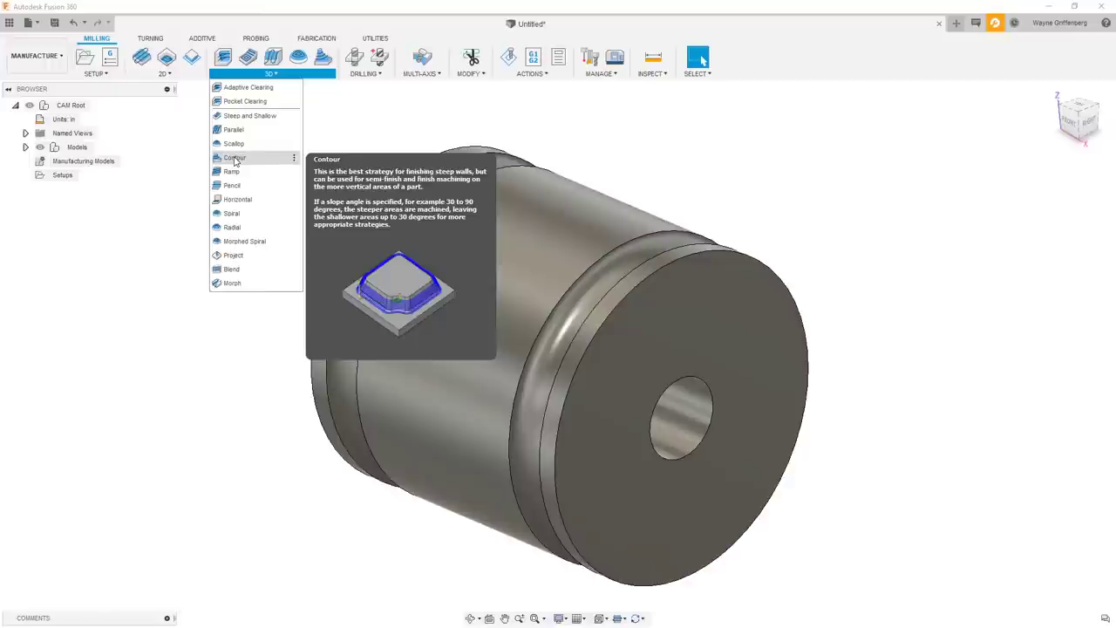
pyautogui.click(622, 115)
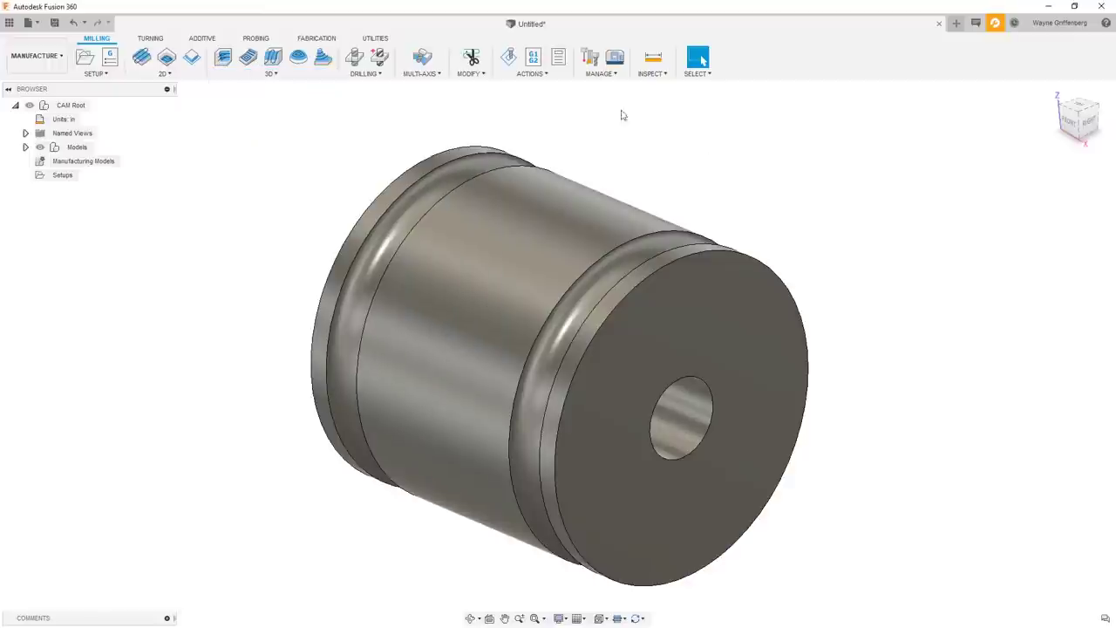
pyautogui.click(418, 75)
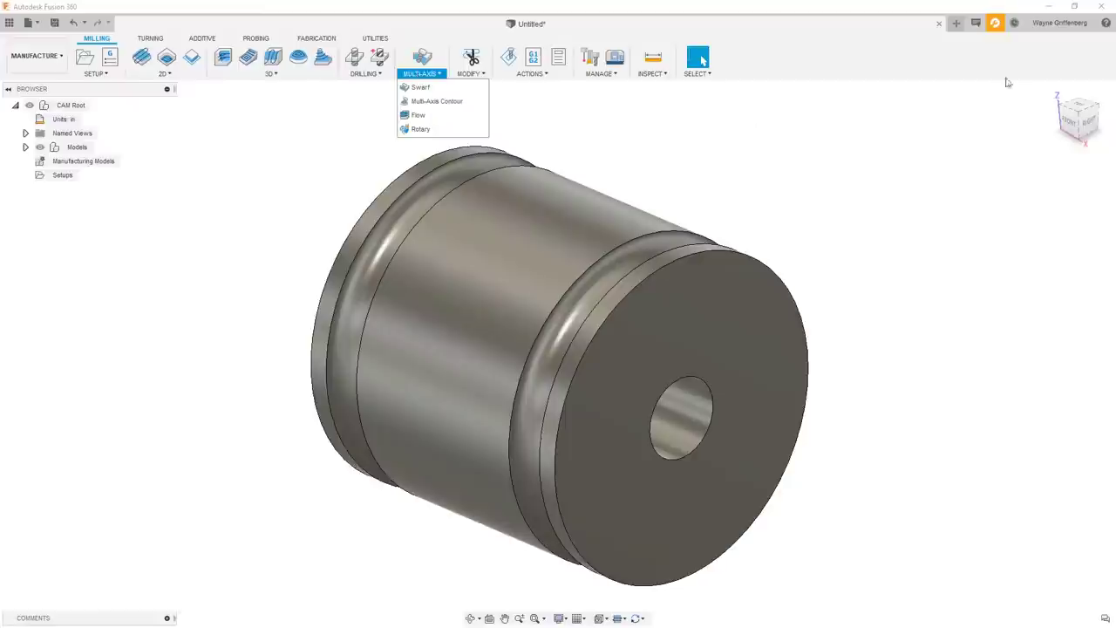
pyautogui.click(996, 23)
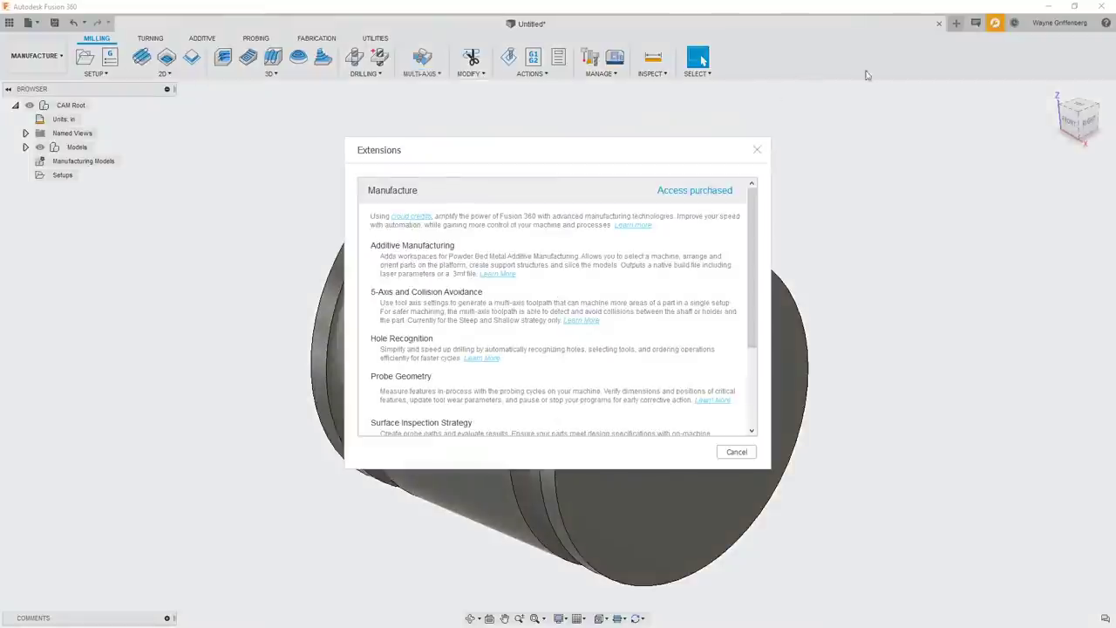
# - Reposition the Extensions window, scroll to Rotary Strategy, and cancel without changes
pyautogui.moveTo(578, 149); pyautogui.dragTo(512, 143)
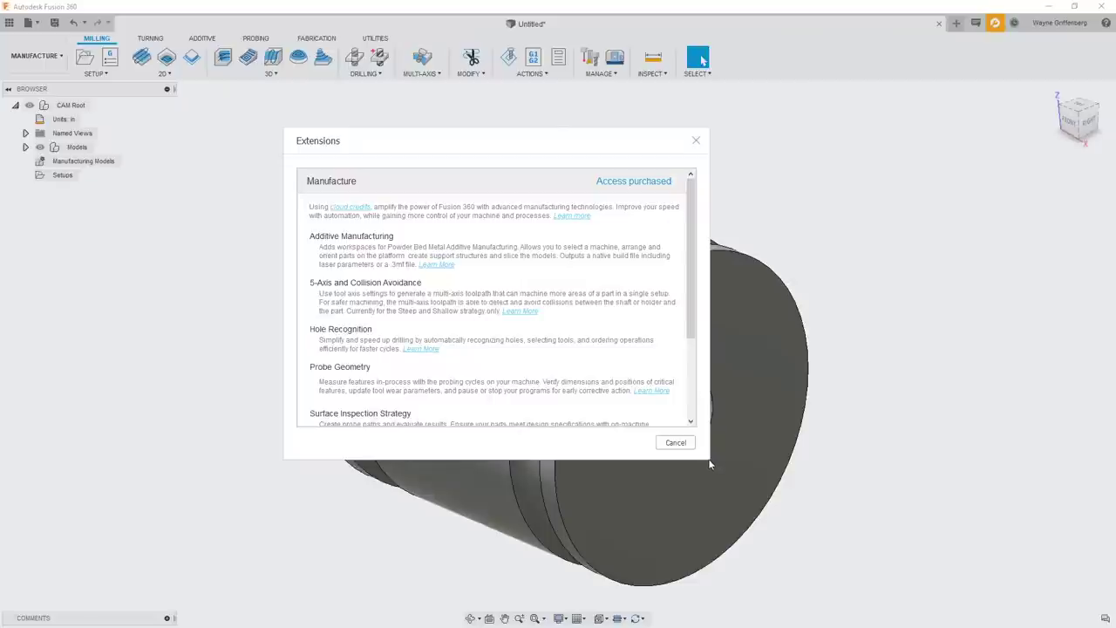
pyautogui.moveTo(710, 460); pyautogui.dragTo(767, 505)
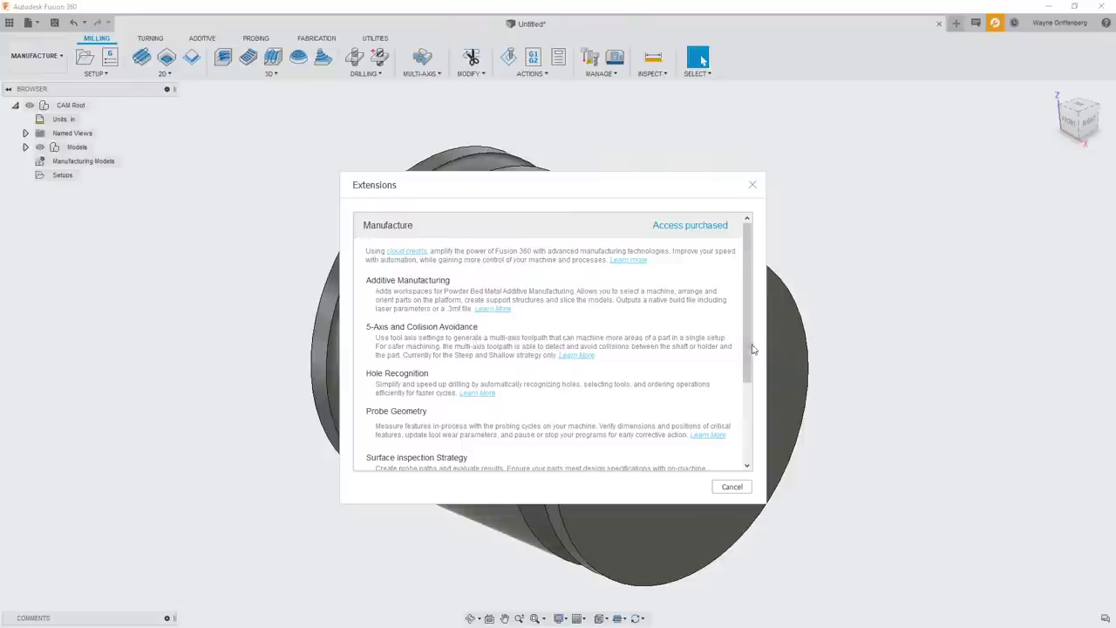
pyautogui.moveTo(749, 349); pyautogui.dragTo(768, 436)
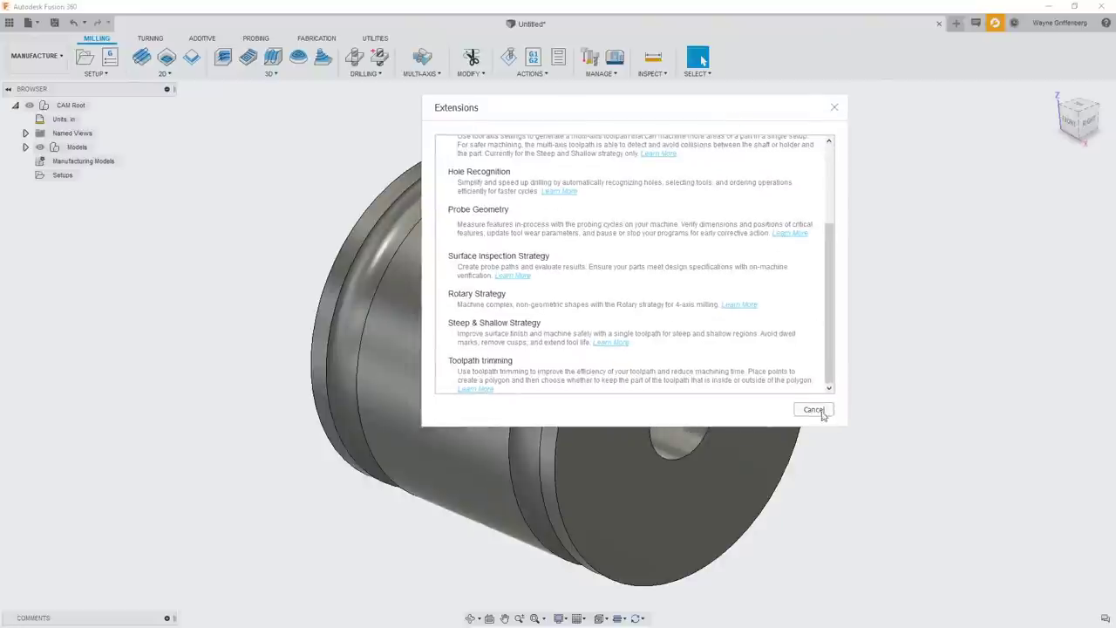
pyautogui.click(819, 410)
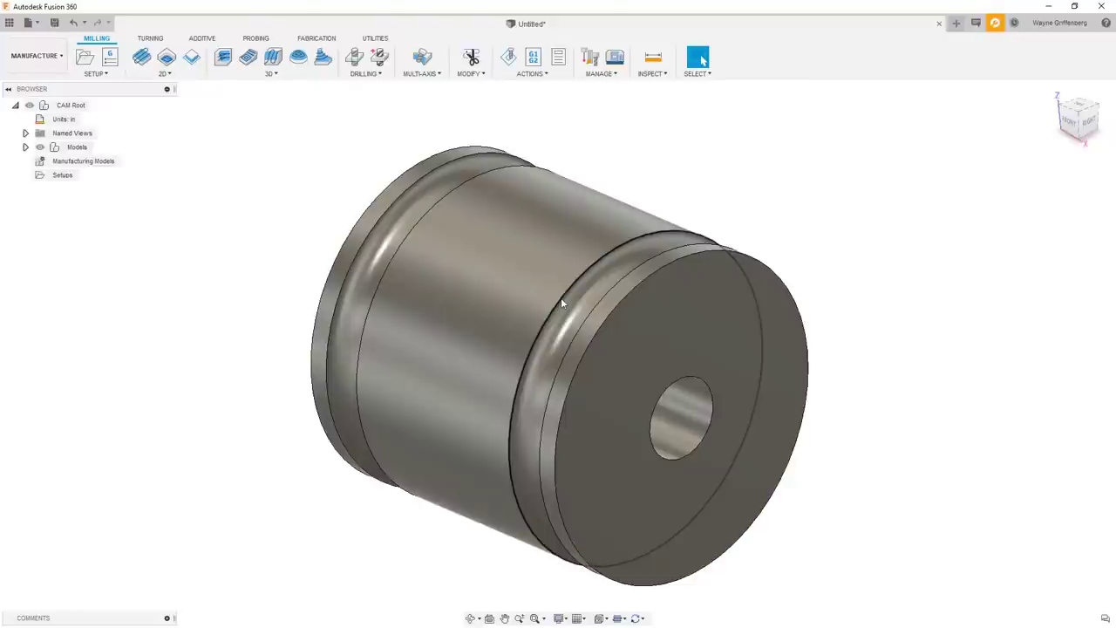
pyautogui.keyDown('shift'); pyautogui.moveTo(561, 297); pyautogui.dragTo(698, 187, button='middle'); pyautogui.keyUp('shift')
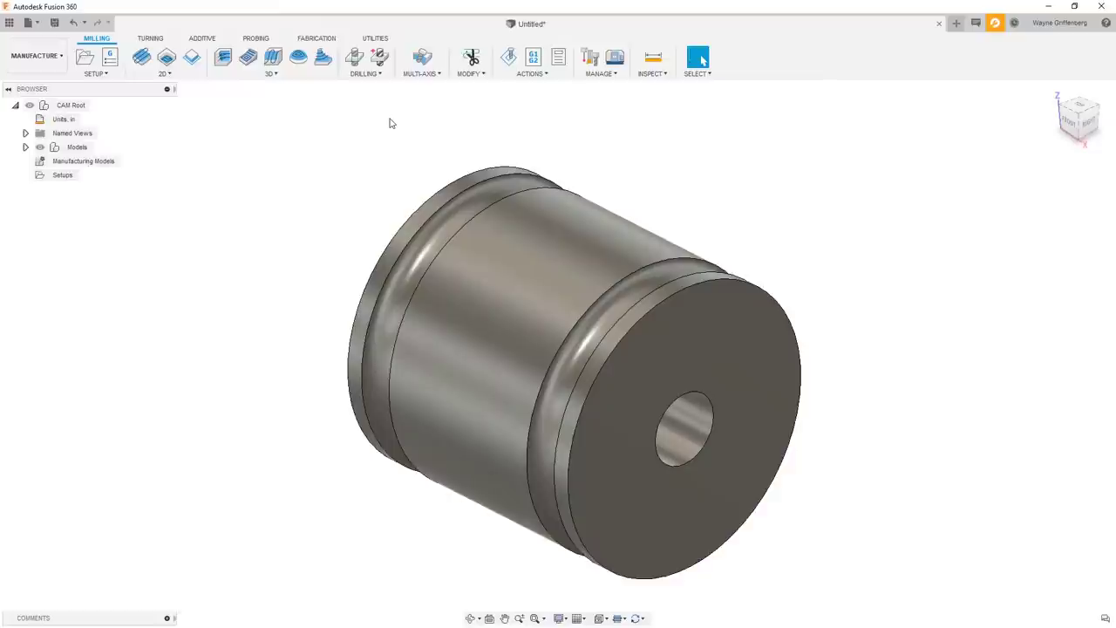
pyautogui.click(419, 75)
# - Create a new setup, reposition and enlarge its panel, and view the Operation Type choices
pyautogui.click(84, 57)
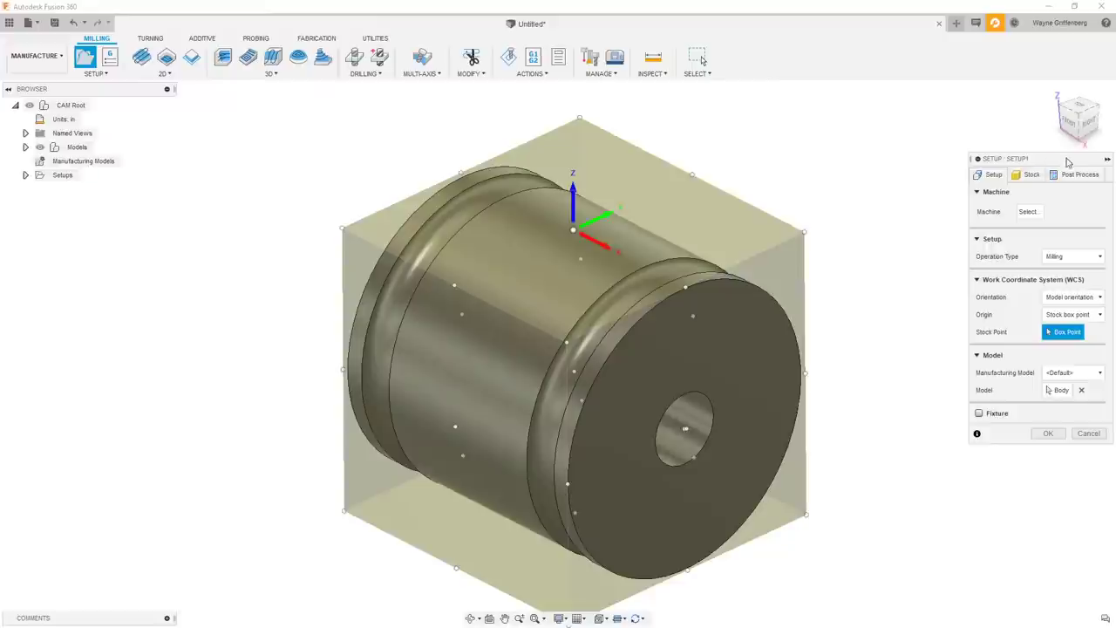
pyautogui.moveTo(1037, 162); pyautogui.dragTo(162, 234)
pyautogui.moveTo(234, 515); pyautogui.dragTo(364, 567)
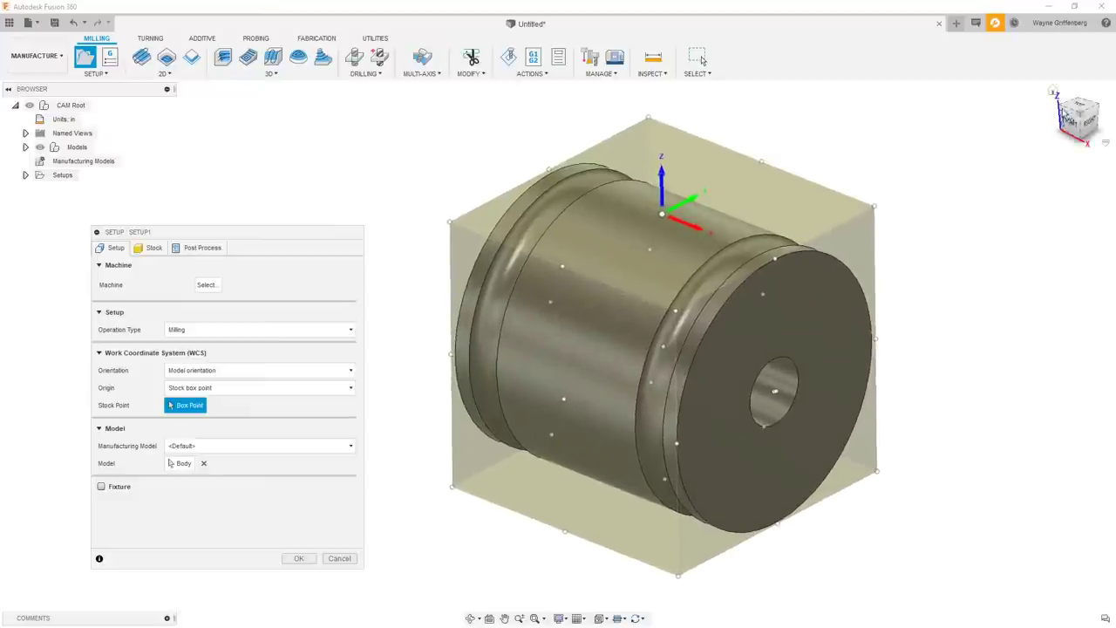
pyautogui.click(1074, 108)
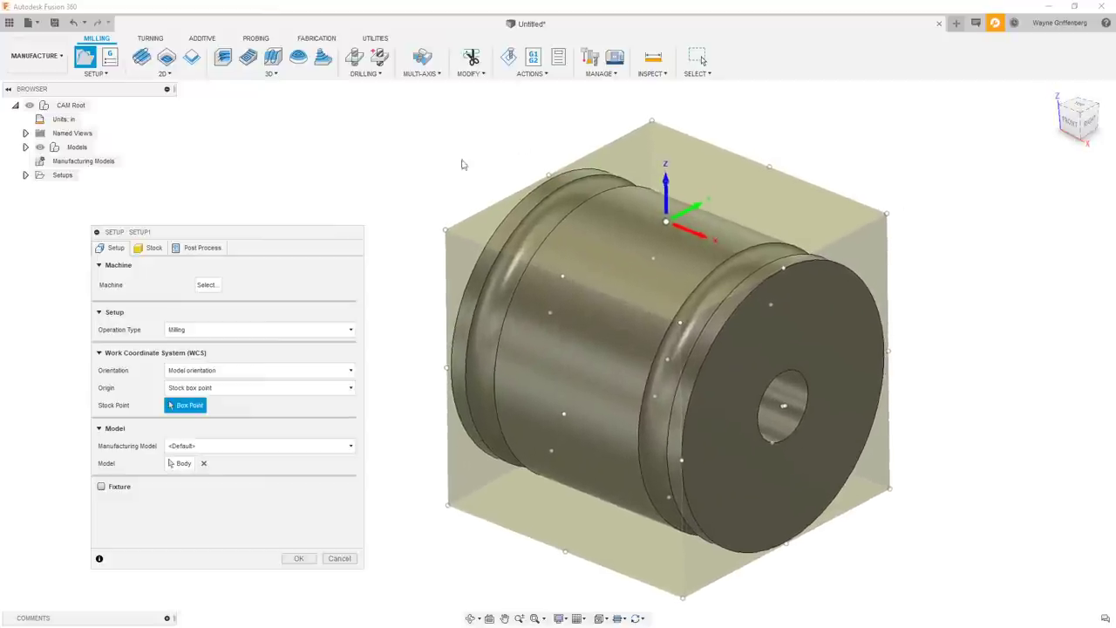
pyautogui.moveTo(207, 235); pyautogui.dragTo(211, 190)
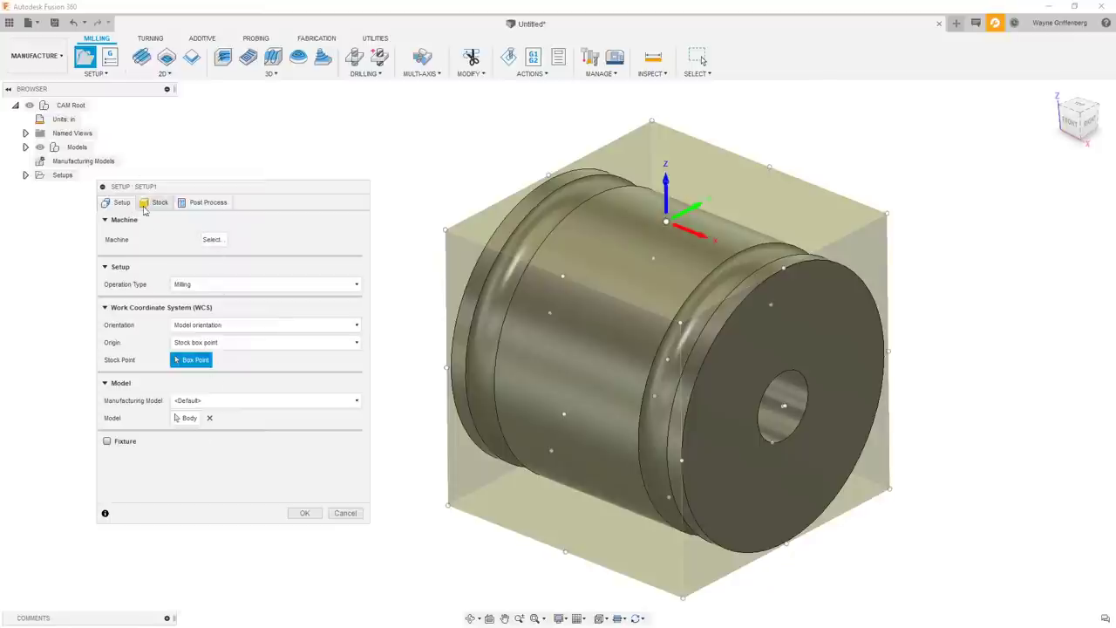
pyautogui.moveTo(272, 190); pyautogui.dragTo(292, 203)
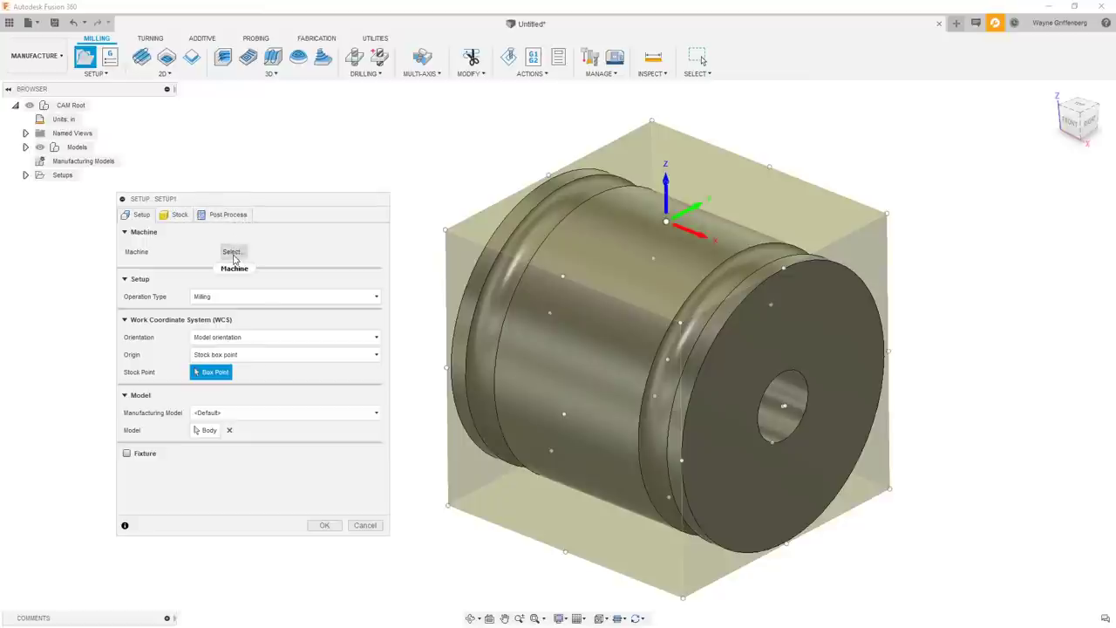
pyautogui.moveTo(235, 258)
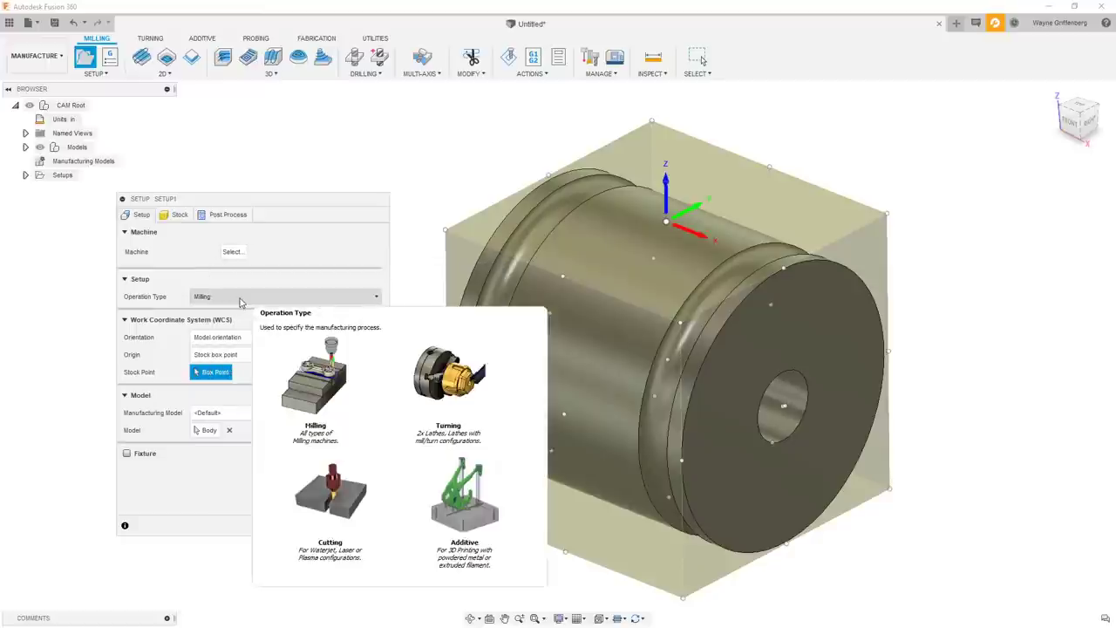
pyautogui.click(240, 297)
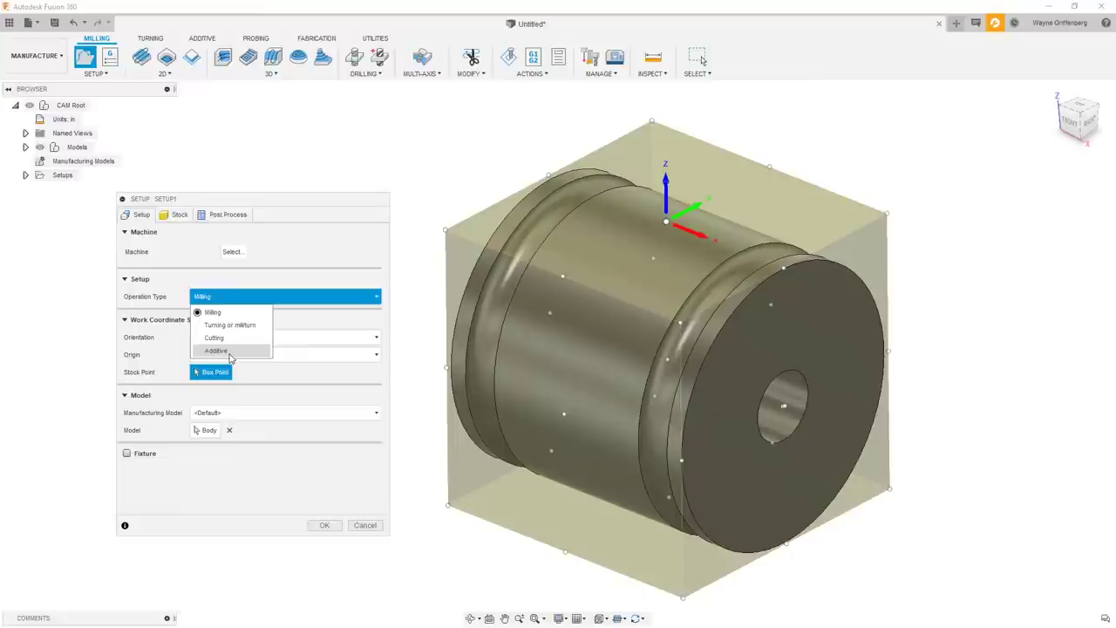
# - Keep Milling, place the work origin at the end-face centre, and keep Model orientation
pyautogui.click(299, 286)
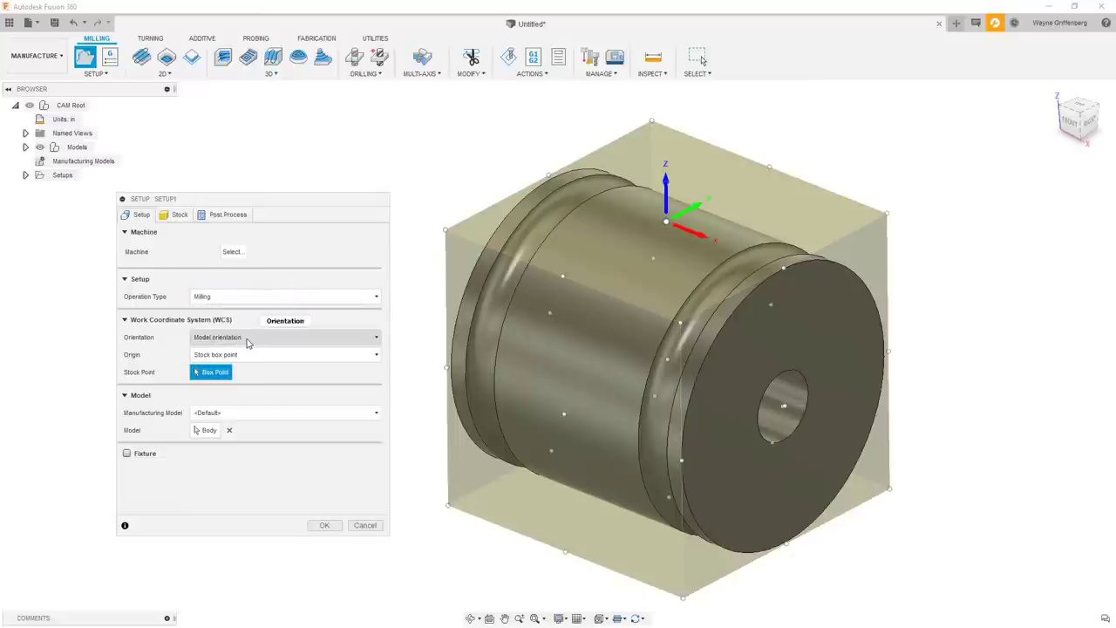
pyautogui.moveTo(247, 342)
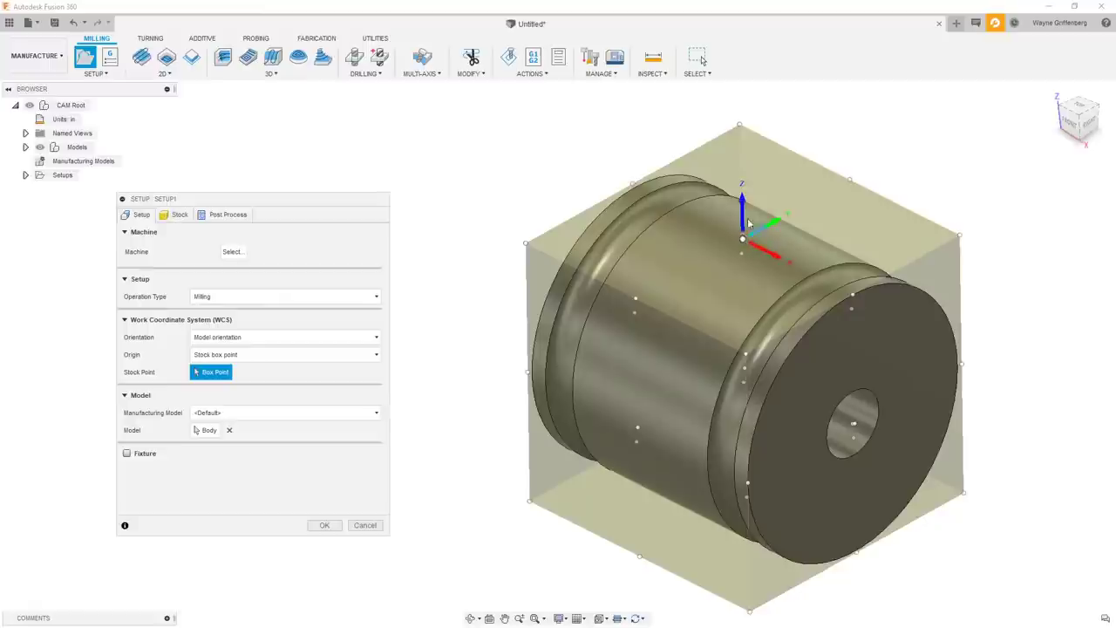
pyautogui.keyDown('shift'); pyautogui.moveTo(744, 233); pyautogui.dragTo(818, 211, button='middle'); pyautogui.keyUp('shift')
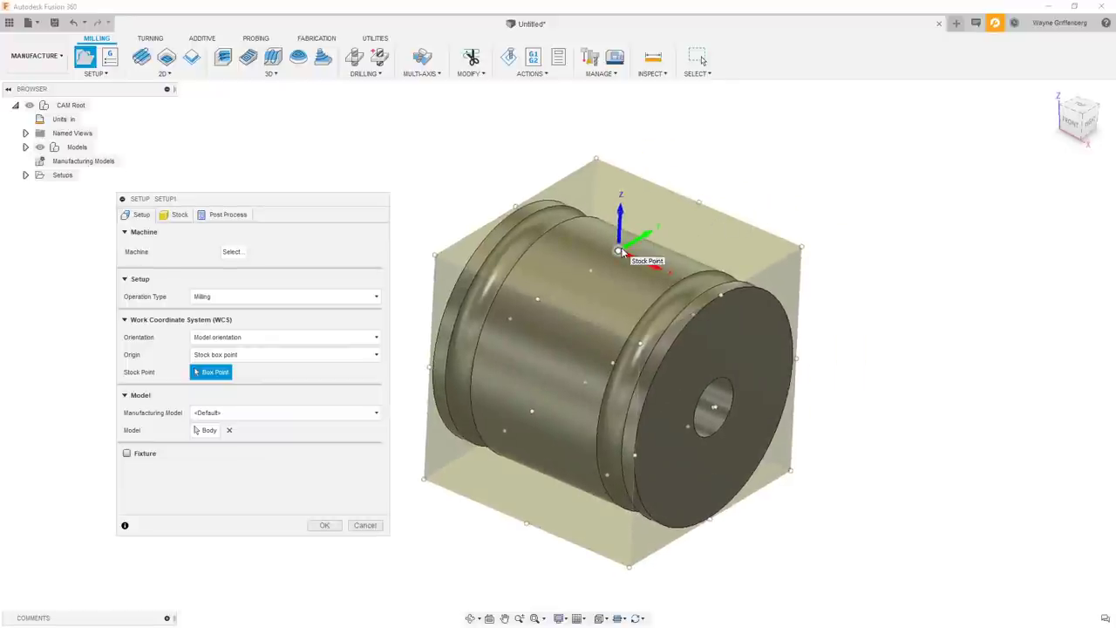
pyautogui.click(719, 410)
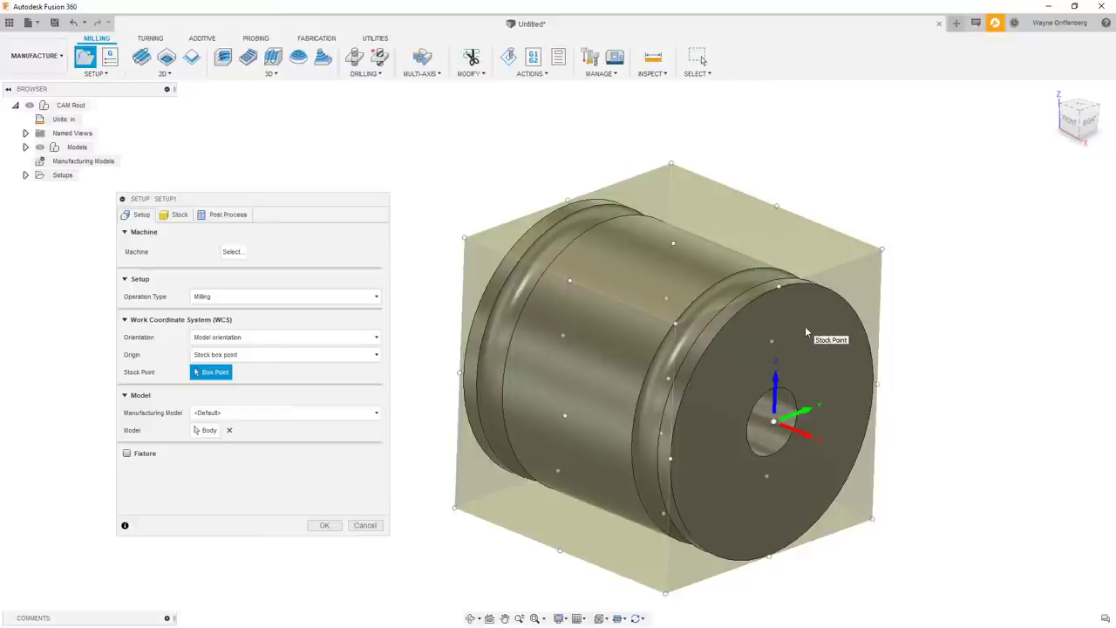
pyautogui.keyDown('shift'); pyautogui.moveTo(805, 332); pyautogui.dragTo(761, 327, button='middle'); pyautogui.keyUp('shift')
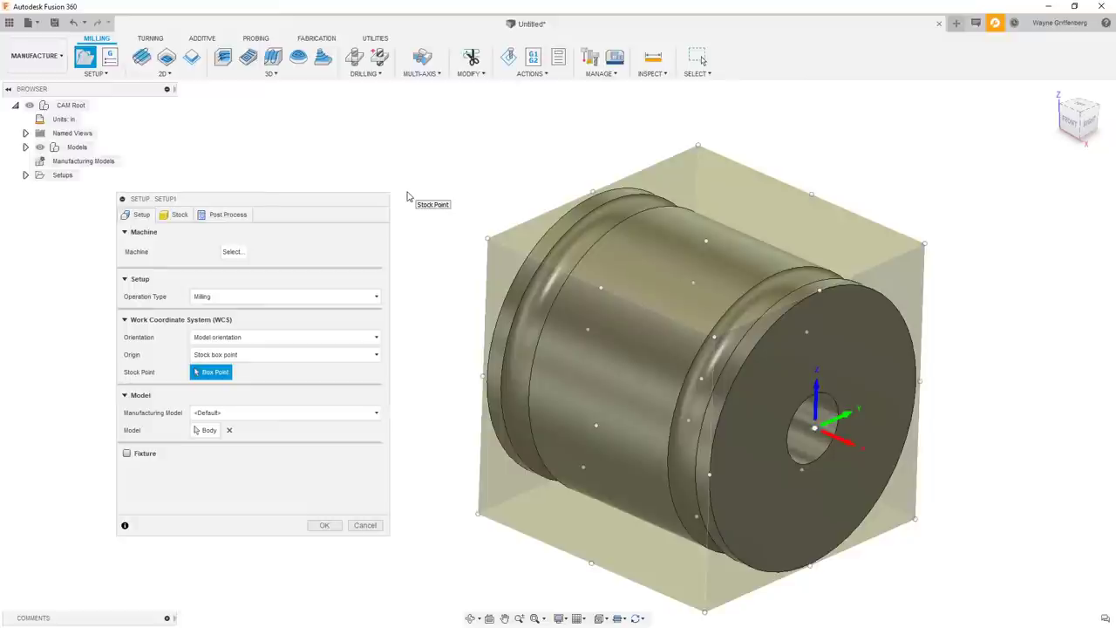
pyautogui.scroll(2, 406, 196)
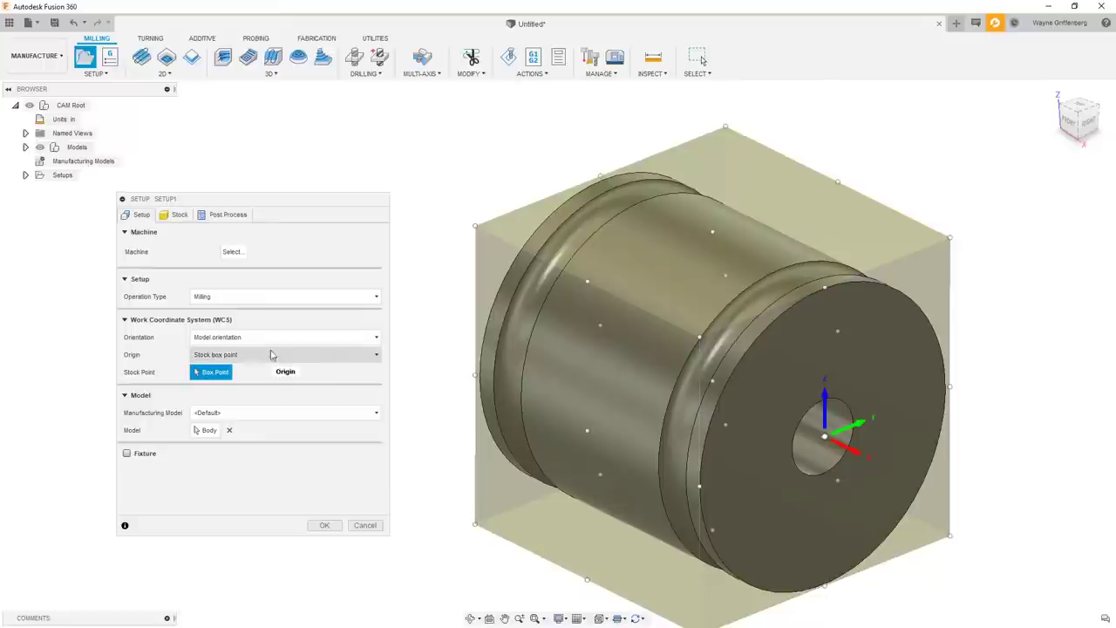
pyautogui.click(248, 340)
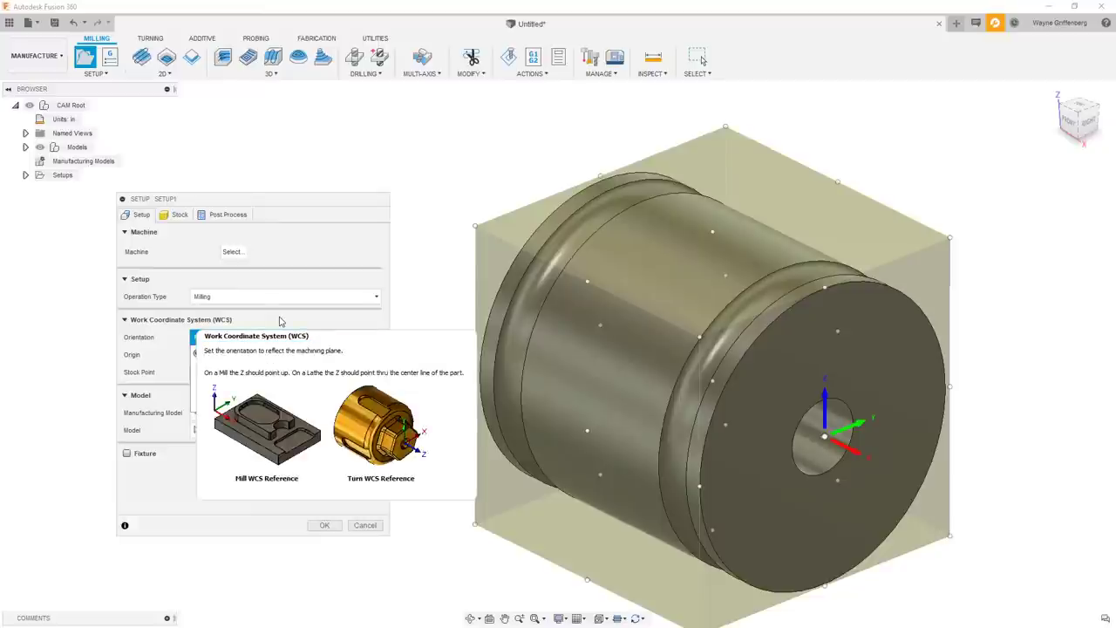
pyautogui.click(301, 247)
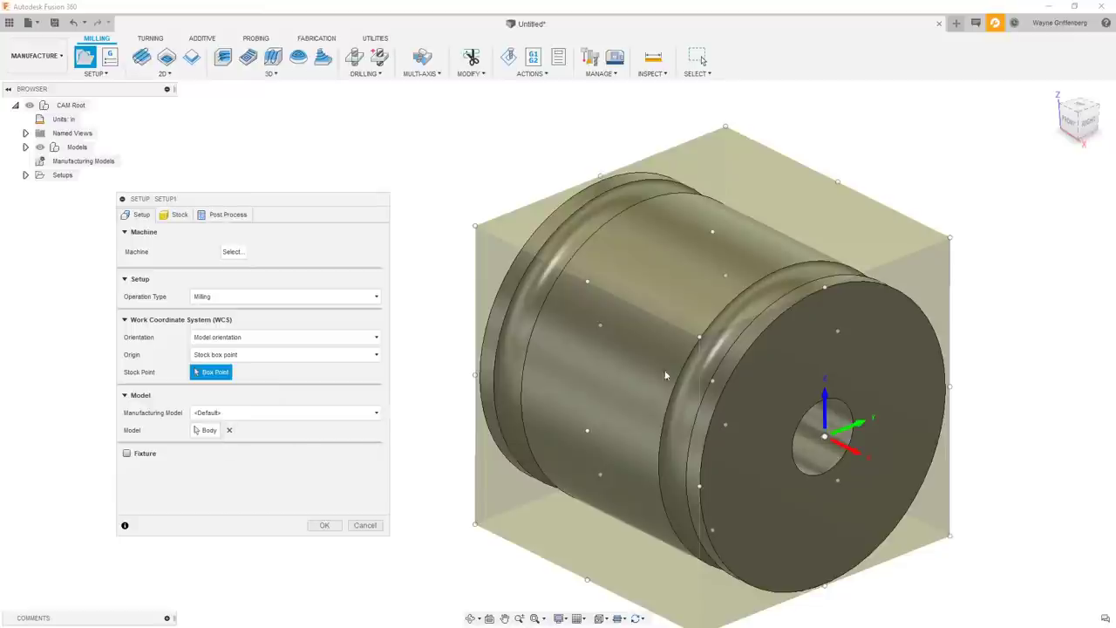
# - Leave Fixture unchecked and switch to the setup's Stock tab
pyautogui.click(145, 457)
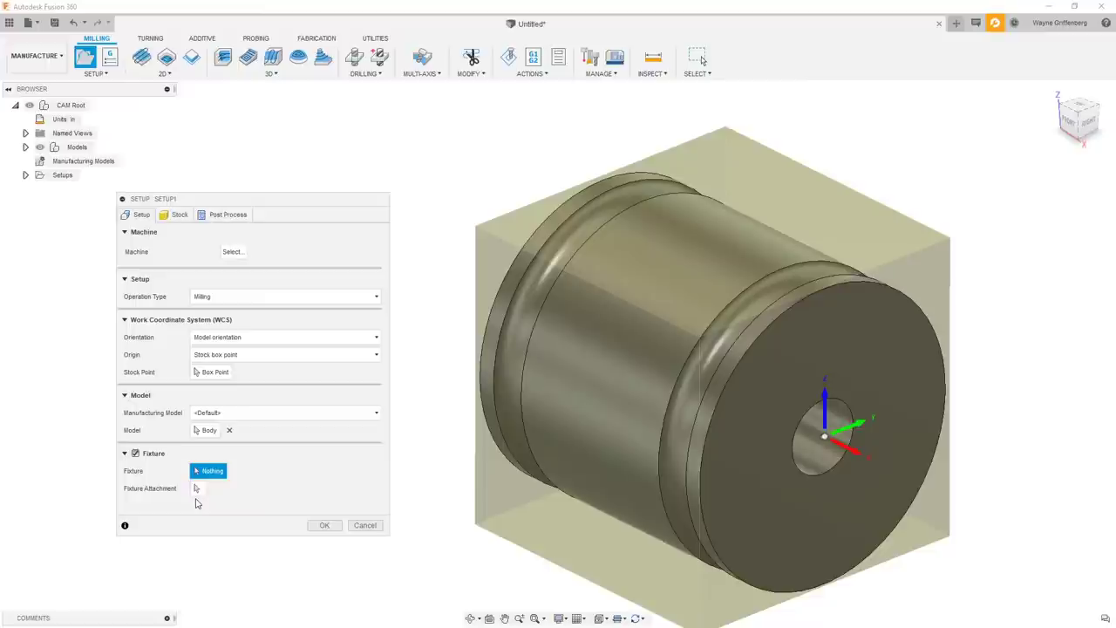
pyautogui.click(135, 454)
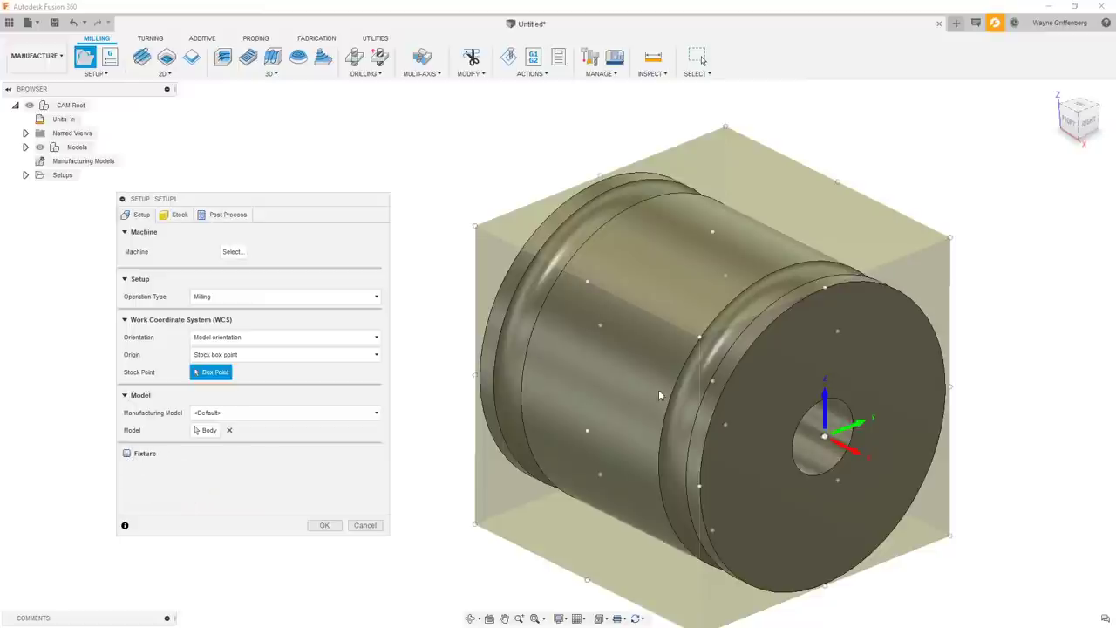
pyautogui.click(178, 215)
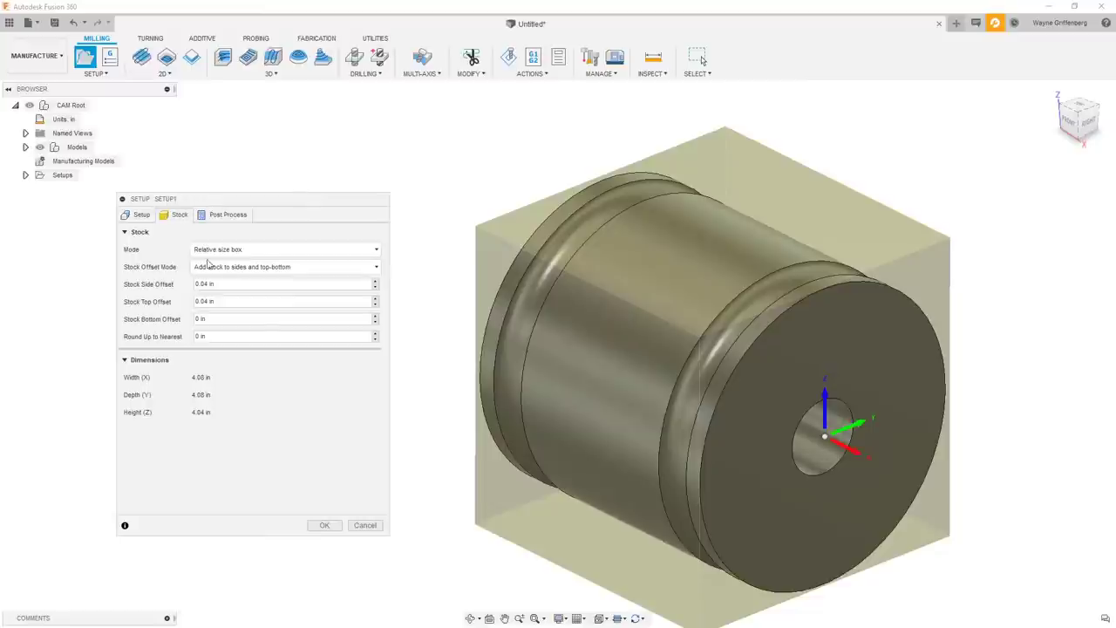
# - Set the stock Mode to Relative size cylinder
pyautogui.click(235, 251)
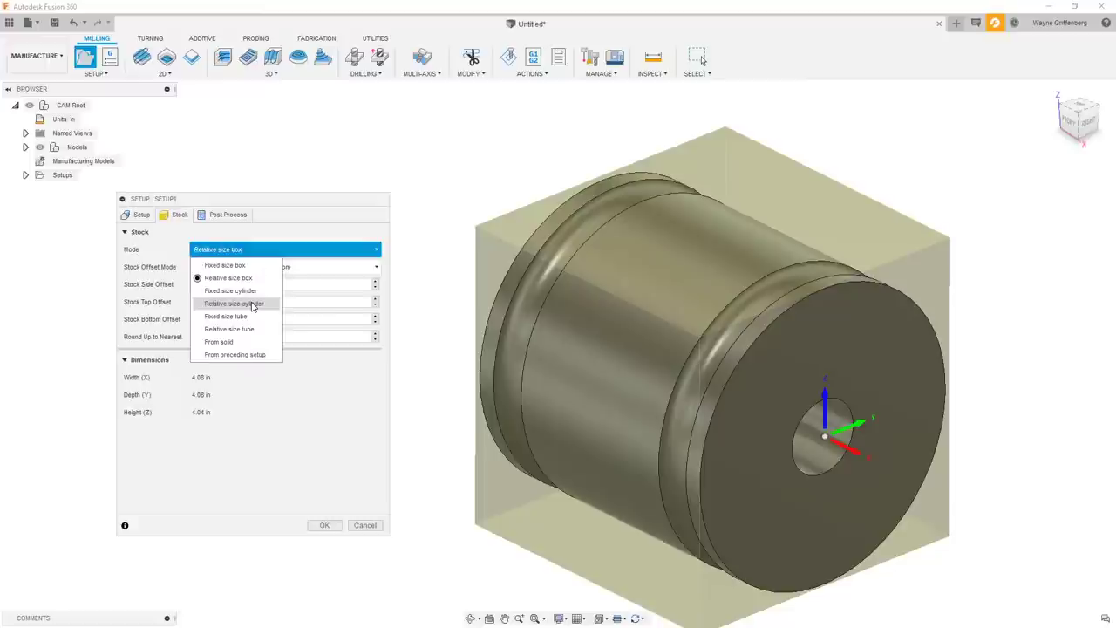
pyautogui.click(252, 305)
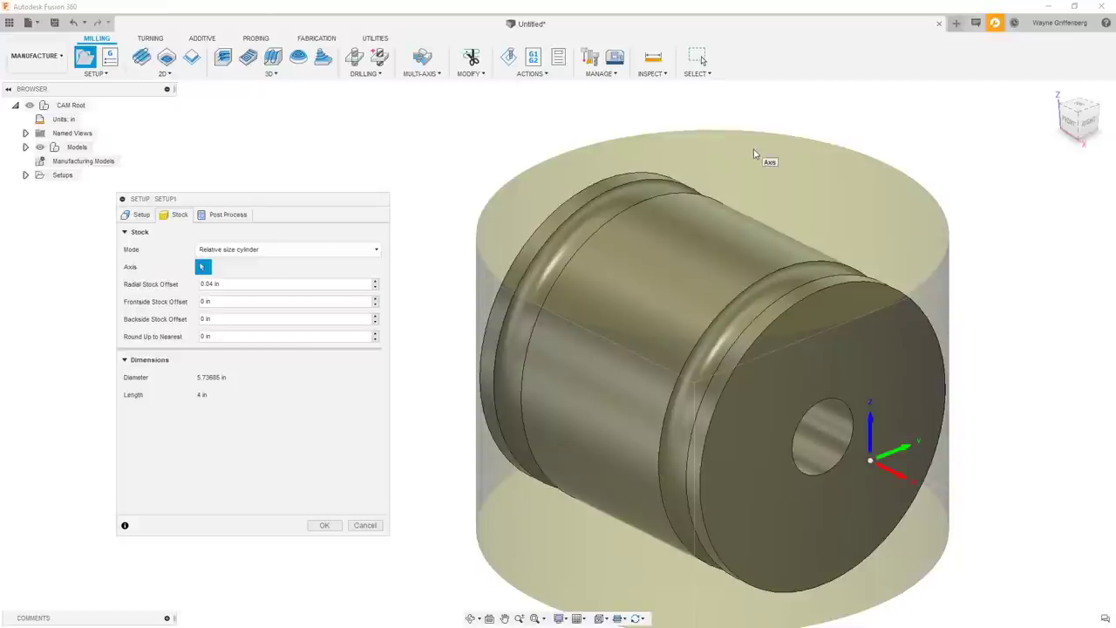
# - Align the stock axis to the part's cylindrical face, keeping Relative size cylinder mode
pyautogui.click(771, 315)
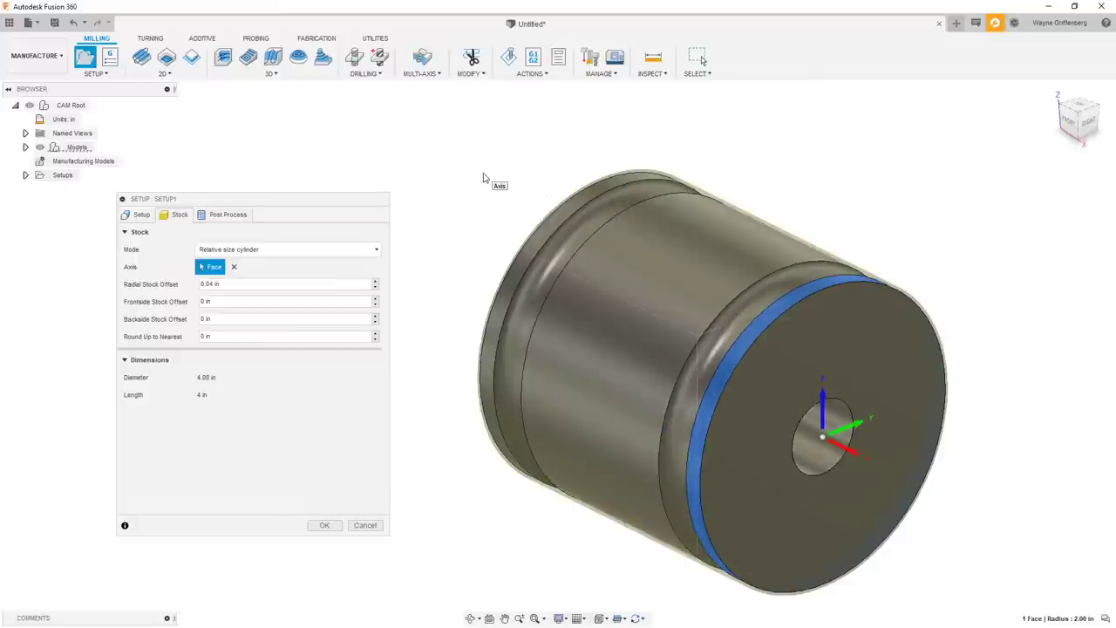
pyautogui.click(270, 250)
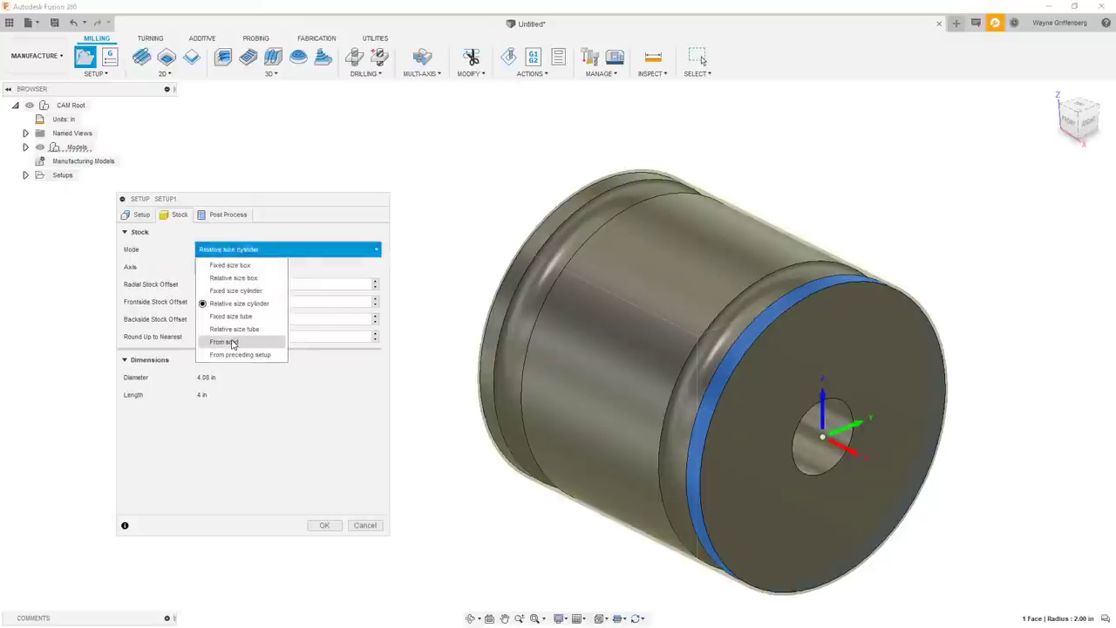
pyautogui.click(310, 213)
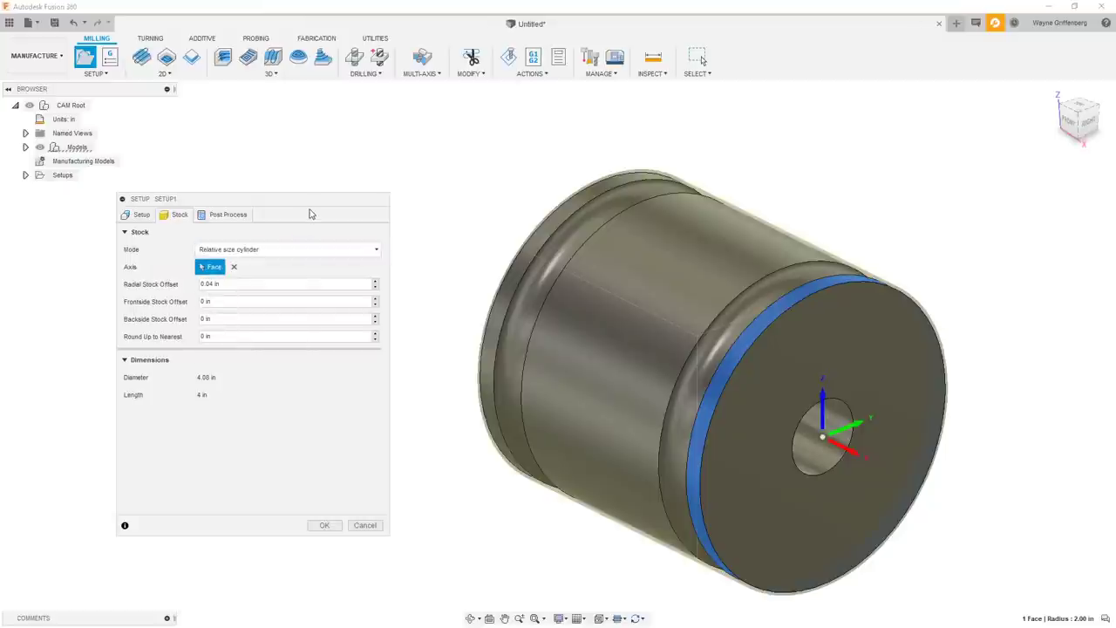
# - Set radial stock offset 0, backside offset 0 and frontside offset 1.5 in
pyautogui.click(247, 285)
pyautogui.write('0')
pyautogui.click(218, 319)
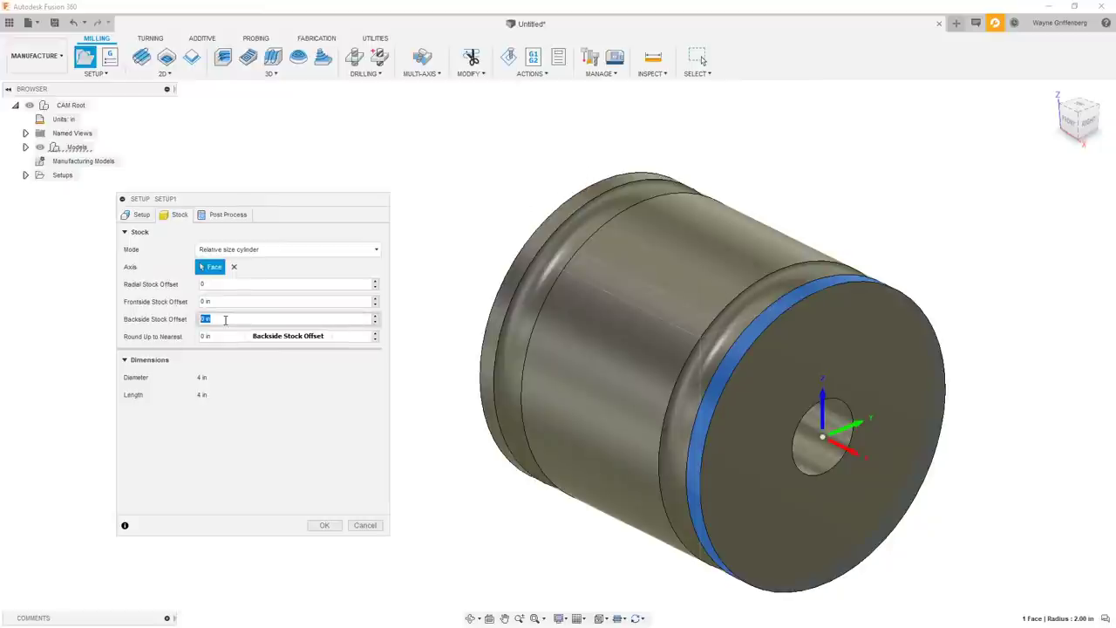
pyautogui.write('1.5')
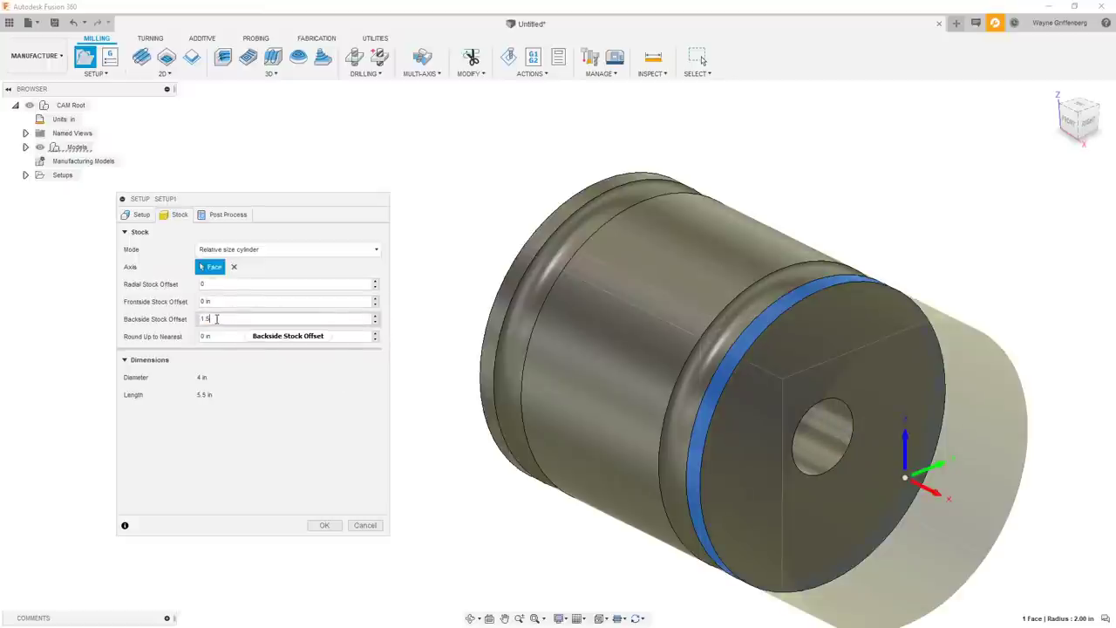
pyautogui.doubleClick(212, 319)
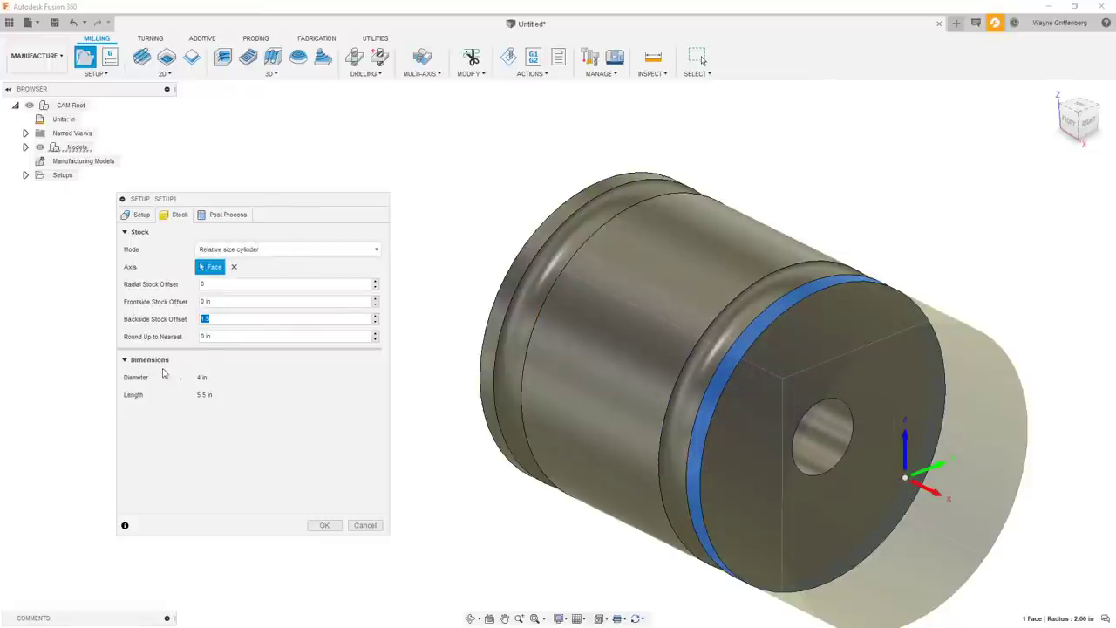
pyautogui.write('0')
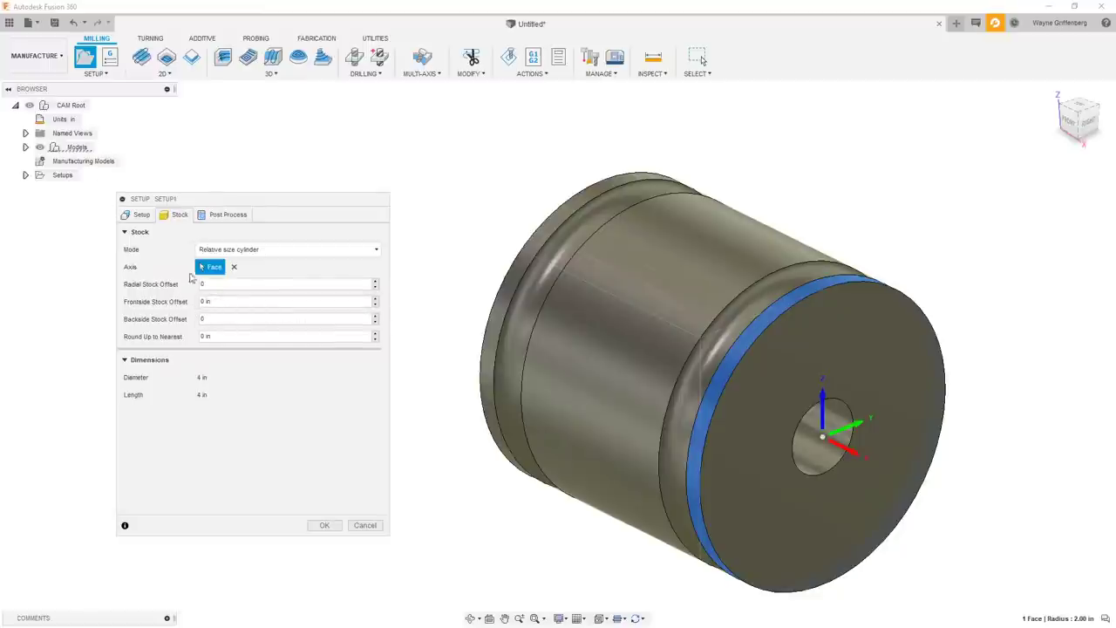
pyautogui.click(214, 301)
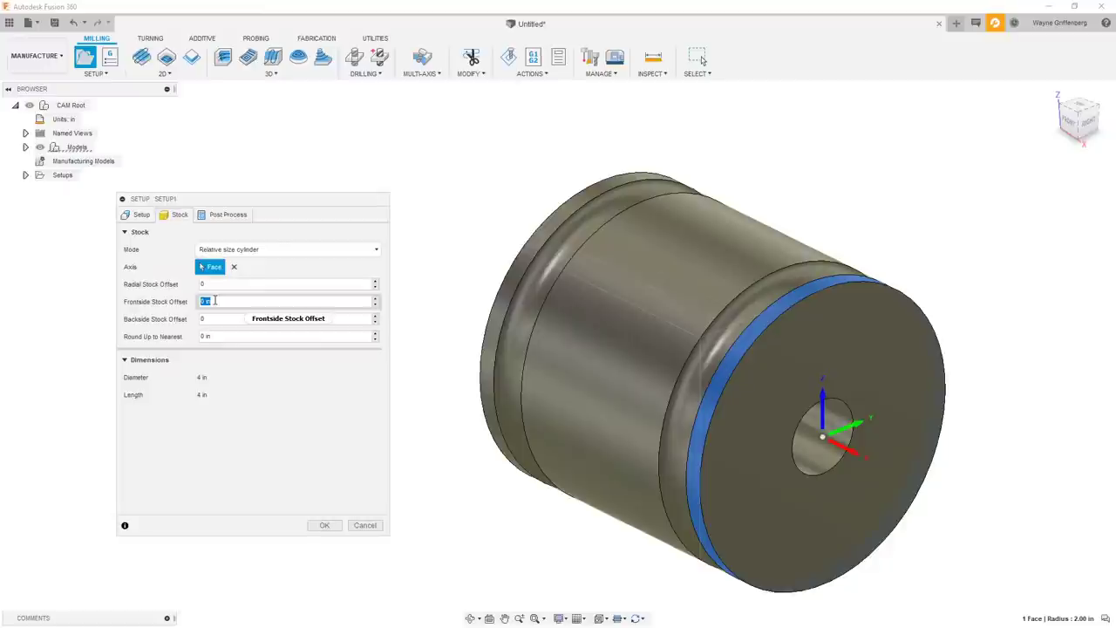
pyautogui.write('1.5')
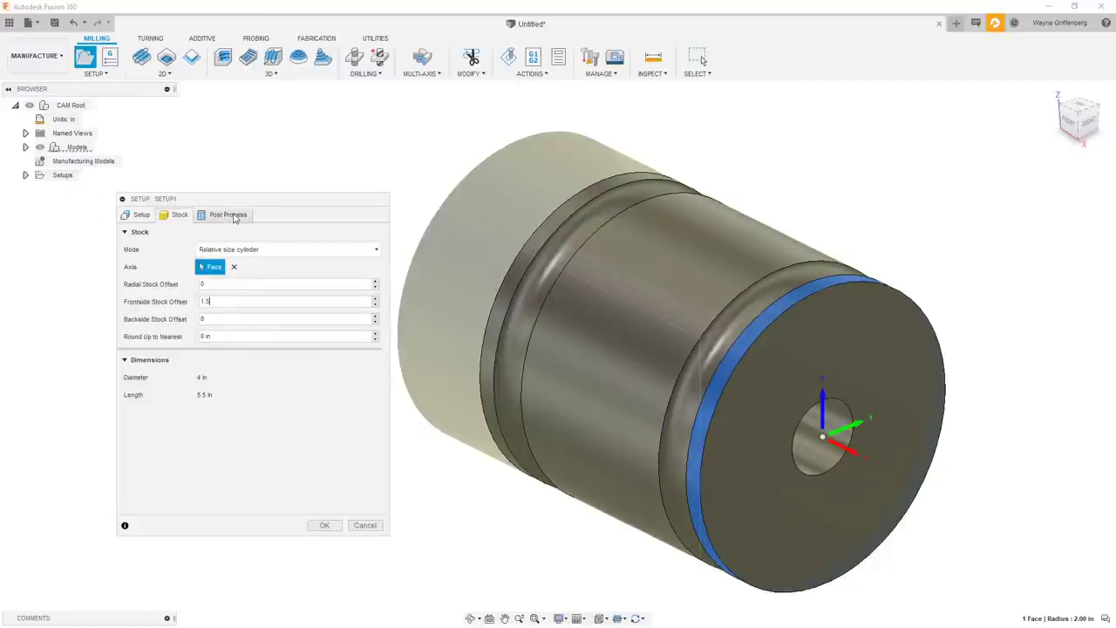
# - Keep program number 1001 in the Post Process settings and close the Setup dialog with OK
pyautogui.click(226, 218)
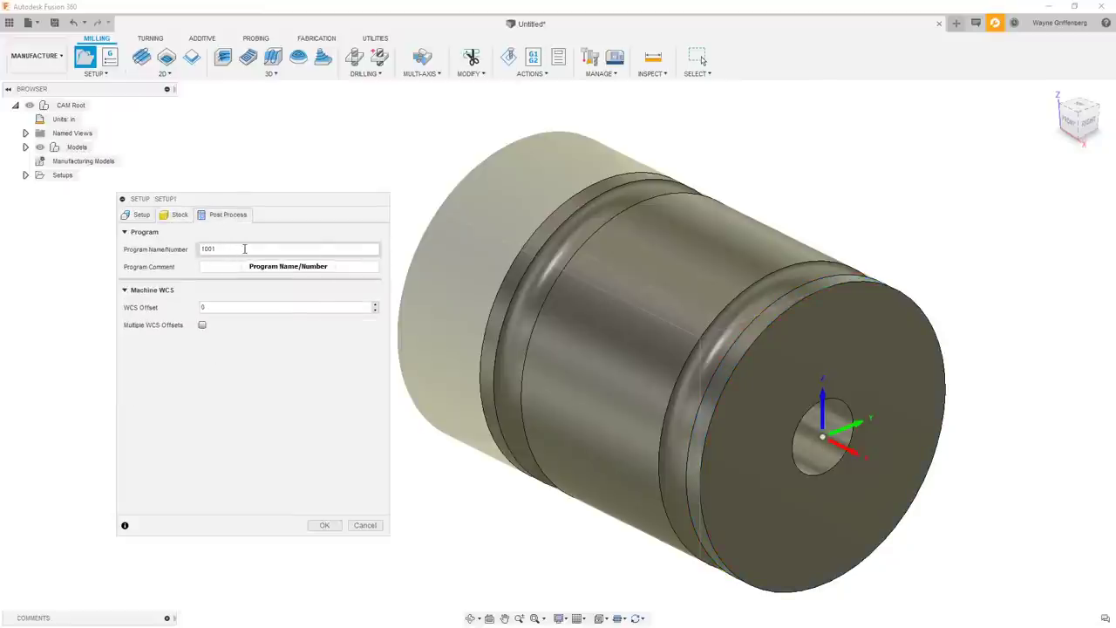
pyautogui.click(244, 249)
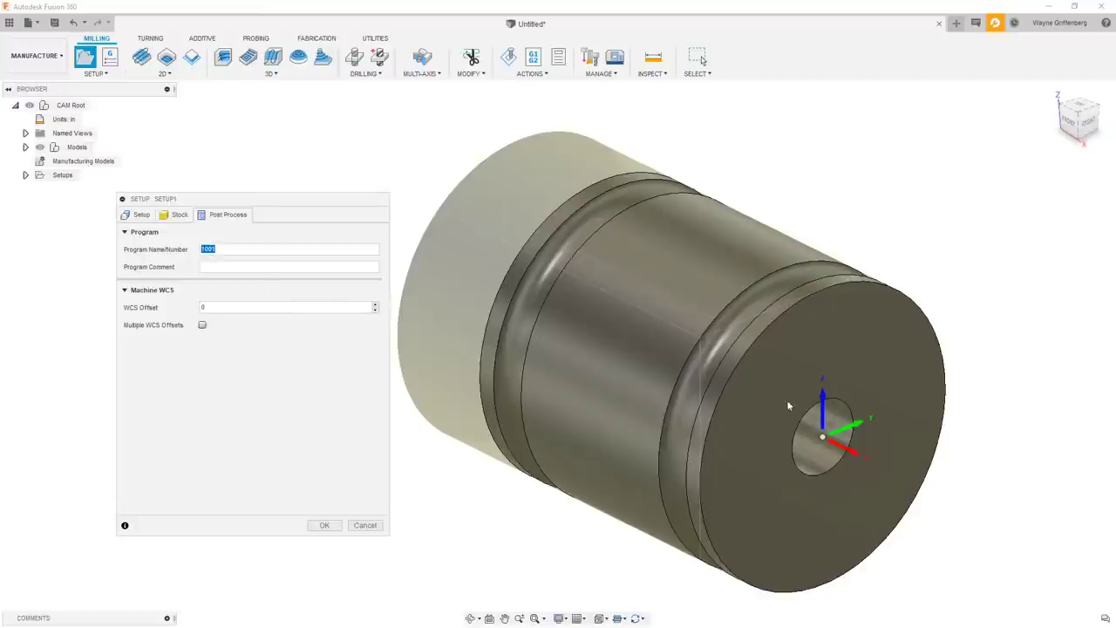
pyautogui.click(323, 525)
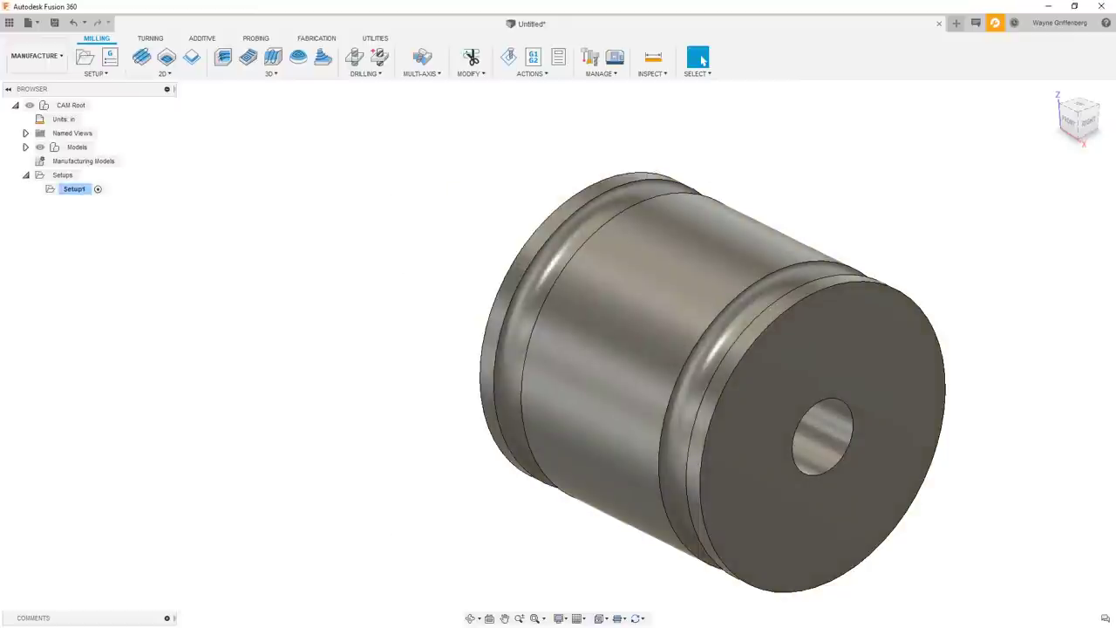
# - Select Setup1 and bring up the Multi-Axis toolpath list to choose Rotary
pyautogui.click(73, 188)
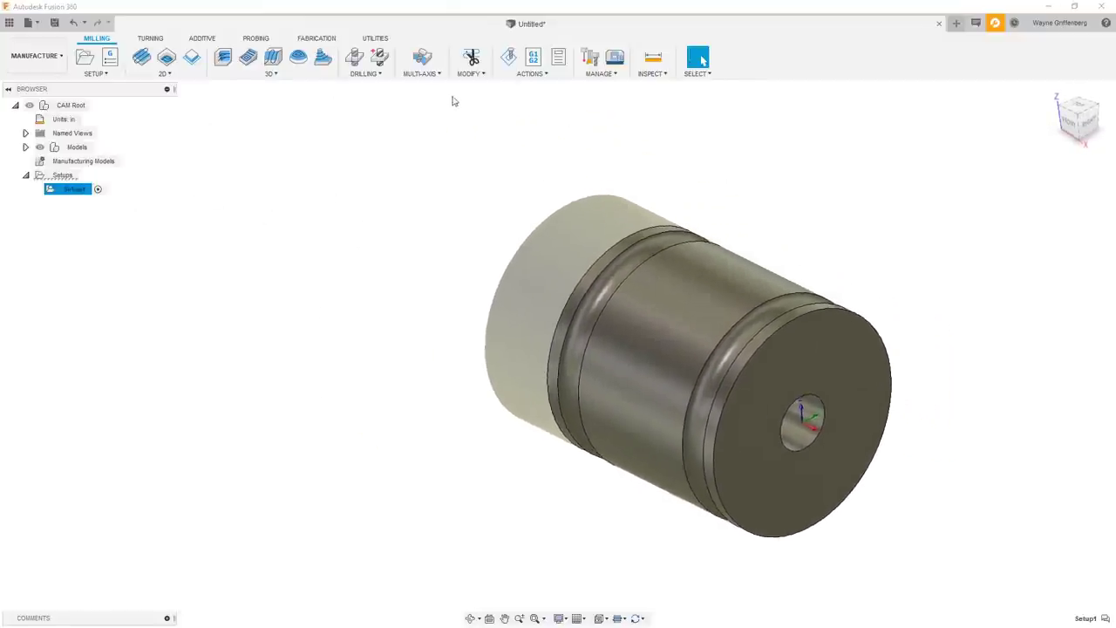
pyautogui.click(417, 74)
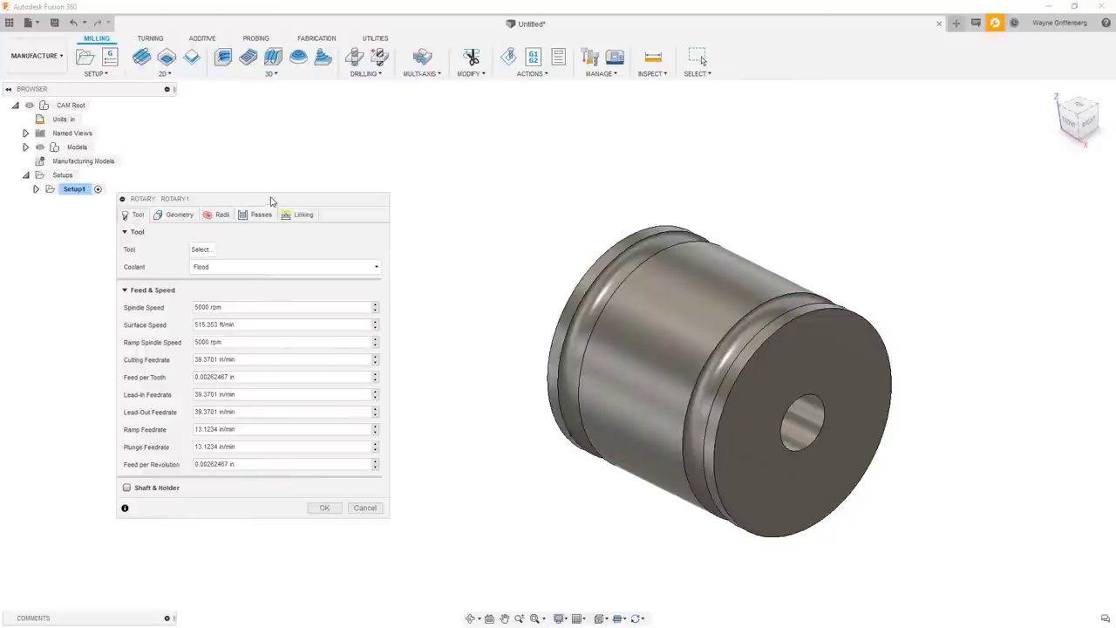
pyautogui.moveTo(272, 200); pyautogui.dragTo(311, 172)
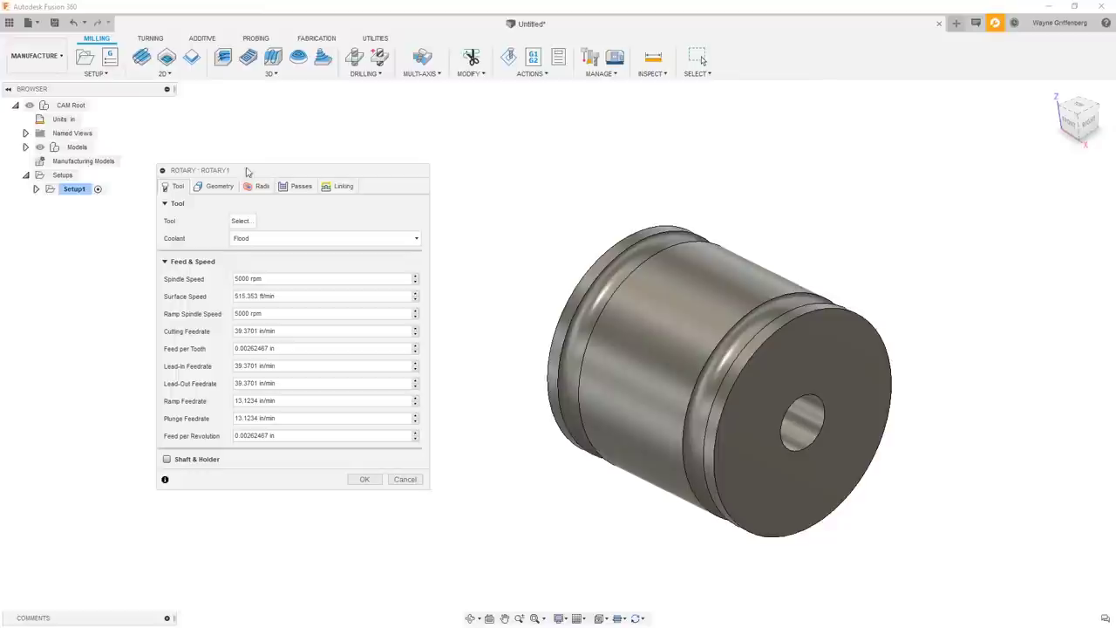
# - Open Select Tool, reposition its window, expand Local and widen the Libraries panel
pyautogui.click(240, 221)
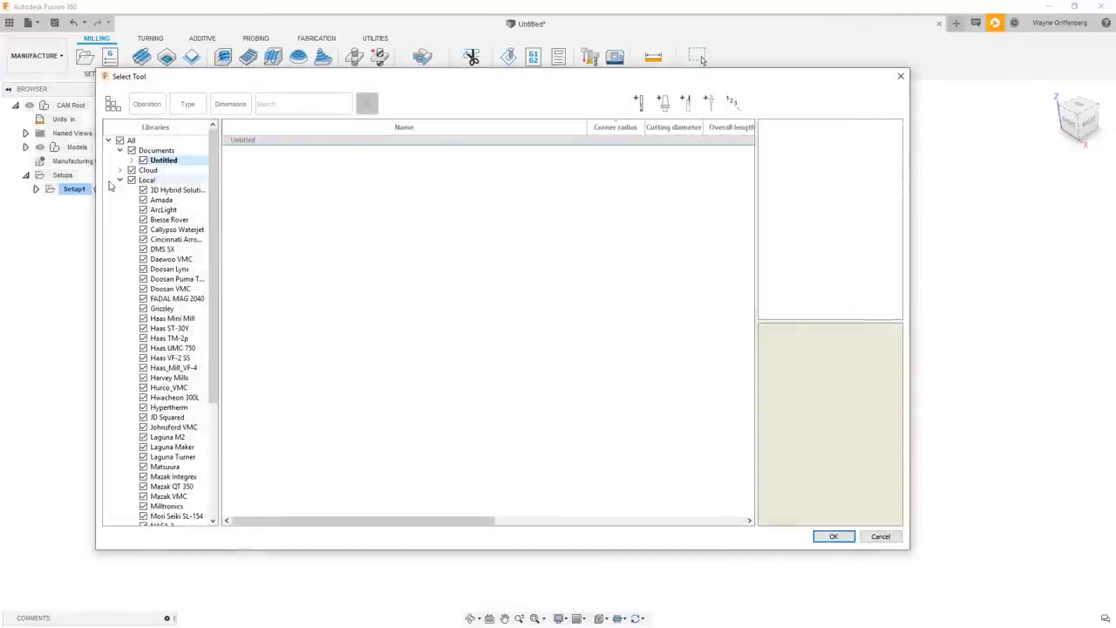
pyautogui.click(120, 180)
pyautogui.moveTo(491, 83); pyautogui.dragTo(448, 394)
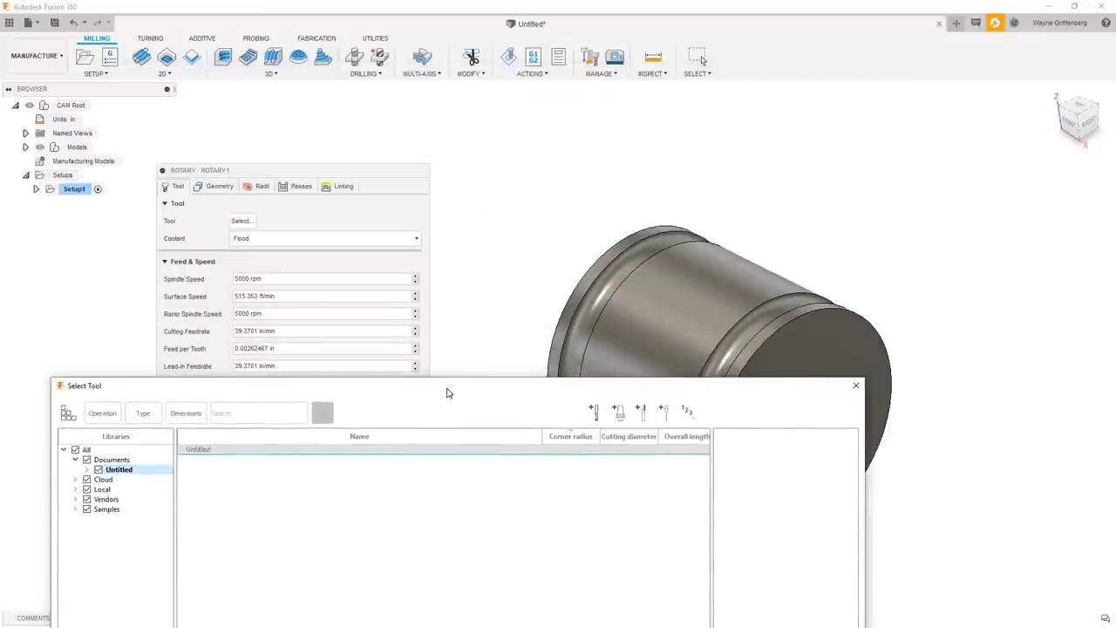
pyautogui.moveTo(446, 393); pyautogui.dragTo(496, 119)
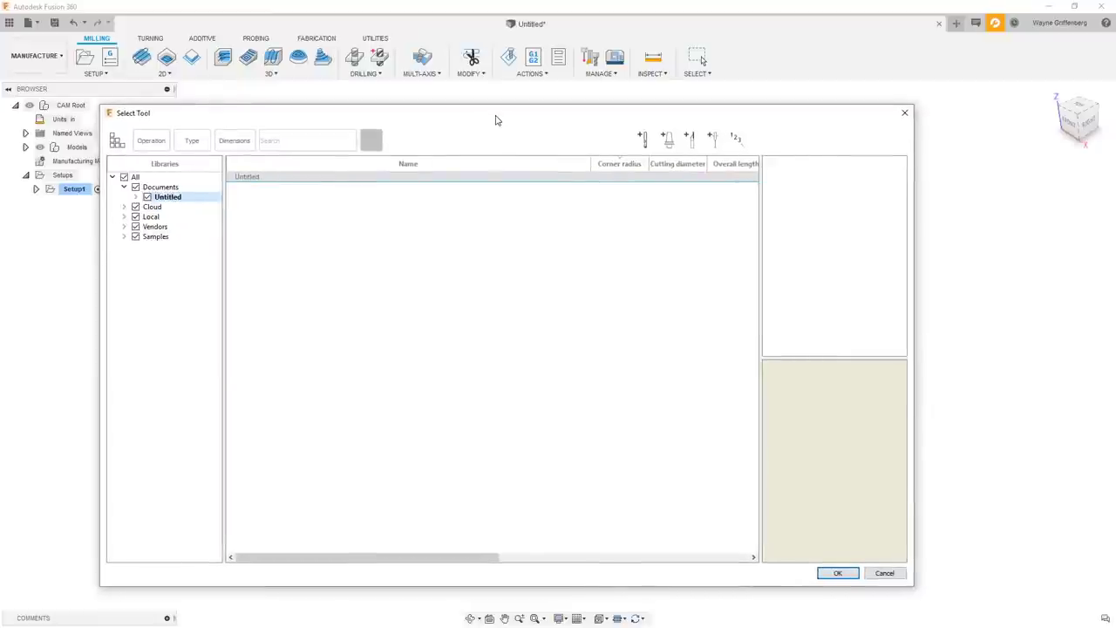
pyautogui.moveTo(495, 120); pyautogui.dragTo(516, 100)
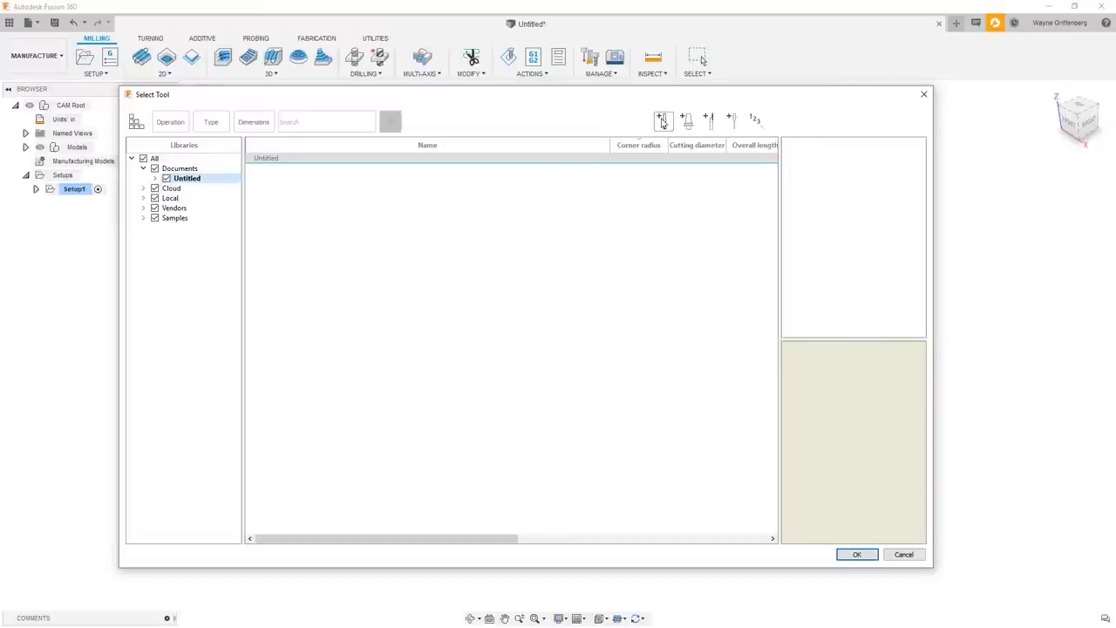
pyautogui.click(144, 200)
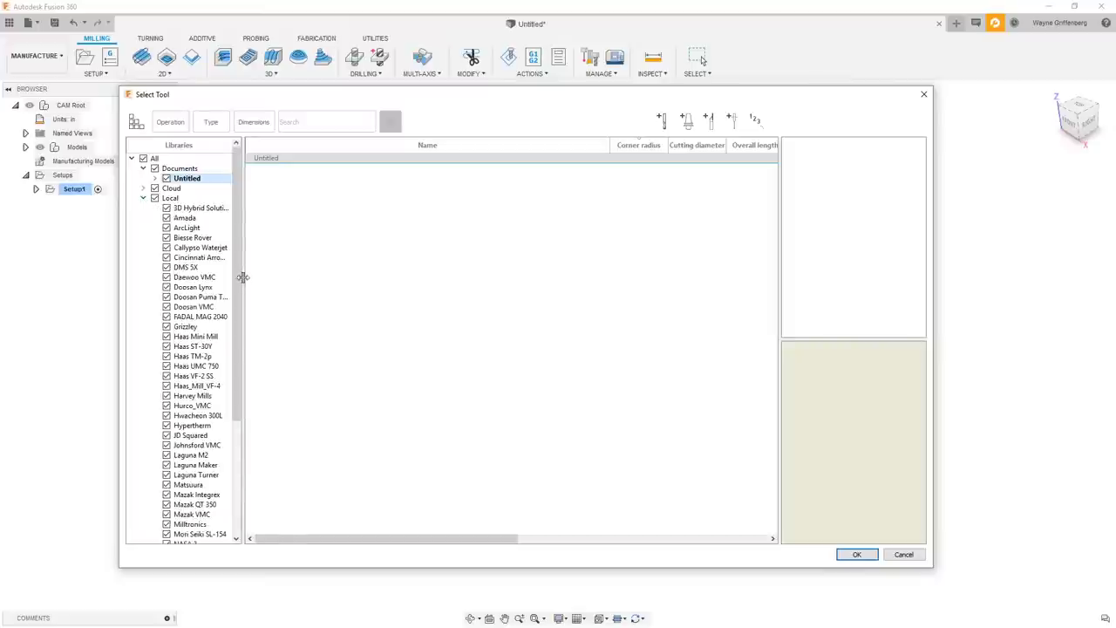
pyautogui.moveTo(242, 278); pyautogui.dragTo(326, 277)
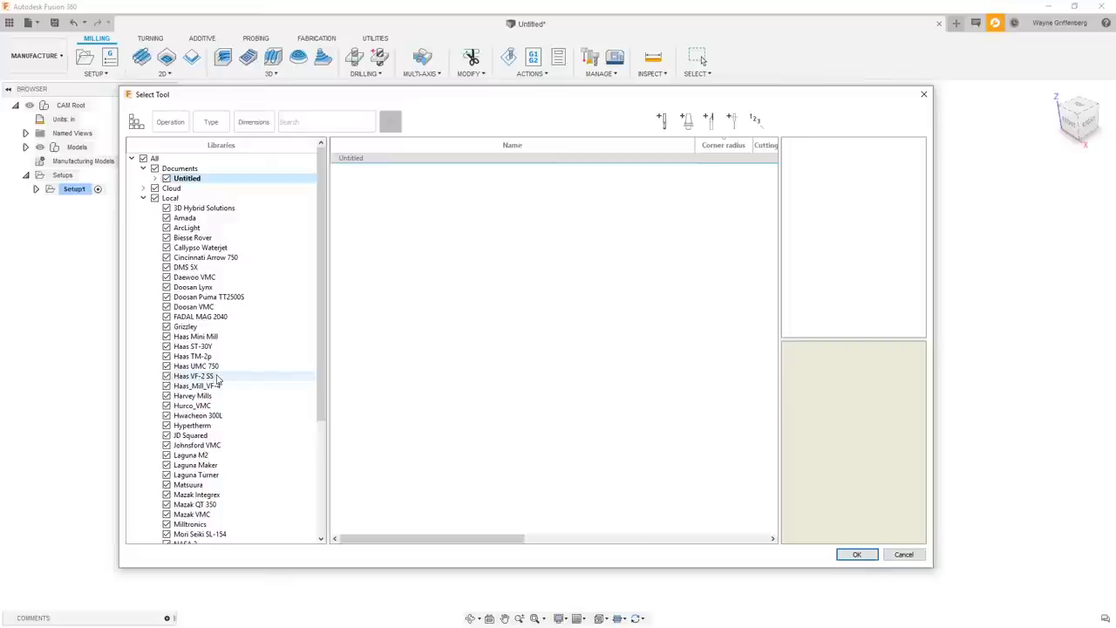
# - Choose tool 2 - Ø1/4" ball from the Roller_Die_Set library and confirm it
pyautogui.click(214, 376)
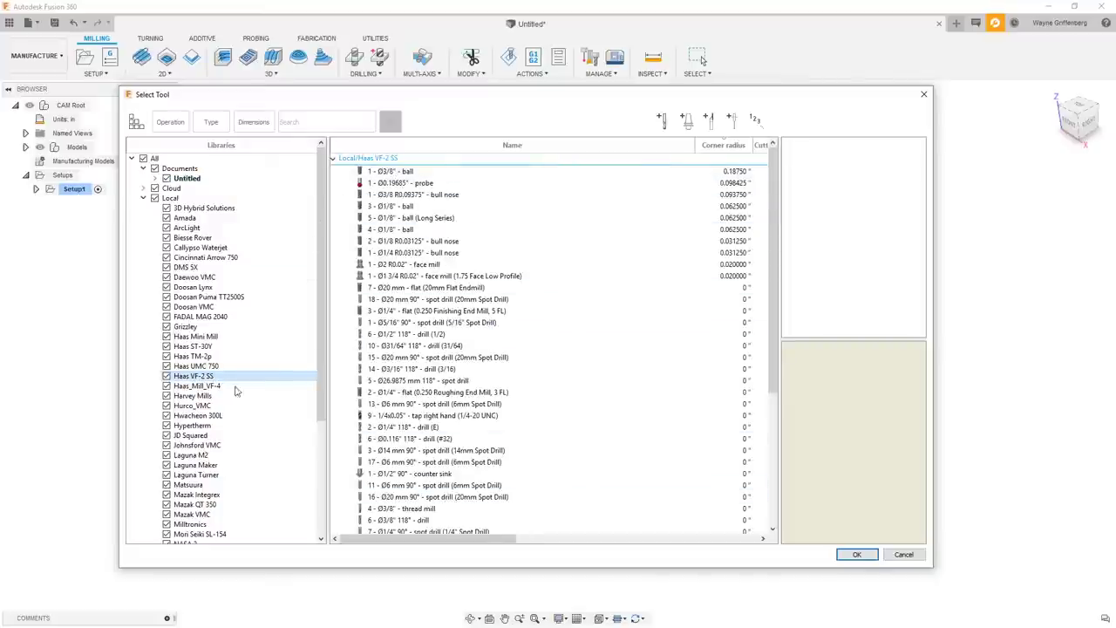
pyautogui.scroll(-2, 197, 430)
pyautogui.scroll(-3, 197, 430)
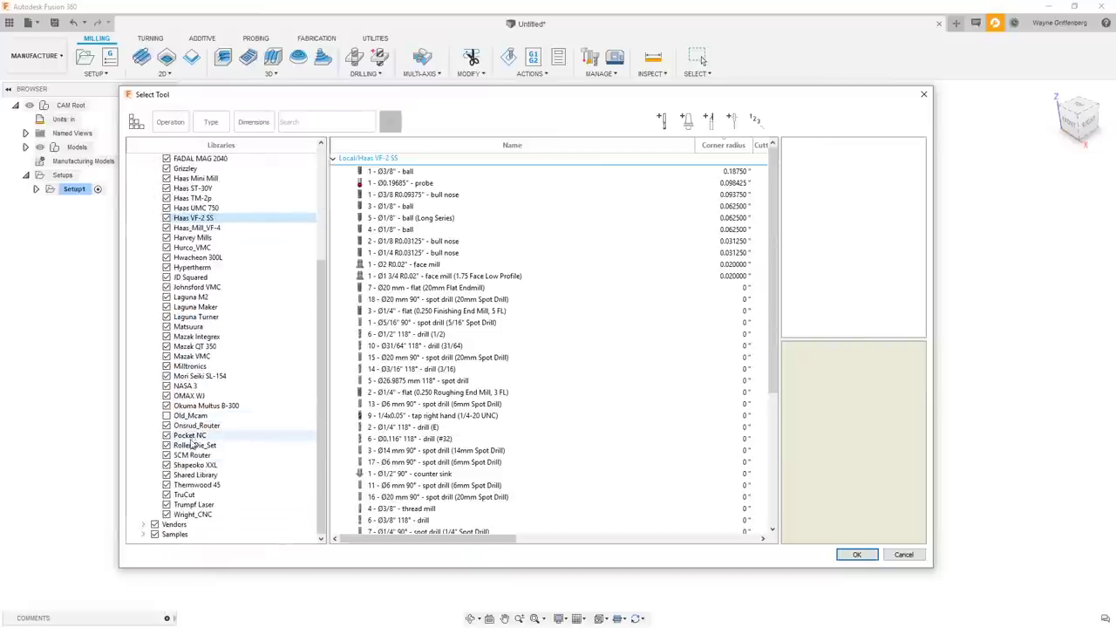
pyautogui.click(196, 445)
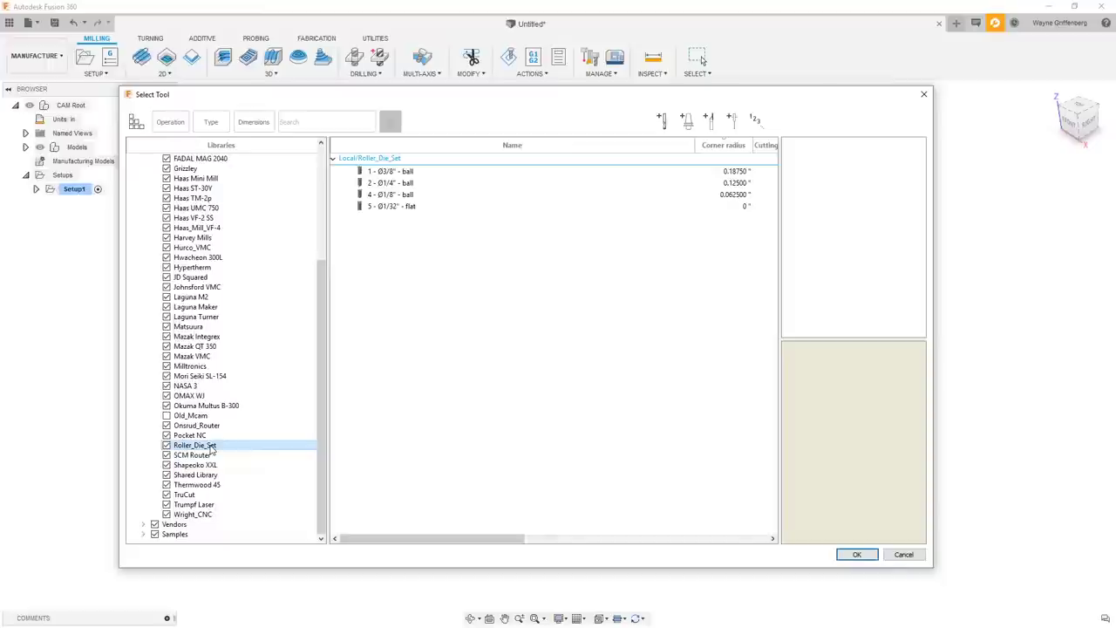
pyautogui.click(392, 184)
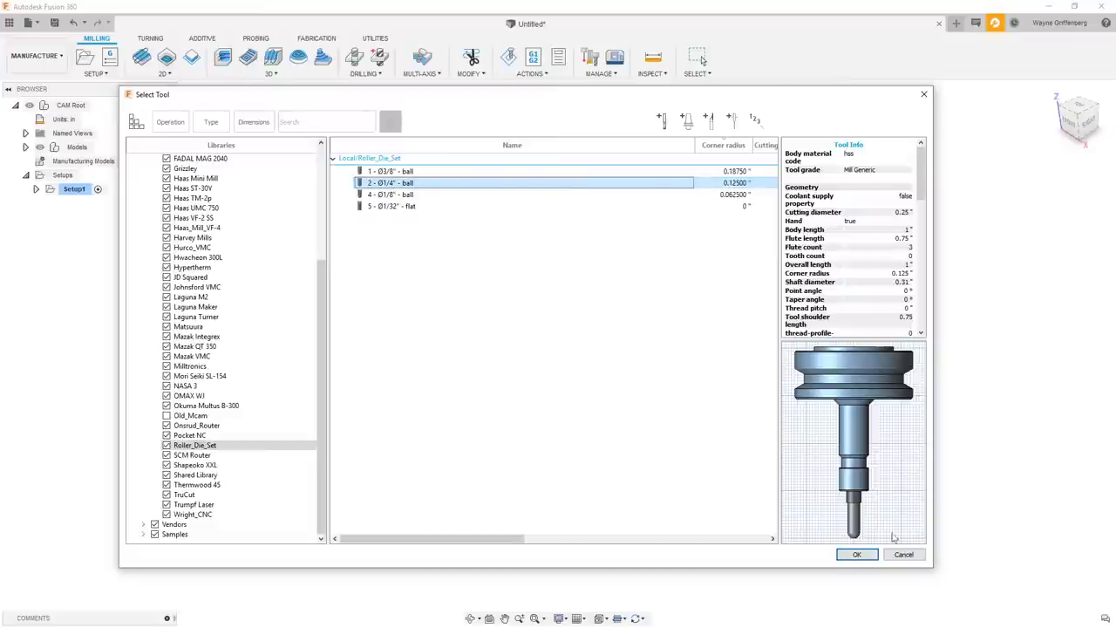
pyautogui.click(857, 556)
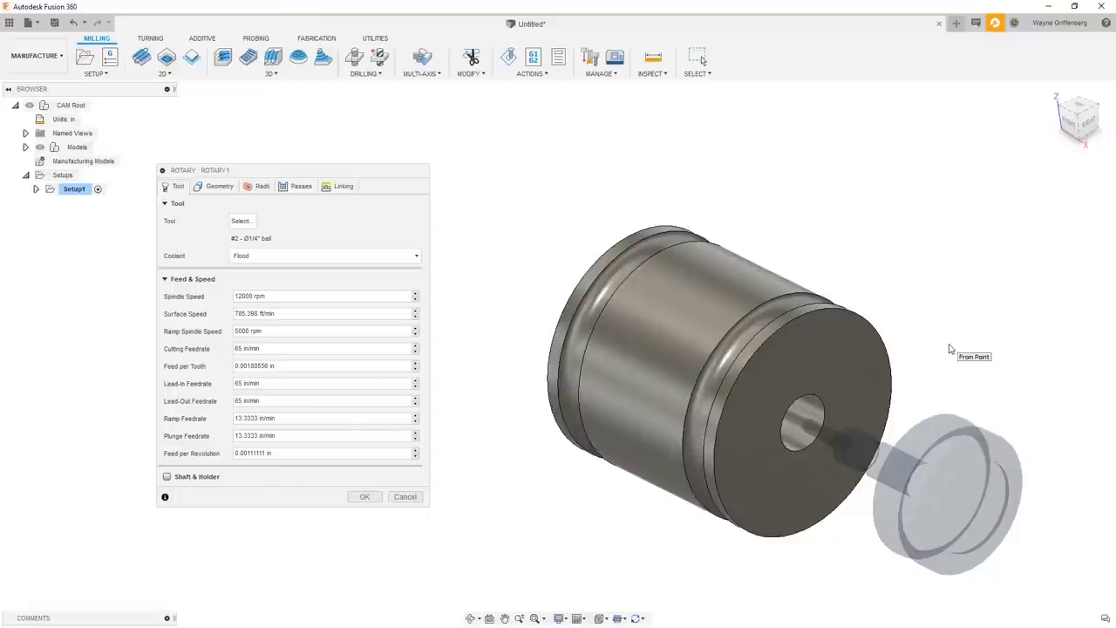
pyautogui.click(245, 229)
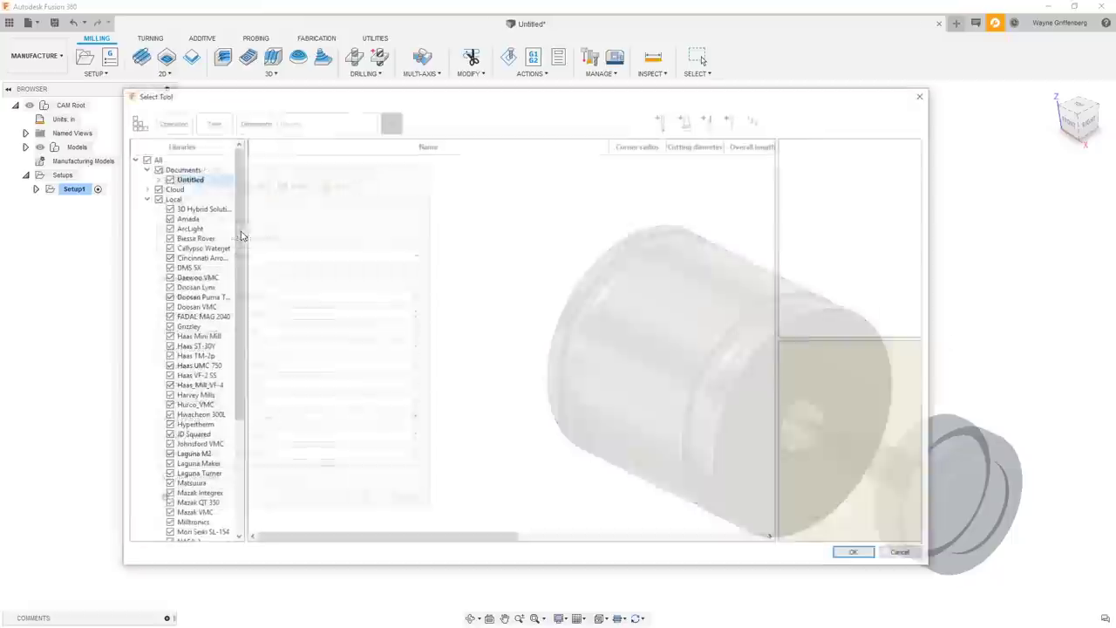
pyautogui.click(147, 198)
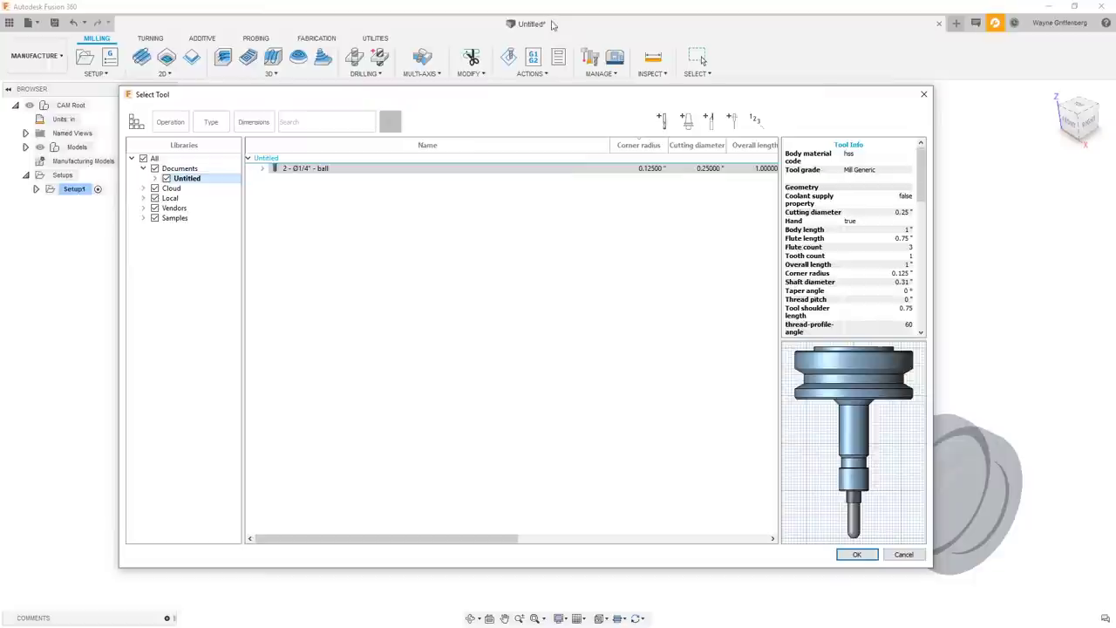
pyautogui.click(311, 169)
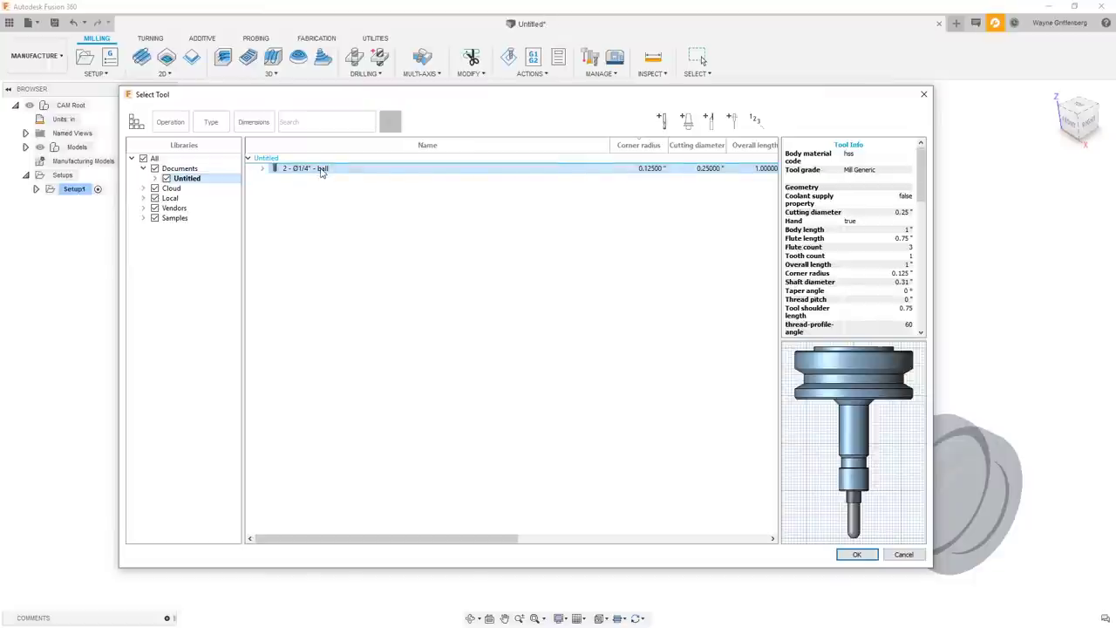
pyautogui.rightClick(321, 172)
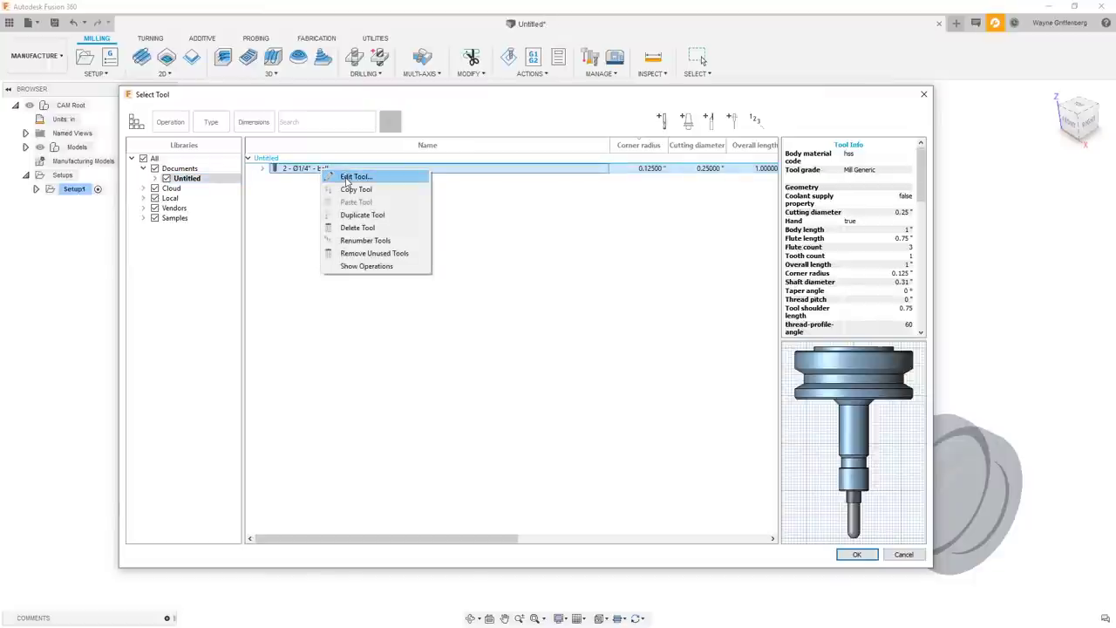
pyautogui.click(353, 177)
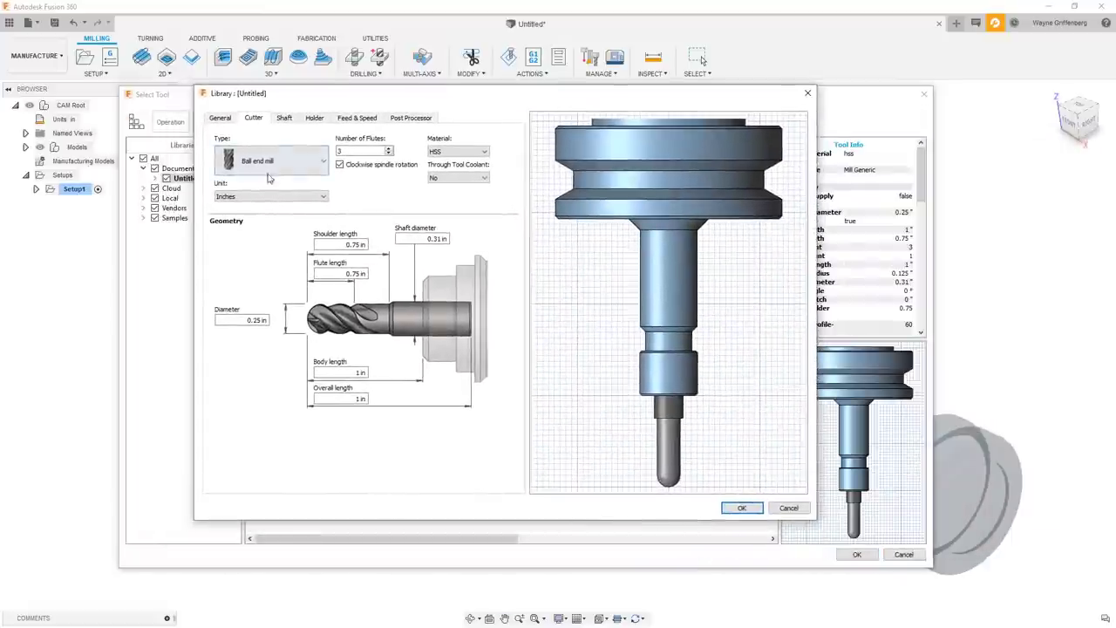
pyautogui.click(285, 122)
pyautogui.click(354, 119)
pyautogui.click(314, 119)
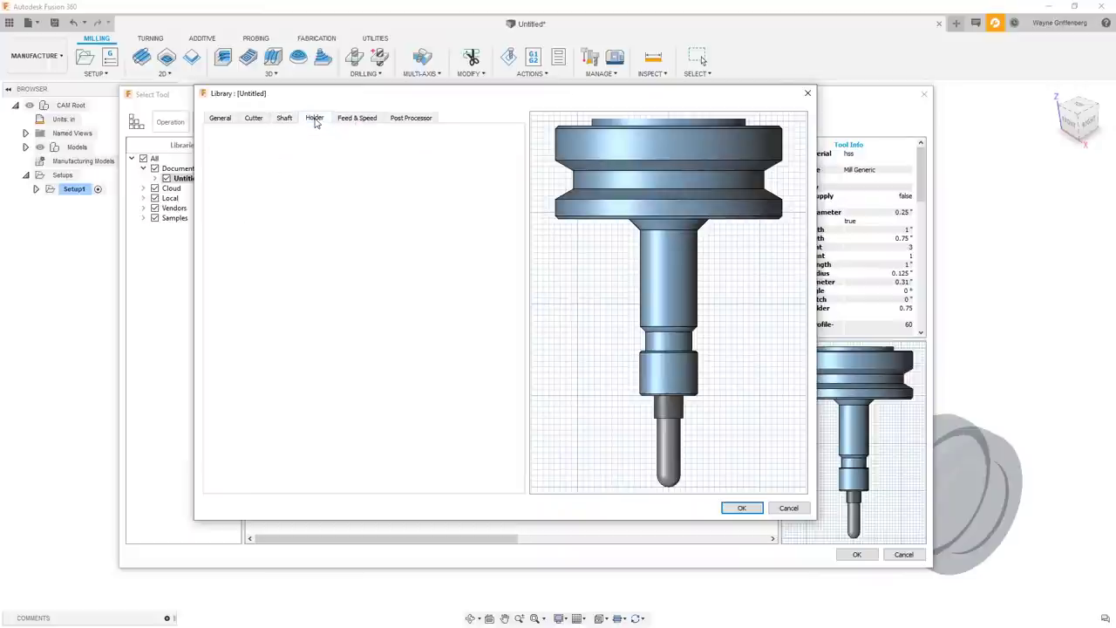
pyautogui.click(367, 119)
pyautogui.click(253, 119)
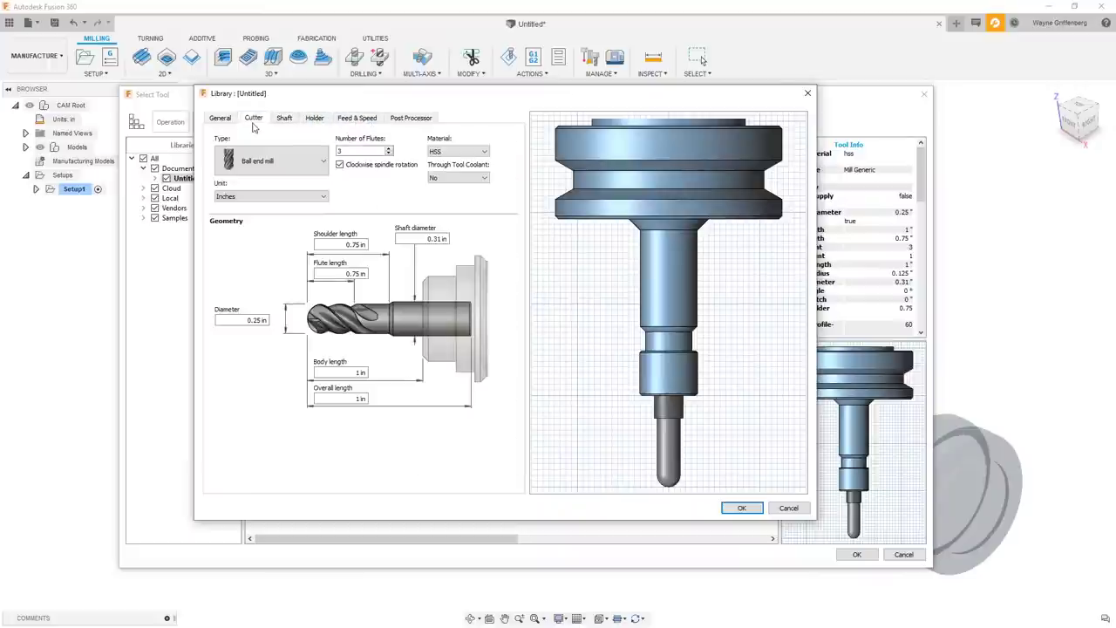
pyautogui.click(741, 509)
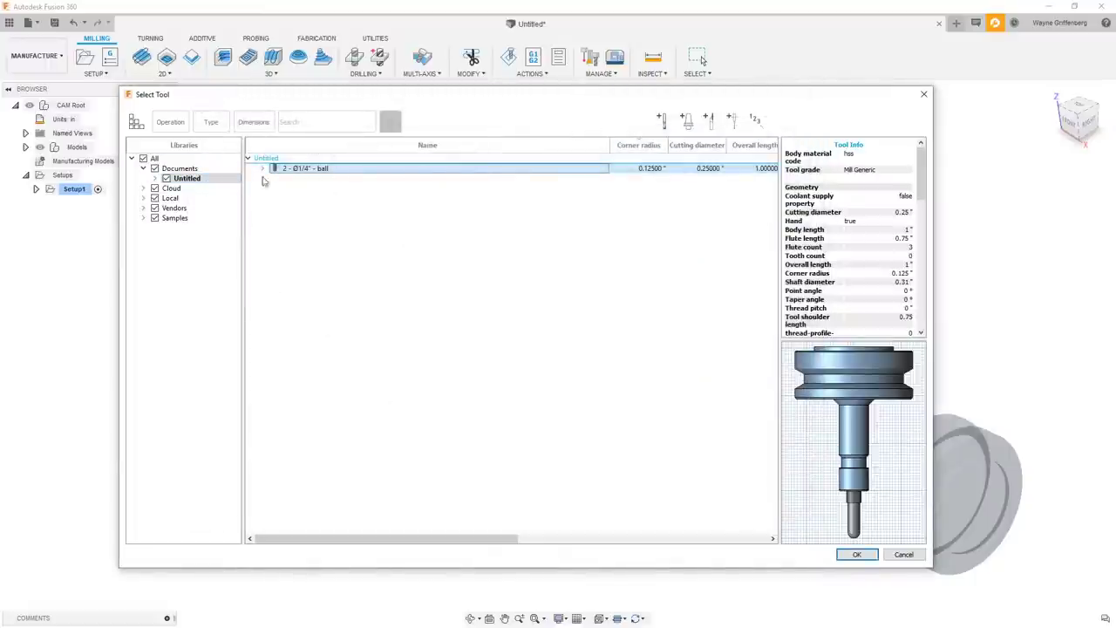
# - Copy the 1/4" ball tool and browse to the Local Roller_Die_Set library
pyautogui.click(332, 172)
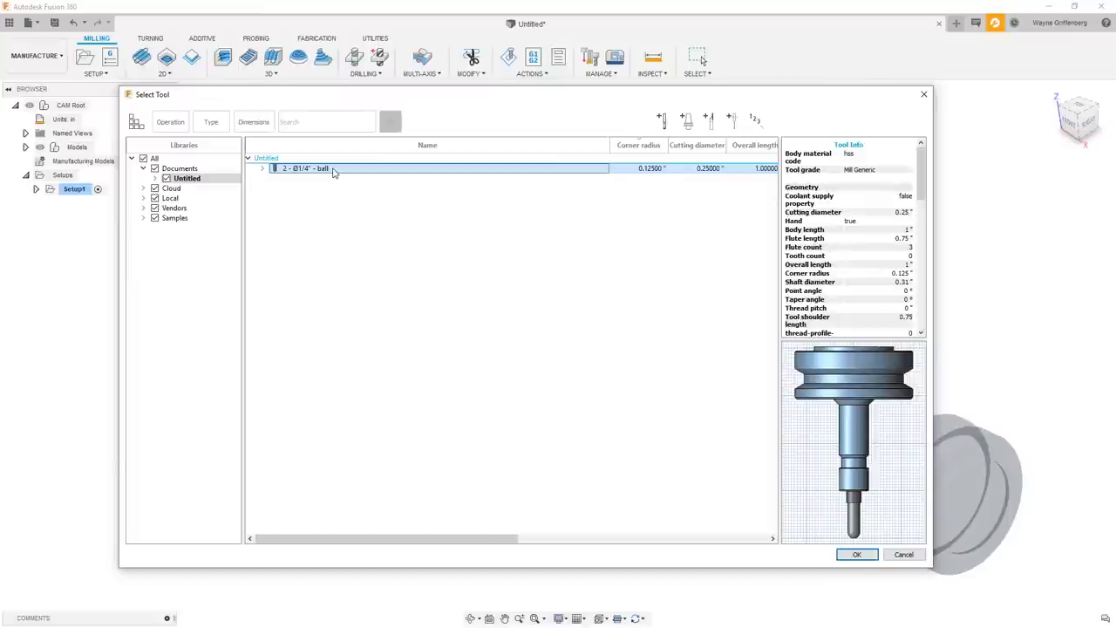
pyautogui.rightClick(332, 172)
pyautogui.click(365, 190)
pyautogui.click(299, 193)
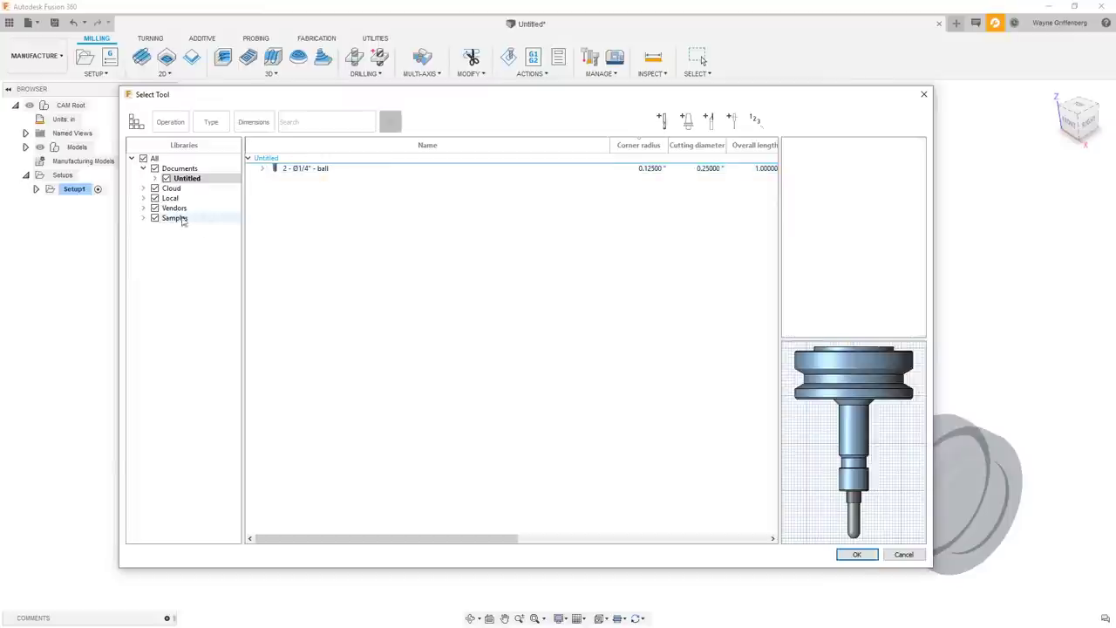
pyautogui.click(143, 209)
pyautogui.click(143, 198)
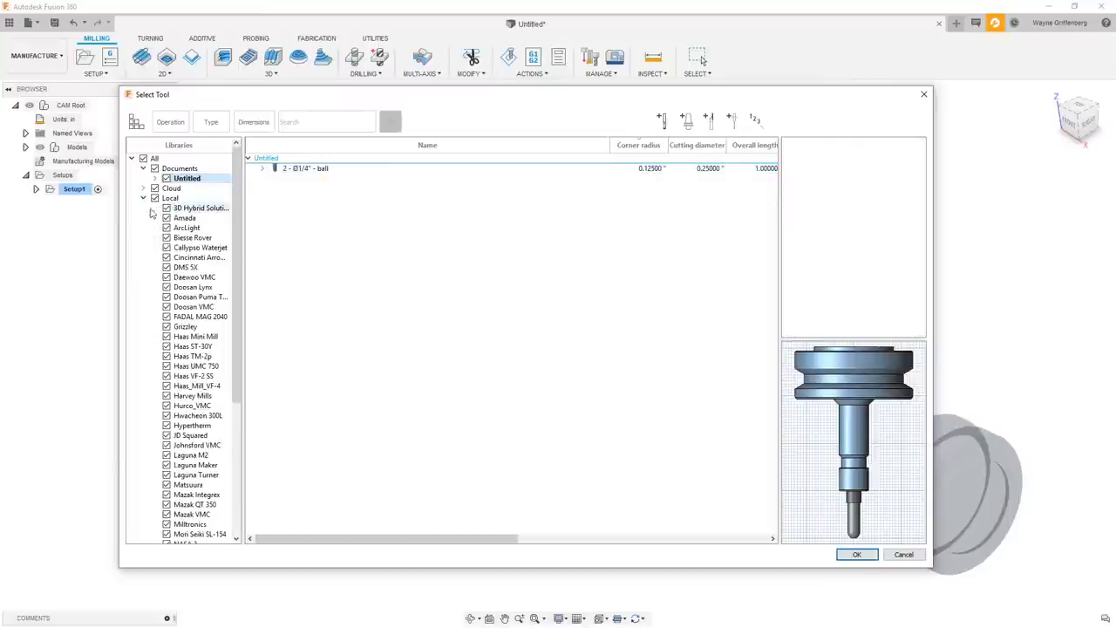
pyautogui.scroll(-5, 224, 470)
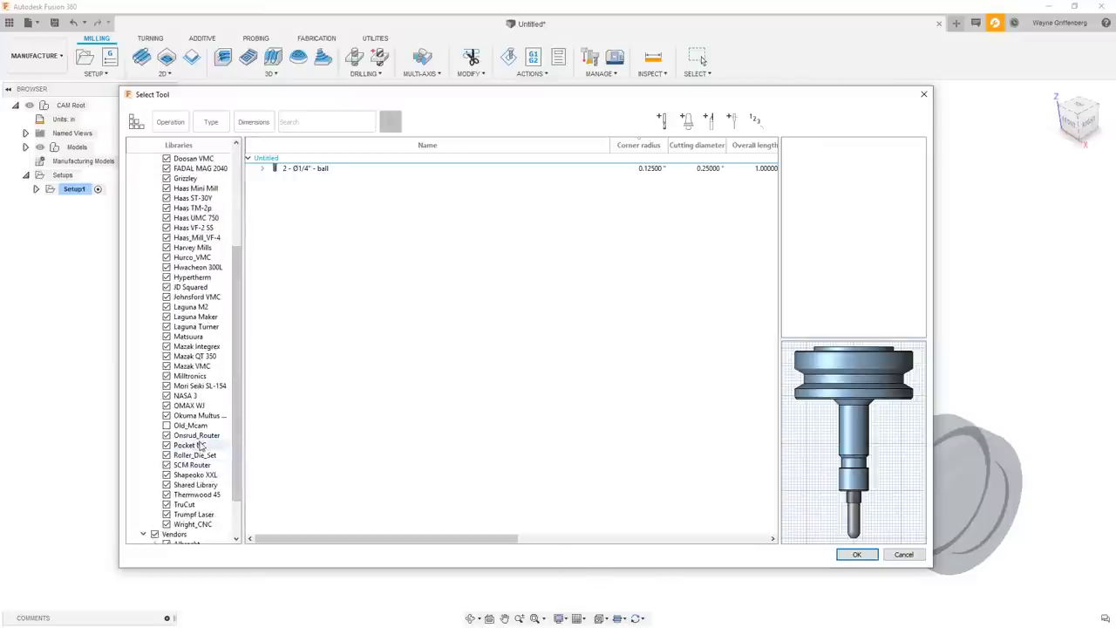
pyautogui.click(193, 454)
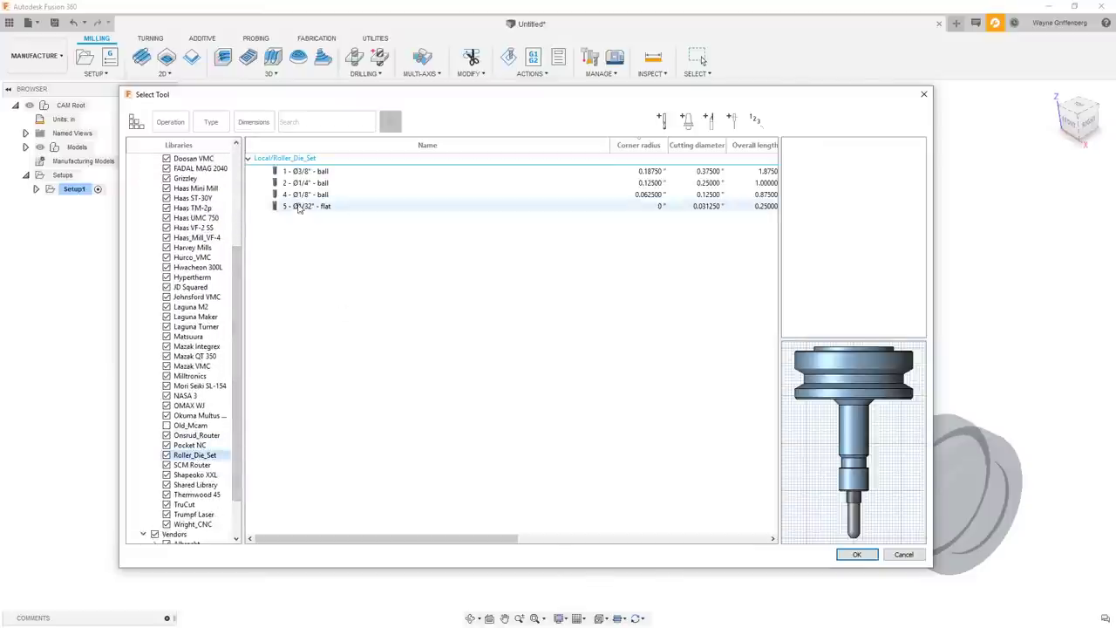
# - Return to the Untitled document library, select 2 - Ø1/4" ball and confirm it
pyautogui.rightClick(349, 266)
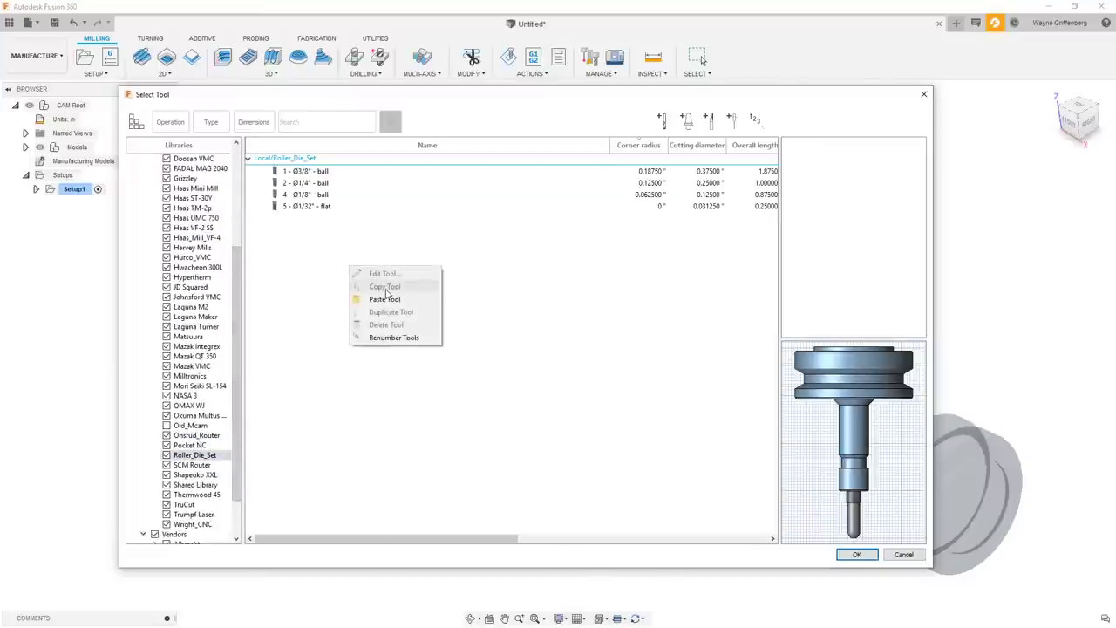
pyautogui.click(288, 249)
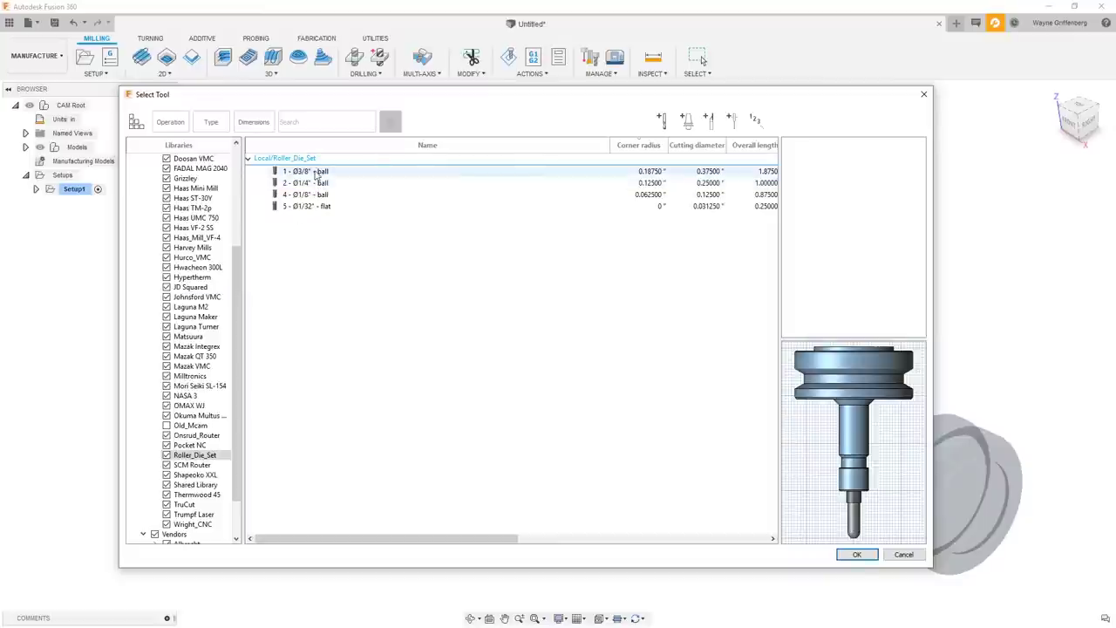
pyautogui.scroll(5, 232, 329)
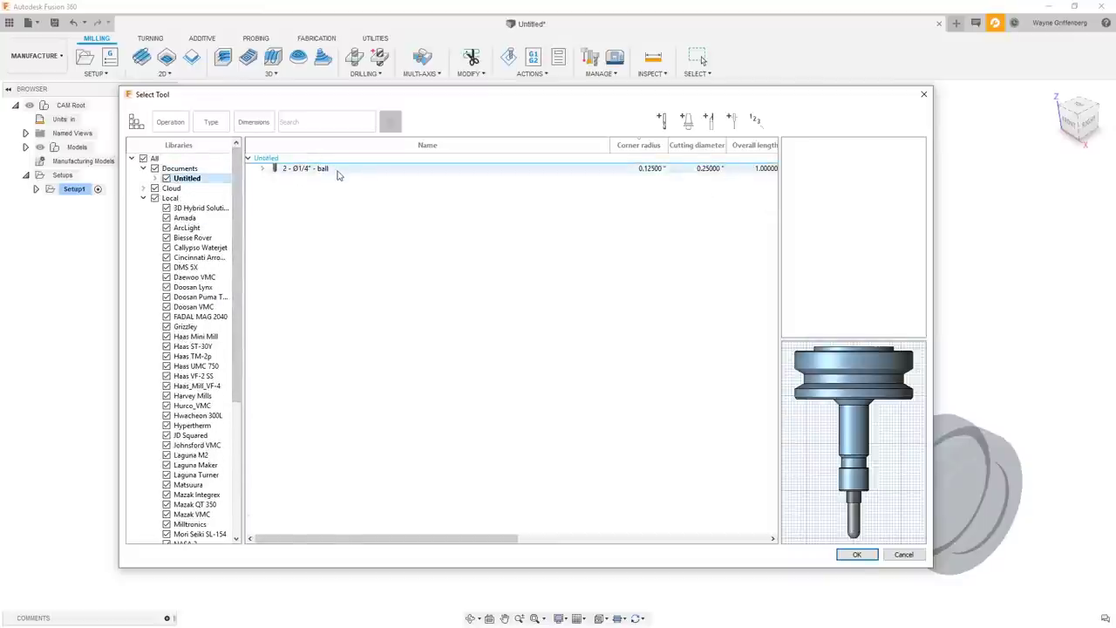
pyautogui.click(144, 198)
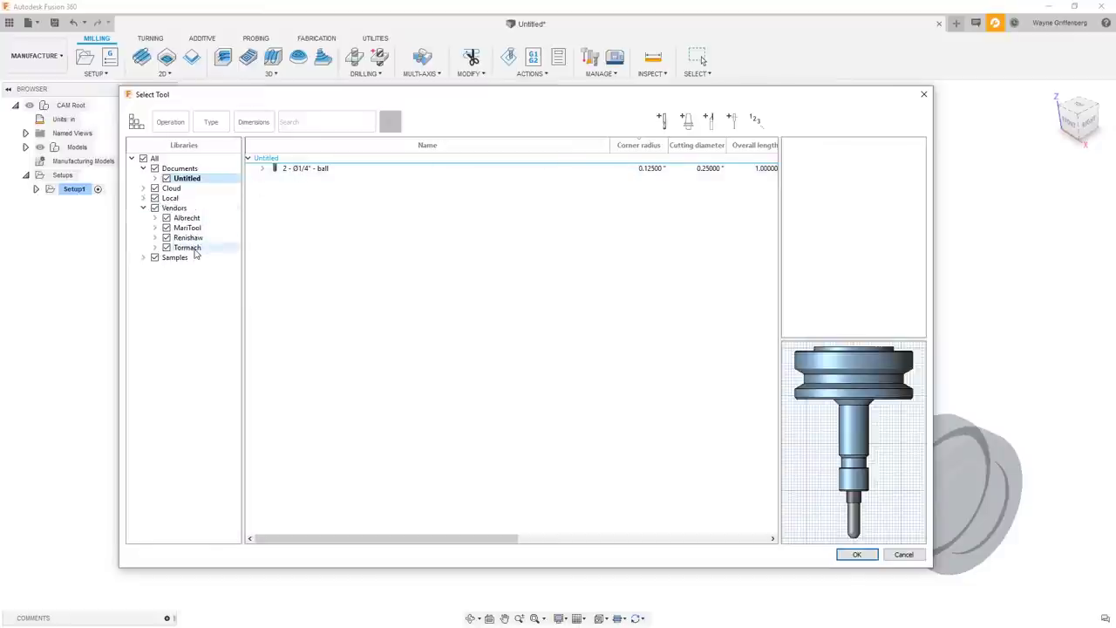
pyautogui.click(338, 173)
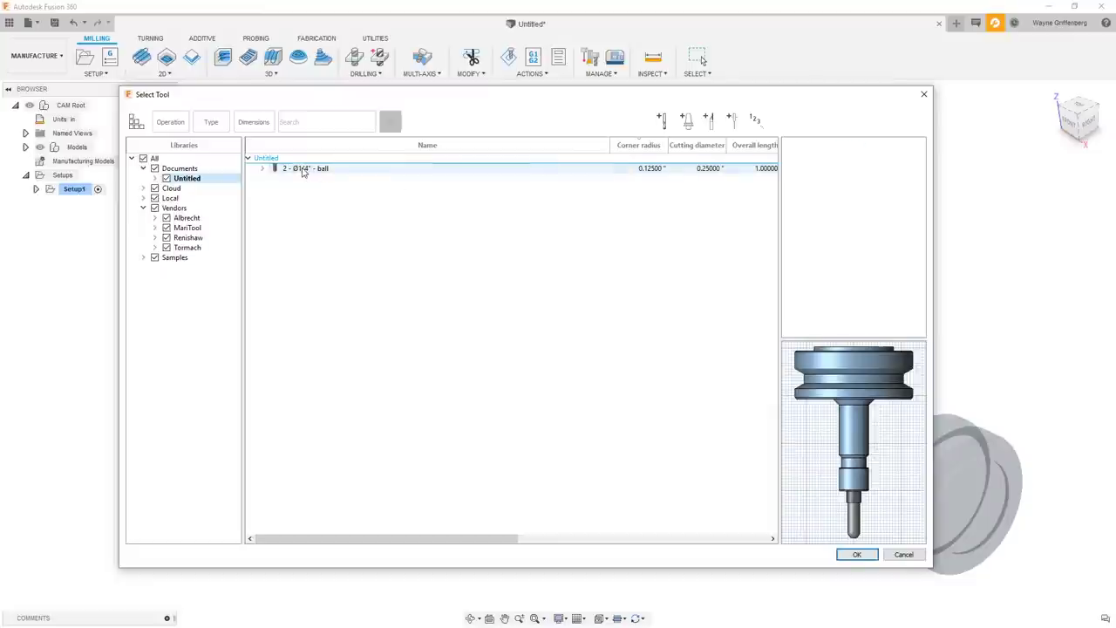
pyautogui.click(304, 169)
pyautogui.click(857, 555)
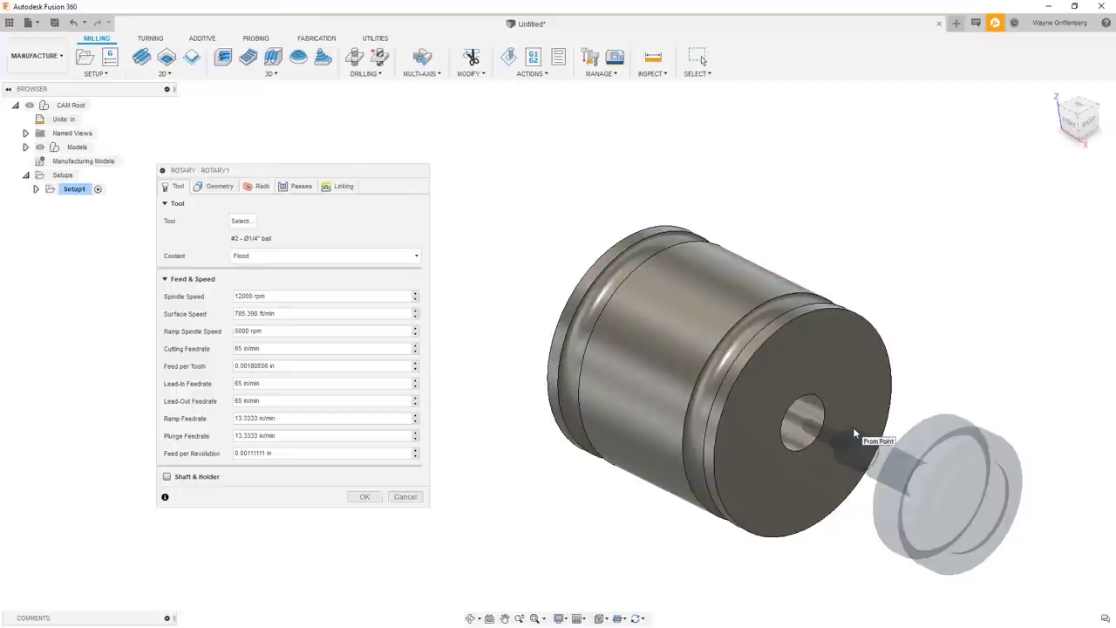
# - Nudge the Rotary dialog and tick Shaft & Holder on the Tool tab
pyautogui.moveTo(361, 170); pyautogui.dragTo(374, 155)
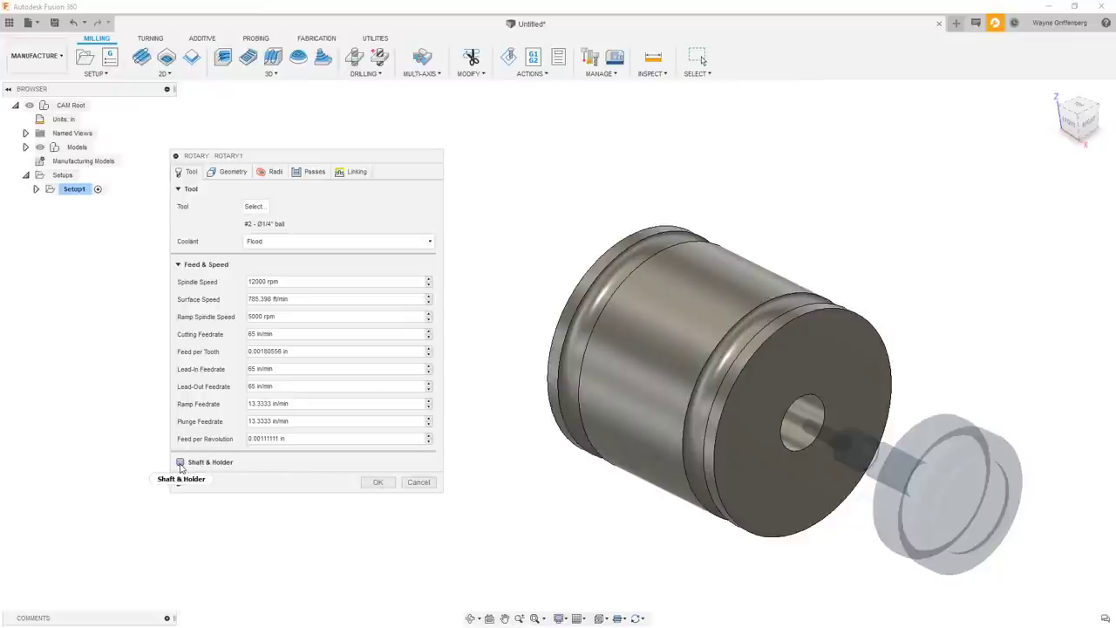
pyautogui.click(180, 463)
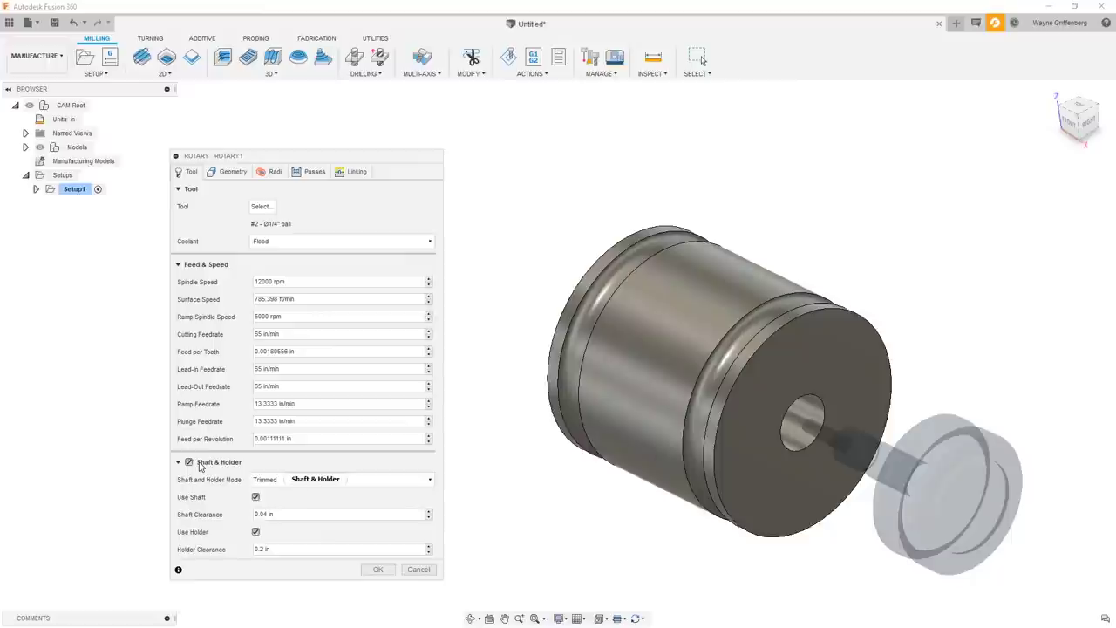
# - Keep Trimmed mode with 0.04 in and 0.2 in clearances, then untick Shaft & Holder
pyautogui.moveTo(199, 466)
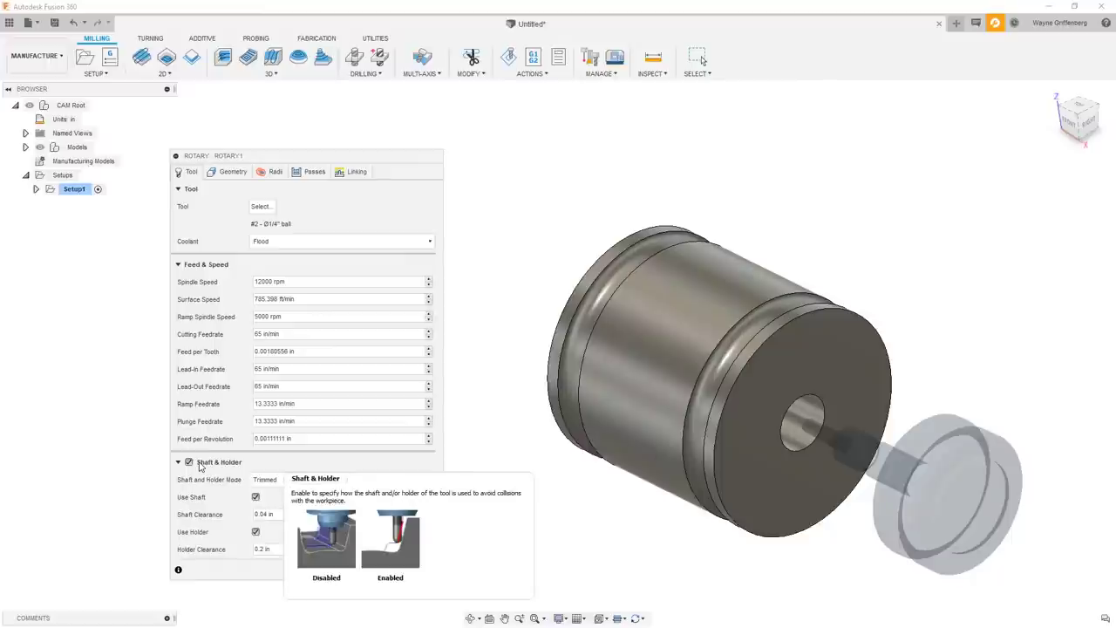
pyautogui.click(272, 481)
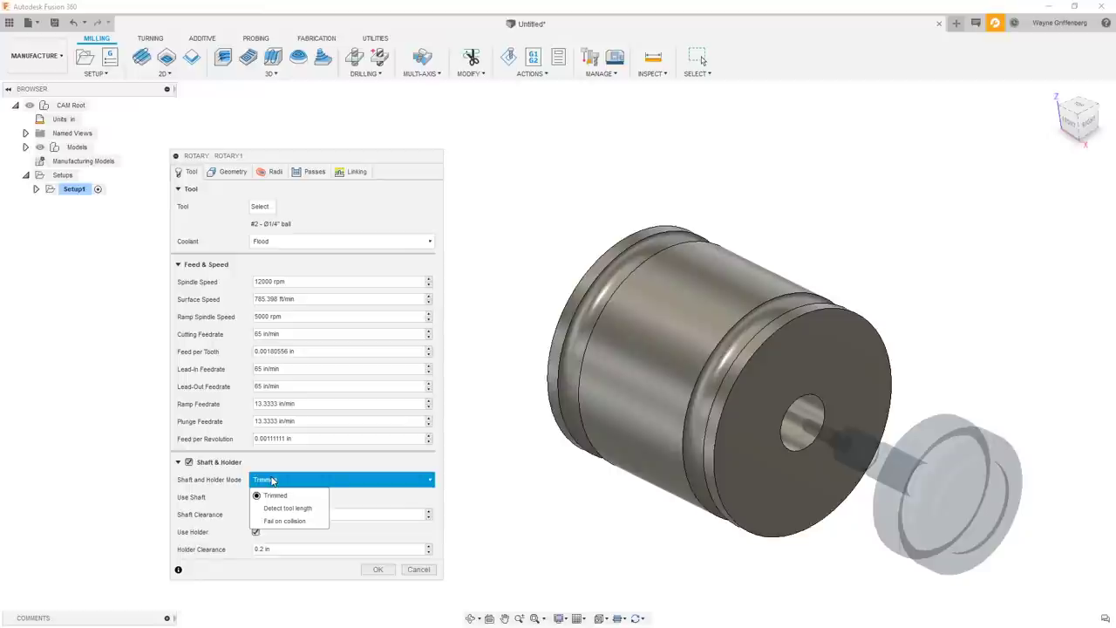
pyautogui.click(259, 463)
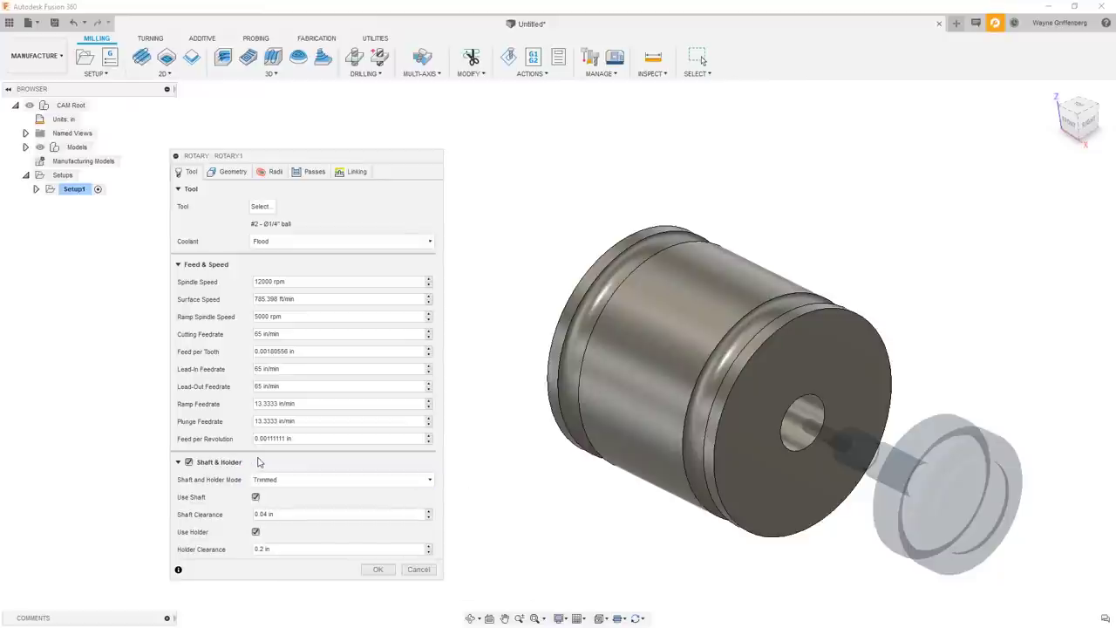
pyautogui.doubleClick(272, 514)
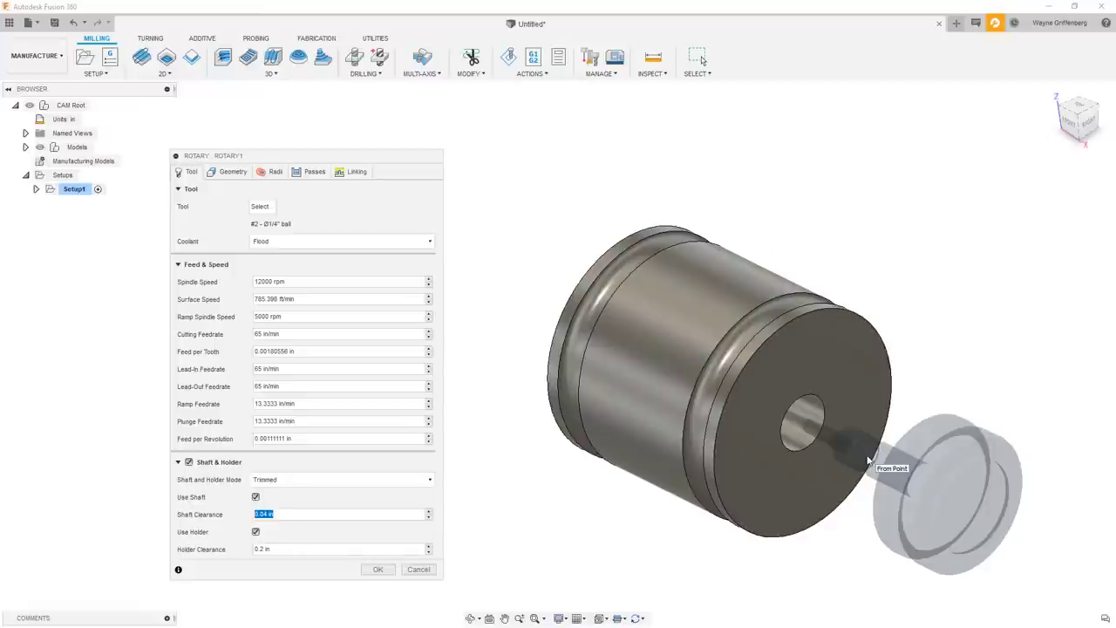
pyautogui.click(276, 550)
pyautogui.click(189, 462)
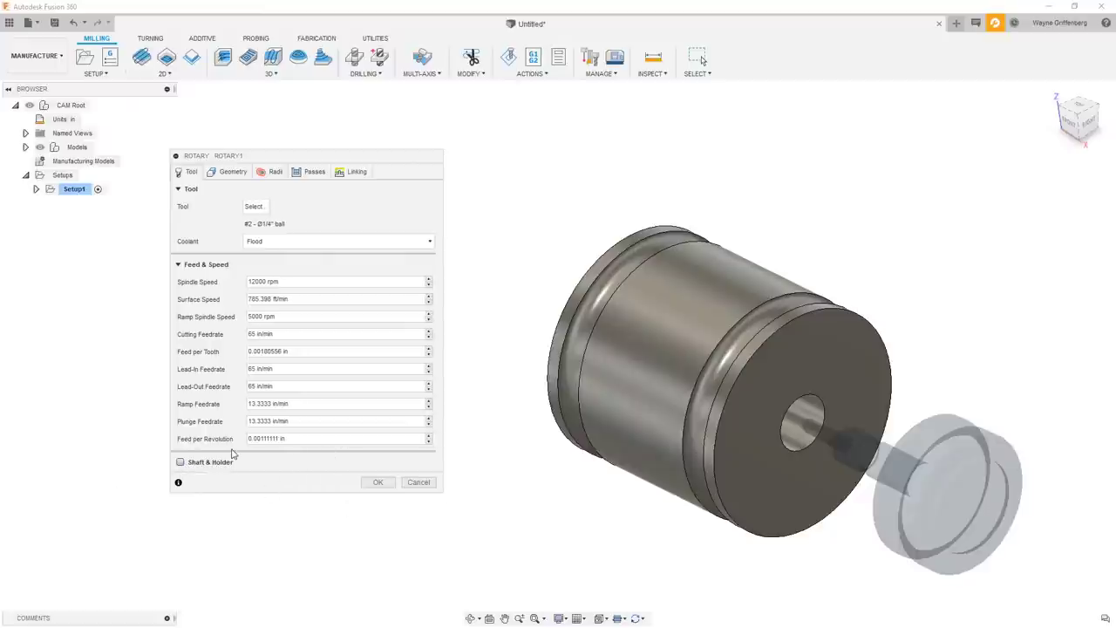
pyautogui.moveTo(211, 471)
# - Accept the Rotary operation and orbit to inspect the Rotary1 toolpath around the cylinder
pyautogui.click(376, 481)
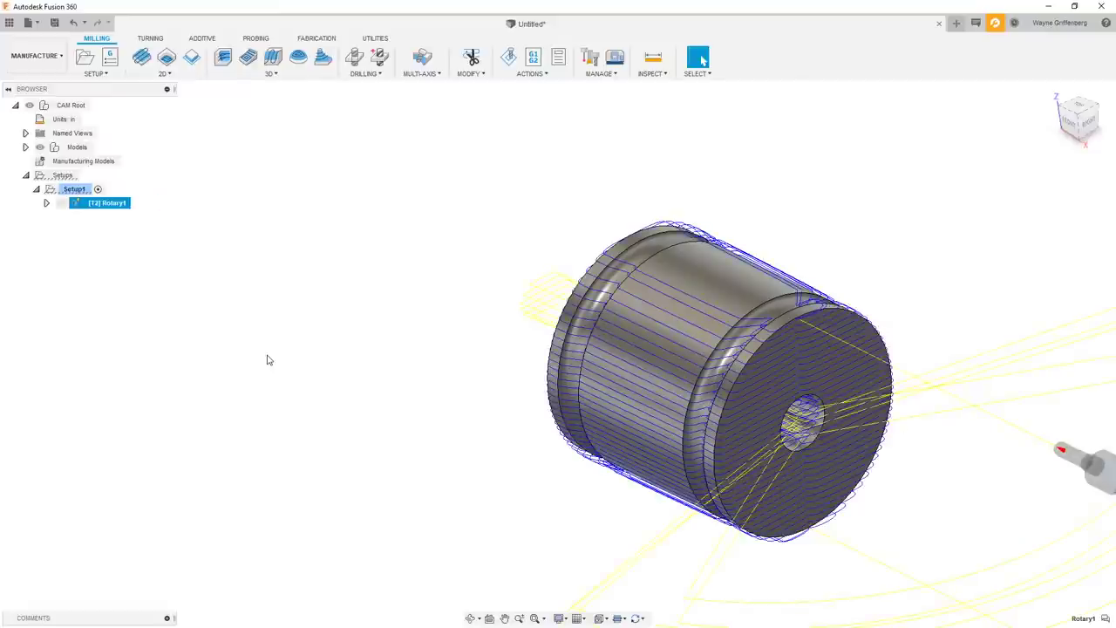
pyautogui.keyDown('shift'); pyautogui.moveTo(273, 357); pyautogui.dragTo(777, 233, button='middle'); pyautogui.keyUp('shift')
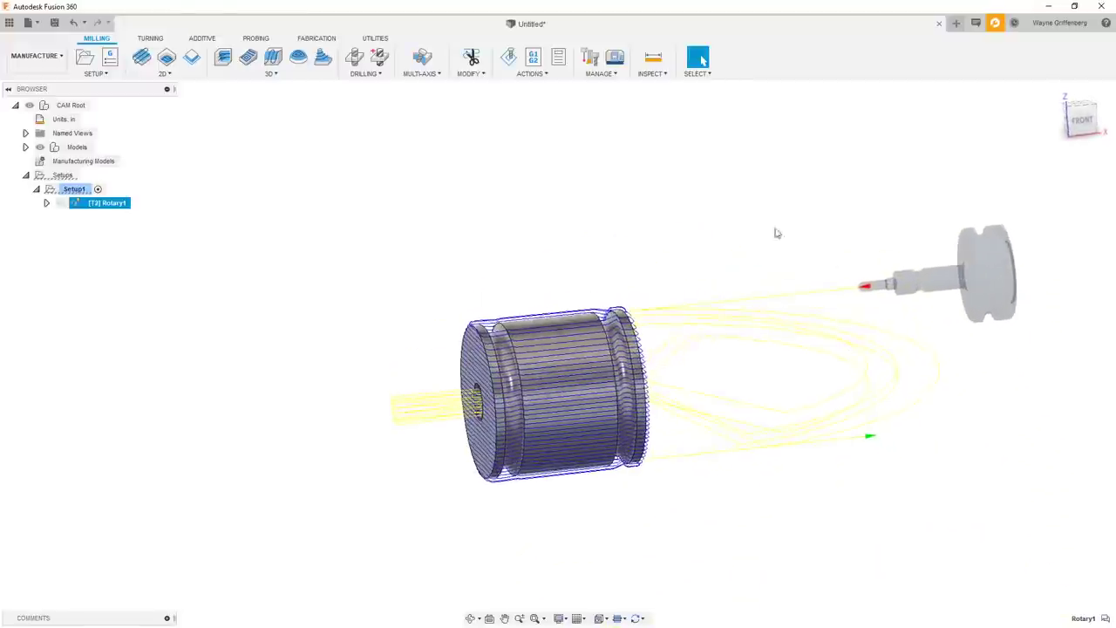
pyautogui.keyDown('shift'); pyautogui.moveTo(808, 385); pyautogui.dragTo(371, 198, button='middle'); pyautogui.keyUp('shift')
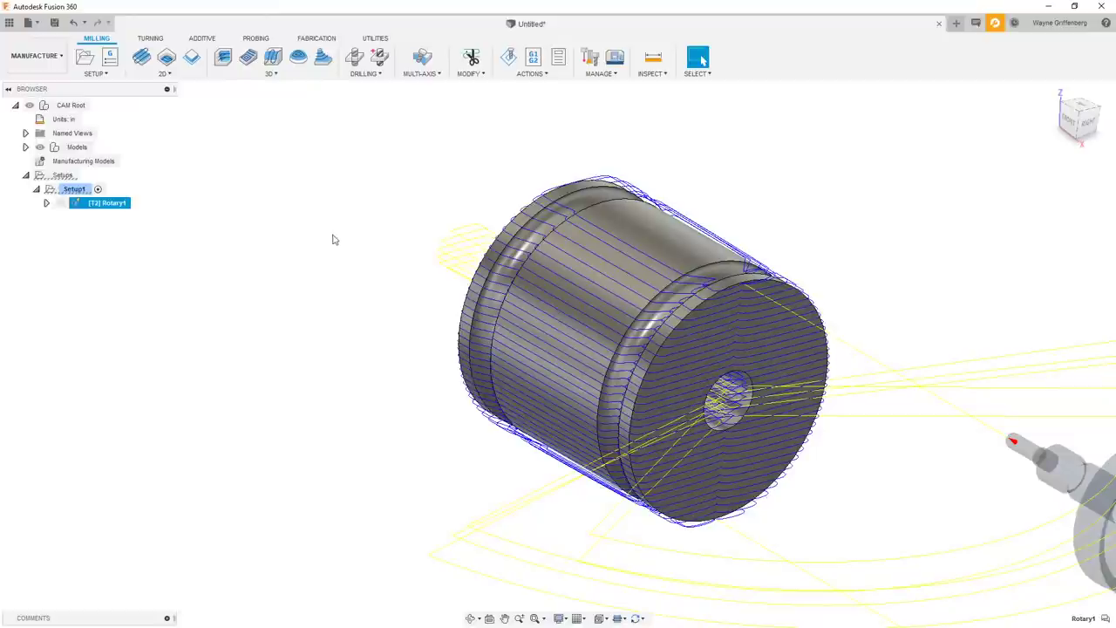
# - Edit Rotary1 again and review its Geometry tab Rotary Axis settings
pyautogui.rightClick(114, 205)
pyautogui.click(133, 214)
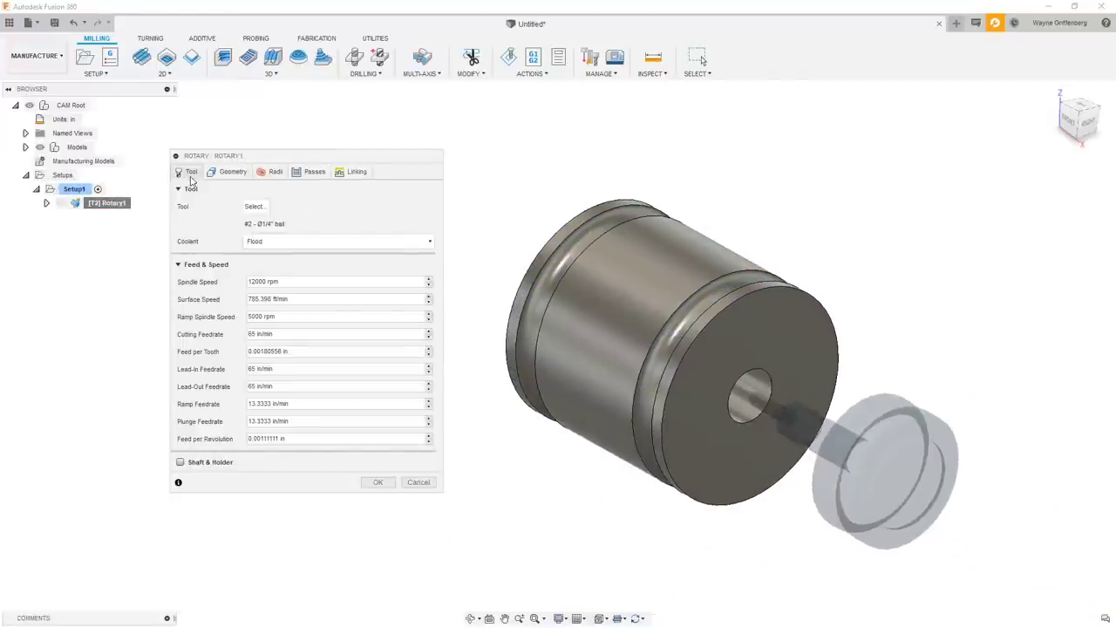
pyautogui.click(231, 173)
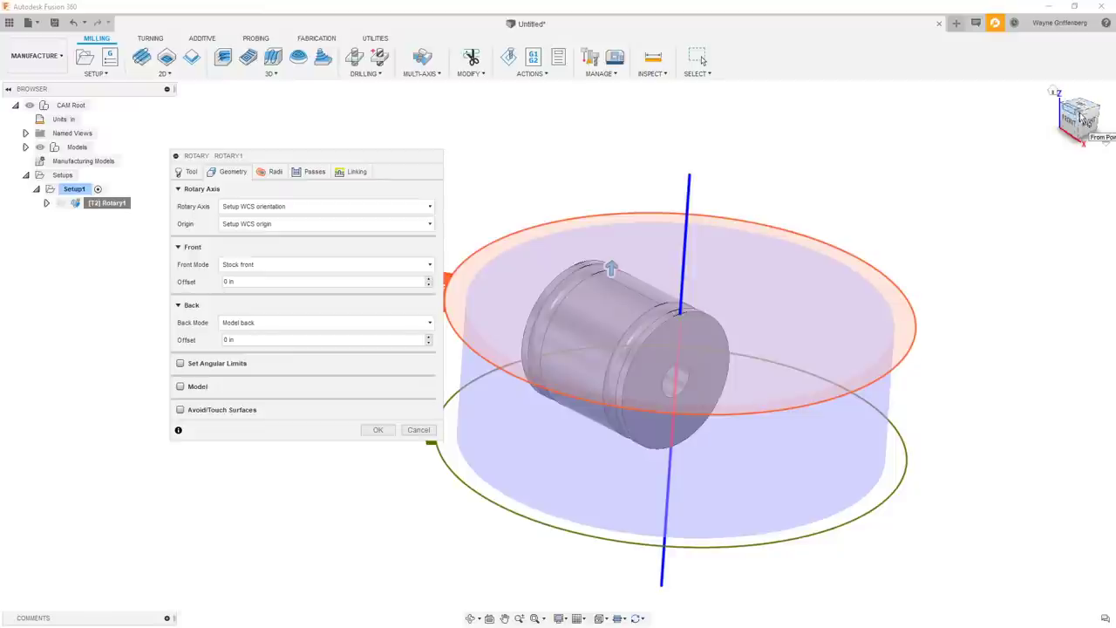
pyautogui.moveTo(276, 212)
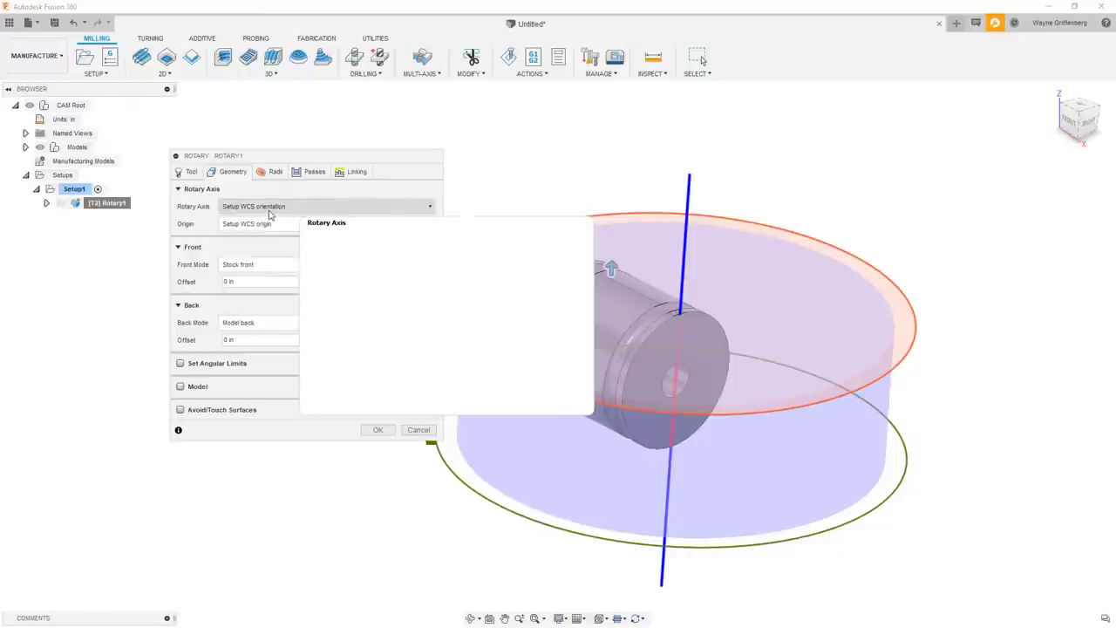
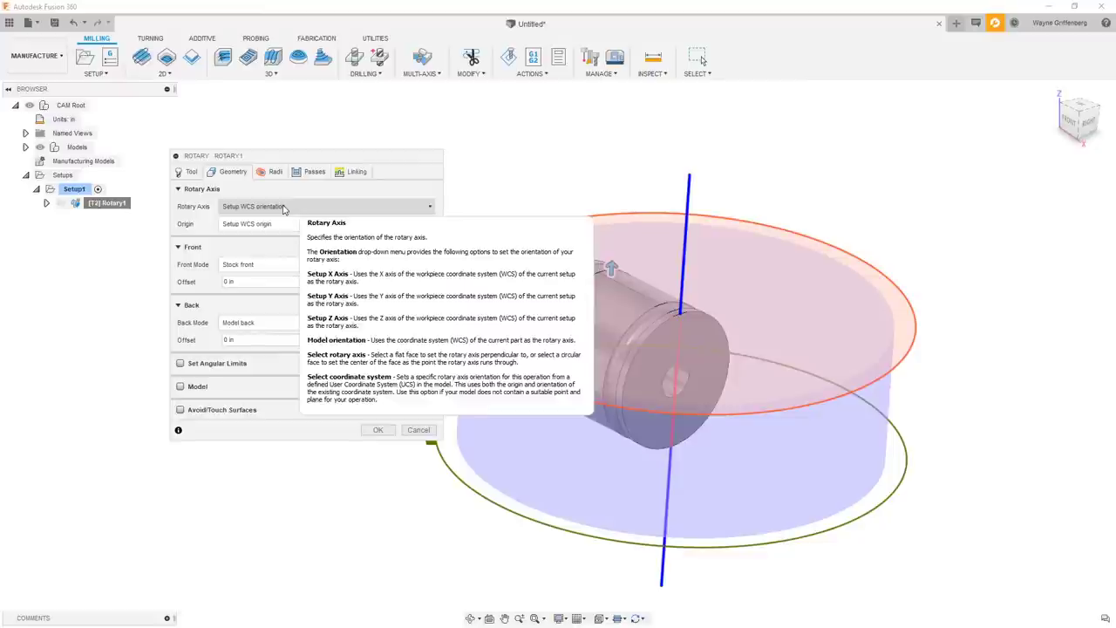
# - Try Setup Y Axis and Setup Z Axis as the rotary axis, settling on Setup X Axis
pyautogui.click(283, 207)
pyautogui.click(268, 247)
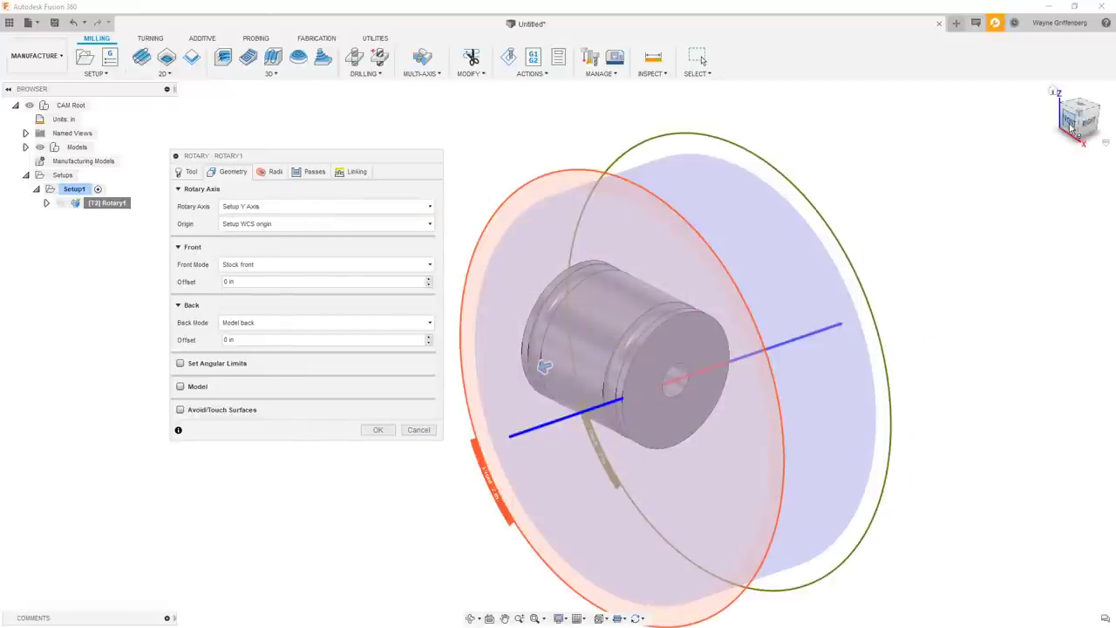
pyautogui.click(276, 209)
pyautogui.click(261, 261)
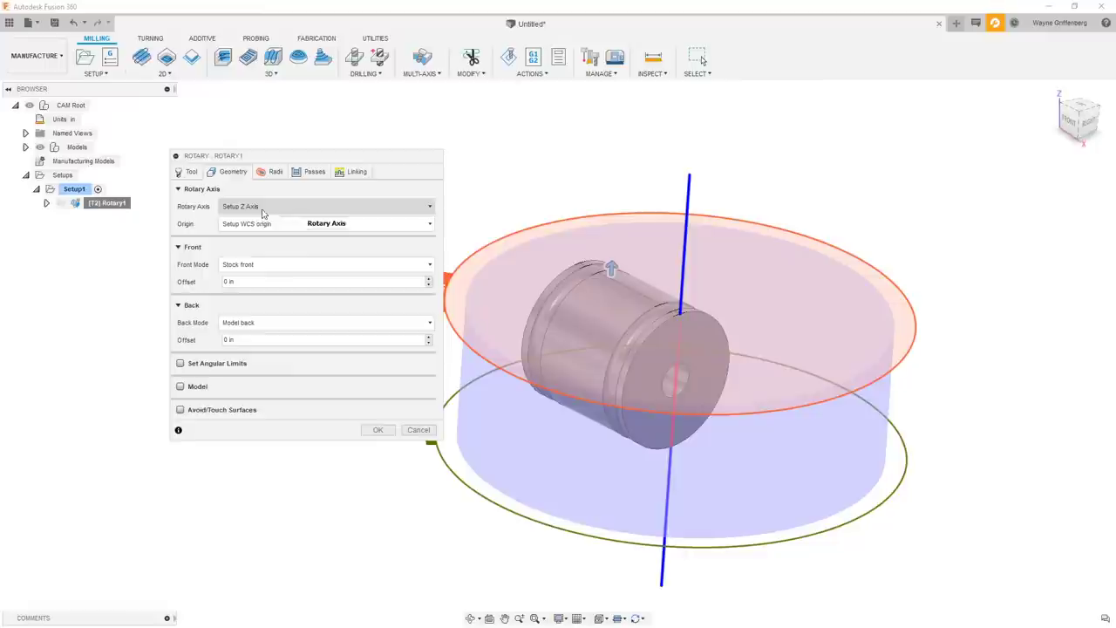
pyautogui.click(263, 209)
pyautogui.click(252, 234)
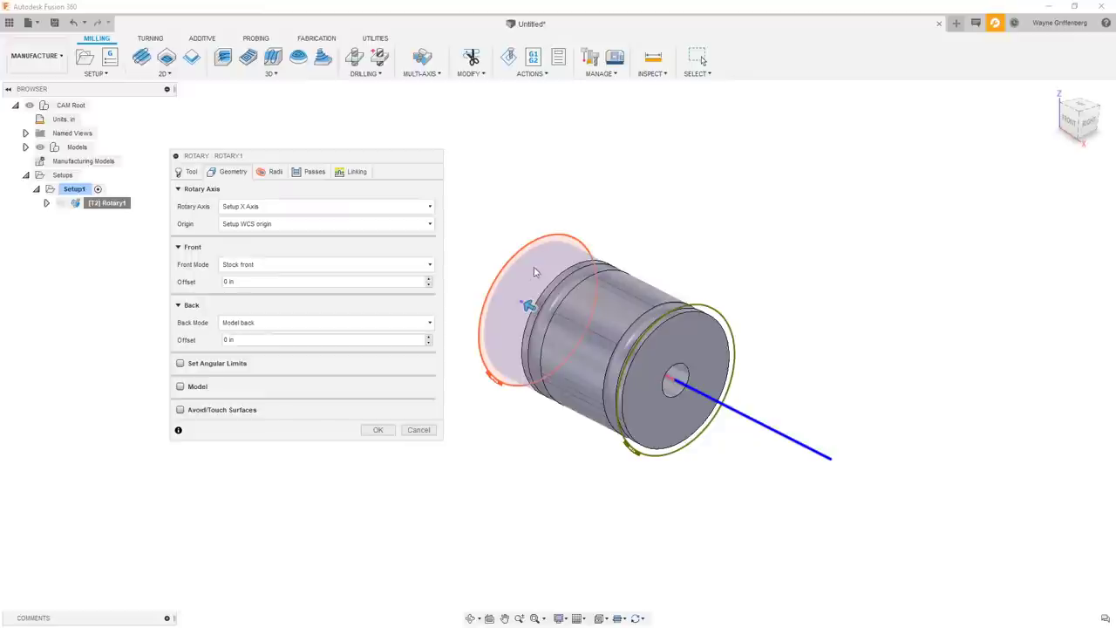
# - Check the Rotary Axis help tooltip and reopen its orientation list with Setup X Axis still selected
pyautogui.click(287, 210)
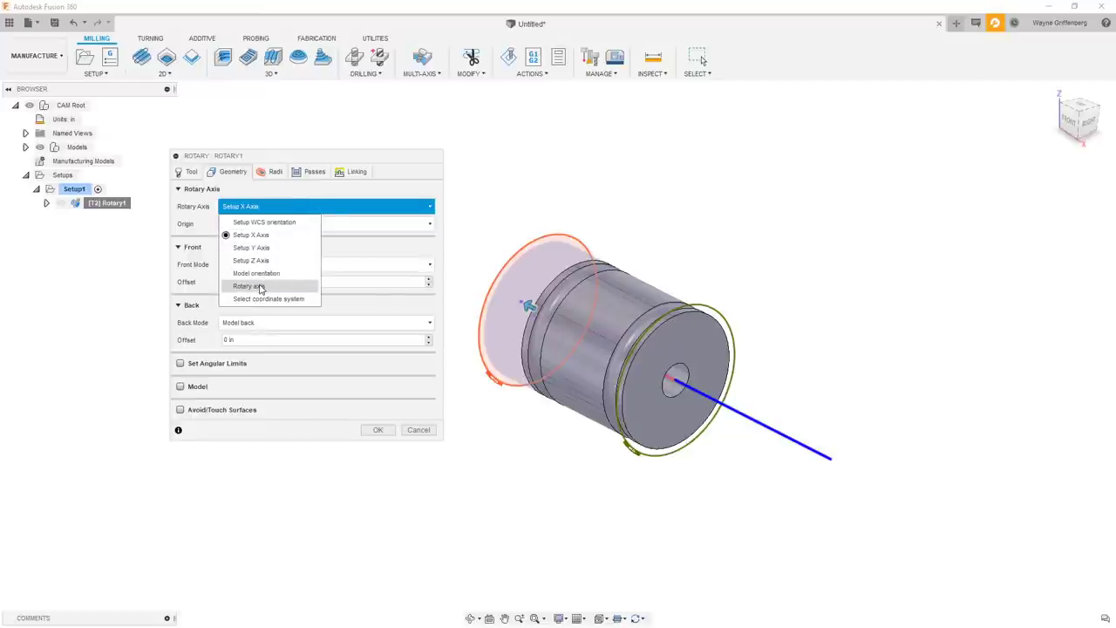
pyautogui.click(306, 207)
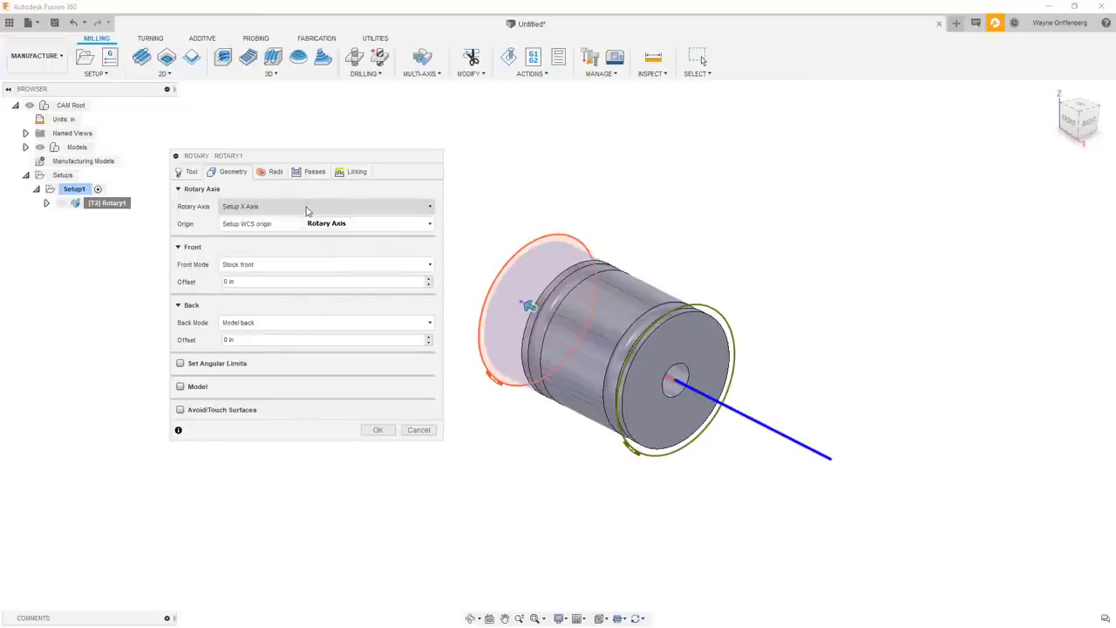
pyautogui.moveTo(306, 209)
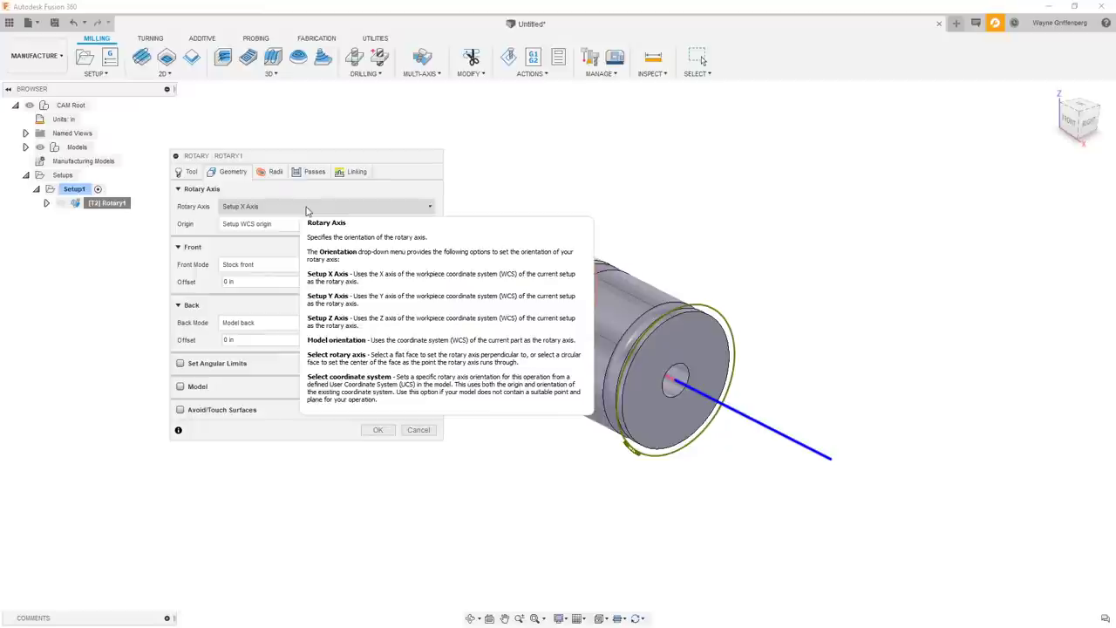
pyautogui.click(253, 207)
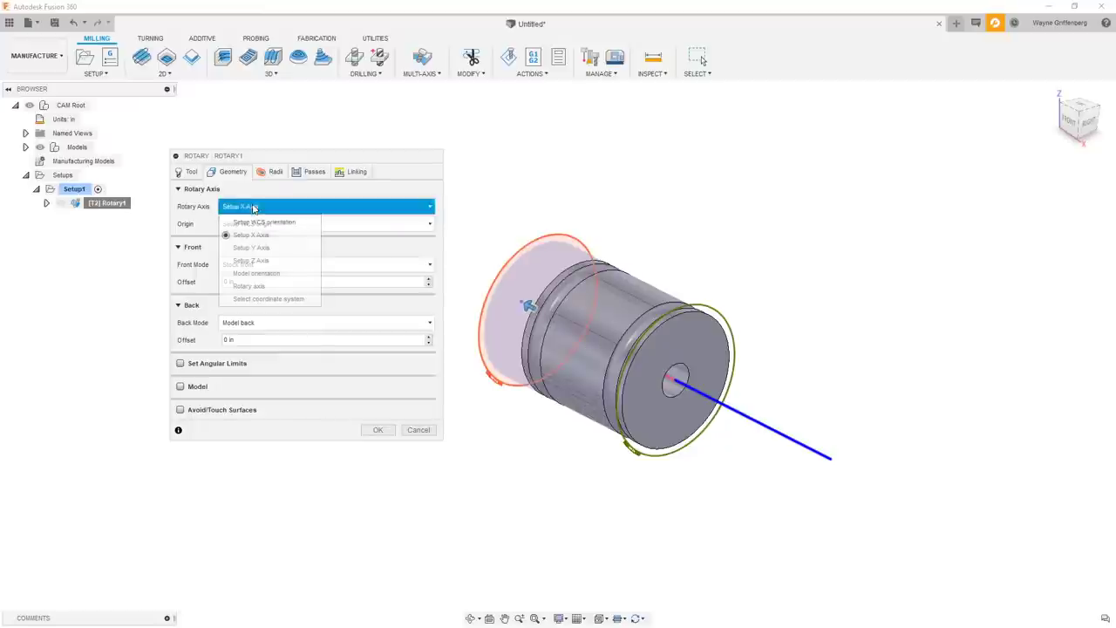
# - Switch the axis orientation to 'Rotary axis' and try the cylinder's curved side face, then clear it
pyautogui.click(249, 288)
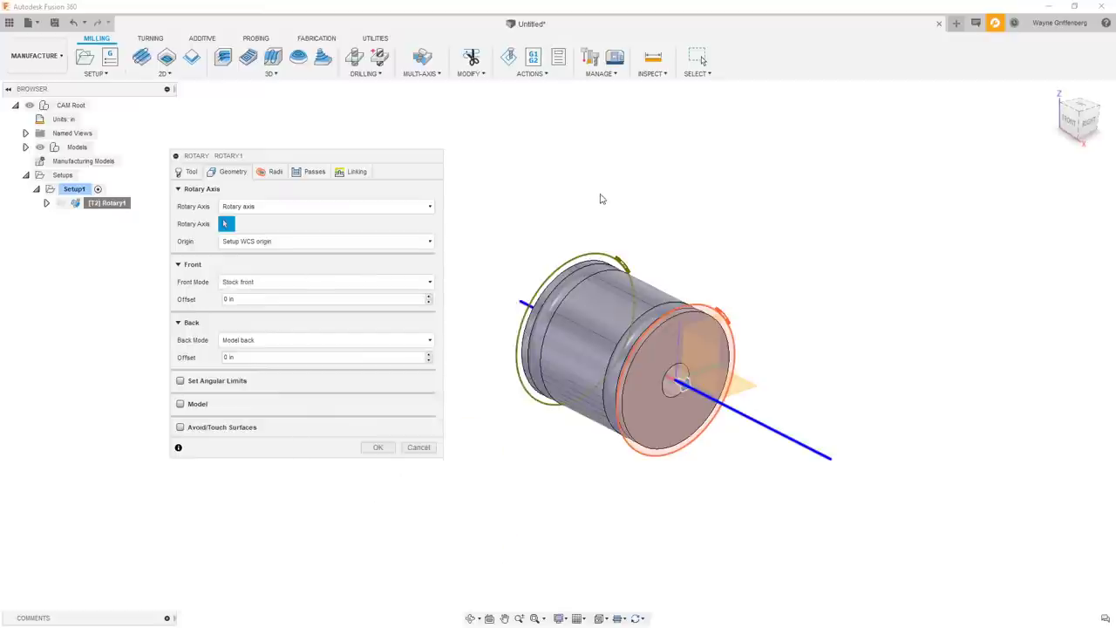
pyautogui.scroll(2, 769, 220)
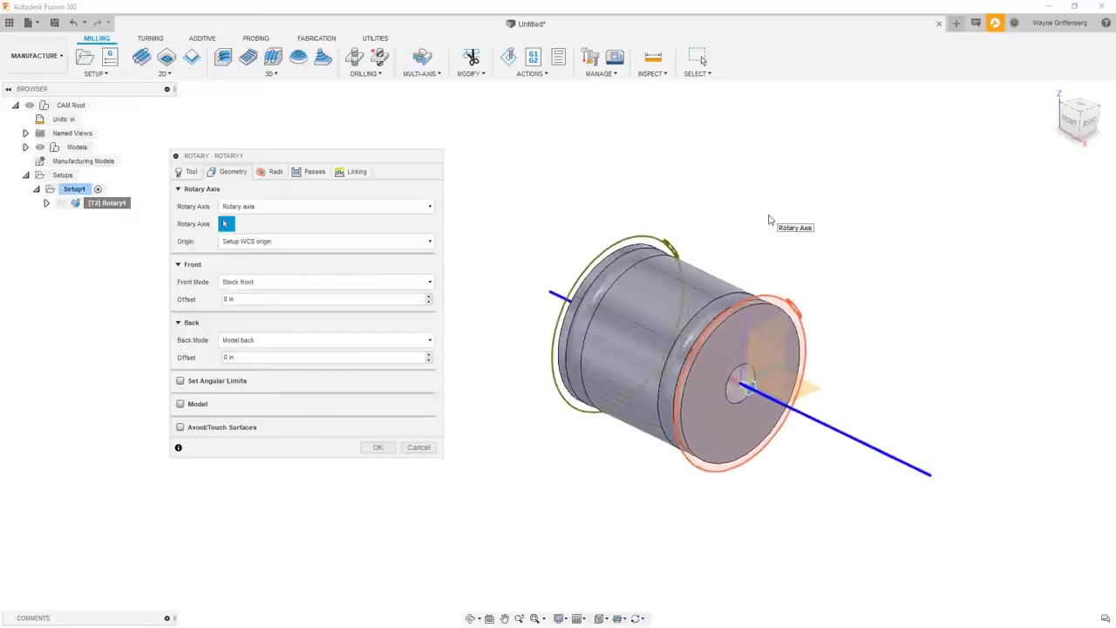
pyautogui.scroll(3, 688, 349)
pyautogui.click(674, 364)
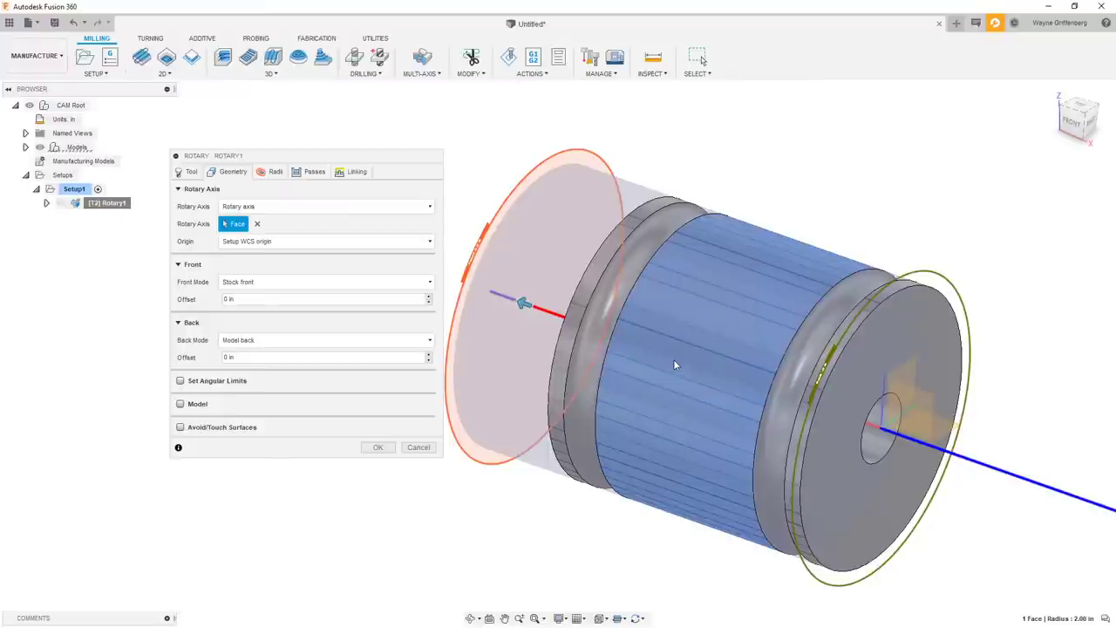
pyautogui.scroll(-3, 673, 365)
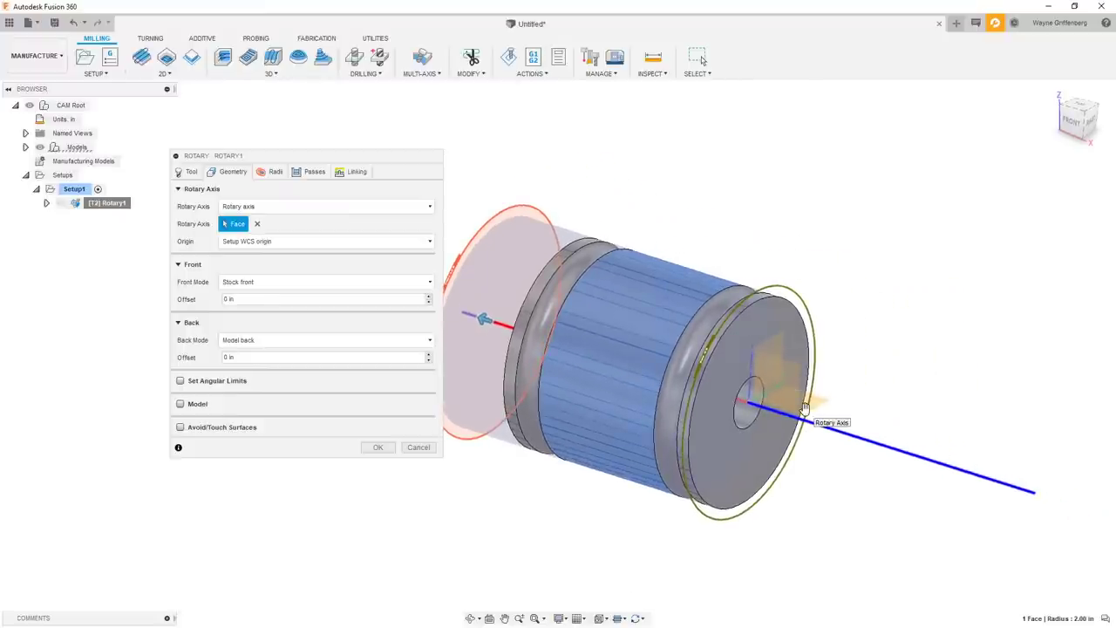
pyautogui.scroll(1, 723, 244)
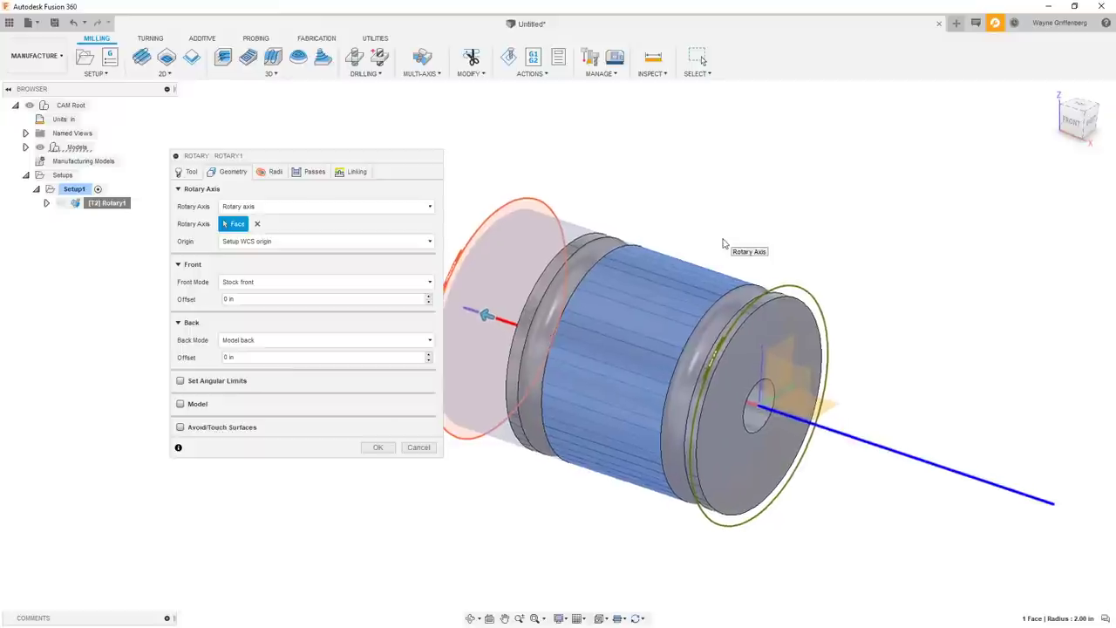
pyautogui.click(256, 224)
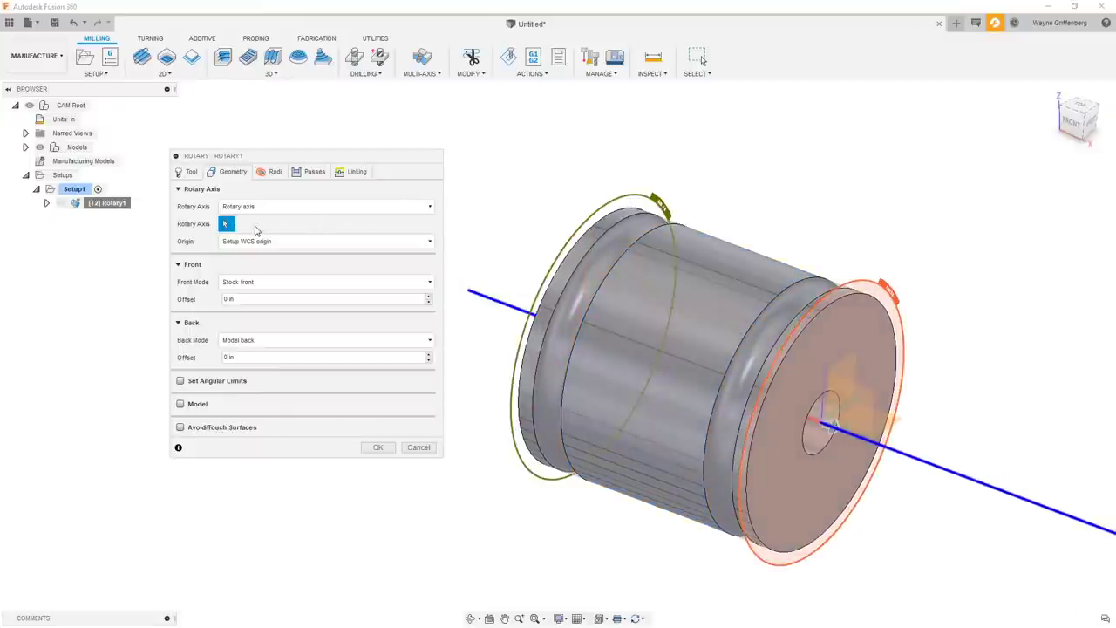
# - Pick the cylinder's red end face as the rotary axis after discarding the front face
pyautogui.keyDown('shift'); pyautogui.moveTo(865, 268); pyautogui.dragTo(524, 231, button='middle'); pyautogui.keyUp('shift')
pyautogui.click(502, 306)
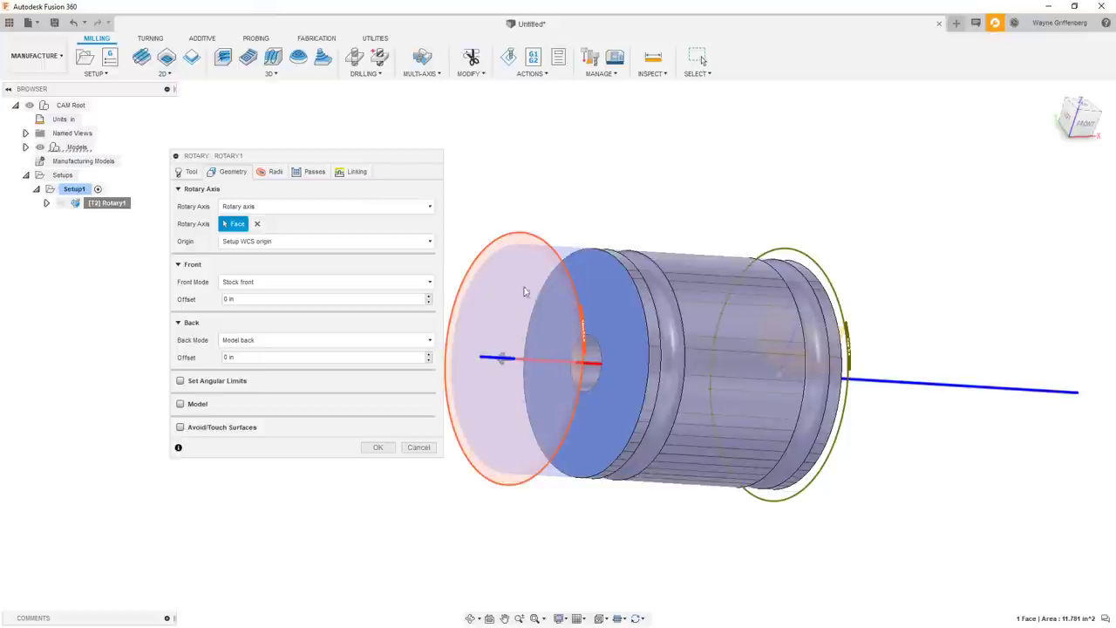
pyautogui.click(257, 224)
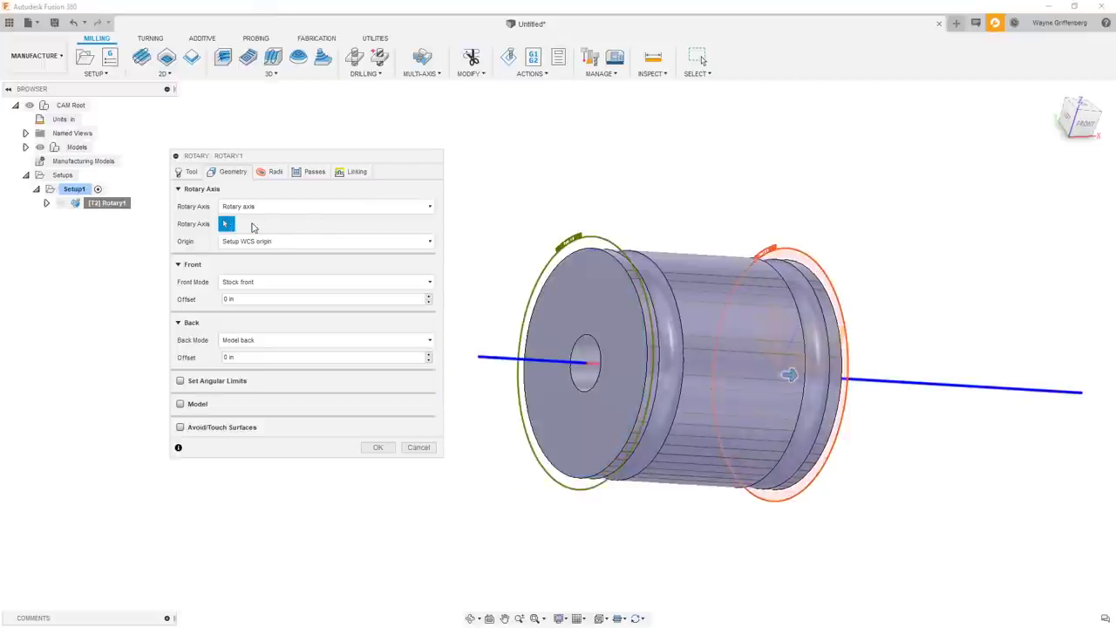
pyautogui.keyDown('shift'); pyautogui.moveTo(648, 278); pyautogui.dragTo(366, 217, button='middle'); pyautogui.keyUp('shift')
pyautogui.click(818, 276)
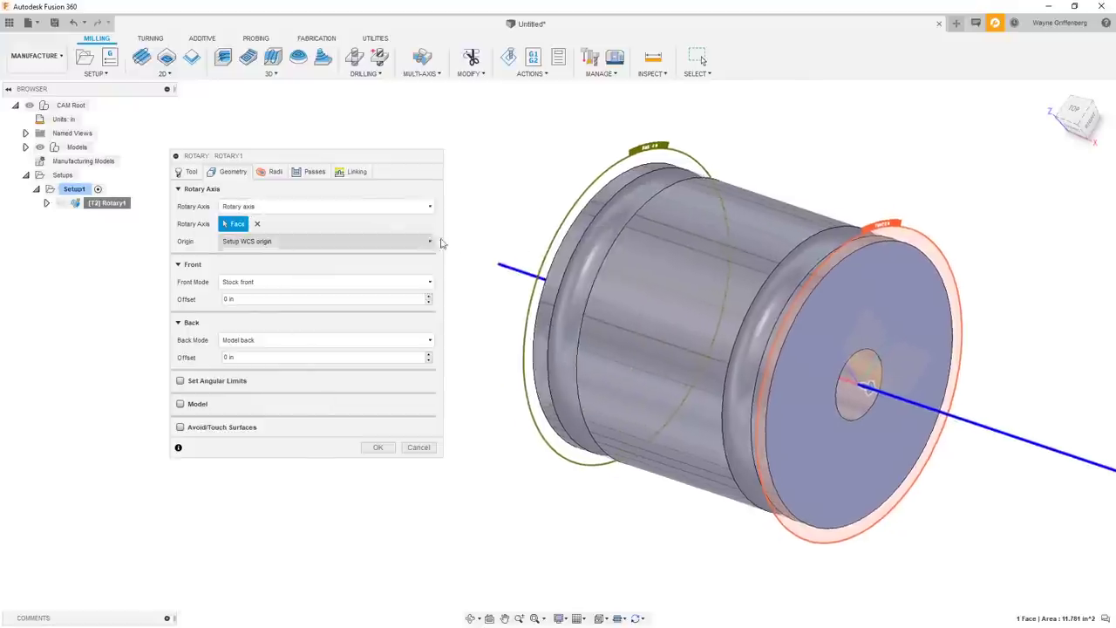
pyautogui.moveTo(473, 258); pyautogui.dragTo(621, 293, button='middle')
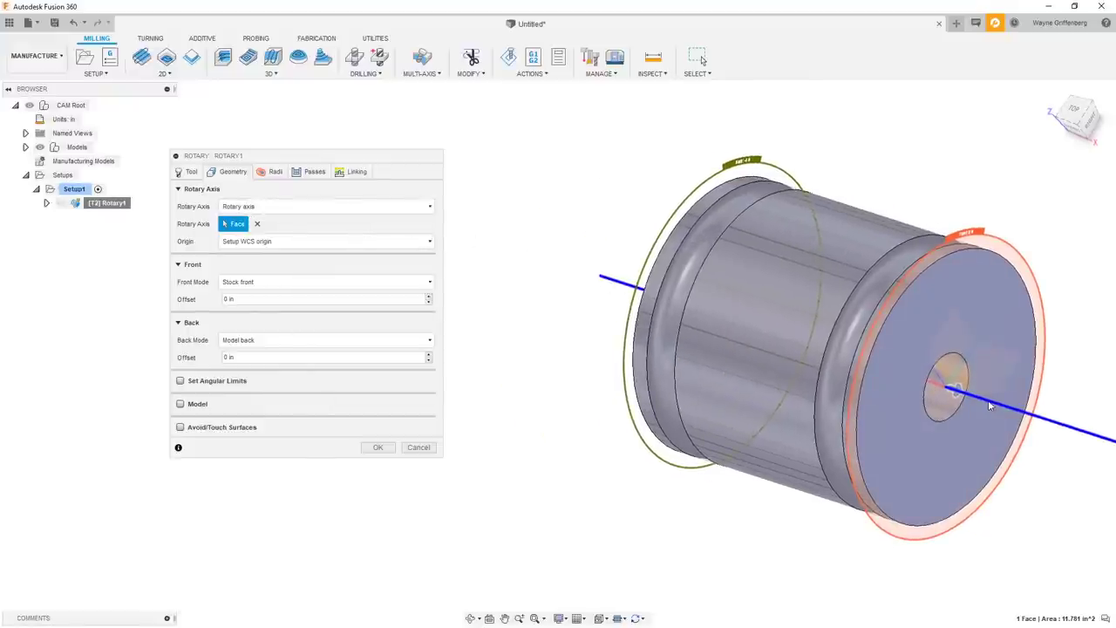
pyautogui.scroll(4, 988, 401)
pyautogui.scroll(-2, 977, 405)
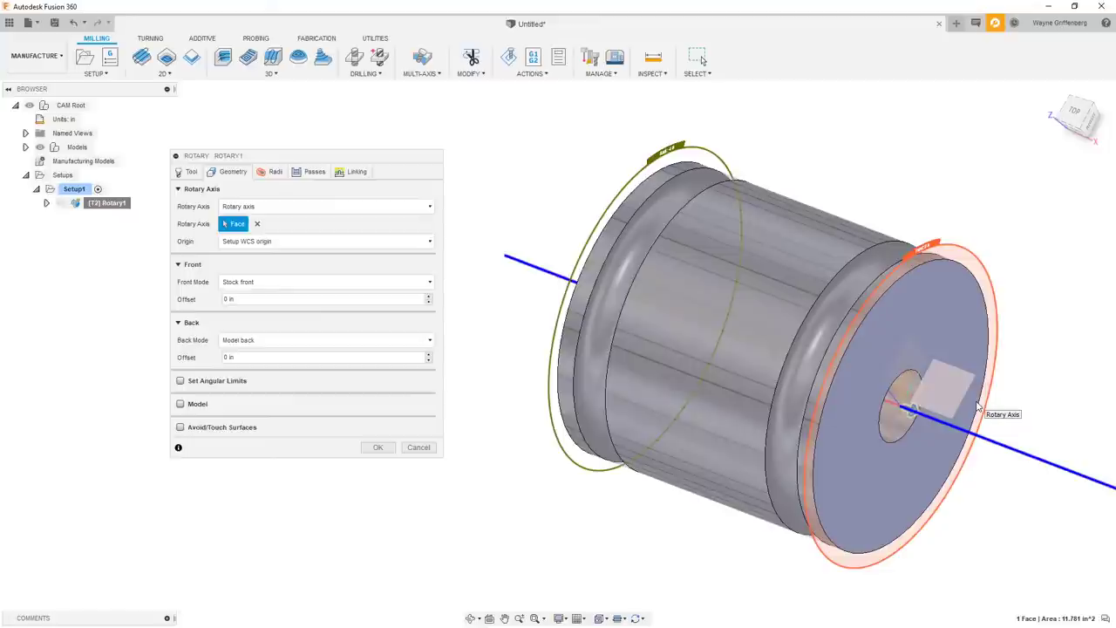
pyautogui.keyDown('shift'); pyautogui.moveTo(979, 406); pyautogui.dragTo(576, 172, button='middle'); pyautogui.keyUp('shift')
pyautogui.click(248, 207)
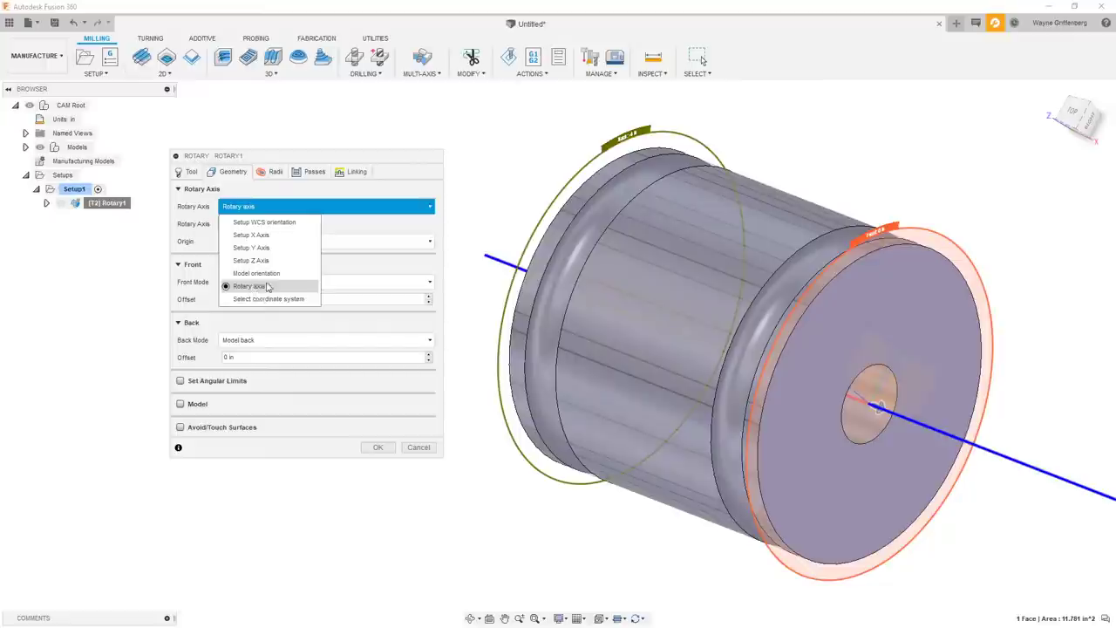
pyautogui.click(358, 211)
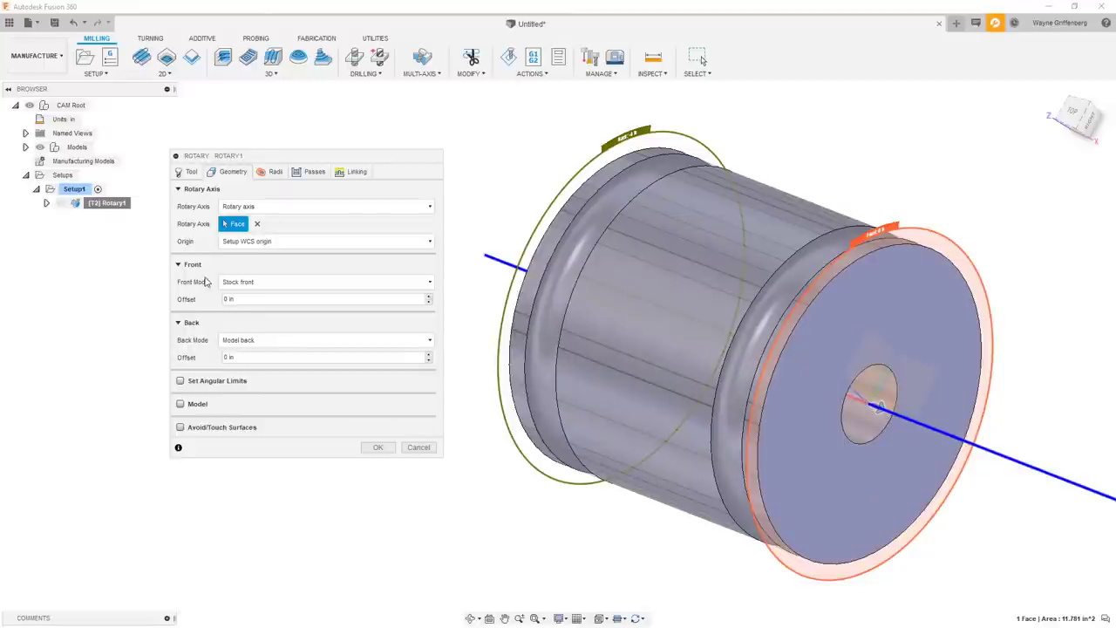
pyautogui.moveTo(247, 294)
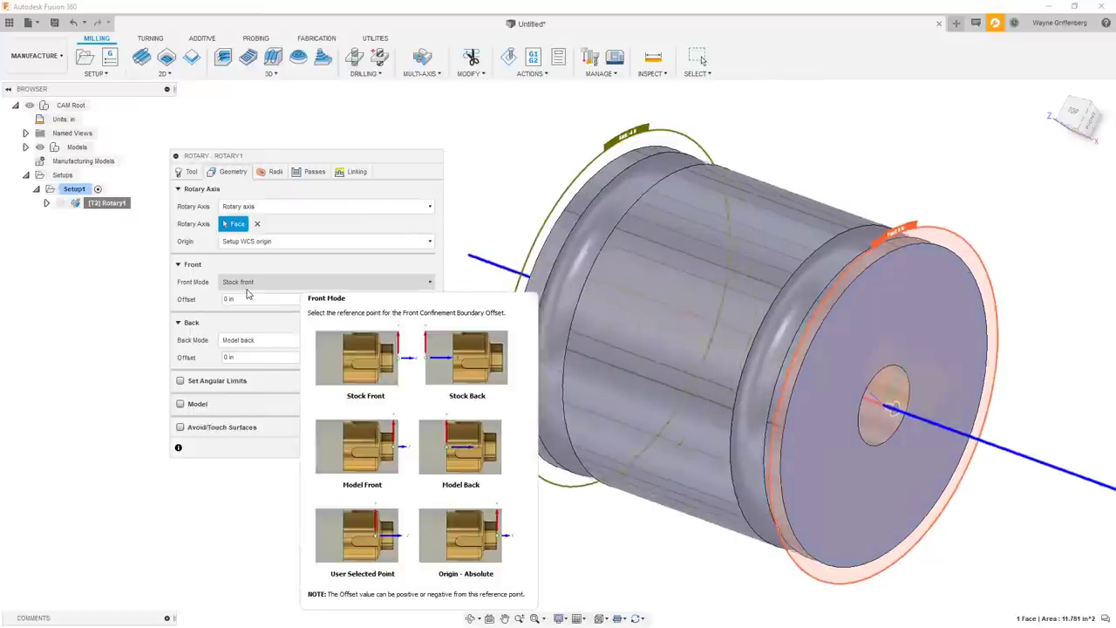
# - With Front Mode on Stock front, drag the front boundary to -0.745186 in and the back boundary inward
pyautogui.click(1077, 100)
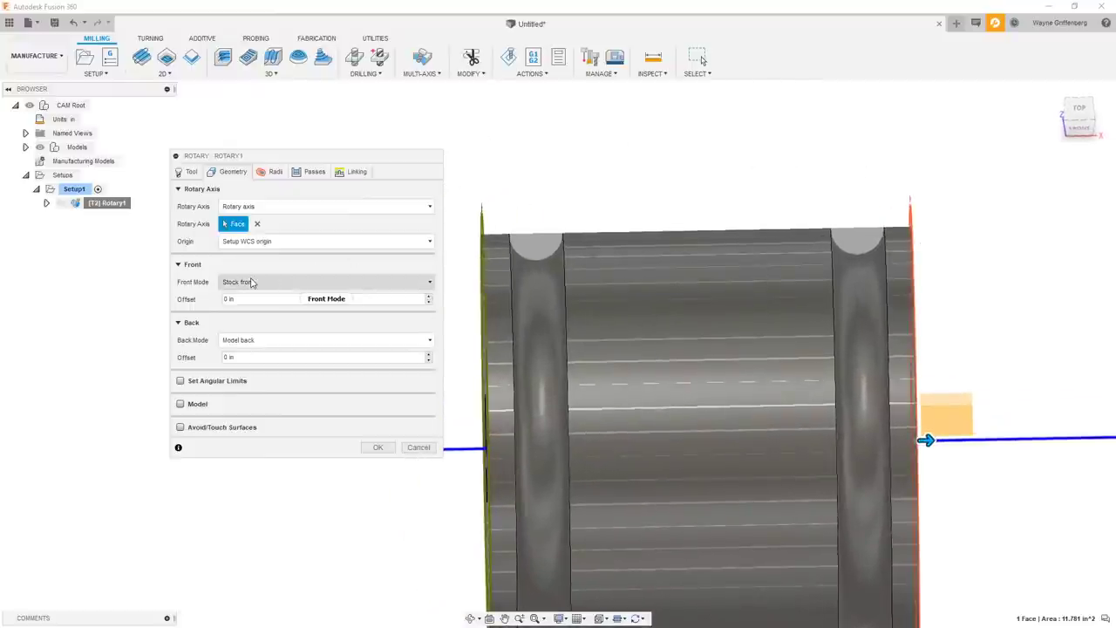
pyautogui.moveTo(251, 281)
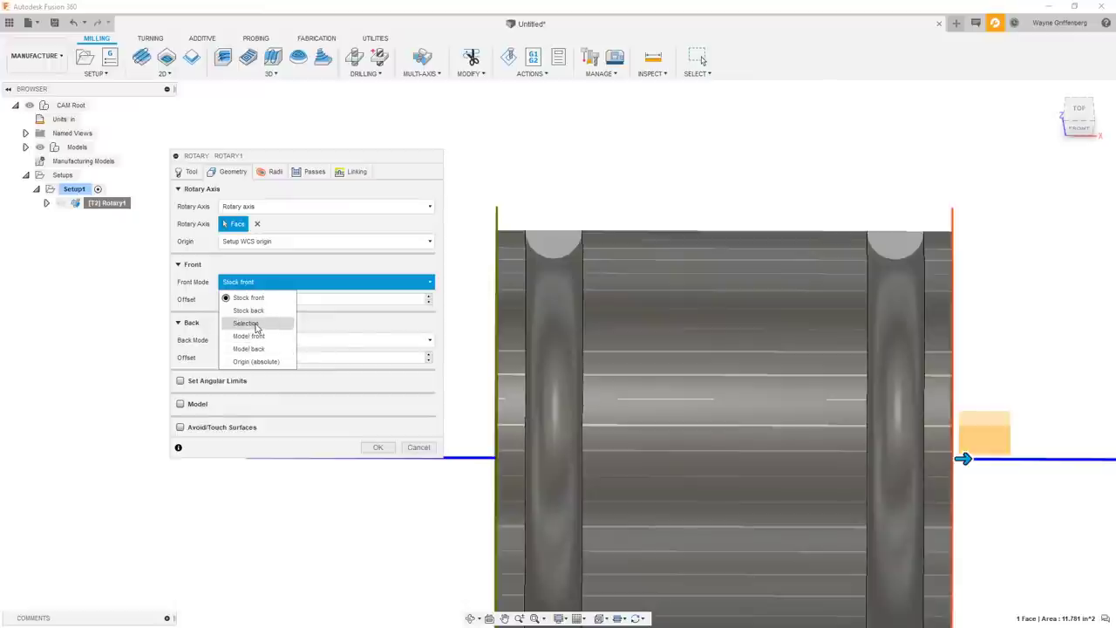
pyautogui.click(304, 280)
pyautogui.moveTo(949, 212); pyautogui.dragTo(875, 209)
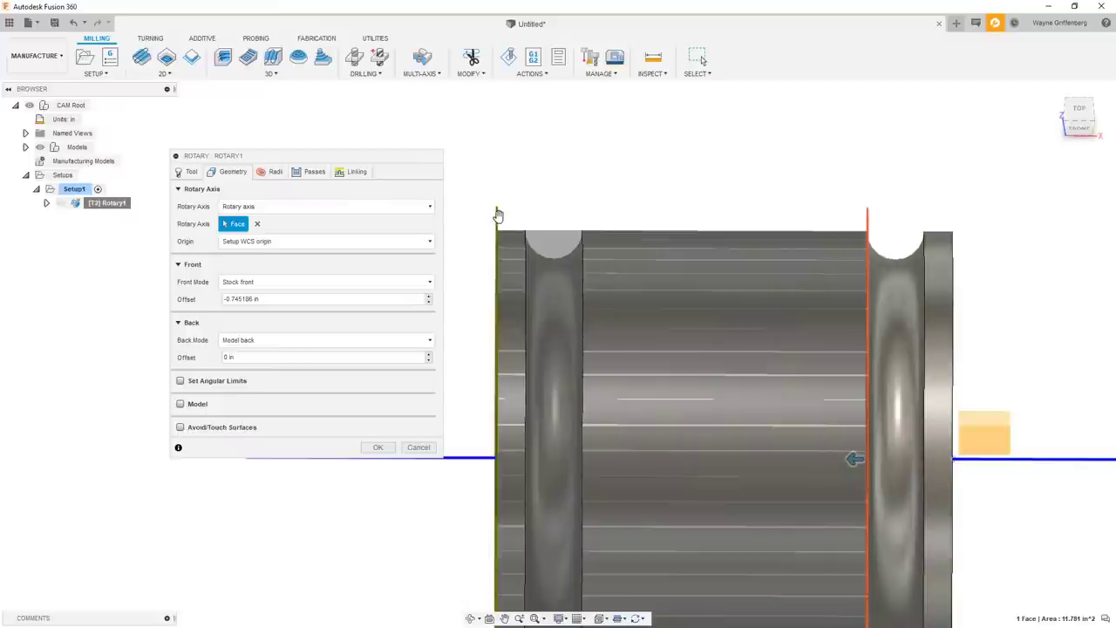
pyautogui.moveTo(496, 210); pyautogui.dragTo(598, 207)
pyautogui.keyDown('shift'); pyautogui.moveTo(598, 208); pyautogui.dragTo(527, 137, button='middle'); pyautogui.keyUp('shift')
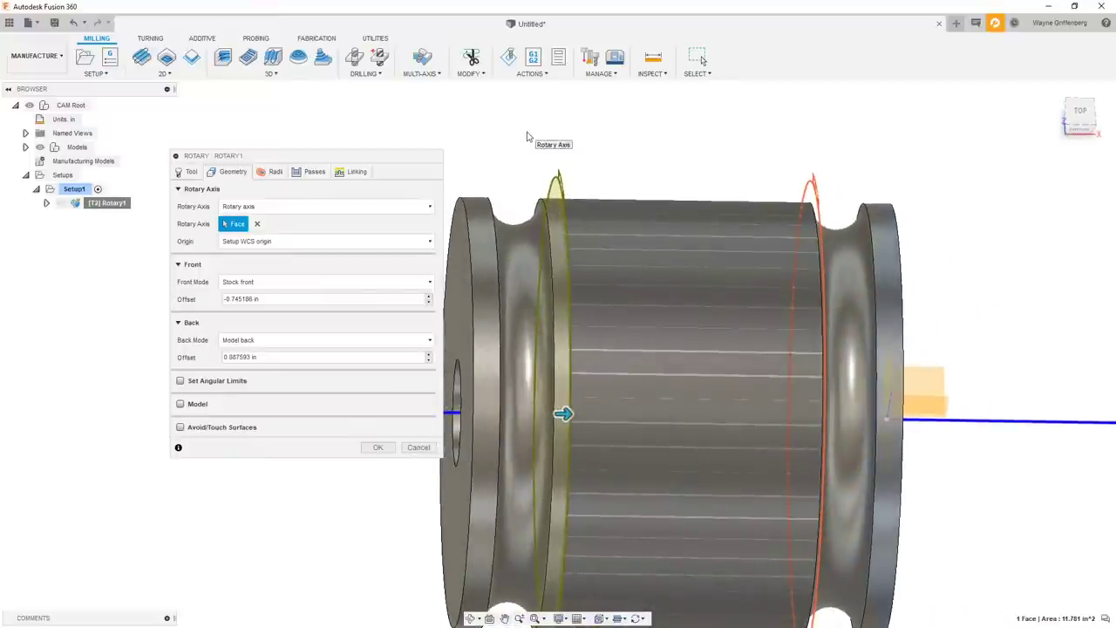
pyautogui.keyDown('shift'); pyautogui.moveTo(526, 137); pyautogui.dragTo(550, 171, button='middle'); pyautogui.keyUp('shift')
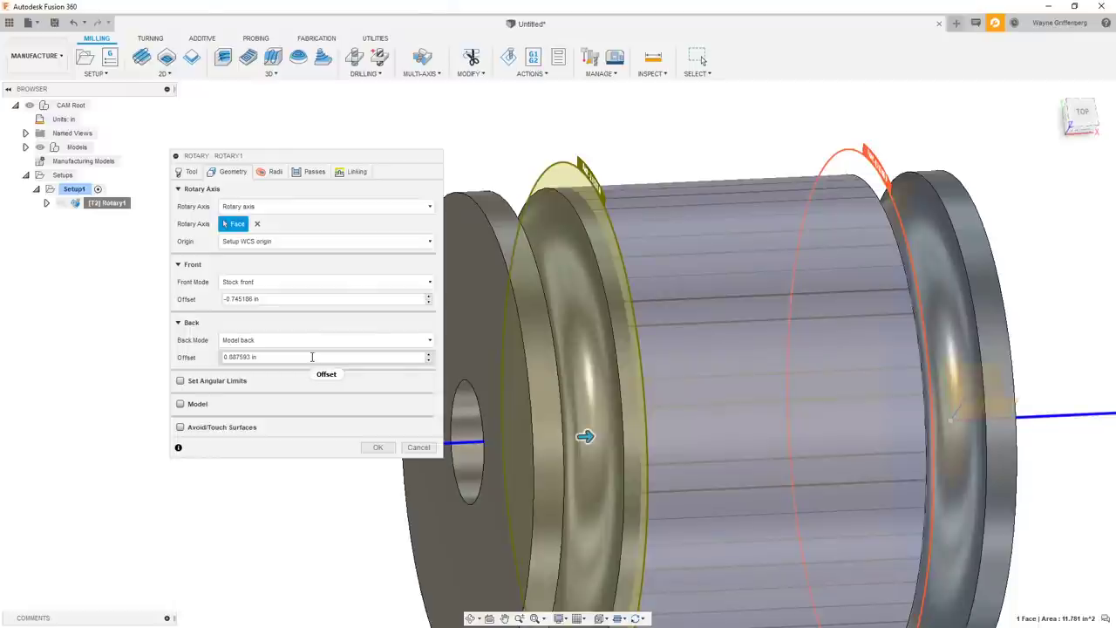
# - Set the Back Offset to 0 in after nudging the back boundary to 0.820038 in
pyautogui.moveTo(313, 356)
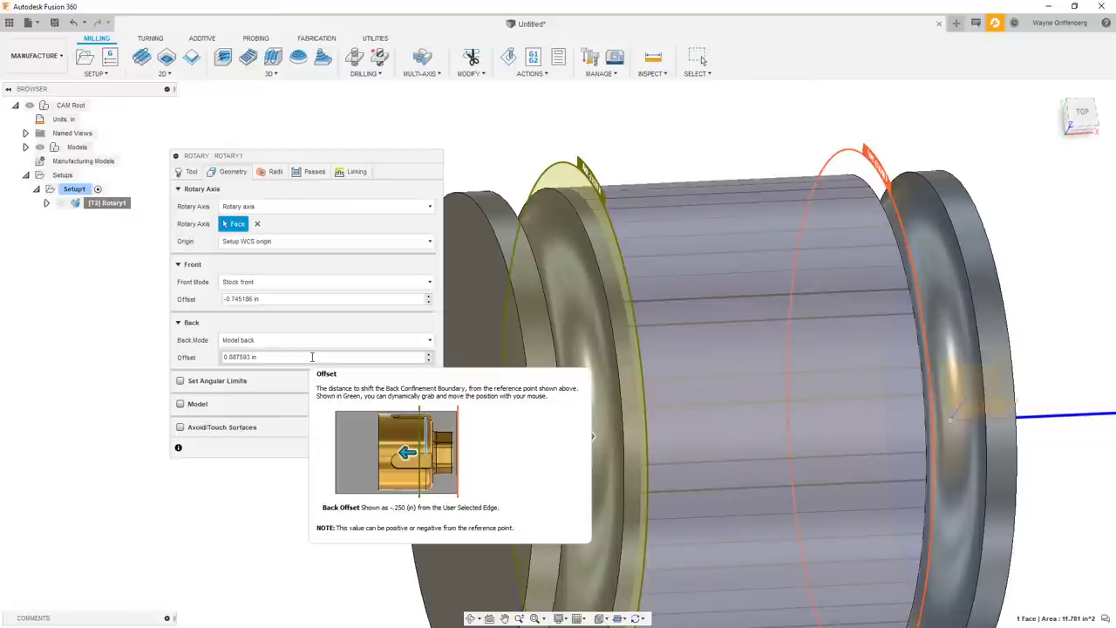
pyautogui.scroll(4, 582, 143)
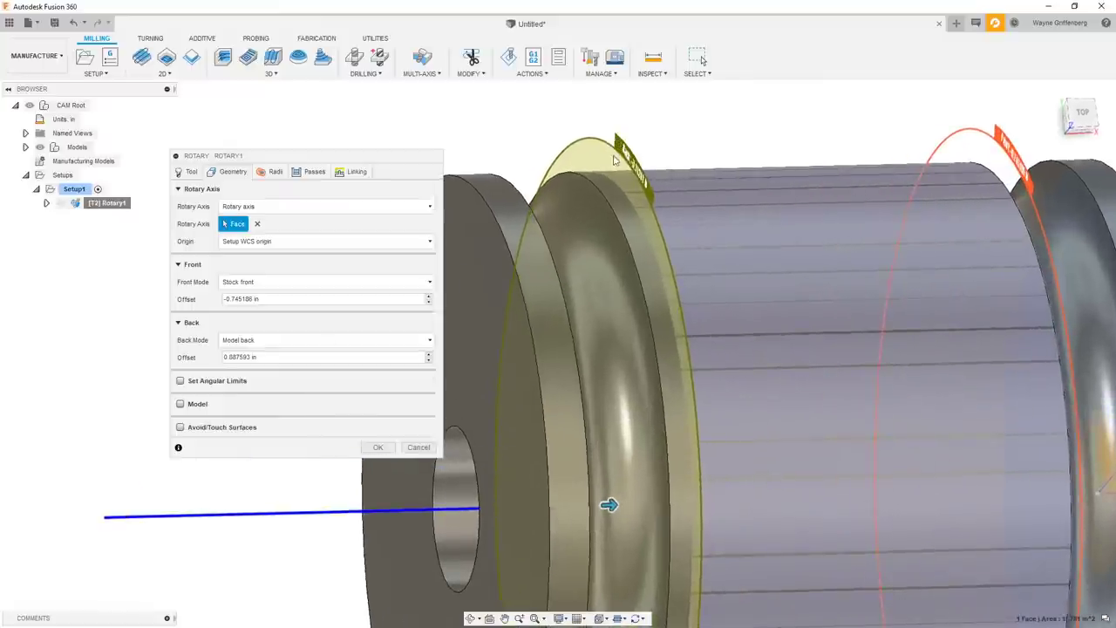
pyautogui.moveTo(609, 146); pyautogui.dragTo(569, 146)
pyautogui.click(229, 358)
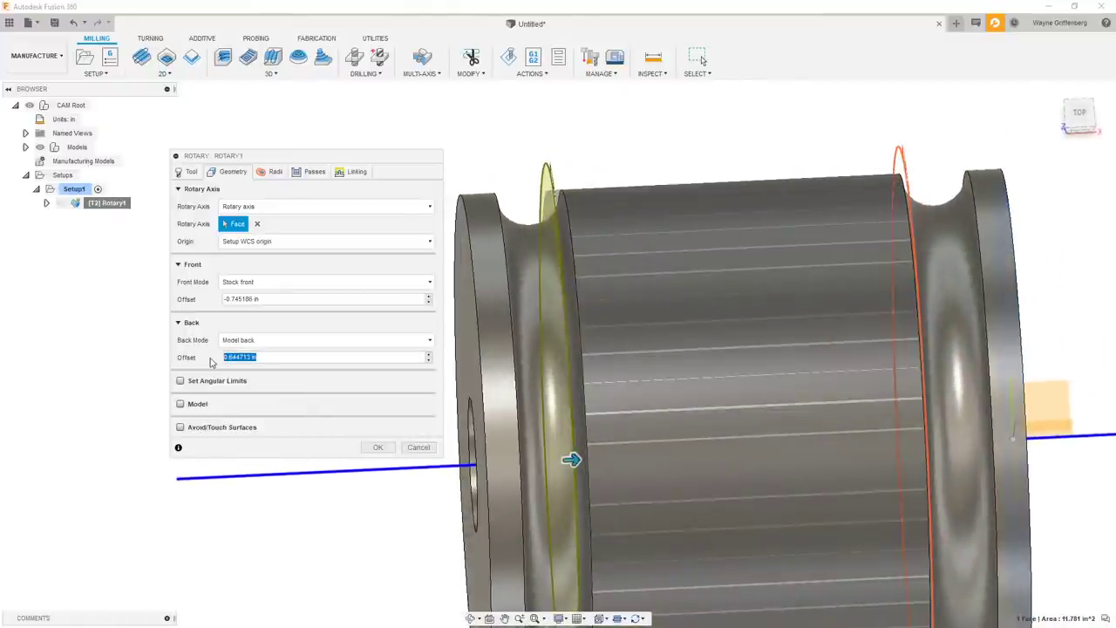
pyautogui.write('5')
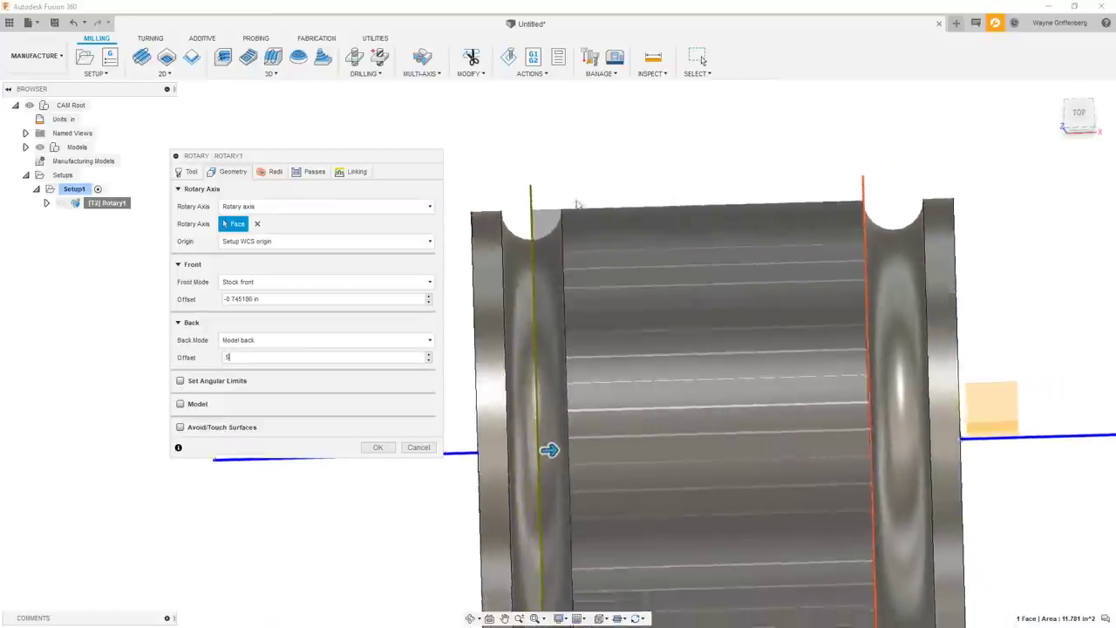
pyautogui.click(235, 357)
pyautogui.write('0')
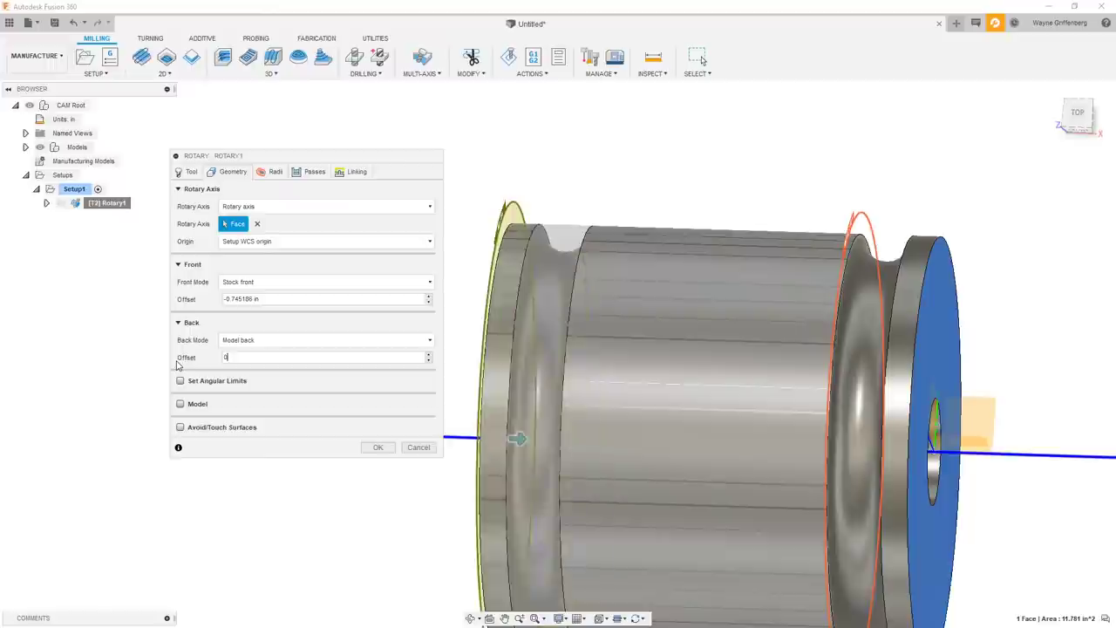
# - Replace the -0.745186 in Front Offset with 0
pyautogui.click(262, 299)
pyautogui.write('0')
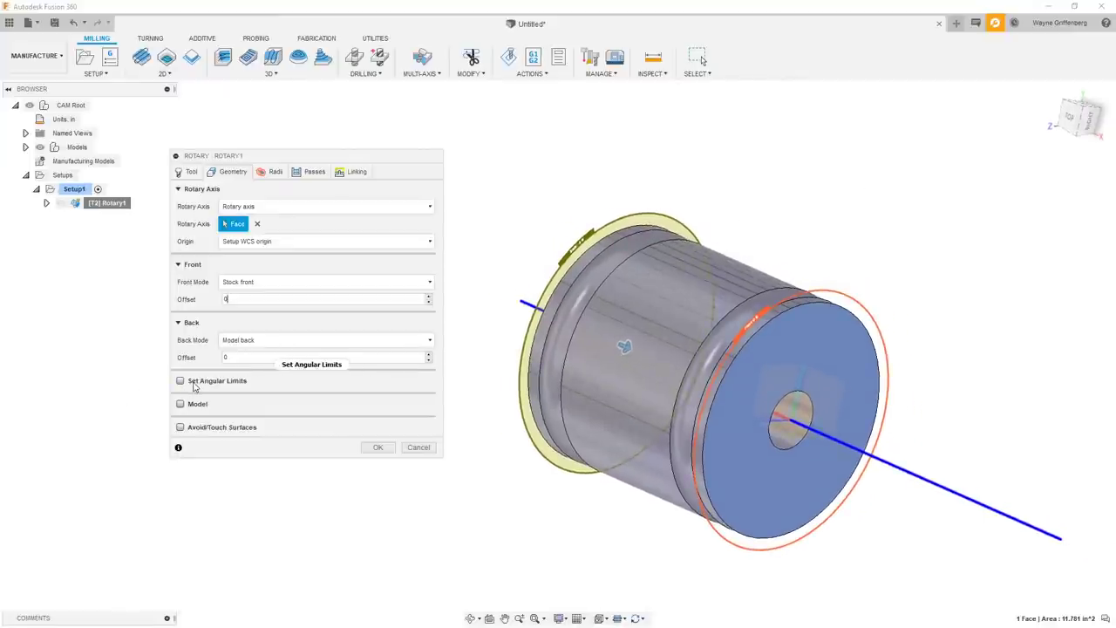
pyautogui.moveTo(194, 387)
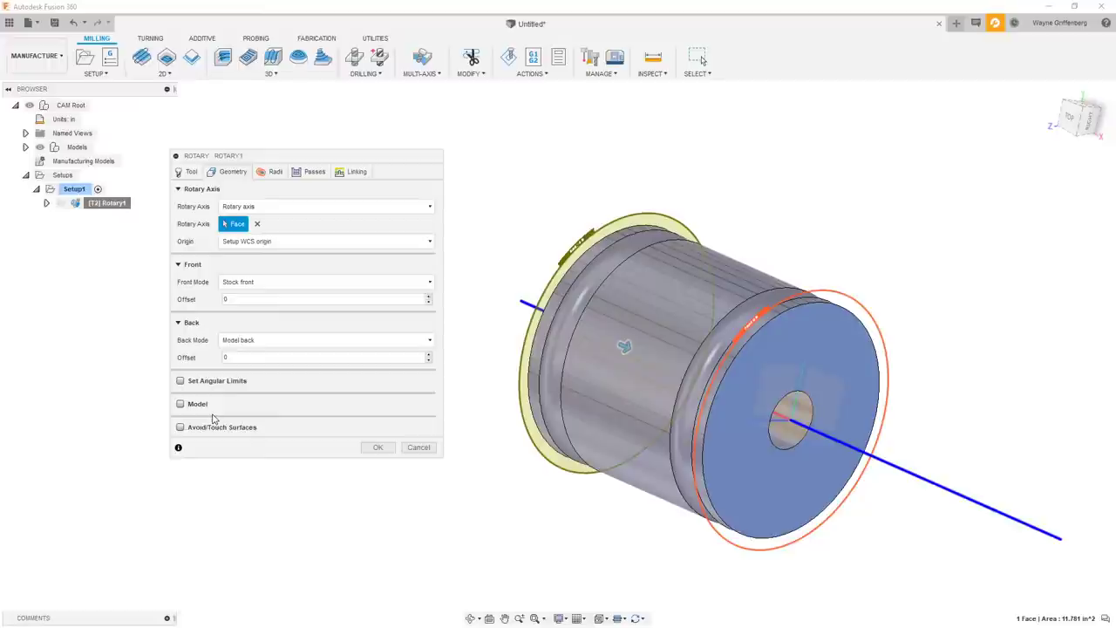
pyautogui.click(180, 404)
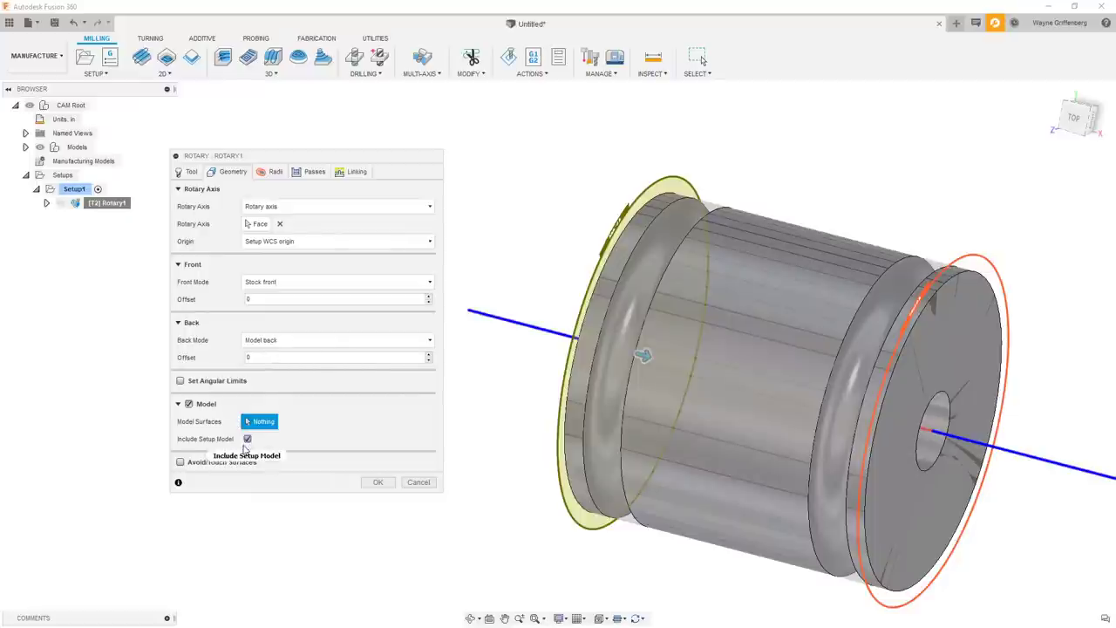
pyautogui.click(246, 441)
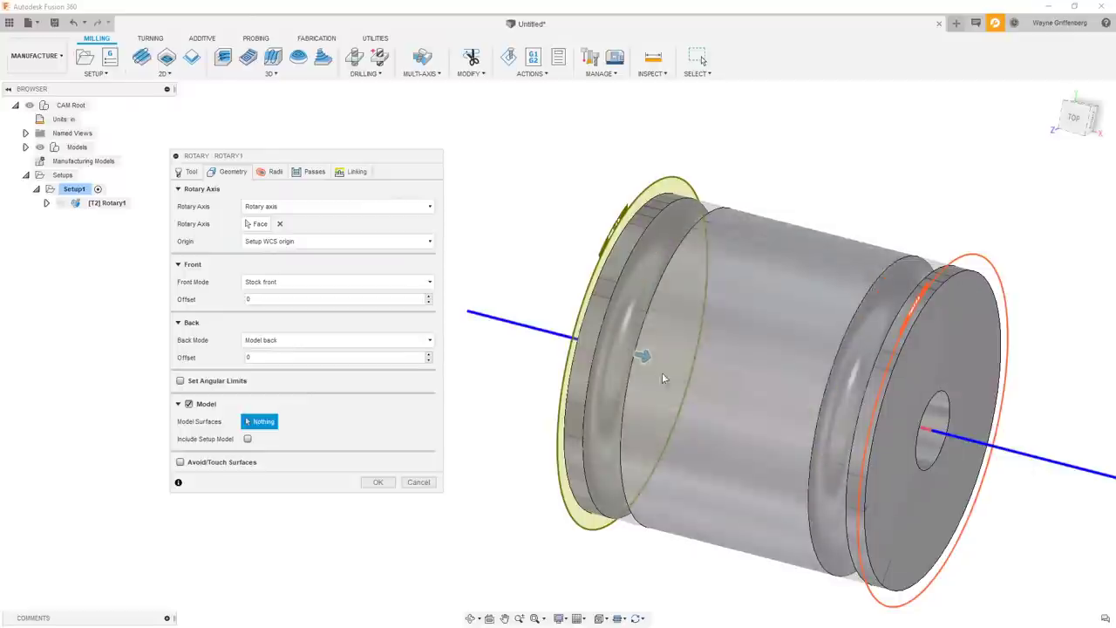
pyautogui.click(188, 404)
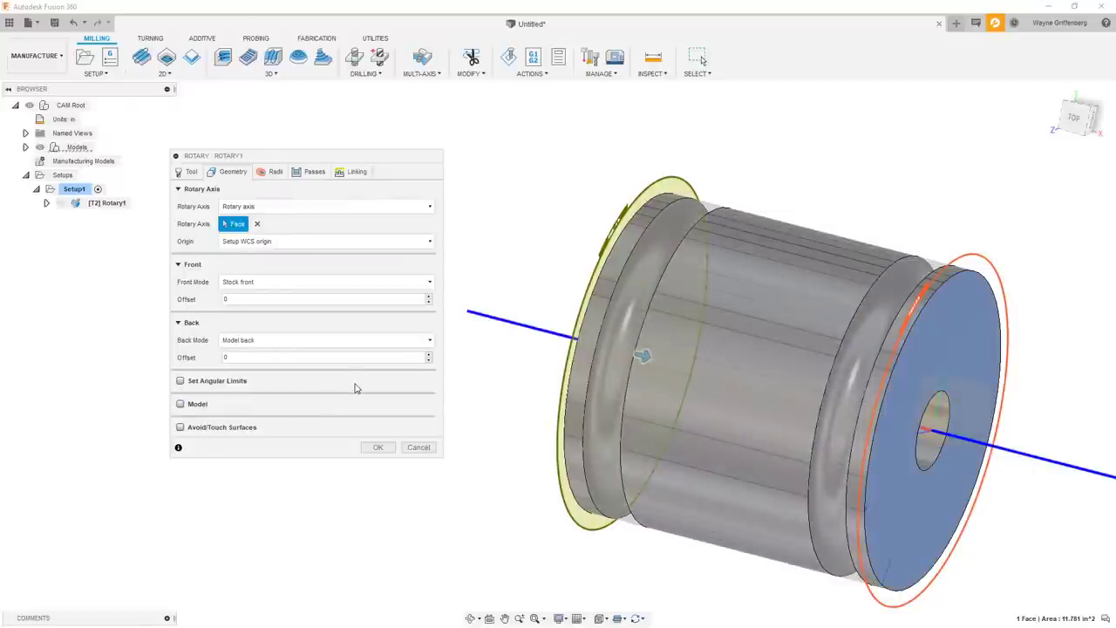
pyautogui.click(180, 427)
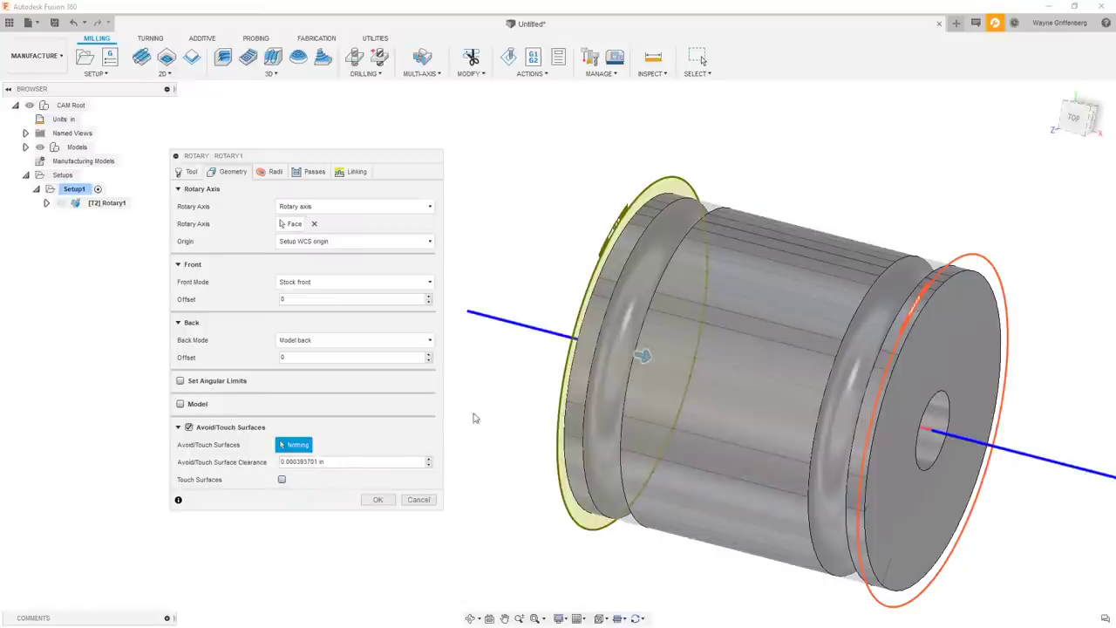
pyautogui.scroll(6, 621, 349)
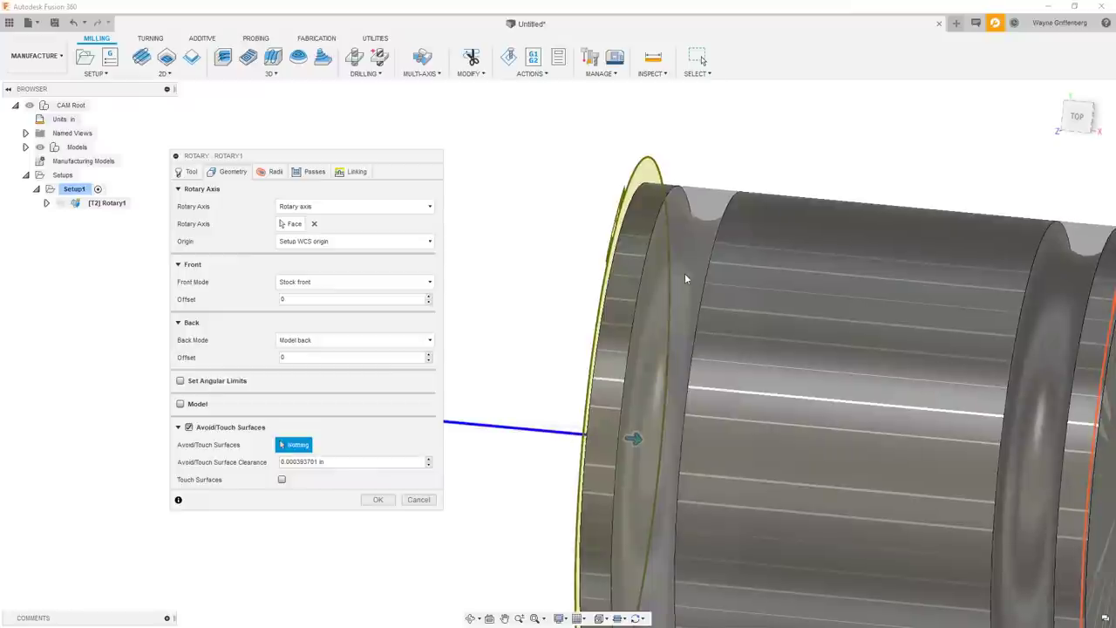
pyautogui.click(685, 273)
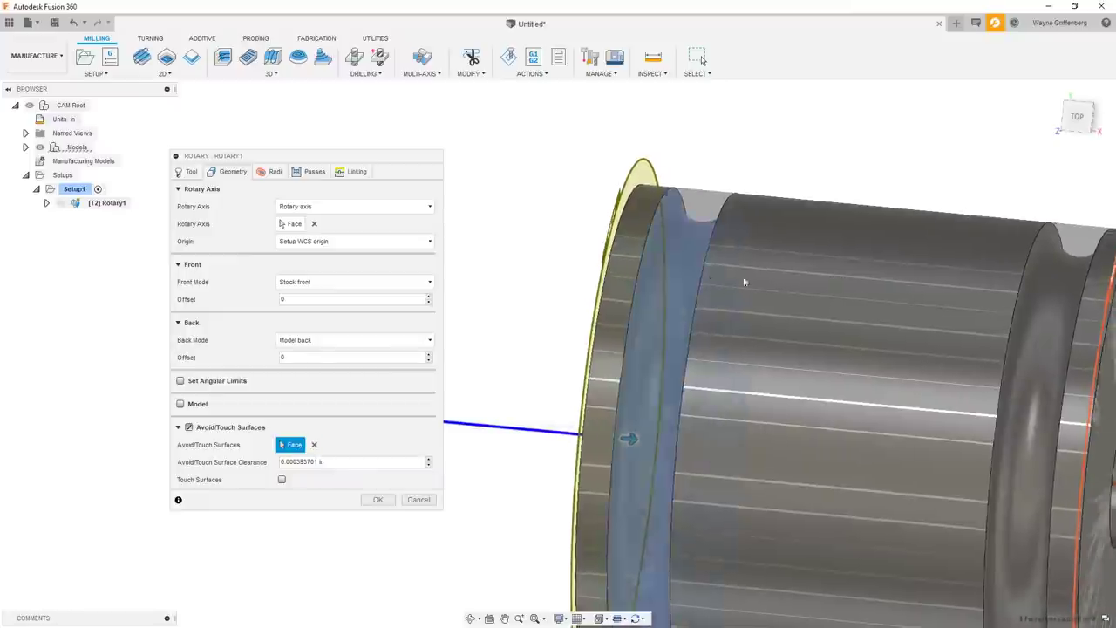
pyautogui.moveTo(685, 273); pyautogui.dragTo(571, 301, button='middle')
pyautogui.click(875, 318)
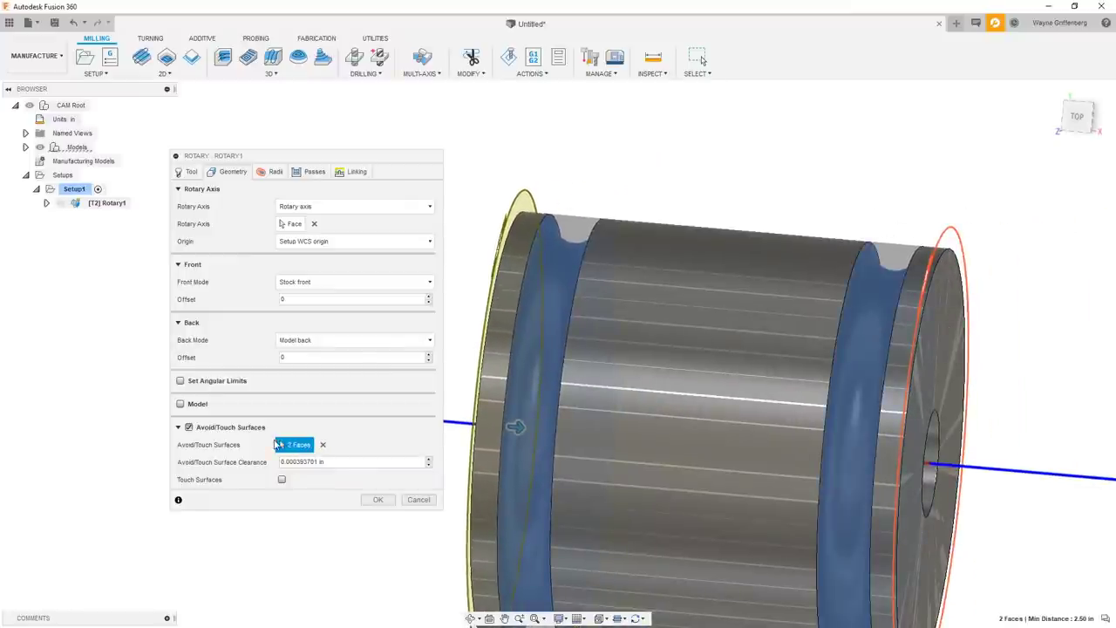
pyautogui.moveTo(283, 480)
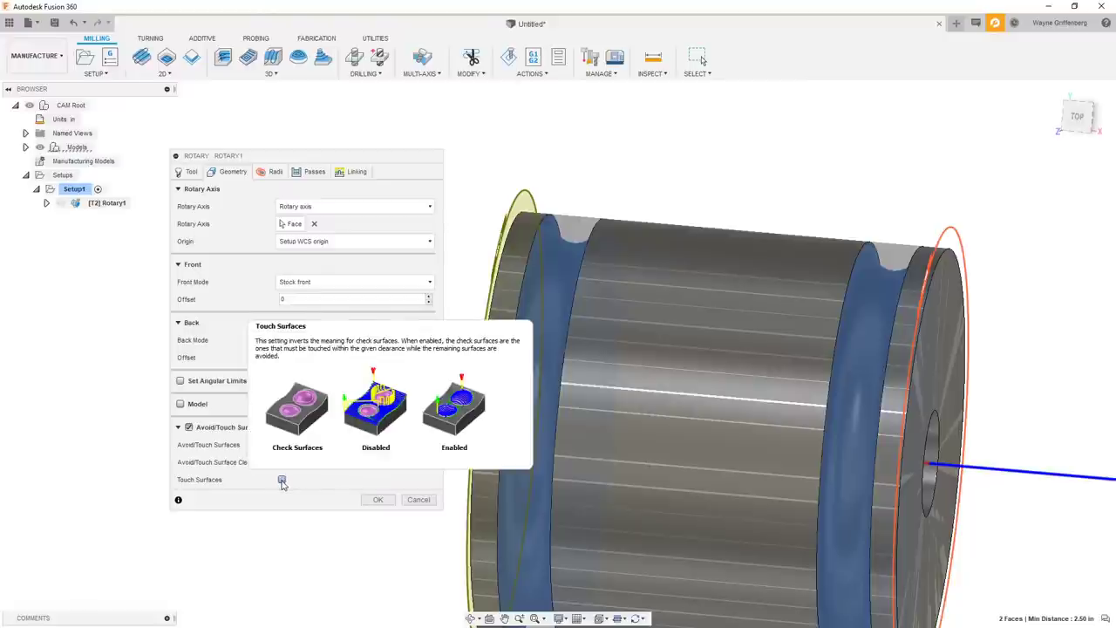
pyautogui.click(282, 479)
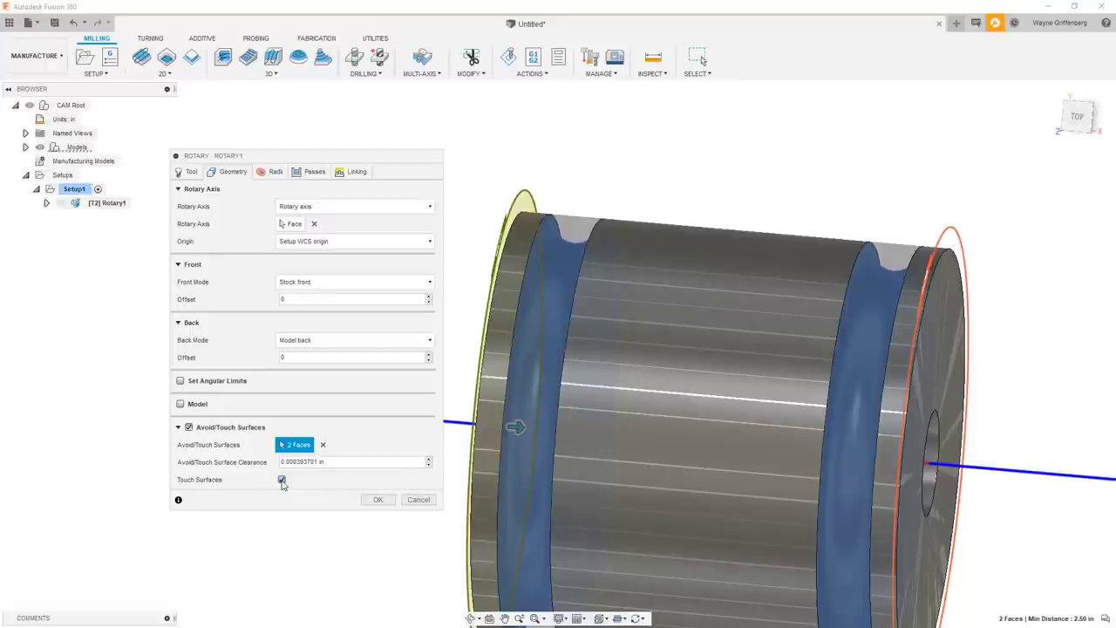
pyautogui.click(192, 427)
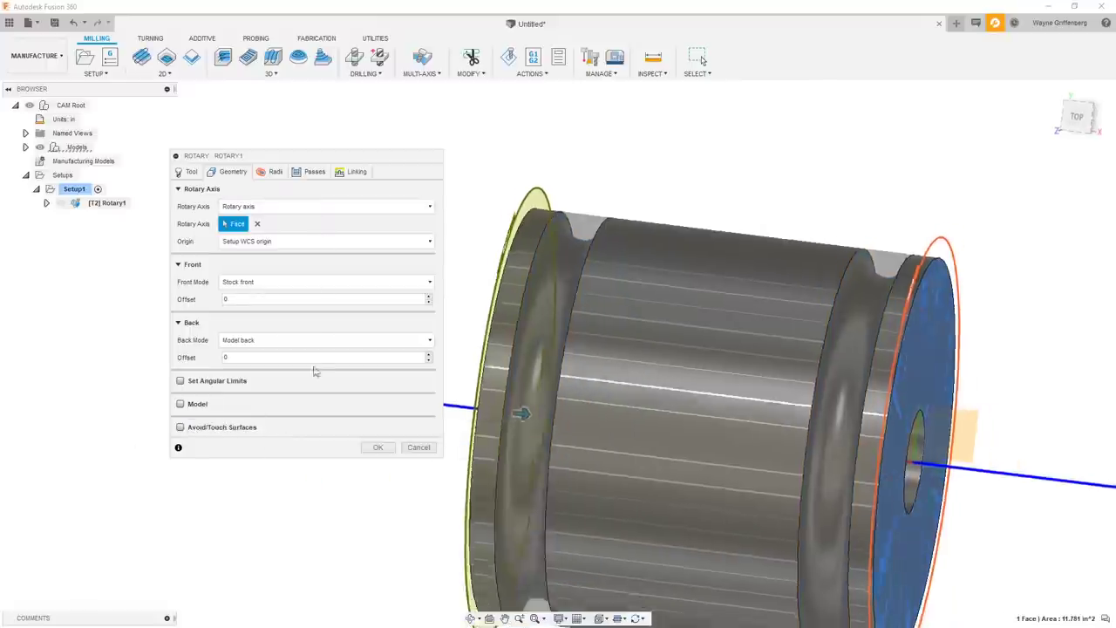
pyautogui.keyDown('shift'); pyautogui.moveTo(558, 245); pyautogui.dragTo(645, 173, button='middle'); pyautogui.keyUp('shift')
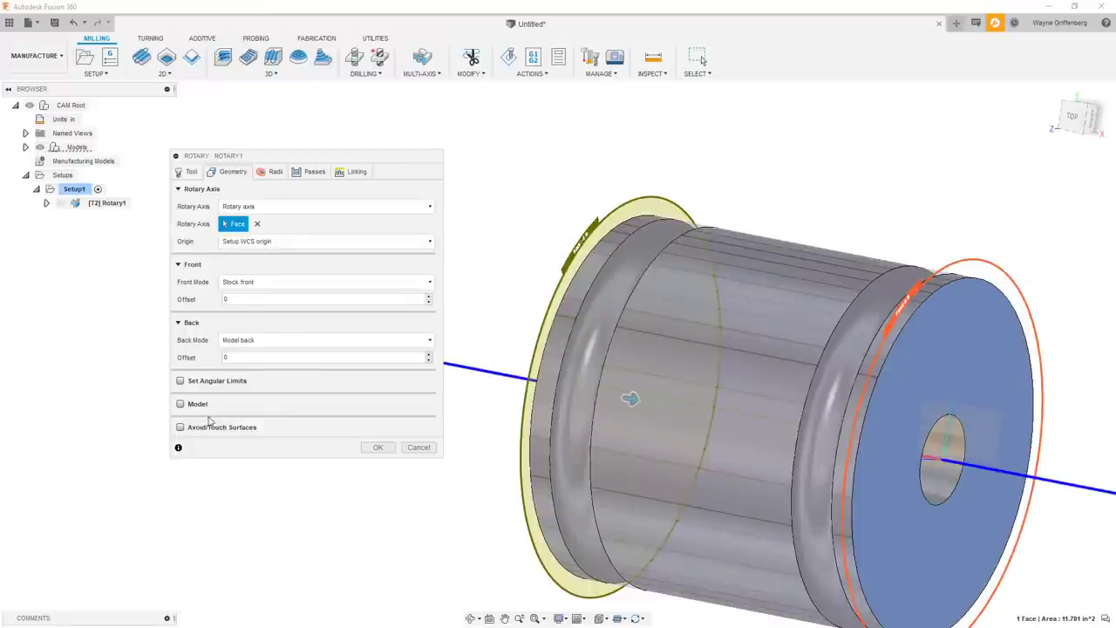
# - Show the Radii settings and keep Outer Radius measured from Stock OD
pyautogui.click(272, 172)
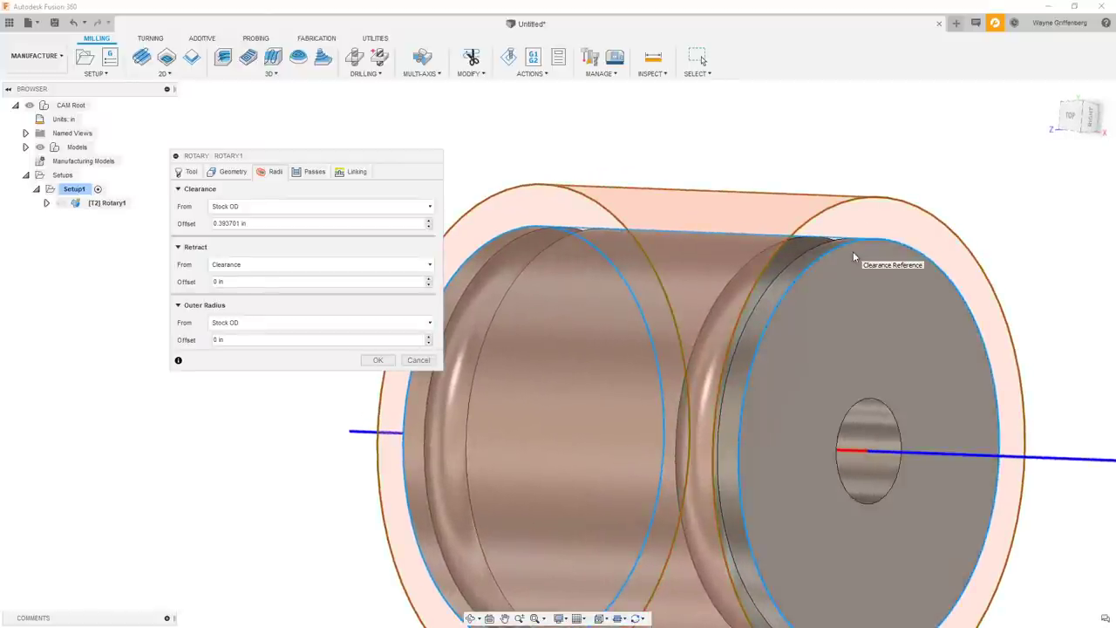
pyautogui.click(254, 331)
pyautogui.click(256, 330)
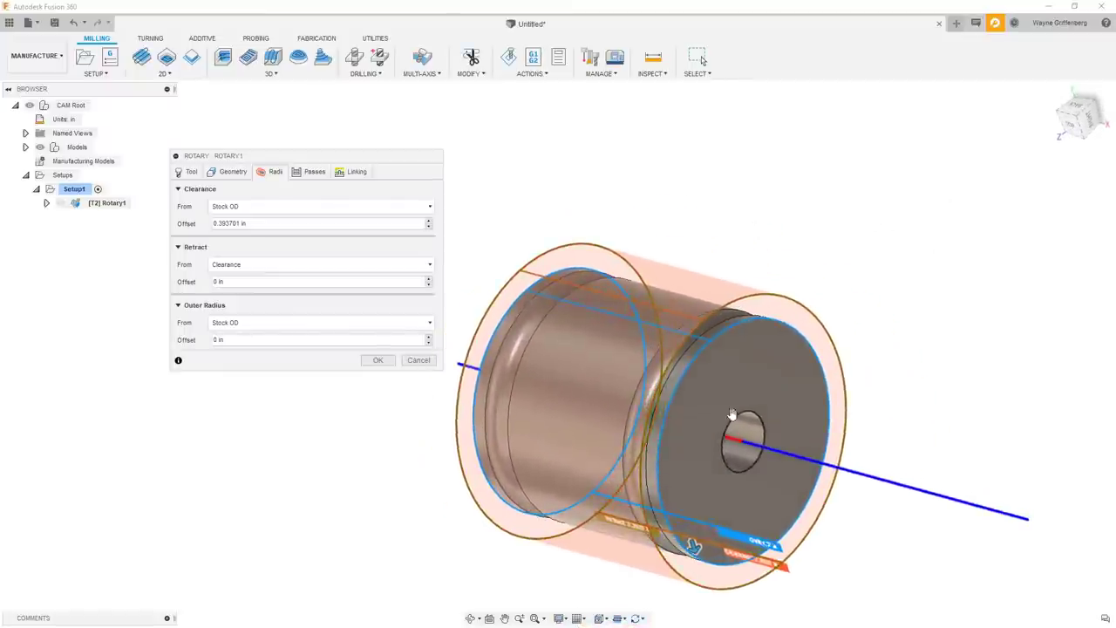
# - Change the Passes tab Stepover from 0.125 in to 1
pyautogui.click(315, 171)
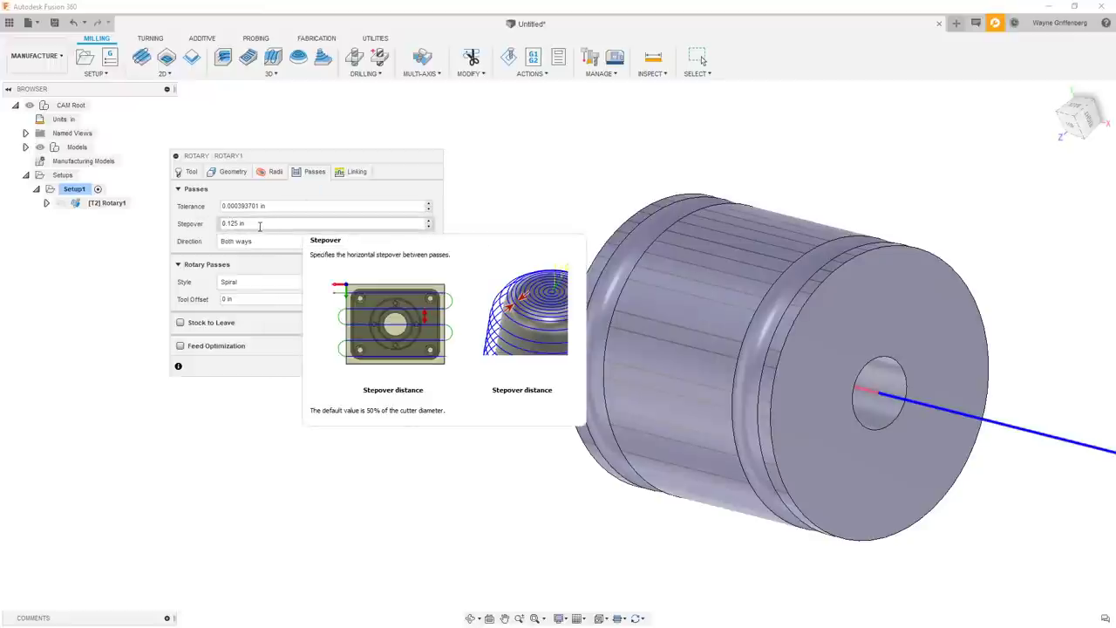
pyautogui.doubleClick(248, 225)
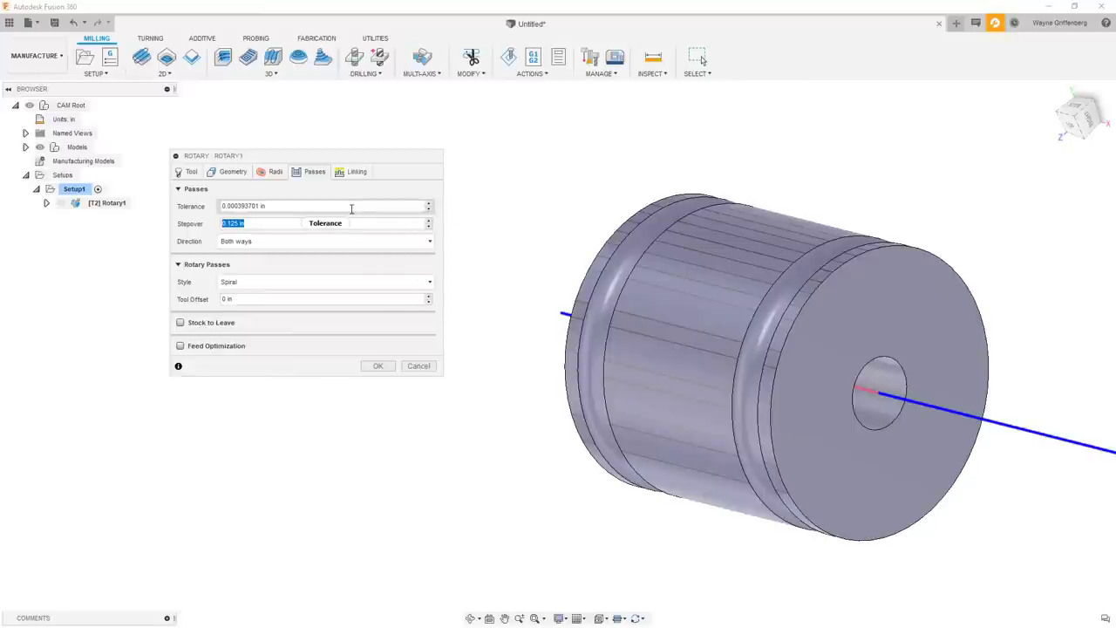
pyautogui.moveTo(352, 208)
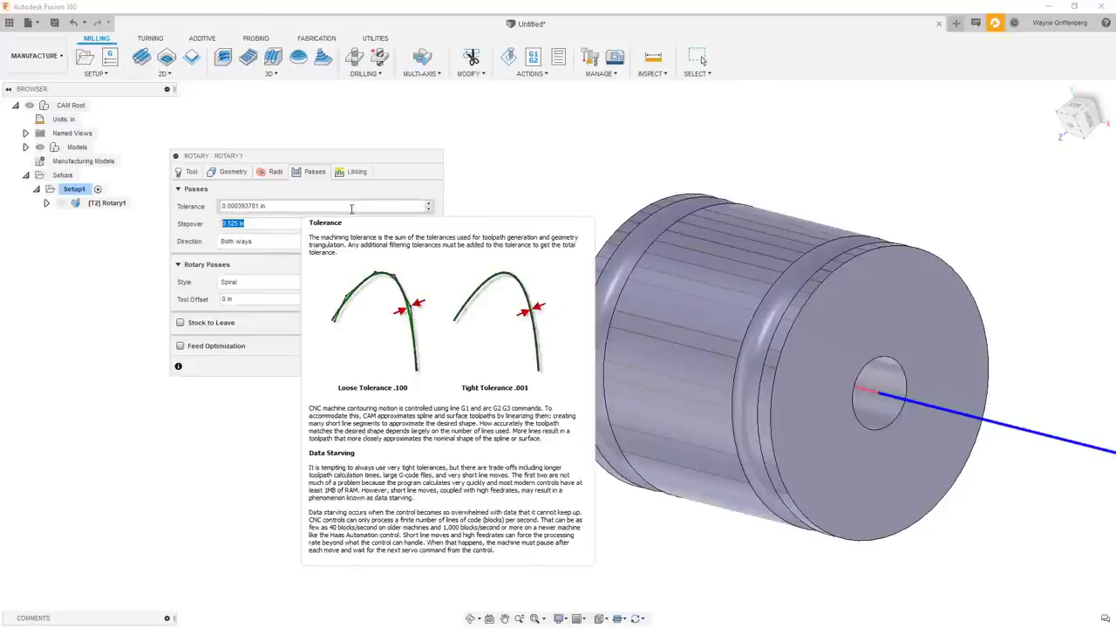
pyautogui.press('BackSpace')
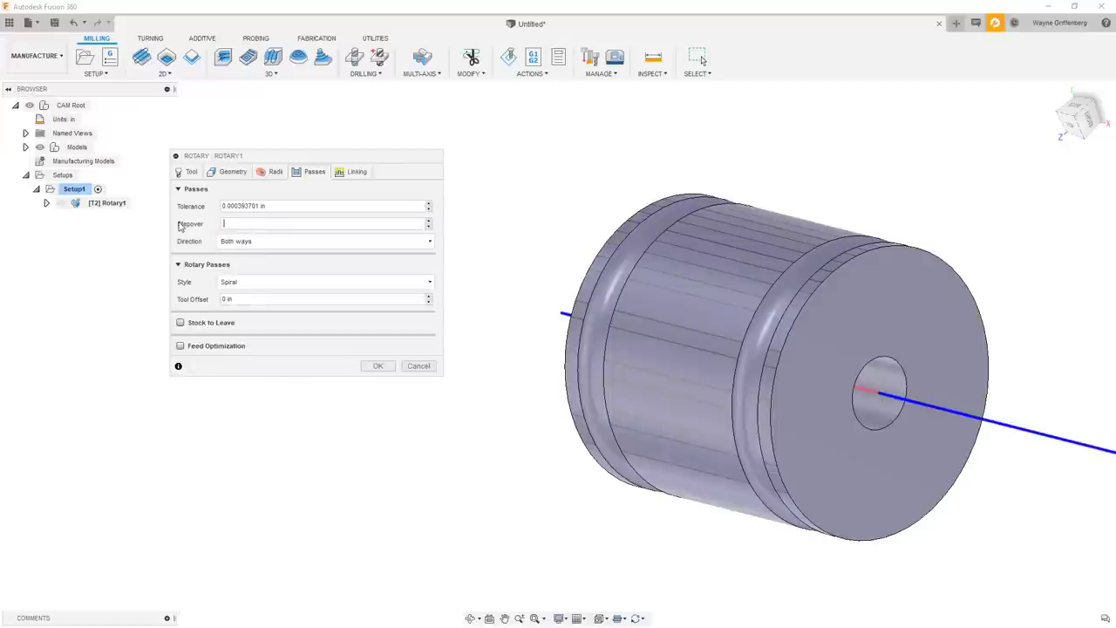
pyautogui.write('1')
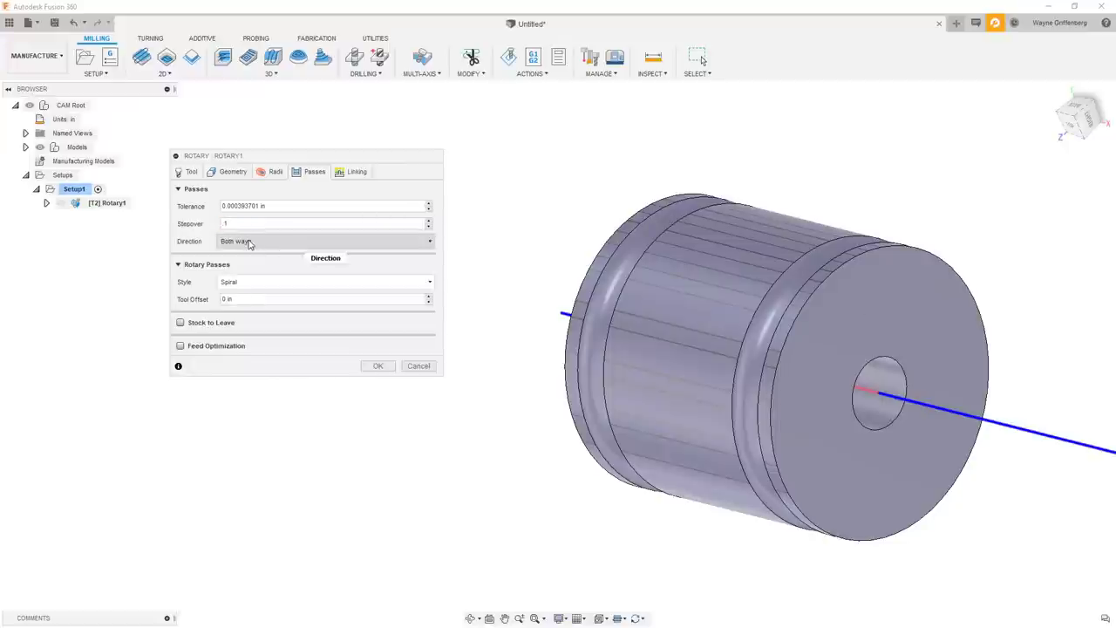
pyautogui.moveTo(249, 243)
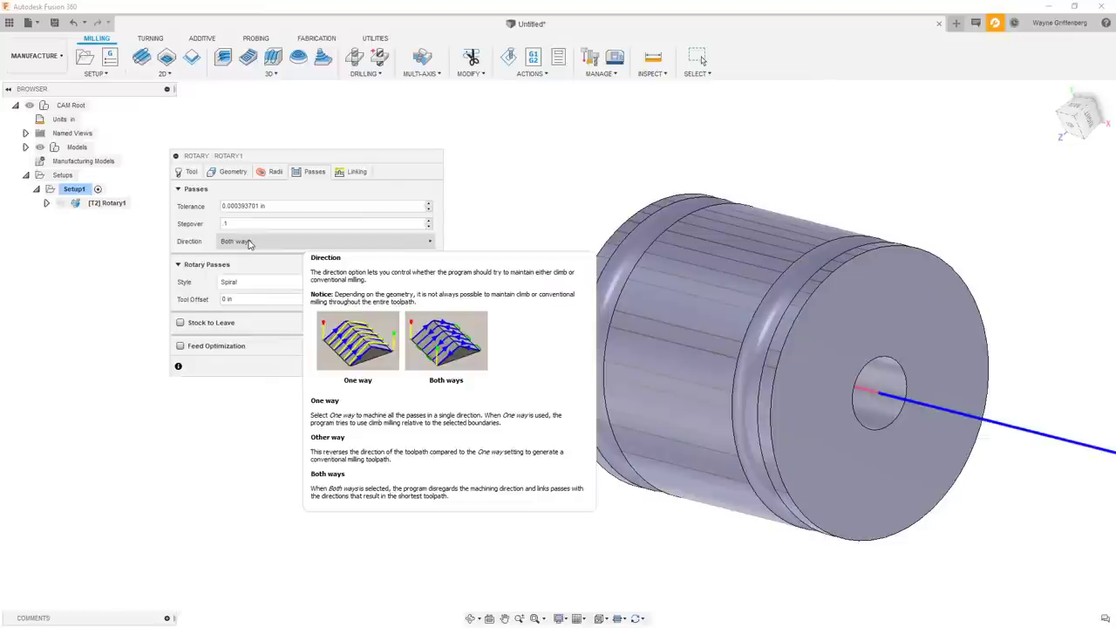
pyautogui.click(247, 243)
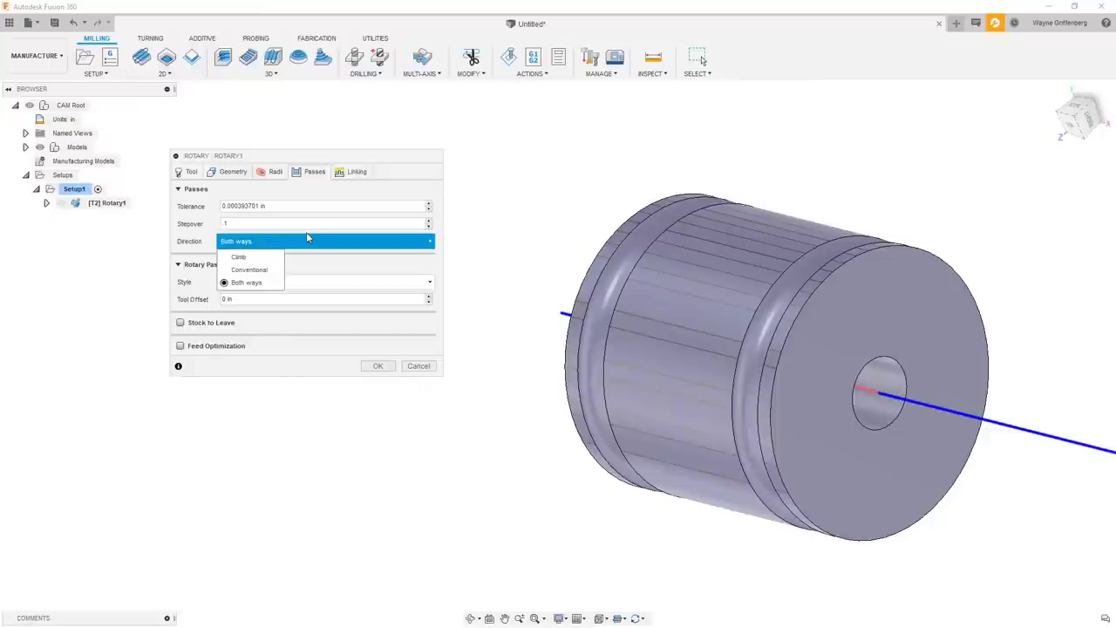
# - Keep Both ways direction and switch the pass style to Line, then to Circular
pyautogui.click(353, 259)
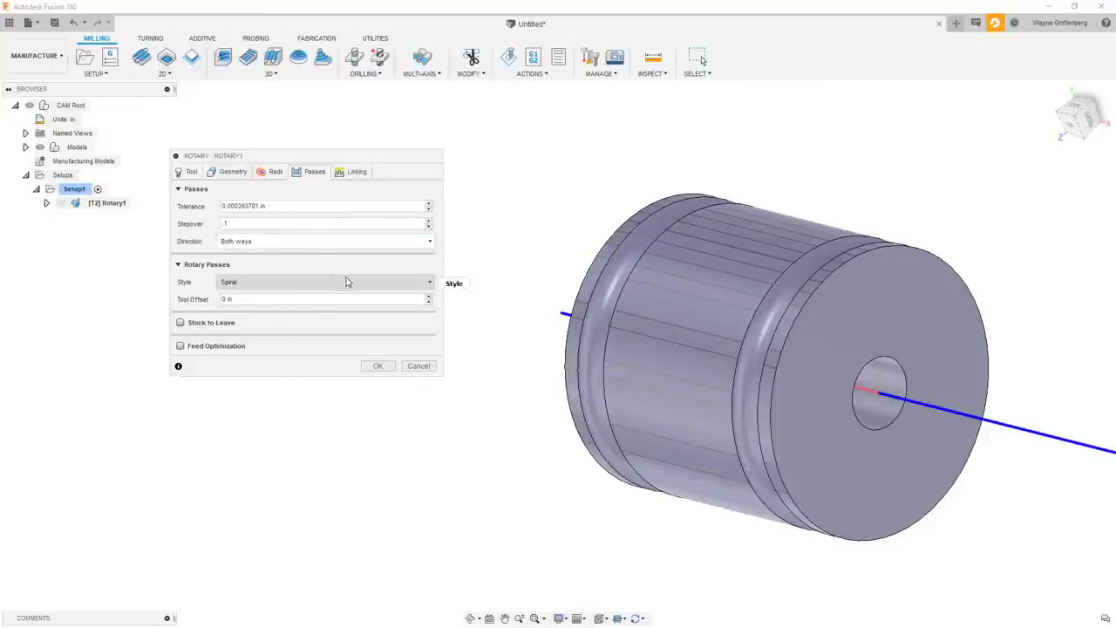
pyautogui.moveTo(357, 281)
pyautogui.moveTo(280, 288)
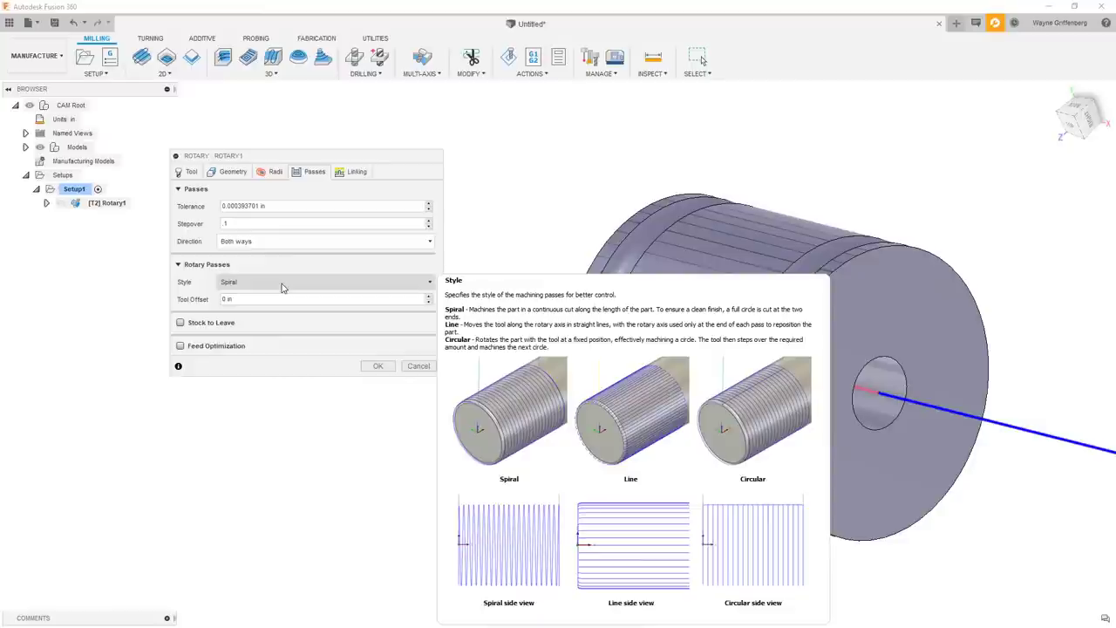
pyautogui.click(281, 288)
pyautogui.click(254, 312)
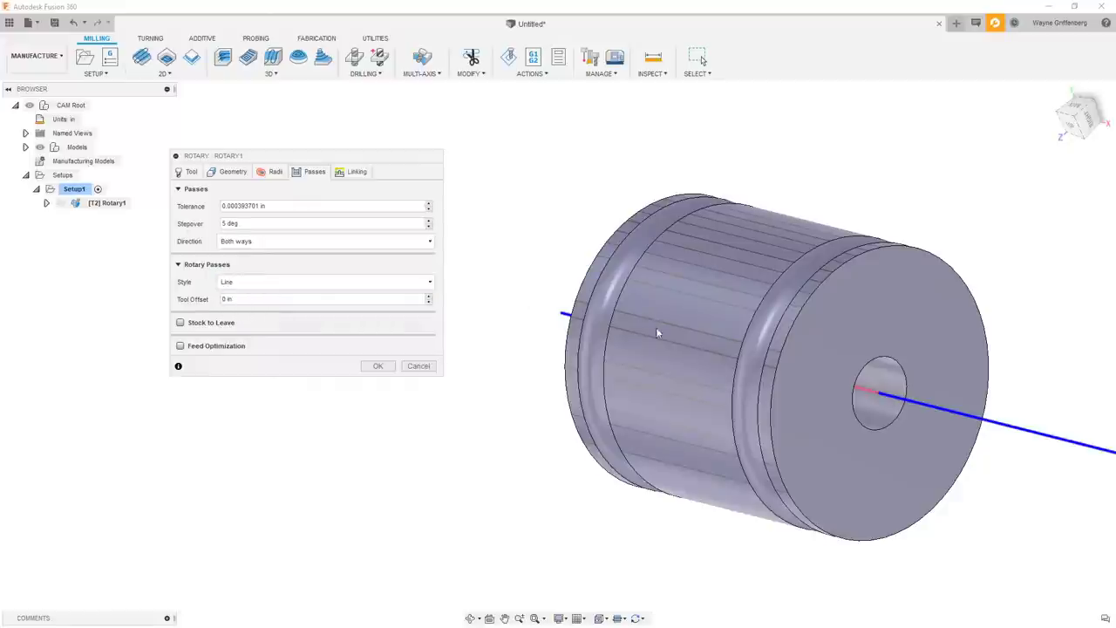
pyautogui.click(248, 224)
pyautogui.click(286, 283)
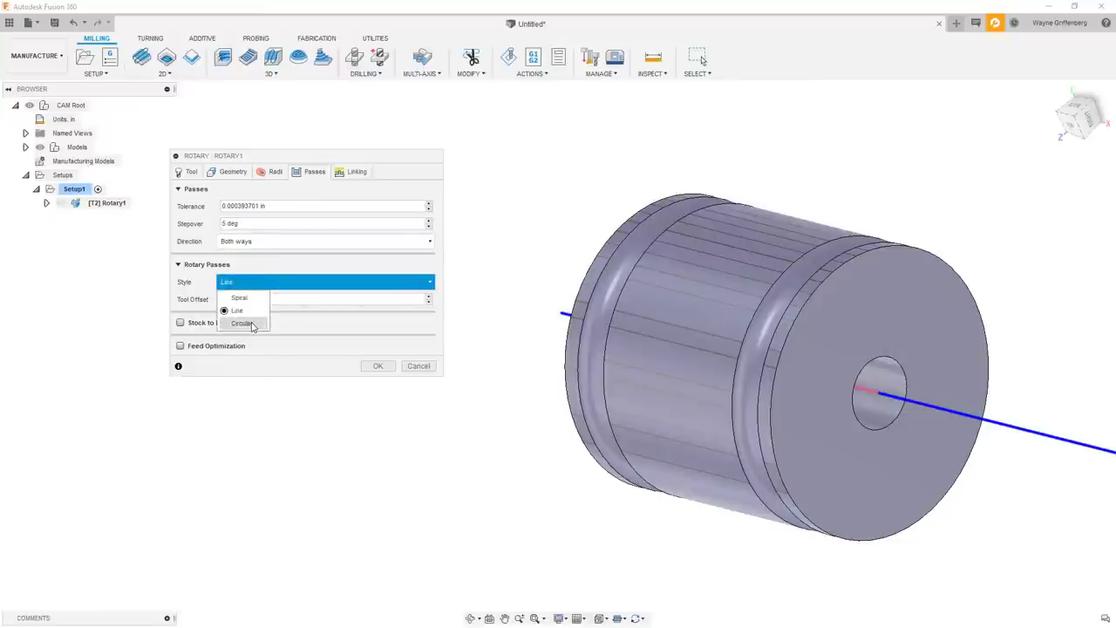
pyautogui.click(244, 323)
pyautogui.moveTo(245, 289)
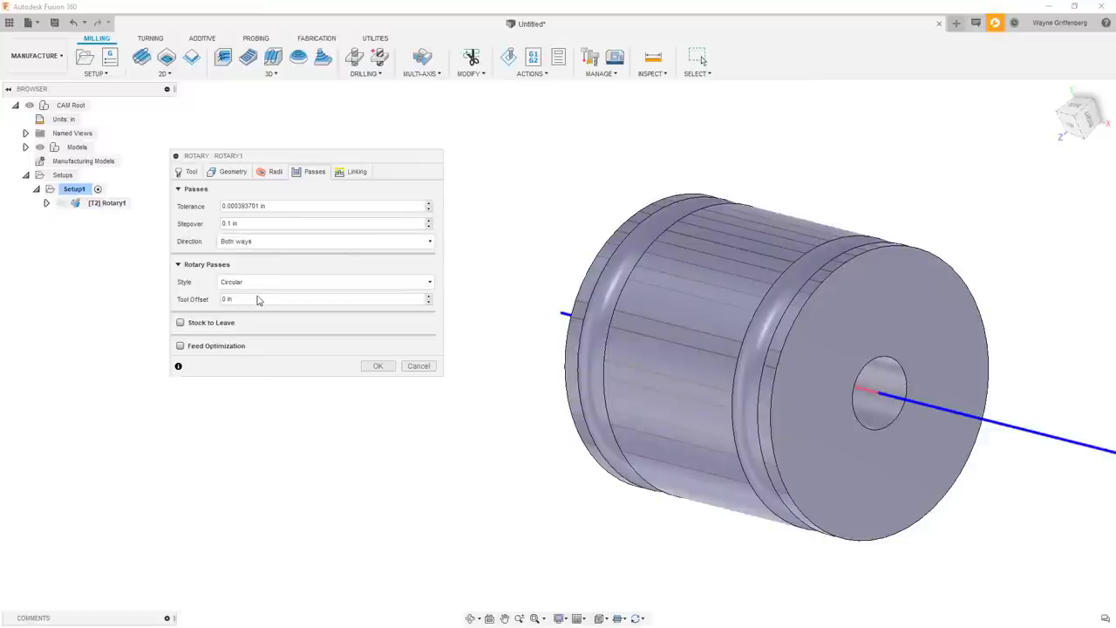
# - Return the pass style to Spiral and set Tool Offset to .25
pyautogui.click(243, 282)
pyautogui.click(256, 299)
pyautogui.doubleClick(256, 300)
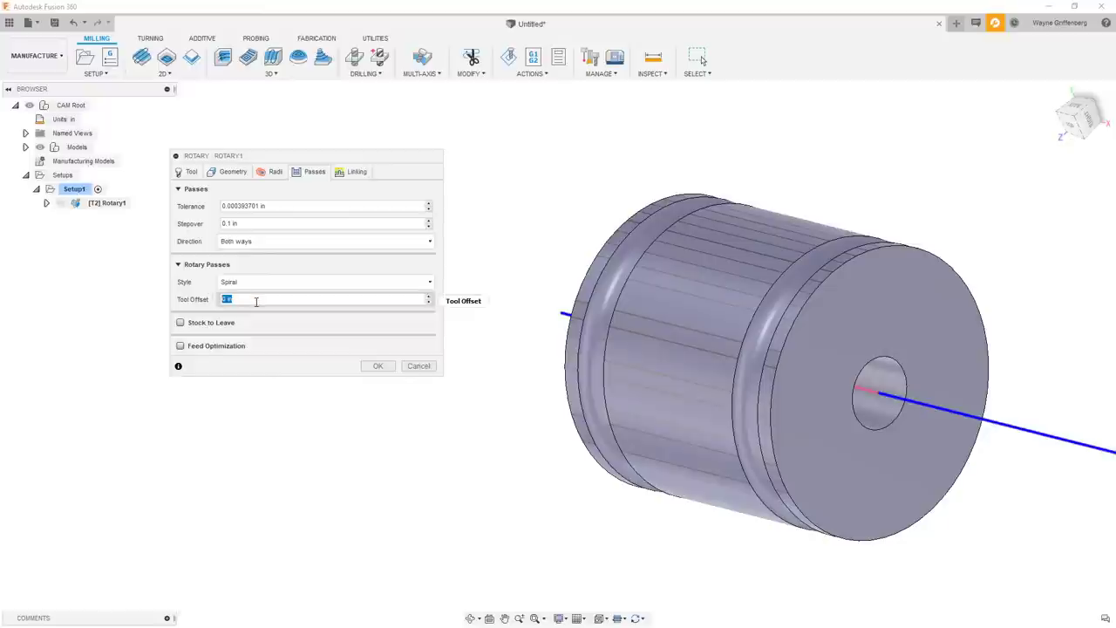
pyautogui.moveTo(256, 301)
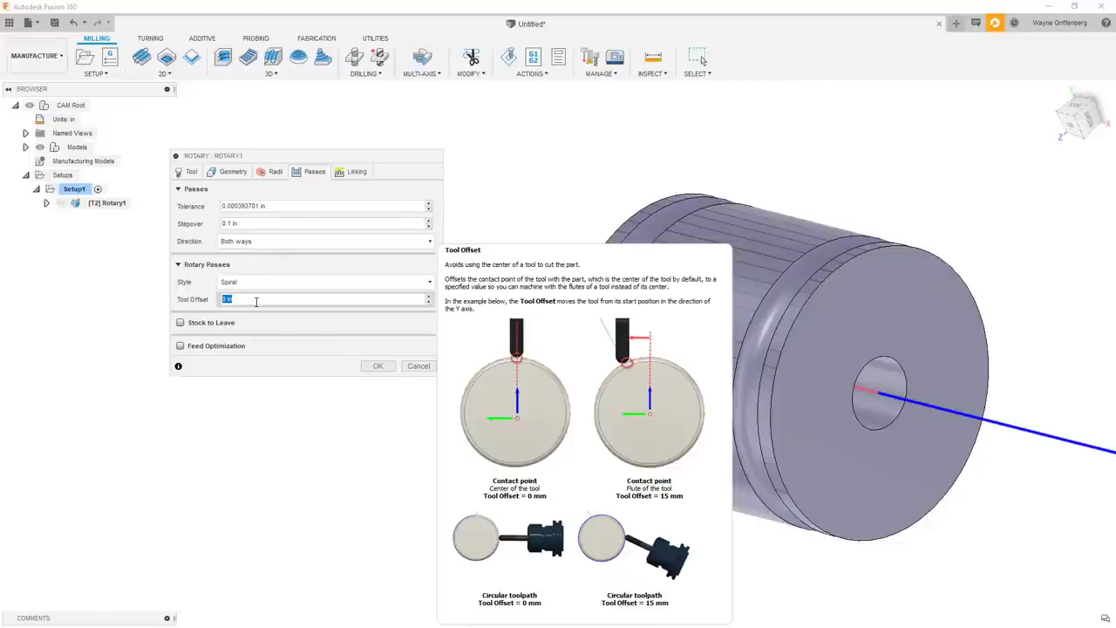
pyautogui.click(255, 300)
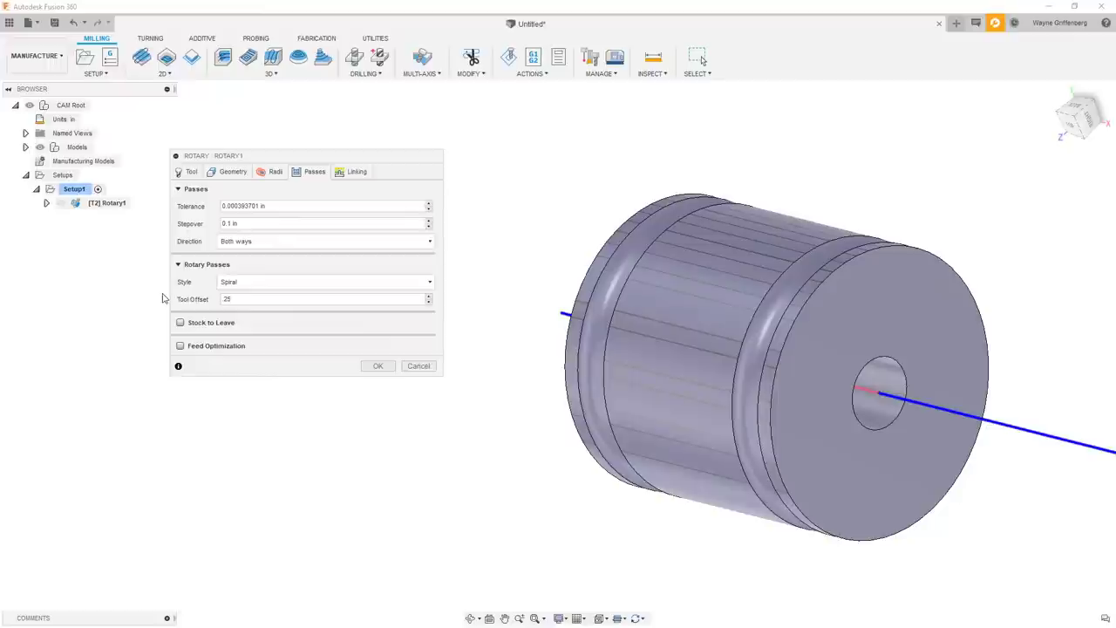
pyautogui.click(260, 300)
# - Turn on Stock to Leave, giving 0.004 in radial and axial stock
pyautogui.click(180, 322)
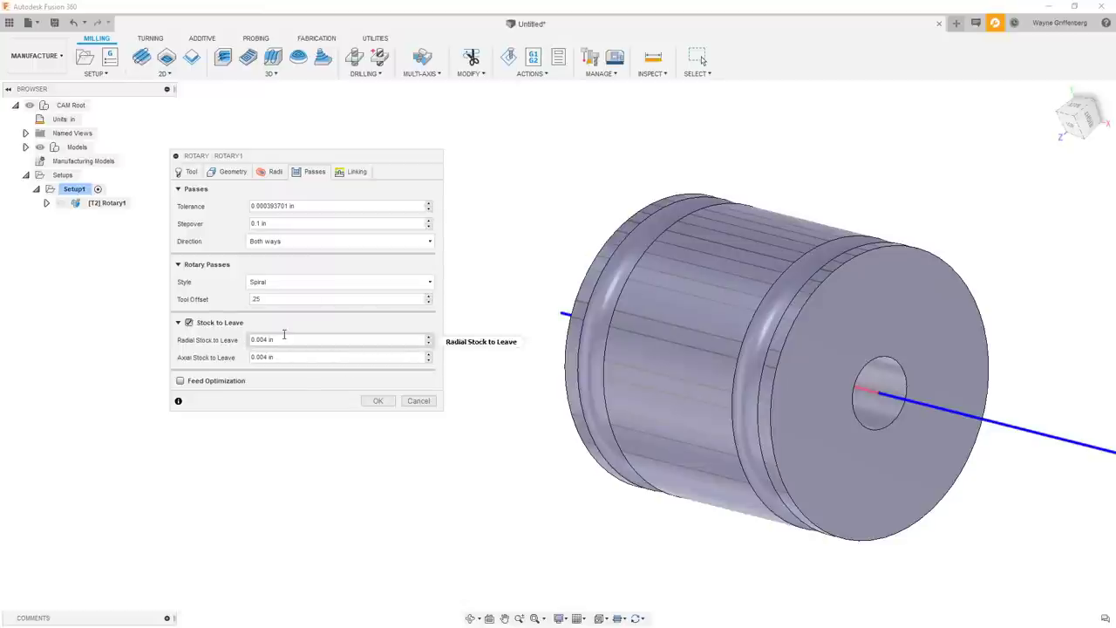
pyautogui.moveTo(275, 296)
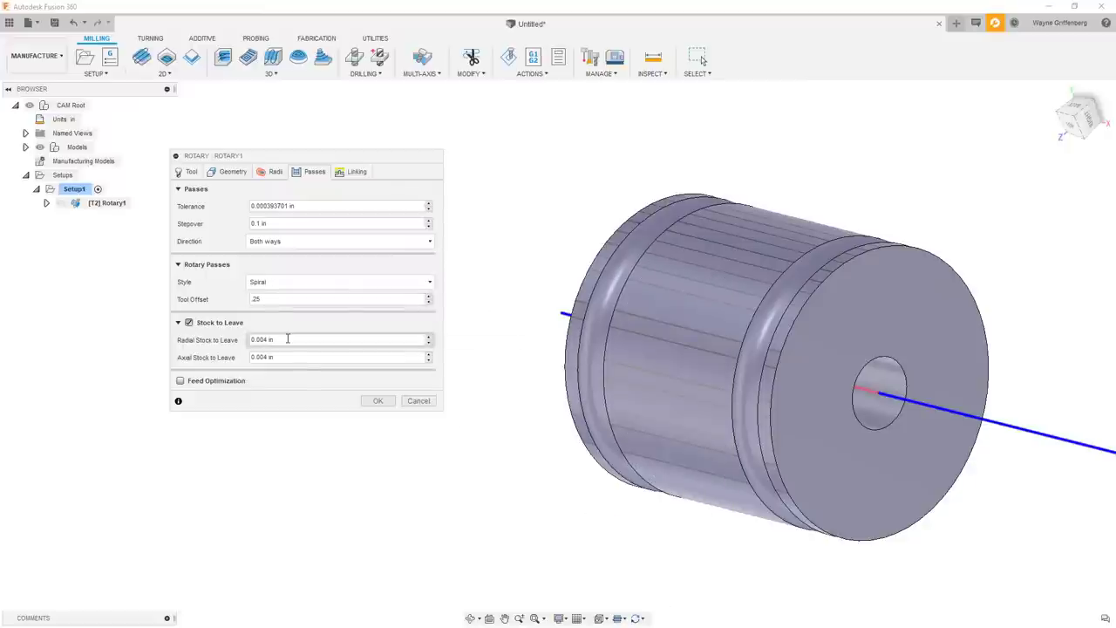
pyautogui.moveTo(287, 338)
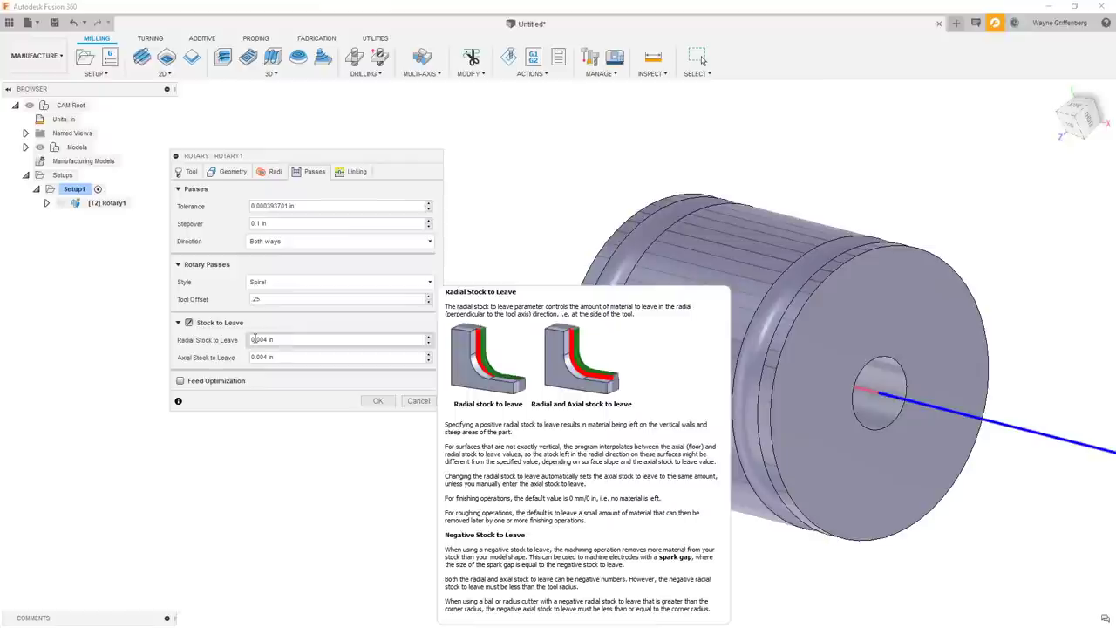
# - Untick Stock to Leave, toggle Feed Optimization on and back off, and show Linking settings
pyautogui.click(189, 322)
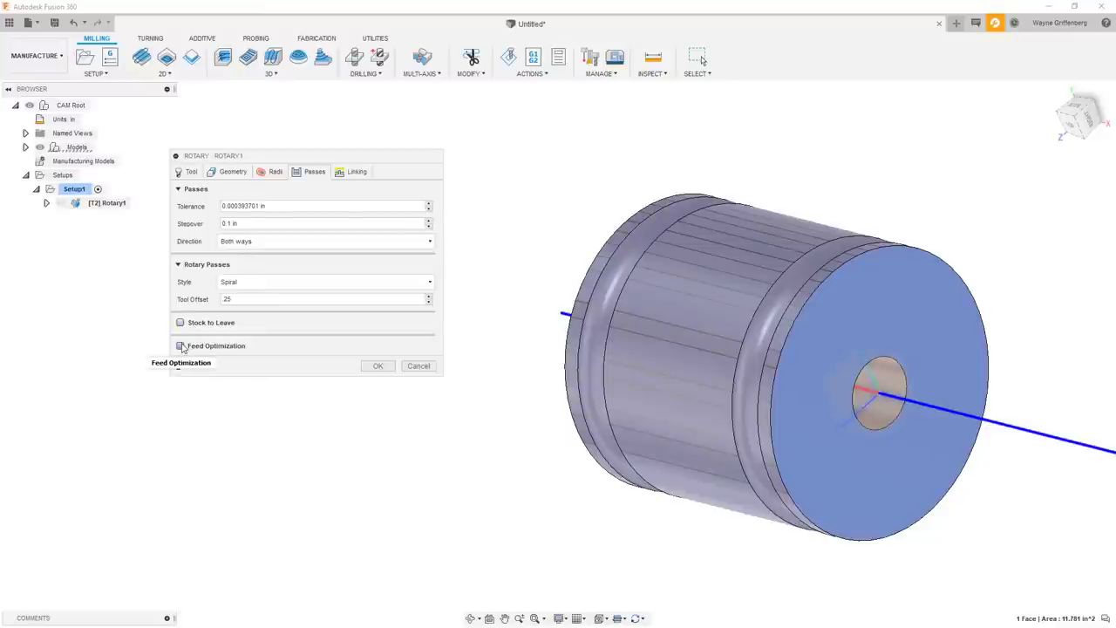
pyautogui.click(181, 346)
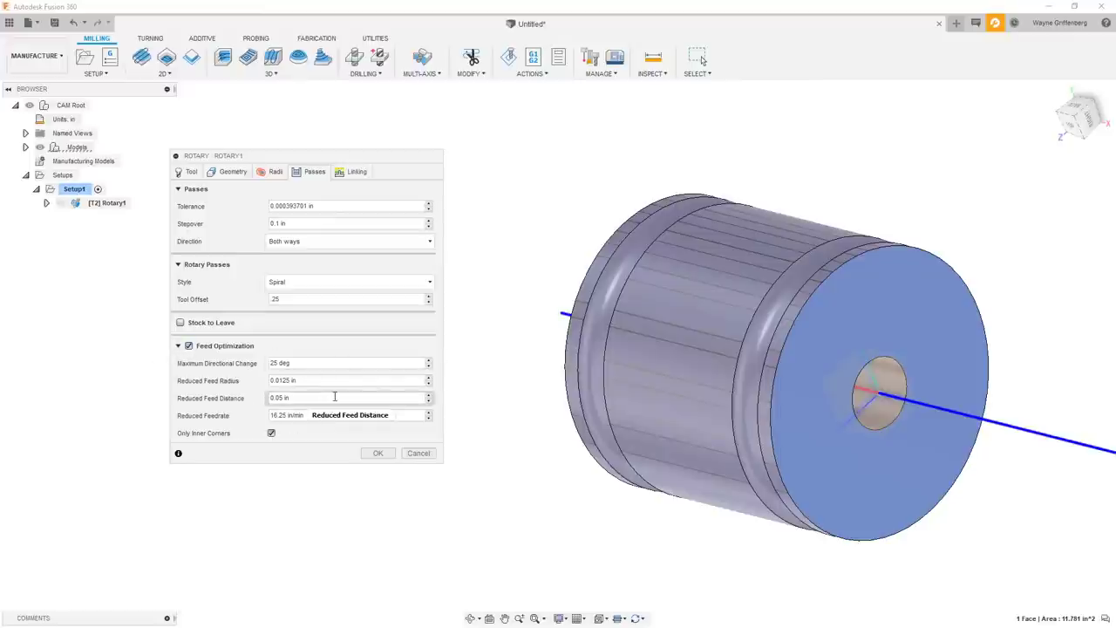
pyautogui.click(189, 346)
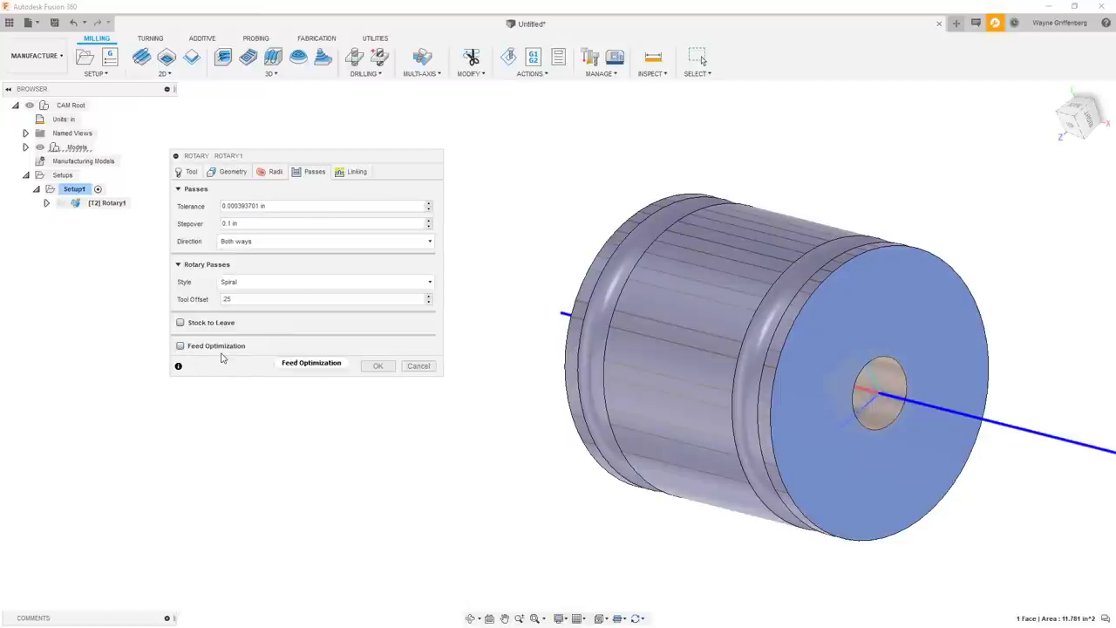
pyautogui.click(353, 178)
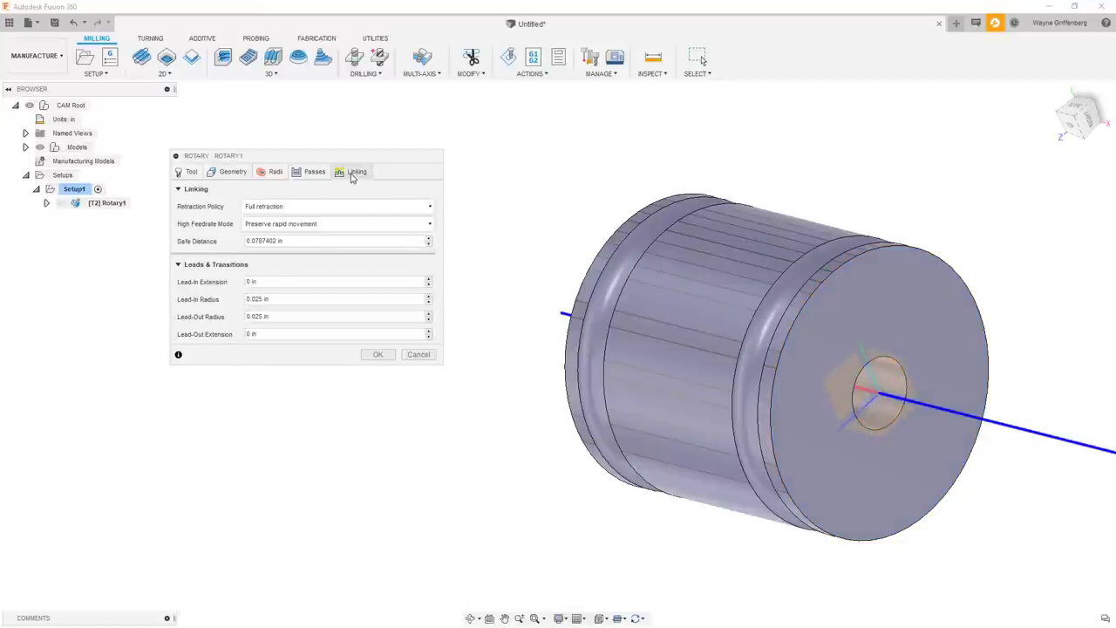
pyautogui.moveTo(294, 205)
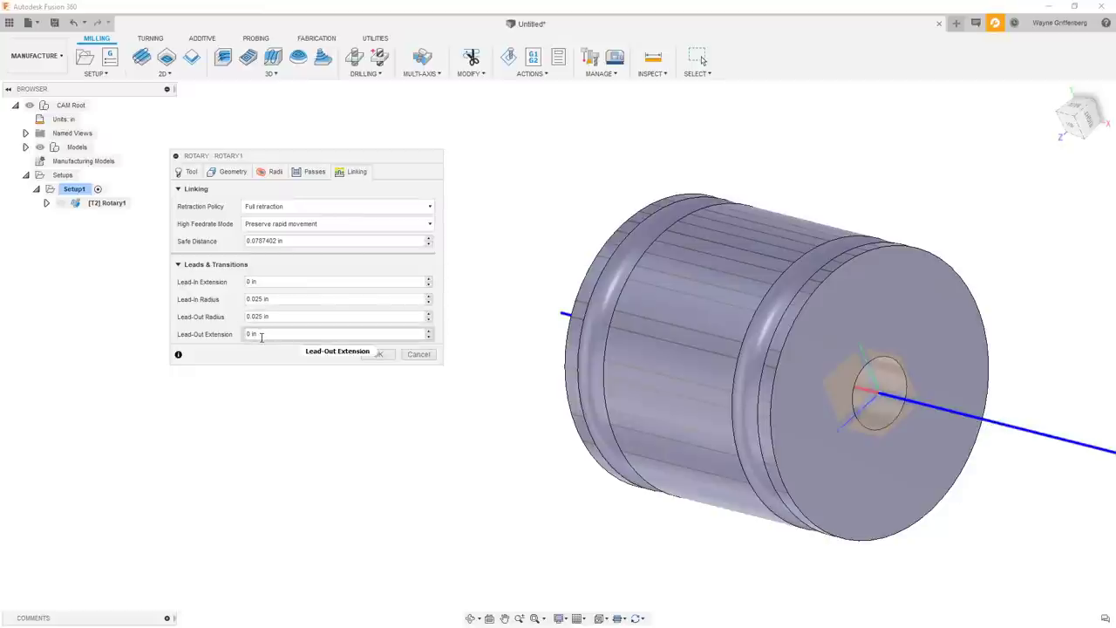
# - Accept the Rotary settings to generate the spiral toolpath and view it from Home
pyautogui.click(377, 356)
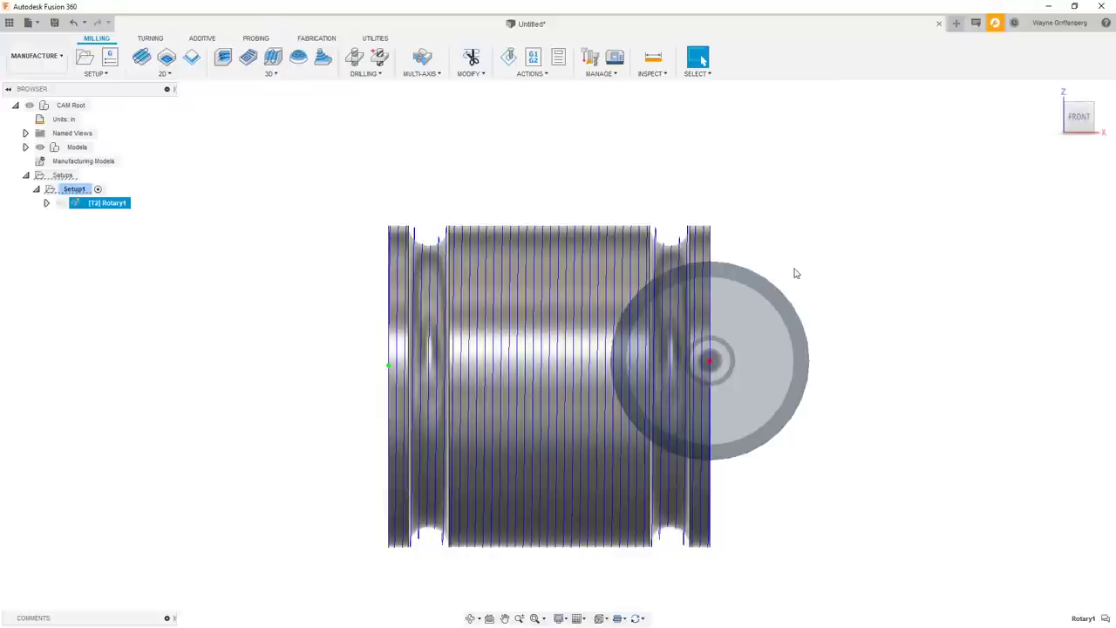
pyautogui.press('F6')
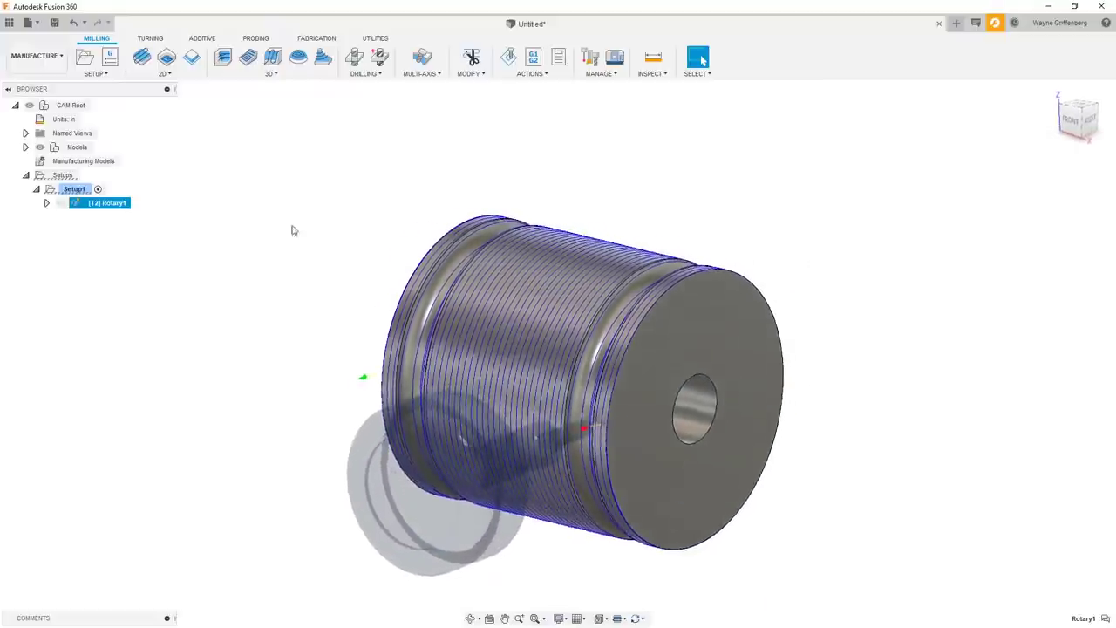
# - Simulate and play back the Rotary1 toolpath, then exit the simulation
pyautogui.click(509, 60)
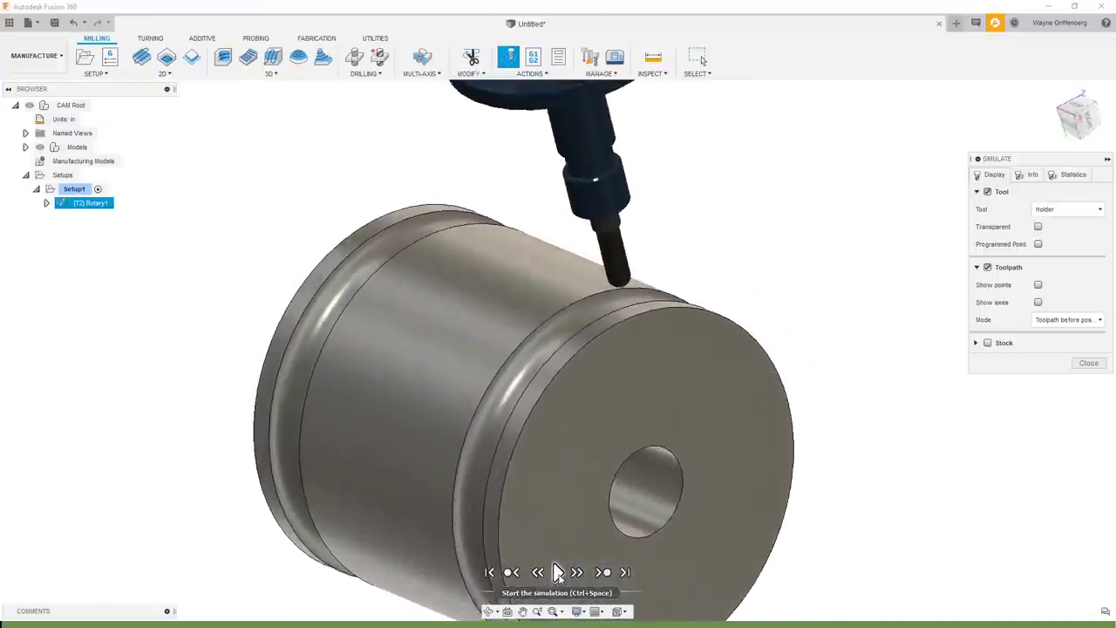
pyautogui.click(561, 577)
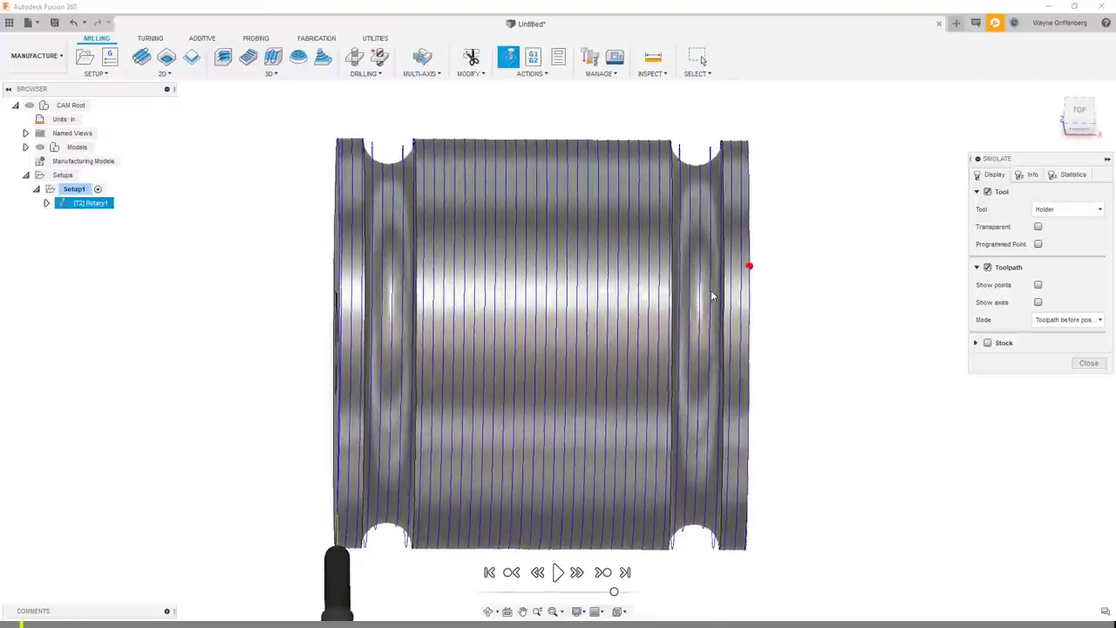
pyautogui.rightClick(88, 208)
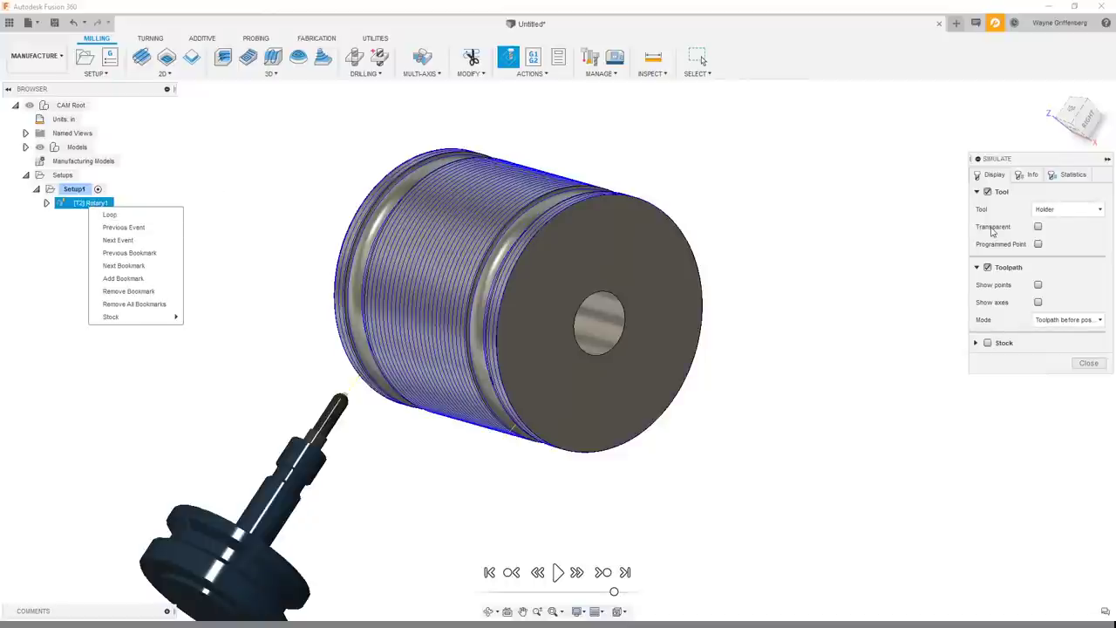
pyautogui.click(1088, 362)
# - Edit Rotary1 and reduce its Passes stepover to .050 for denser passes
pyautogui.rightClick(96, 203)
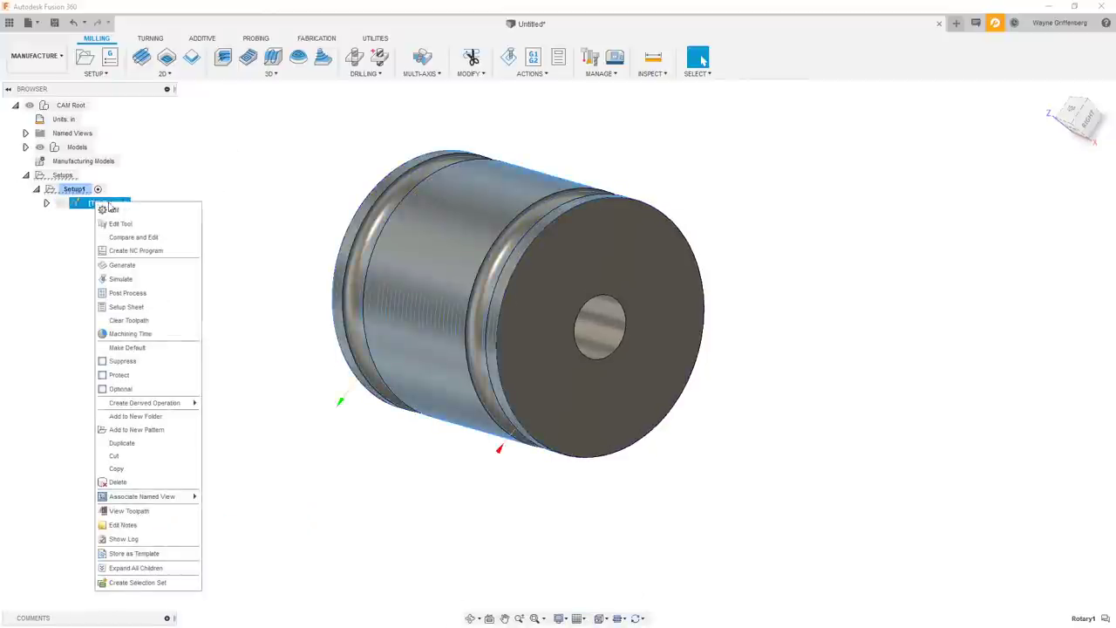
pyautogui.click(114, 209)
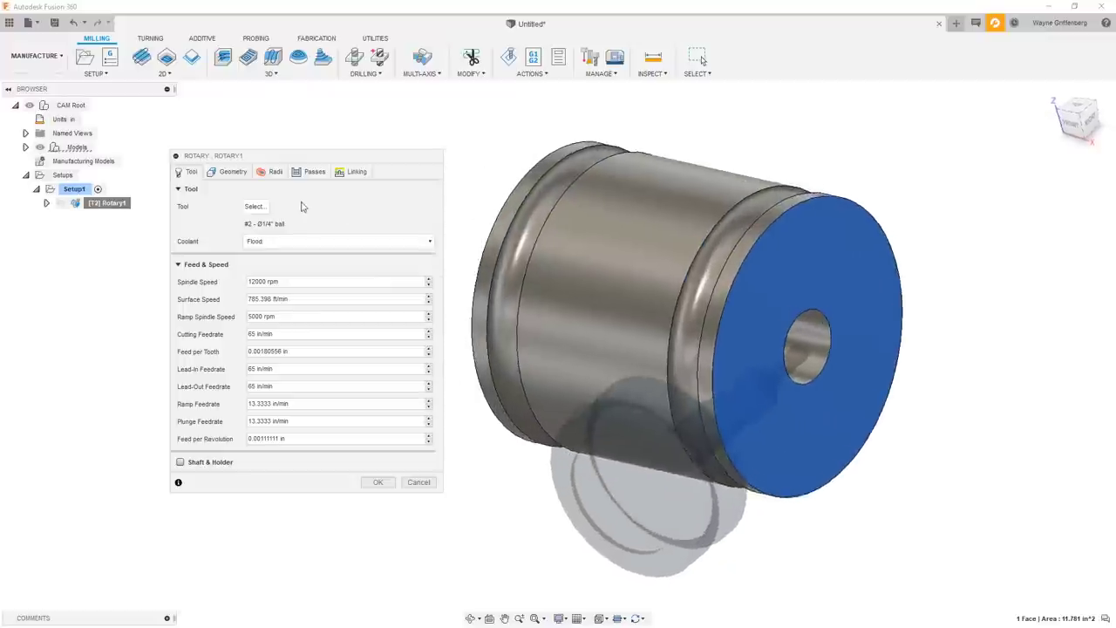
pyautogui.click(307, 173)
pyautogui.click(249, 223)
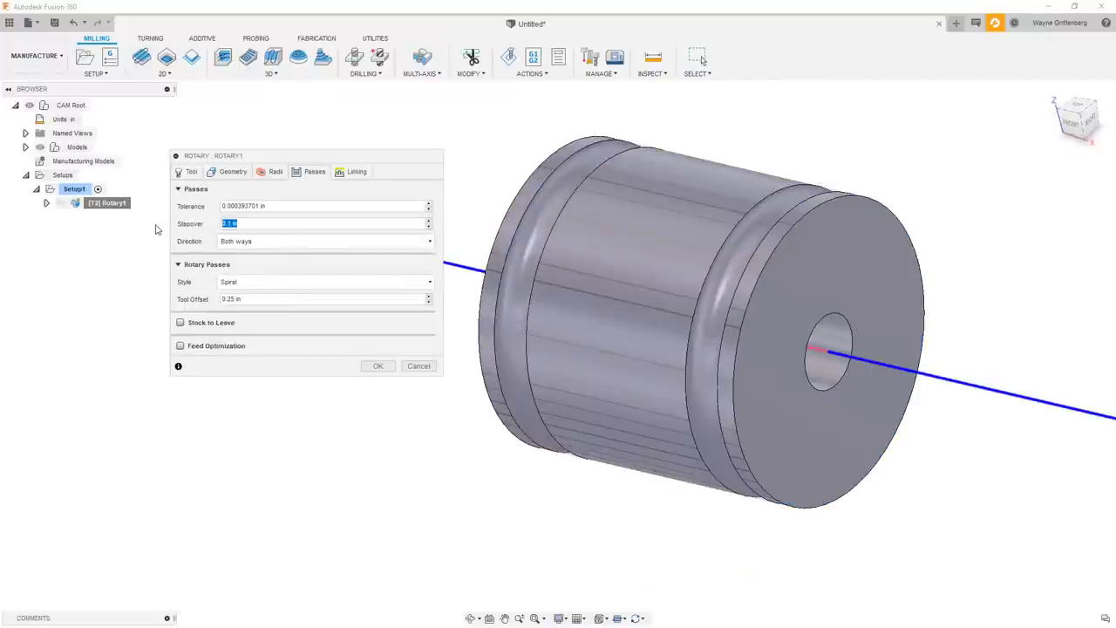
pyautogui.press('Return')
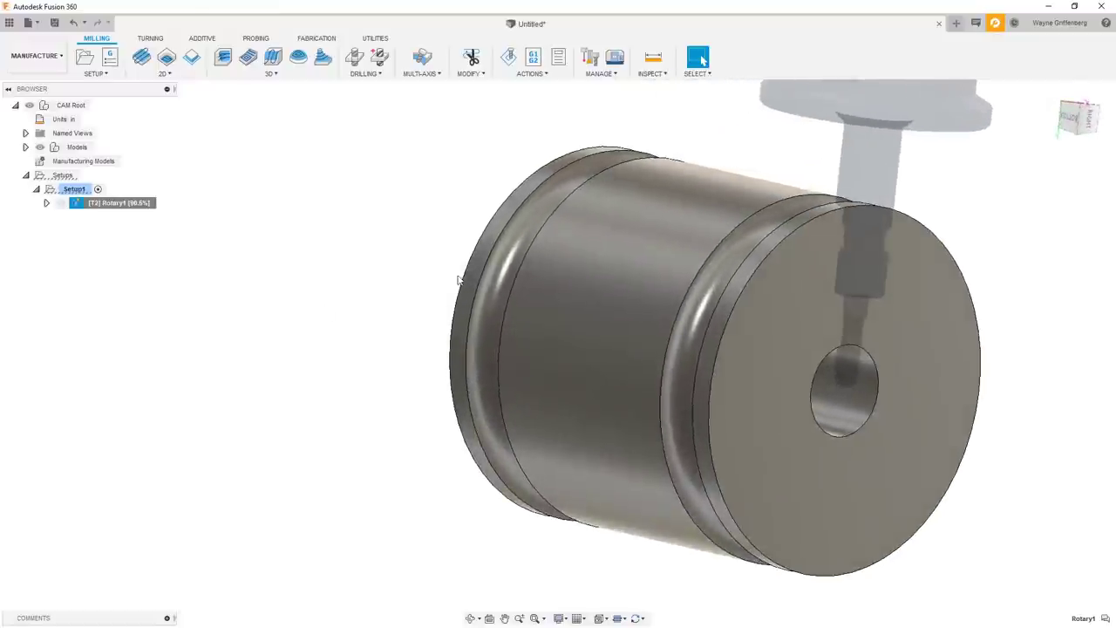
# - View the part from the Front and zoom in on the toolpath
pyautogui.click(1080, 117)
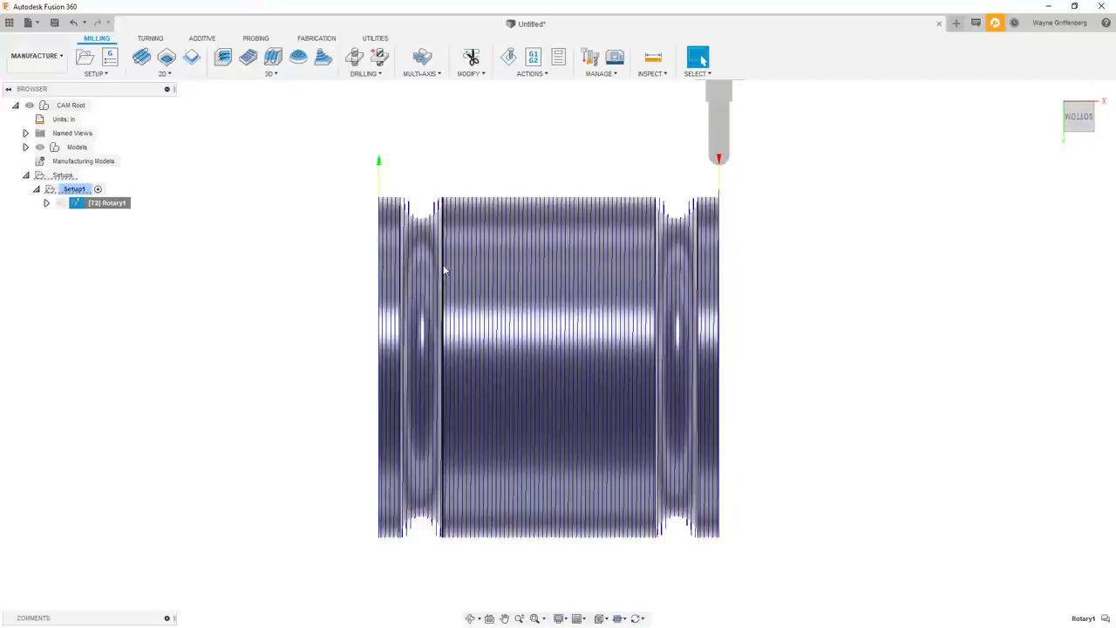
pyautogui.scroll(3, 451, 436)
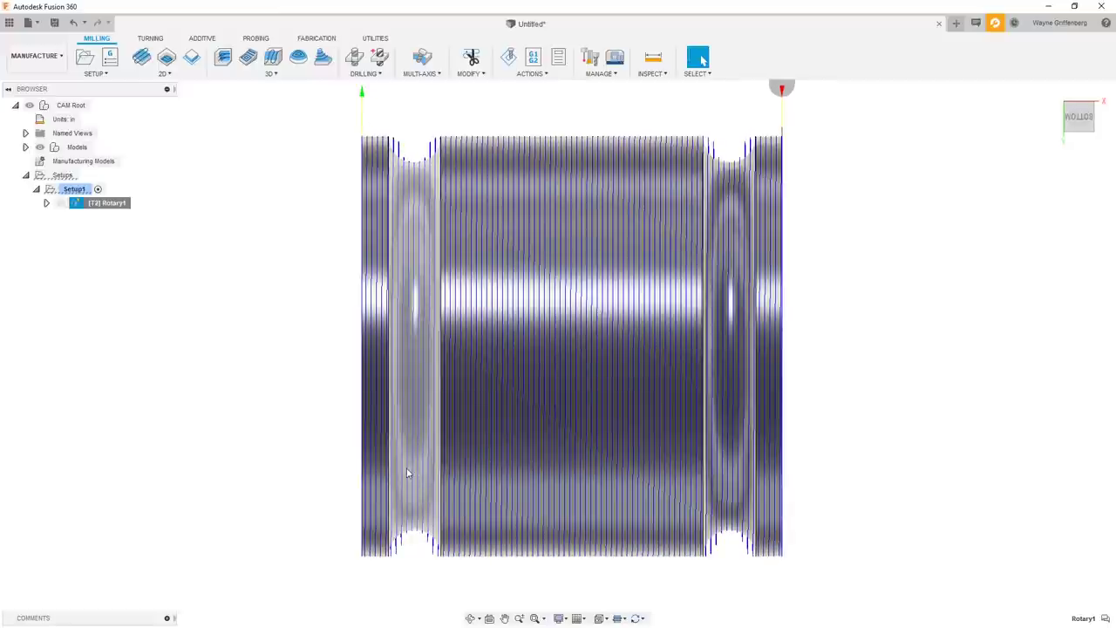
pyautogui.scroll(1, 407, 472)
pyautogui.scroll(-1, 424, 364)
pyautogui.scroll(1, 424, 364)
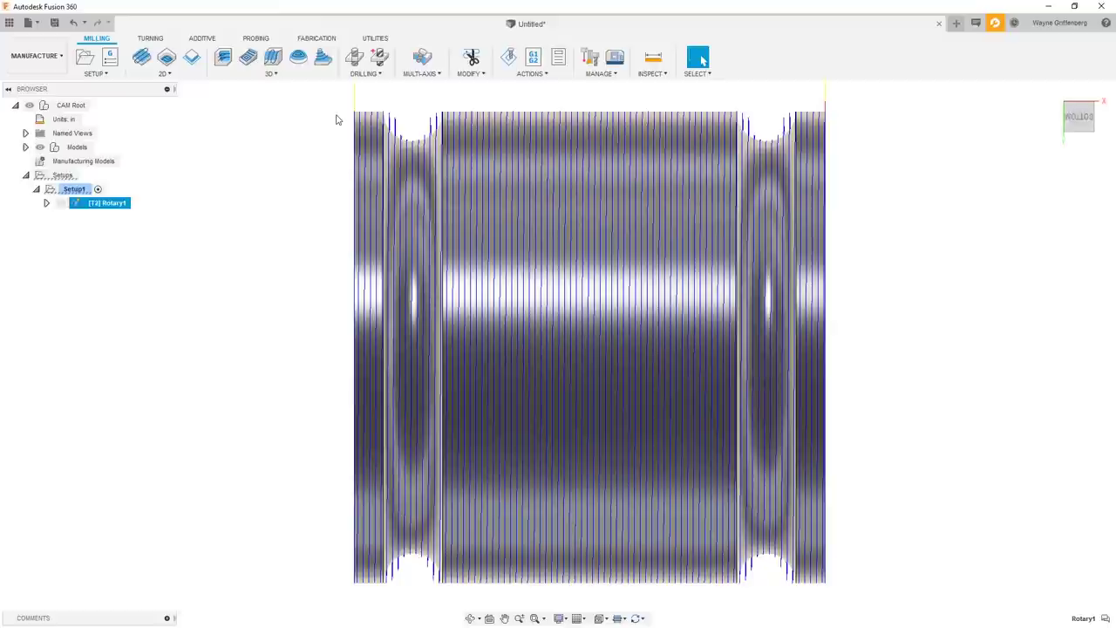
# - Draw a four-point polygon trim boundary around the cylinder's left end
pyautogui.click(473, 58)
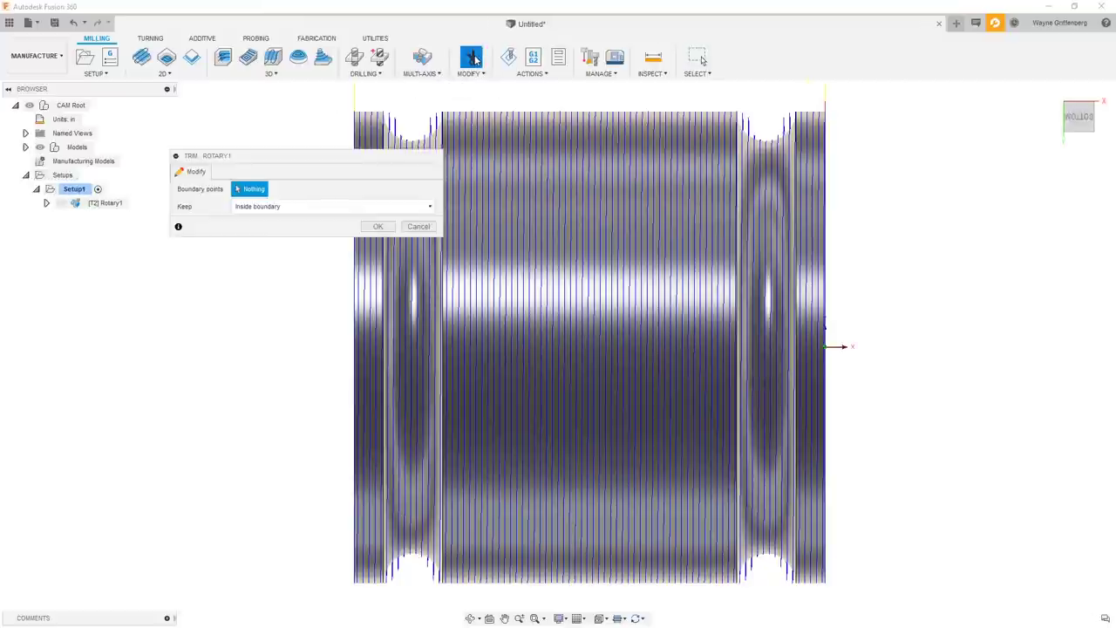
pyautogui.moveTo(319, 155); pyautogui.dragTo(173, 210)
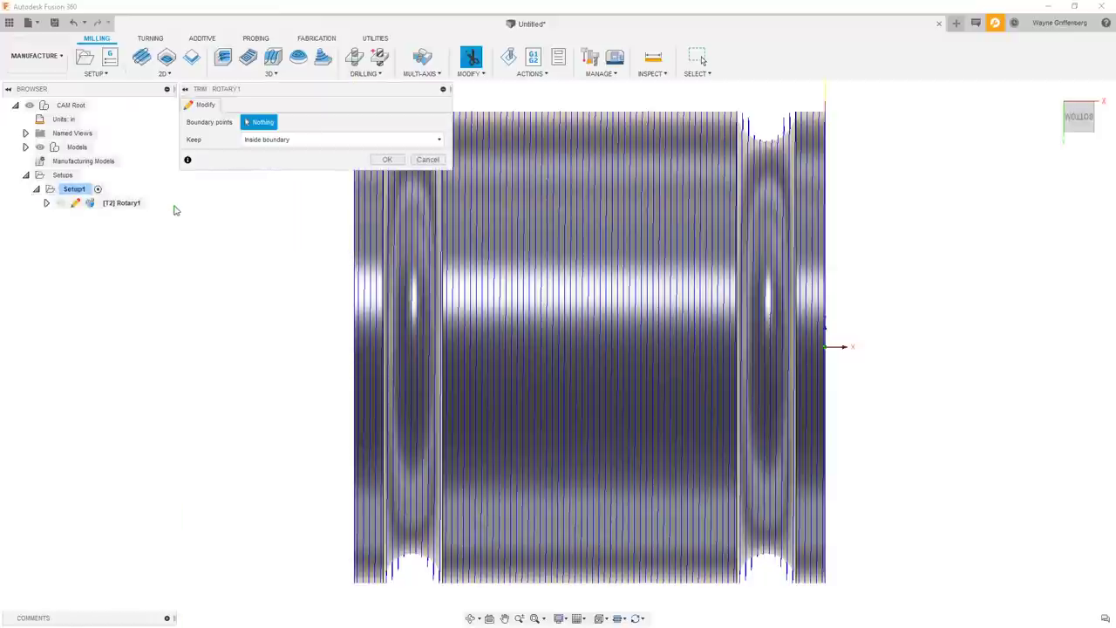
pyautogui.moveTo(317, 94); pyautogui.dragTo(188, 235)
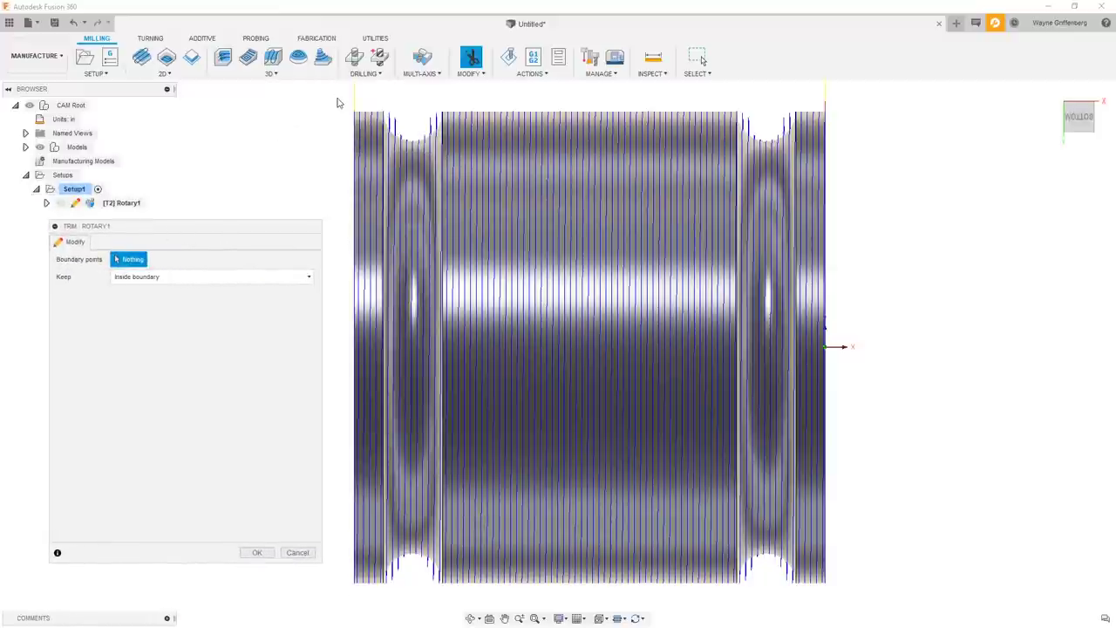
pyautogui.click(338, 98)
pyautogui.click(390, 96)
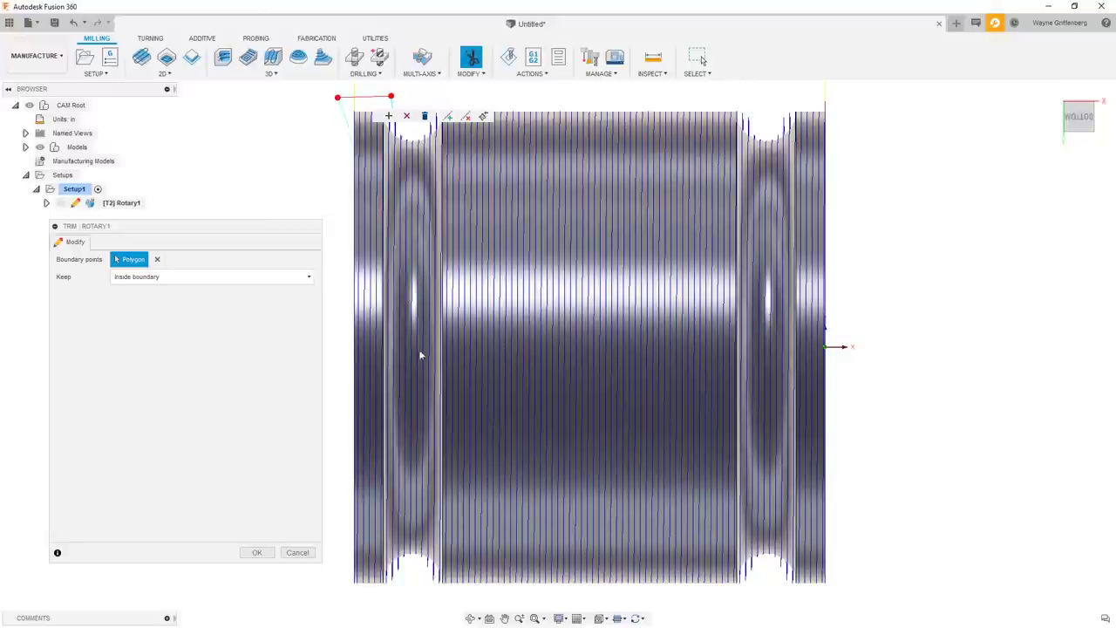
pyautogui.click(392, 593)
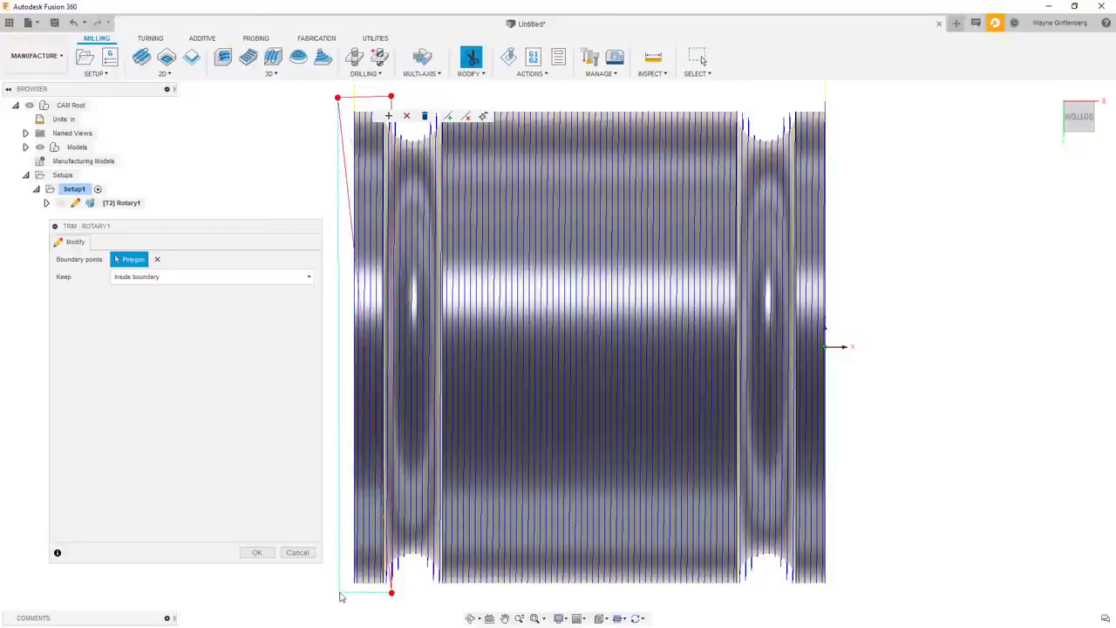
pyautogui.click(342, 593)
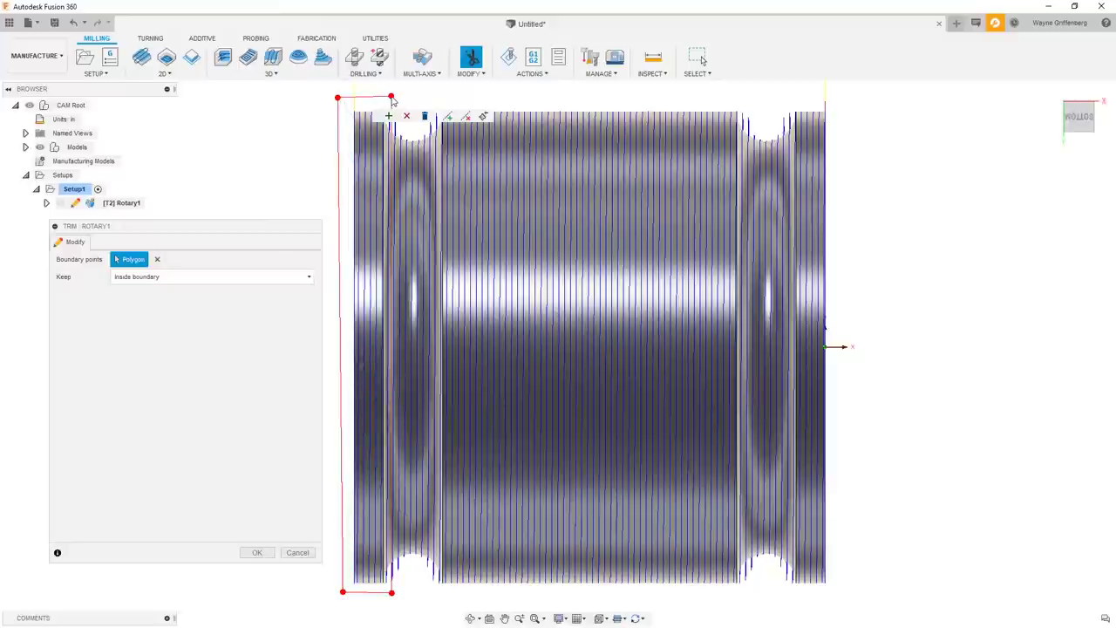
pyautogui.moveTo(390, 97); pyautogui.dragTo(387, 97)
pyautogui.moveTo(391, 592); pyautogui.dragTo(389, 594)
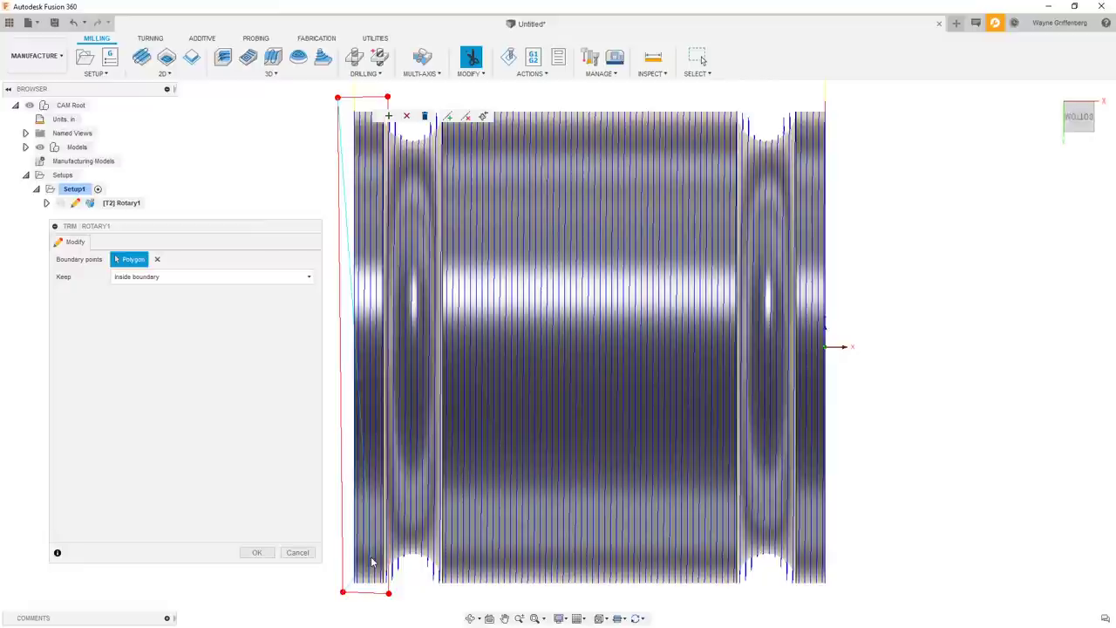
pyautogui.click(388, 117)
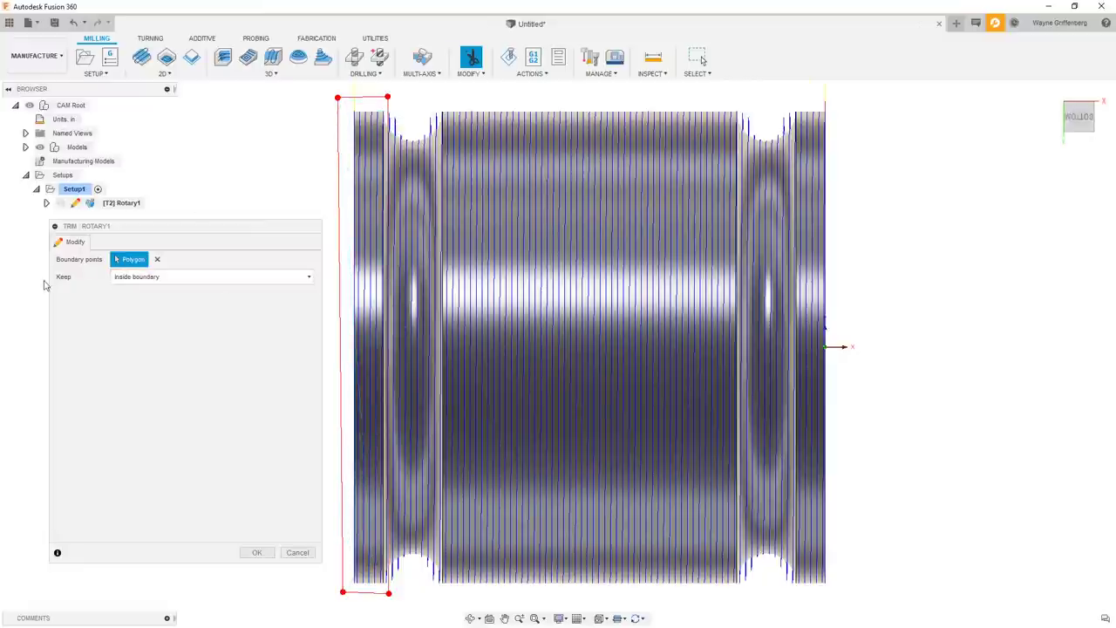
# - Keep the toolpath outside the boundary and apply the trim
pyautogui.click(154, 277)
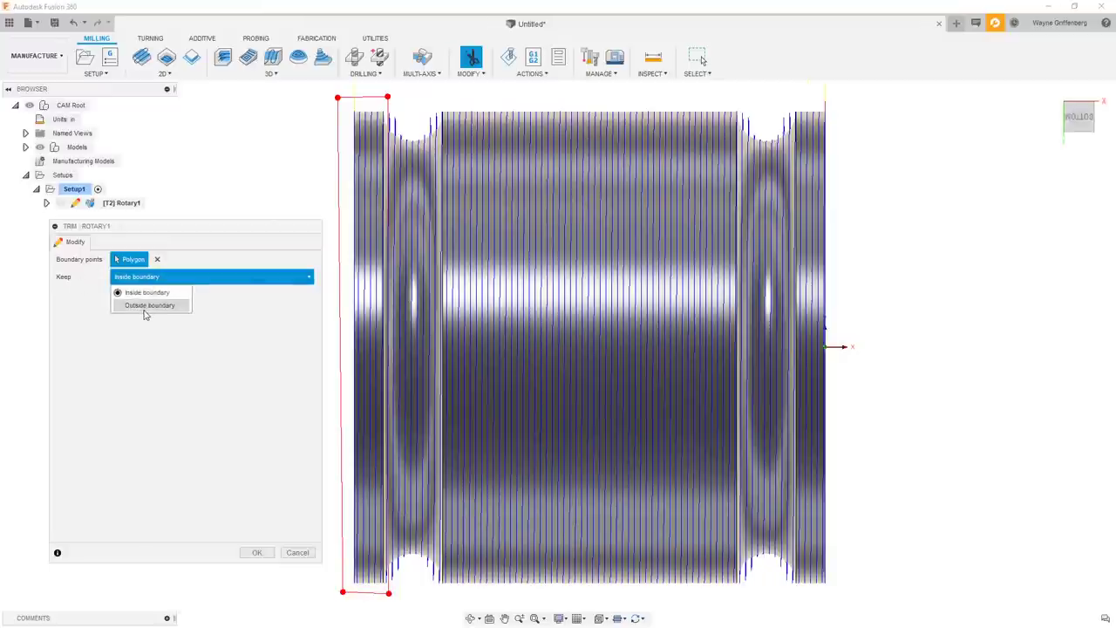
pyautogui.click(150, 306)
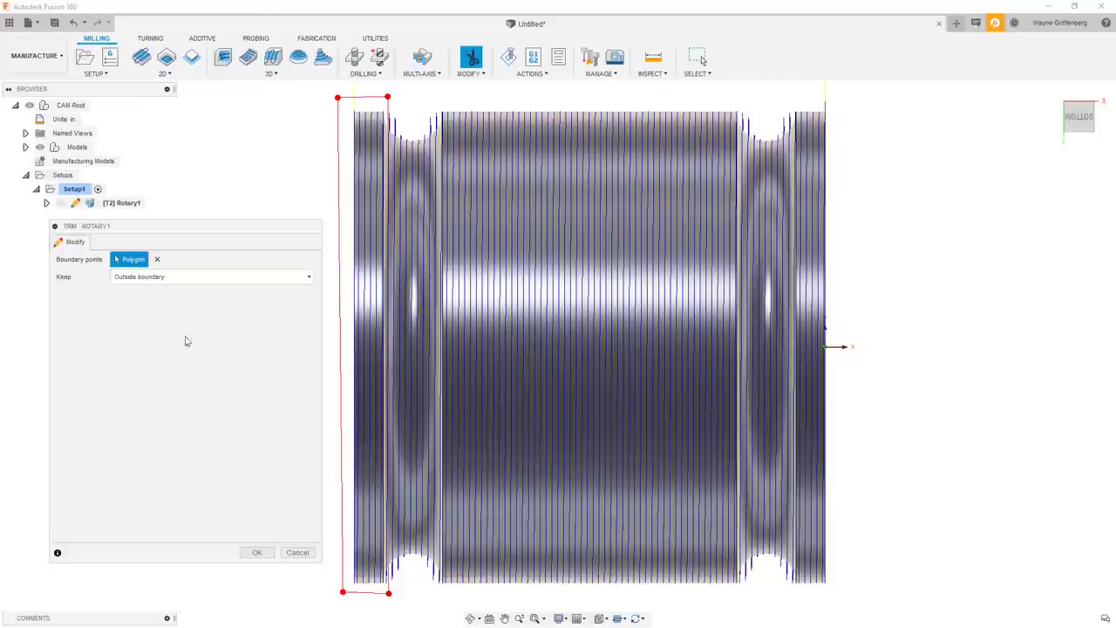
pyautogui.click(256, 552)
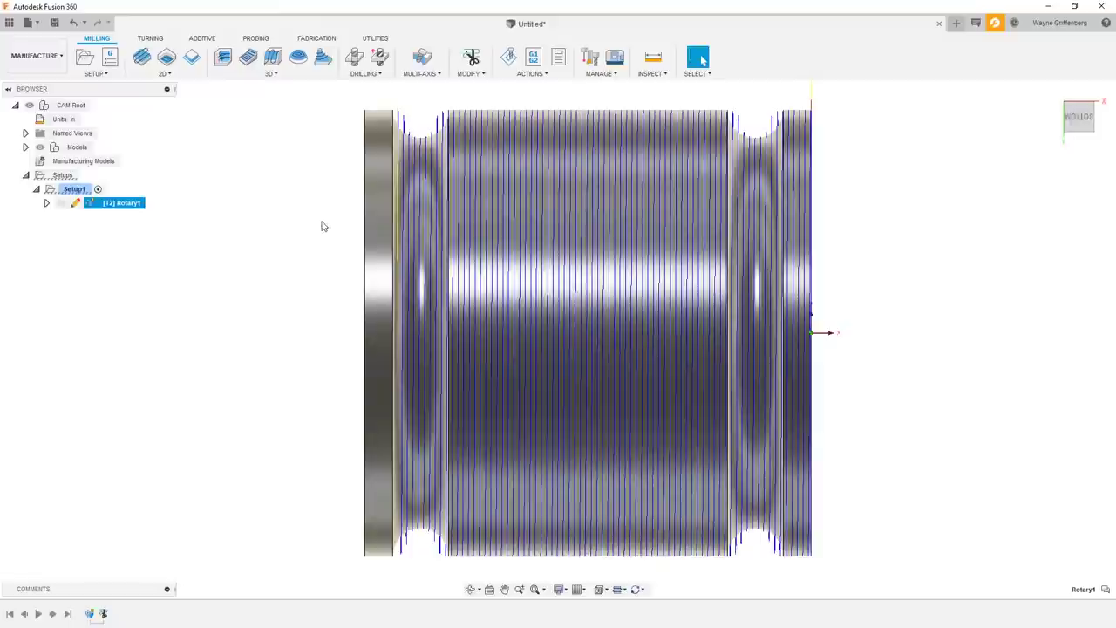
pyautogui.press('F6')
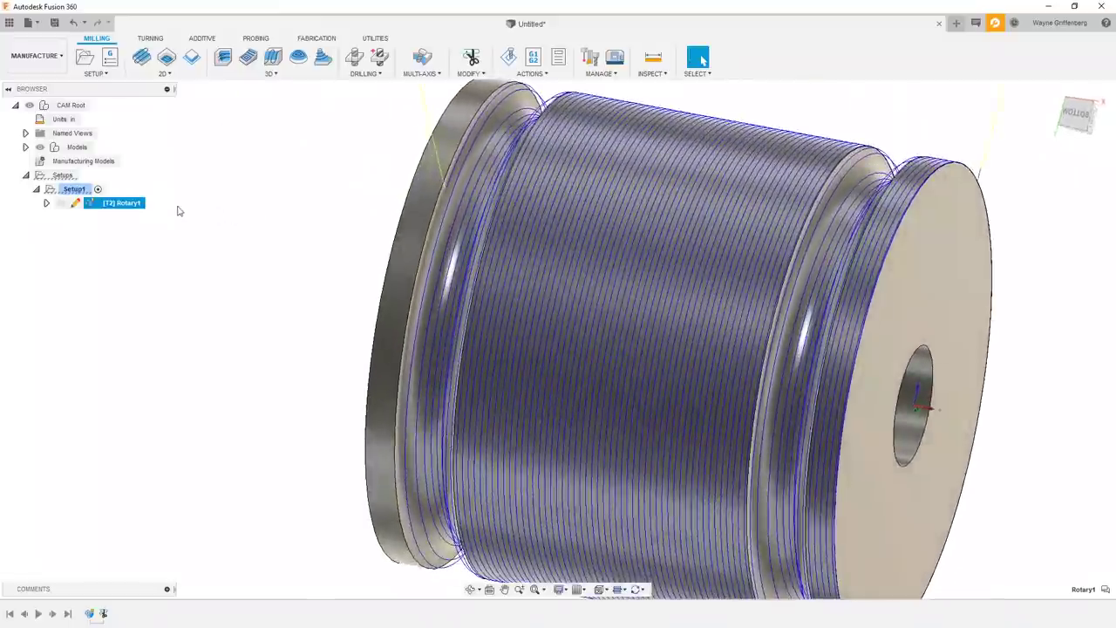
pyautogui.click(75, 203)
pyautogui.rightClick(74, 204)
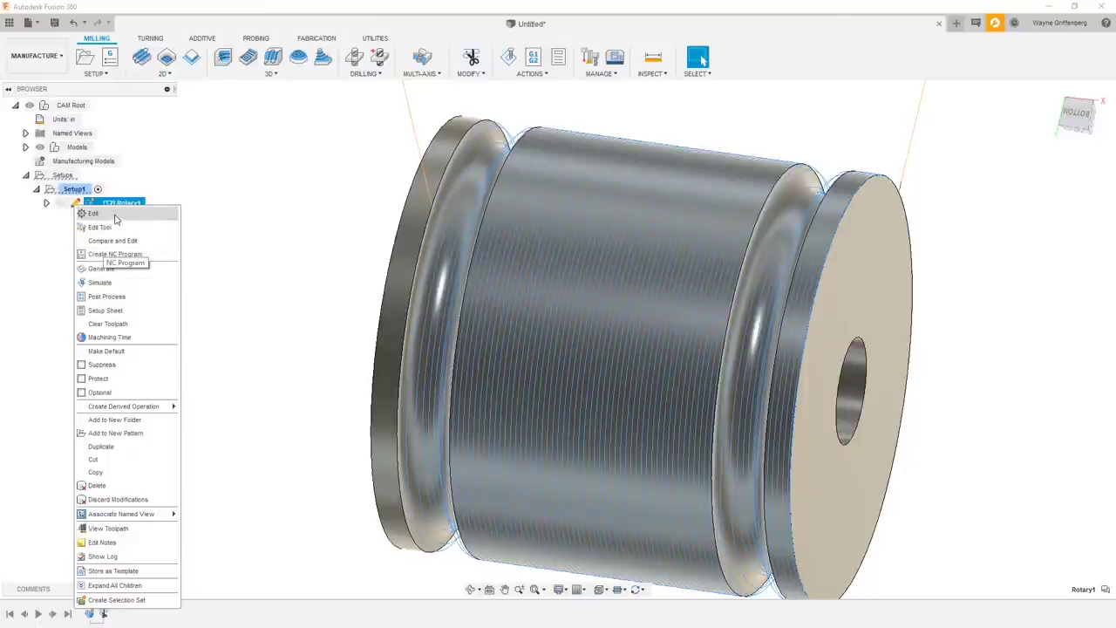
pyautogui.click(114, 215)
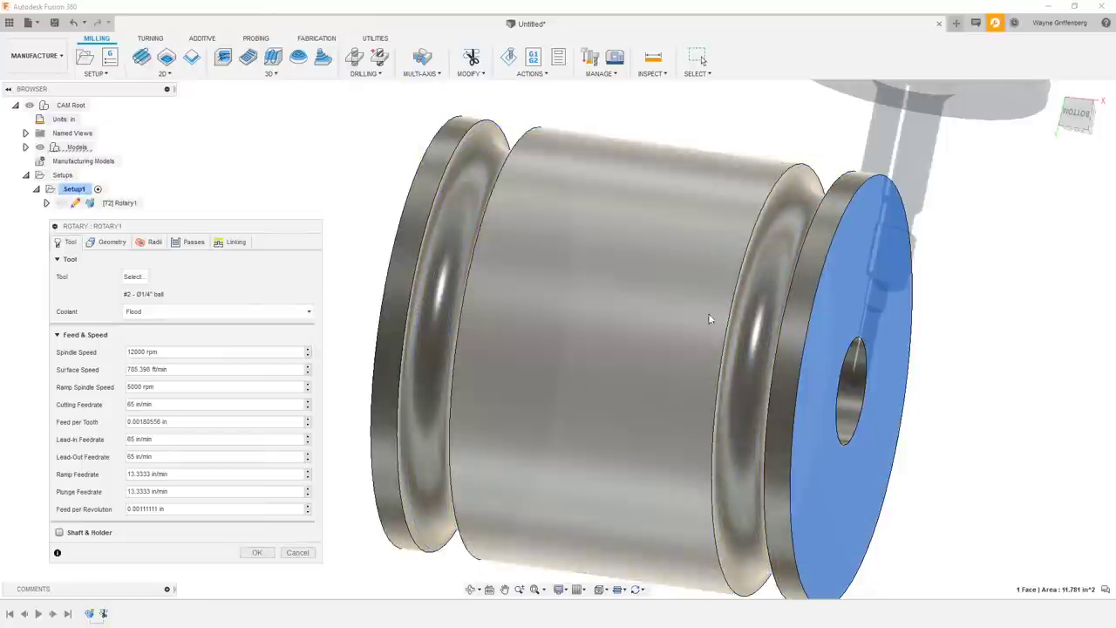
pyautogui.click(297, 552)
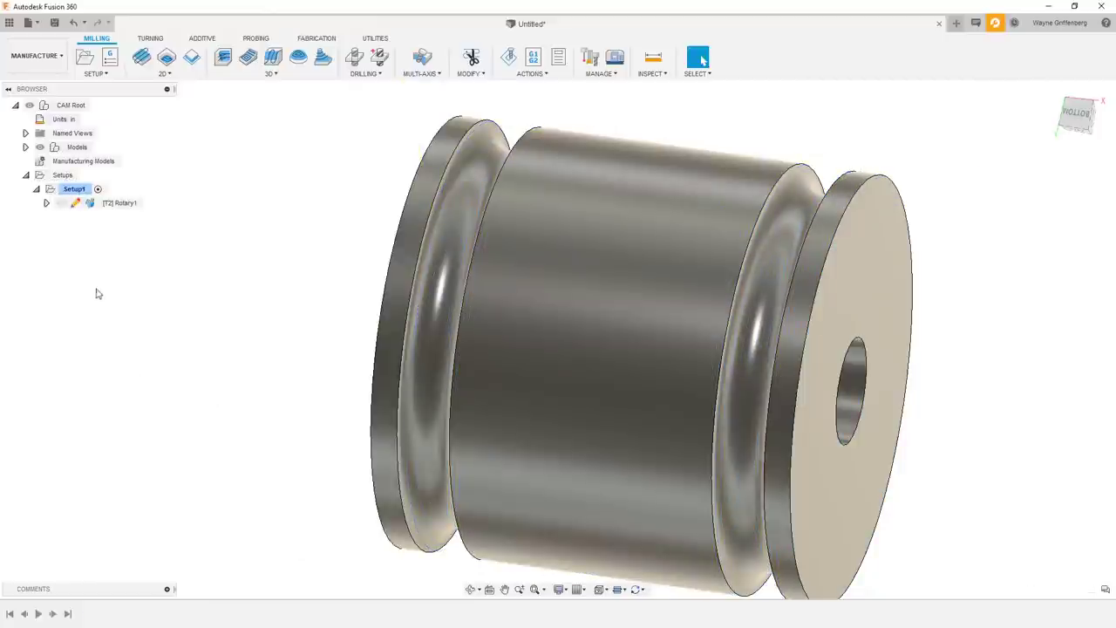
pyautogui.click(96, 203)
pyautogui.rightClick(115, 205)
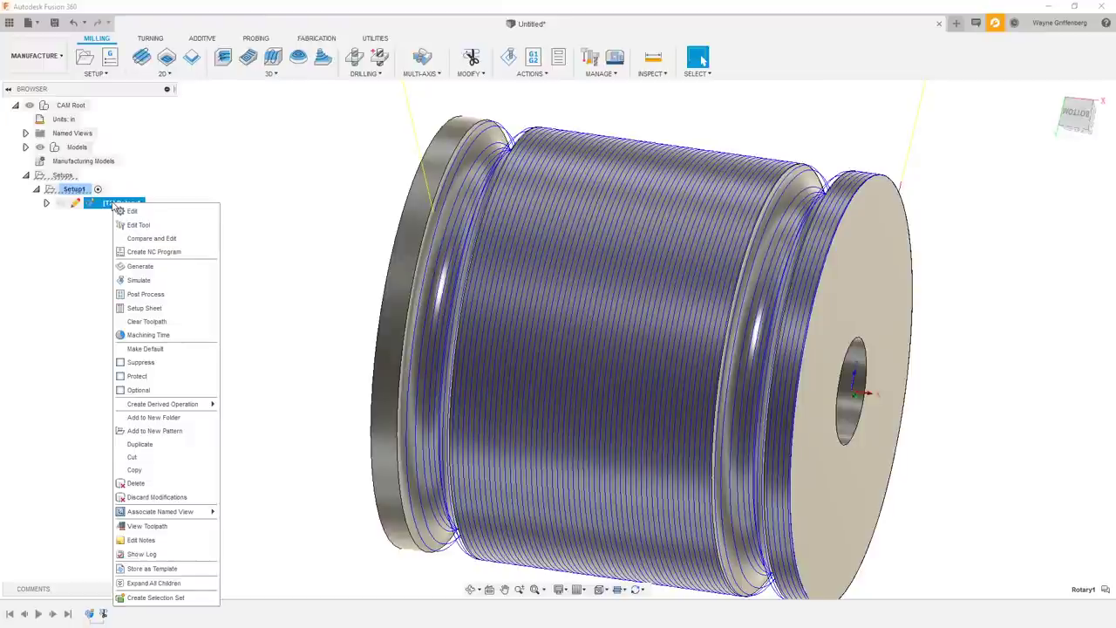
pyautogui.click(75, 272)
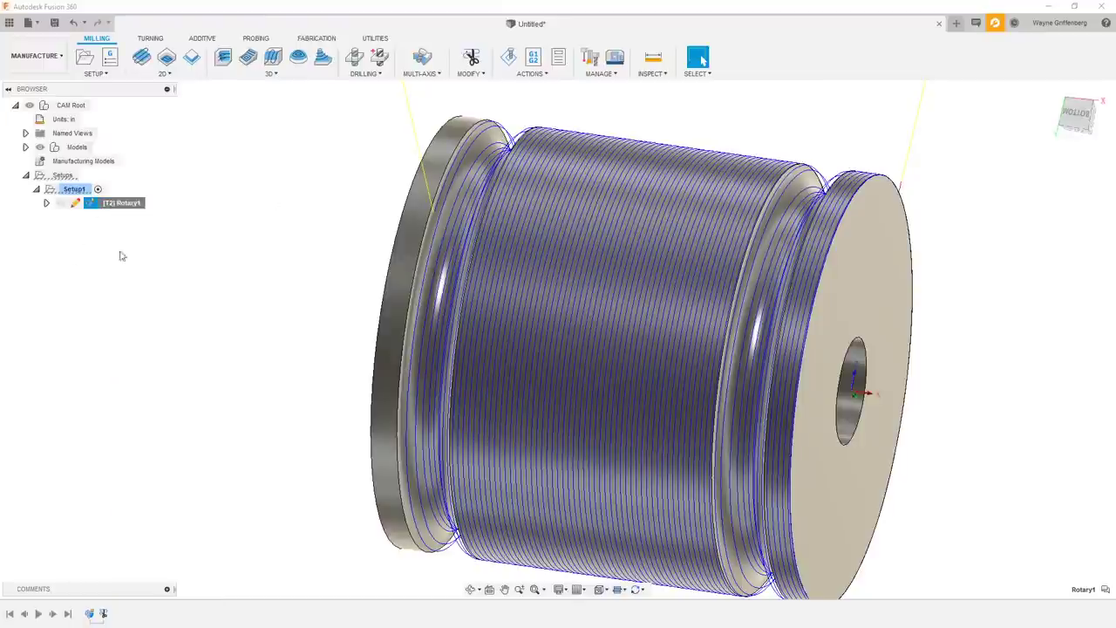
pyautogui.click(74, 29)
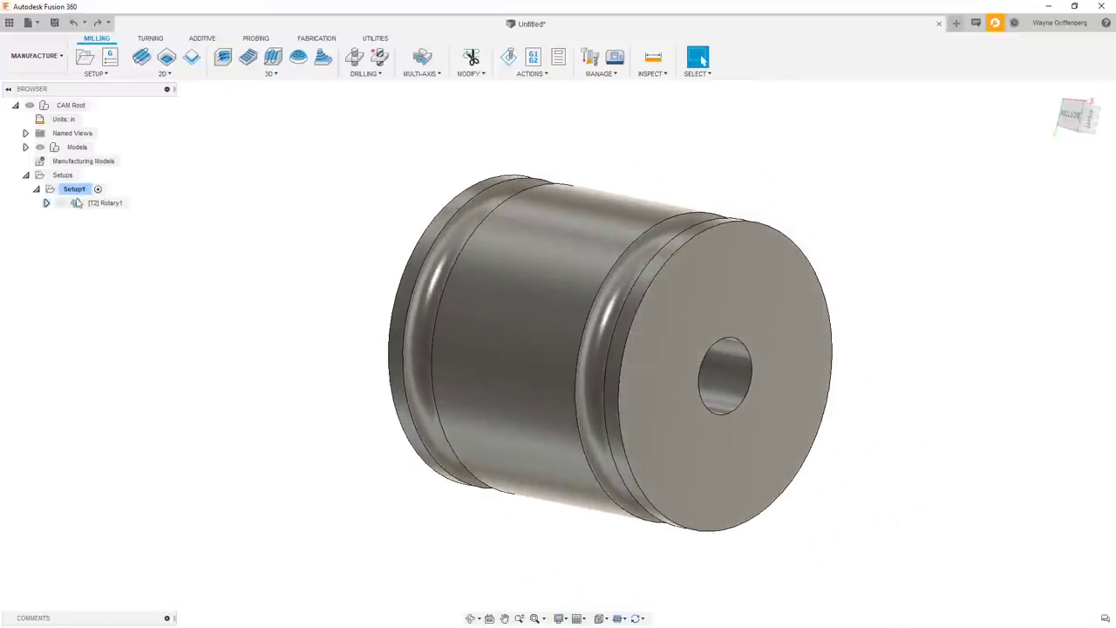
# - Display the Rotary1 spiral toolpath, then zoom and orbit to inspect it closely
pyautogui.click(92, 204)
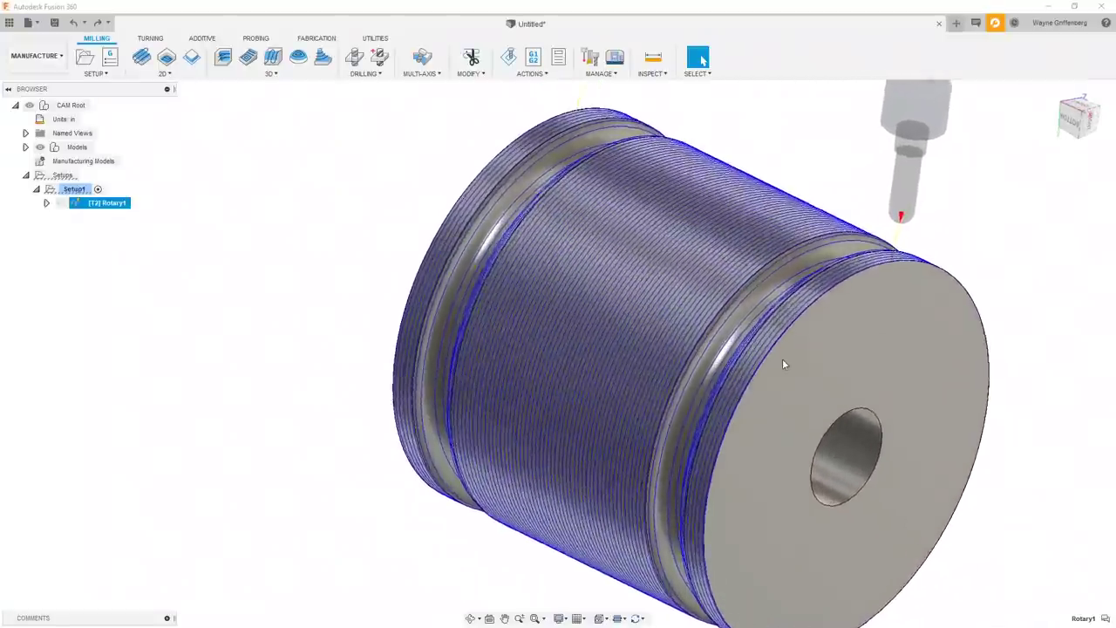
pyautogui.scroll(3, 783, 358)
pyautogui.scroll(-2, 798, 369)
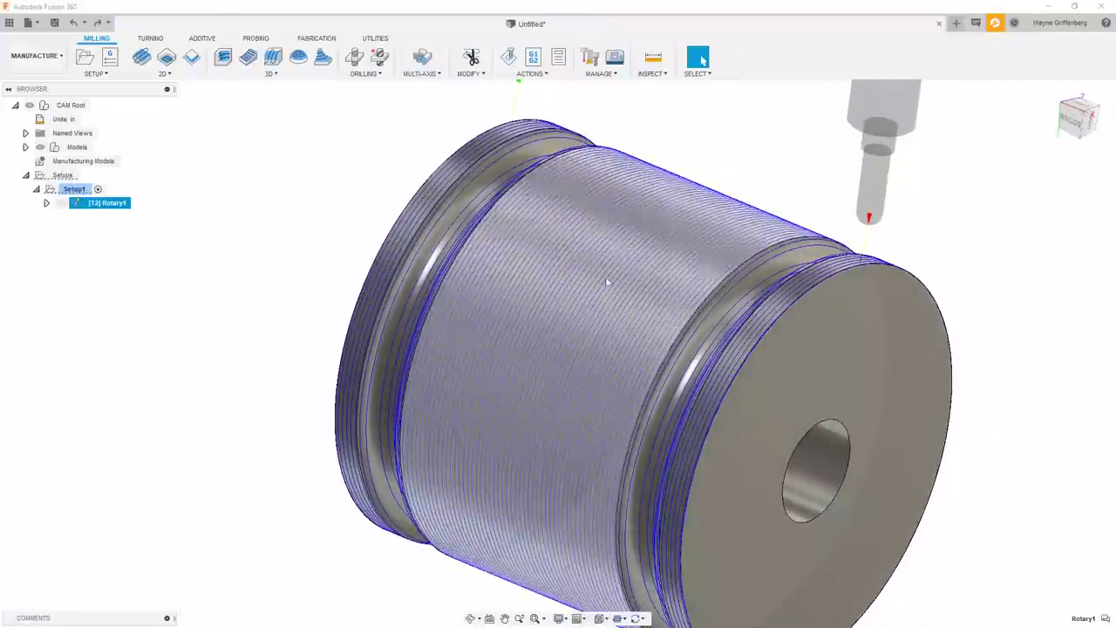
pyautogui.scroll(1, 785, 320)
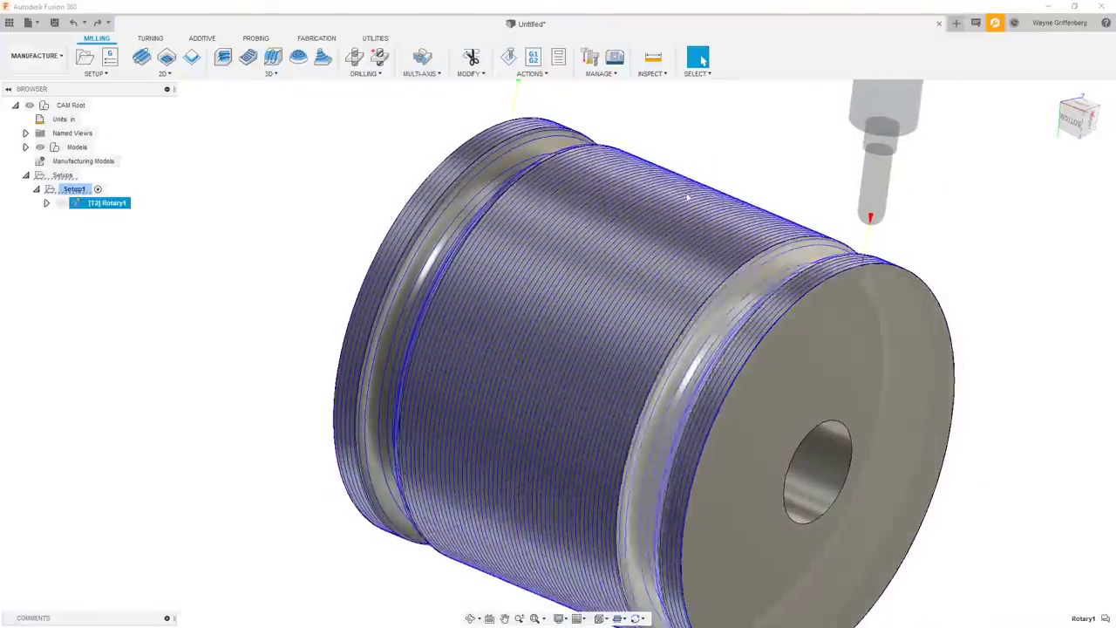
pyautogui.keyDown('shift'); pyautogui.moveTo(800, 263); pyautogui.dragTo(830, 265, button='middle'); pyautogui.keyUp('shift')
pyautogui.scroll(1, 827, 305)
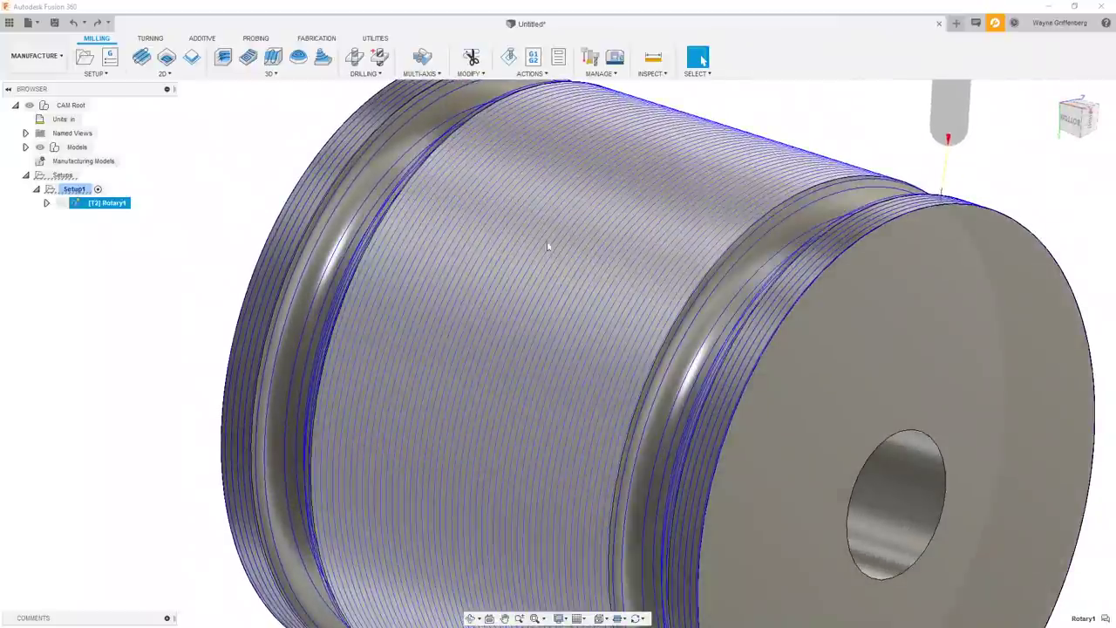
pyautogui.scroll(1, 384, 195)
pyautogui.scroll(-4, 385, 196)
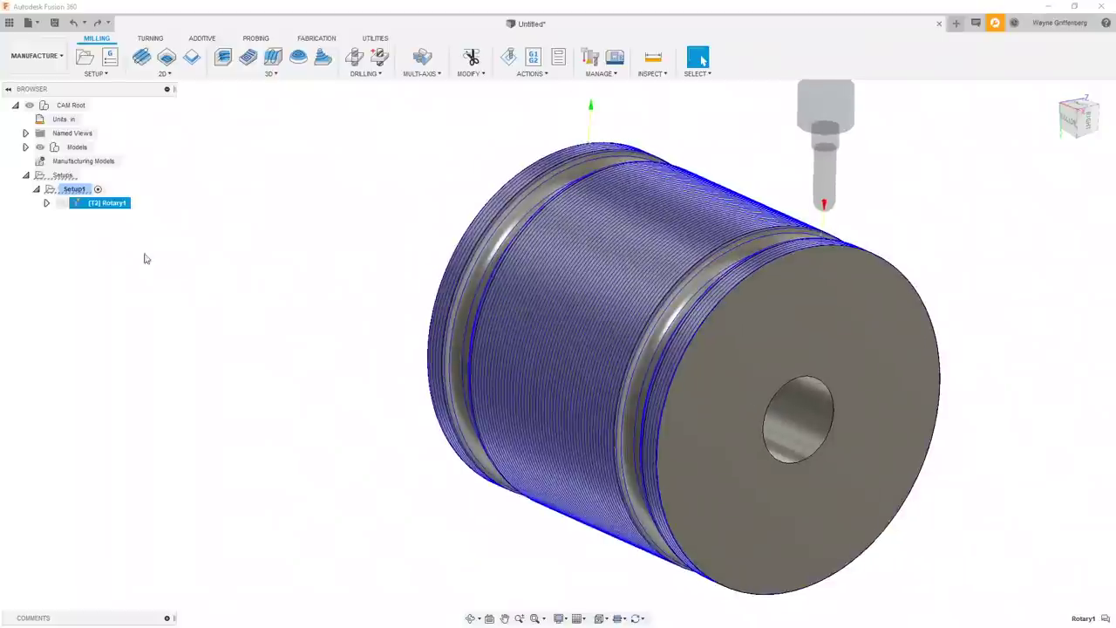
# - Create a Multi-Axis Rotary operation derived from Rotary1
pyautogui.rightClick(100, 210)
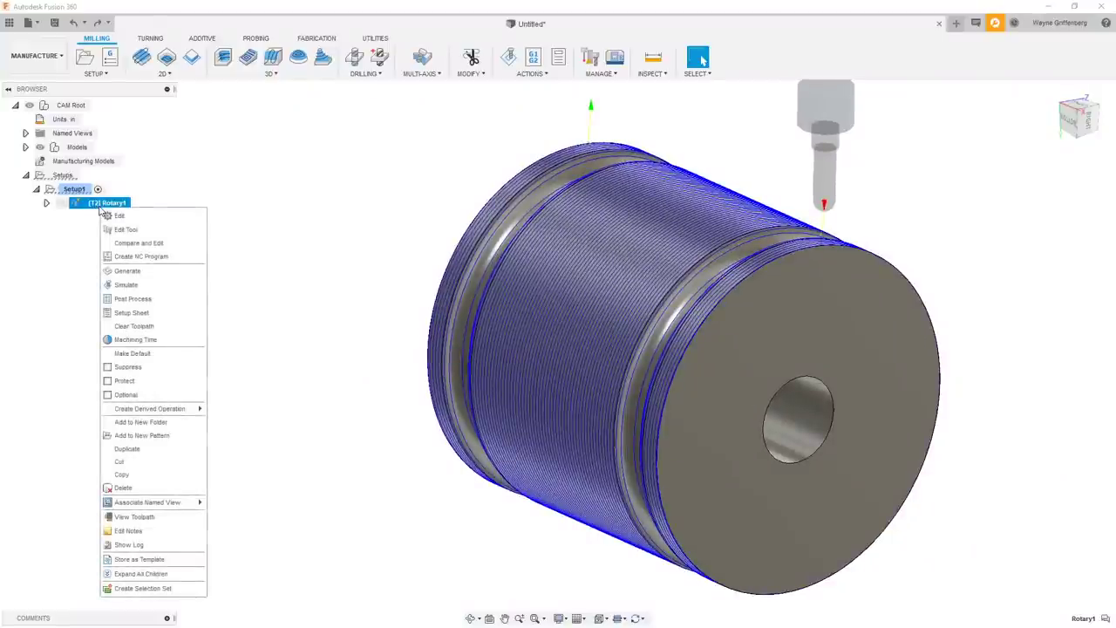
pyautogui.click(374, 111)
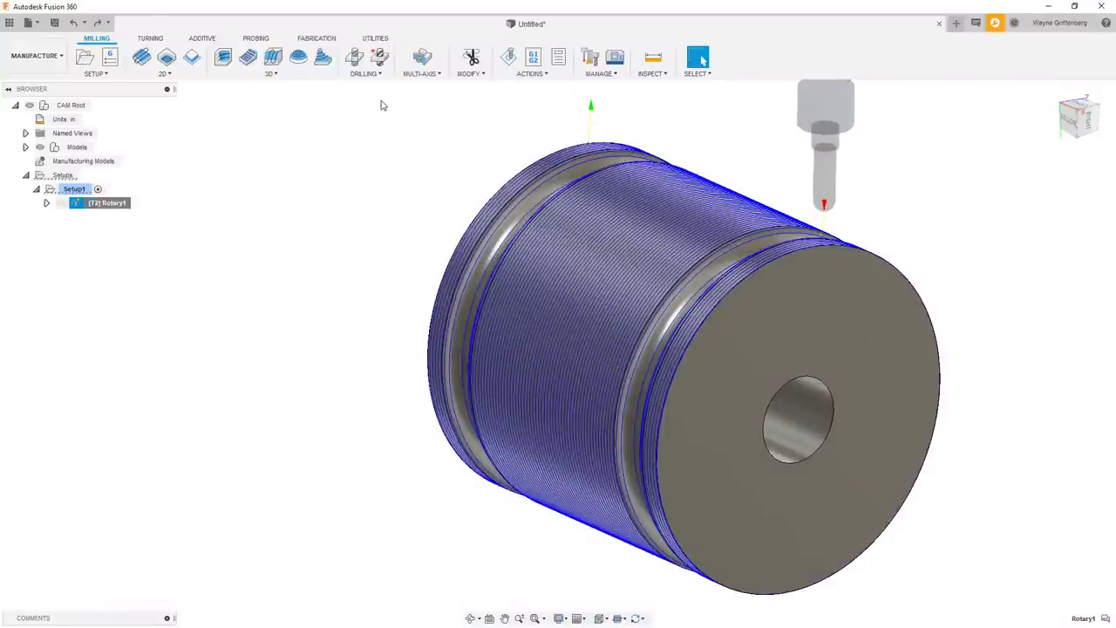
pyautogui.click(422, 73)
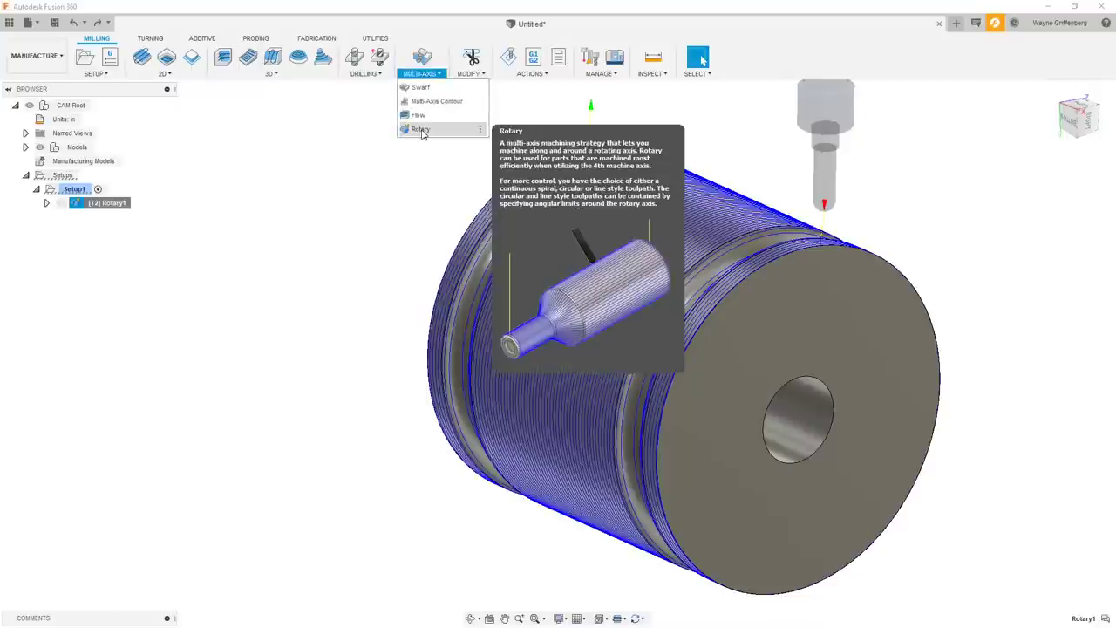
pyautogui.click(306, 129)
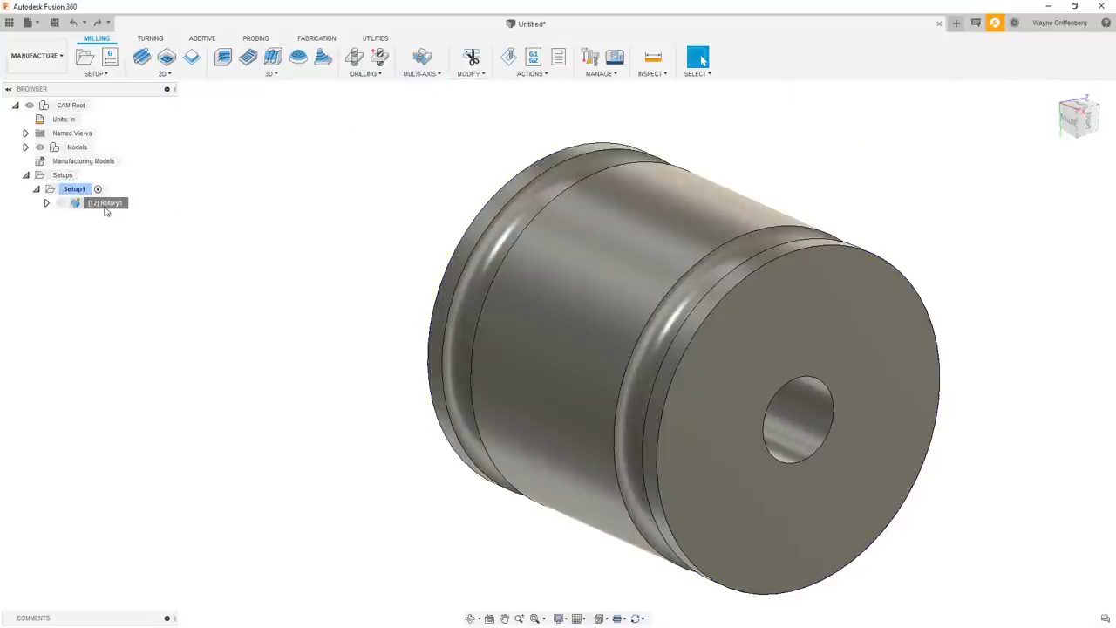
pyautogui.rightClick(107, 208)
pyautogui.moveTo(165, 409)
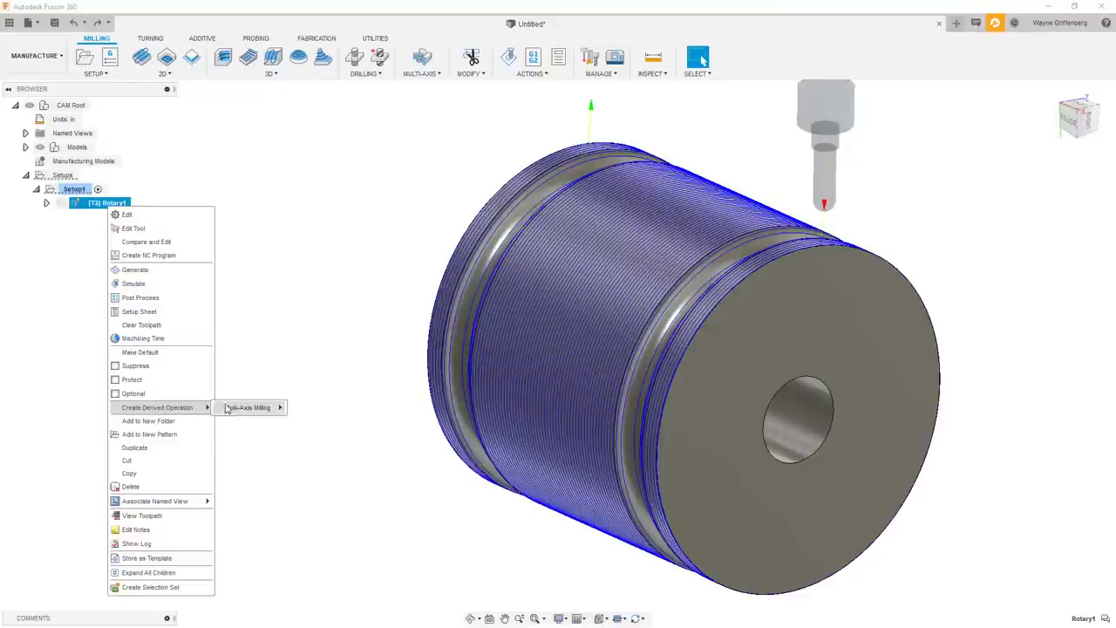
pyautogui.moveTo(266, 410)
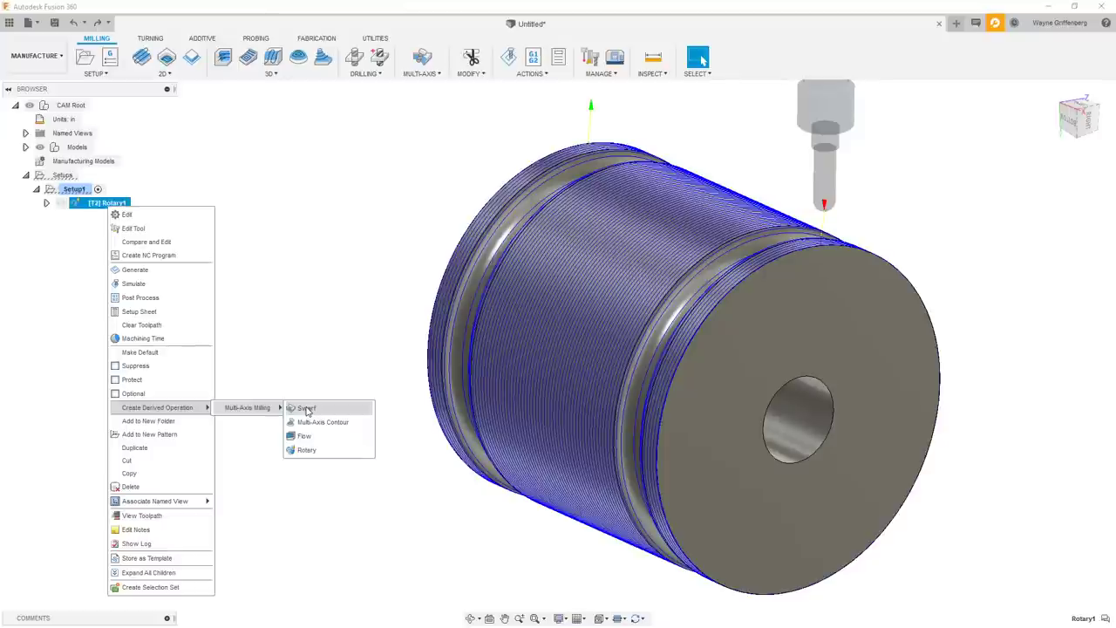
pyautogui.click(306, 450)
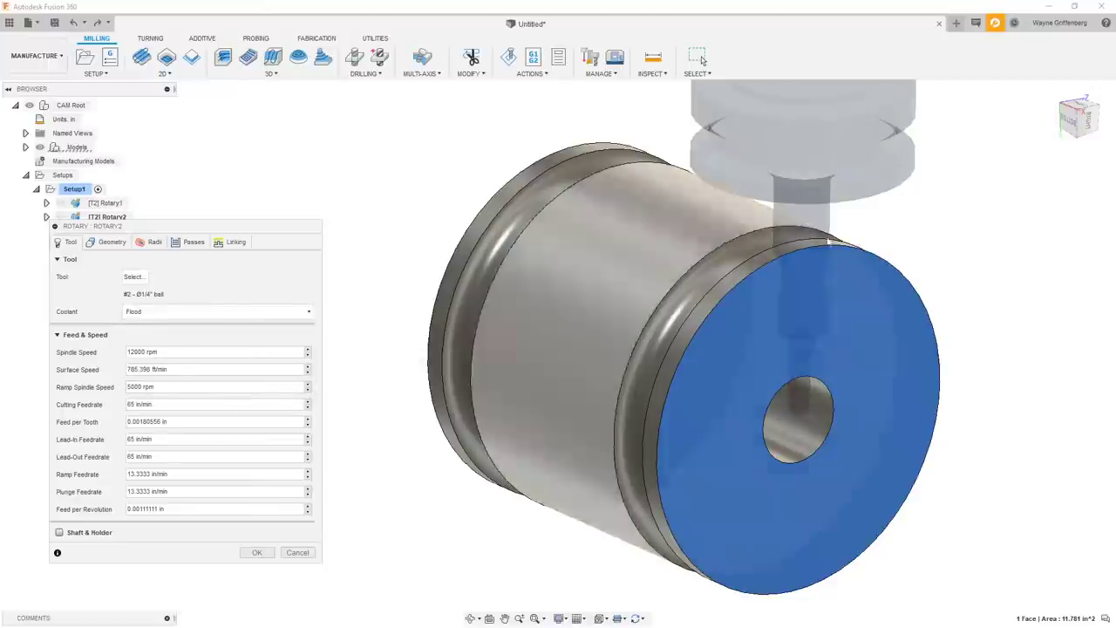
# - Set Rotary2's pass style to Line with a 2 deg stepover and generate it
pyautogui.click(95, 246)
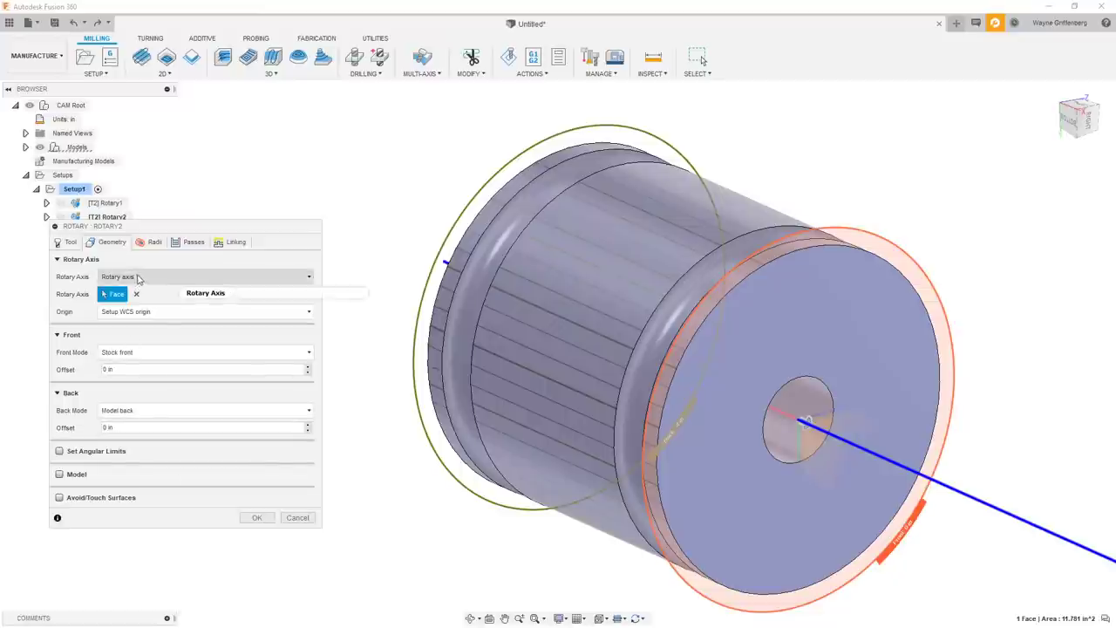
pyautogui.click(194, 245)
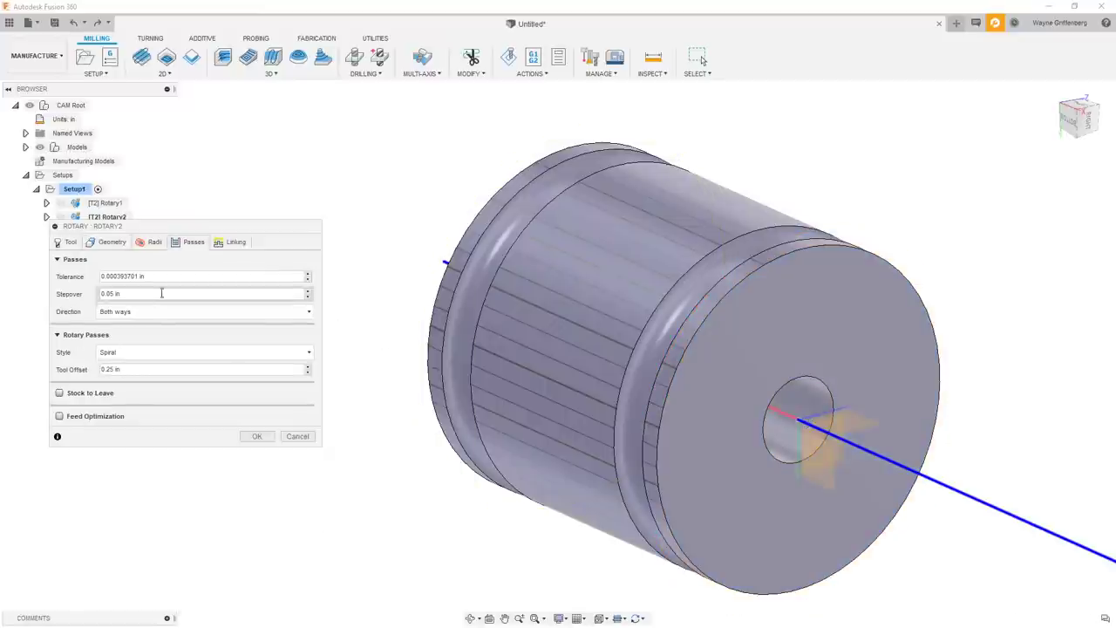
pyautogui.click(136, 352)
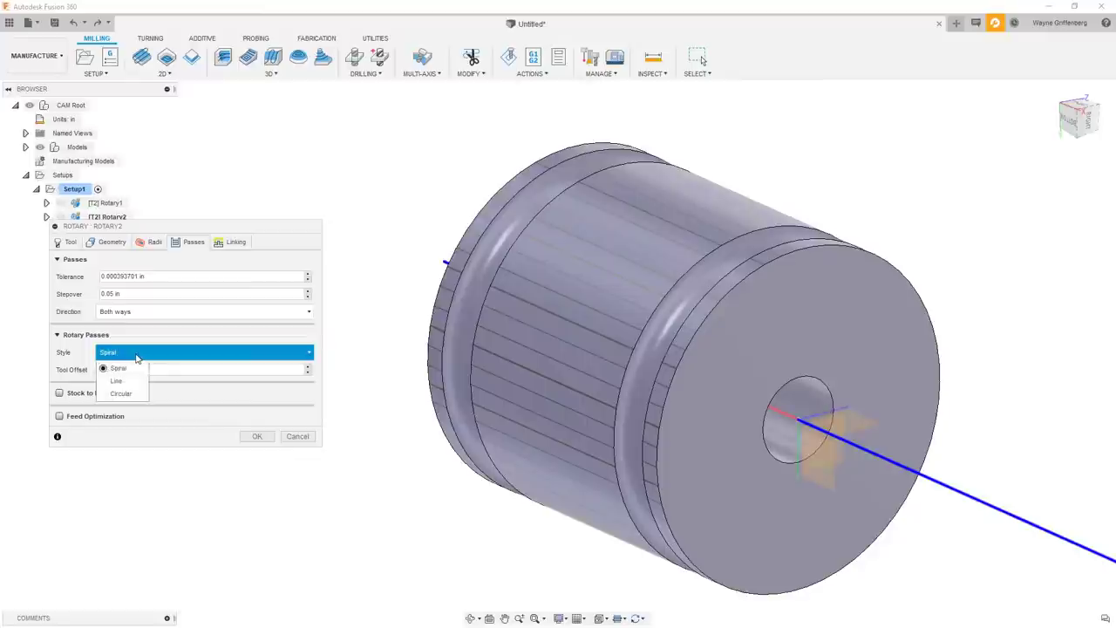
pyautogui.click(127, 382)
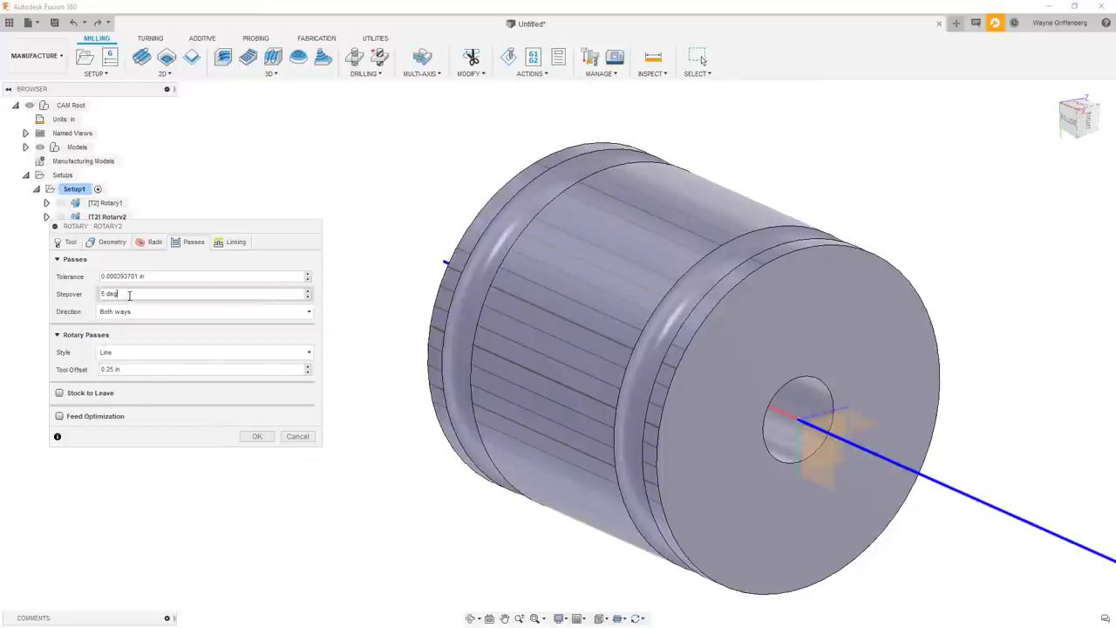
pyautogui.moveTo(124, 295); pyautogui.dragTo(85, 298)
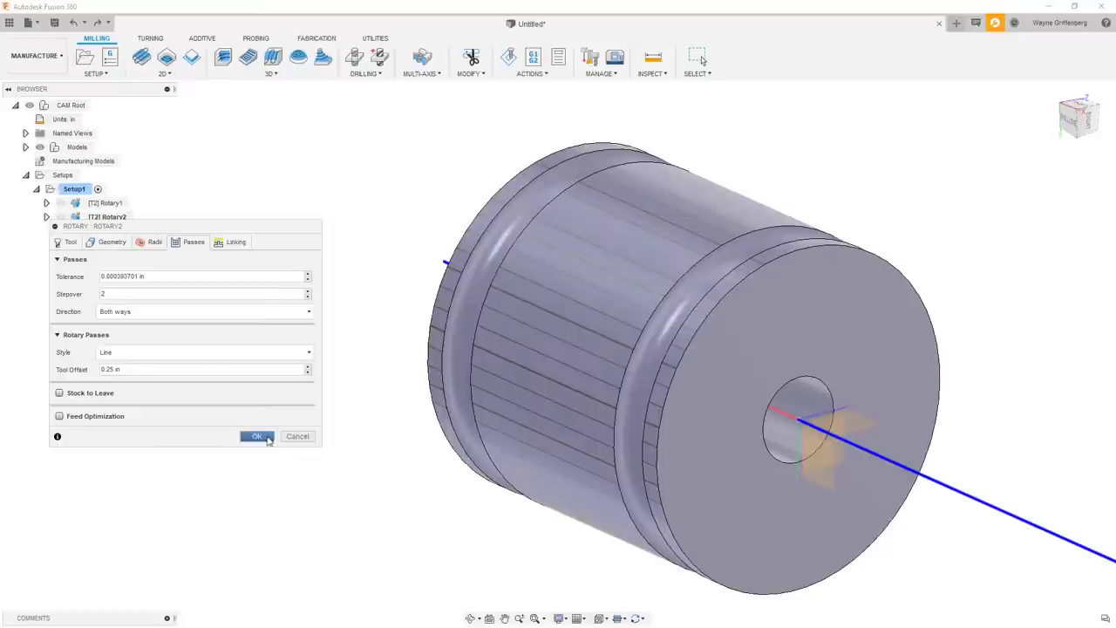
pyautogui.click(257, 436)
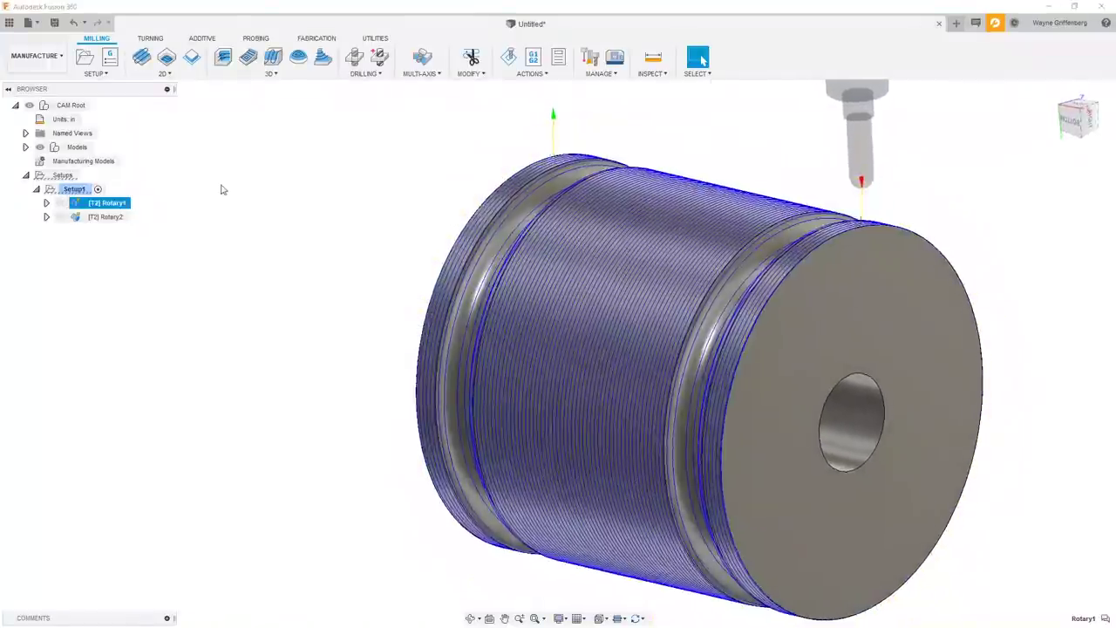
# - Orbit to inspect the Rotary2 line toolpath, then reopen Rotary2's Passes settings
pyautogui.keyDown('shift'); pyautogui.moveTo(488, 217); pyautogui.dragTo(634, 261, button='middle'); pyautogui.keyUp('shift')
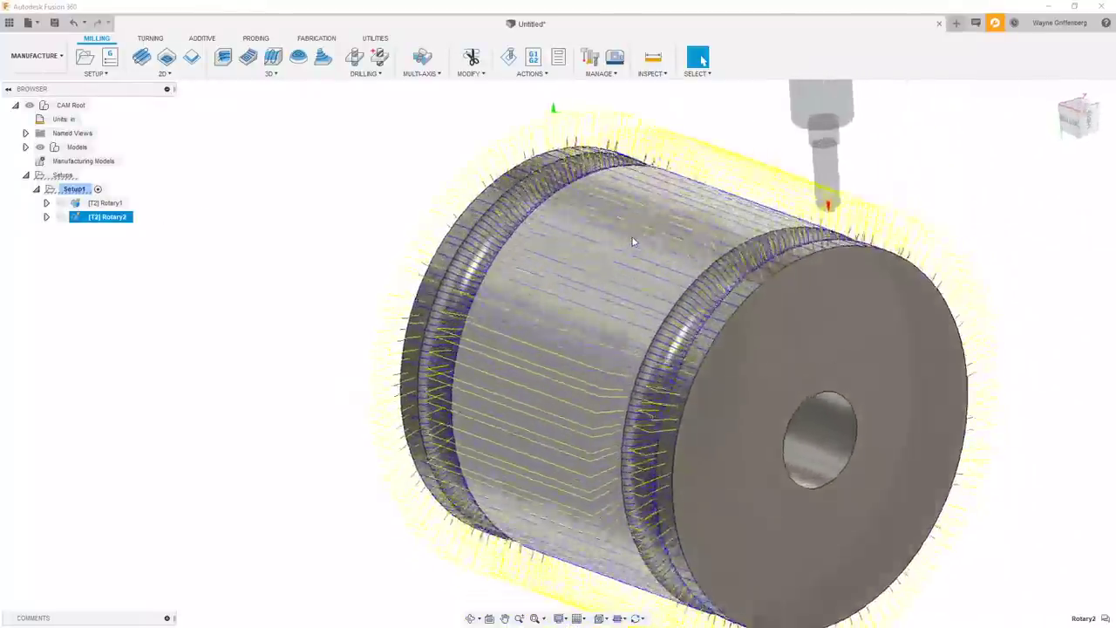
pyautogui.rightClick(123, 225)
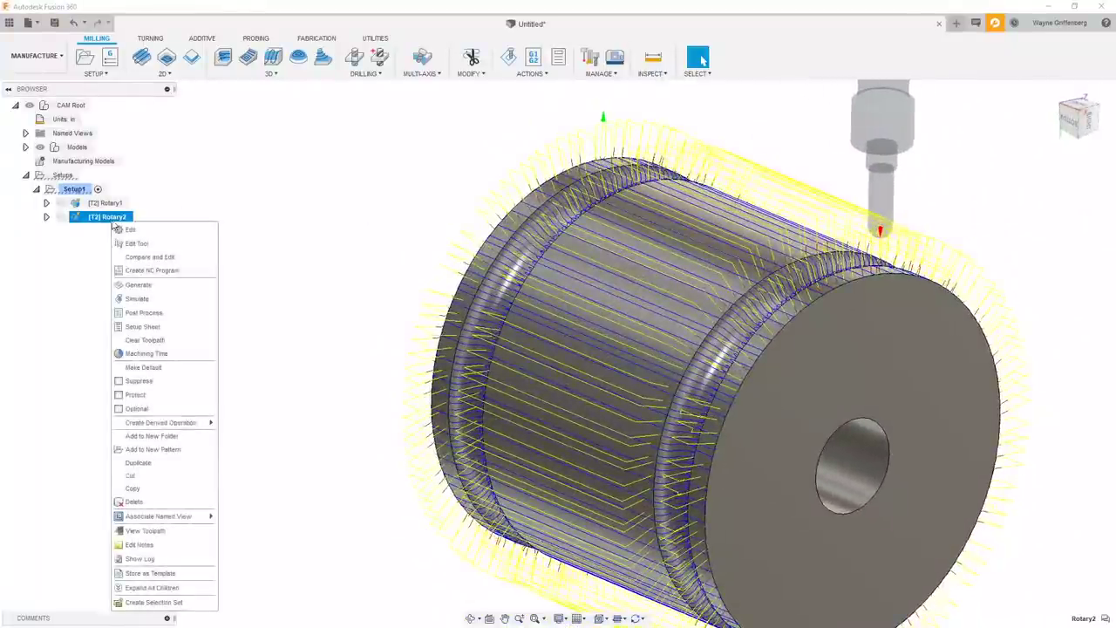
pyautogui.click(209, 230)
pyautogui.click(194, 243)
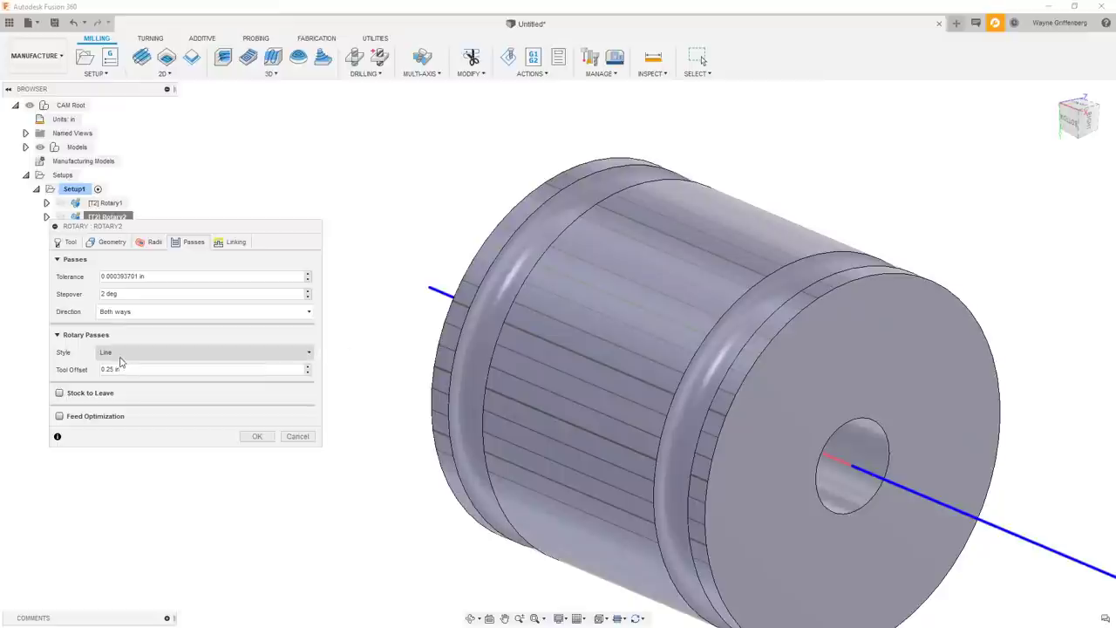
# - Close the Rotary2 settings unchanged and select Rotary1 with Rotary2 in the browser
pyautogui.moveTo(139, 373)
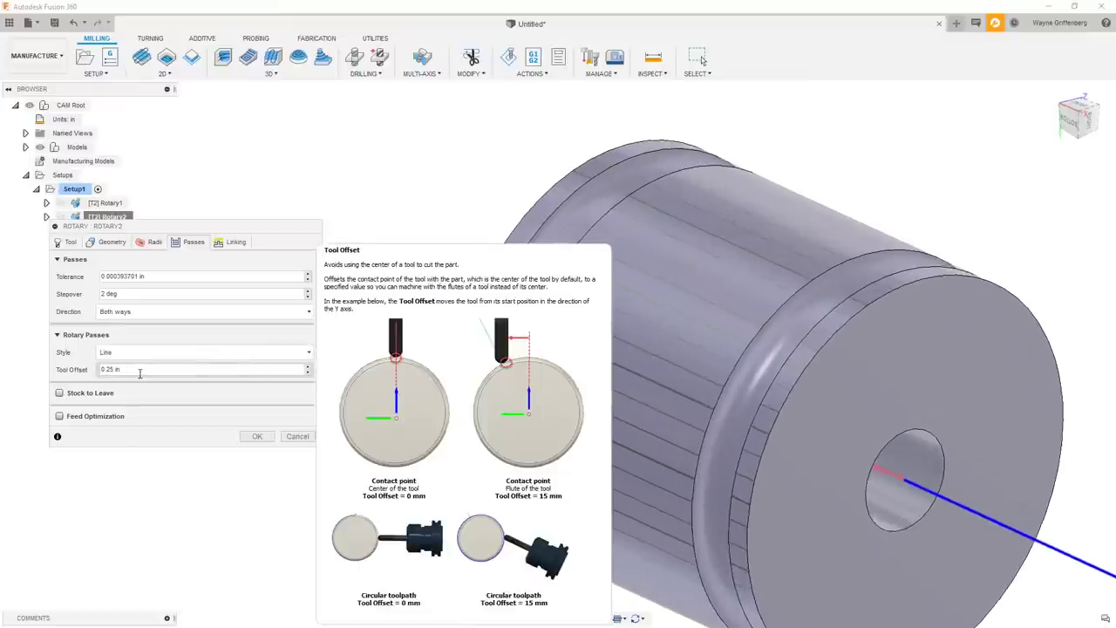
pyautogui.click(257, 436)
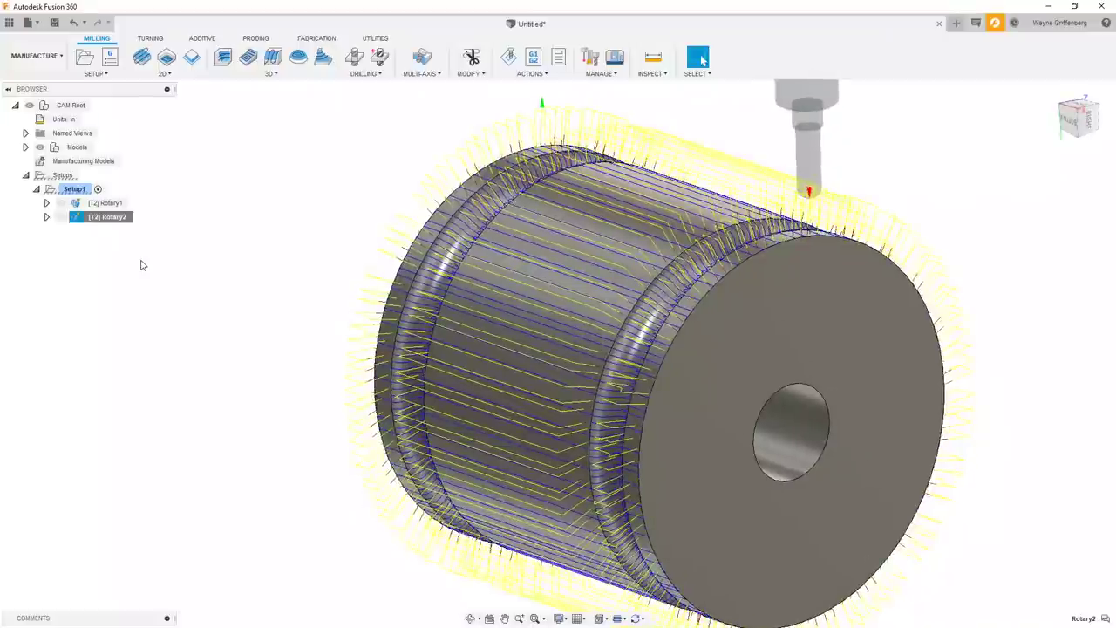
pyautogui.keyDown('shift'); pyautogui.click(117, 203); pyautogui.keyUp('shift')
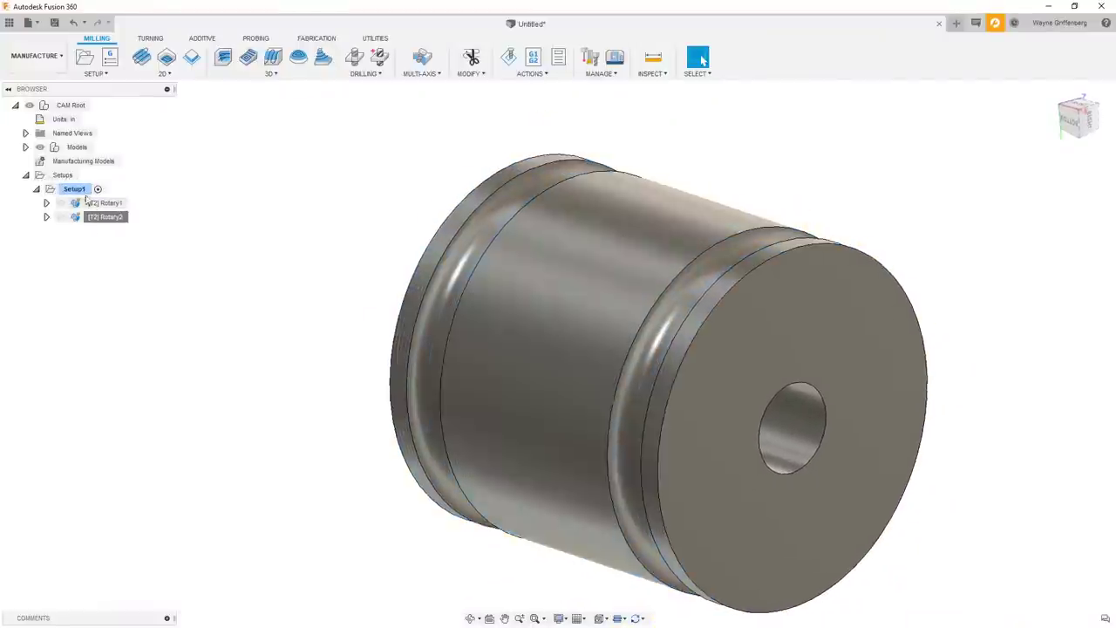
# - Post Setup1 with the HAAS Next Generation Control post, replacing 1001.nc
pyautogui.click(75, 189)
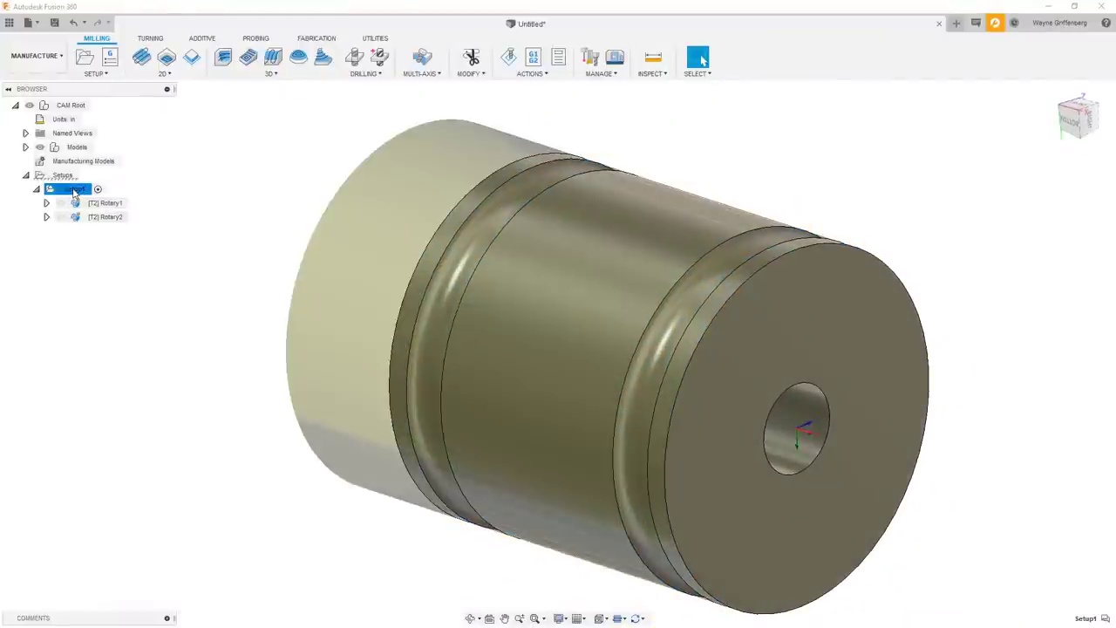
pyautogui.click(532, 56)
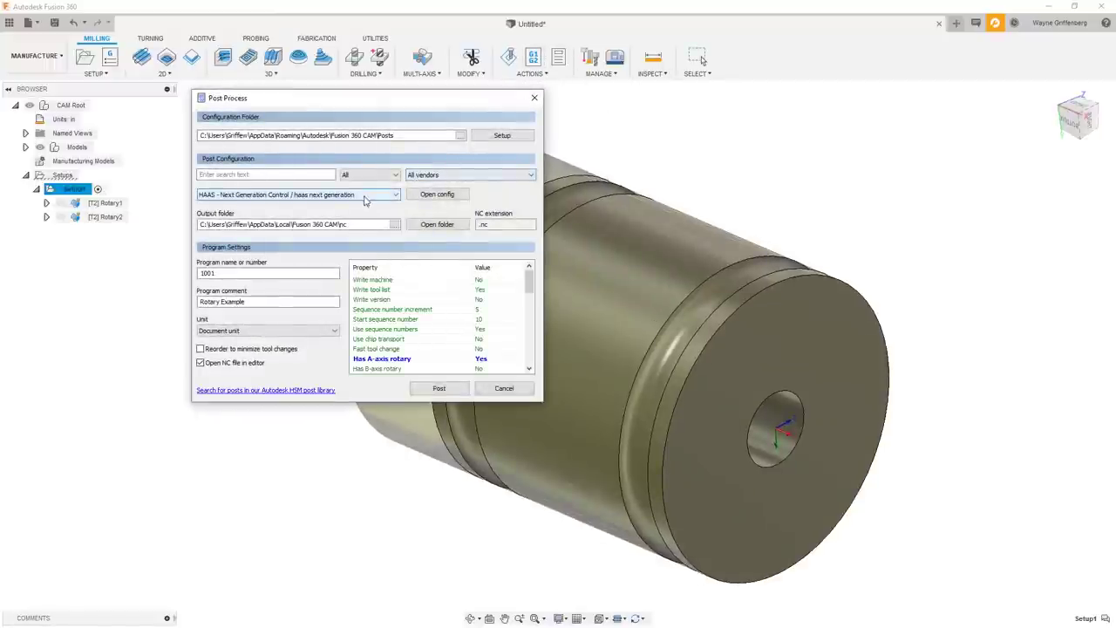
pyautogui.click(314, 196)
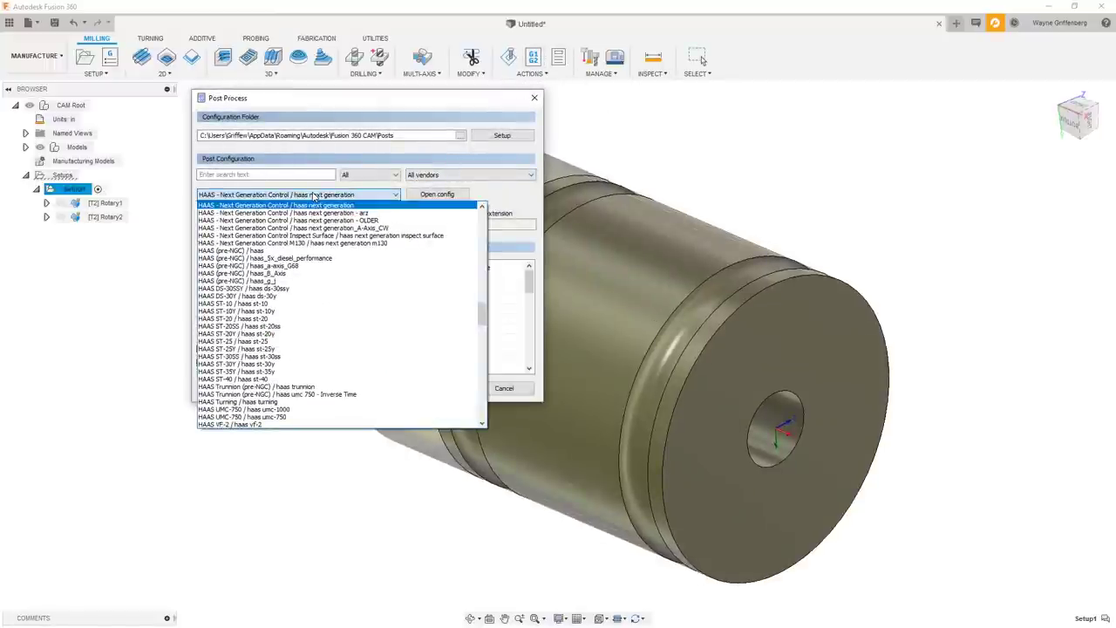
pyautogui.click(313, 196)
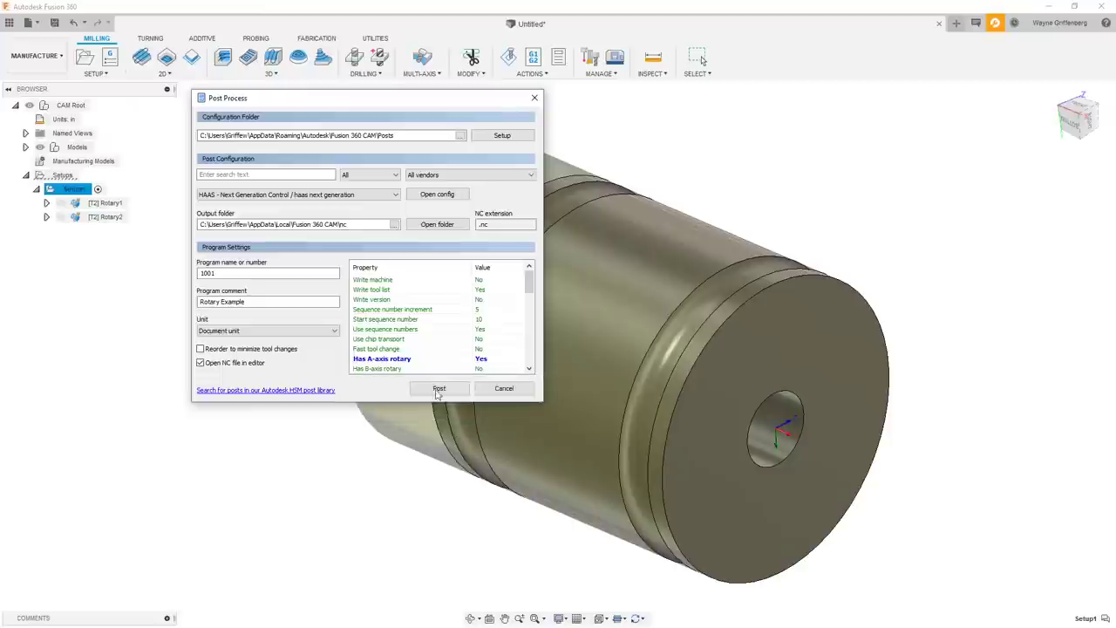
pyautogui.click(437, 391)
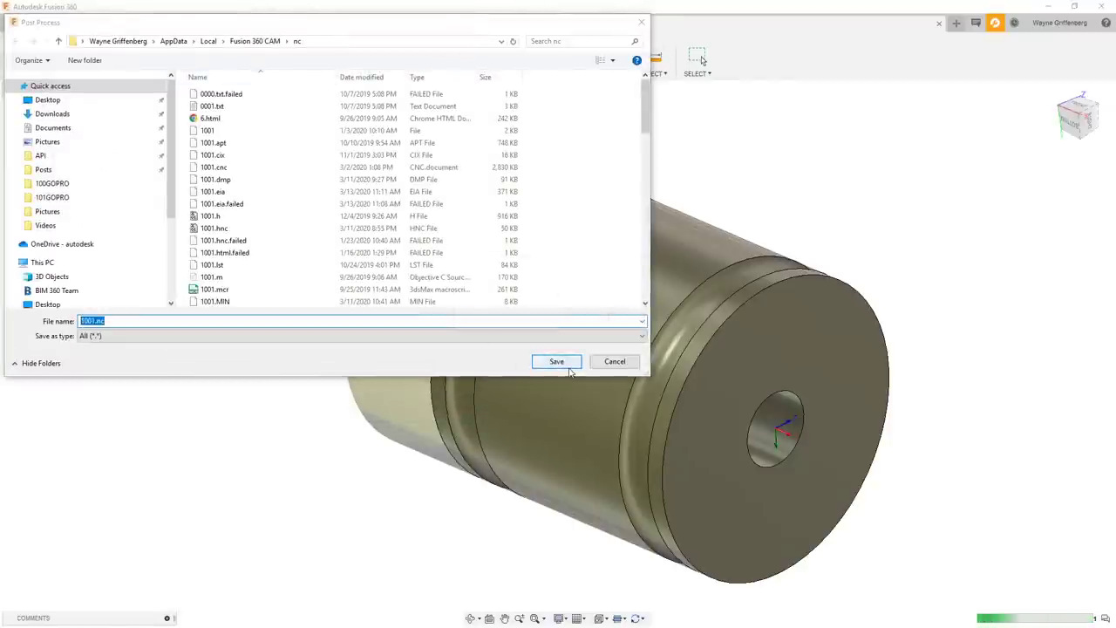
pyautogui.click(567, 364)
pyautogui.click(583, 323)
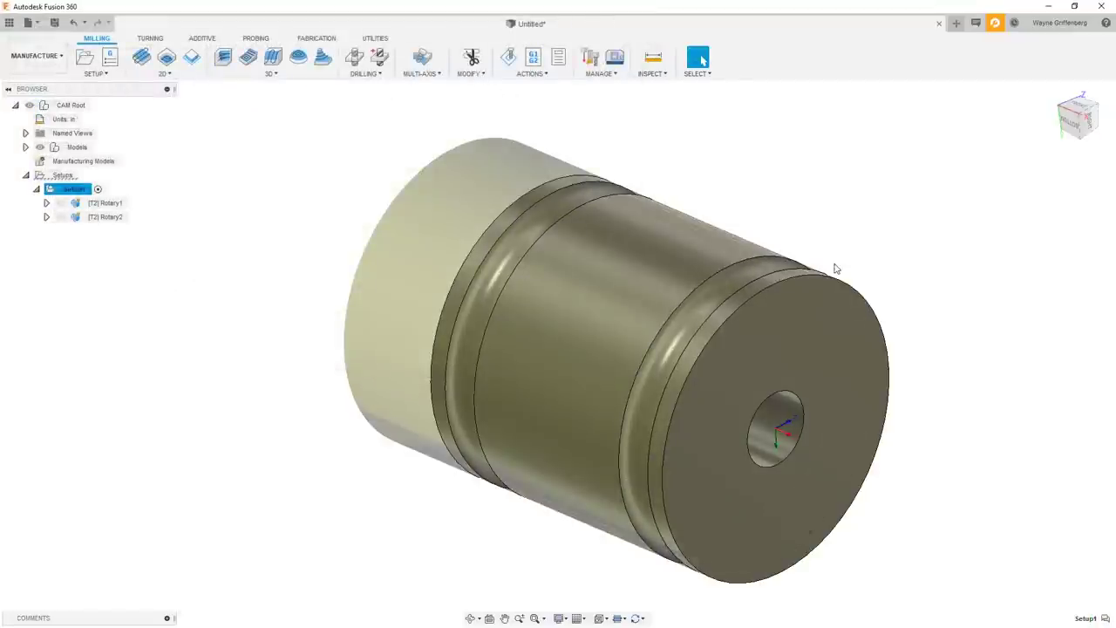
# - Search the 1001.nc code for 'A' and jump to the next match
pyautogui.hotkey('ctrl', 'f')
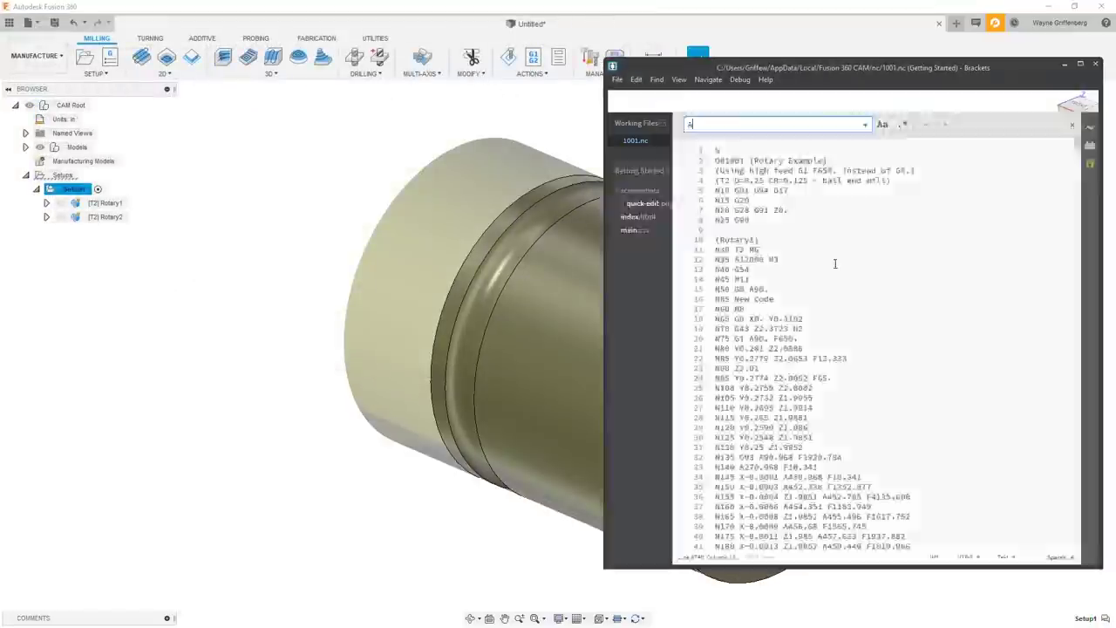
pyautogui.write('A')
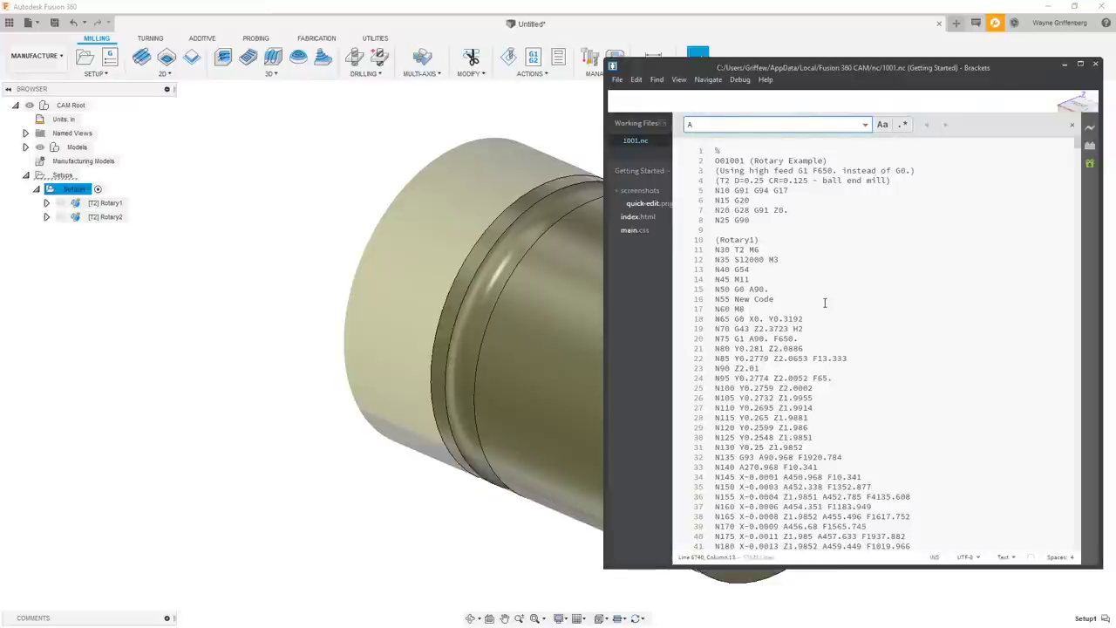
pyautogui.click(758, 289)
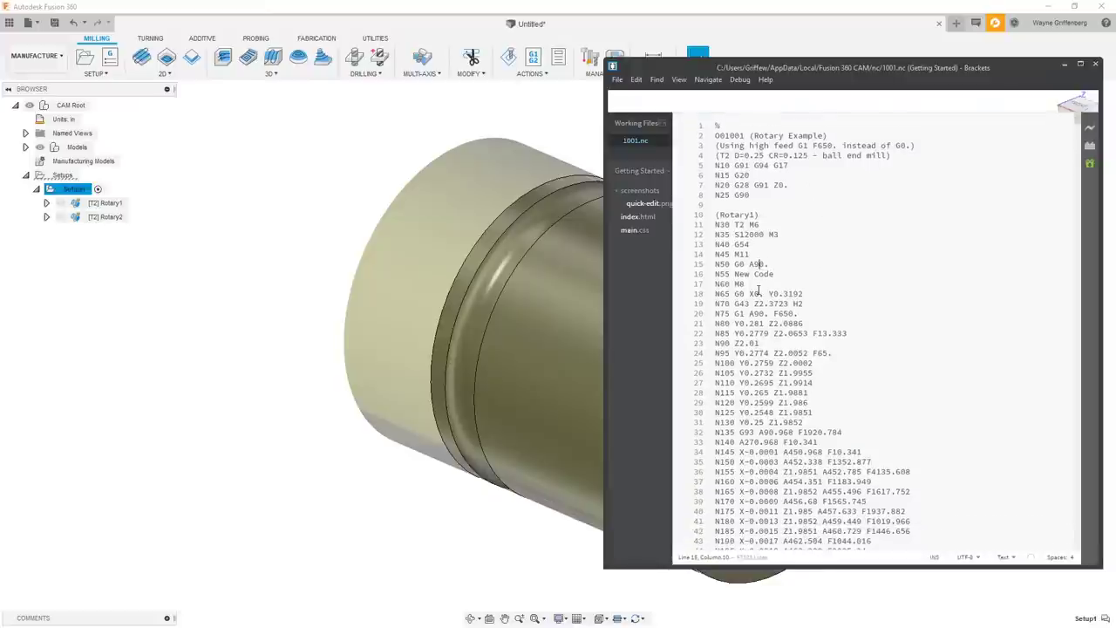
pyautogui.press('Down')
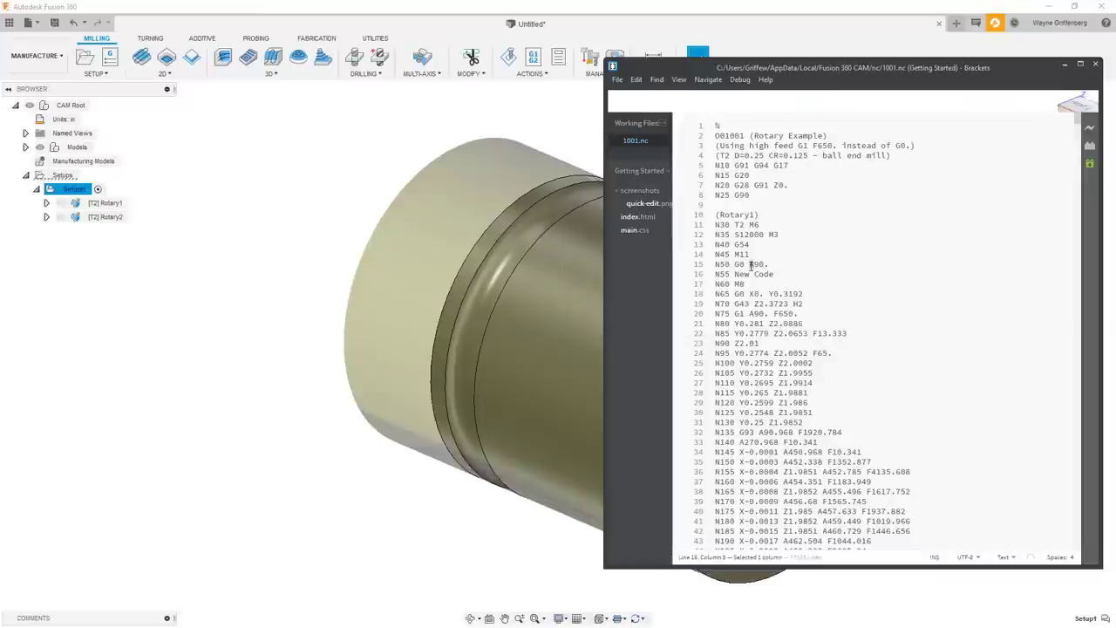
pyautogui.click(659, 80)
pyautogui.click(664, 108)
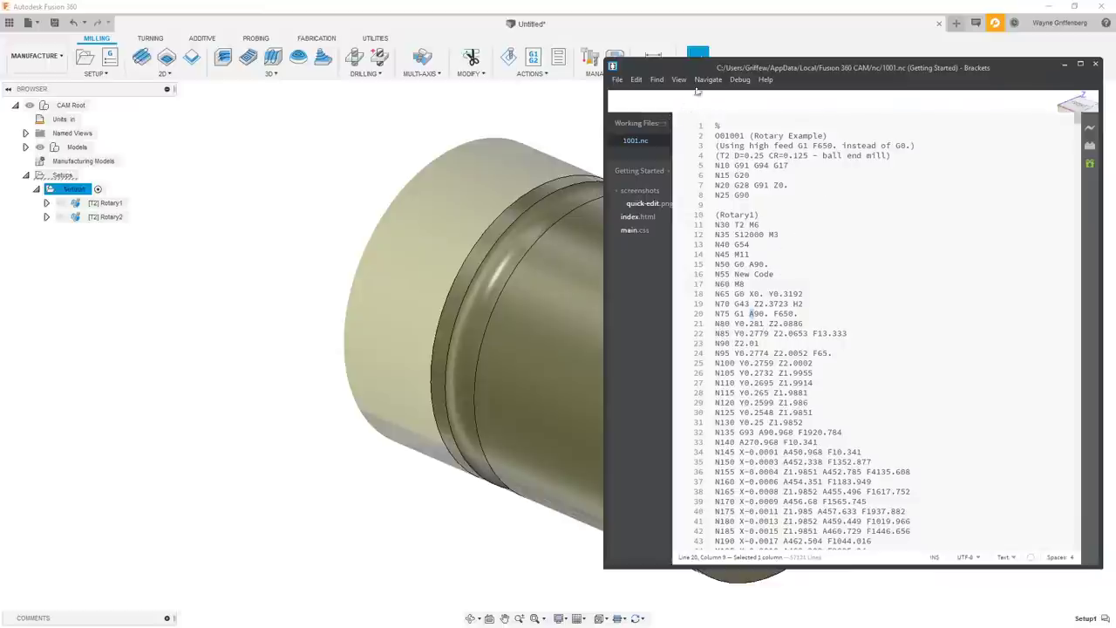
# - Find further 'A' matches via the Find menu and reopen the search bar
pyautogui.moveTo(711, 68); pyautogui.dragTo(686, 77)
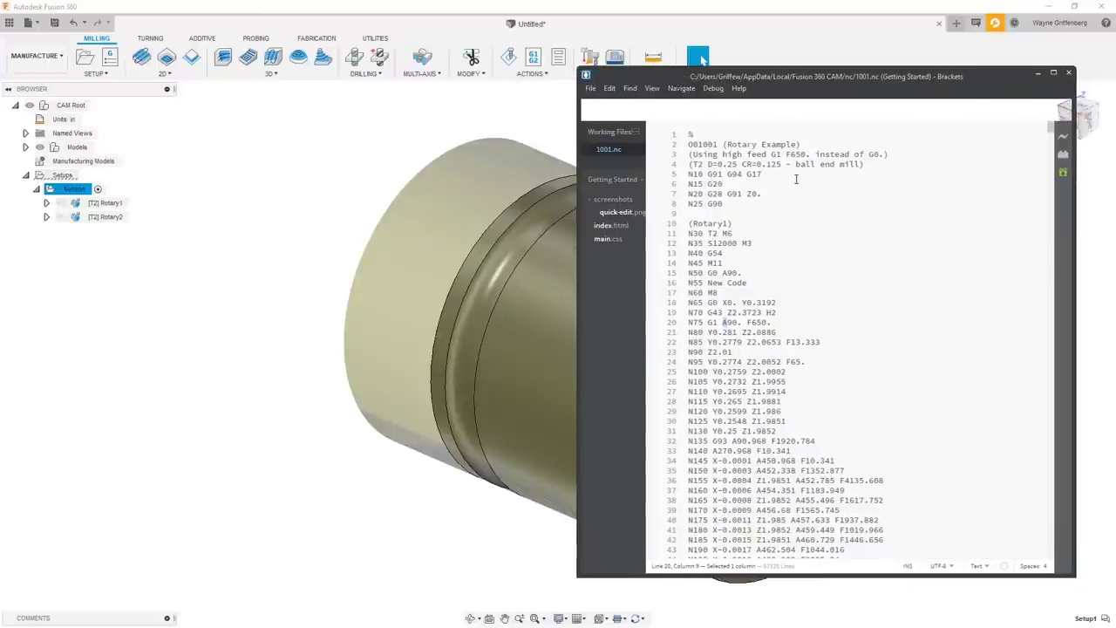
pyautogui.click(633, 91)
pyautogui.click(660, 114)
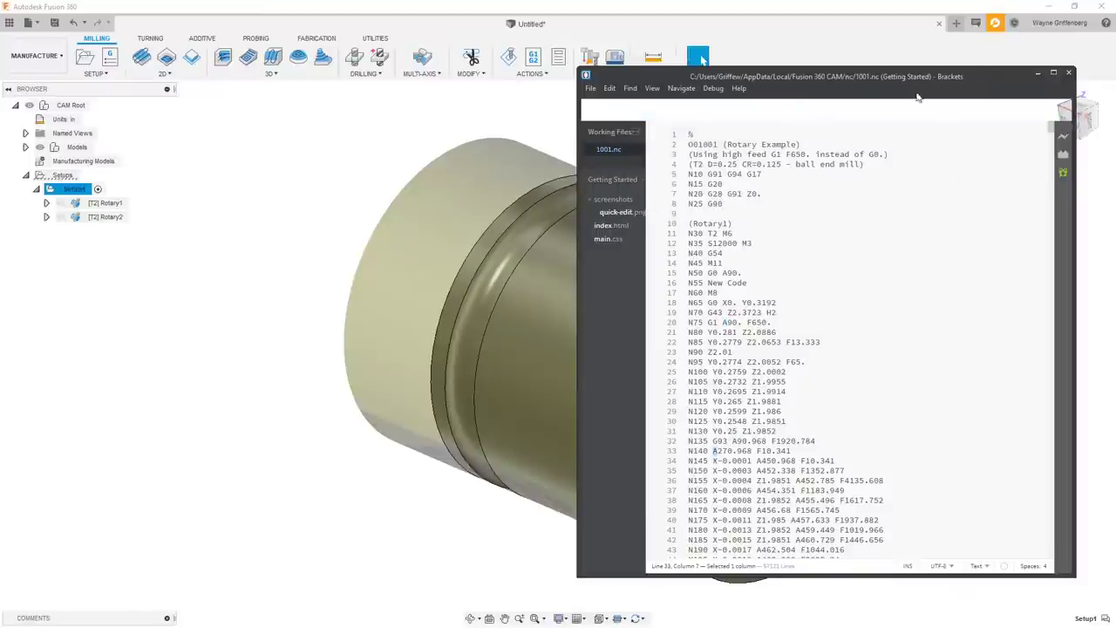
pyautogui.moveTo(915, 76)
pyautogui.mouseDown()
pyautogui.moveTo(912, 45)
pyautogui.moveTo(917, 87)
pyautogui.mouseUp()
pyautogui.click(632, 98)
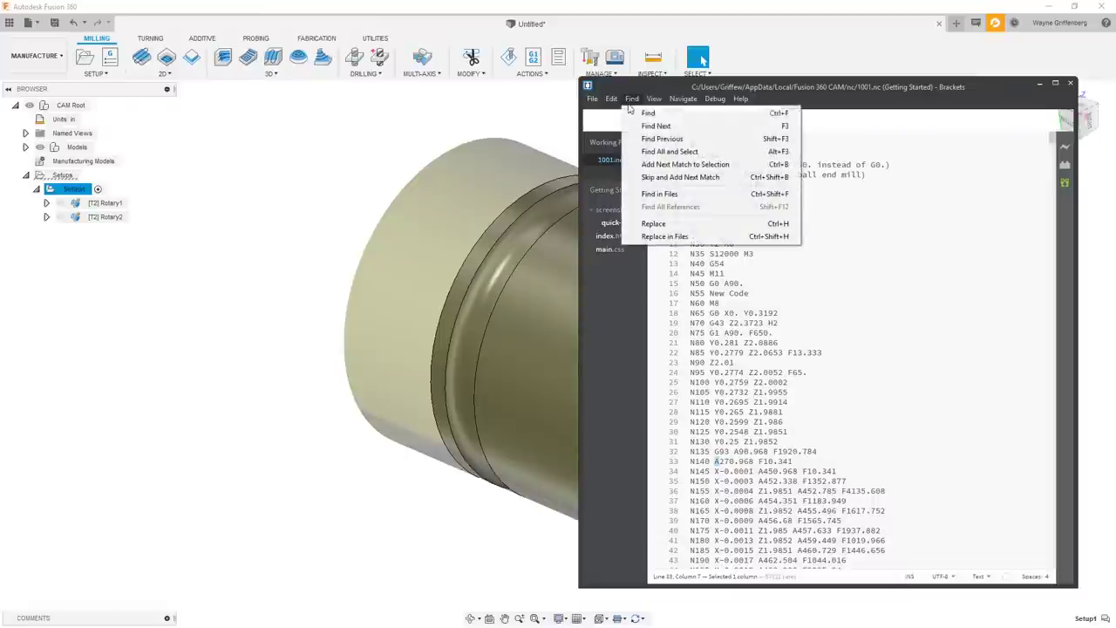
pyautogui.click(648, 112)
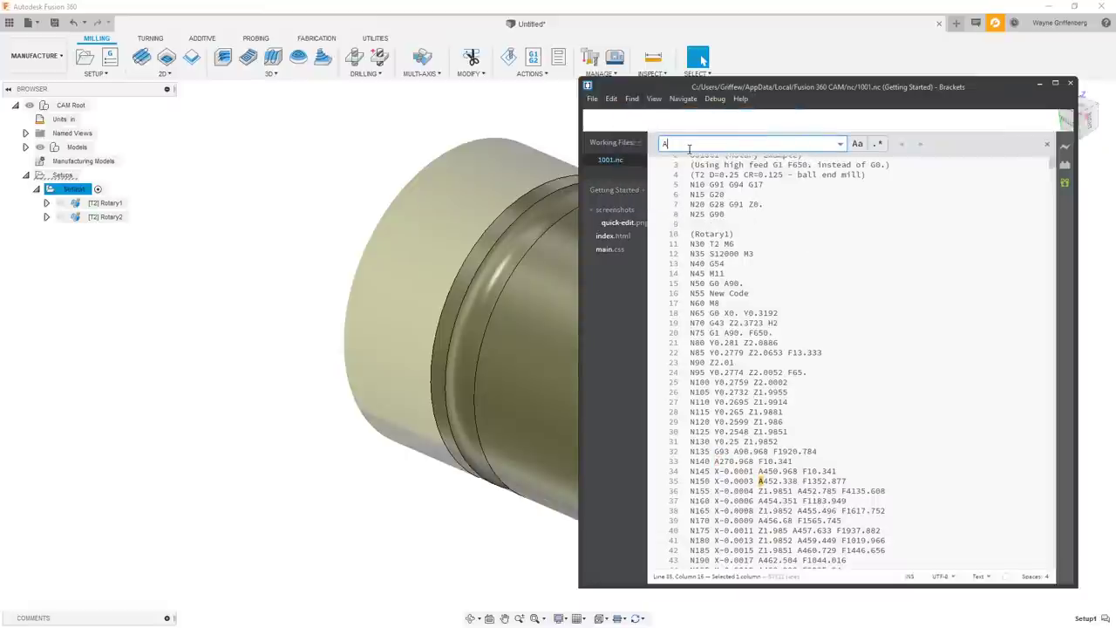
# - Step through the remaining A-axis values, then minimize Brackets
pyautogui.press('Return')
pyautogui.press('Return')
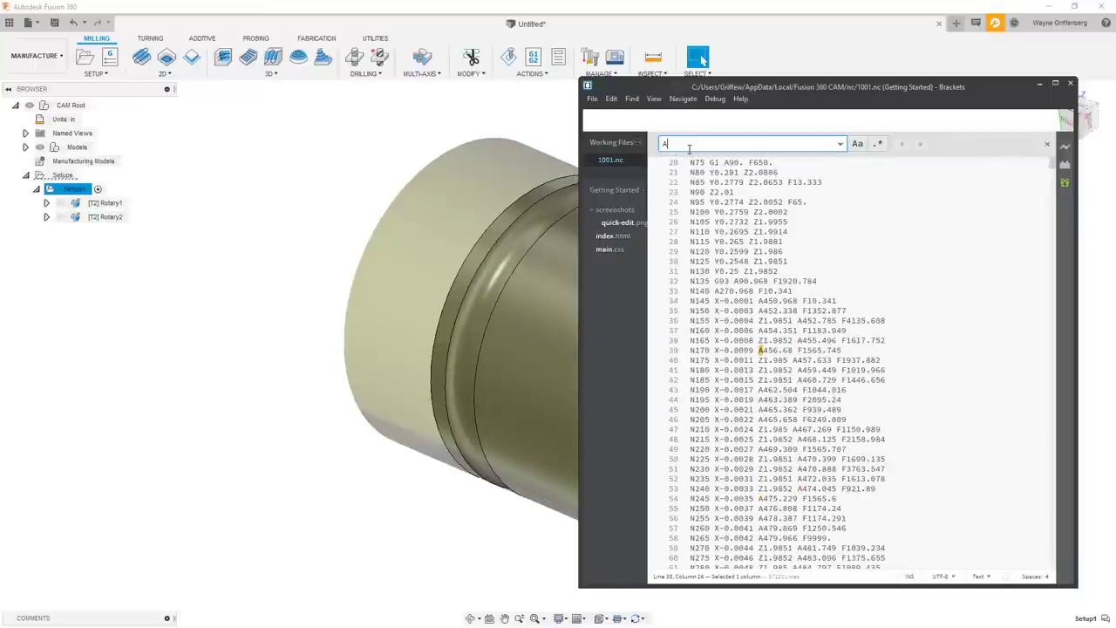
pyautogui.scroll(7, 867, 340)
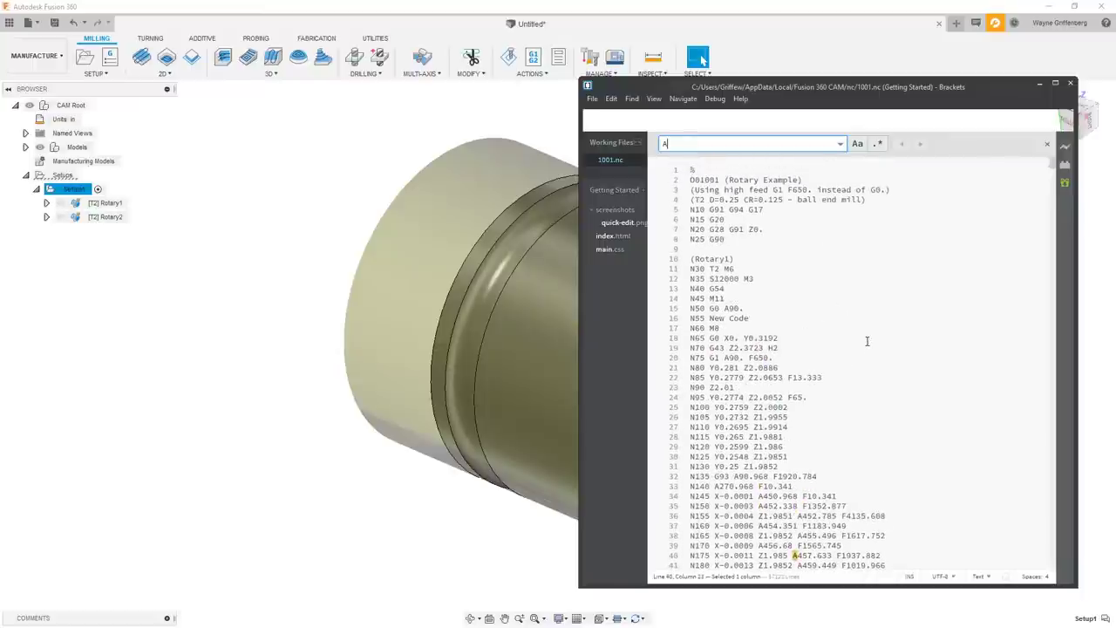
pyautogui.scroll(-6, 867, 340)
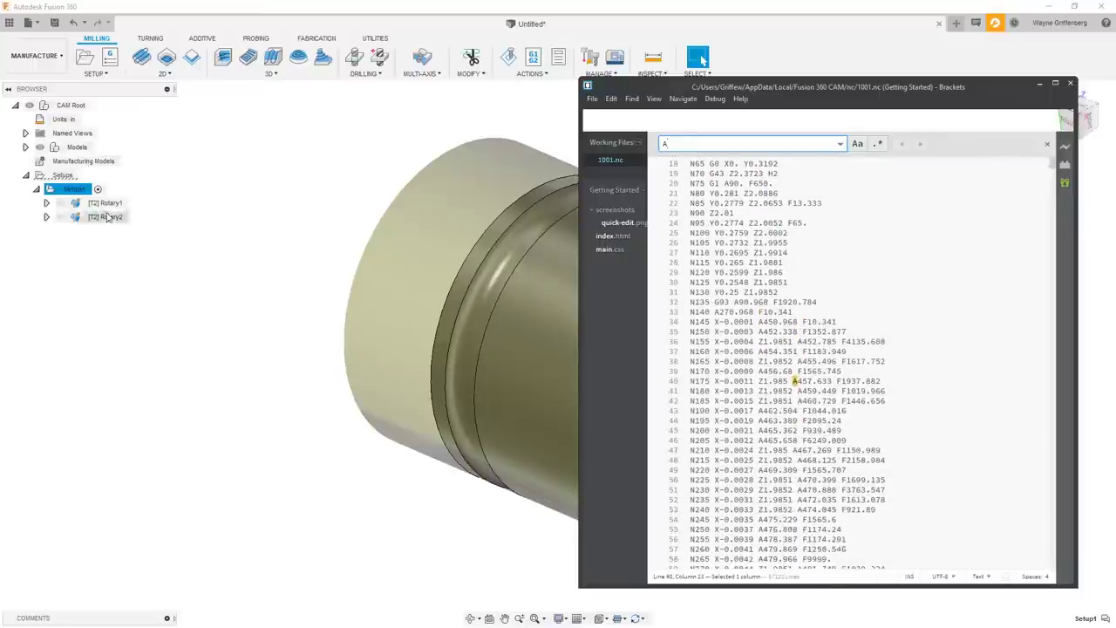
pyautogui.press('Return')
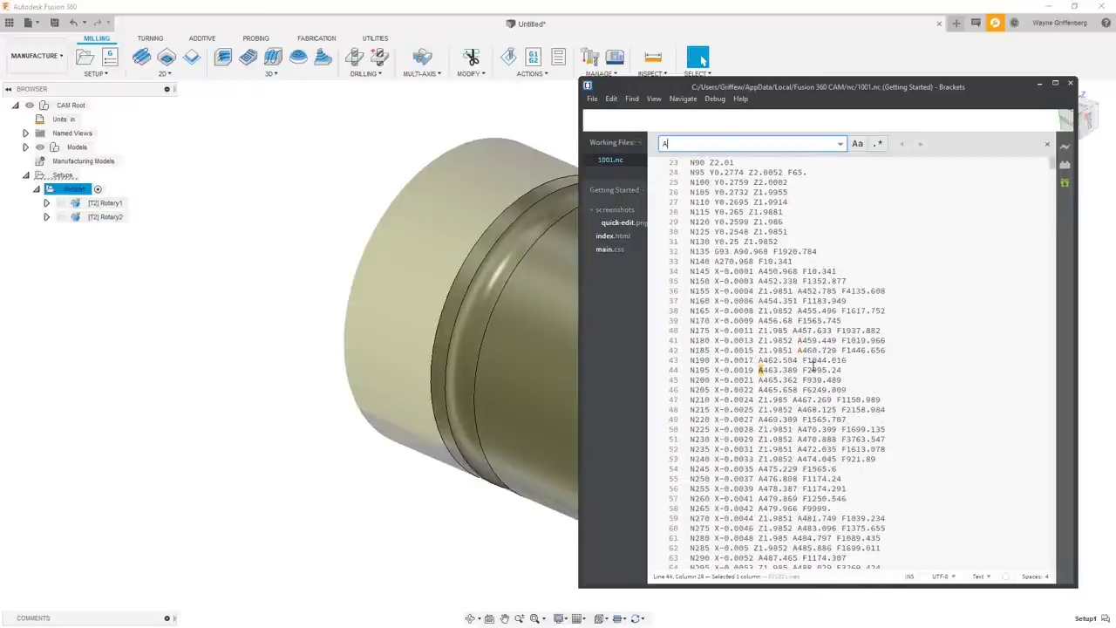
pyautogui.press('Return')
pyautogui.press('Return')
pyautogui.press('Return')
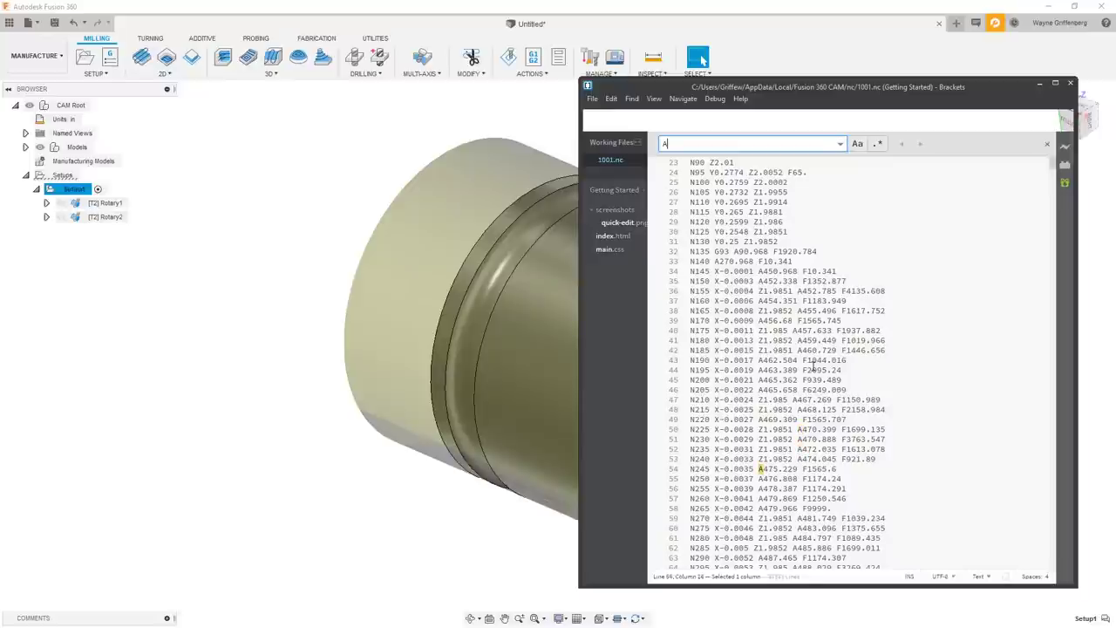
pyautogui.press('Return')
pyautogui.press('Return')
pyautogui.press('Return')
pyautogui.press('Return')
pyautogui.press('Return')
pyautogui.press('Return')
pyautogui.press('Return')
pyautogui.press('Return')
pyautogui.press('Return')
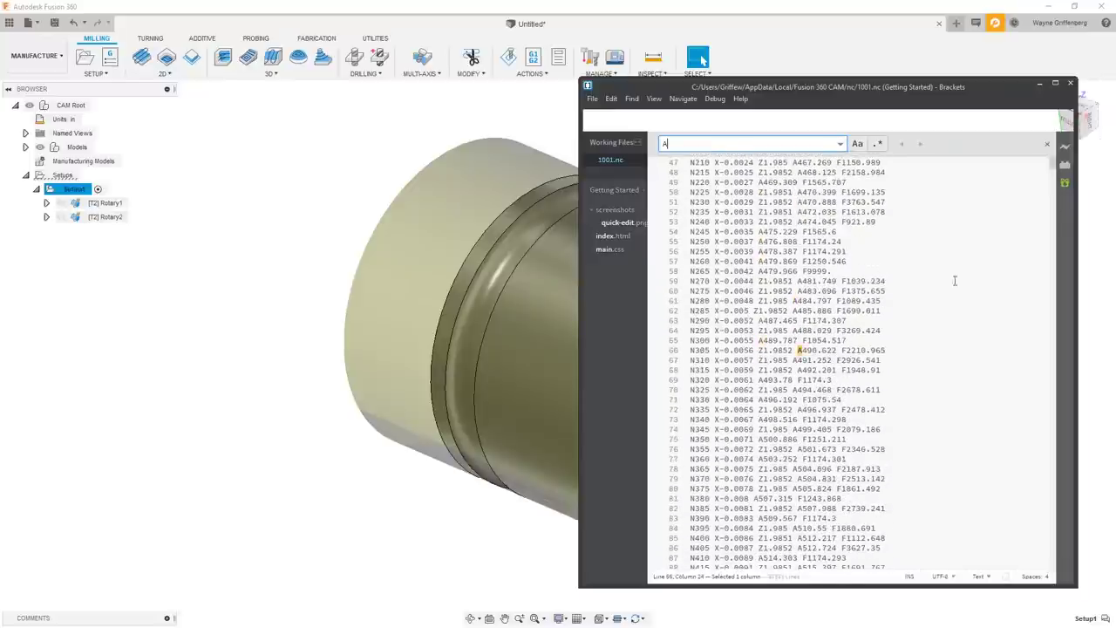
pyautogui.click(1040, 84)
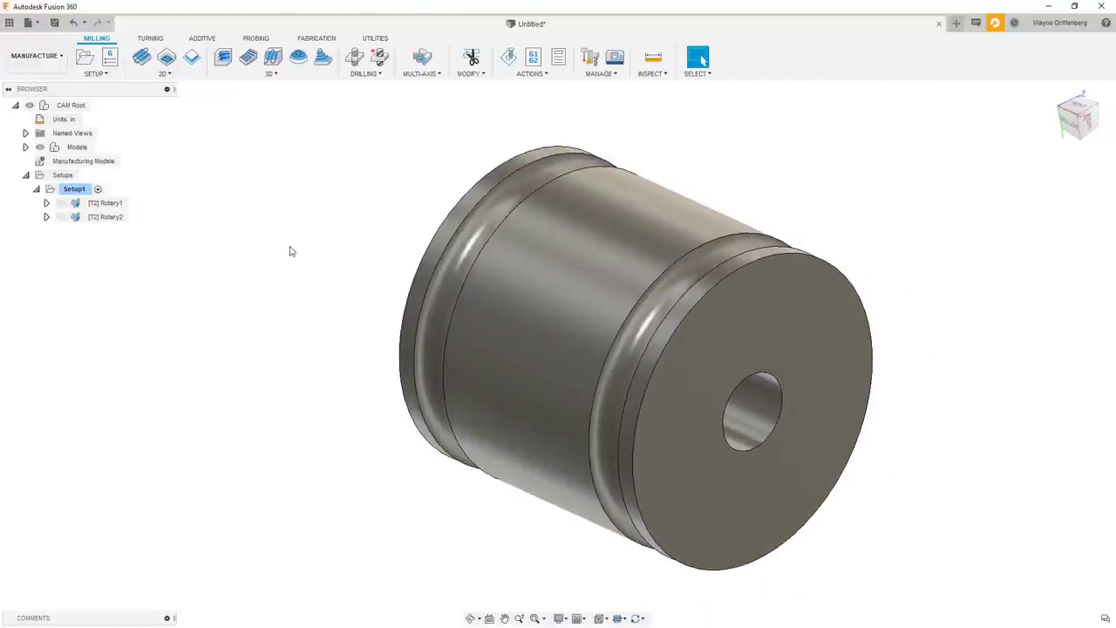
pyautogui.rightClick(108, 204)
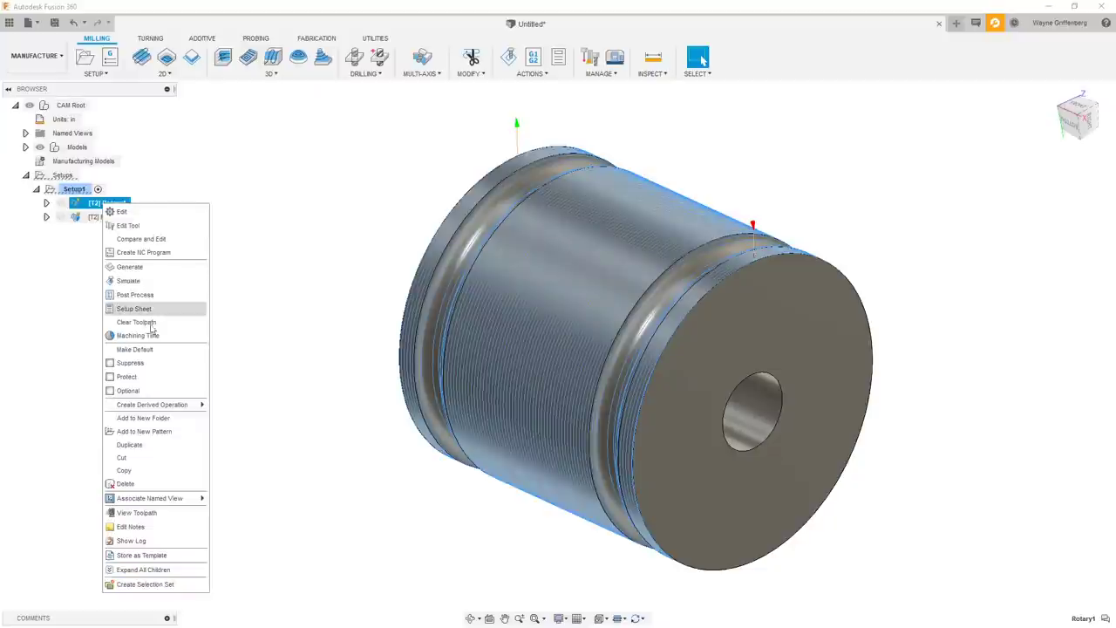
pyautogui.click(125, 211)
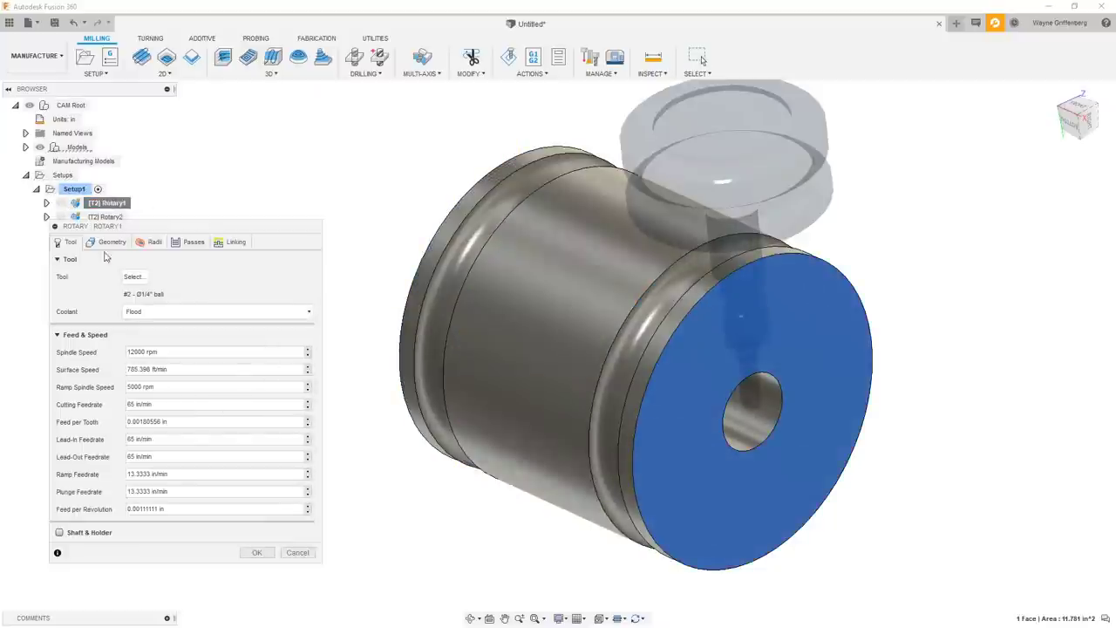
pyautogui.click(107, 242)
pyautogui.moveTo(174, 236); pyautogui.dragTo(270, 164)
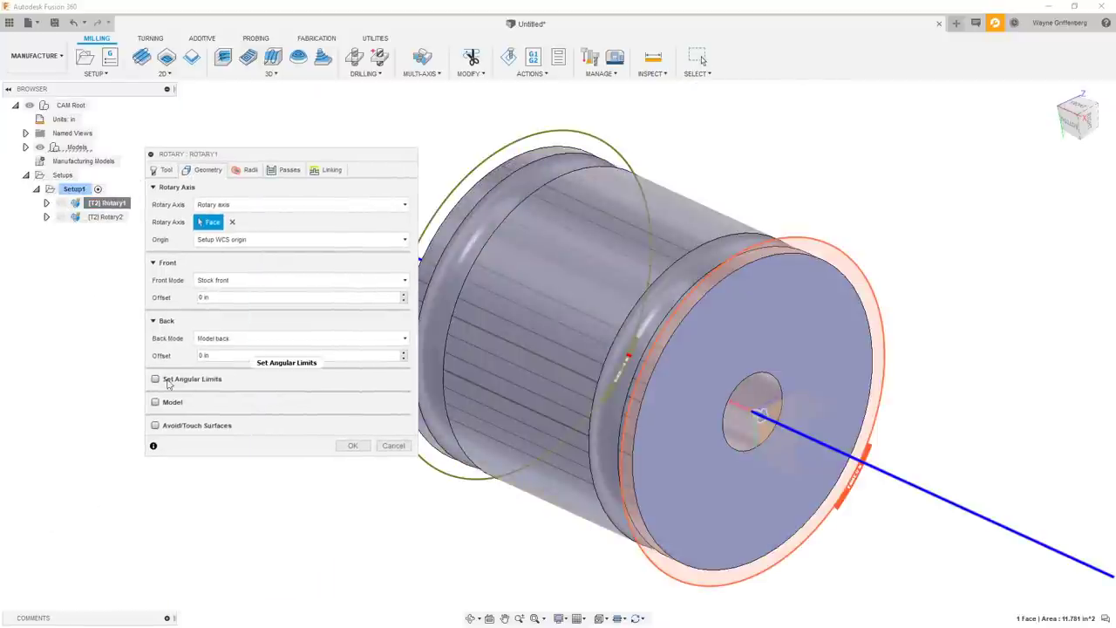
pyautogui.moveTo(184, 381)
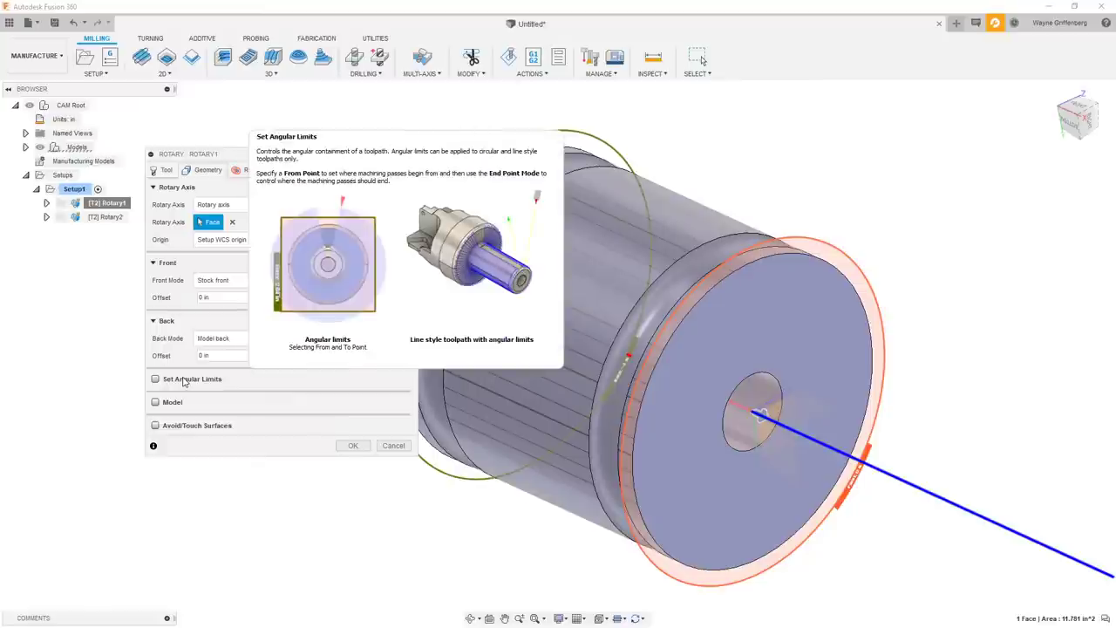
pyautogui.click(406, 450)
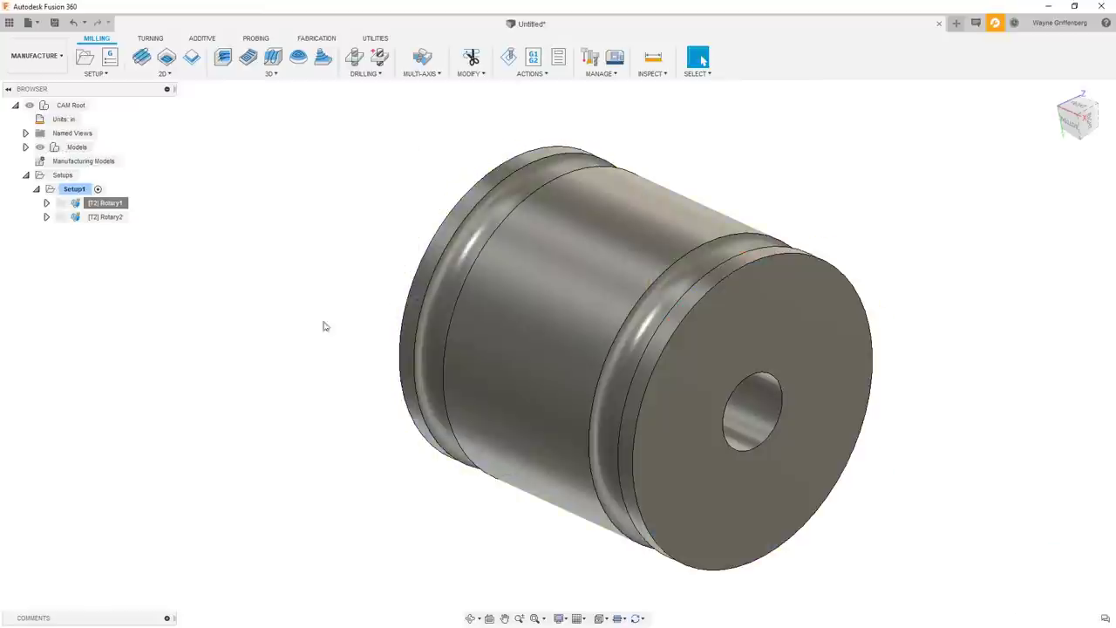
pyautogui.scroll(5, 567, 353)
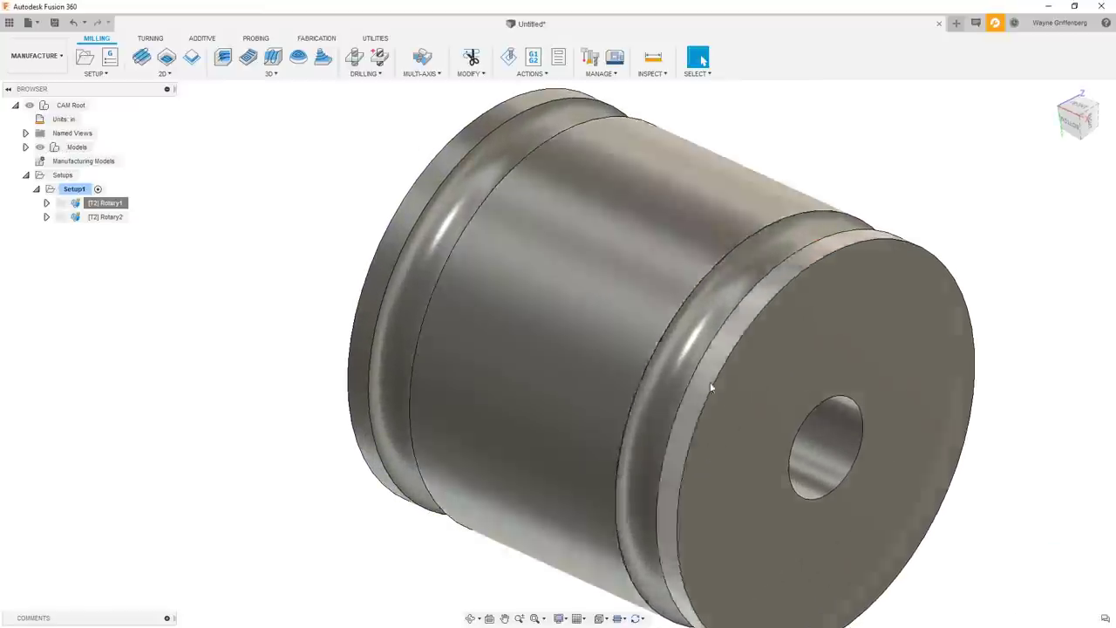
pyautogui.scroll(-1, 523, 432)
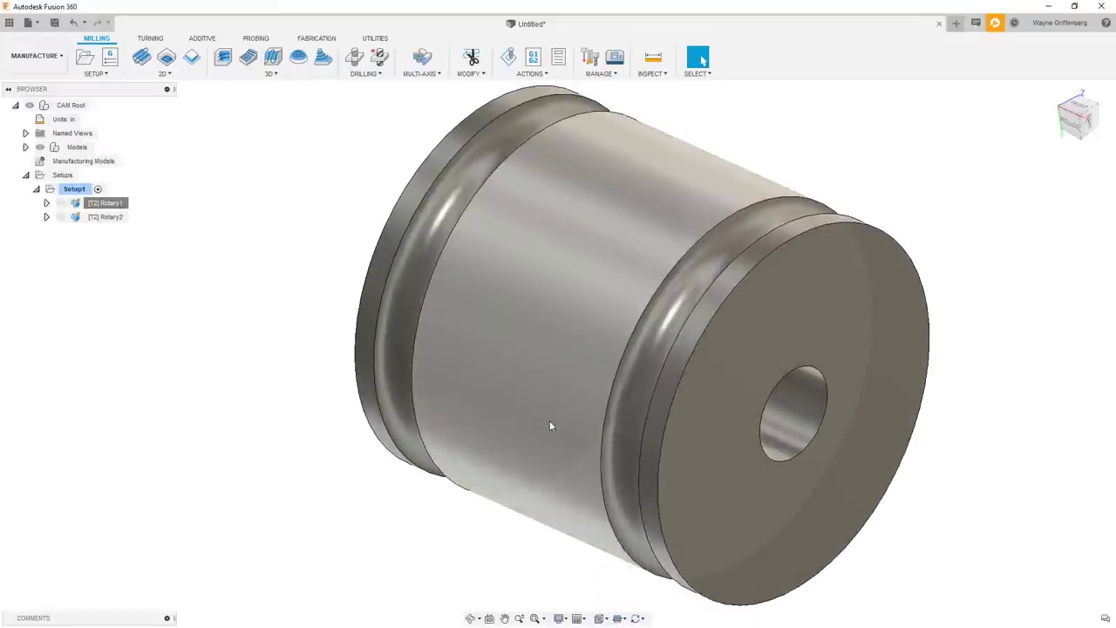
pyautogui.scroll(-1, 550, 426)
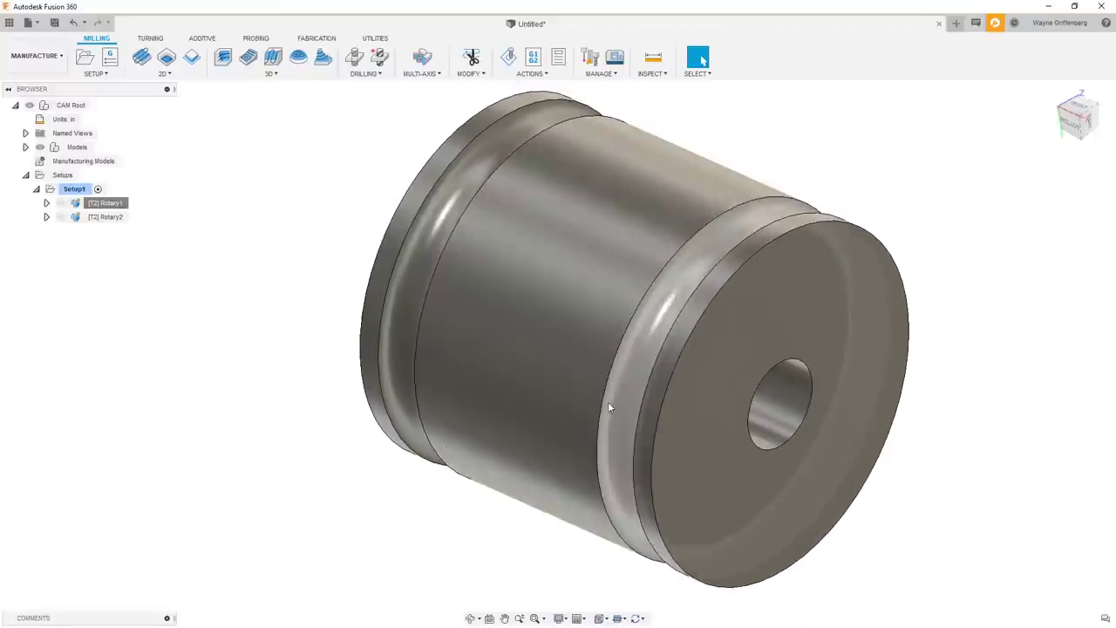
# - Switch to the Design workspace and show the origin planes and axes
pyautogui.click(35, 55)
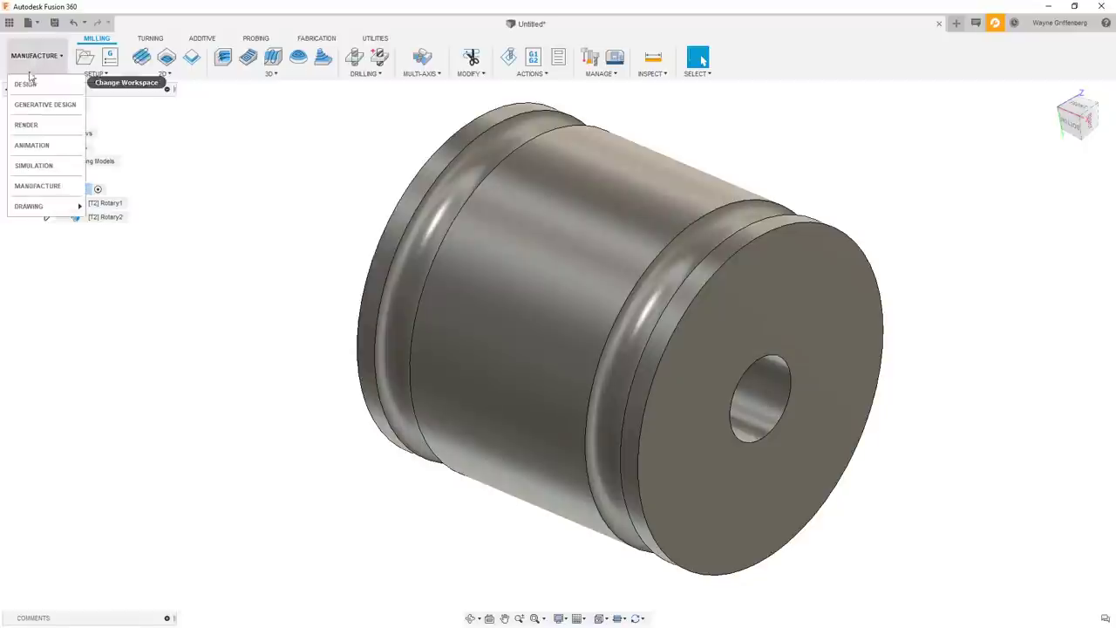
pyautogui.click(31, 80)
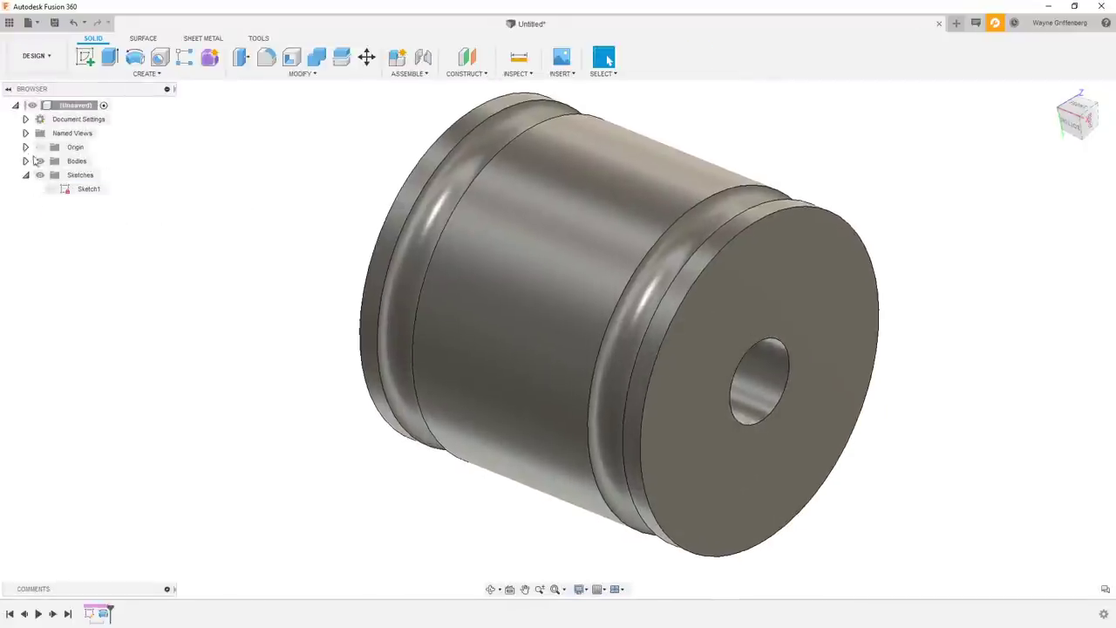
pyautogui.click(39, 146)
pyautogui.keyDown('shift'); pyautogui.moveTo(518, 361); pyautogui.dragTo(819, 340, button='middle'); pyautogui.keyUp('shift')
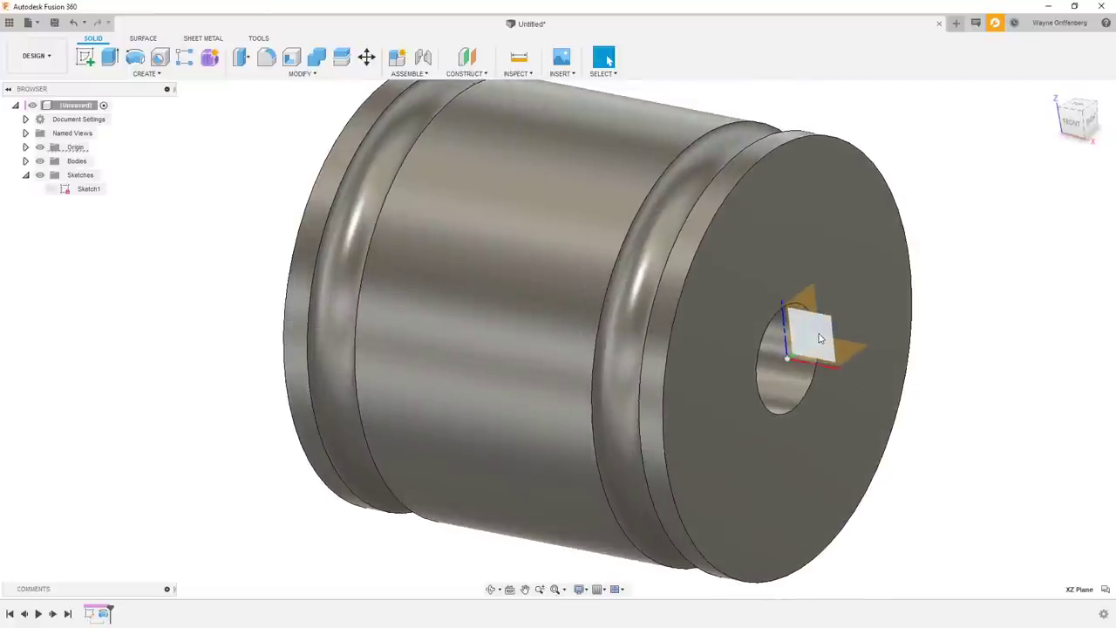
# - Create an offset plane at -2.5 in from the end plane and start a new sketch on it
pyautogui.click(817, 335)
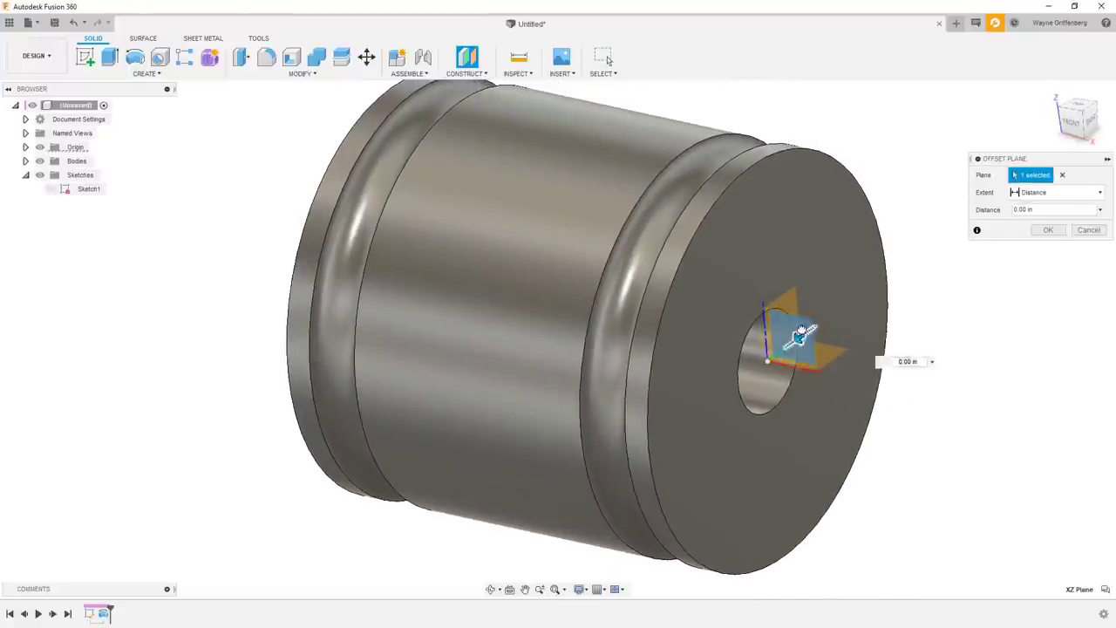
pyautogui.moveTo(800, 334); pyautogui.dragTo(660, 436)
pyautogui.keyDown('shift'); pyautogui.moveTo(767, 367); pyautogui.dragTo(785, 458, button='middle'); pyautogui.keyUp('shift')
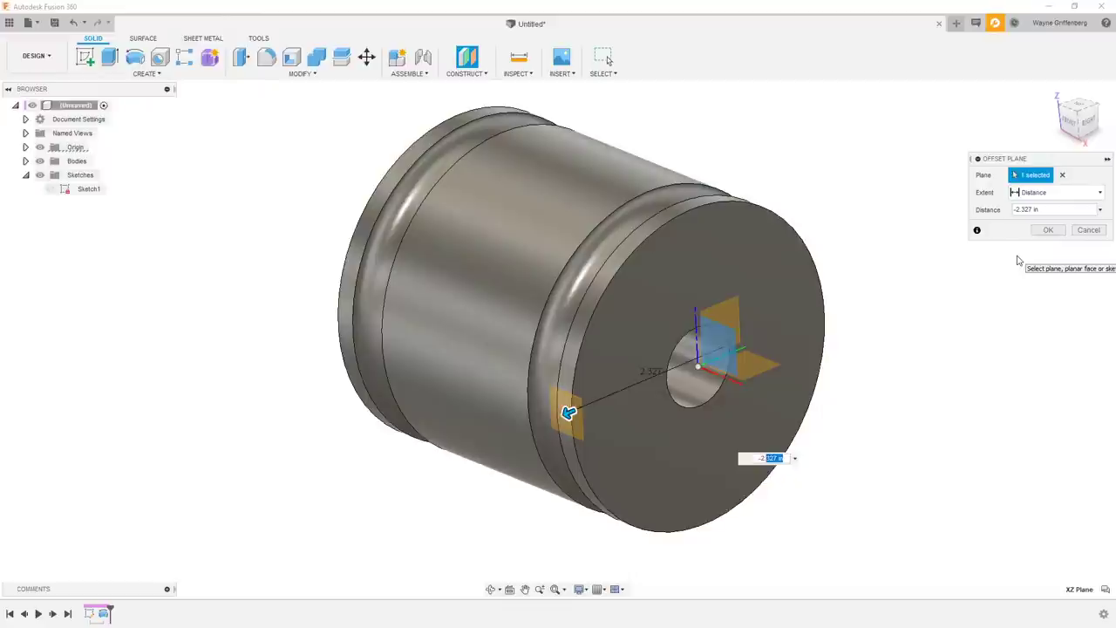
pyautogui.write('5')
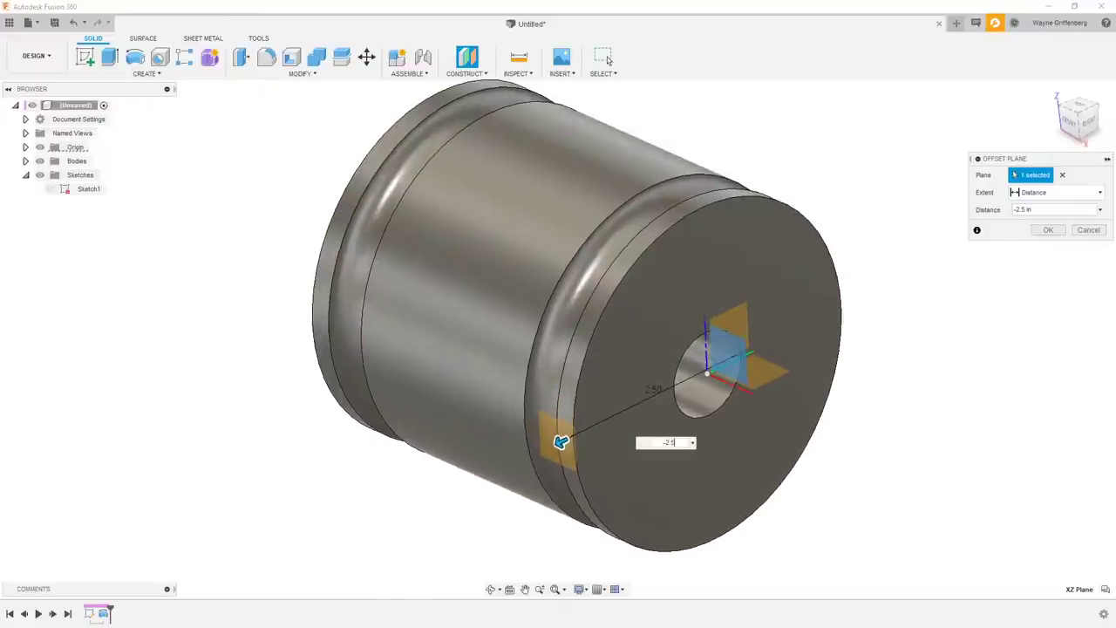
pyautogui.click(1048, 231)
pyautogui.rightClick(554, 443)
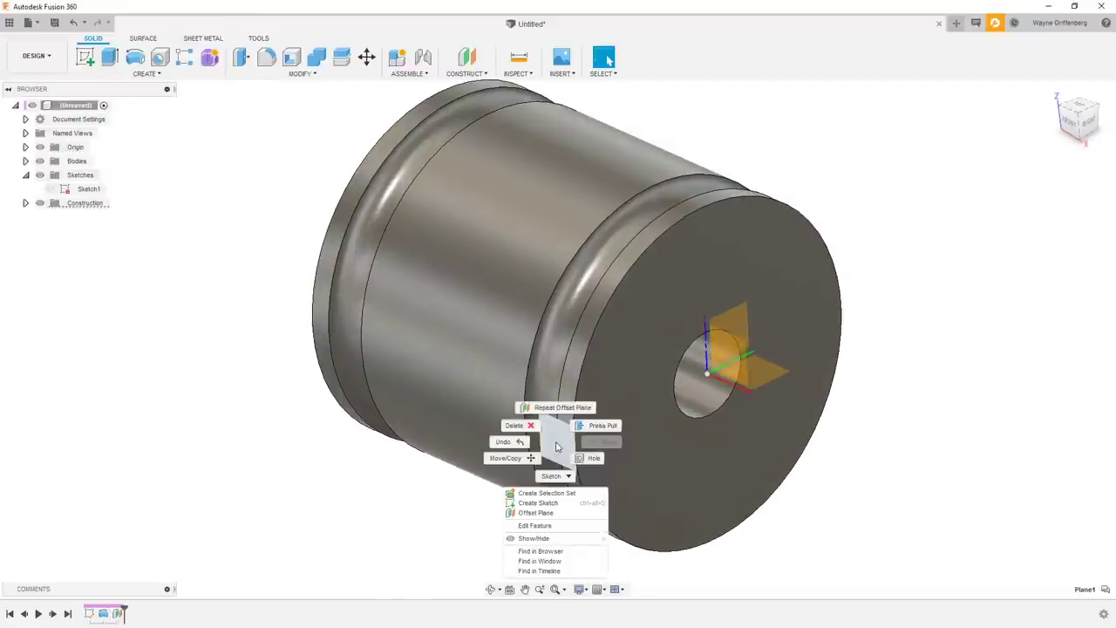
pyautogui.click(538, 503)
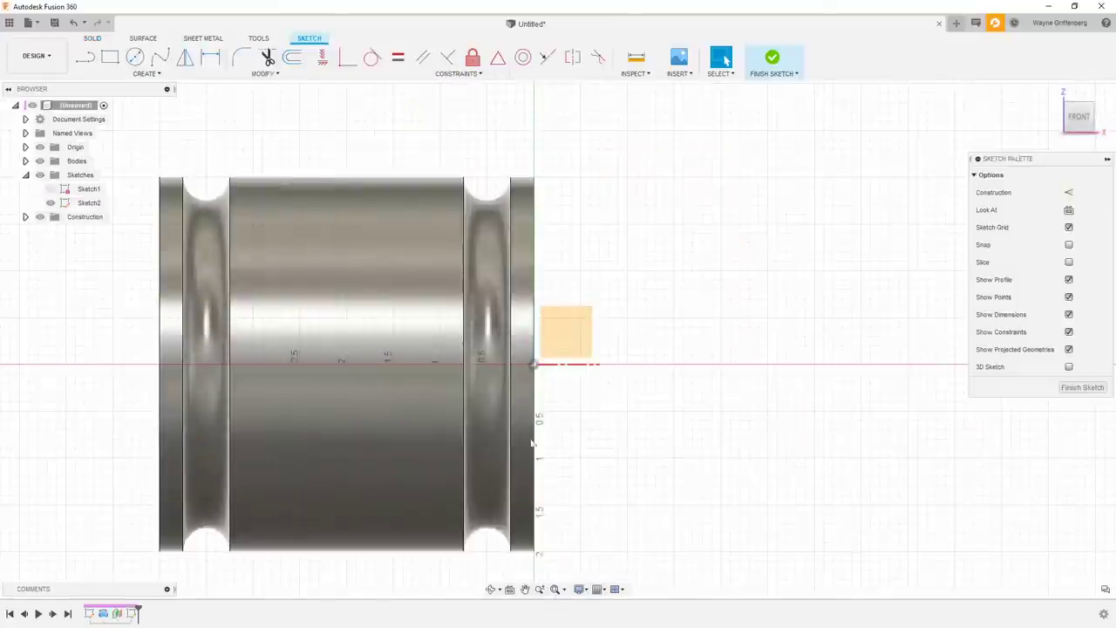
# - Project the body's left edge into the sketch
pyautogui.click(160, 336)
pyautogui.press('p')
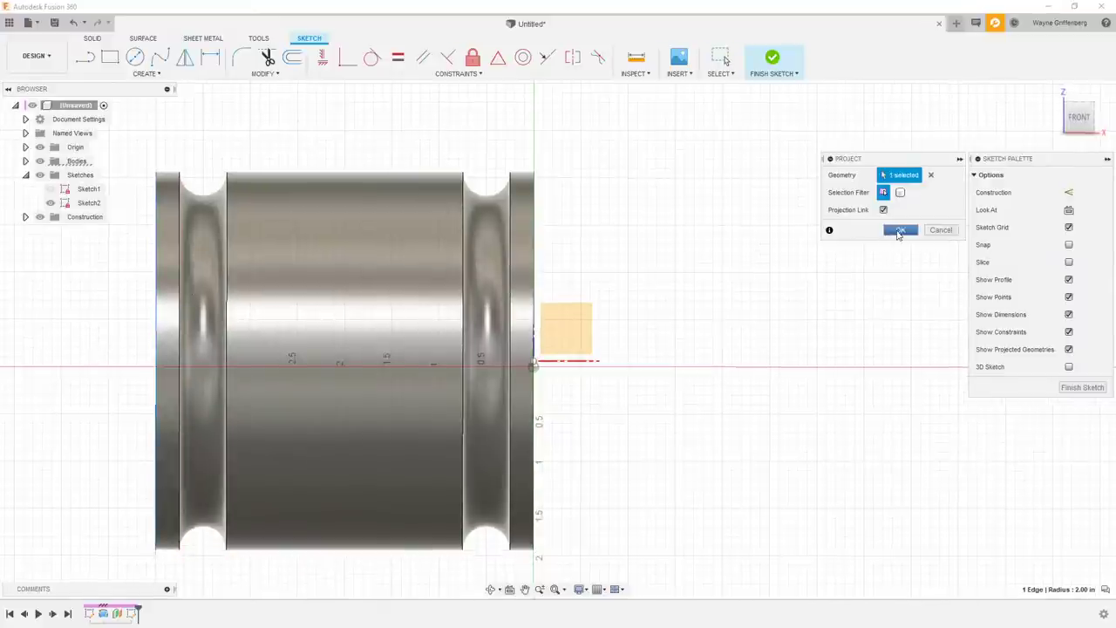
pyautogui.click(899, 231)
pyautogui.press('l')
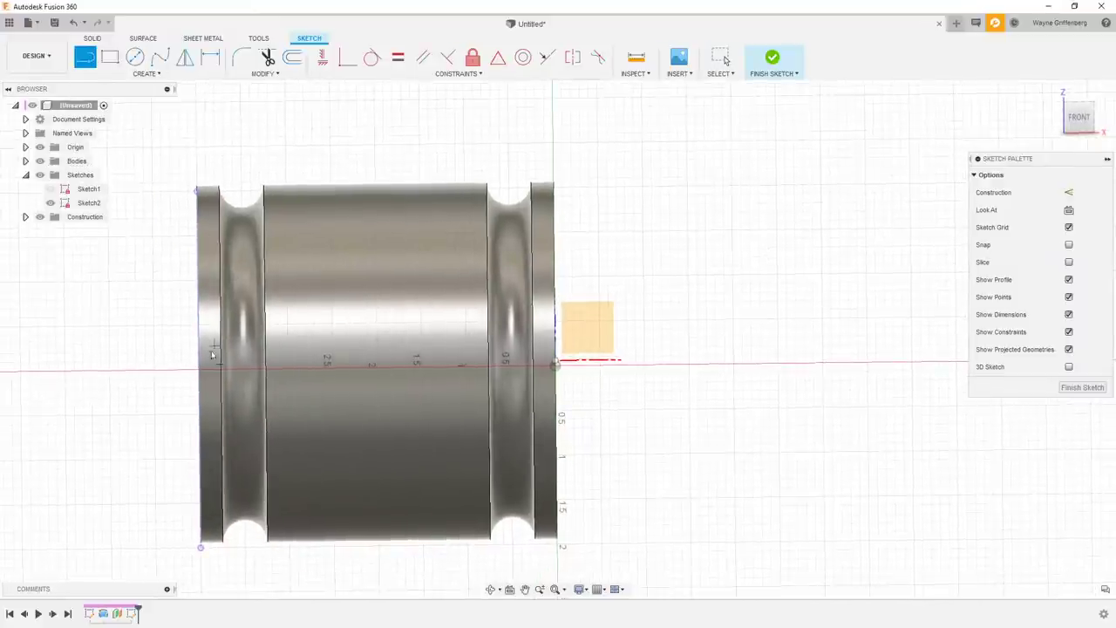
pyautogui.click(197, 373)
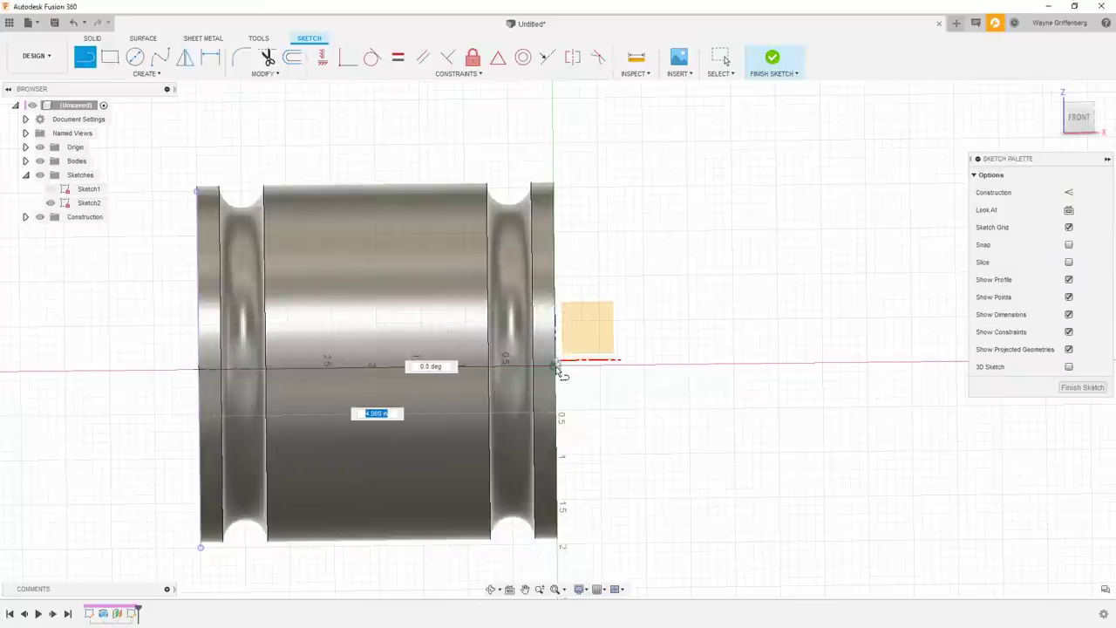
pyautogui.press('Escape')
pyautogui.click(457, 367)
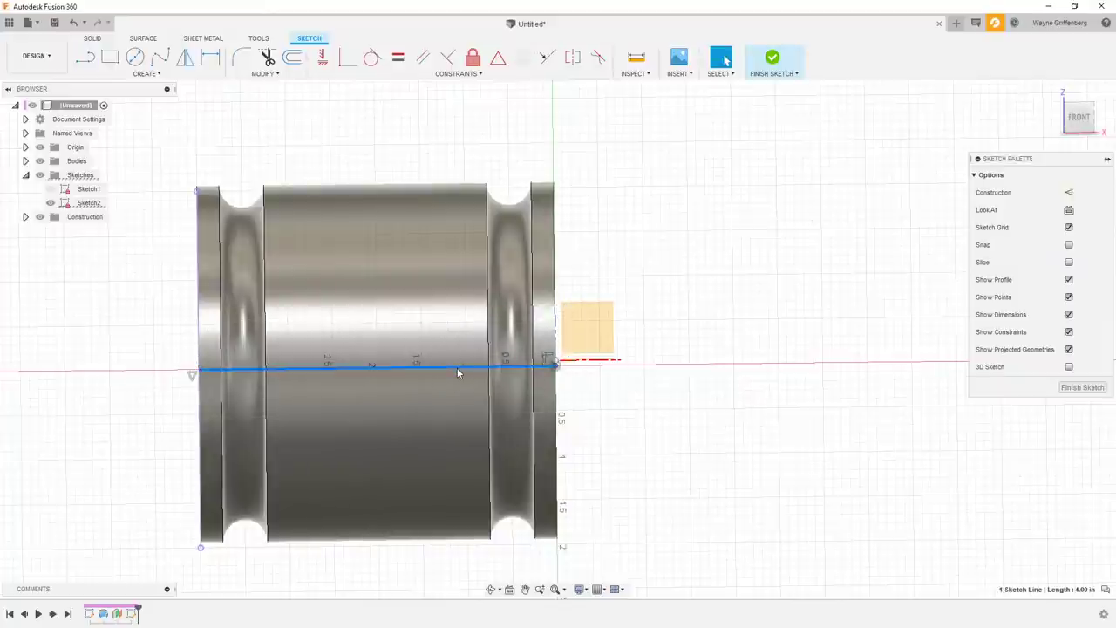
pyautogui.click(720, 346)
# - In Front view, draw a 1 in by 2.5 in center rectangle on the axis
pyautogui.click(1081, 117)
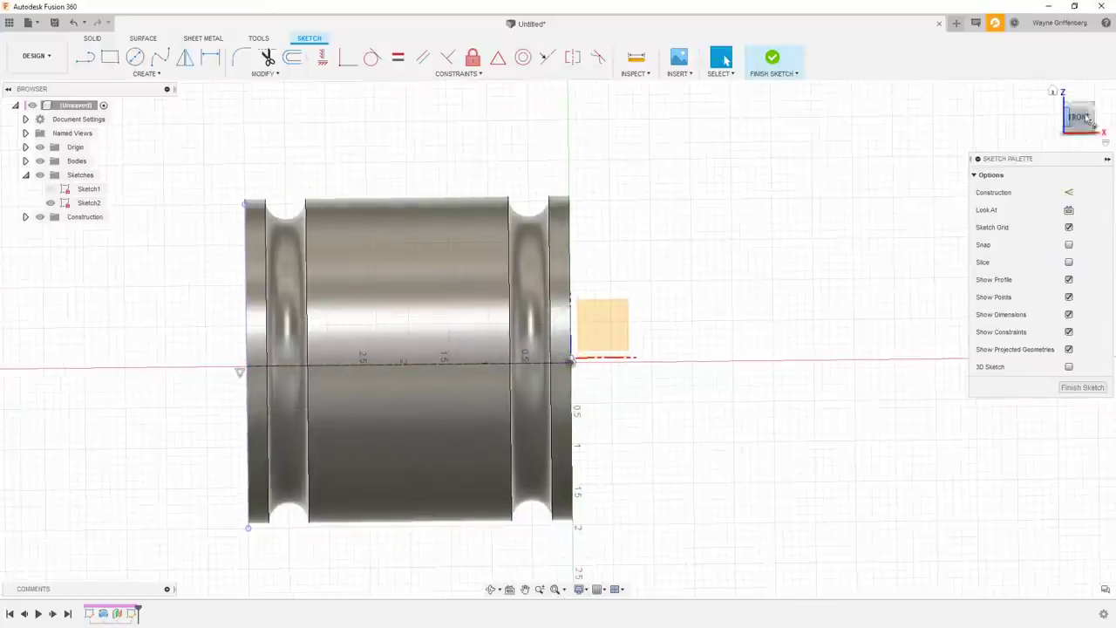
pyautogui.scroll(3, 346, 385)
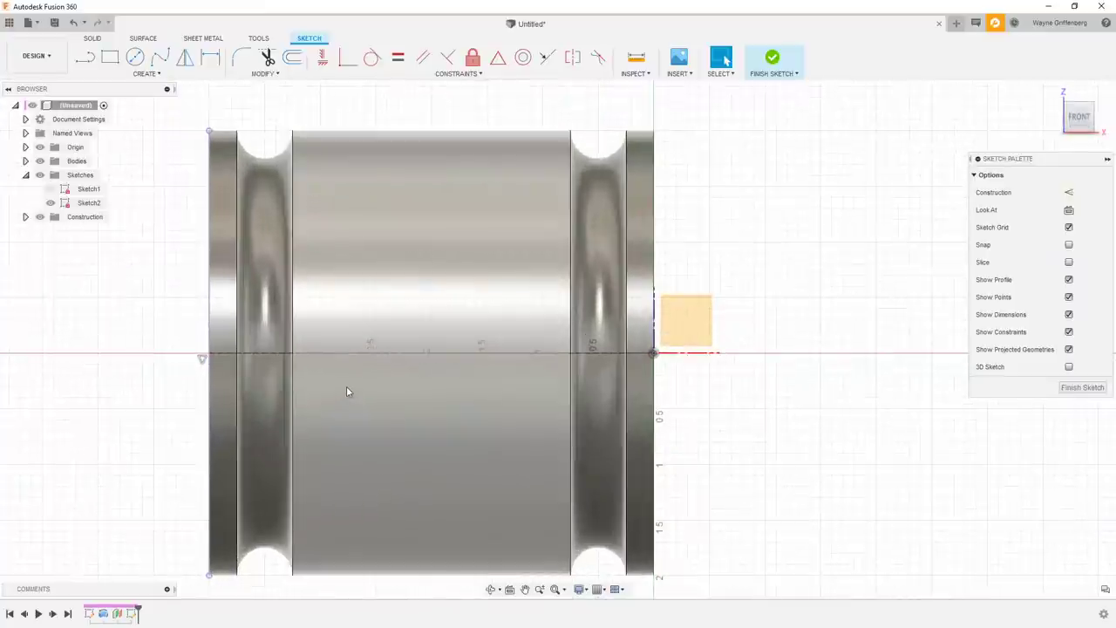
pyautogui.click(110, 57)
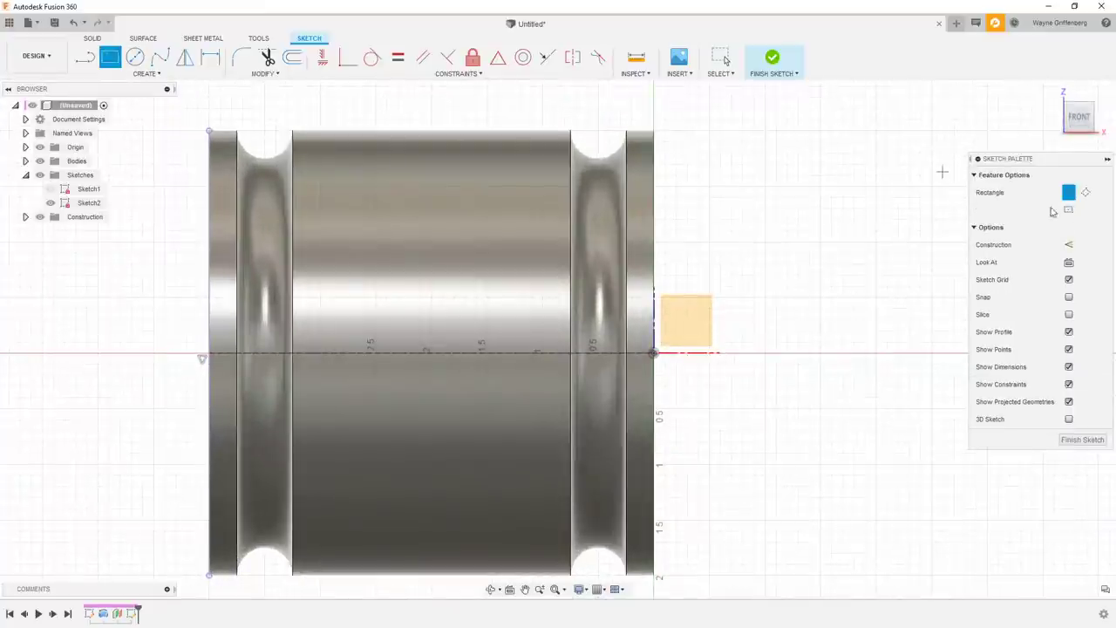
pyautogui.click(437, 353)
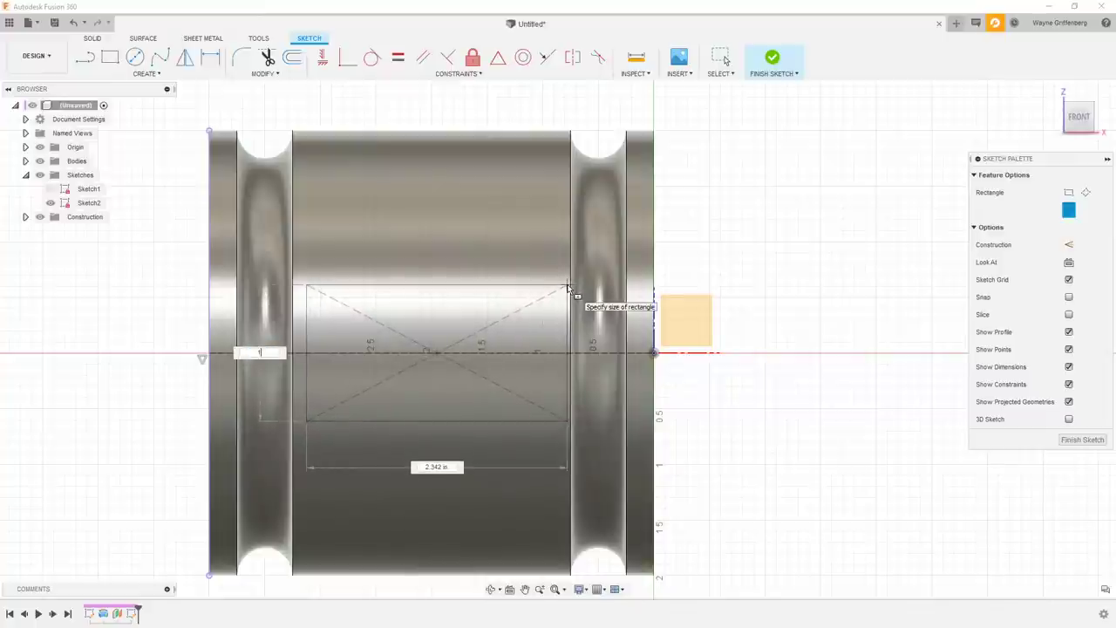
pyautogui.write('1')
pyautogui.press('Tab')
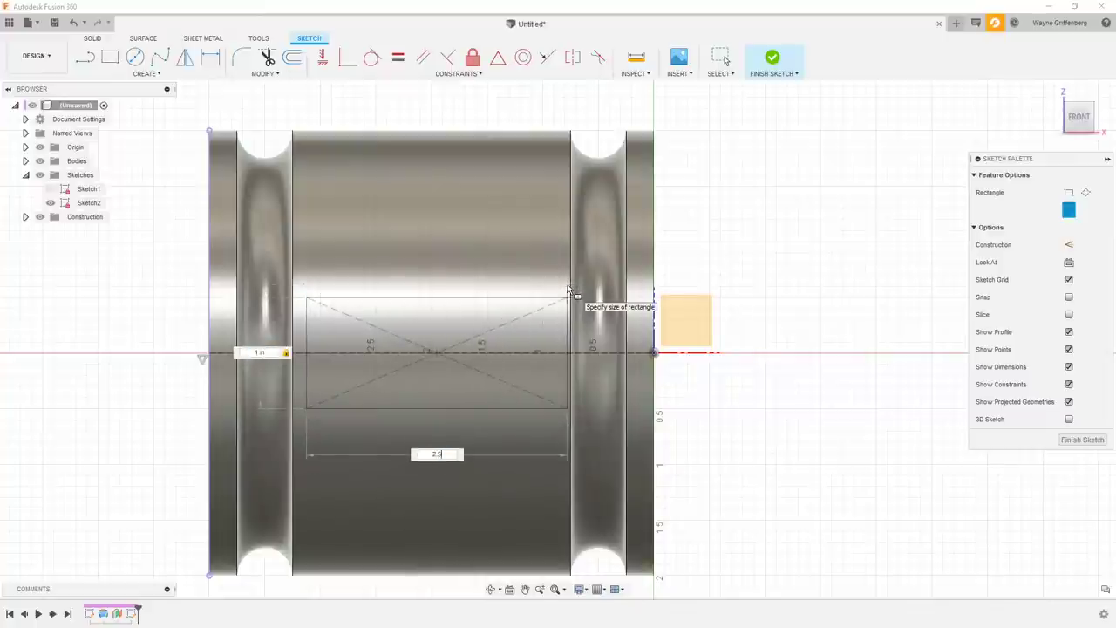
pyautogui.press('Tab')
pyautogui.press('Return')
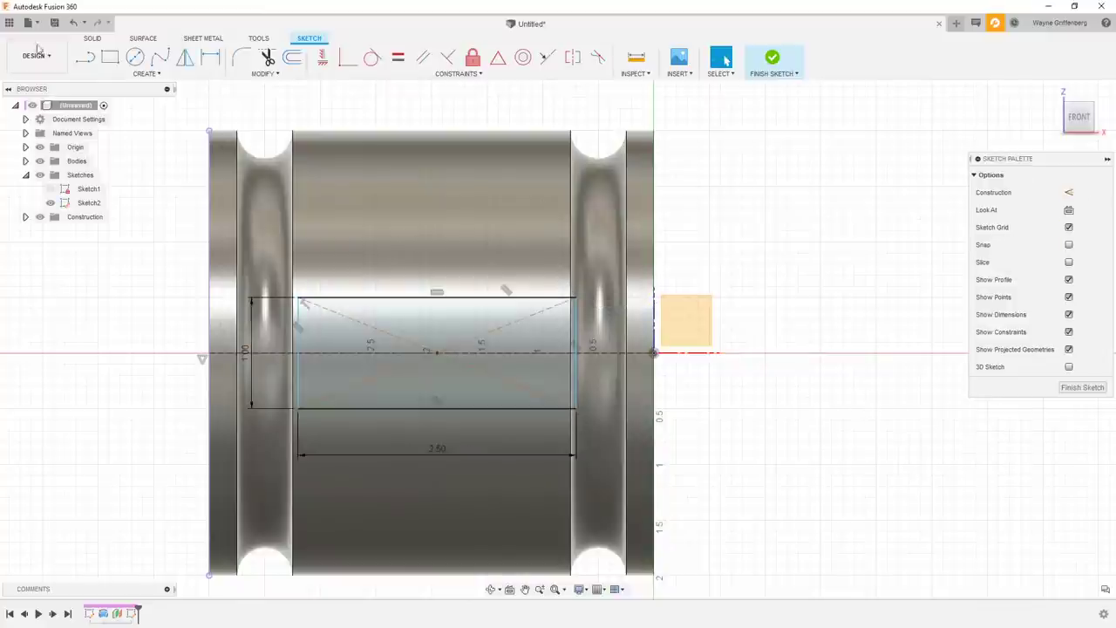
# - Draw a vertical line through the rectangle centre and make it construction geometry
pyautogui.press('l')
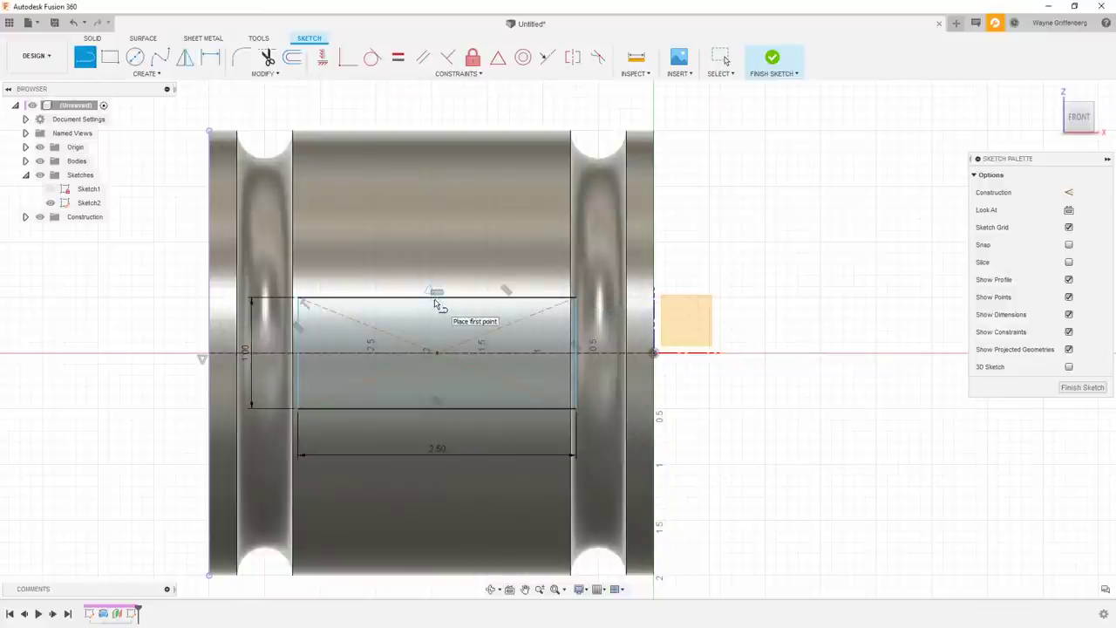
pyautogui.click(436, 298)
pyautogui.click(436, 407)
pyautogui.scroll(3, 434, 346)
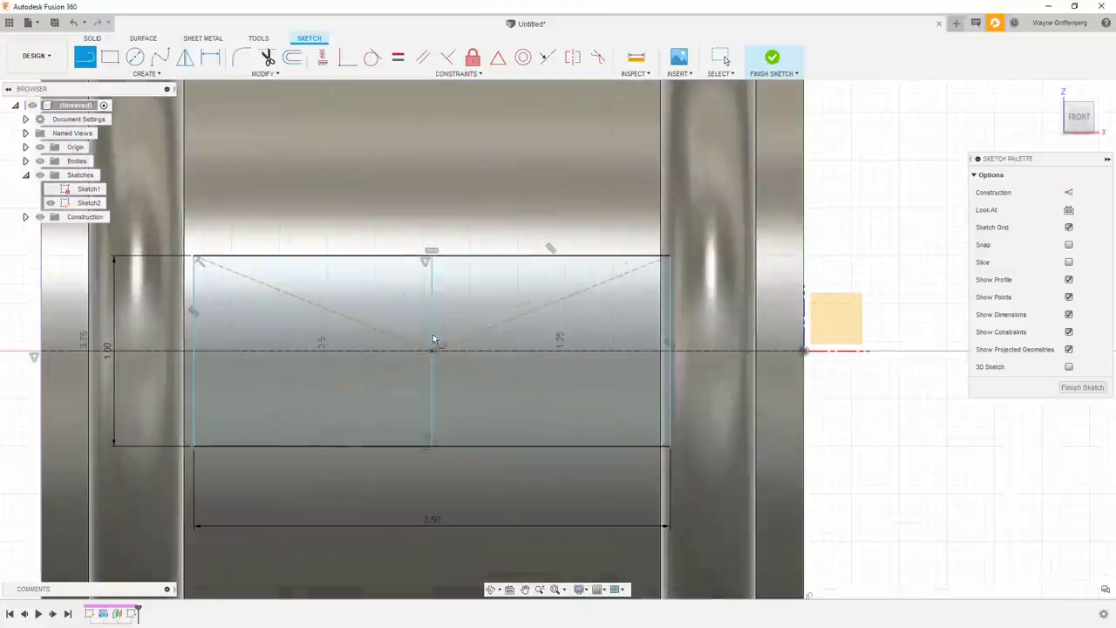
pyautogui.press('Escape')
pyautogui.click(432, 321)
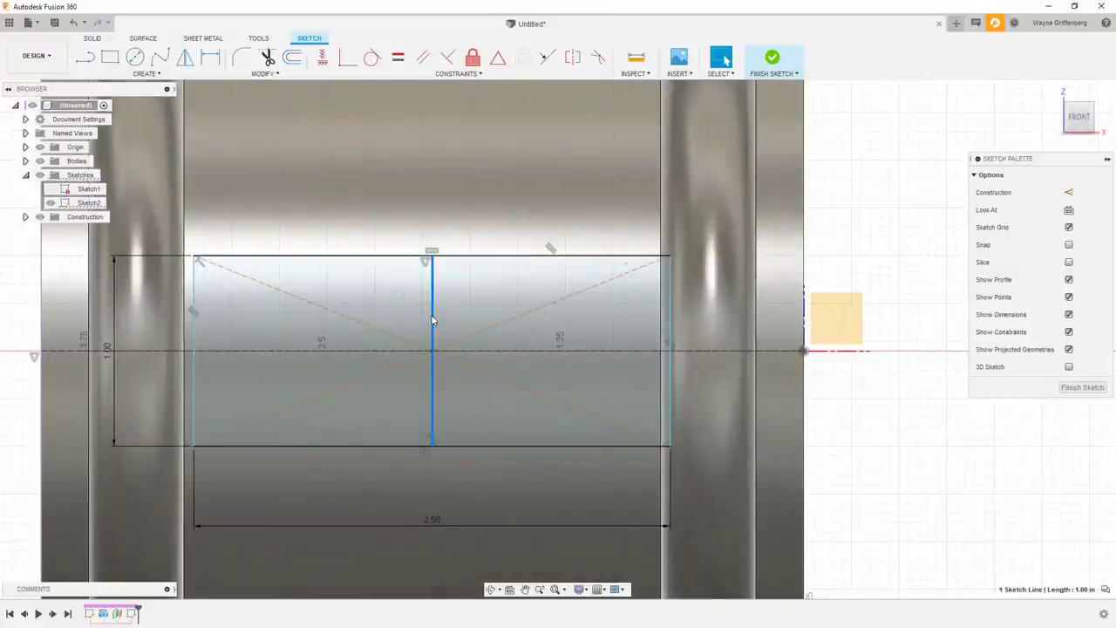
pyautogui.scroll(2, 433, 321)
pyautogui.press('x')
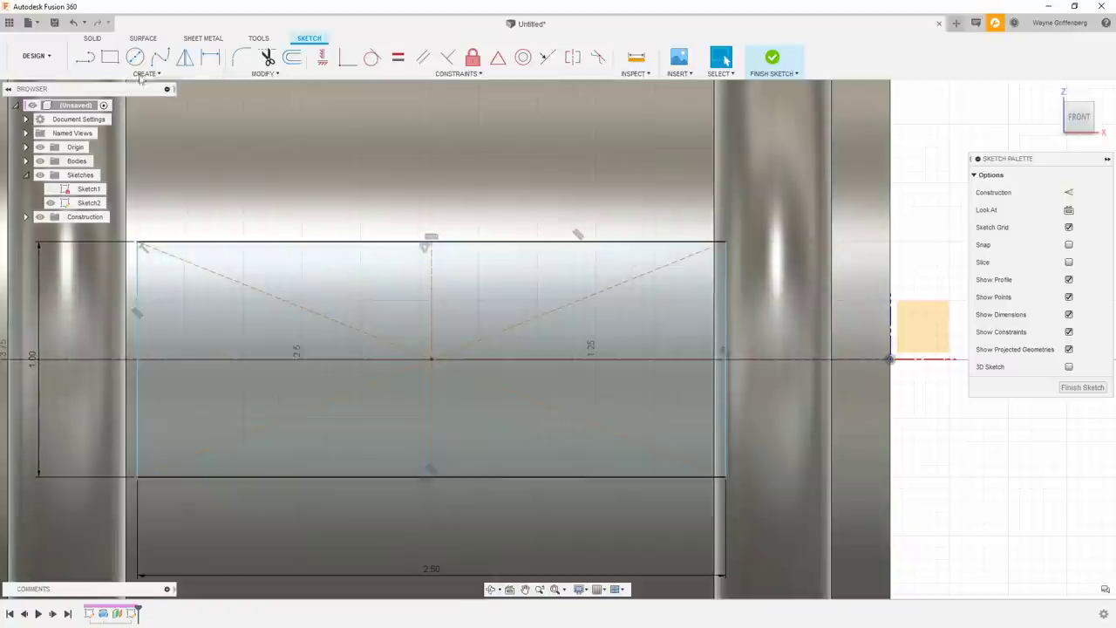
# - Draw a tangent arc for the lower wing edge and delete the stray vertical line
pyautogui.click(86, 56)
pyautogui.scroll(2, 453, 486)
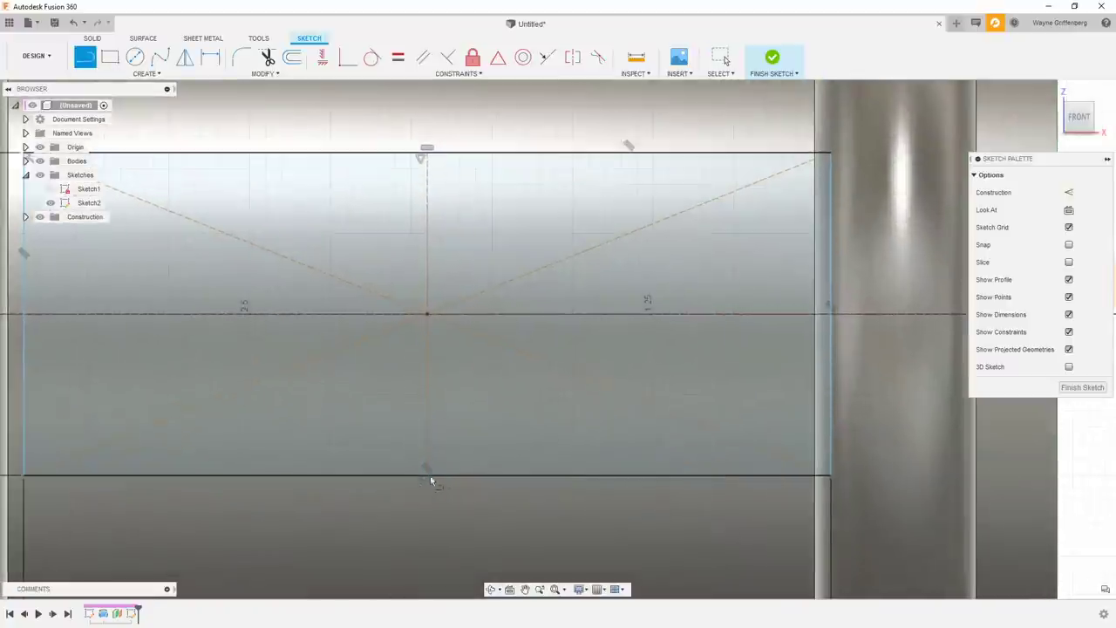
pyautogui.moveTo(426, 476)
pyautogui.mouseDown()
pyautogui.moveTo(324, 399)
pyautogui.moveTo(185, 412)
pyautogui.mouseUp()
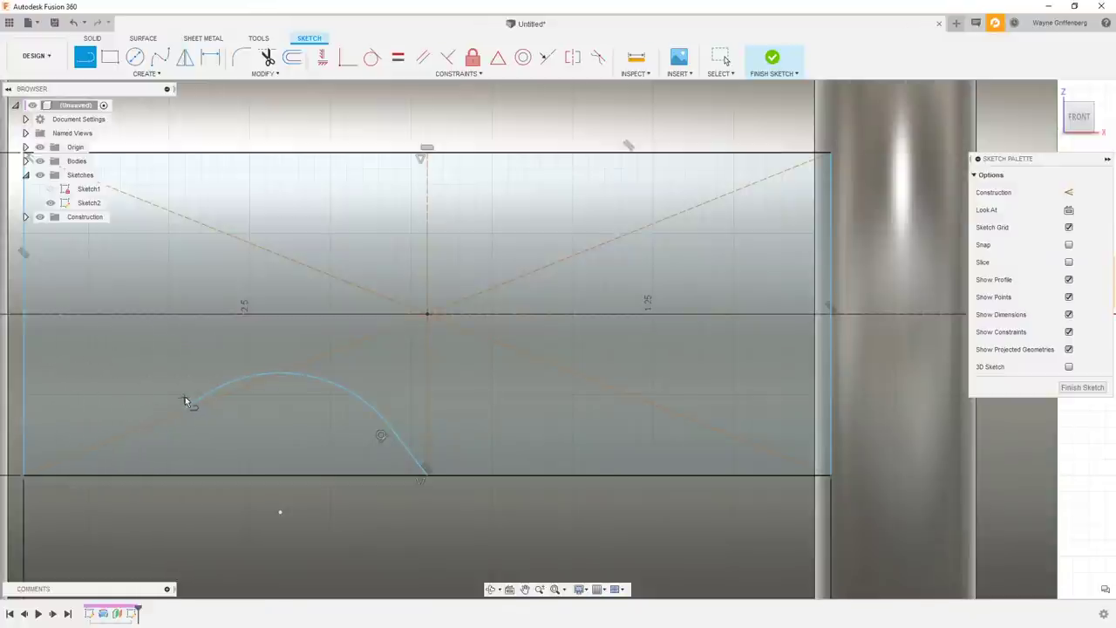
pyautogui.doubleClick(184, 347)
pyautogui.press('Escape')
pyautogui.click(185, 383)
pyautogui.press('Delete')
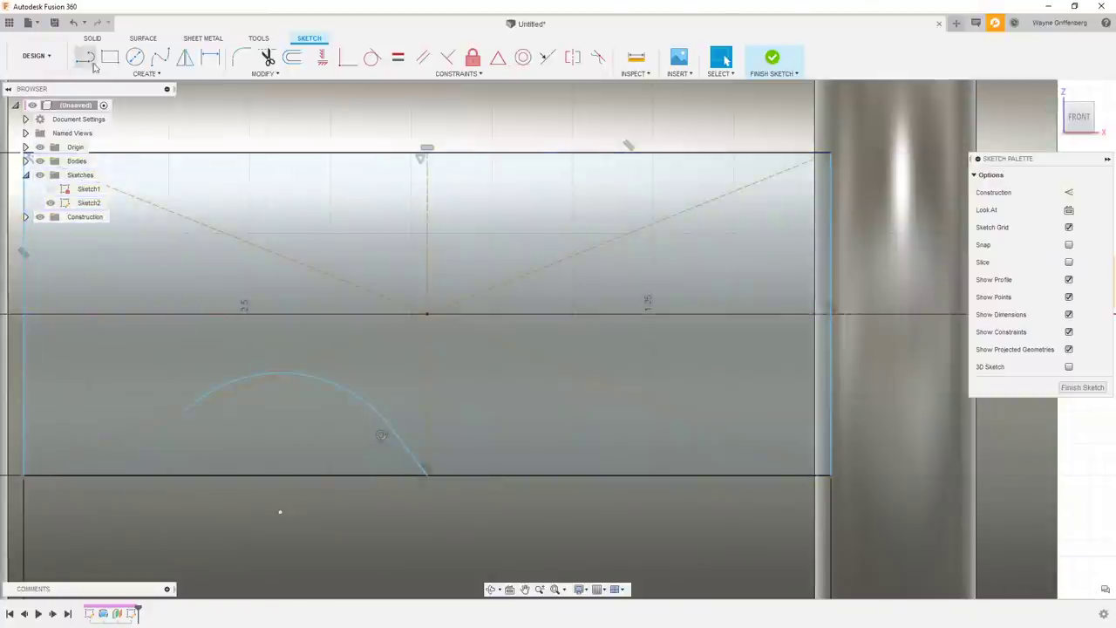
# - Add the wing-tip arc, short tip line and long top-wing arc, then window-select the half outline
pyautogui.click(91, 62)
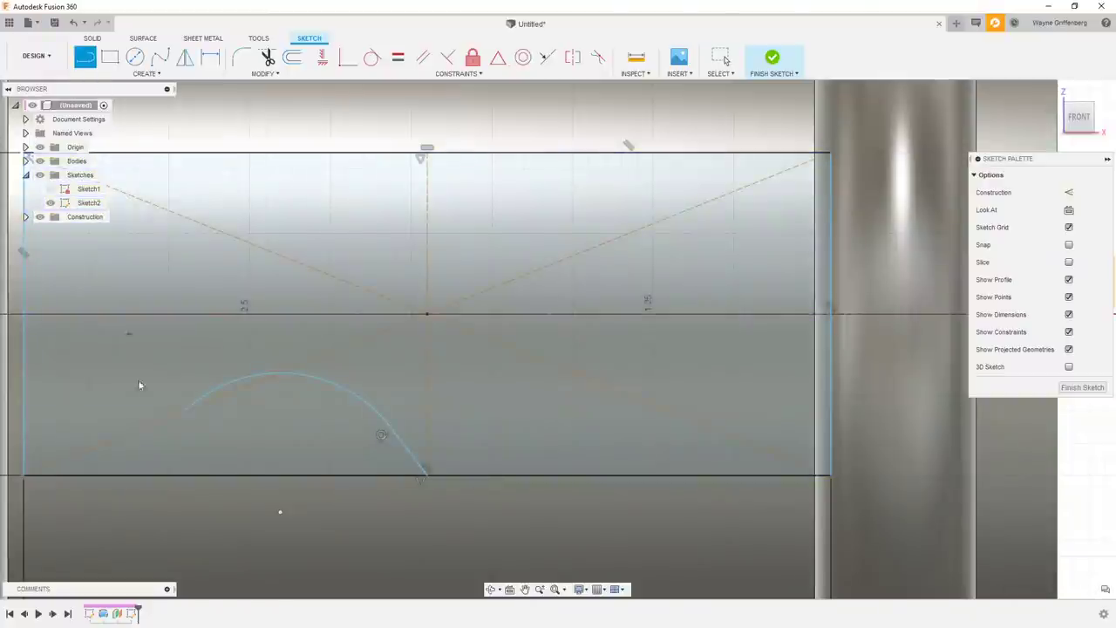
pyautogui.moveTo(186, 410)
pyautogui.mouseDown()
pyautogui.moveTo(174, 393)
pyautogui.moveTo(87, 350)
pyautogui.moveTo(32, 372)
pyautogui.mouseUp()
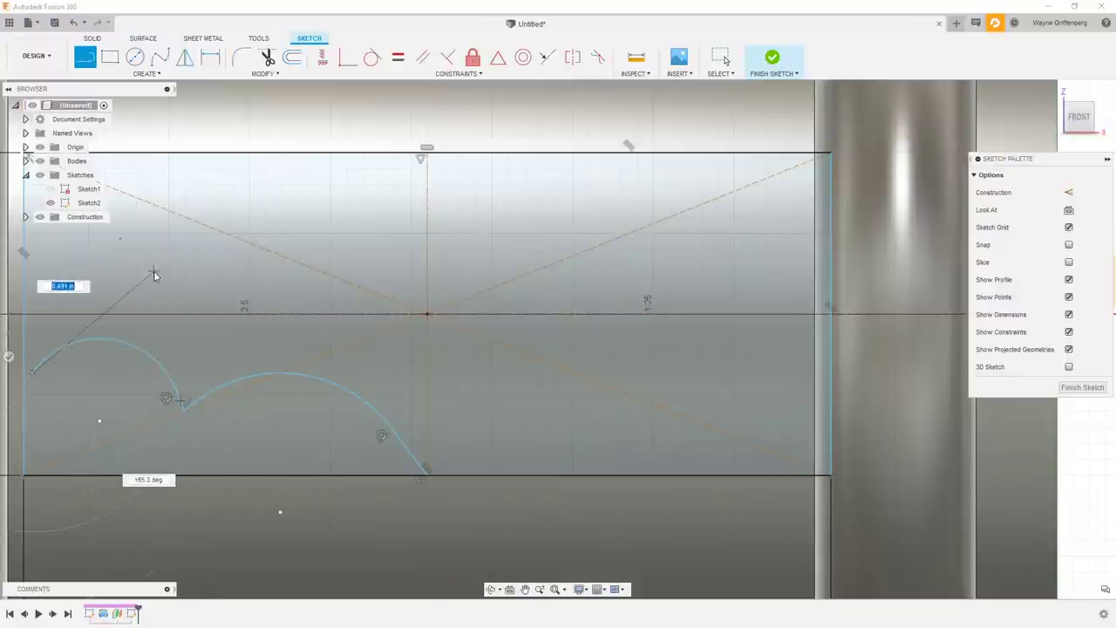
pyautogui.click(22, 380)
pyautogui.click(69, 314)
pyautogui.moveTo(70, 314); pyautogui.dragTo(390, 261)
pyautogui.click(399, 237)
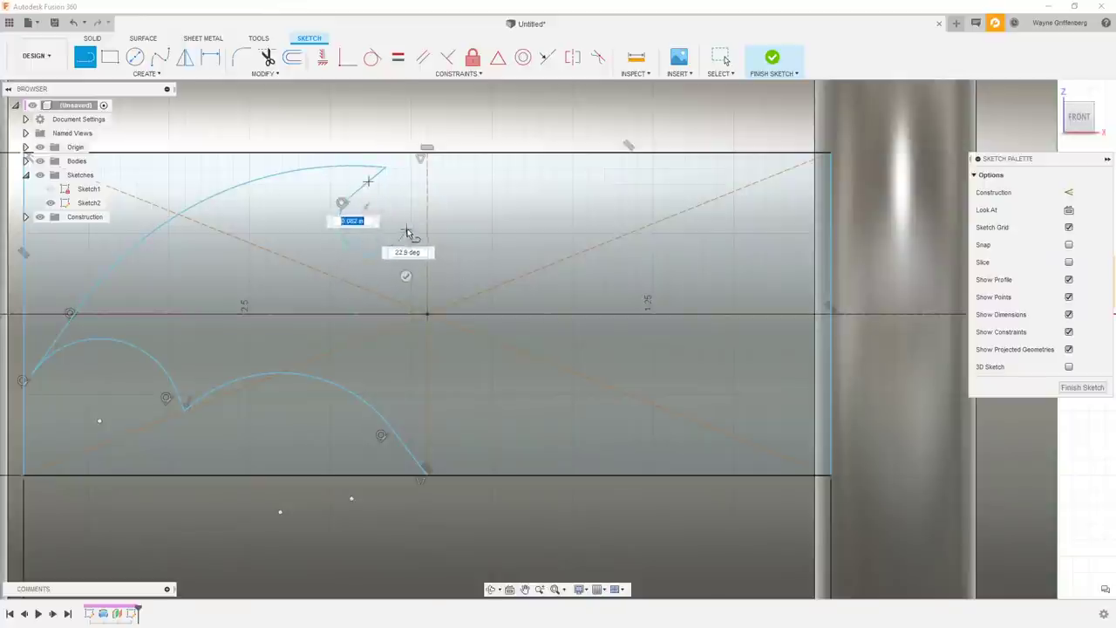
pyautogui.scroll(4, 420, 212)
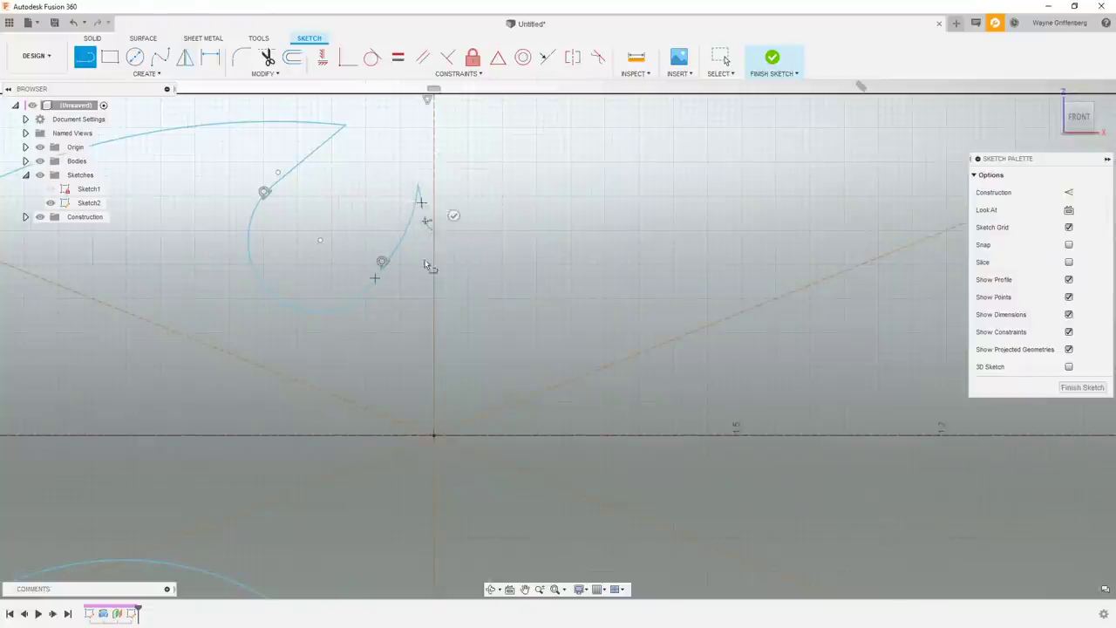
pyautogui.scroll(-5, 426, 258)
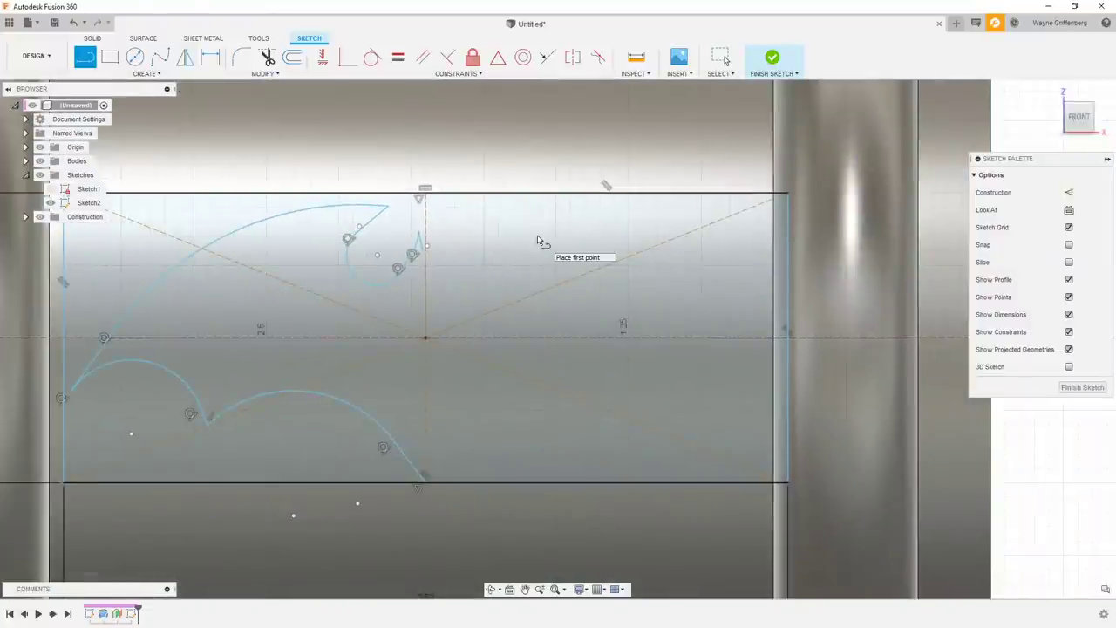
pyautogui.press('Escape')
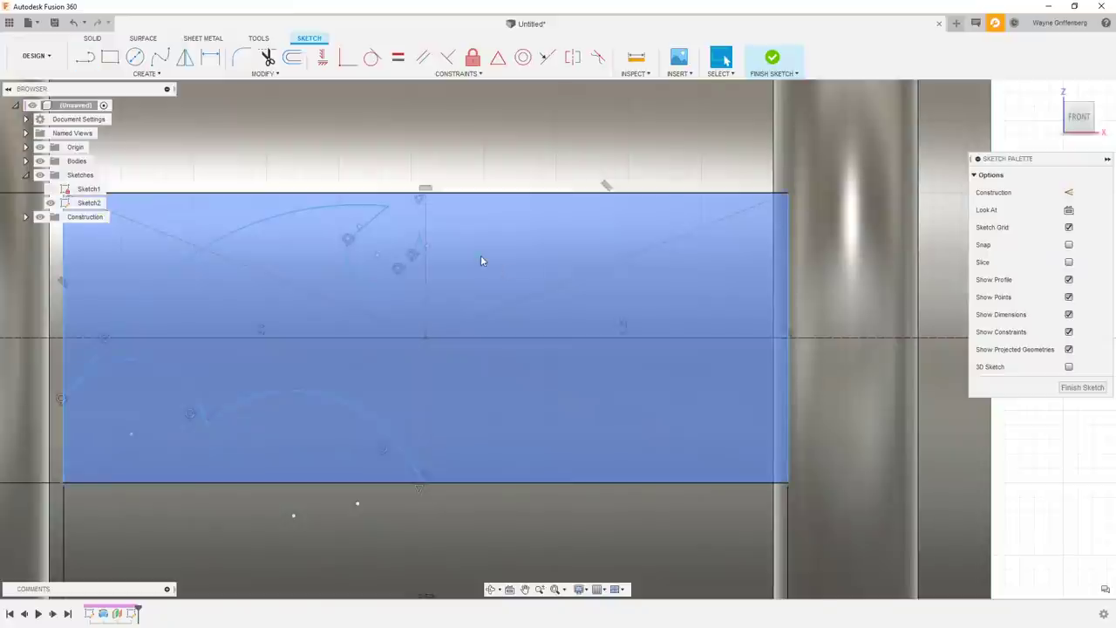
pyautogui.scroll(-2, 481, 258)
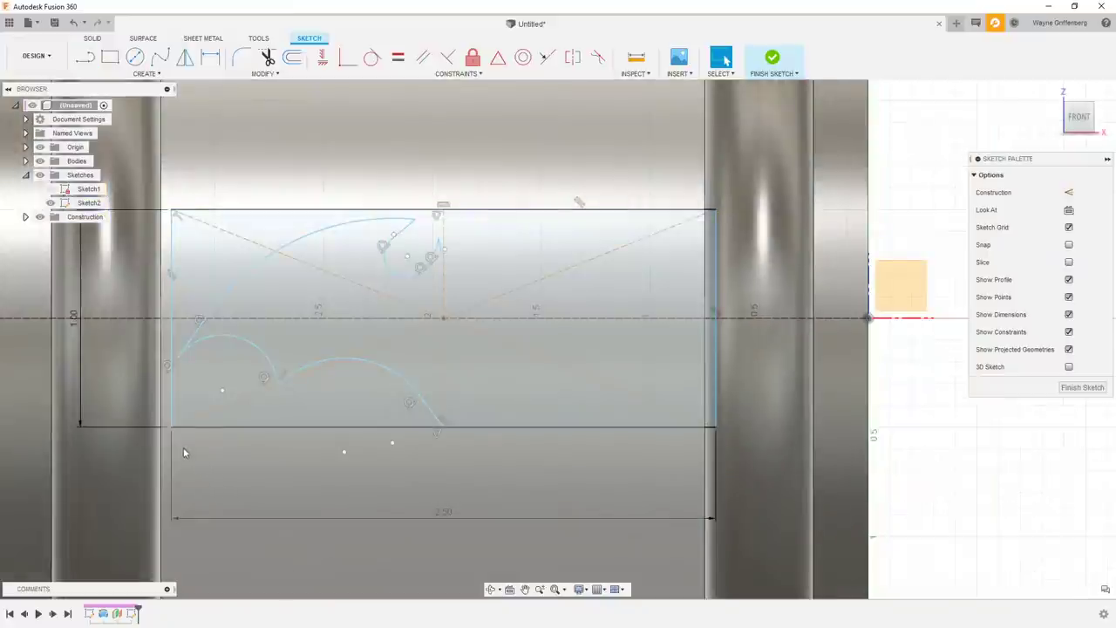
pyautogui.moveTo(176, 444)
pyautogui.mouseDown()
pyautogui.moveTo(246, 413)
pyautogui.moveTo(488, 196)
pyautogui.mouseUp()
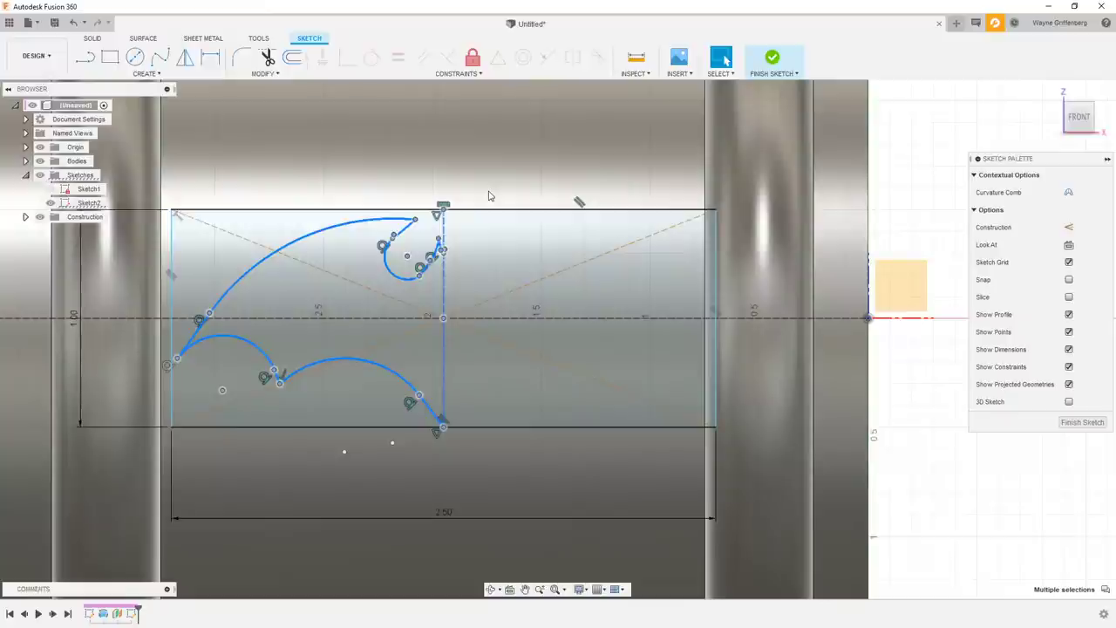
# - Mirror the half-bat curves about the vertical construction line, excluding the line itself
pyautogui.press('m')
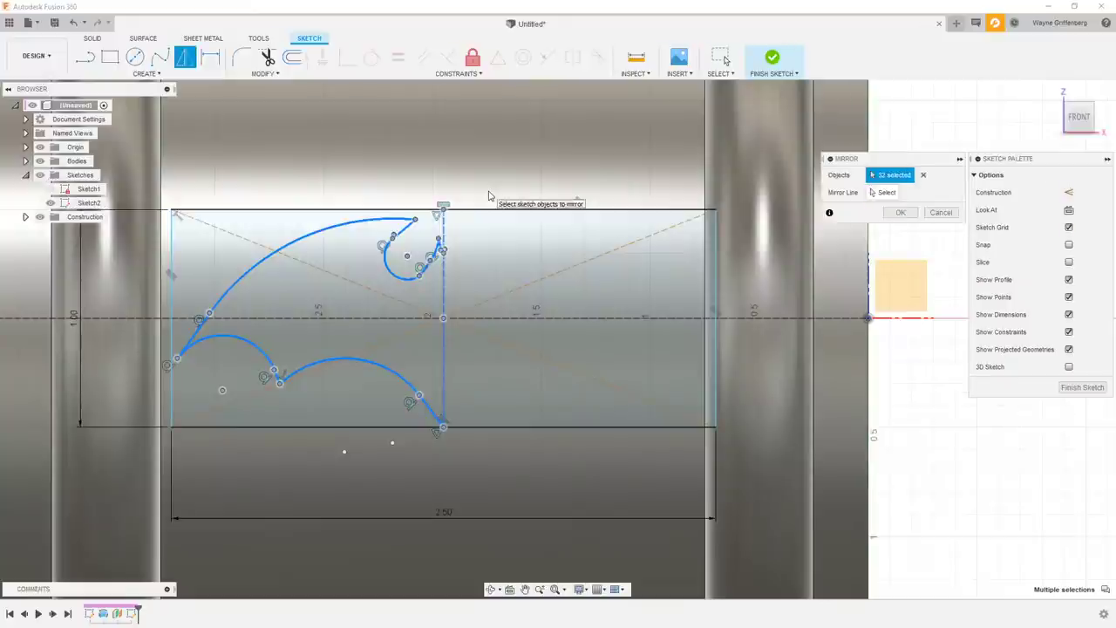
pyautogui.click(443, 293)
pyautogui.click(885, 192)
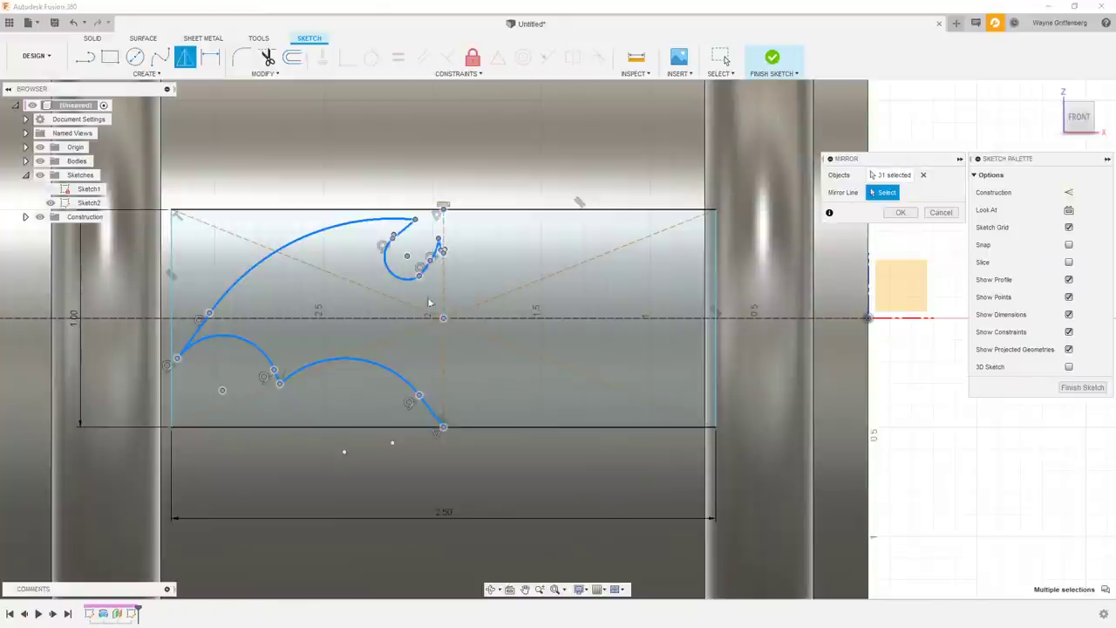
pyautogui.click(444, 303)
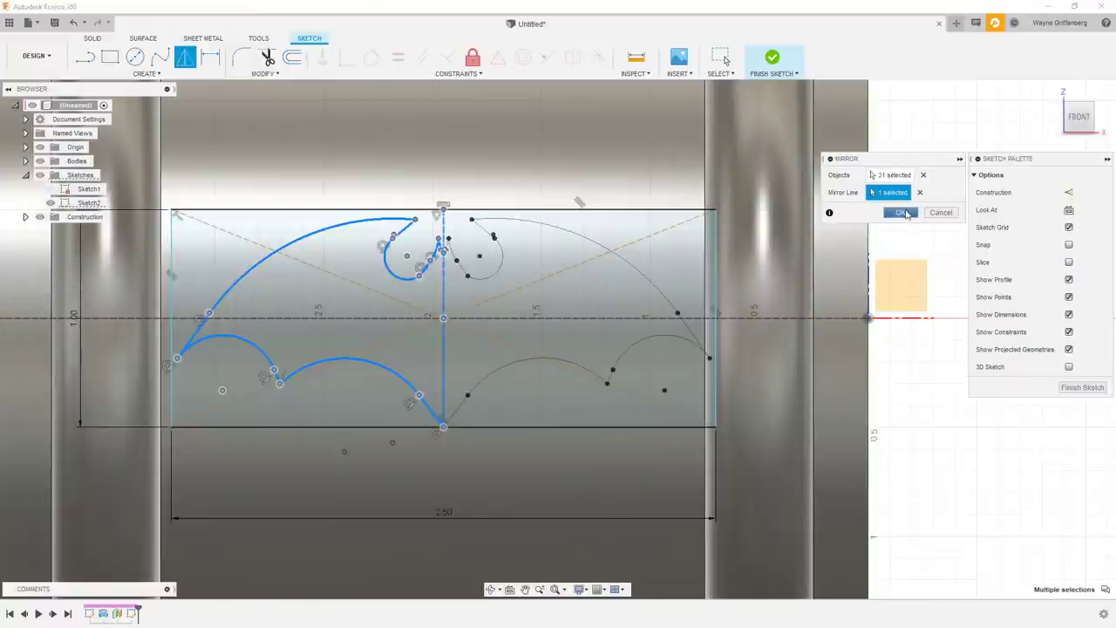
pyautogui.click(902, 213)
pyautogui.scroll(-1, 789, 409)
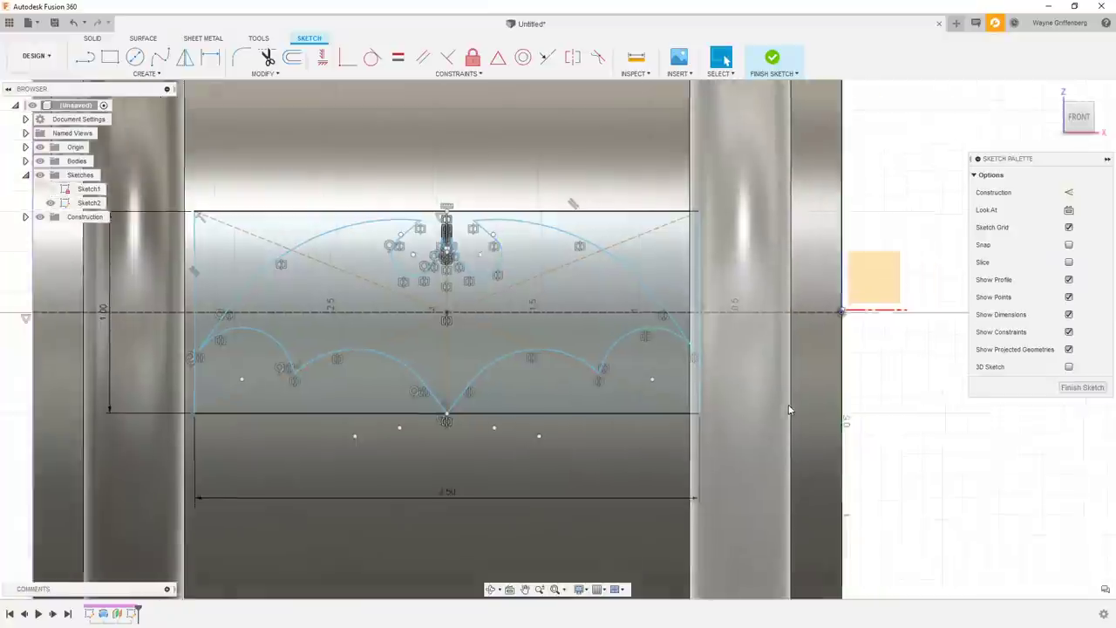
pyautogui.moveTo(789, 410)
pyautogui.keyDown('shift'); pyautogui.mouseDown(button='middle')
pyautogui.moveTo(568, 368)
pyautogui.moveTo(304, 177)
pyautogui.moveTo(240, 209)
pyautogui.moveTo(634, 244)
pyautogui.mouseUp(button='middle'); pyautogui.keyUp('shift')
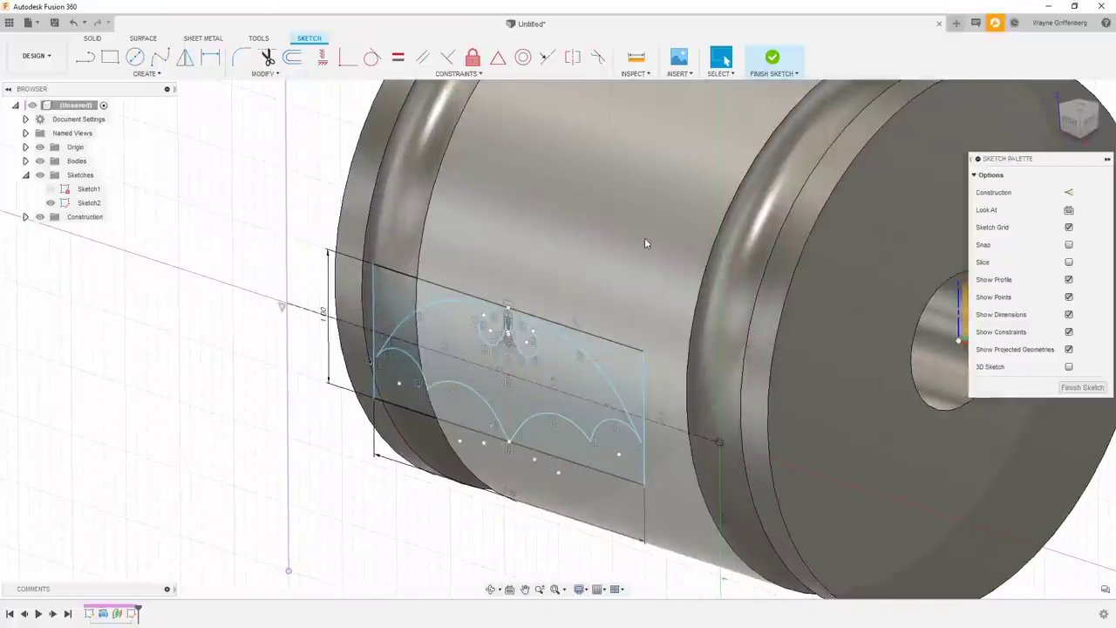
# - Split the cylinder's outer face with the bat sketch using the Closest Point split type
pyautogui.write('s')
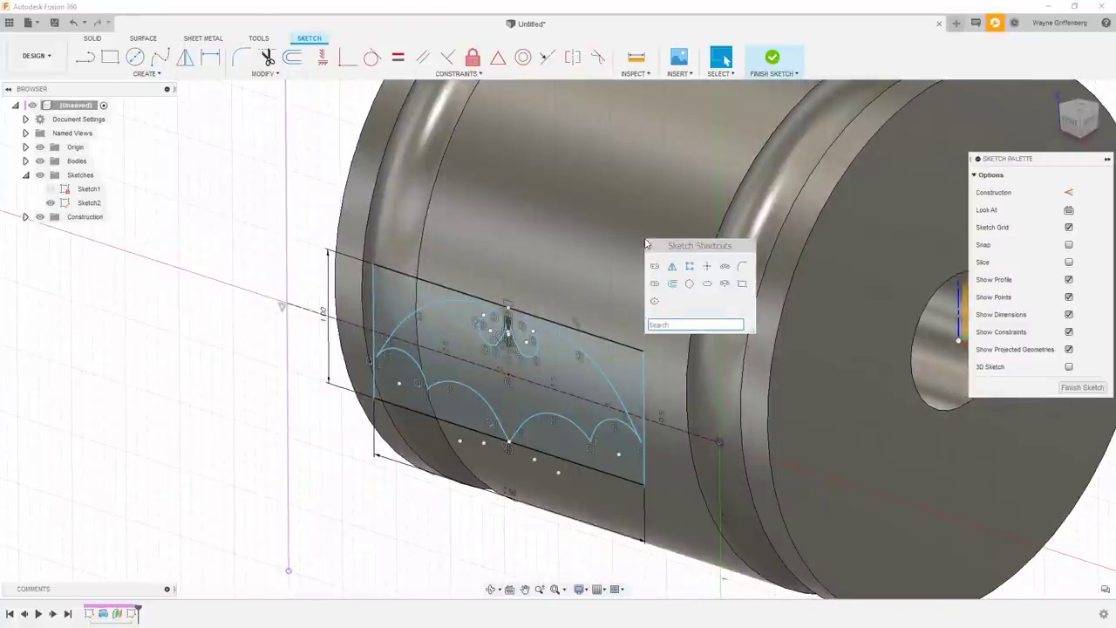
pyautogui.write('spli')
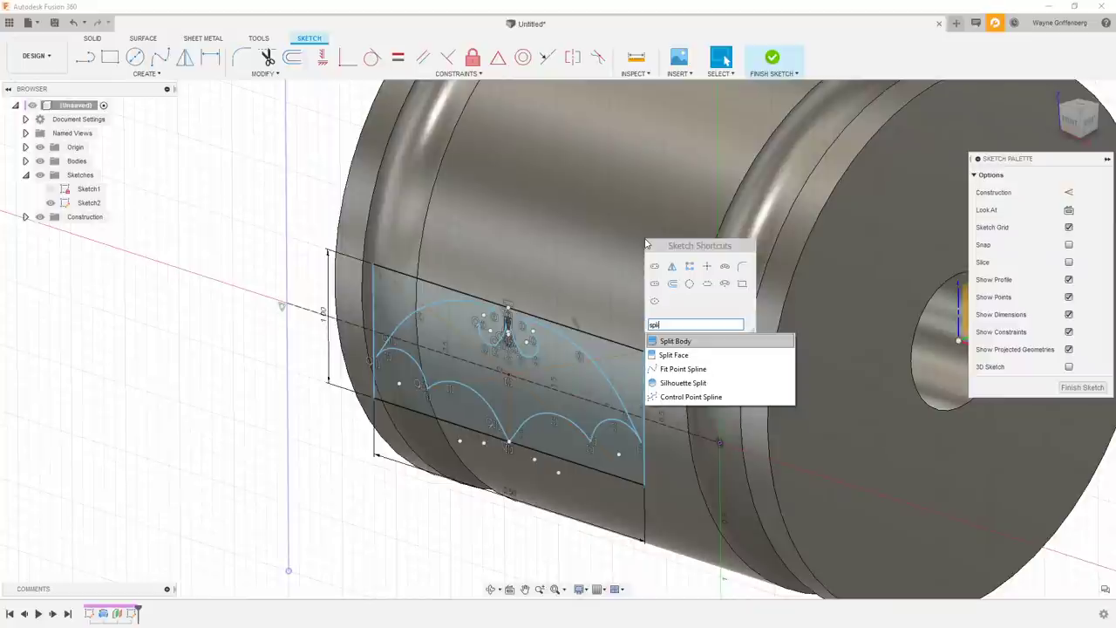
pyautogui.click(689, 355)
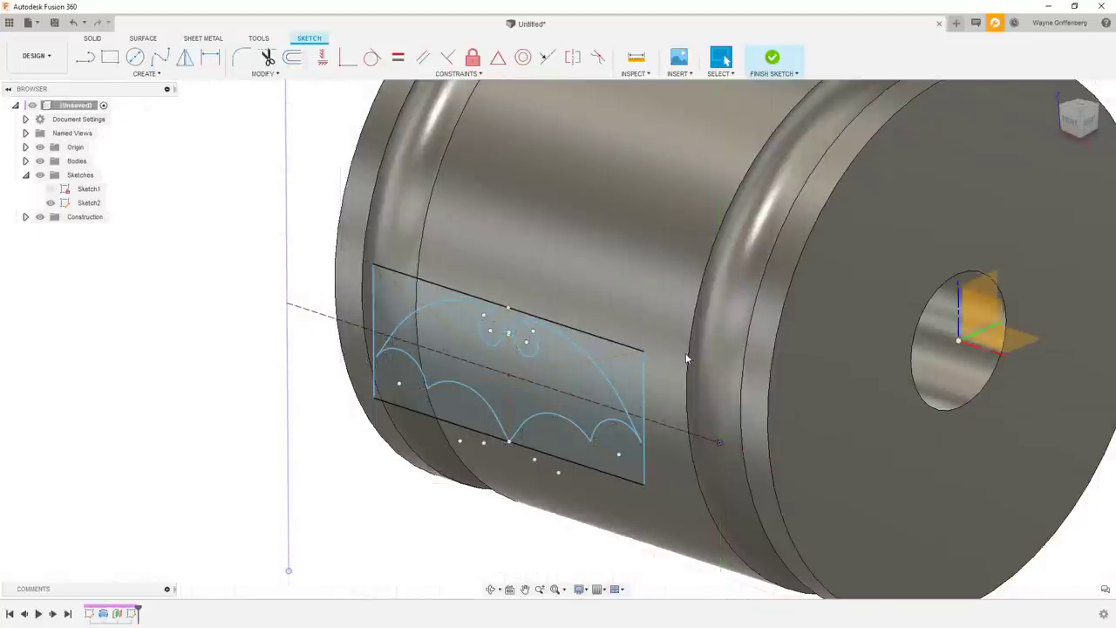
pyautogui.click(615, 242)
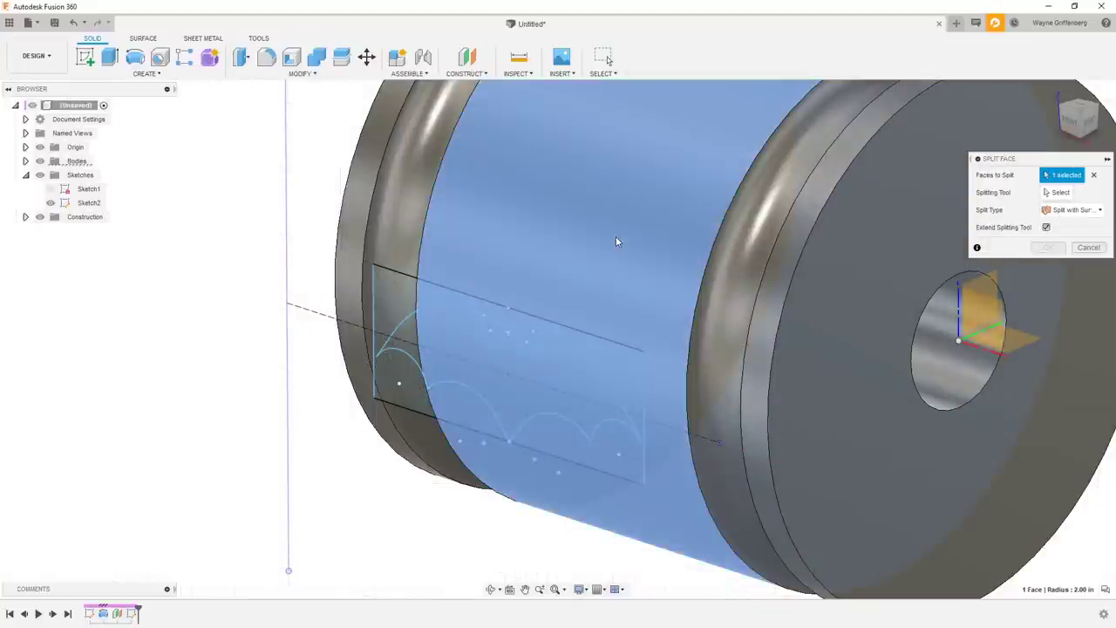
pyautogui.click(1057, 194)
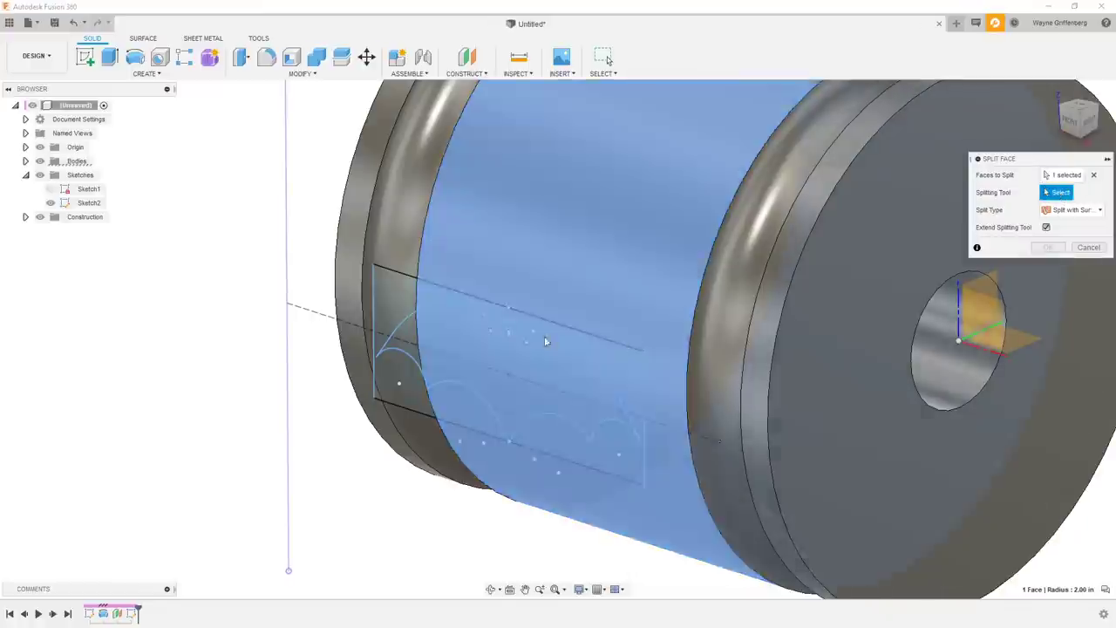
pyautogui.click(436, 307)
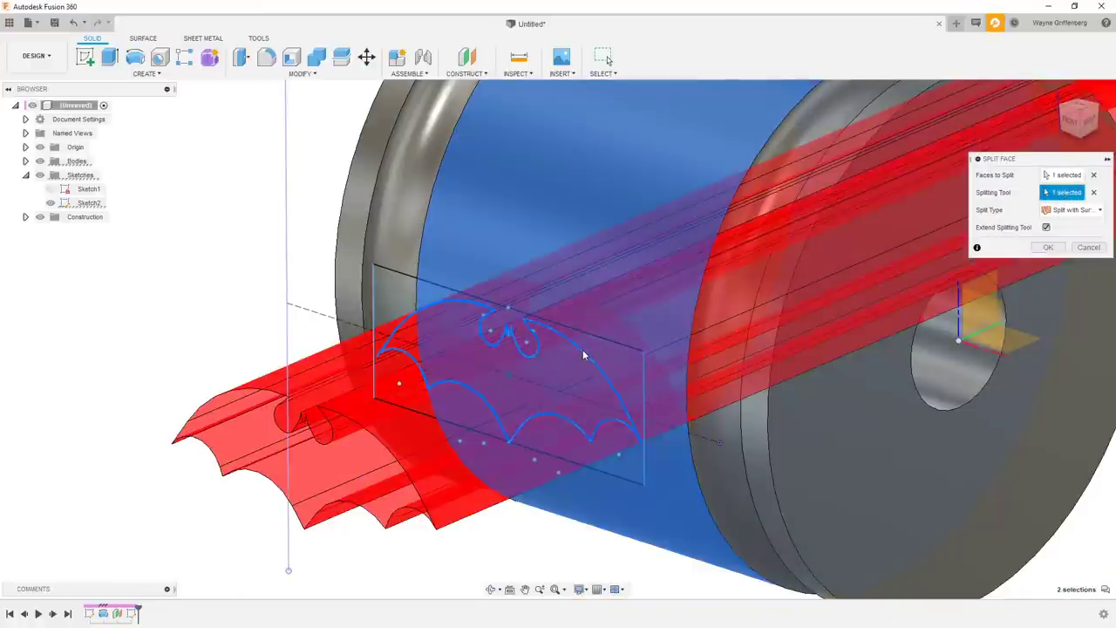
pyautogui.click(1068, 215)
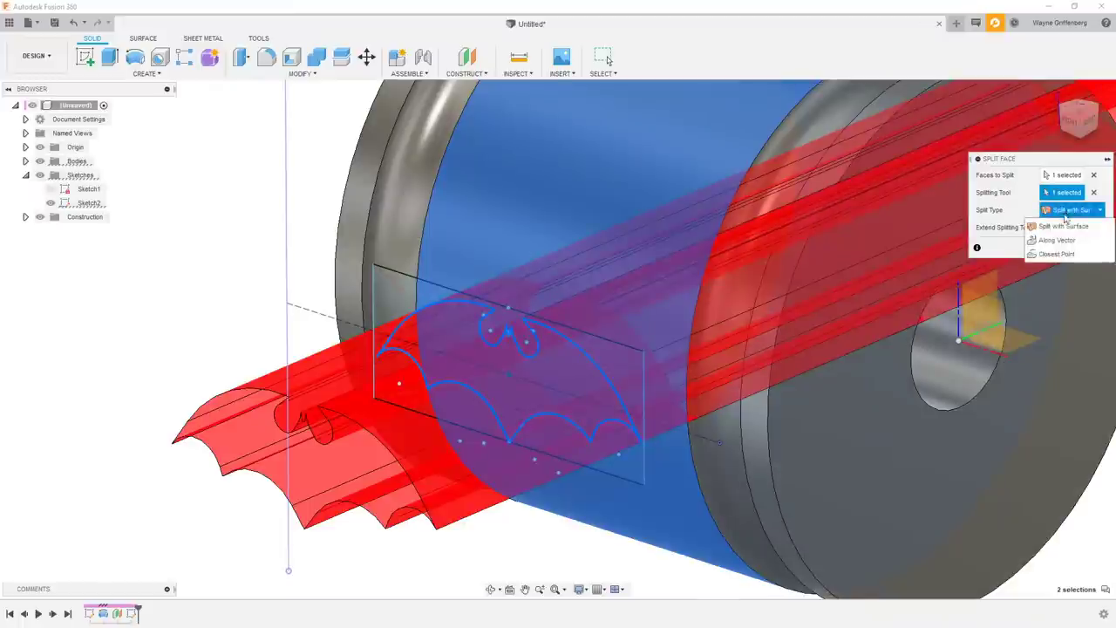
pyautogui.click(1047, 255)
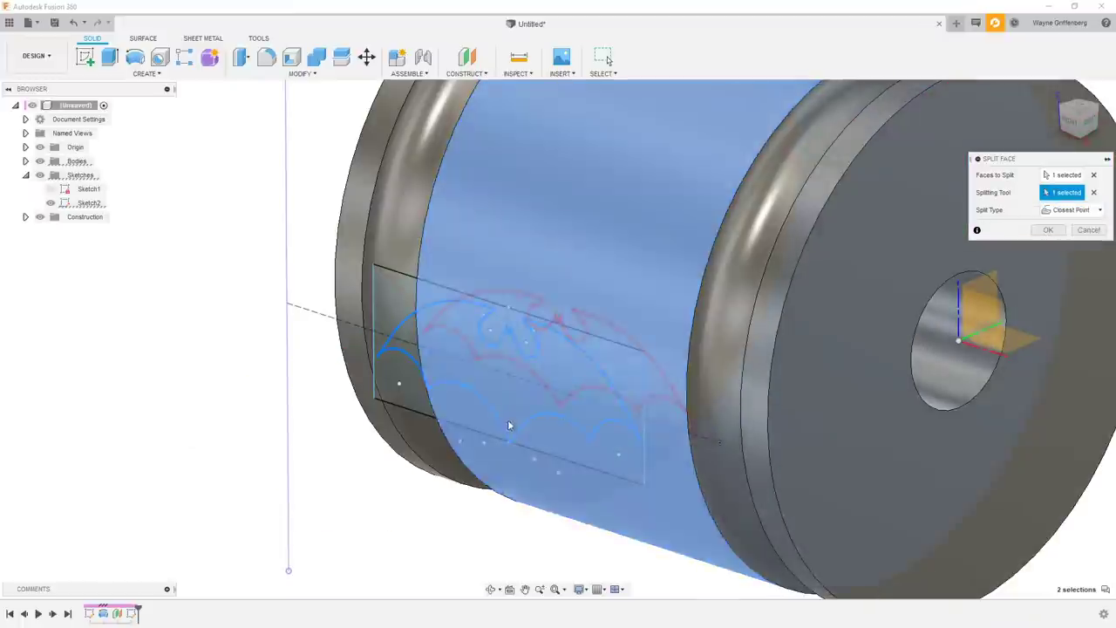
pyautogui.scroll(2, 599, 379)
pyautogui.press('Return')
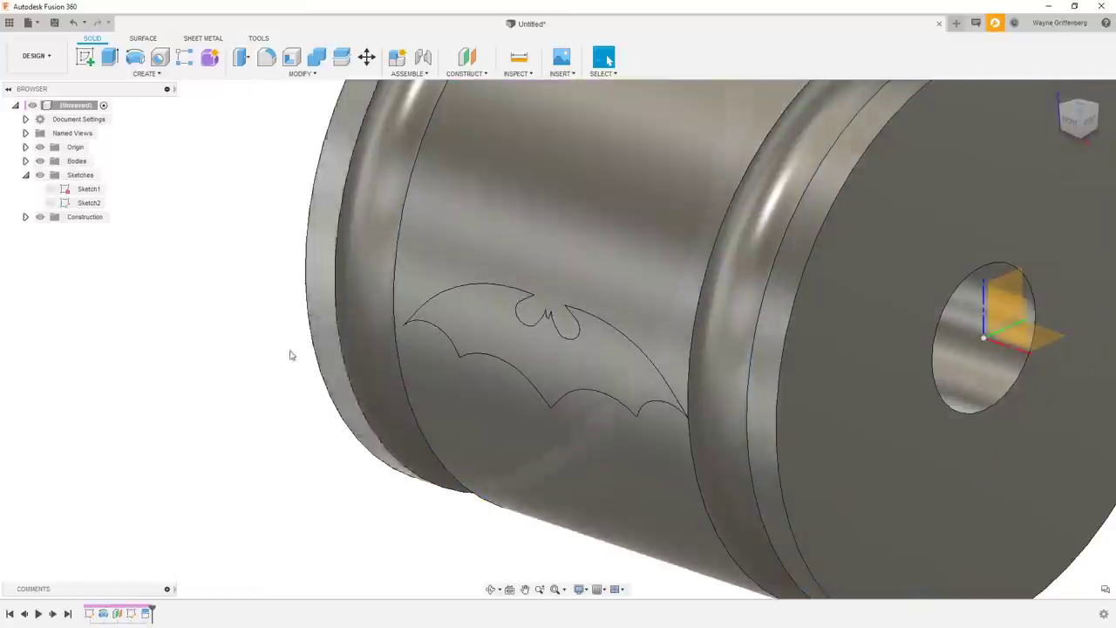
pyautogui.scroll(2, 503, 391)
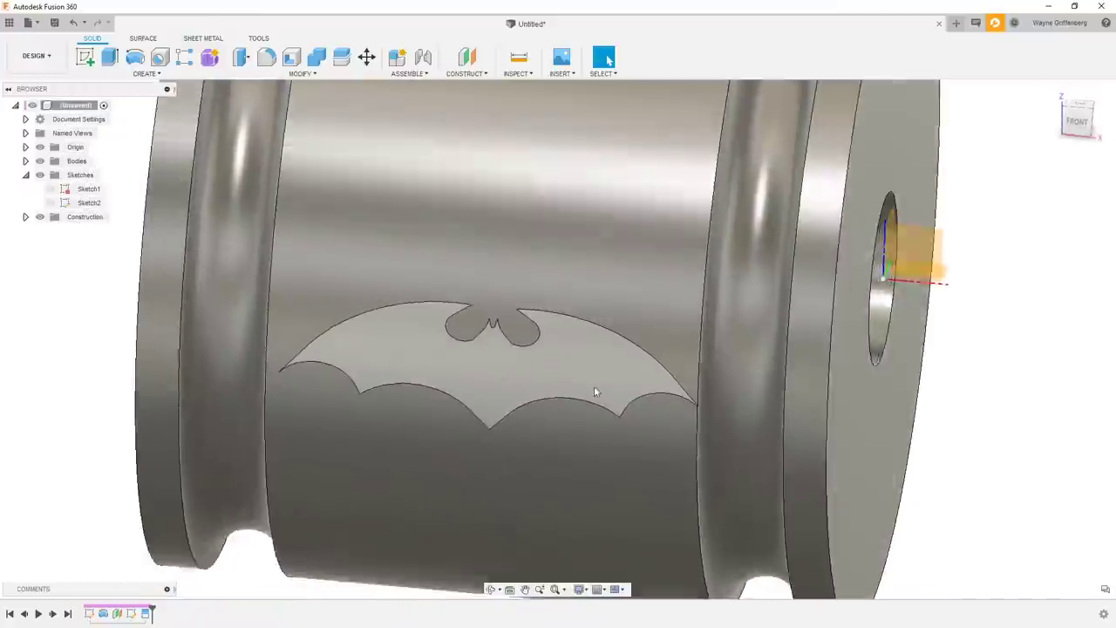
pyautogui.keyDown('shift'); pyautogui.moveTo(594, 392); pyautogui.dragTo(271, 138, button='middle'); pyautogui.keyUp('shift')
pyautogui.scroll(2, 513, 361)
# - Press Pull the bat face inward to an offset of about -0.232 in
pyautogui.press('q')
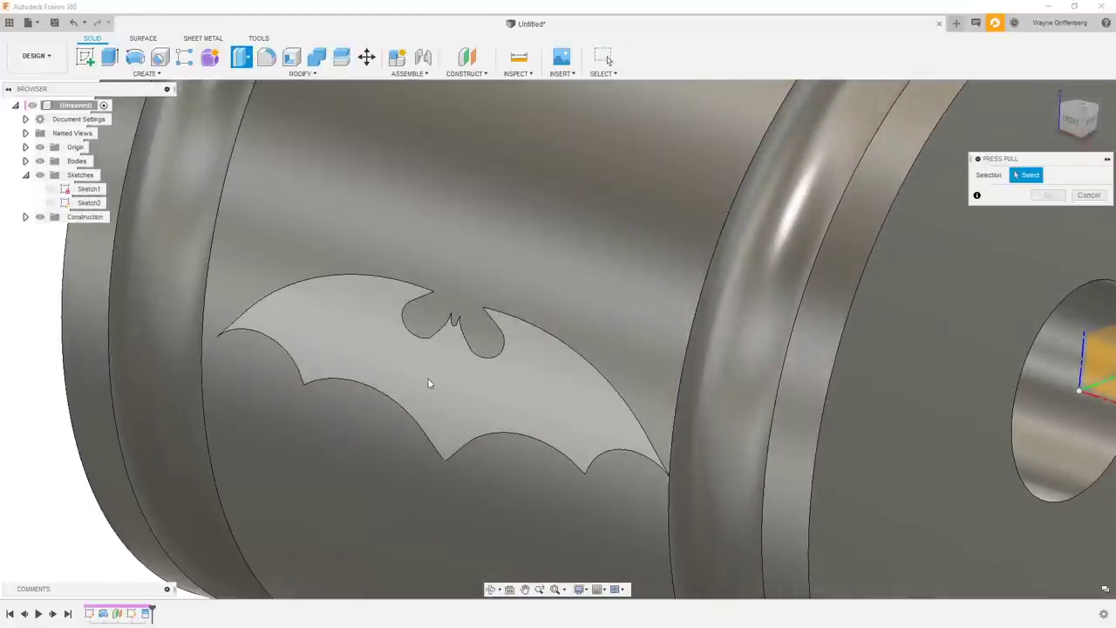
pyautogui.click(423, 381)
pyautogui.scroll(-5, 430, 281)
pyautogui.moveTo(433, 281); pyautogui.dragTo(420, 279)
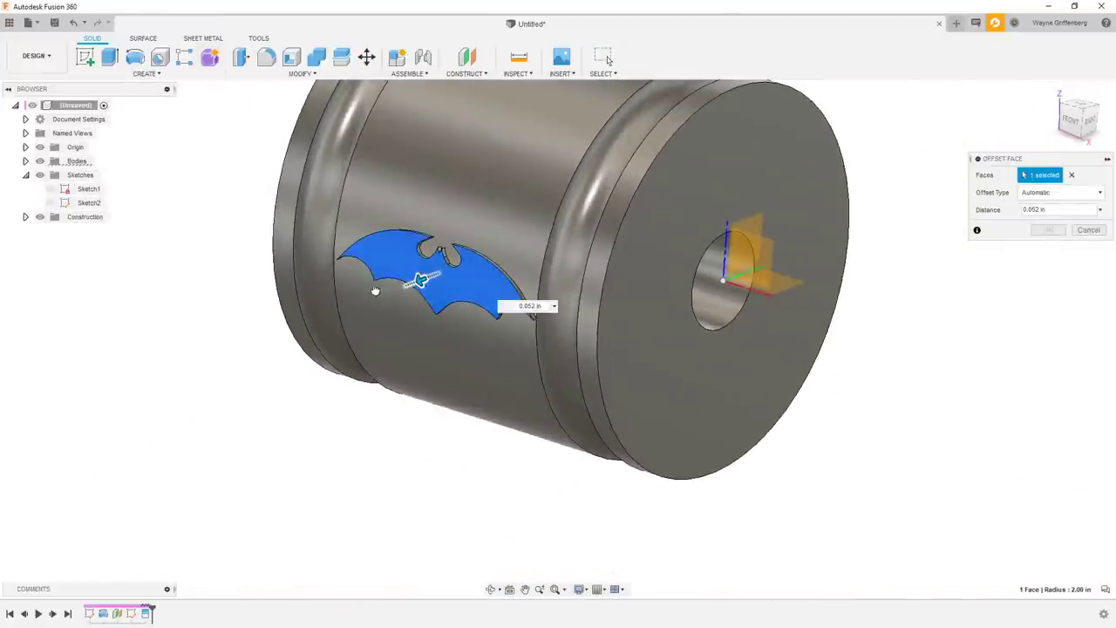
pyautogui.moveTo(311, 304); pyautogui.dragTo(334, 305)
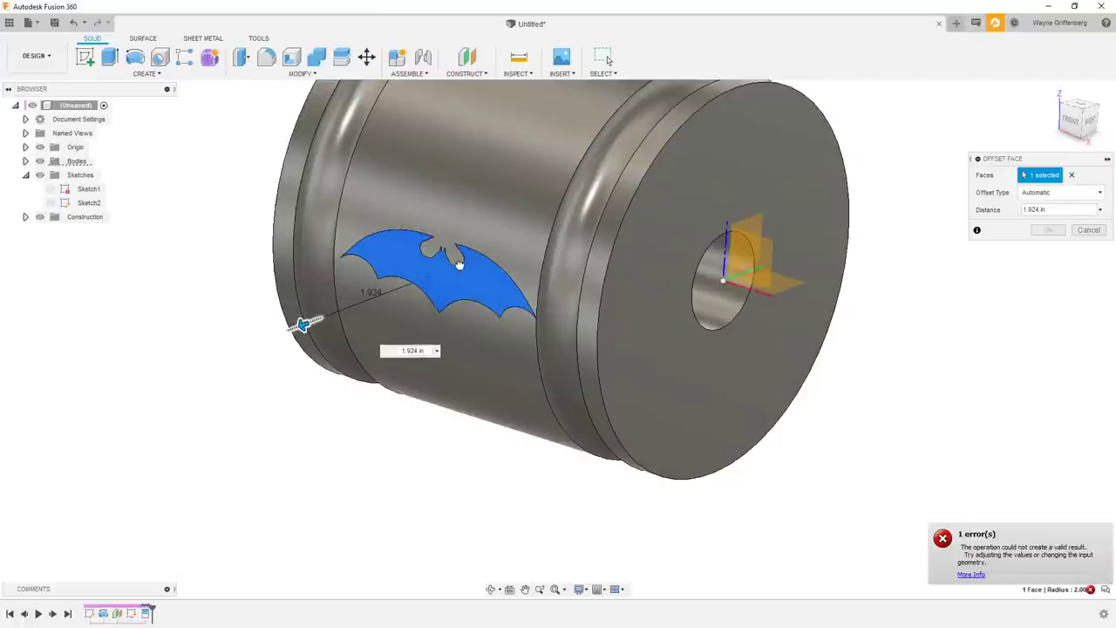
pyautogui.moveTo(459, 264); pyautogui.dragTo(478, 256)
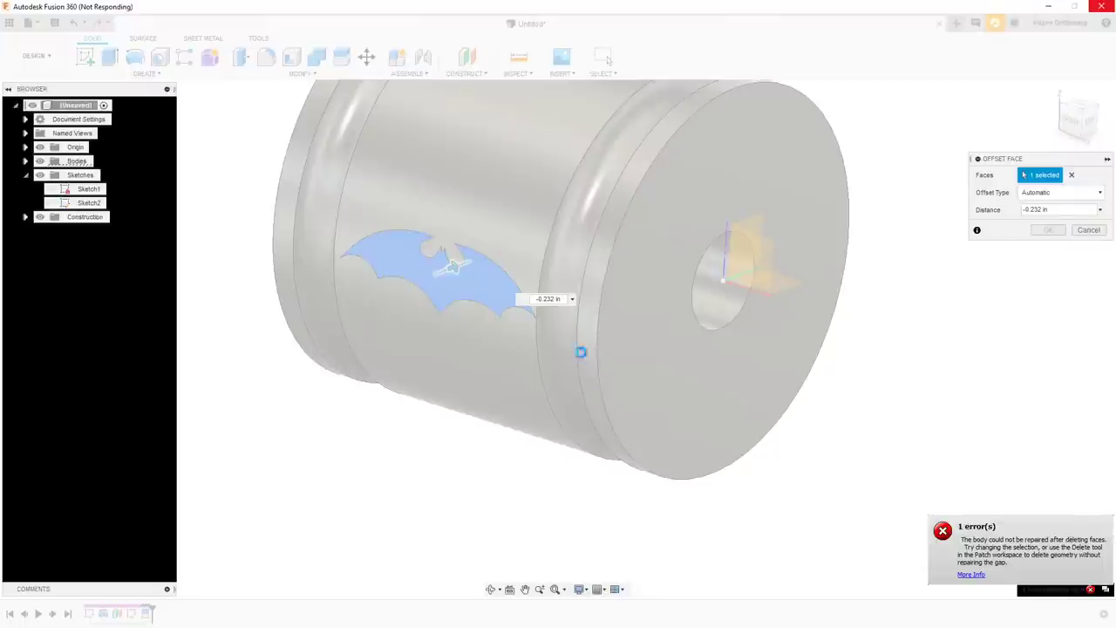
pyautogui.scroll(4, 428, 267)
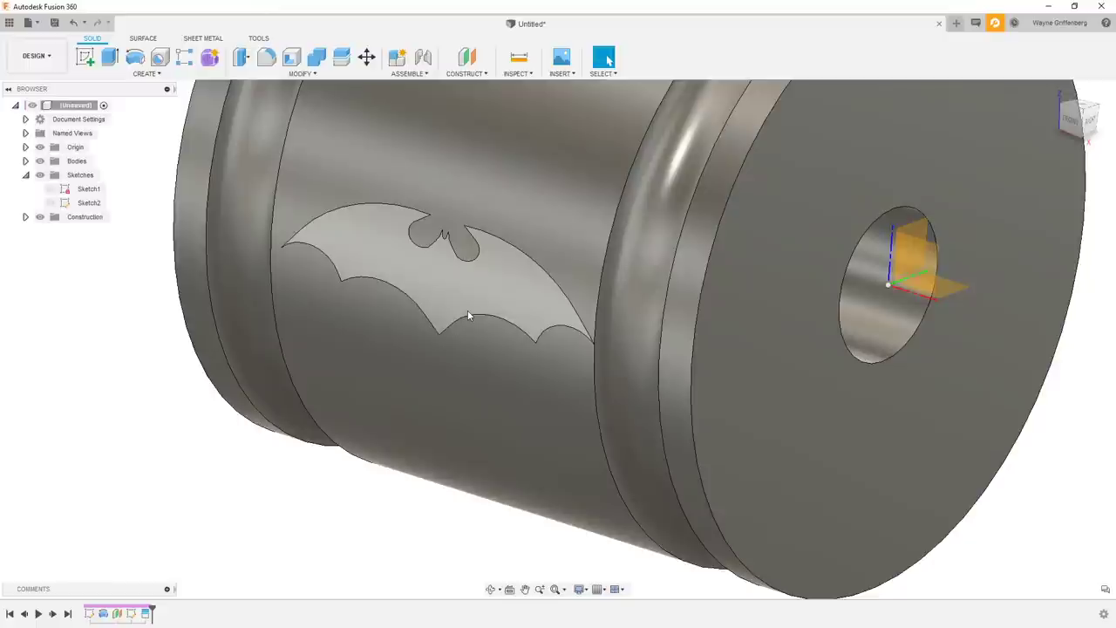
# - Reopen the bat sketch for editing
pyautogui.scroll(8, 603, 381)
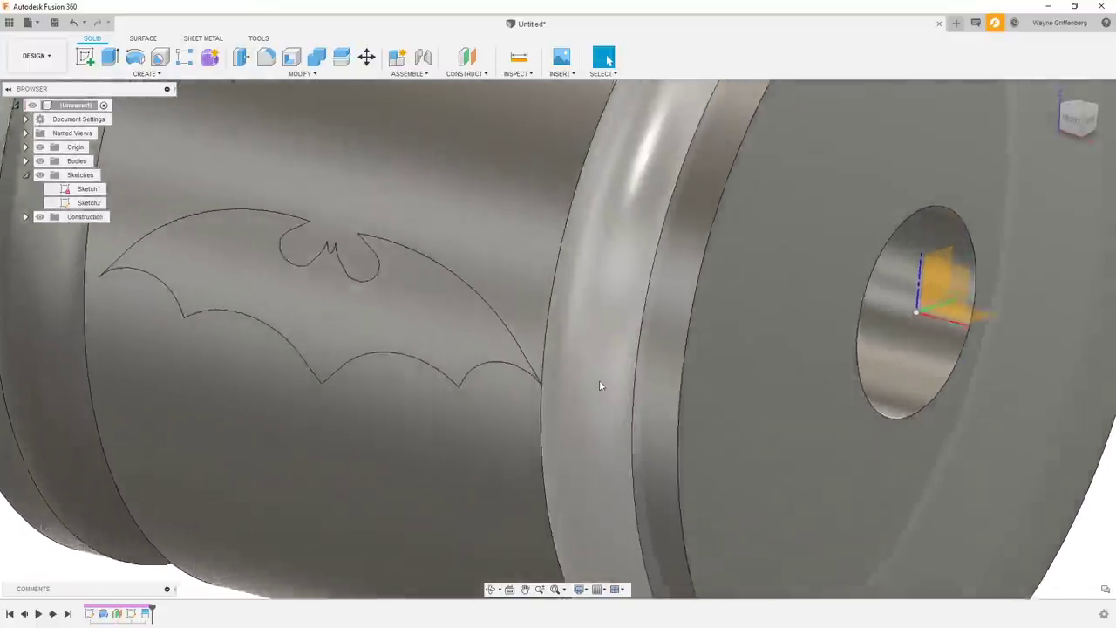
pyautogui.scroll(-10, 527, 483)
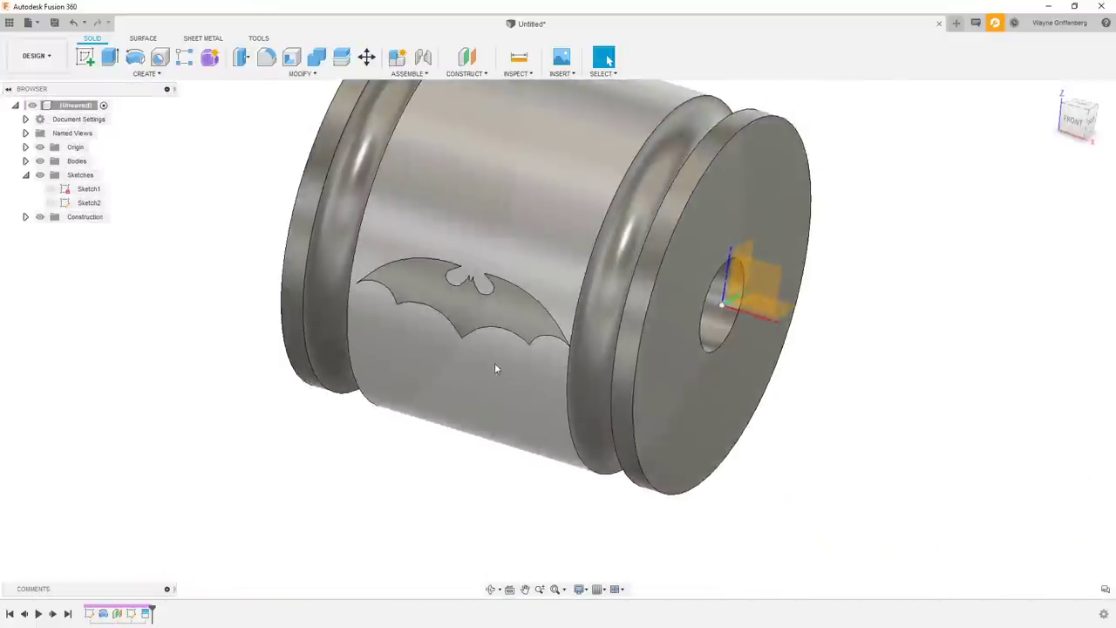
pyautogui.rightClick(131, 614)
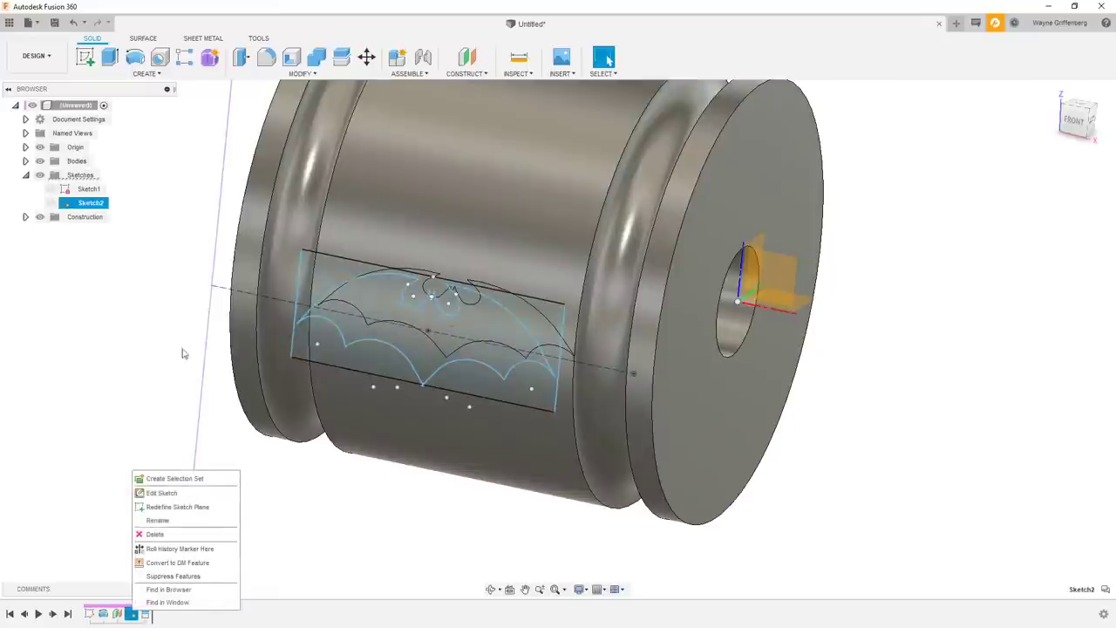
pyautogui.click(162, 494)
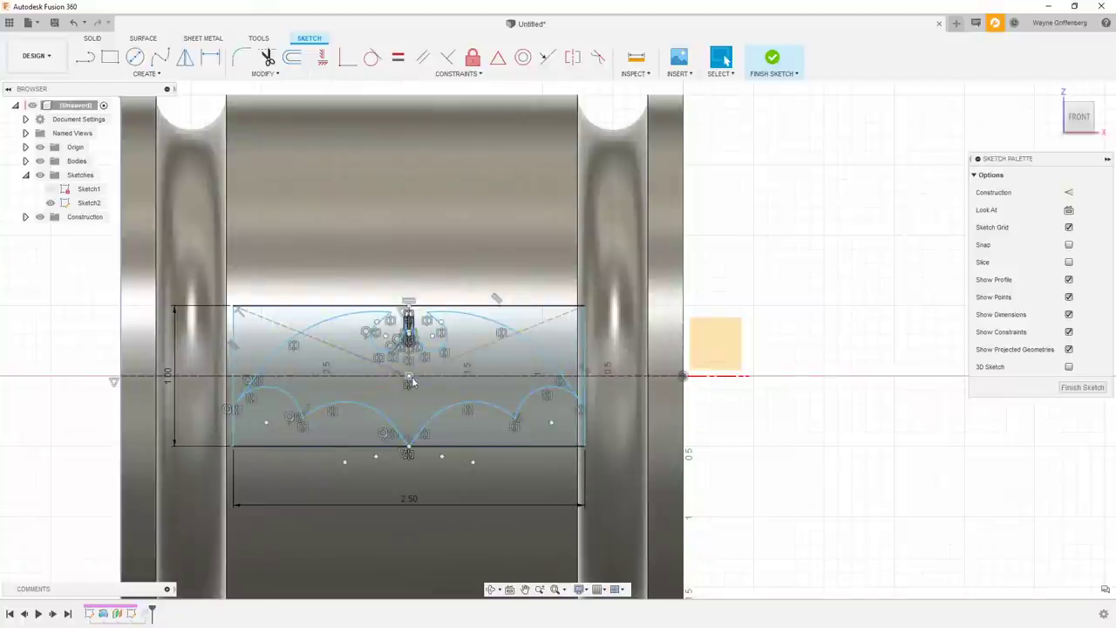
pyautogui.scroll(6, 409, 381)
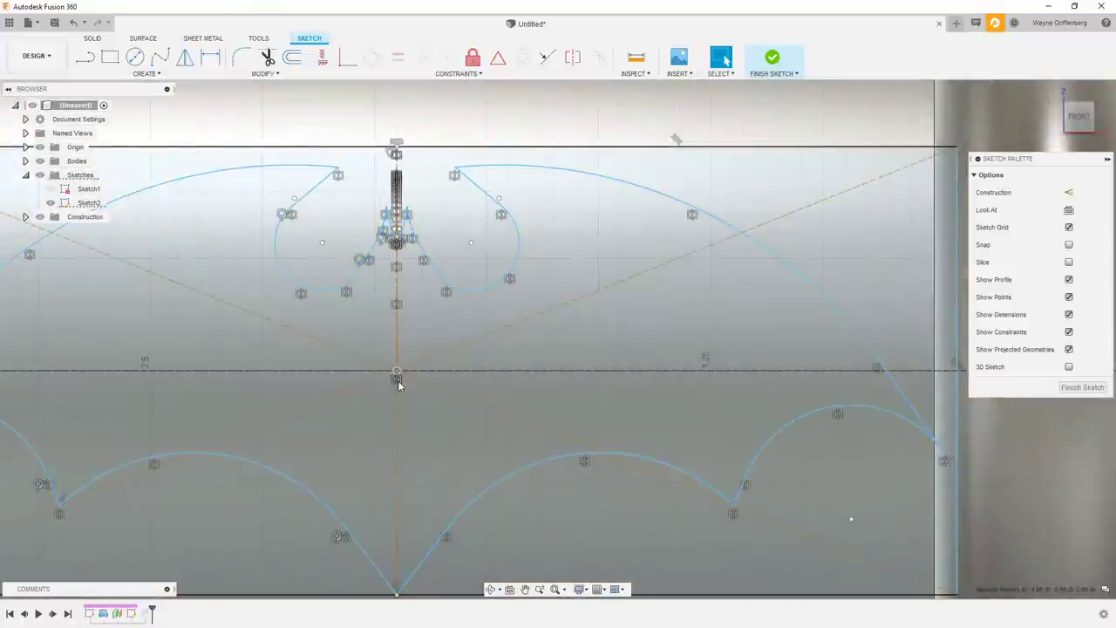
pyautogui.scroll(5, 397, 380)
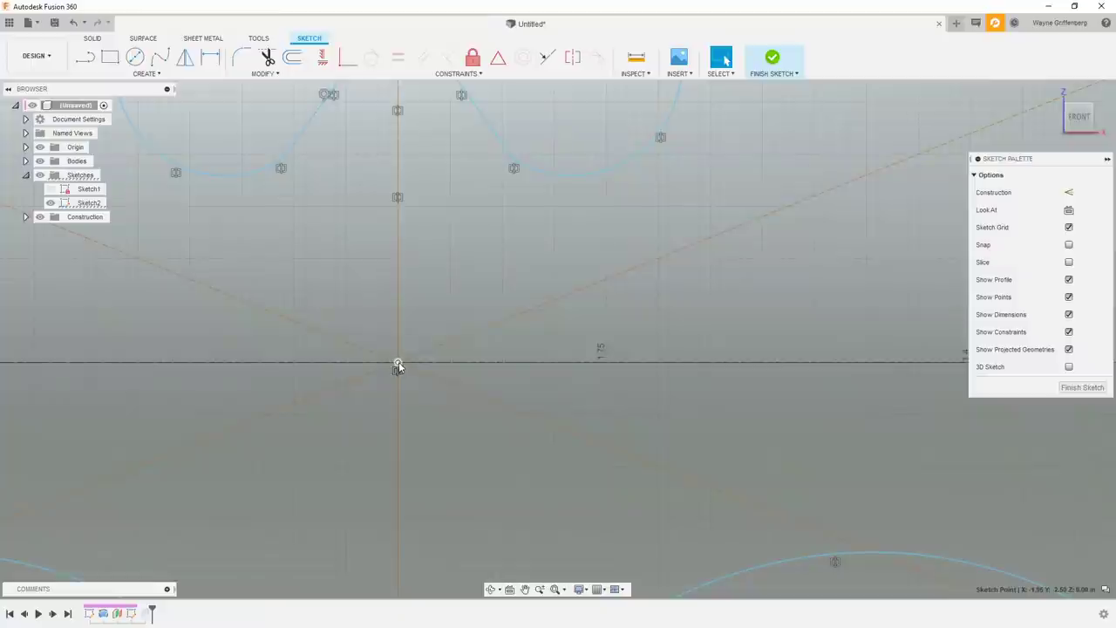
pyautogui.scroll(-8, 401, 361)
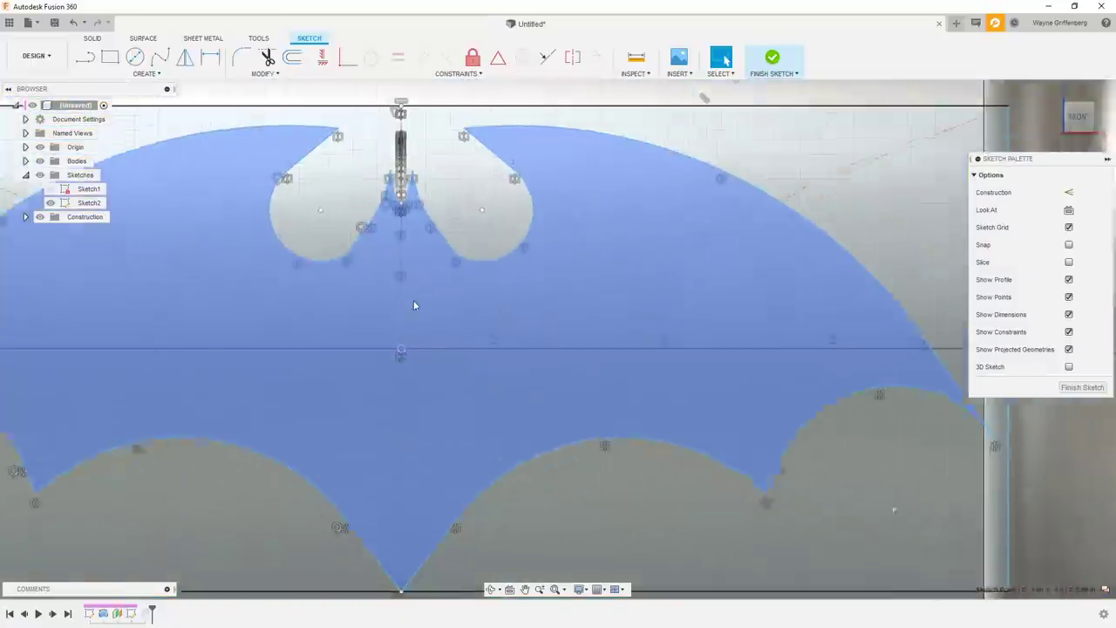
pyautogui.scroll(-2, 415, 299)
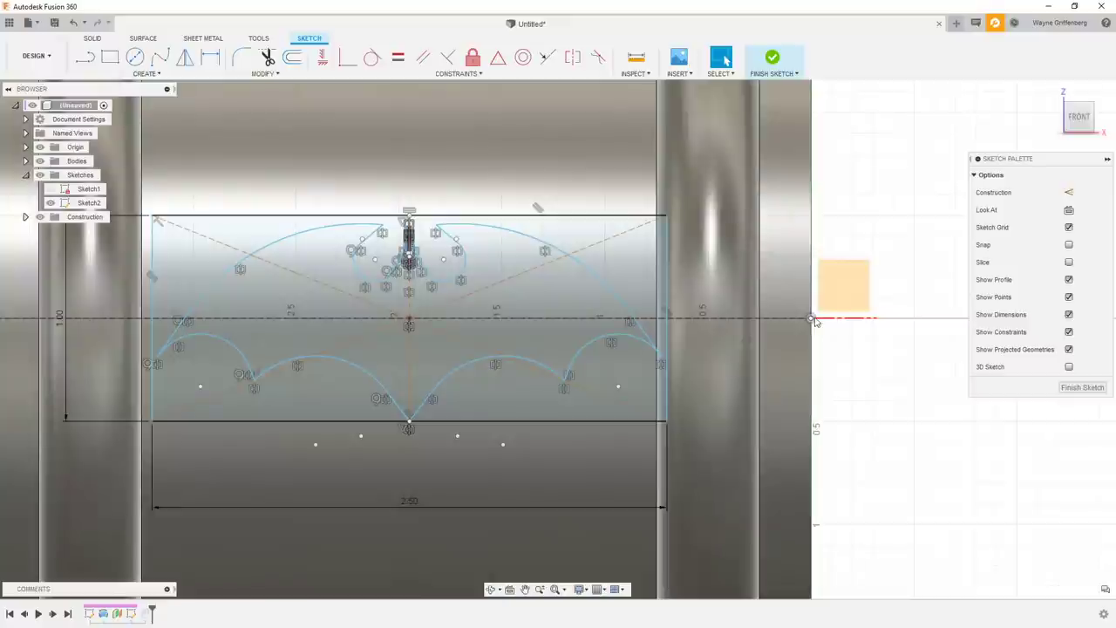
pyautogui.press('Escape')
# - Drag the bat sketch's centre point slightly left along the axis and finish the sketch
pyautogui.click(805, 319)
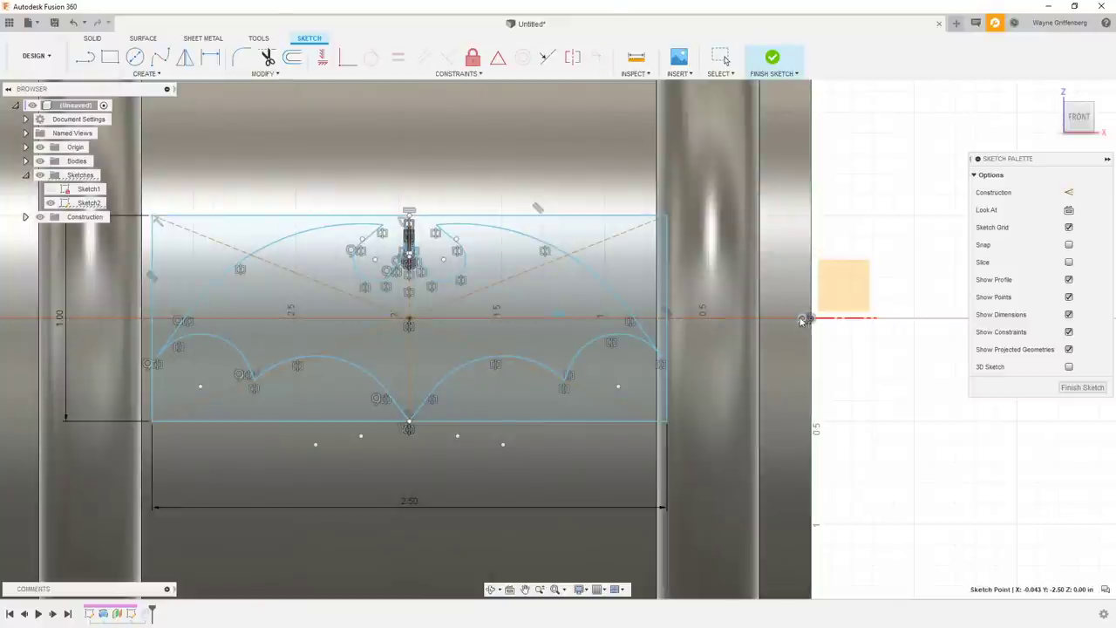
pyautogui.click(668, 349)
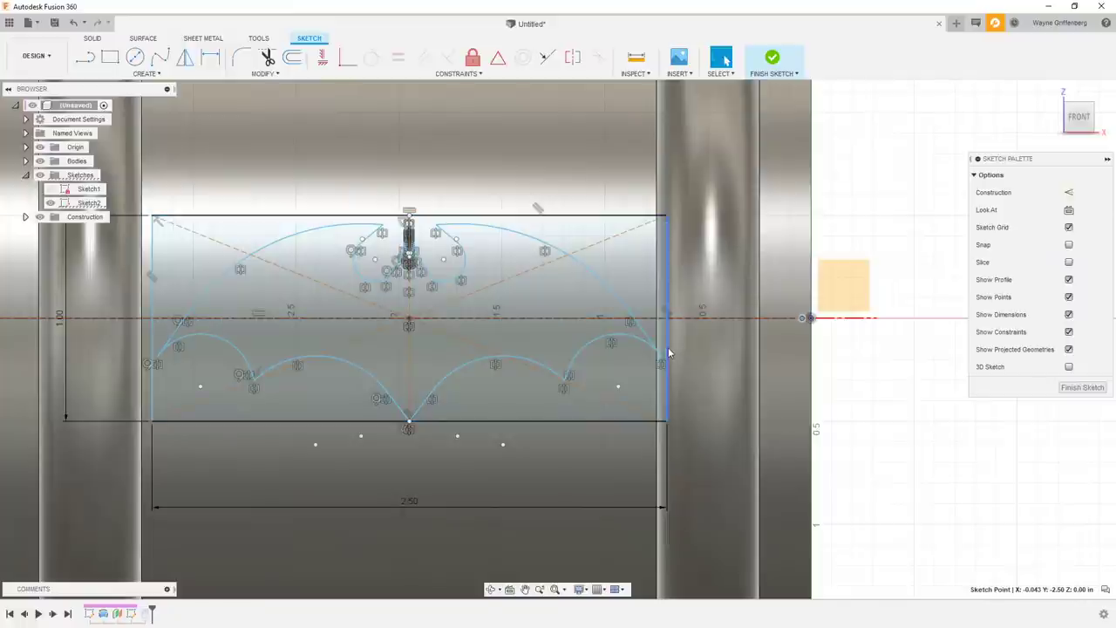
pyautogui.press('Escape')
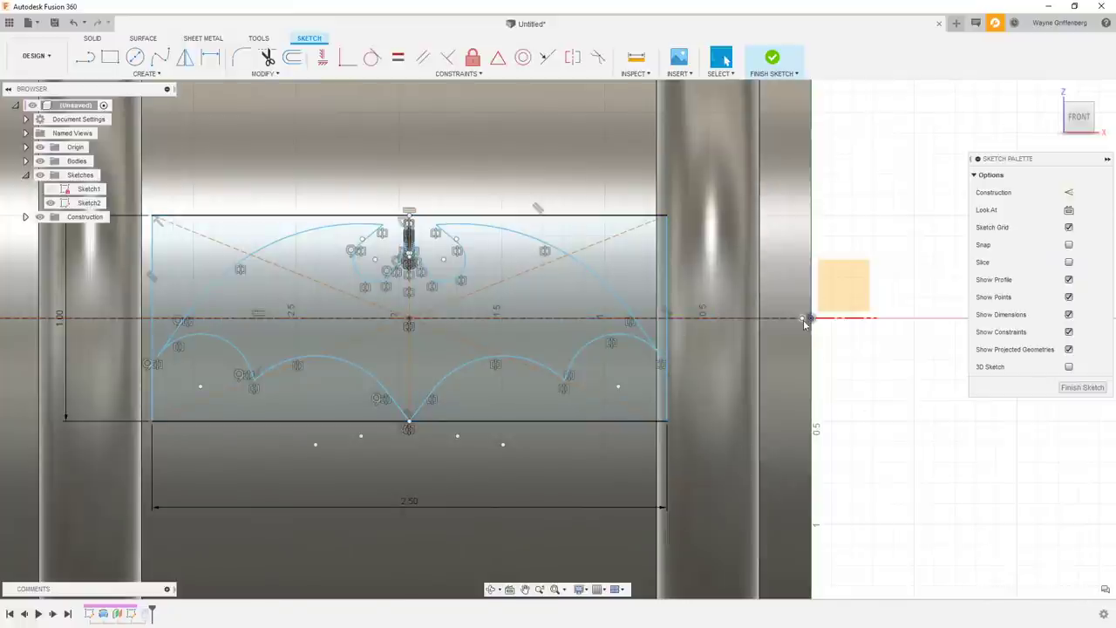
pyautogui.moveTo(795, 321); pyautogui.dragTo(777, 319)
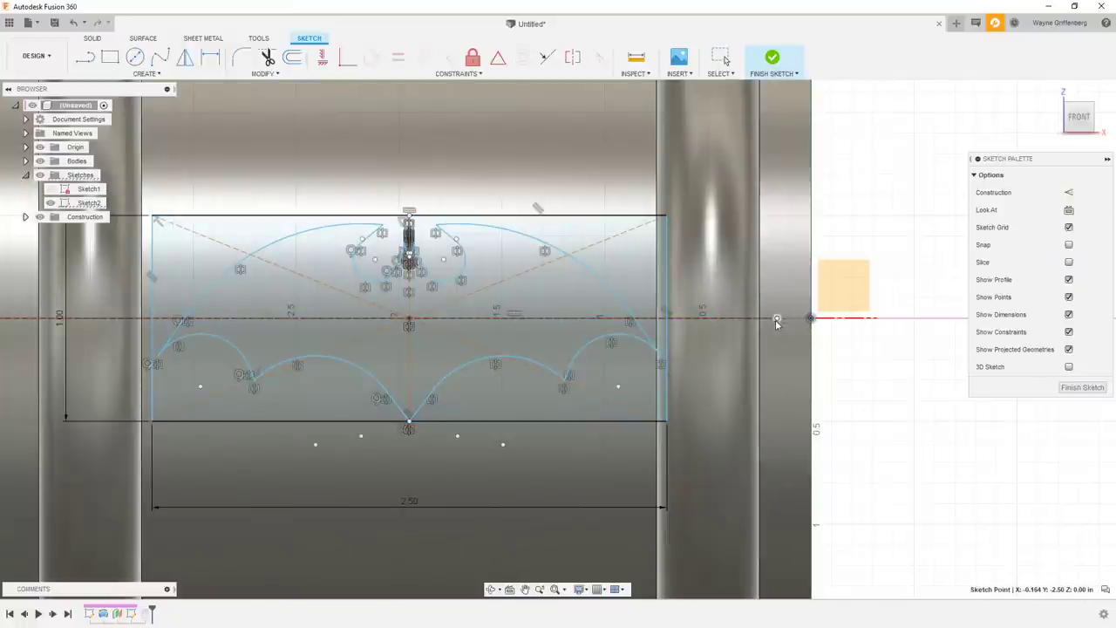
pyautogui.click(408, 321)
pyautogui.moveTo(400, 321); pyautogui.dragTo(403, 320)
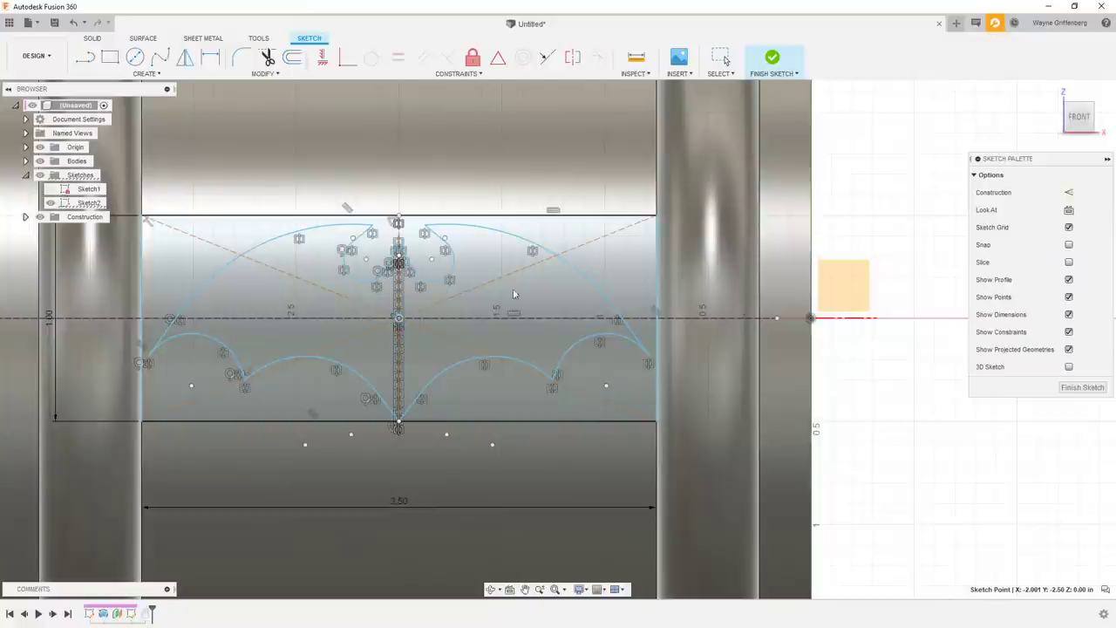
pyautogui.keyDown('shift'); pyautogui.moveTo(786, 384); pyautogui.dragTo(892, 145, button='middle'); pyautogui.keyUp('shift')
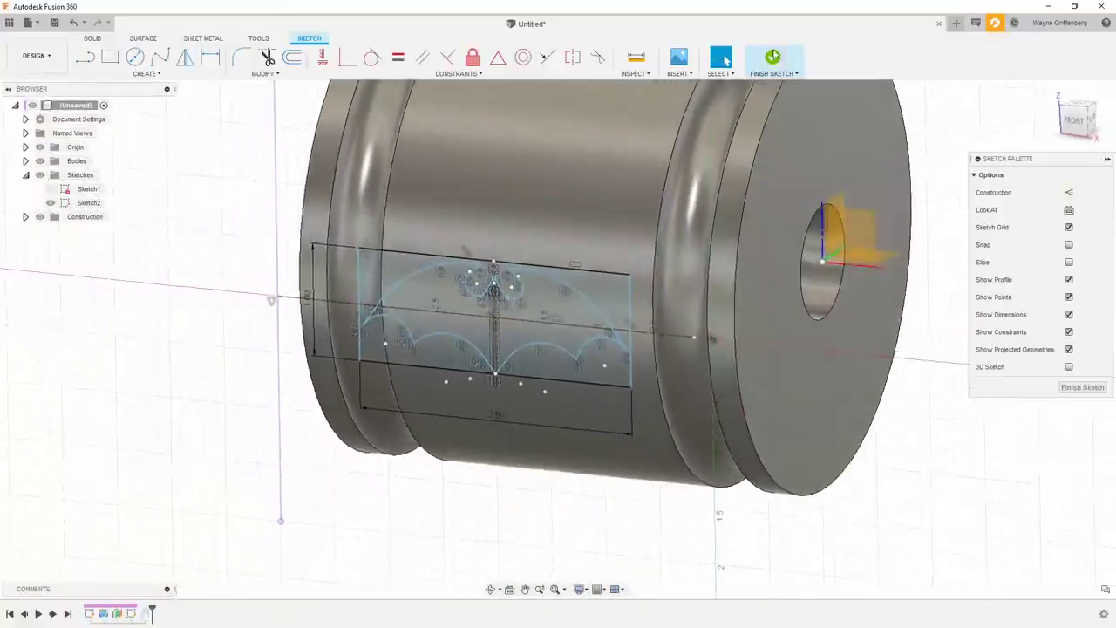
pyautogui.click(772, 57)
pyautogui.scroll(5, 483, 382)
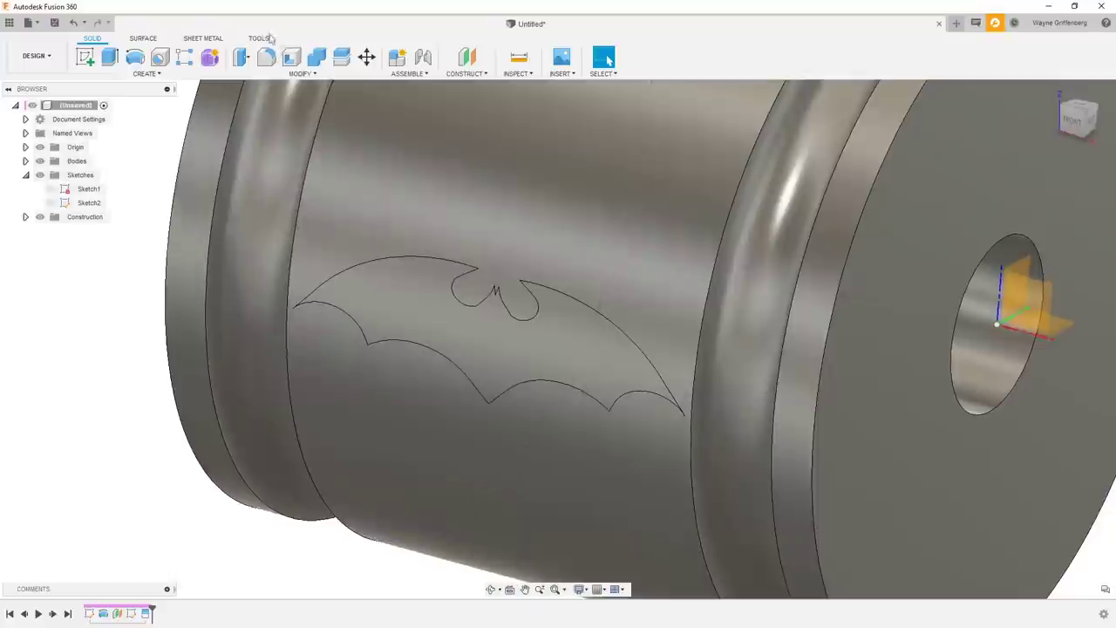
# - Press Pull the bat face to -0.1 in, recessing it into the cylinder
pyautogui.click(241, 56)
pyautogui.click(438, 304)
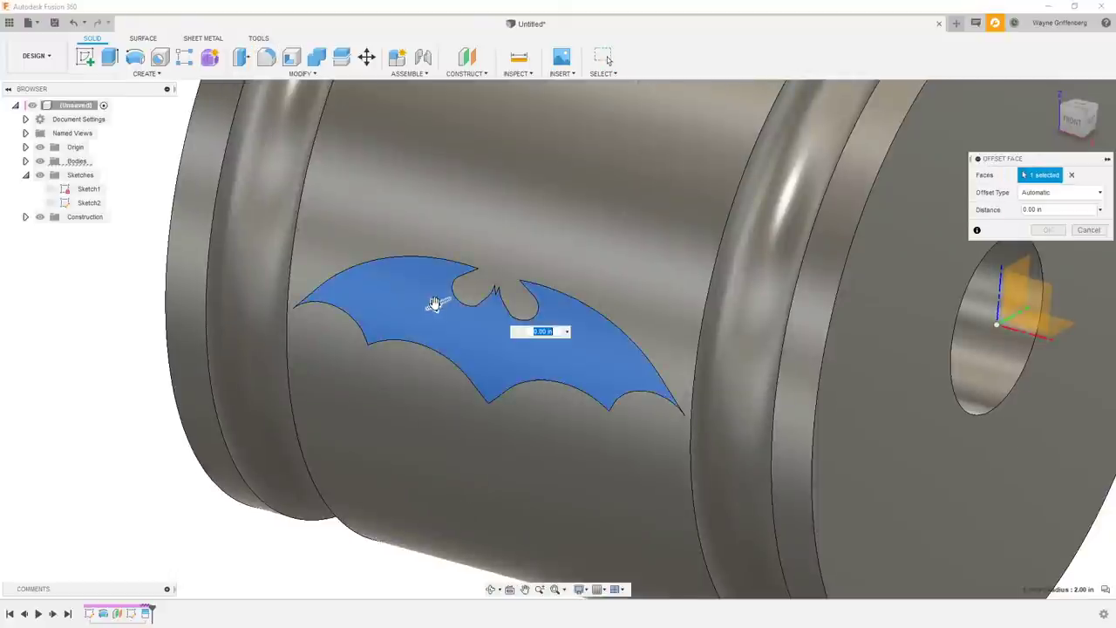
pyautogui.moveTo(436, 304); pyautogui.dragTo(471, 287)
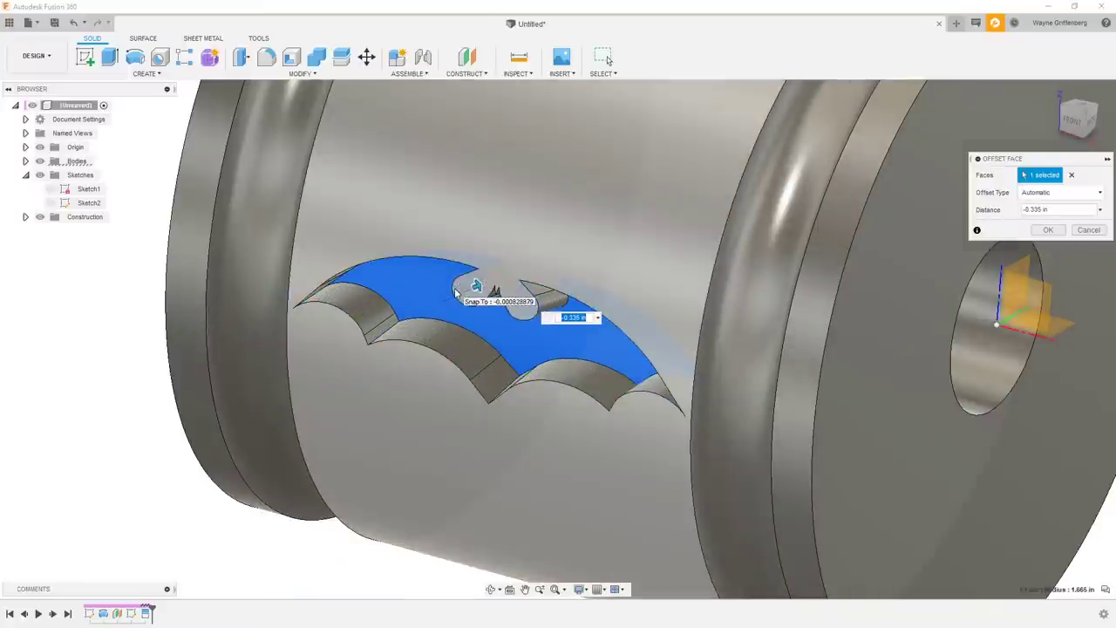
pyautogui.write('-.1')
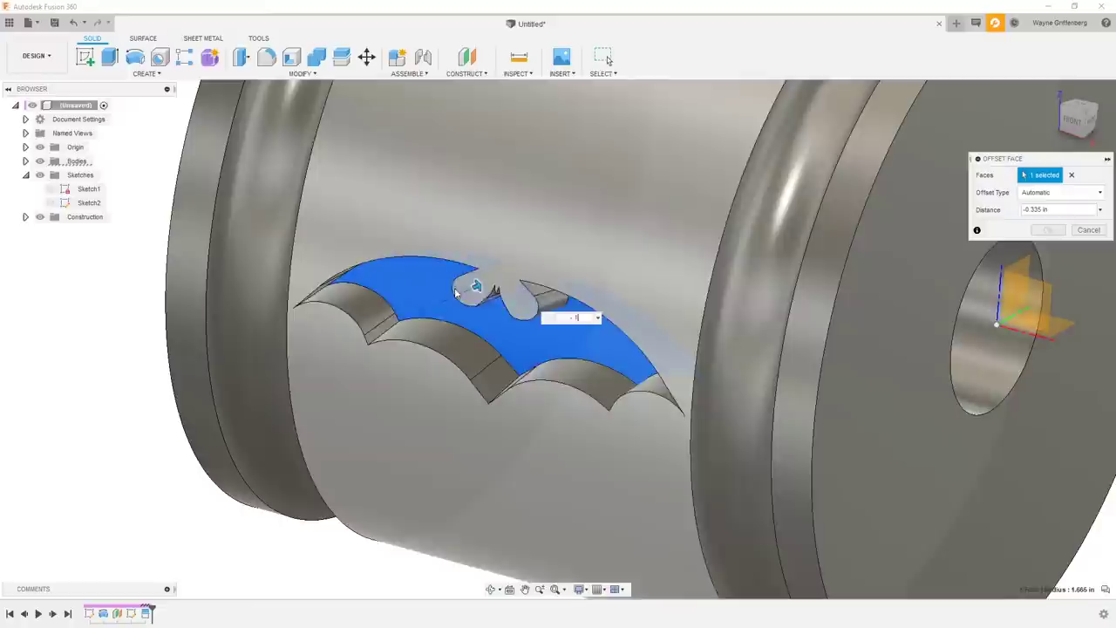
pyautogui.keyDown('shift'); pyautogui.moveTo(462, 295); pyautogui.dragTo(533, 239, button='middle'); pyautogui.keyUp('shift')
pyautogui.click(1046, 229)
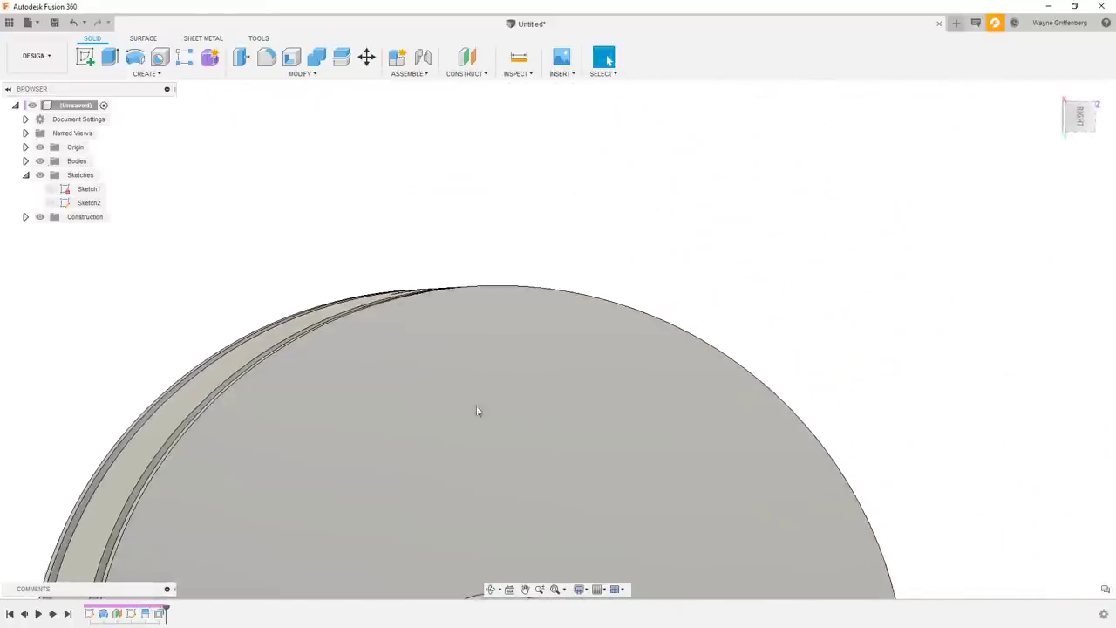
pyautogui.keyDown('shift'); pyautogui.moveTo(598, 166); pyautogui.dragTo(561, 410, button='middle'); pyautogui.keyUp('shift')
pyautogui.keyDown('shift'); pyautogui.moveTo(743, 503); pyautogui.dragTo(582, 342, button='middle'); pyautogui.keyUp('shift')
pyautogui.scroll(-10, 582, 342)
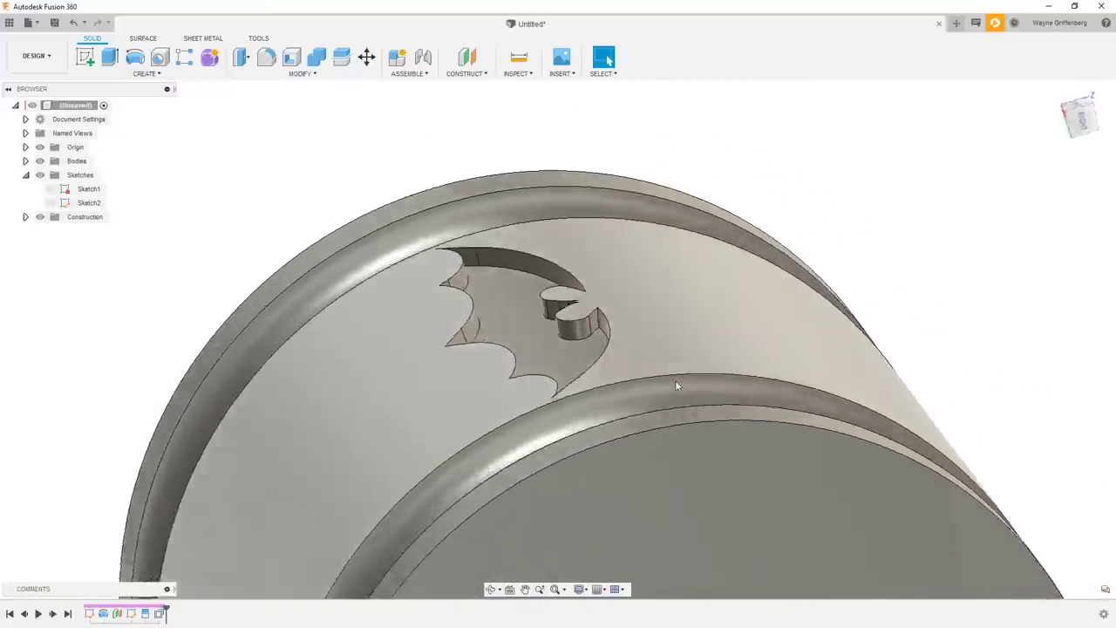
pyautogui.keyDown('shift'); pyautogui.moveTo(678, 386); pyautogui.dragTo(637, 375, button='middle'); pyautogui.keyUp('shift')
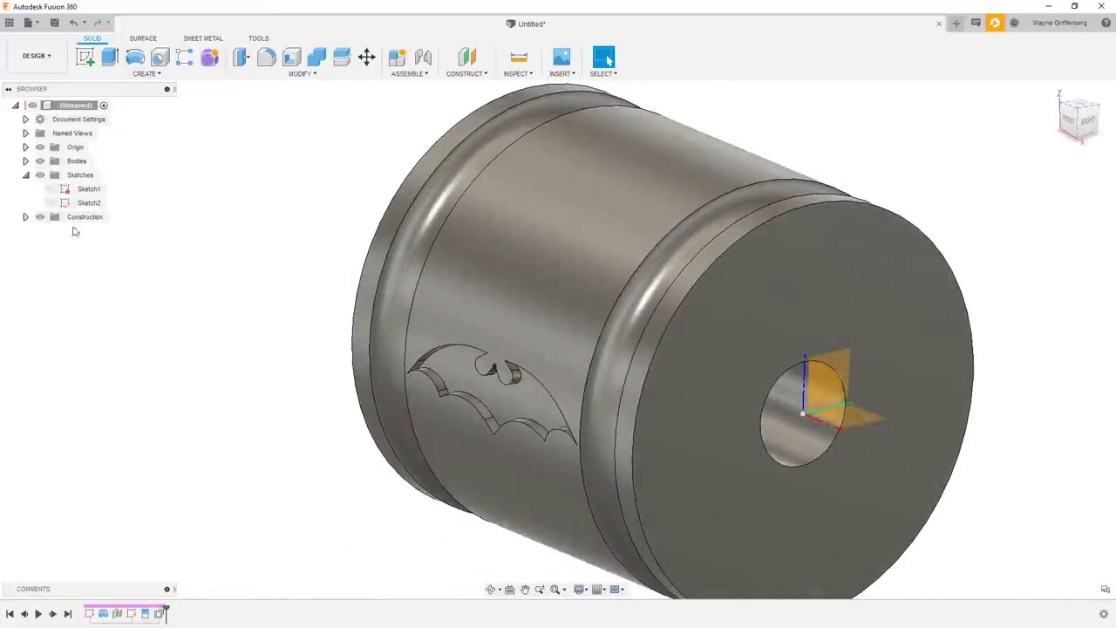
pyautogui.click(35, 55)
# - Regenerate Setup1's toolpaths in the Manufacture workspace and display the Rotary1 toolpath
pyautogui.click(39, 184)
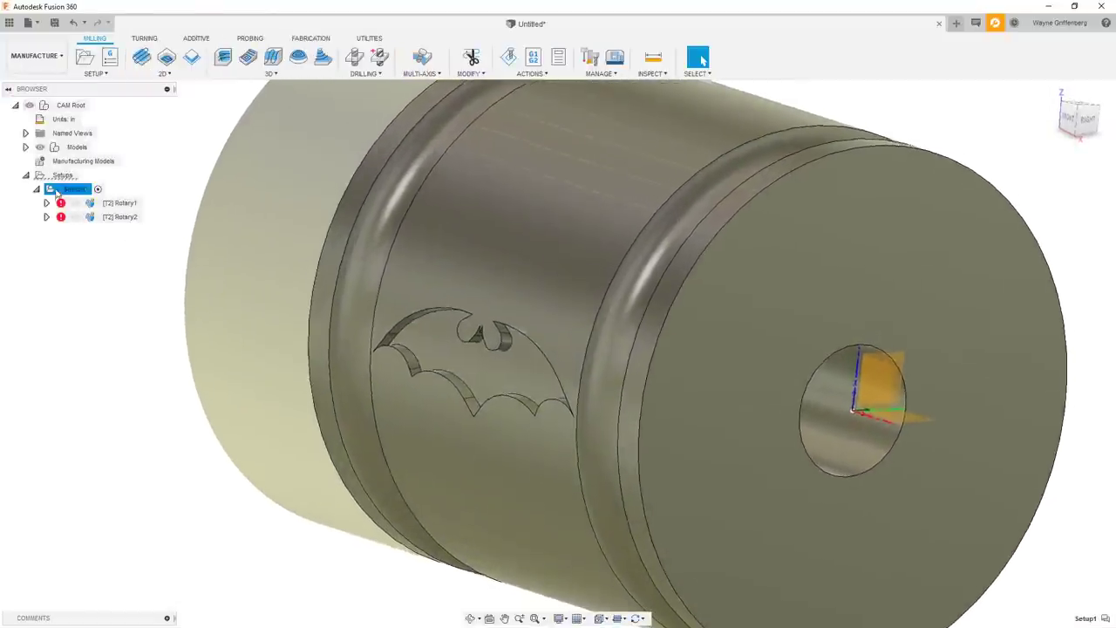
pyautogui.rightClick(73, 193)
pyautogui.click(98, 281)
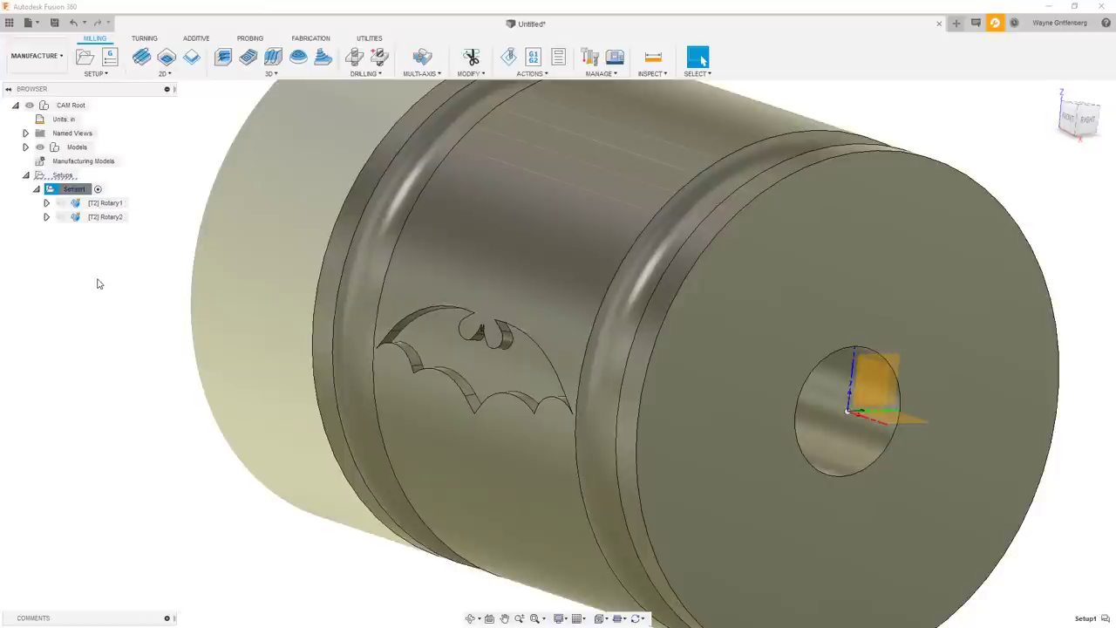
pyautogui.click(103, 203)
pyautogui.rightClick(107, 205)
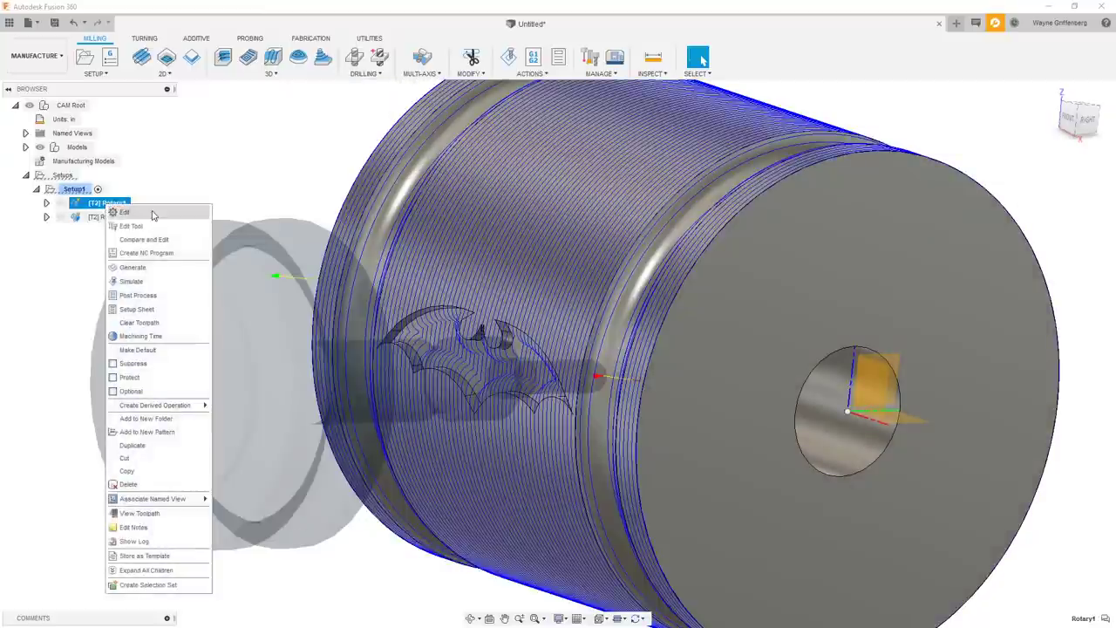
pyautogui.click(125, 212)
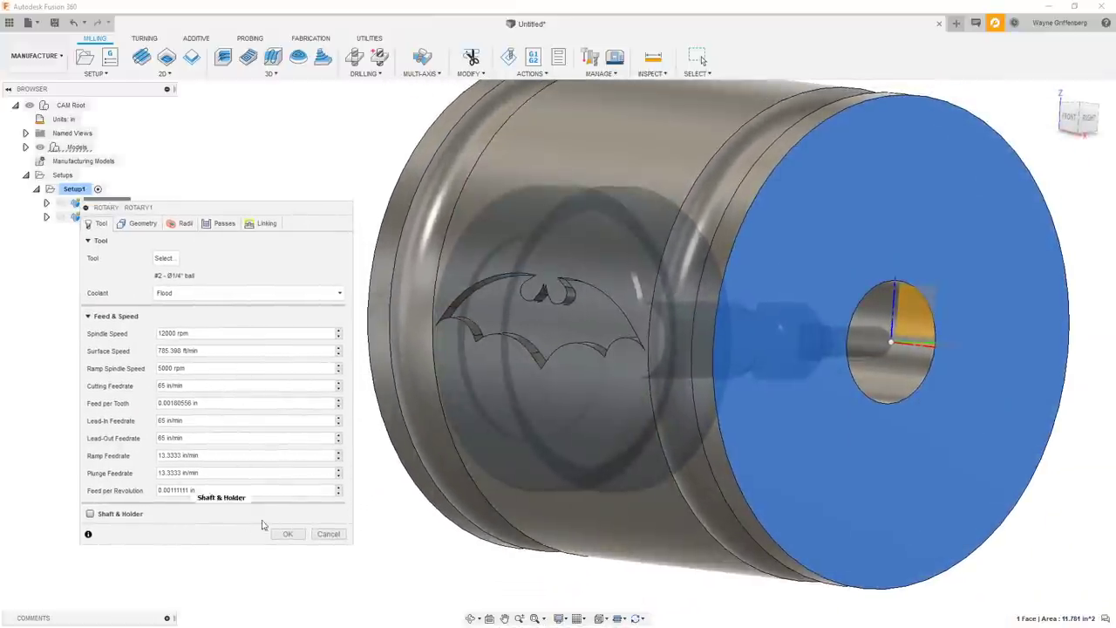
pyautogui.press('Escape')
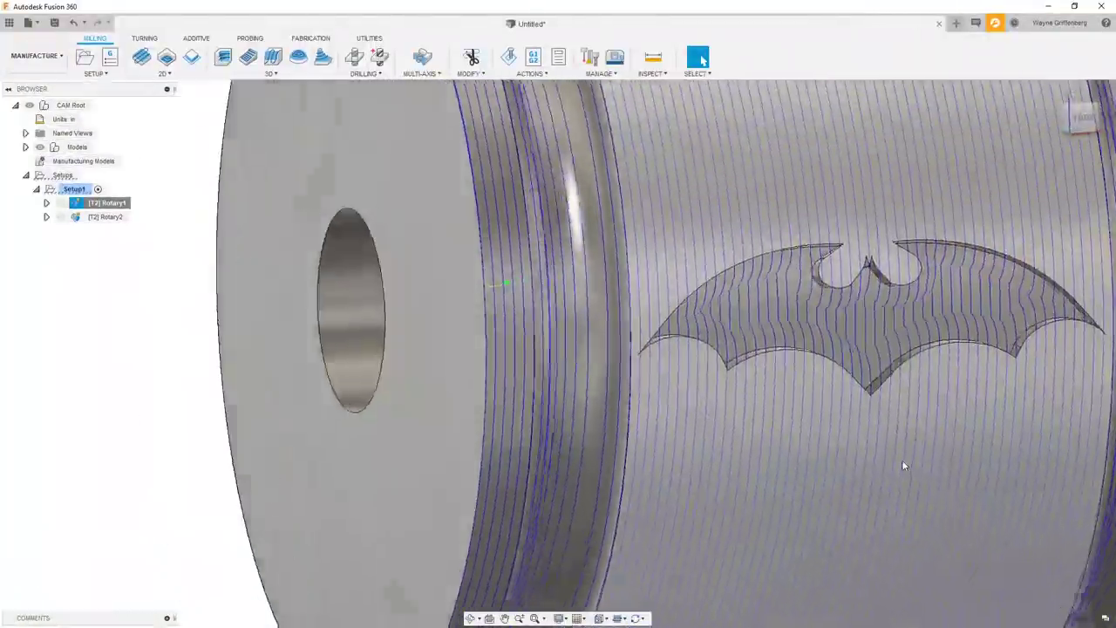
# - Reopen Rotary1's geometry settings and turn on angular limits
pyautogui.scroll(-3, 809, 216)
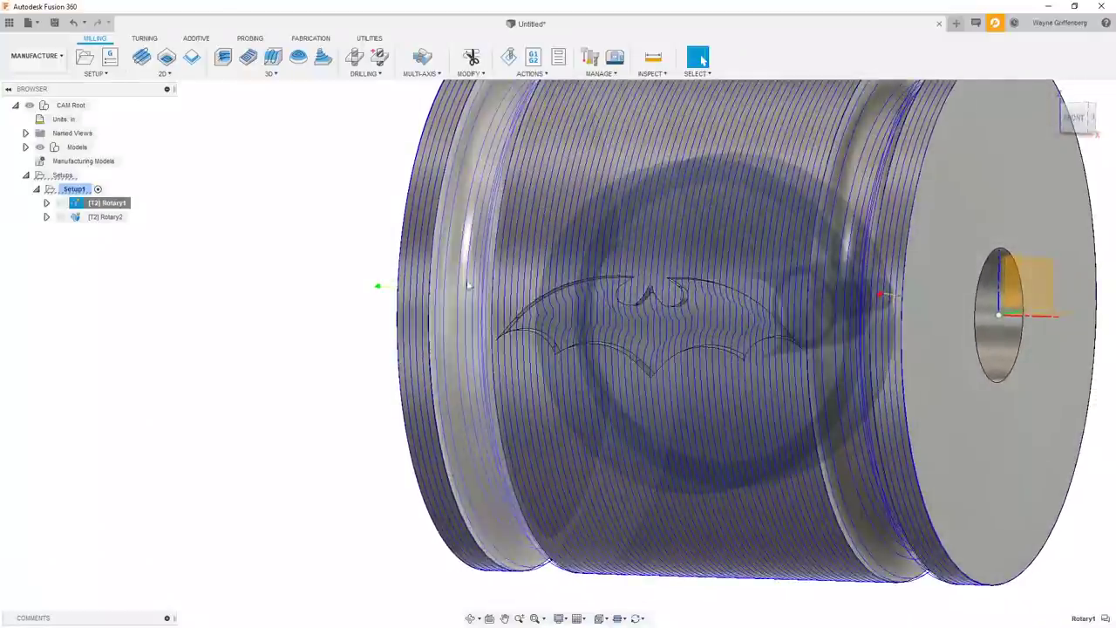
pyautogui.moveTo(809, 216)
pyautogui.keyDown('shift'); pyautogui.mouseDown(button='middle')
pyautogui.moveTo(518, 349)
pyautogui.moveTo(882, 416)
pyautogui.mouseUp(button='middle'); pyautogui.keyUp('shift')
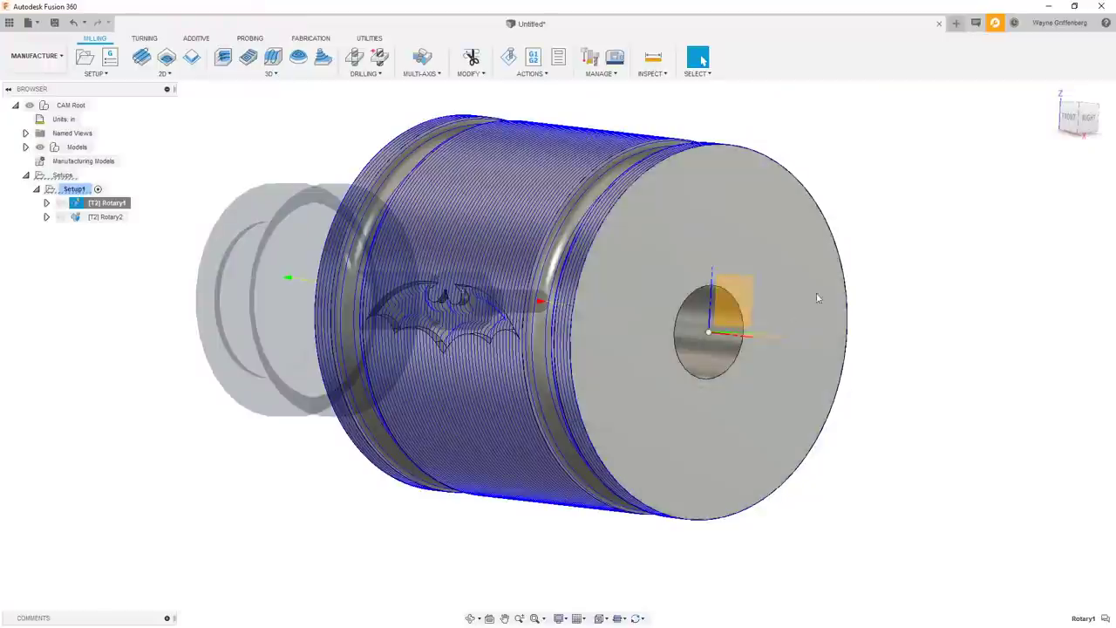
pyautogui.moveTo(486, 145)
pyautogui.keyDown('shift'); pyautogui.mouseDown(button='middle')
pyautogui.moveTo(424, 413)
pyautogui.moveTo(796, 420)
pyautogui.mouseUp(button='middle'); pyautogui.keyUp('shift')
pyautogui.scroll(3, 796, 420)
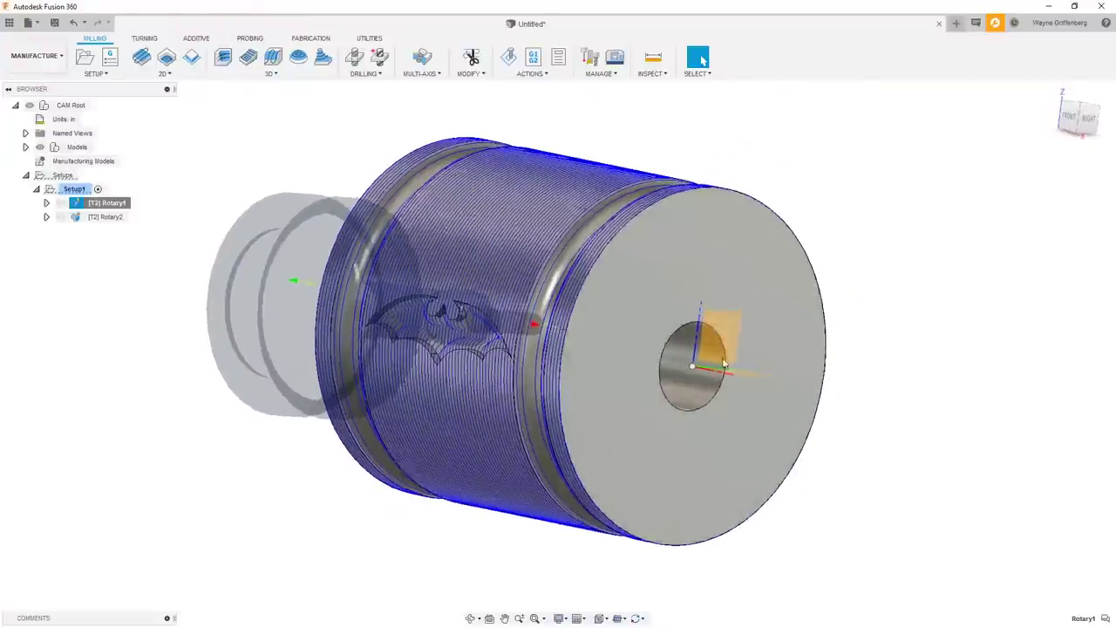
pyautogui.scroll(3, 556, 379)
pyautogui.scroll(2, 604, 304)
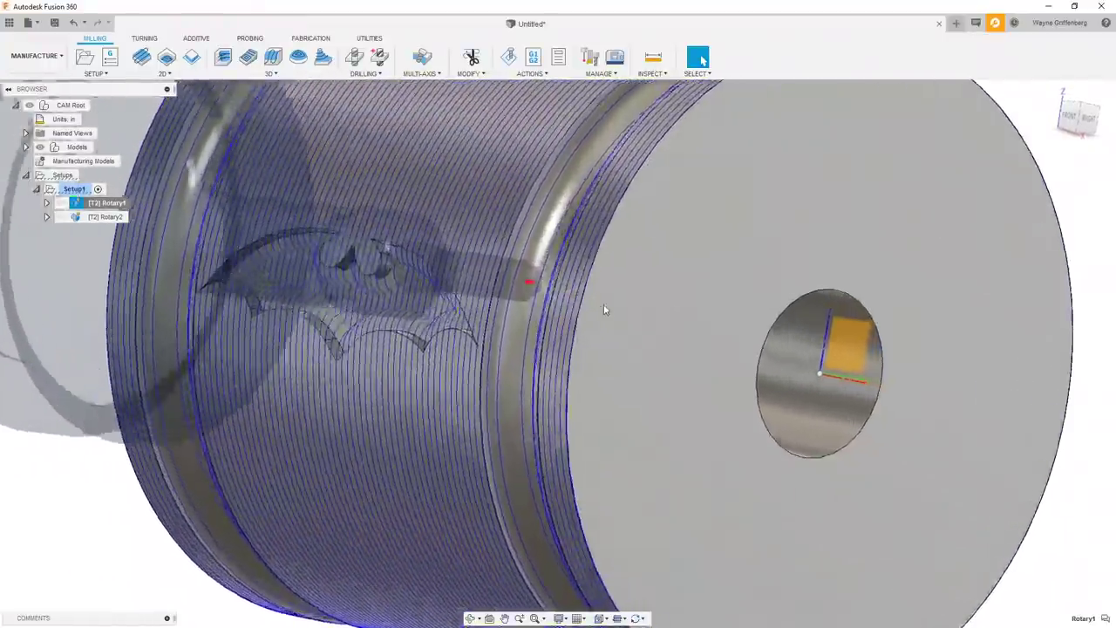
pyautogui.scroll(-3, 605, 306)
pyautogui.scroll(2, 366, 232)
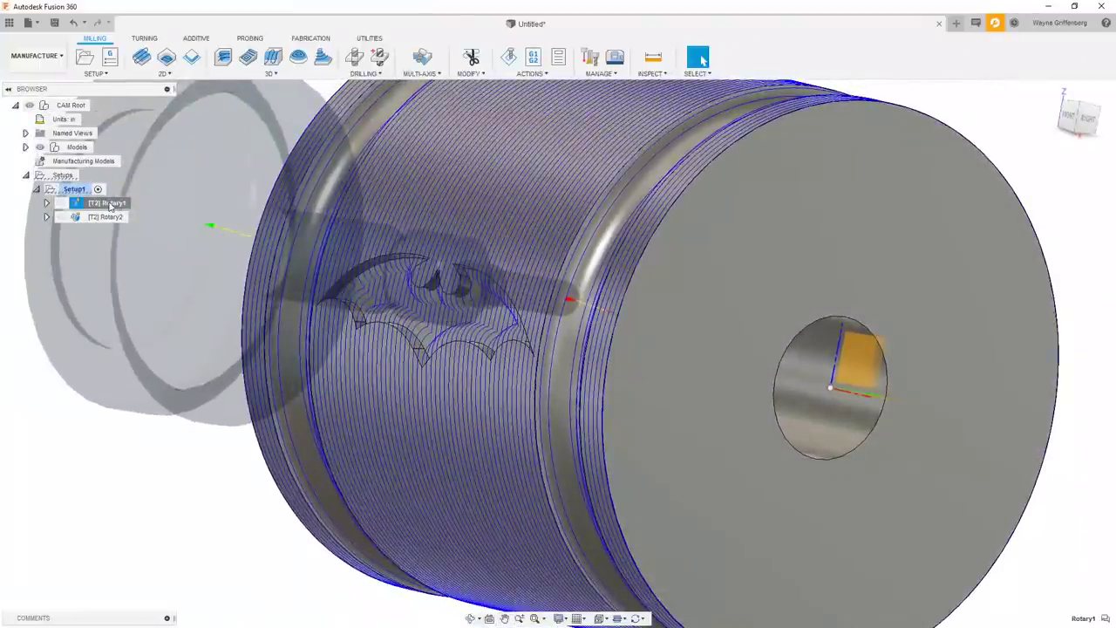
pyautogui.rightClick(84, 202)
pyautogui.click(109, 212)
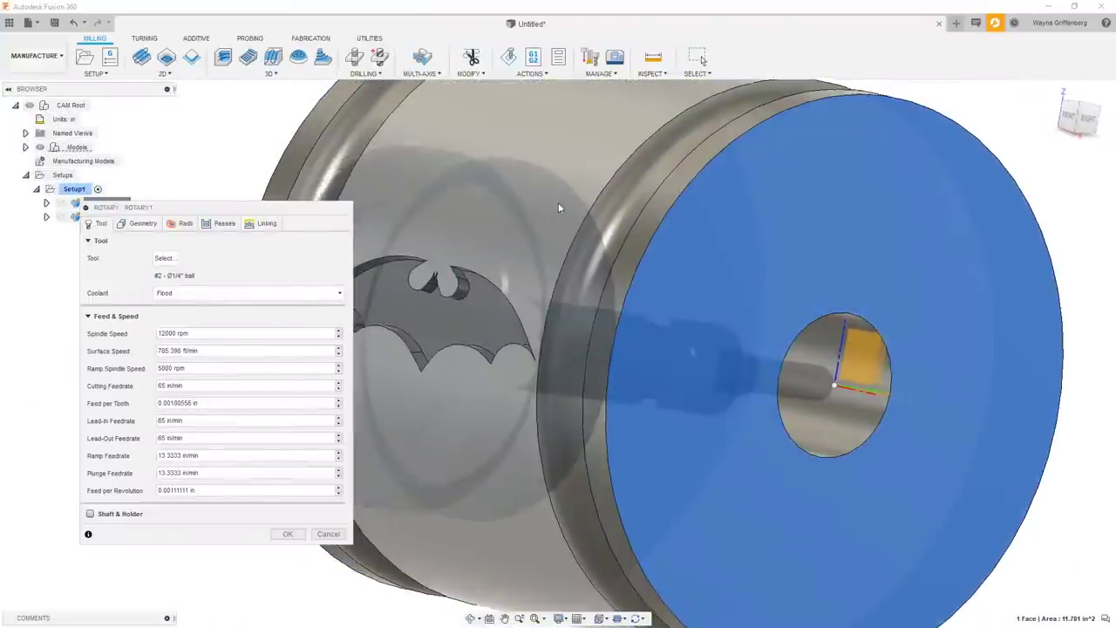
pyautogui.click(140, 224)
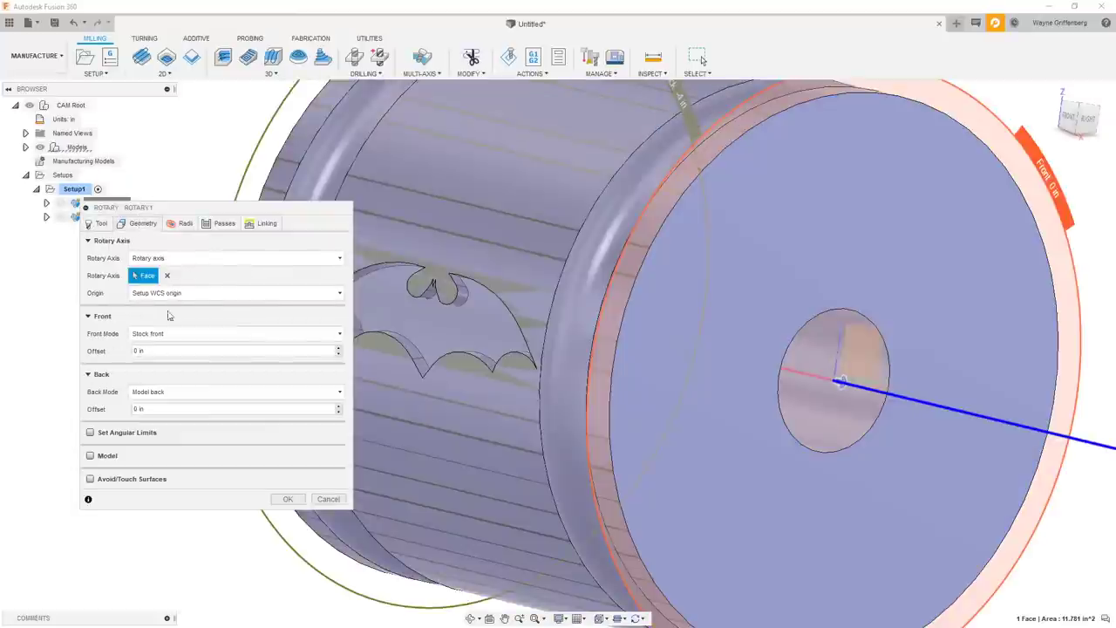
pyautogui.click(93, 432)
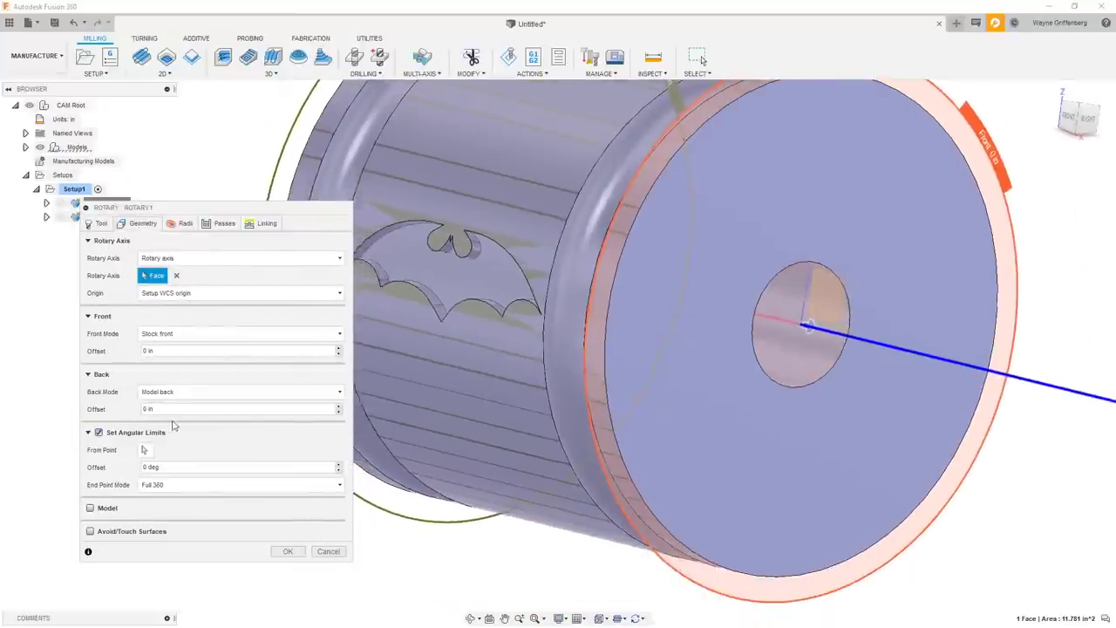
pyautogui.click(146, 449)
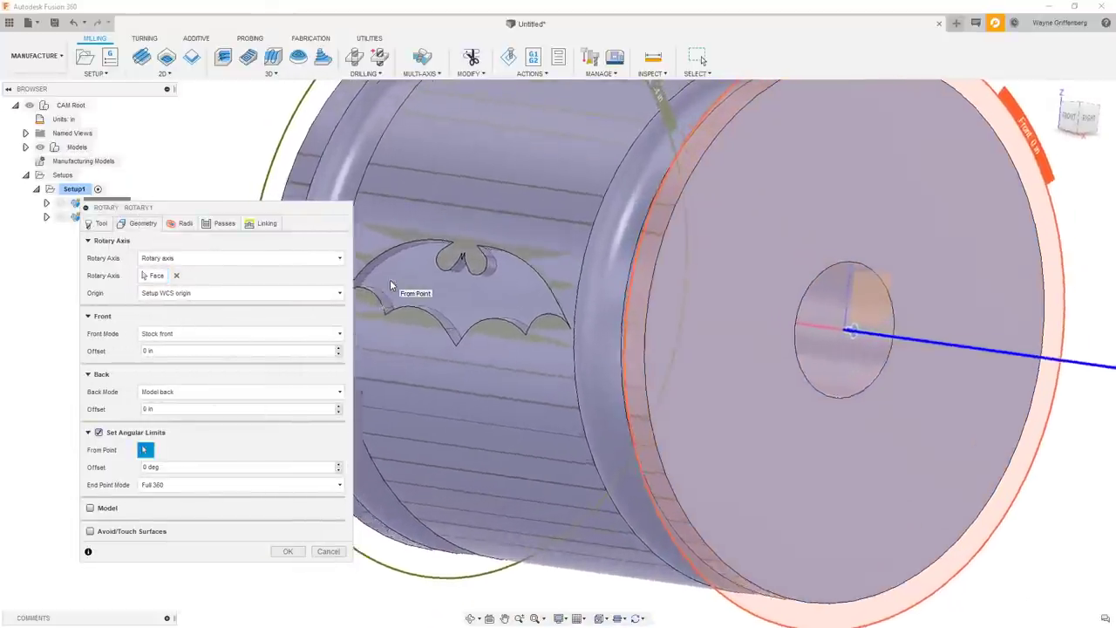
# - Set the sector's start point to the cylinder rim edge with a 15 deg offset
pyautogui.scroll(-3, 779, 110)
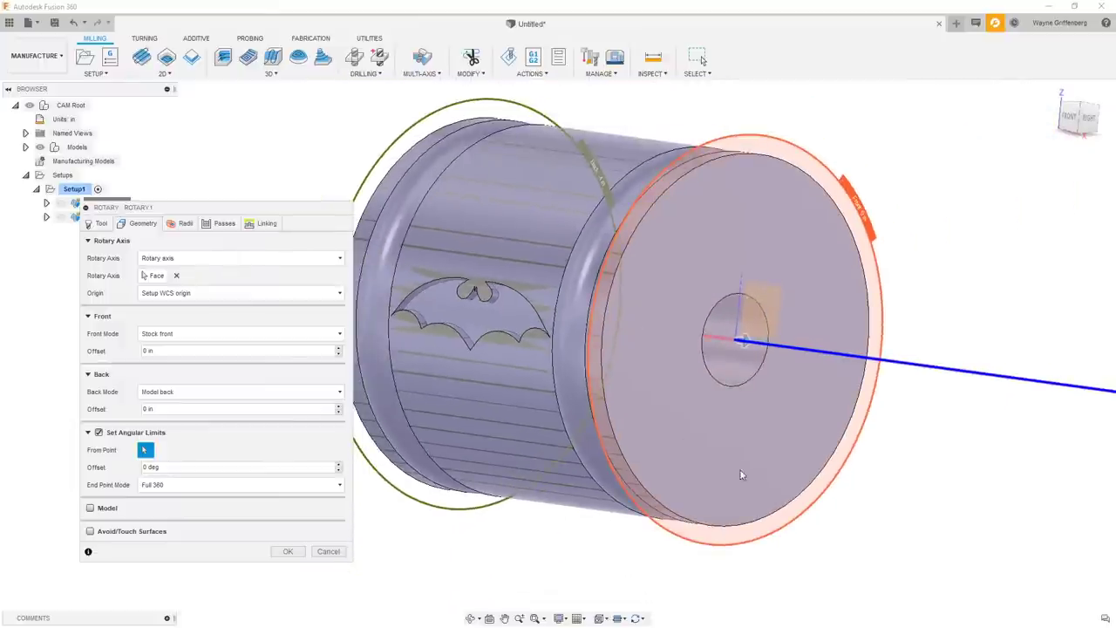
pyautogui.scroll(2, 640, 319)
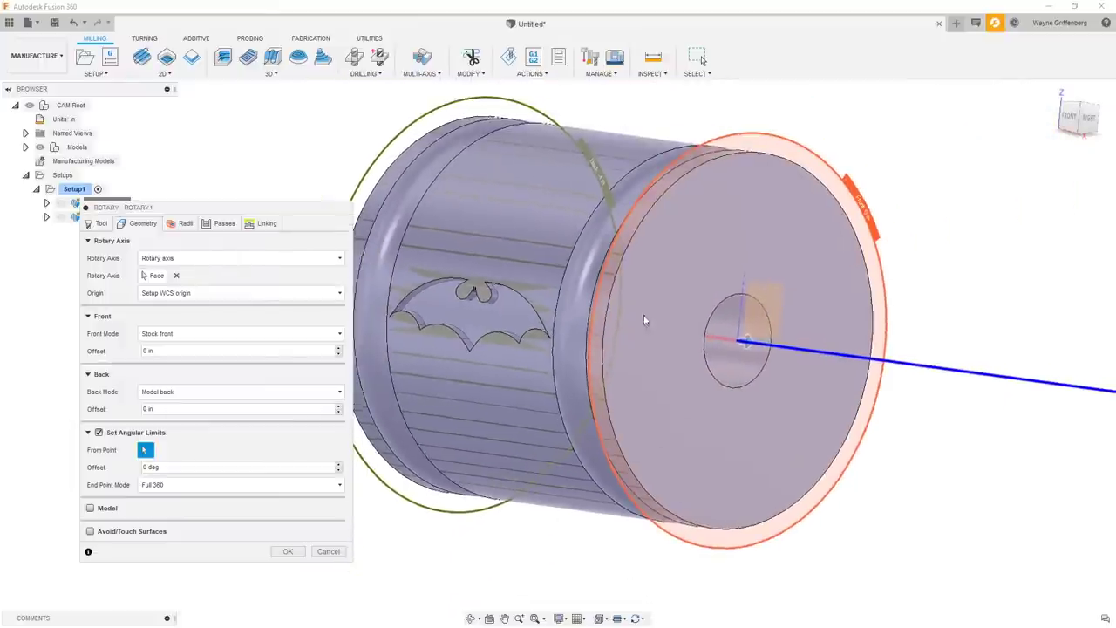
pyautogui.scroll(1, 715, 201)
pyautogui.click(689, 247)
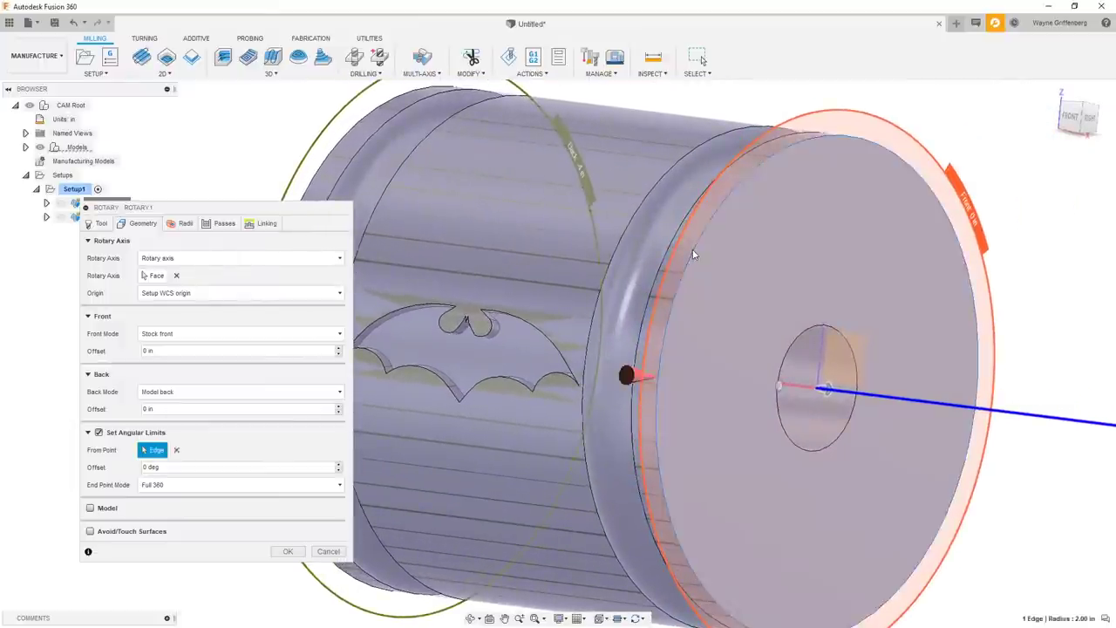
pyautogui.moveTo(730, 372); pyautogui.dragTo(731, 355)
pyautogui.keyDown('shift'); pyautogui.moveTo(731, 355); pyautogui.dragTo(689, 335, button='middle'); pyautogui.keyUp('shift')
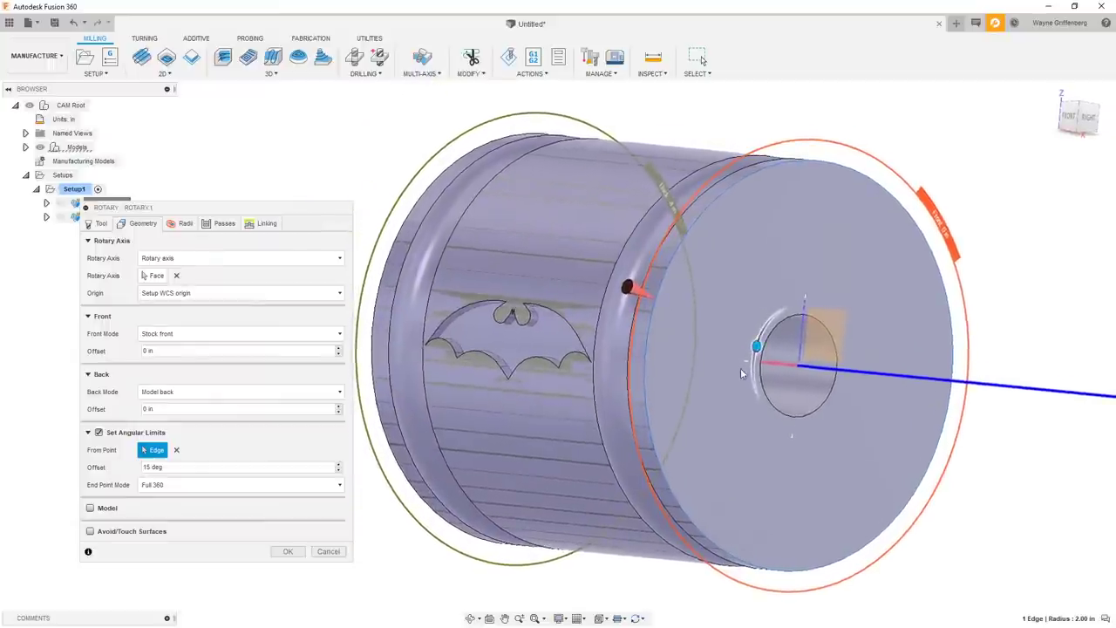
pyautogui.scroll(3, 740, 368)
pyautogui.keyDown('shift'); pyautogui.moveTo(740, 368); pyautogui.dragTo(759, 370, button='middle'); pyautogui.keyUp('shift')
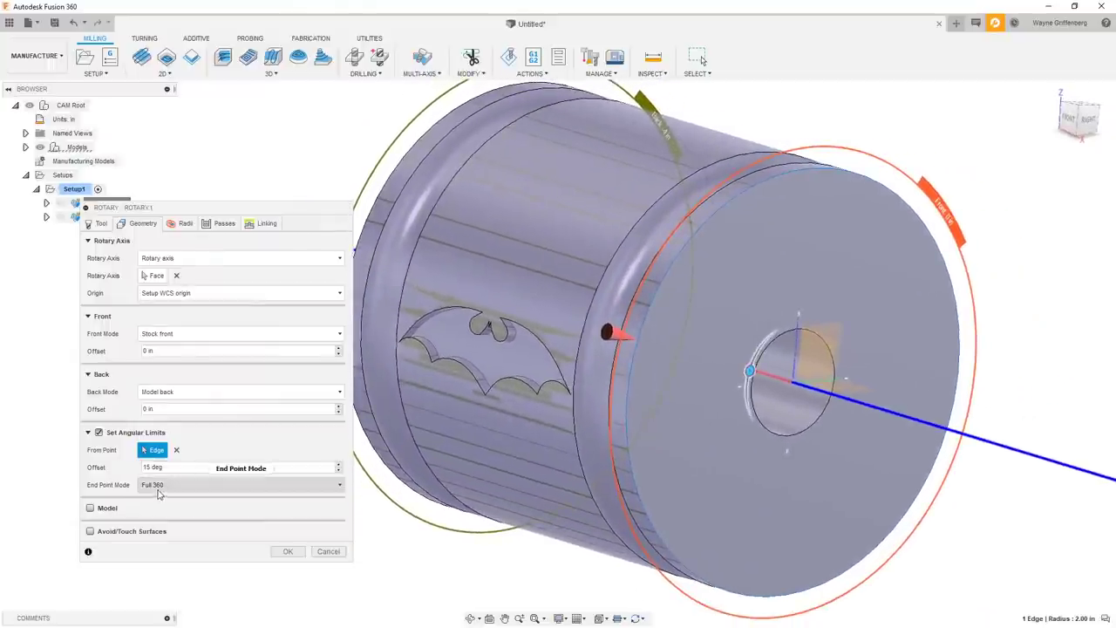
# - Set the sector's end to a specific point on the hole edge, offset -15 deg
pyautogui.moveTo(163, 488)
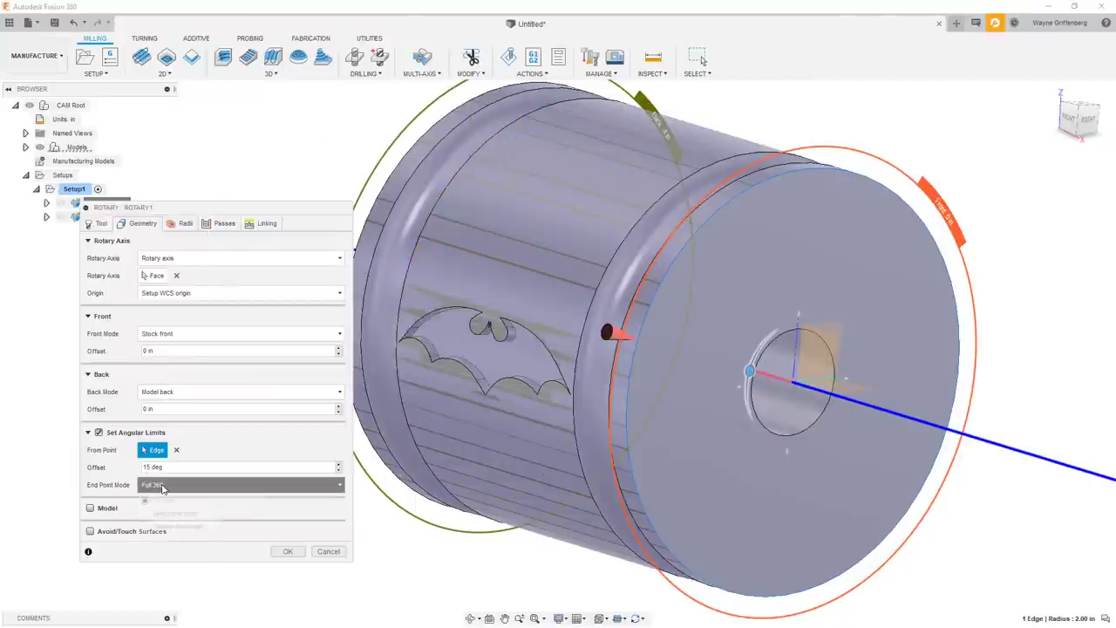
pyautogui.click(162, 487)
pyautogui.click(179, 514)
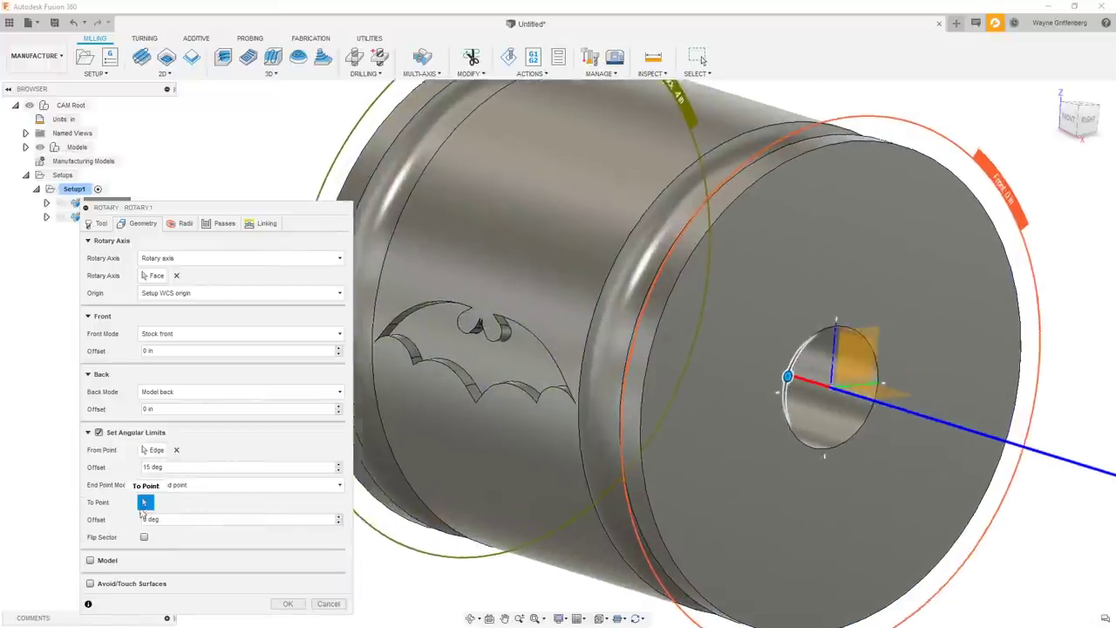
pyautogui.scroll(2, 614, 427)
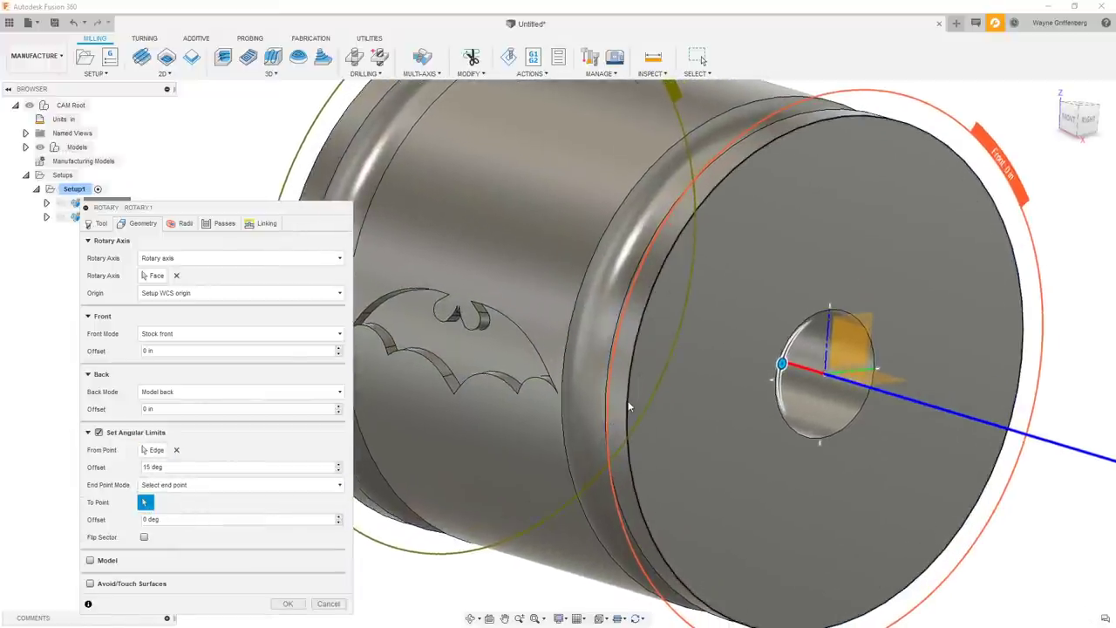
pyautogui.click(628, 401)
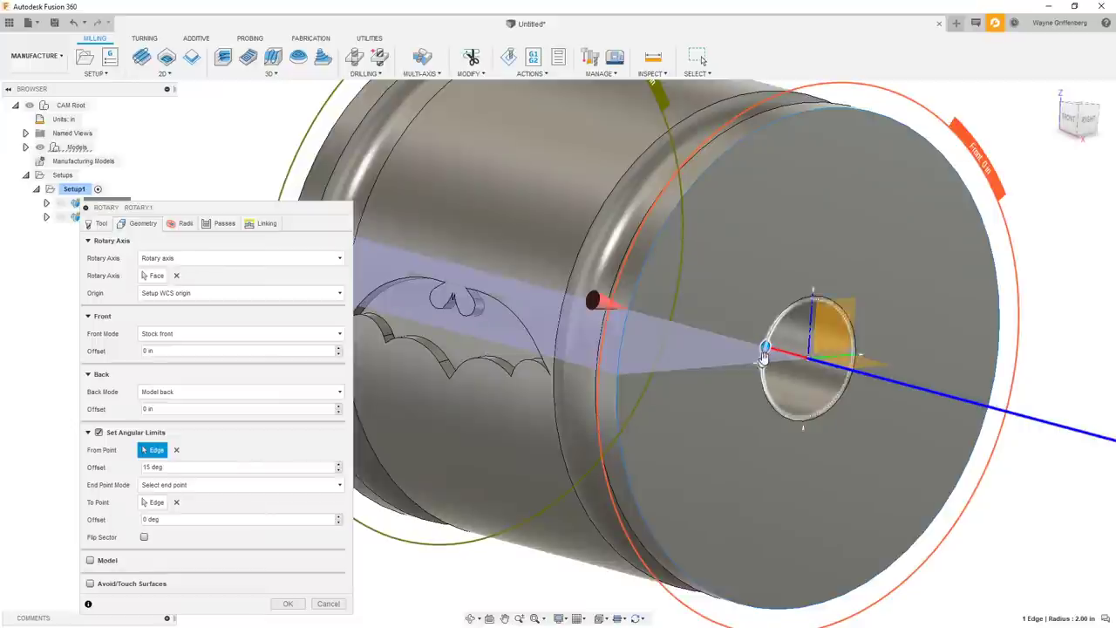
pyautogui.moveTo(763, 361); pyautogui.dragTo(762, 375)
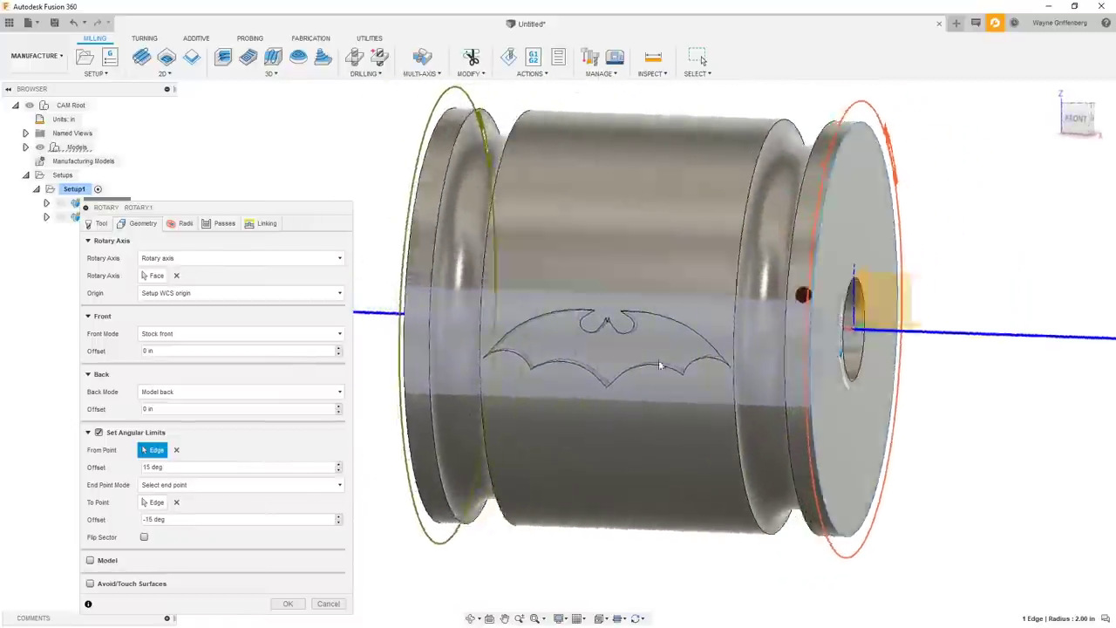
# - Flip the angular sector so the opposite side is machined
pyautogui.keyDown('shift'); pyautogui.moveTo(733, 346); pyautogui.dragTo(1008, 490, button='middle'); pyautogui.keyUp('shift')
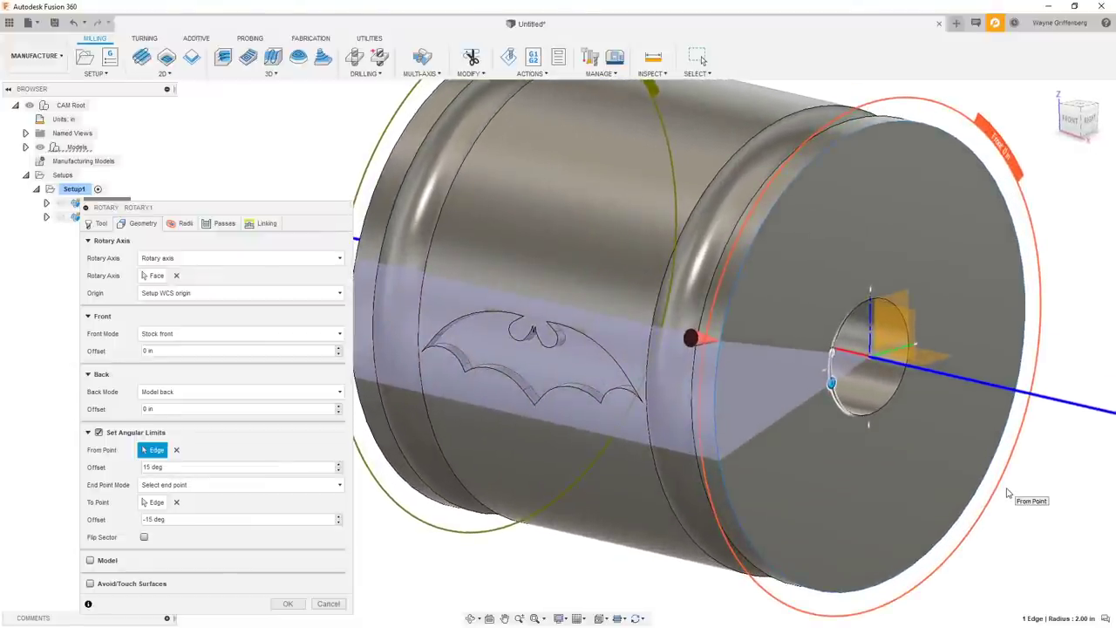
pyautogui.keyDown('shift'); pyautogui.moveTo(1026, 490); pyautogui.dragTo(606, 348, button='middle'); pyautogui.keyUp('shift')
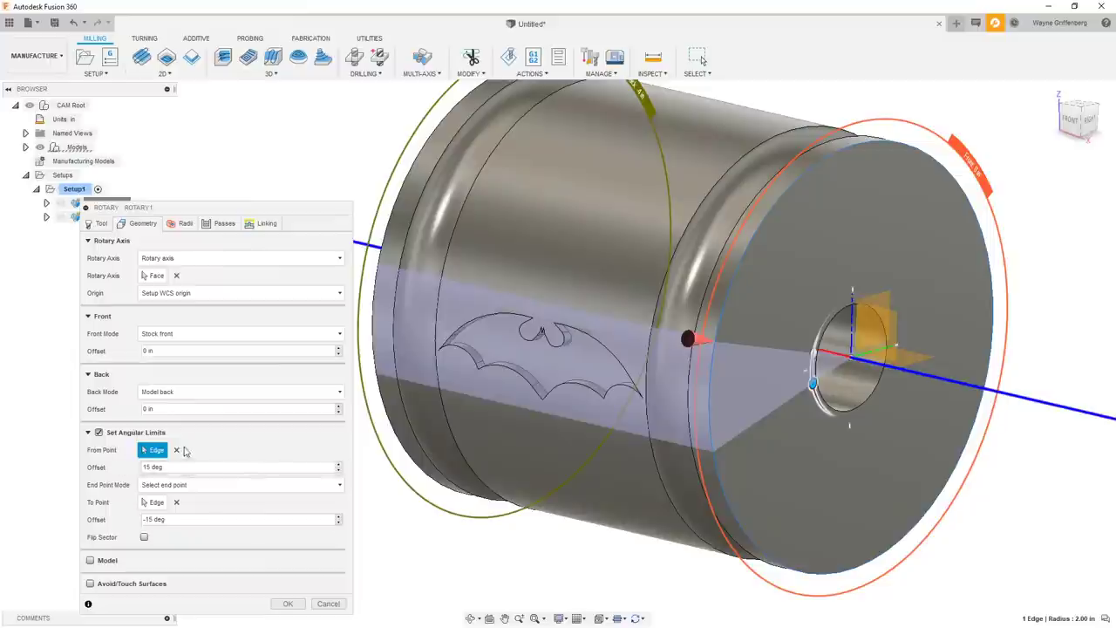
pyautogui.scroll(-2, 551, 373)
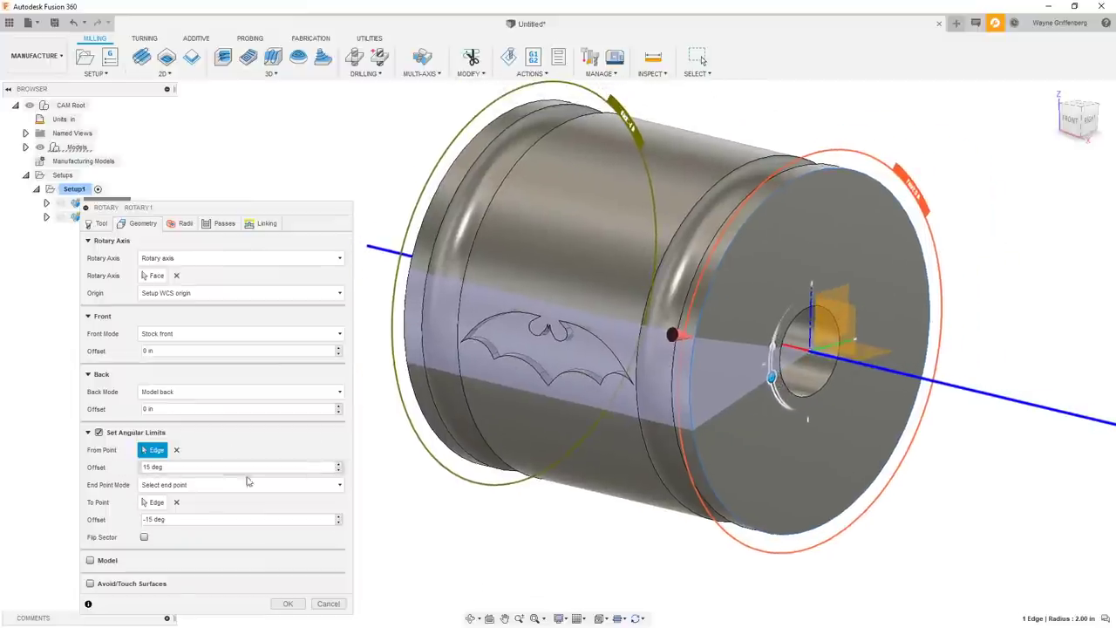
pyautogui.click(144, 538)
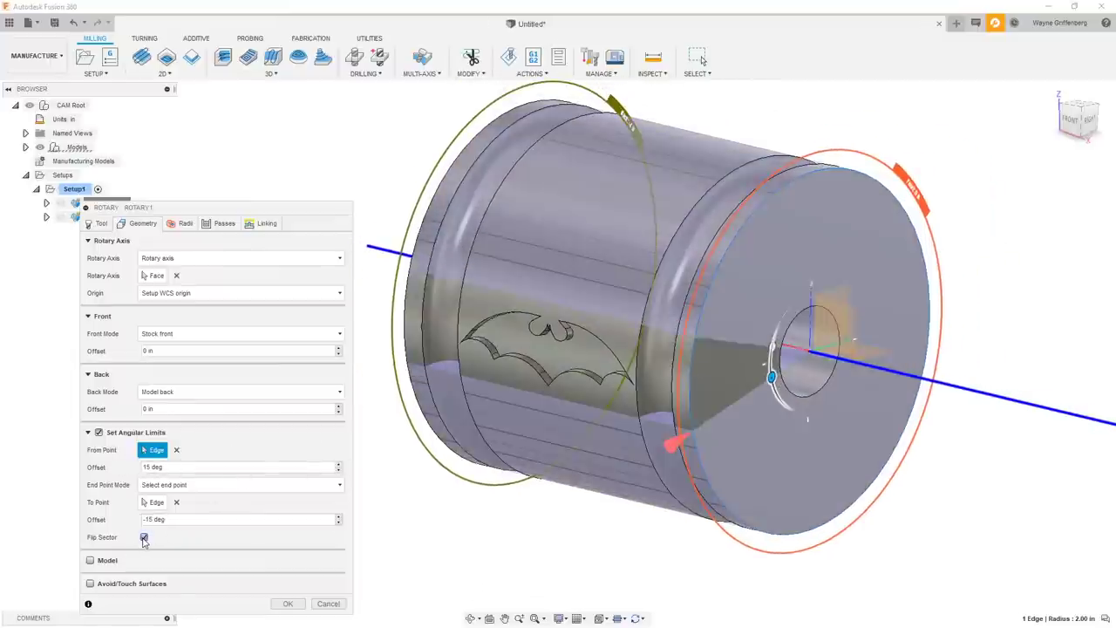
pyautogui.keyDown('shift'); pyautogui.moveTo(959, 387); pyautogui.dragTo(863, 192, button='middle'); pyautogui.keyUp('shift')
# - Clear the Invalid Value error by switching Rotary1's pass style to Circular, then accept
pyautogui.click(295, 601)
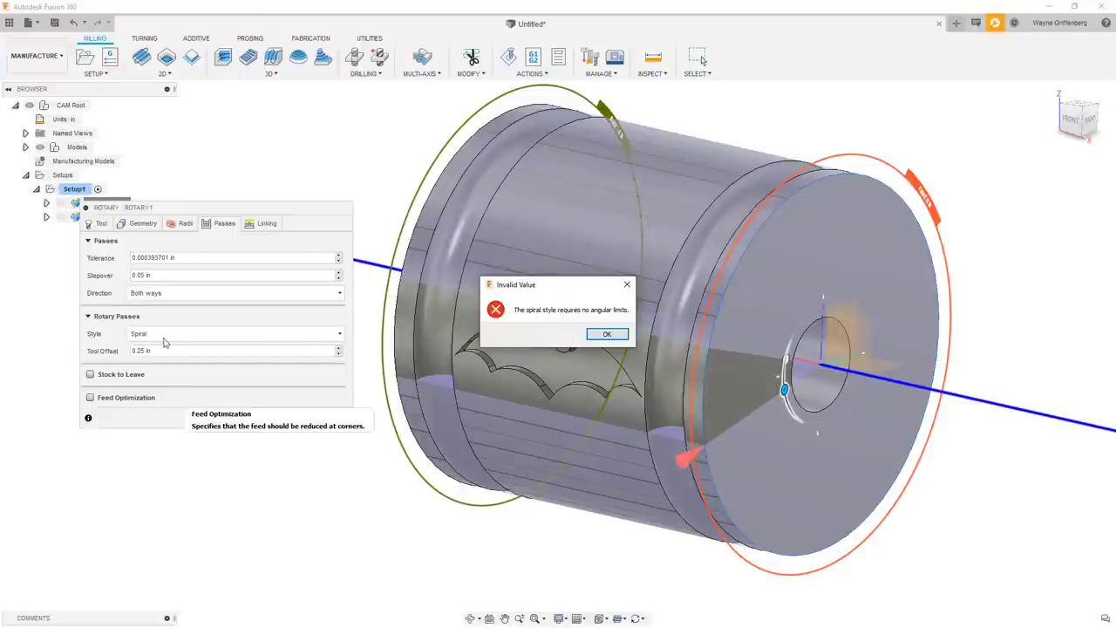
pyautogui.click(607, 334)
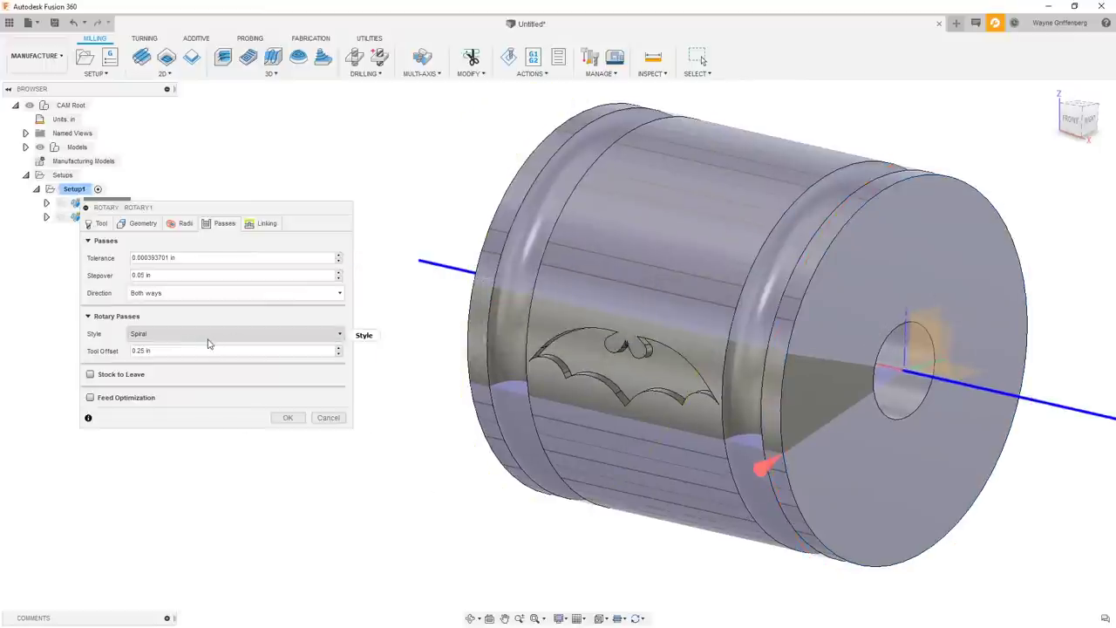
pyautogui.moveTo(201, 340)
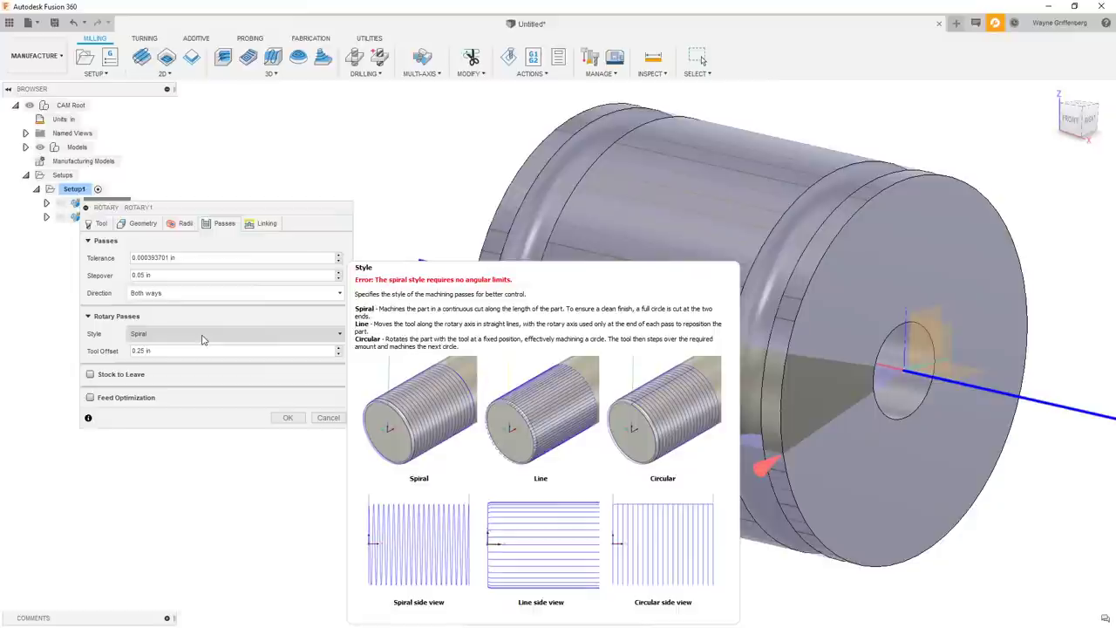
pyautogui.click(202, 340)
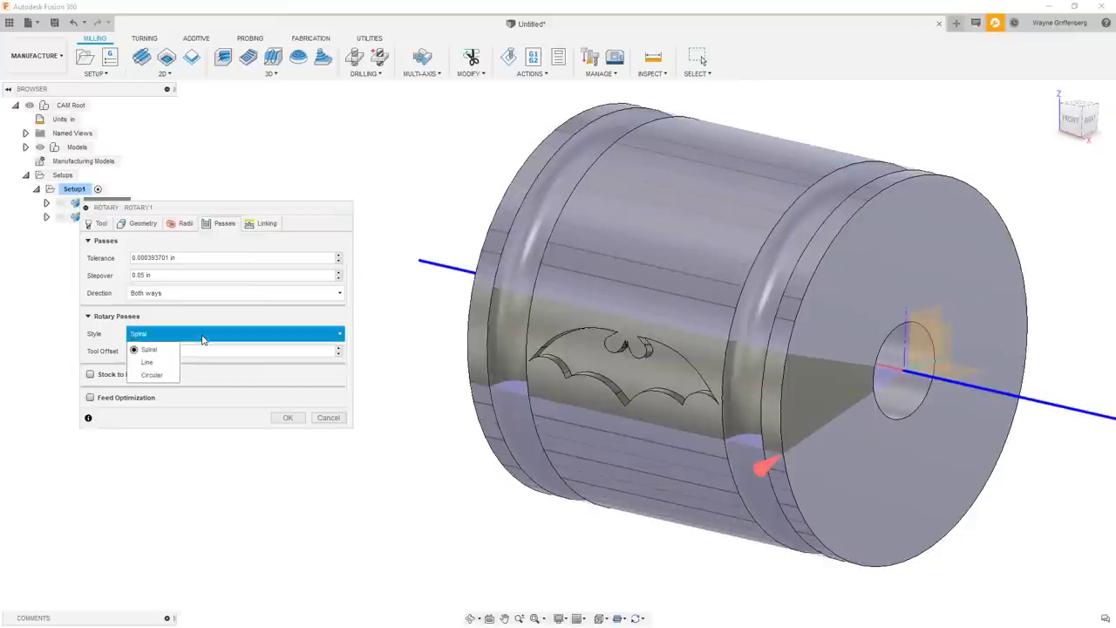
pyautogui.click(150, 376)
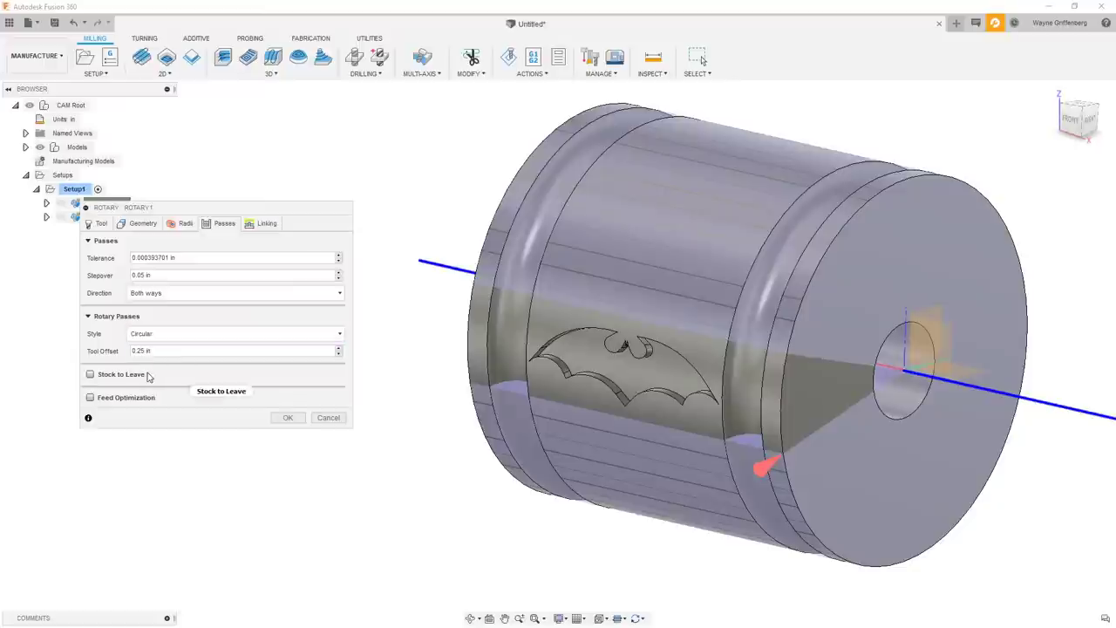
pyautogui.click(287, 418)
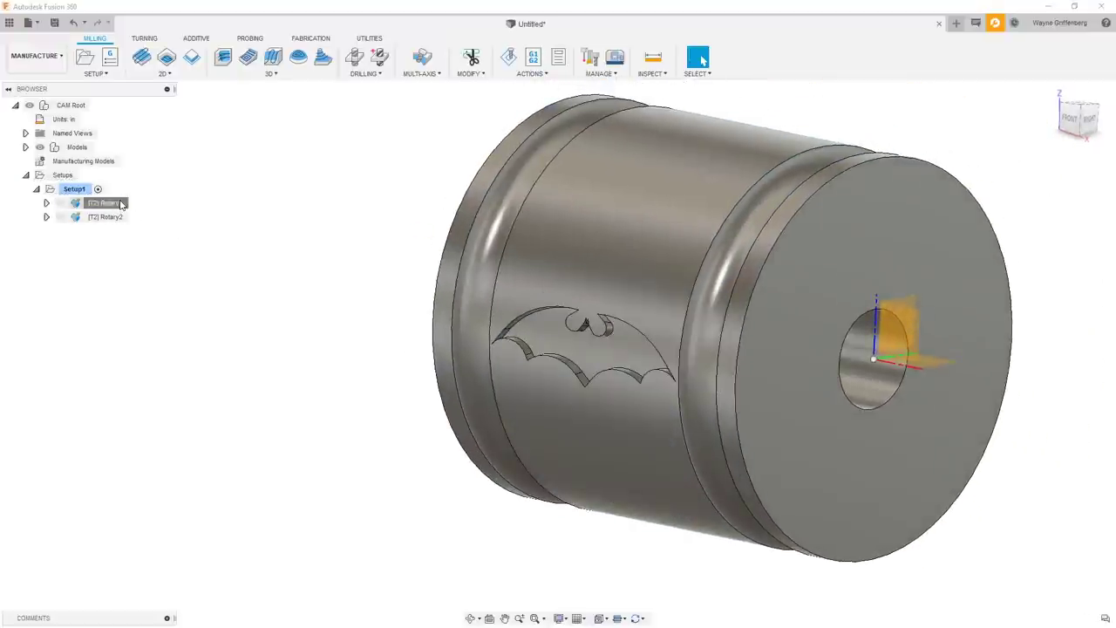
# - Edit Rotary1's To Point offset to -20 deg and regenerate the toolpath
pyautogui.scroll(2, 524, 230)
pyautogui.keyDown('shift'); pyautogui.moveTo(526, 236); pyautogui.dragTo(610, 279, button='middle'); pyautogui.keyUp('shift')
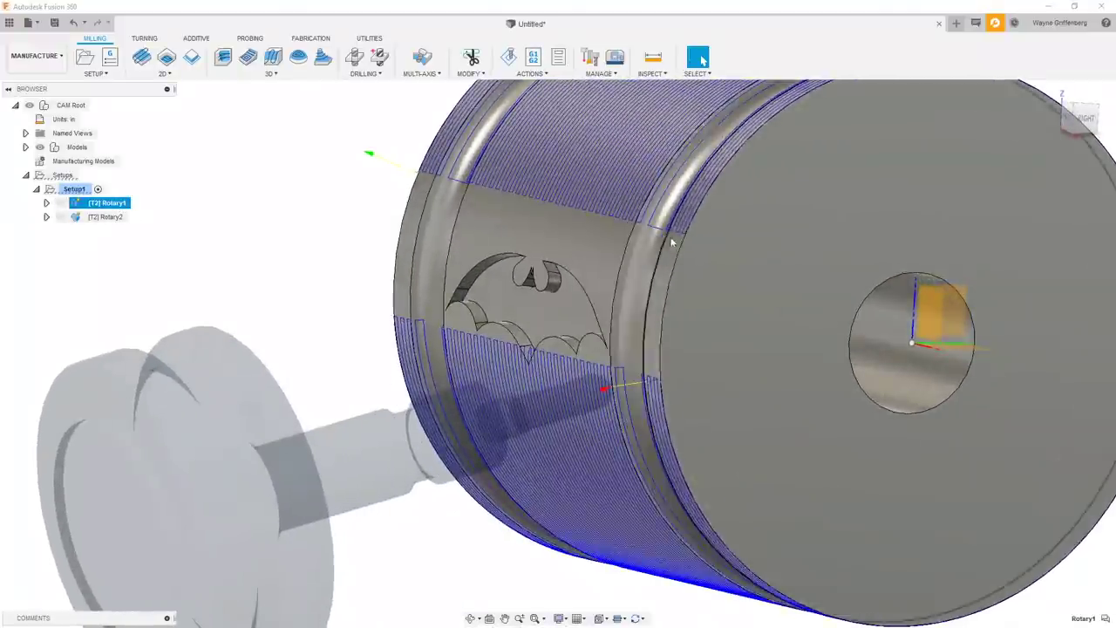
pyautogui.scroll(4, 548, 389)
pyautogui.scroll(-5, 548, 389)
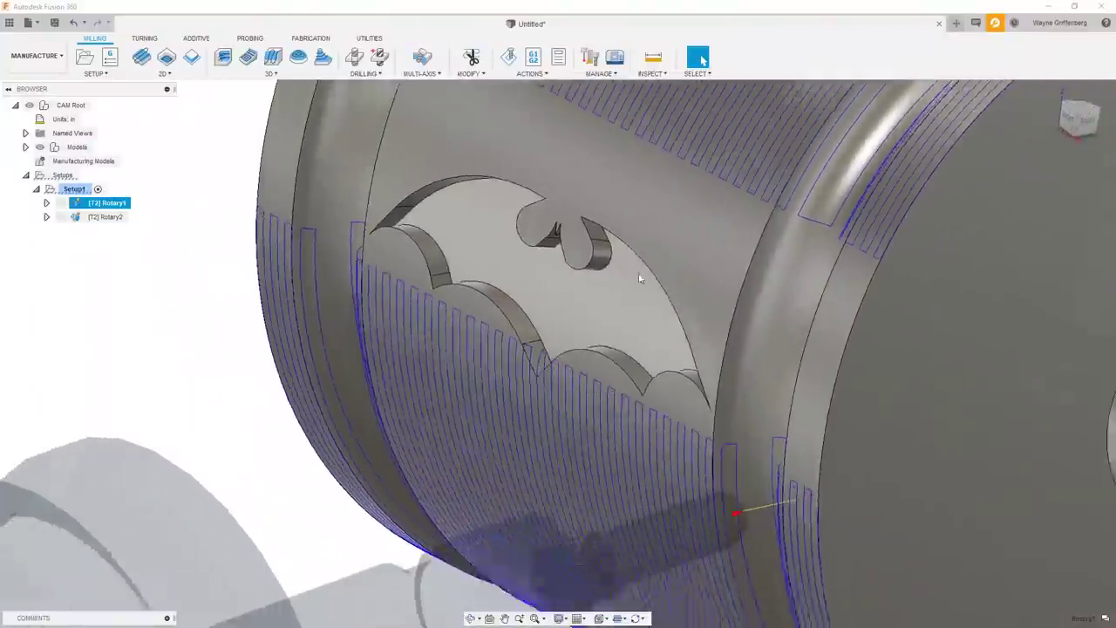
pyautogui.scroll(-2, 558, 342)
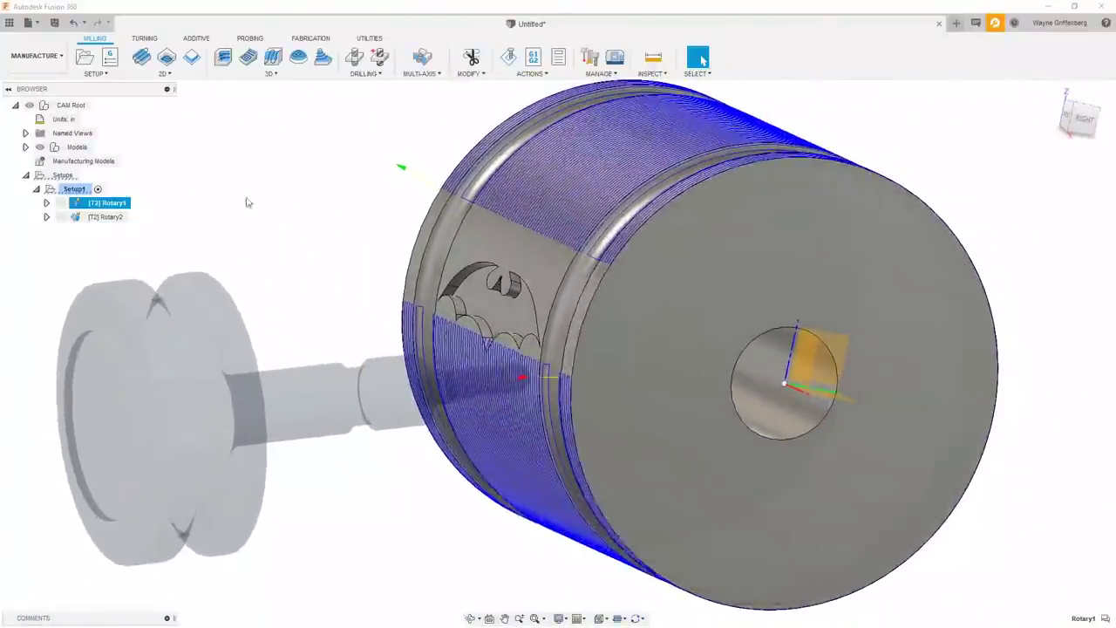
pyautogui.keyDown('shift'); pyautogui.moveTo(244, 197); pyautogui.dragTo(100, 206, button='middle'); pyautogui.keyUp('shift')
pyautogui.rightClick(100, 205)
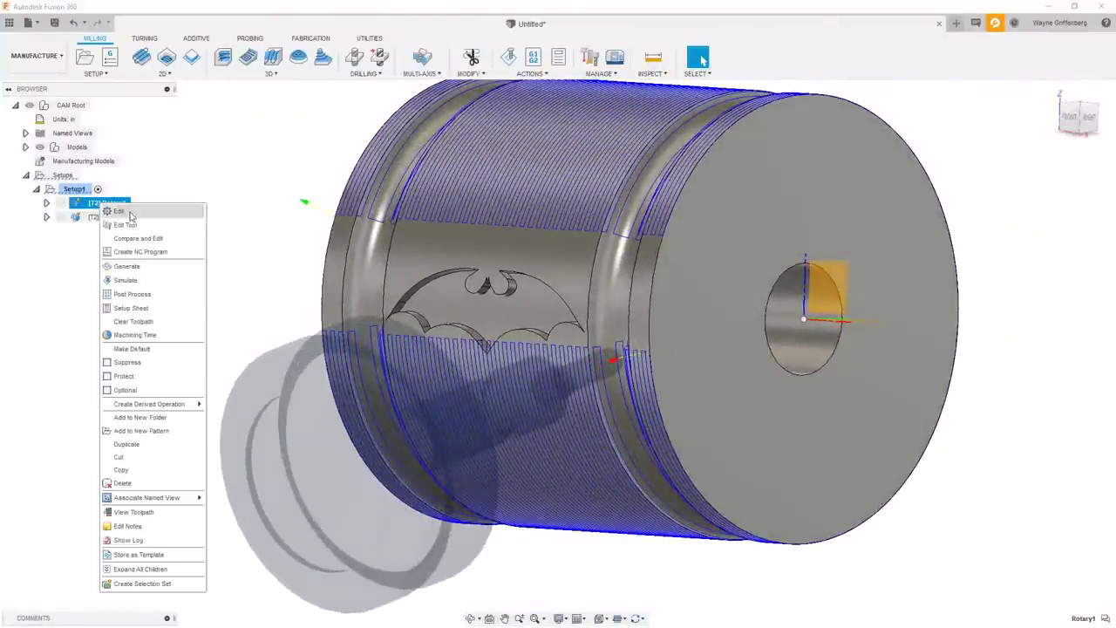
pyautogui.click(129, 214)
pyautogui.click(142, 224)
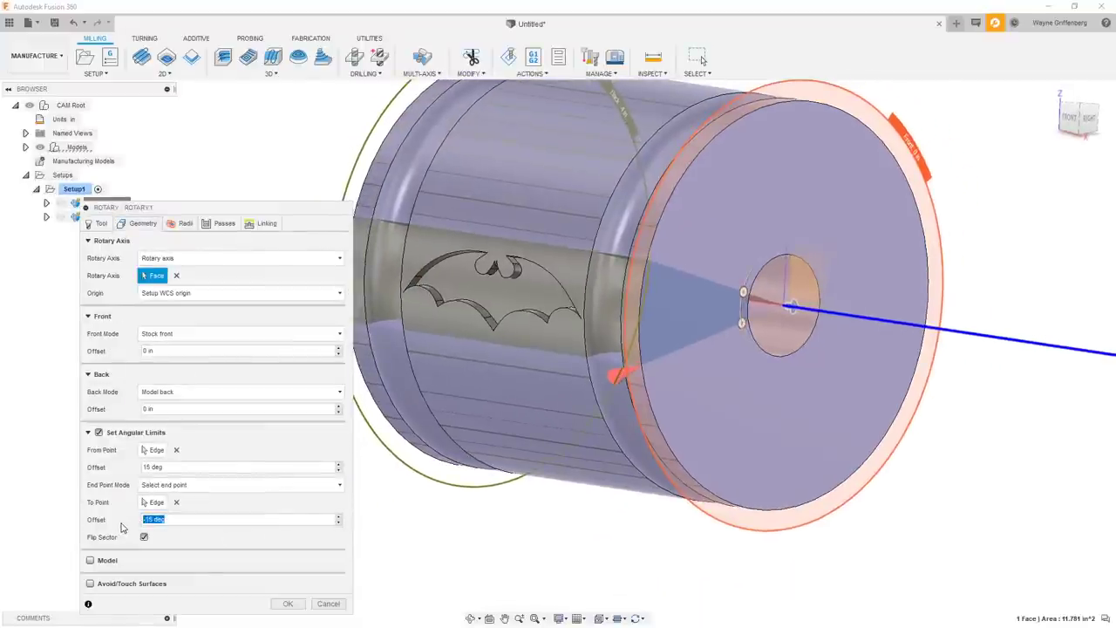
pyautogui.write('-20')
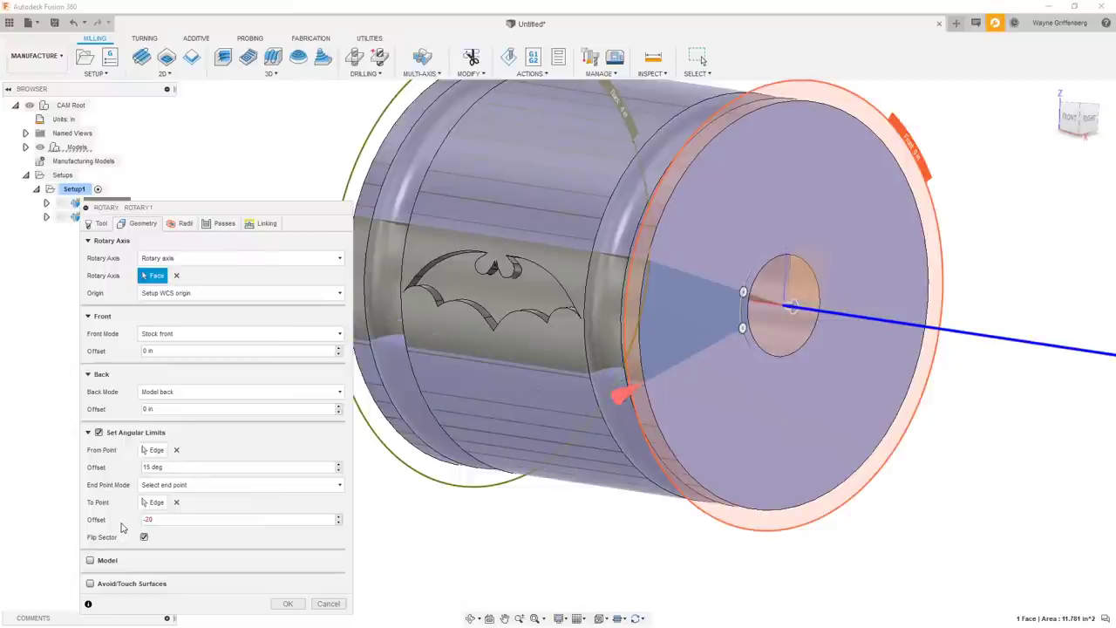
pyautogui.click(288, 603)
# - Select the regenerated Rotary1 operation and orbit to view the end face
pyautogui.scroll(3, 267, 336)
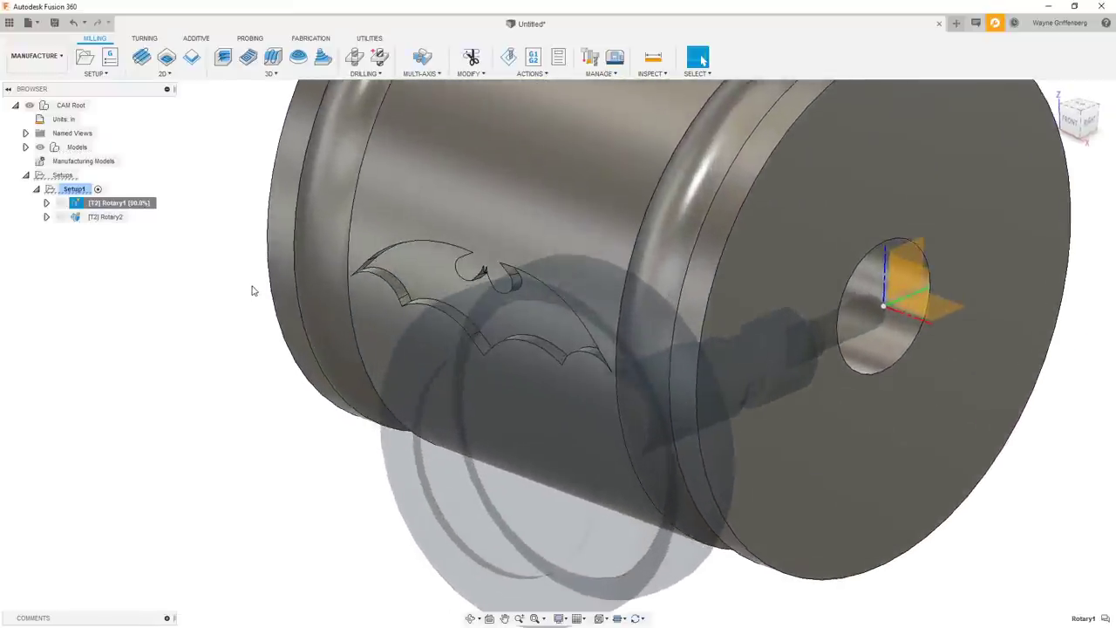
pyautogui.scroll(5, 527, 354)
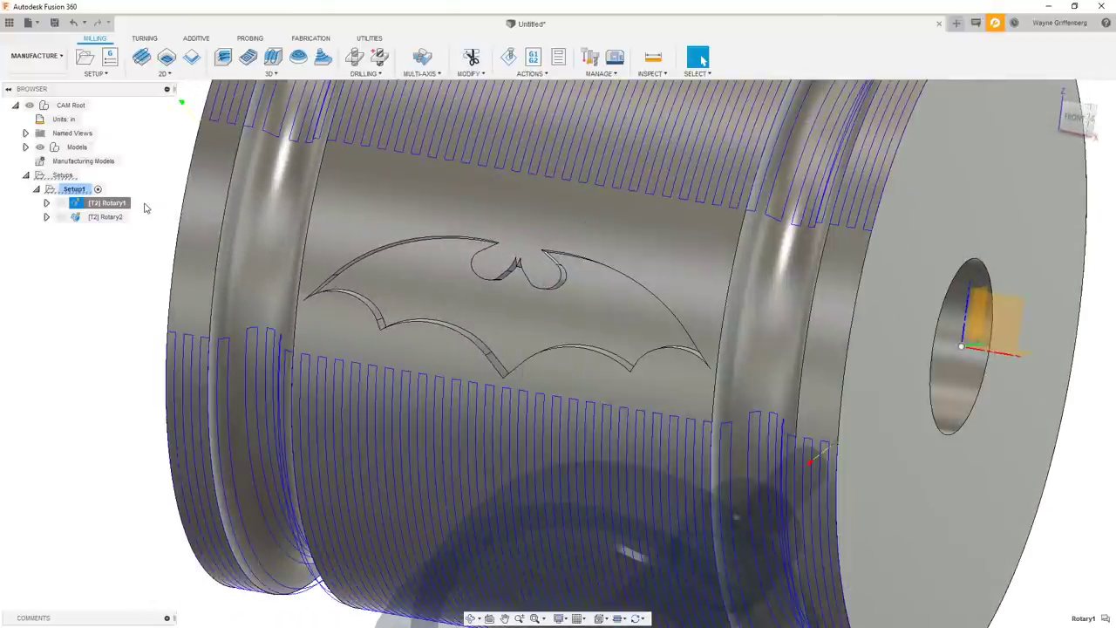
pyautogui.click(144, 208)
pyautogui.scroll(-3, 567, 165)
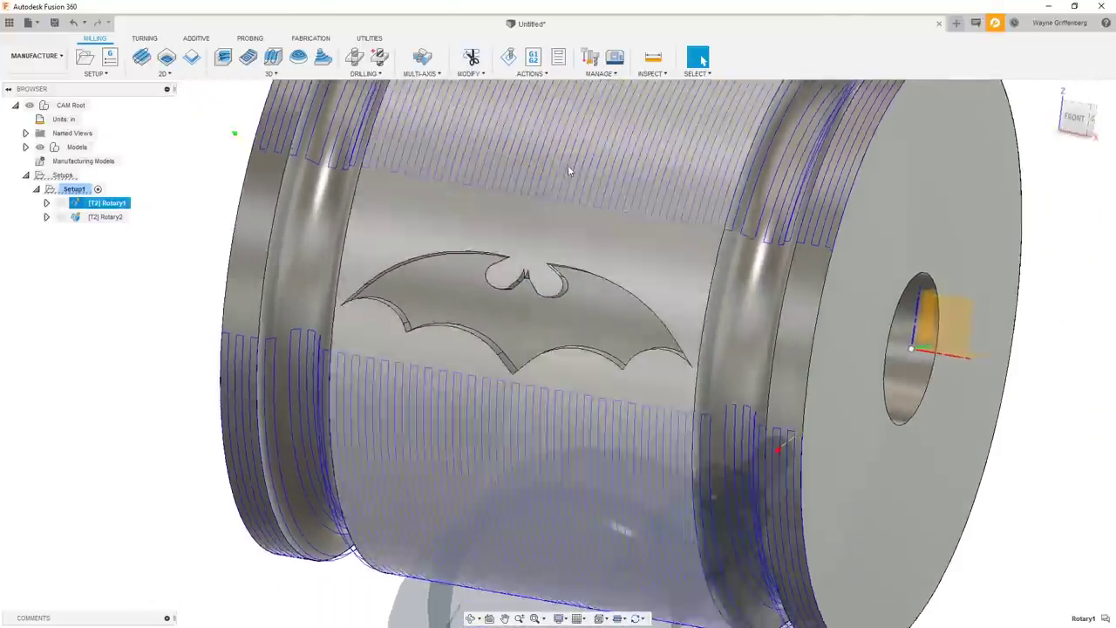
pyautogui.keyDown('shift'); pyautogui.moveTo(568, 165); pyautogui.dragTo(606, 102, button='middle'); pyautogui.keyUp('shift')
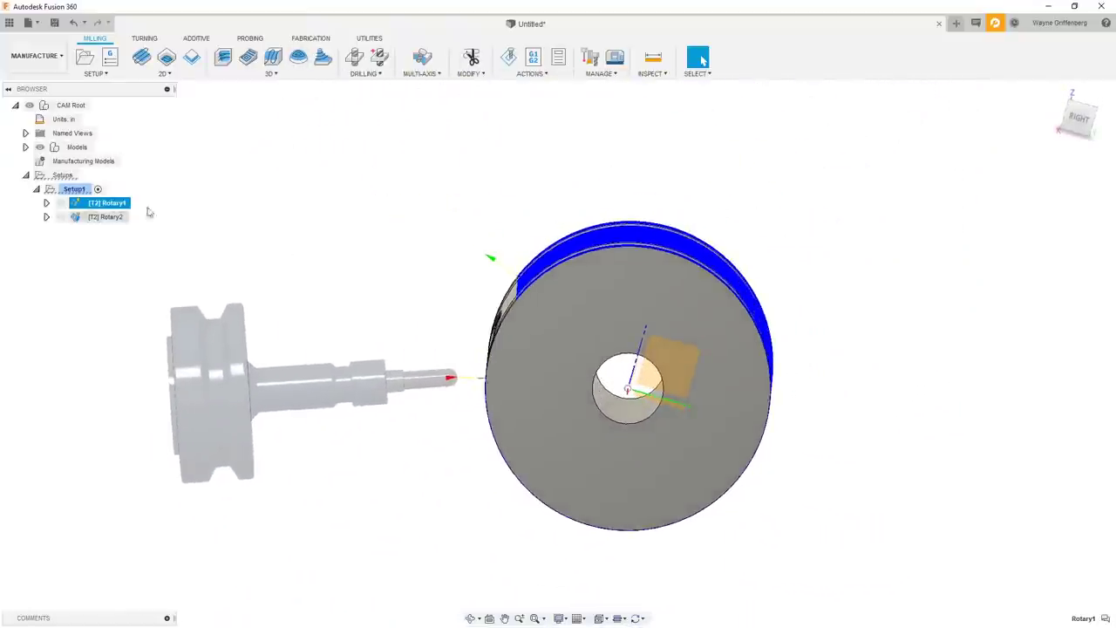
# - Simulate Rotary1, play and scrub the timeline, then close the simulation
pyautogui.click(508, 58)
pyautogui.click(558, 572)
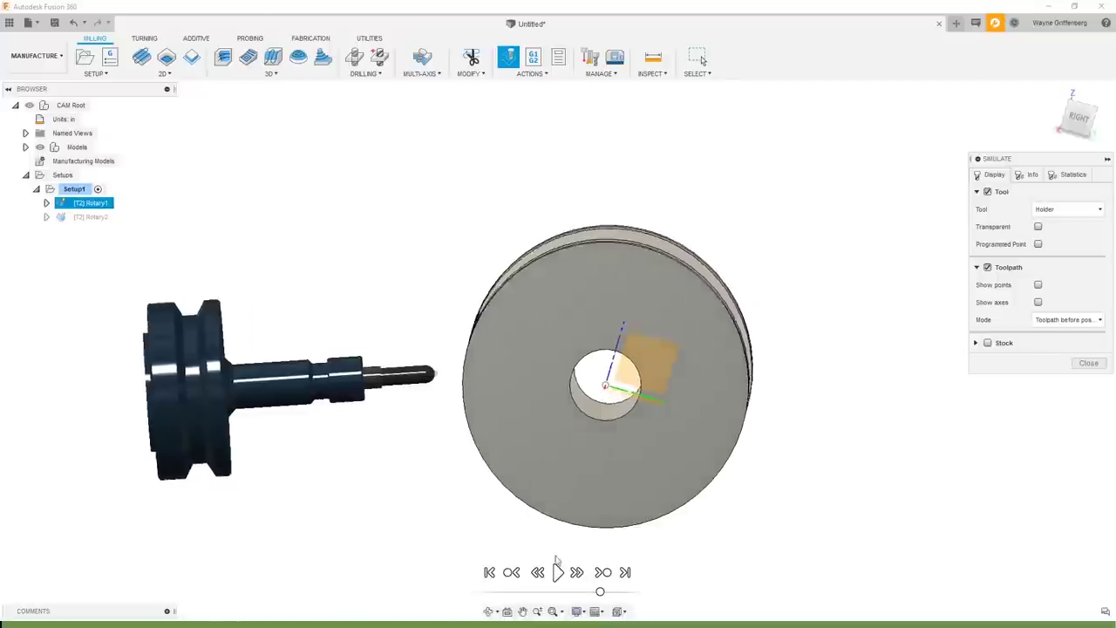
pyautogui.moveTo(614, 593)
pyautogui.mouseDown()
pyautogui.moveTo(570, 591)
pyautogui.moveTo(620, 595)
pyautogui.mouseUp()
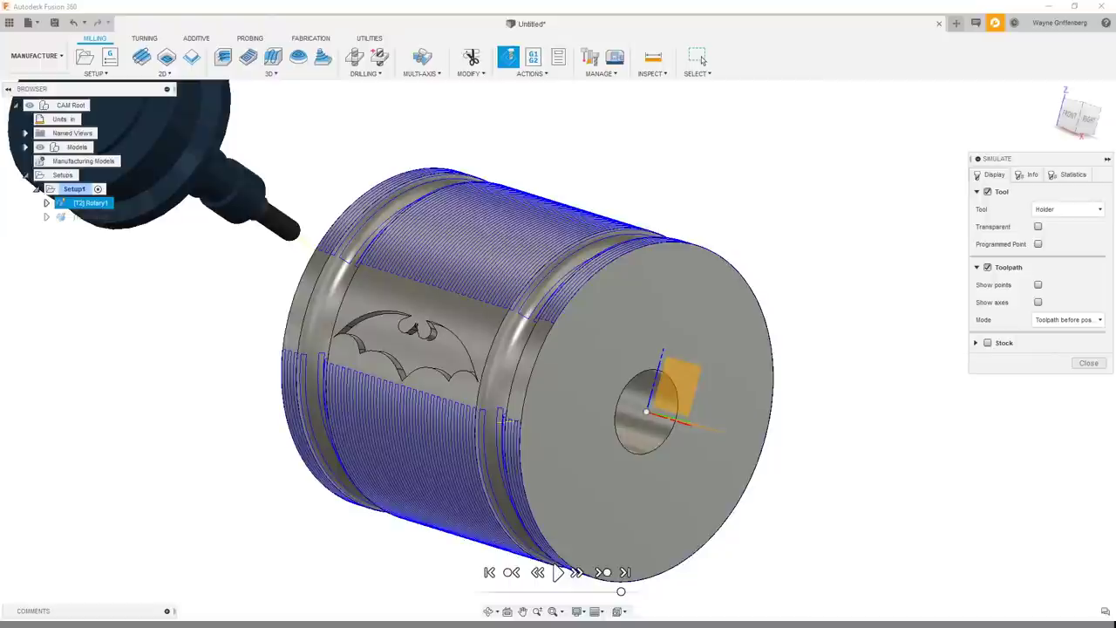
pyautogui.click(1088, 363)
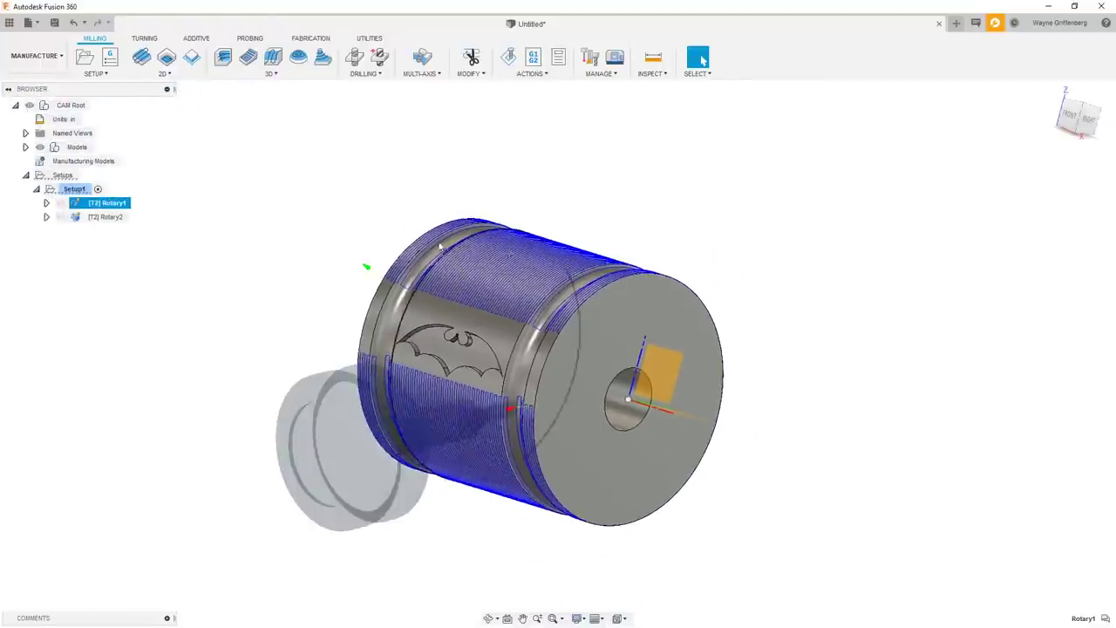
pyautogui.click(323, 232)
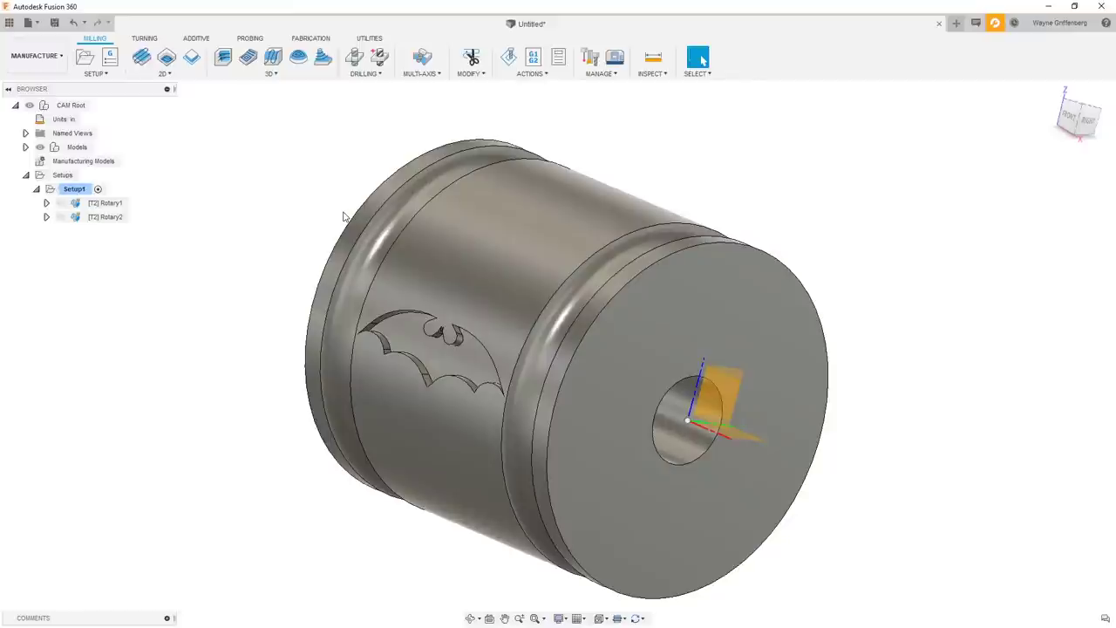
# - Minimize Fusion 360, bring Chrome forward, and show the Thingiverse Tiki statue tab
pyautogui.click(1048, 7)
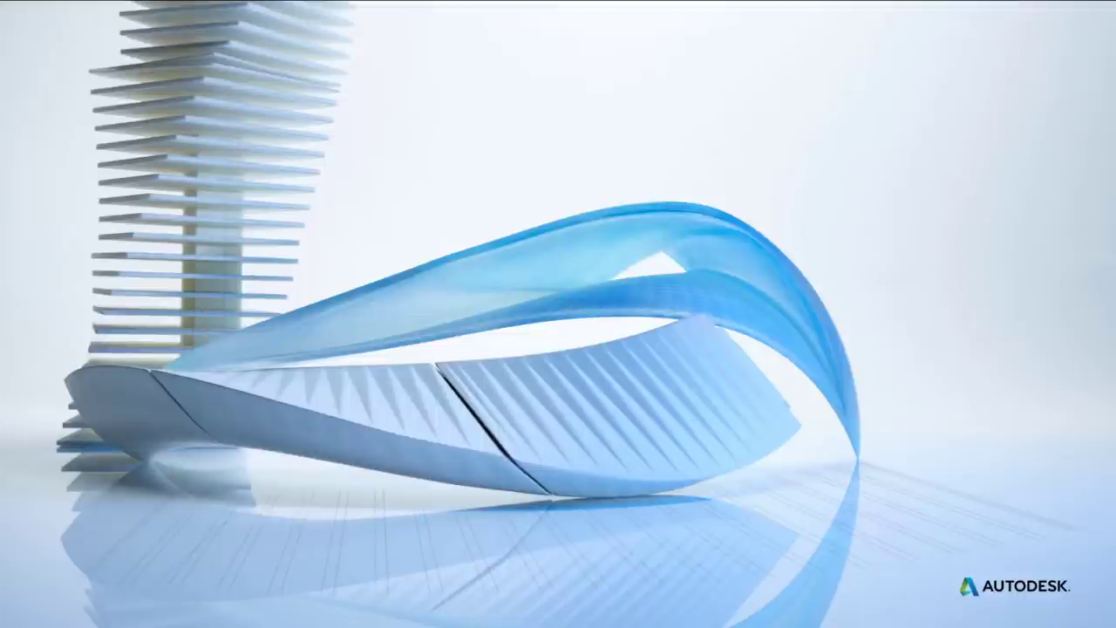
pyautogui.hotkey('alt', 'Tab')
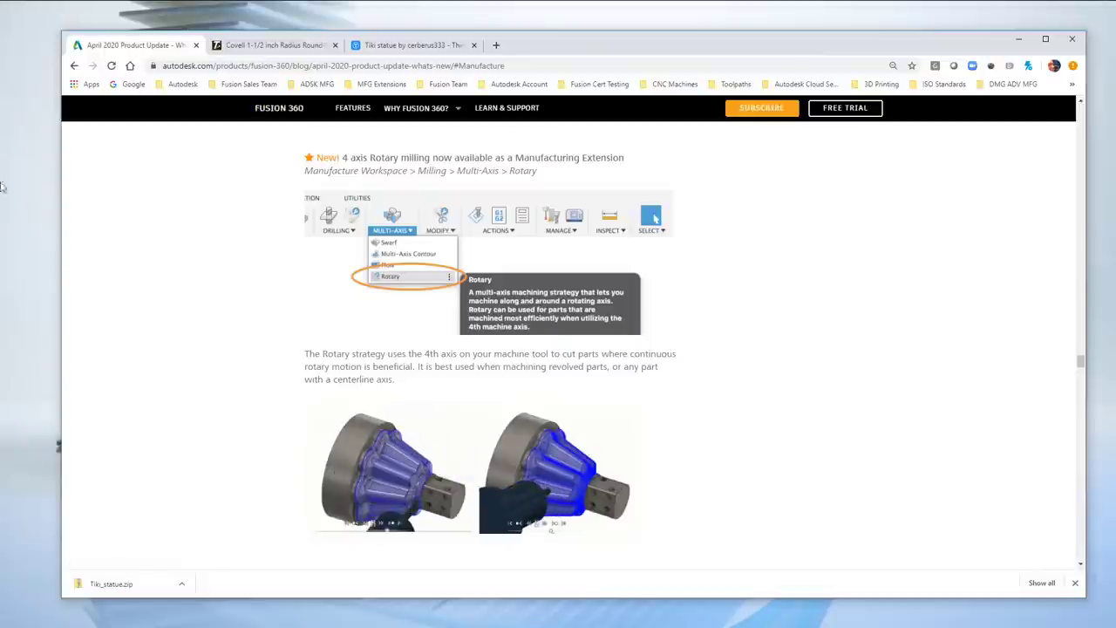
pyautogui.click(395, 48)
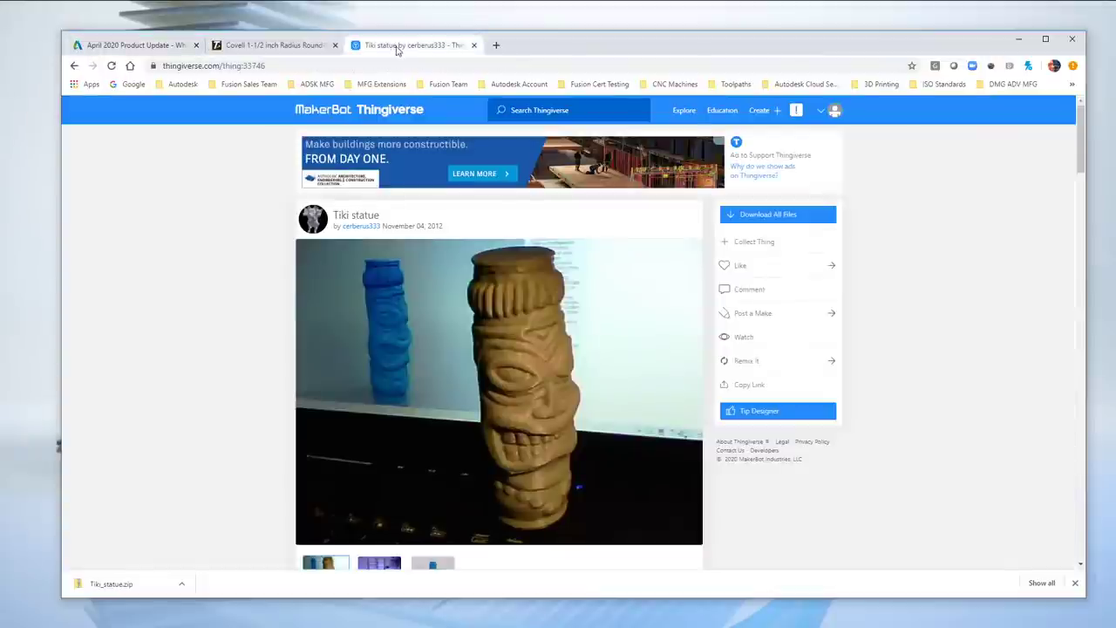
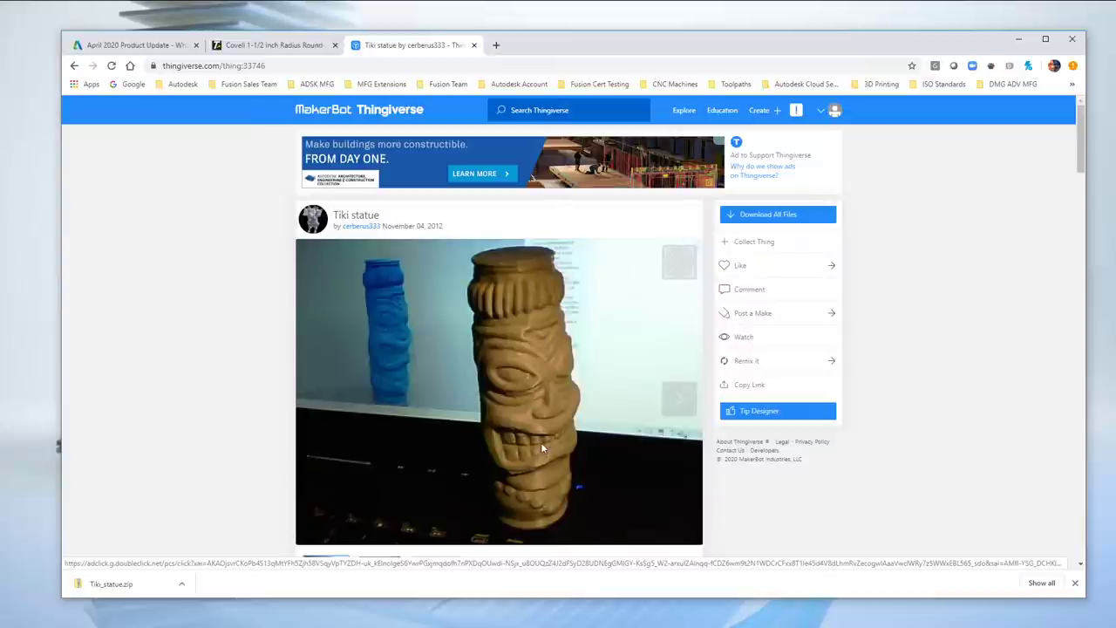
# - Close Chrome's download bar and put away the empty File Explorer window
pyautogui.click(1073, 583)
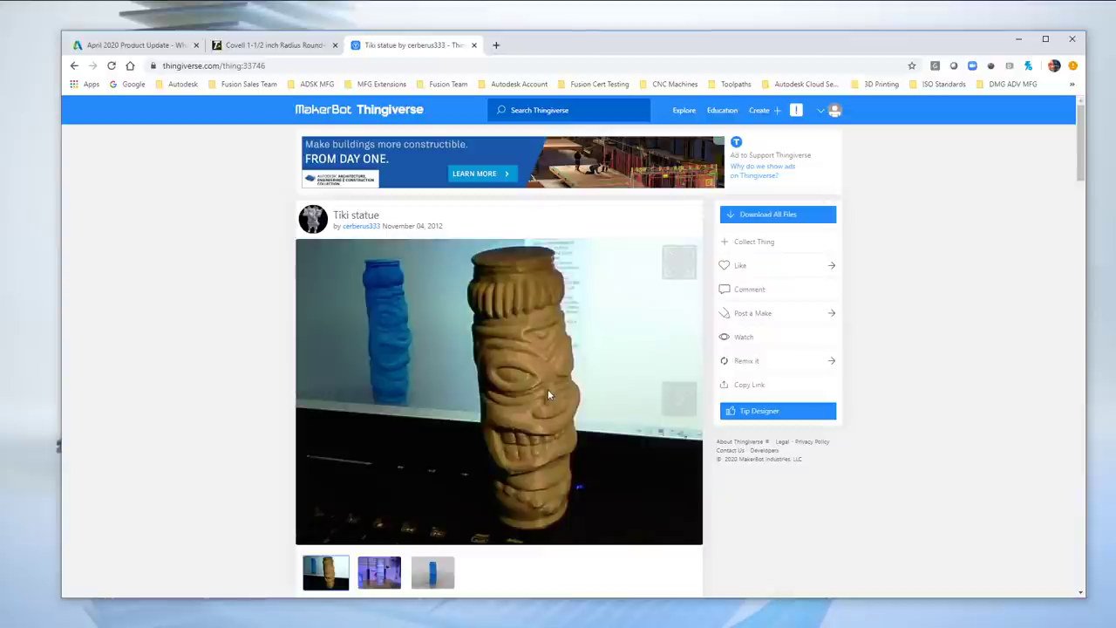
pyautogui.press('super+e')
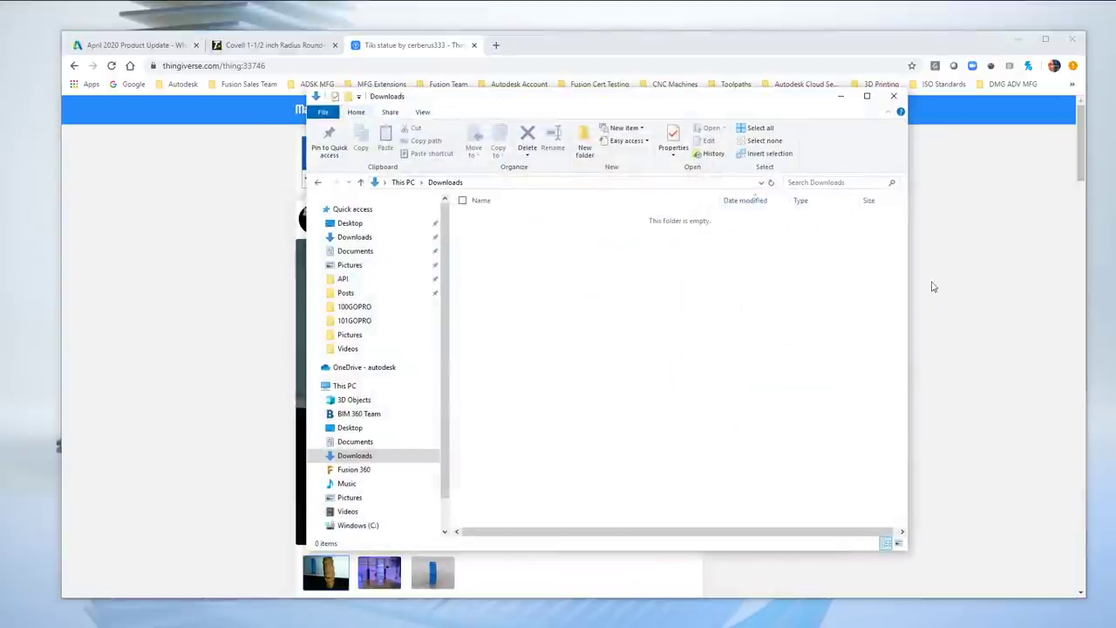
pyautogui.click(842, 97)
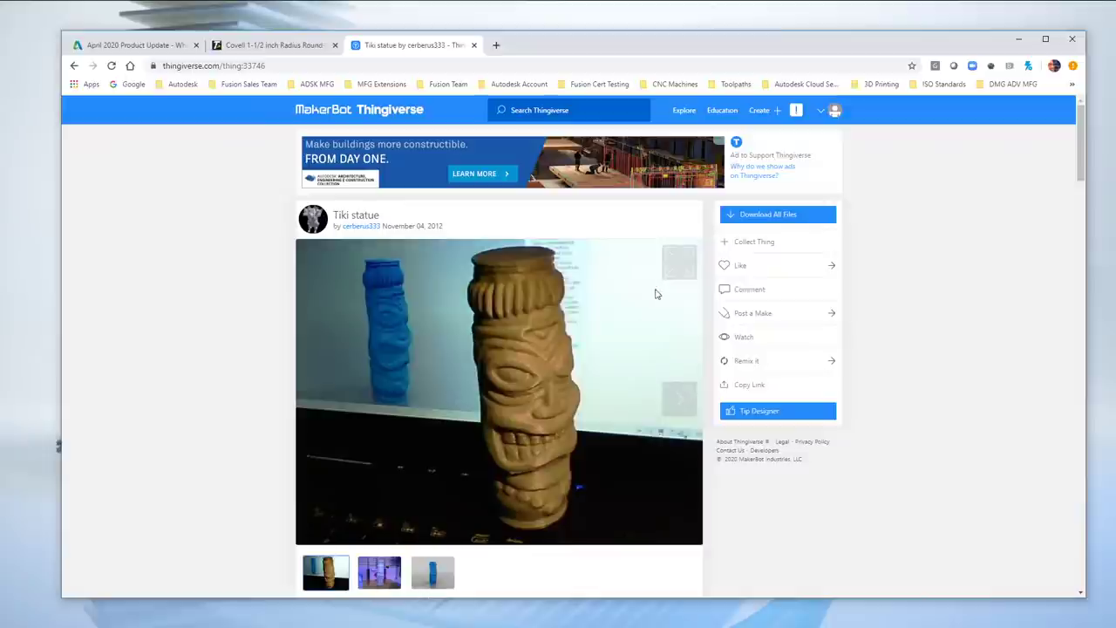
# - Download all Tiki statue files as Tiki_statue.zip and show it in its folder
pyautogui.click(761, 217)
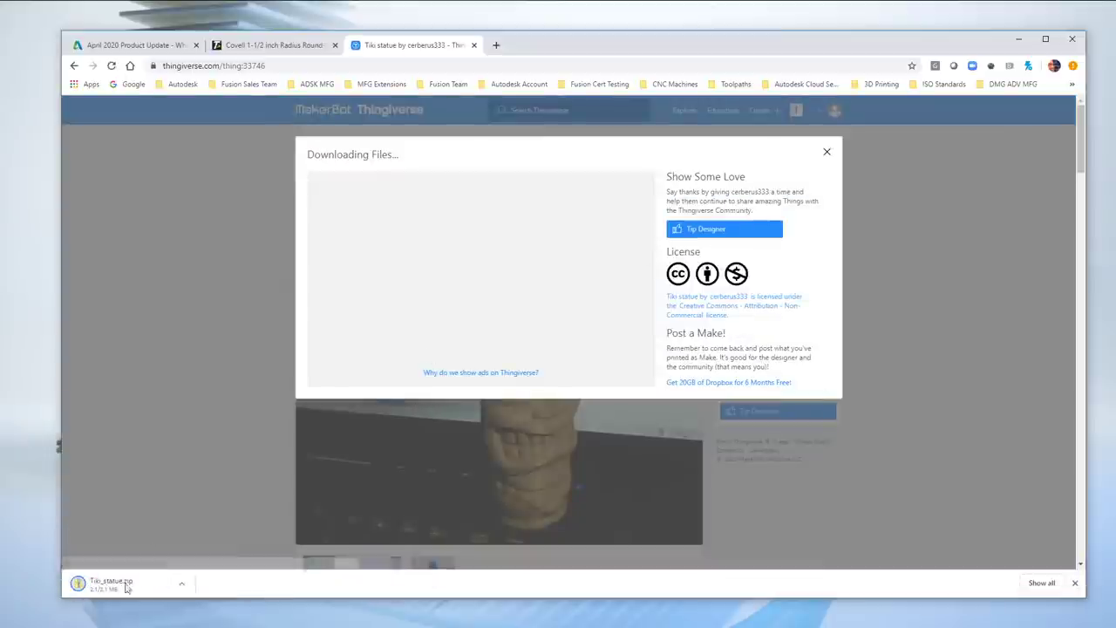
pyautogui.click(828, 155)
pyautogui.click(181, 584)
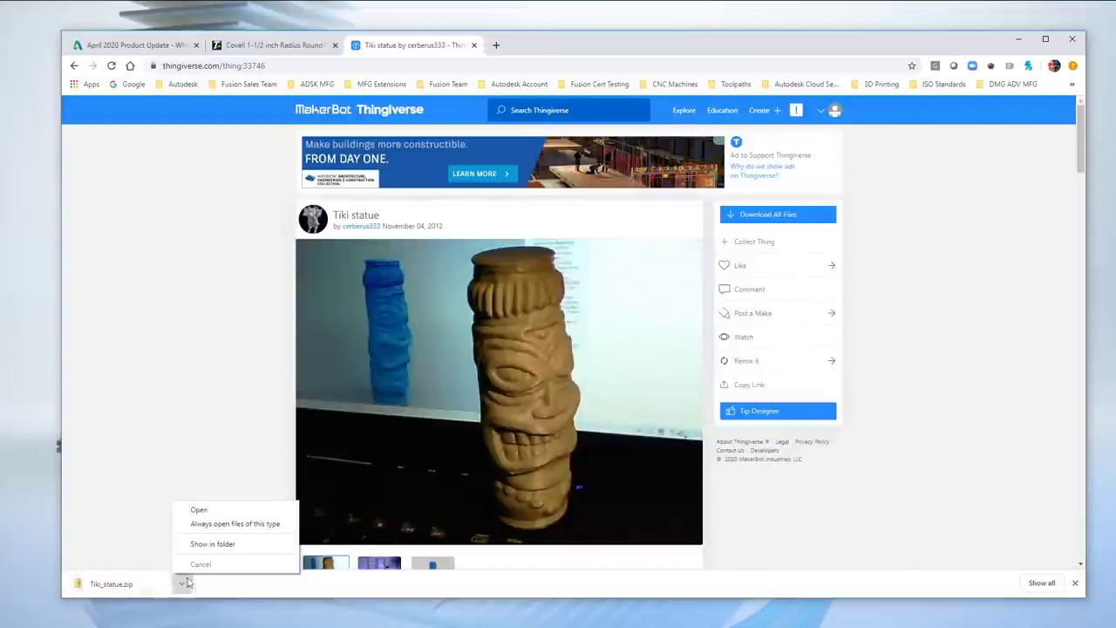
pyautogui.click(206, 541)
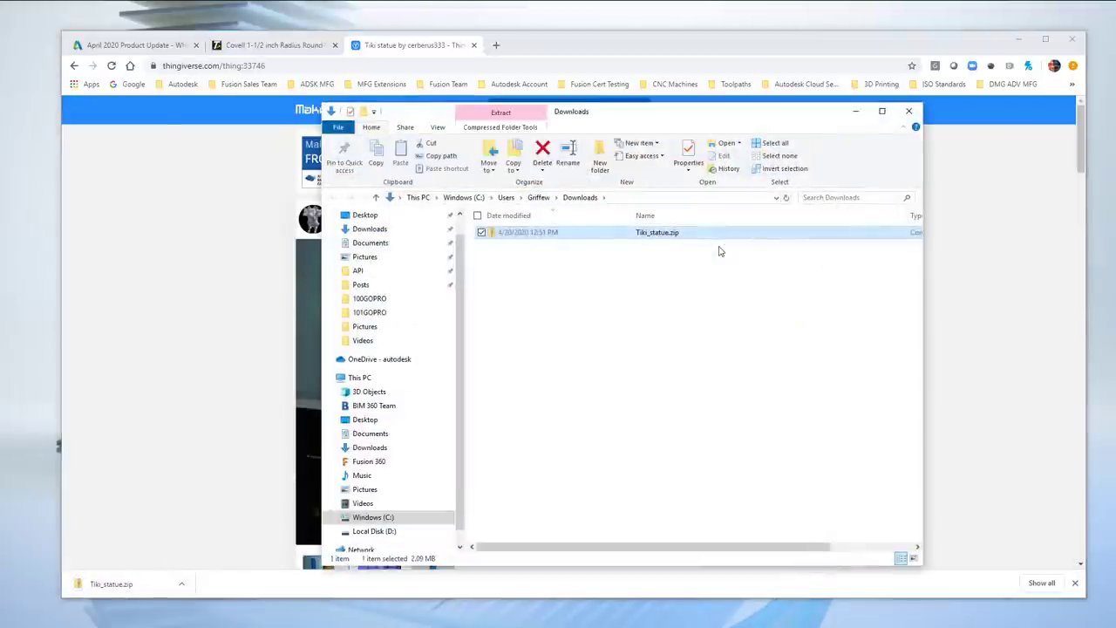
# - Minimize Chrome, extract Tiki_statue.zip, and select the new Tiki_statue folder
pyautogui.click(1020, 40)
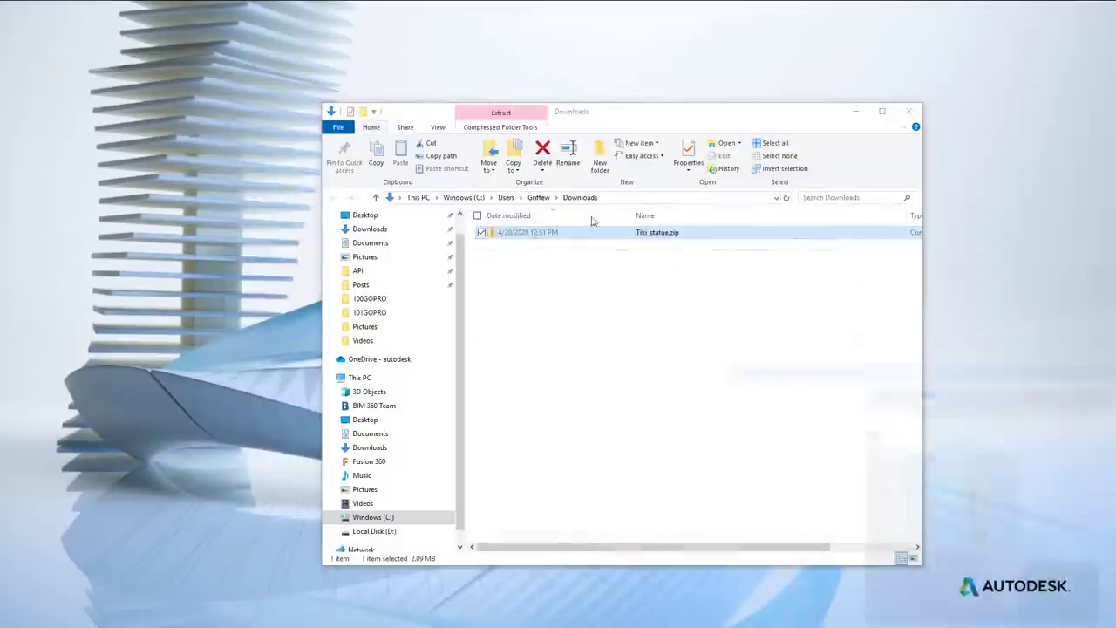
pyautogui.rightClick(533, 234)
pyautogui.click(575, 299)
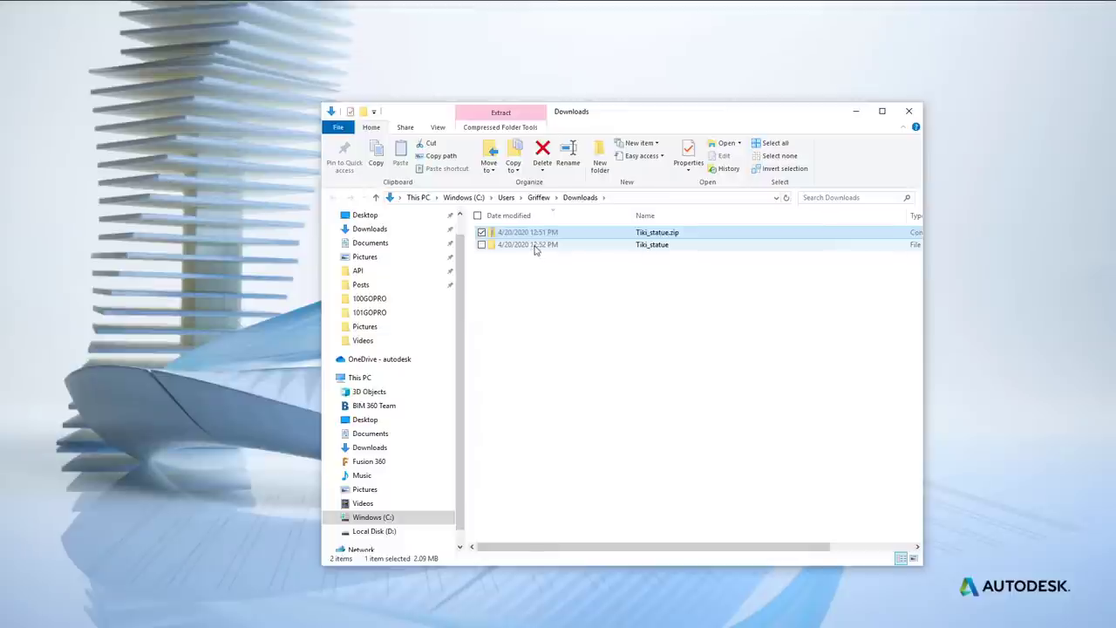
pyautogui.click(536, 246)
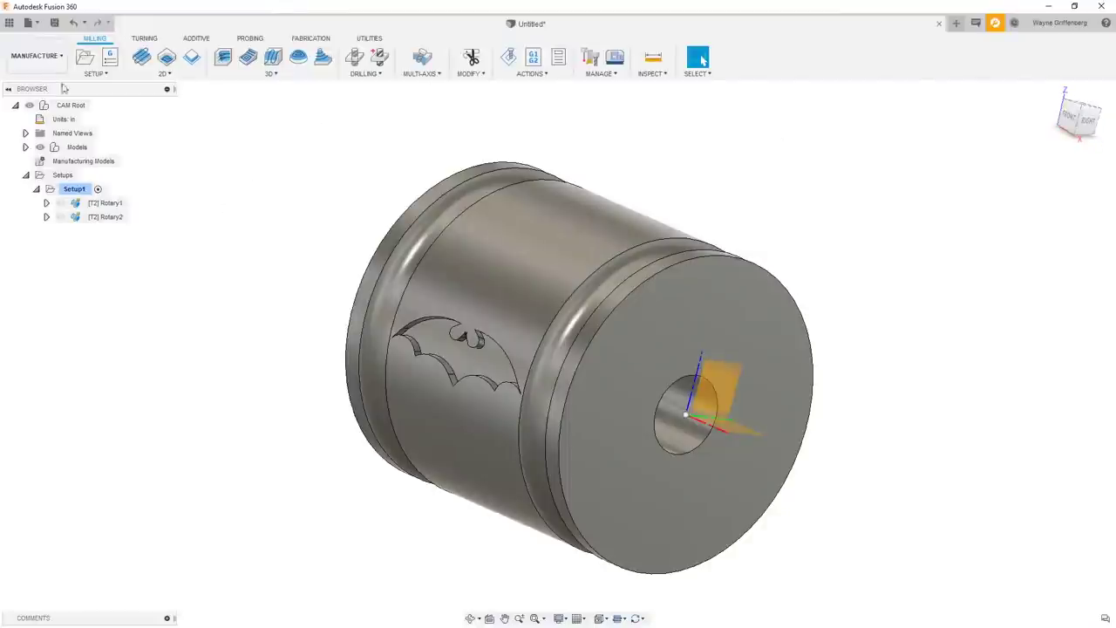
# - Delete the tiki2 design from 1_Fusion 360 Demo Data Sets > 4X Milling
pyautogui.click(8, 23)
pyautogui.scroll(-5, 114, 444)
pyautogui.scroll(3, 122, 438)
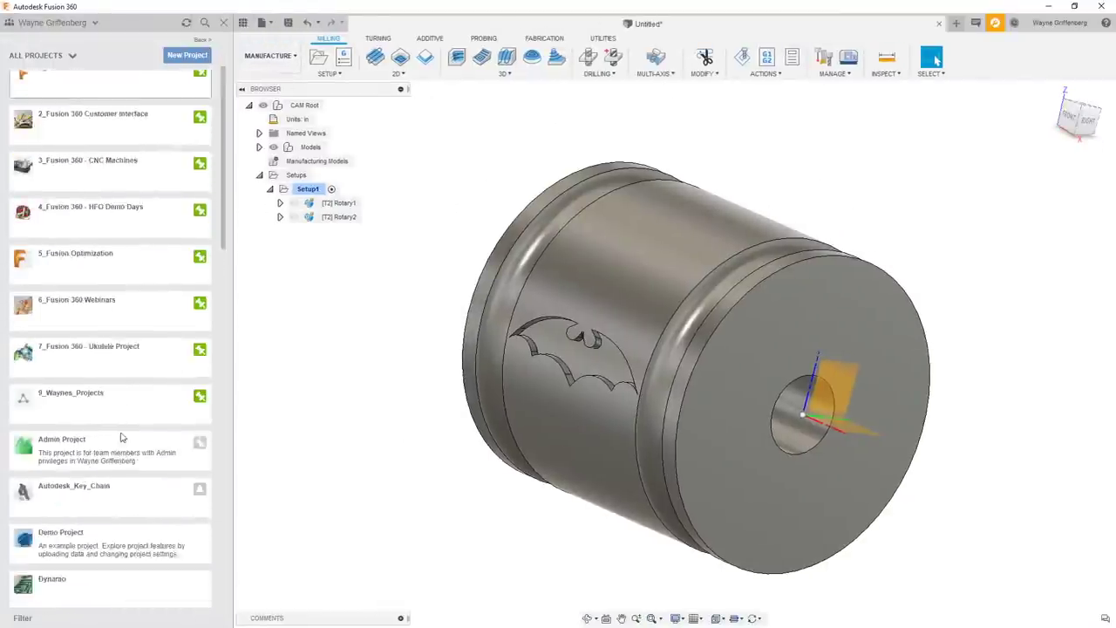
pyautogui.scroll(2, 122, 438)
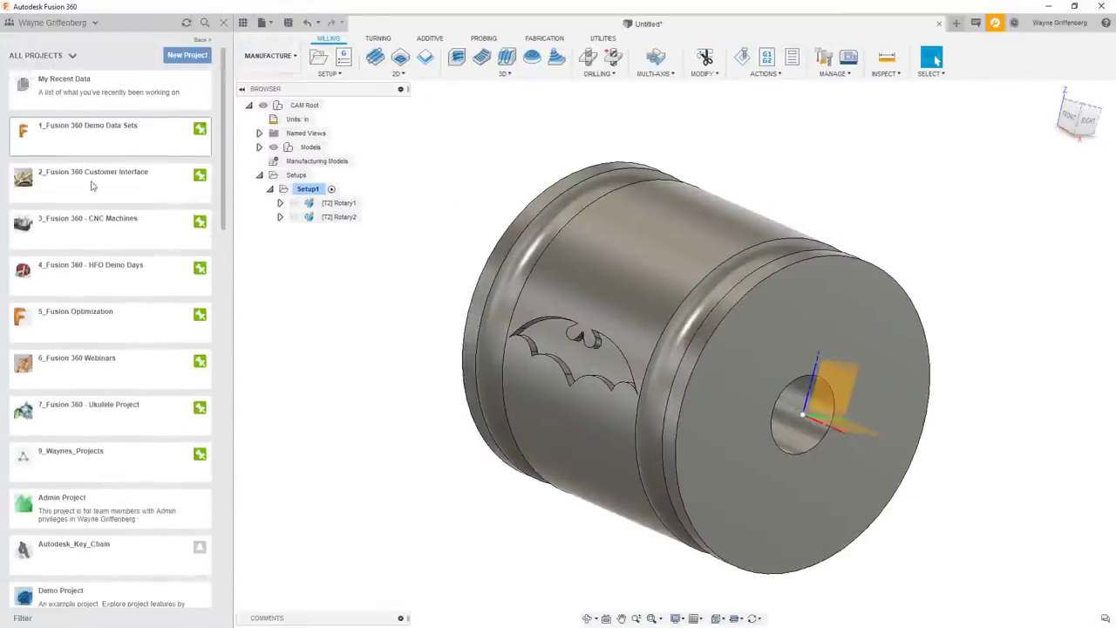
pyautogui.click(75, 136)
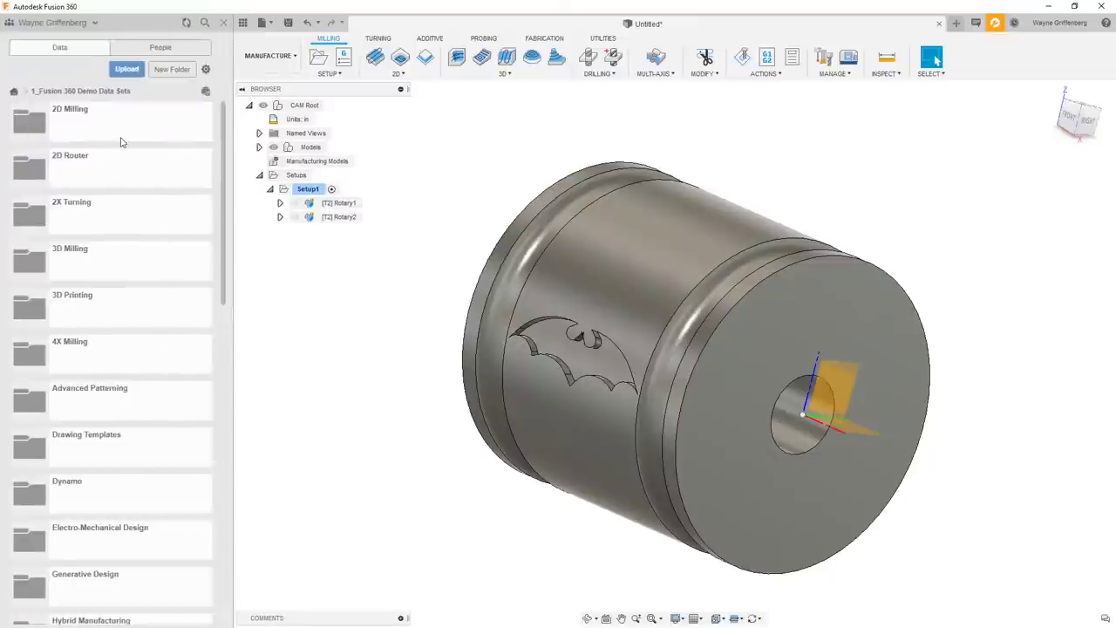
pyautogui.doubleClick(121, 358)
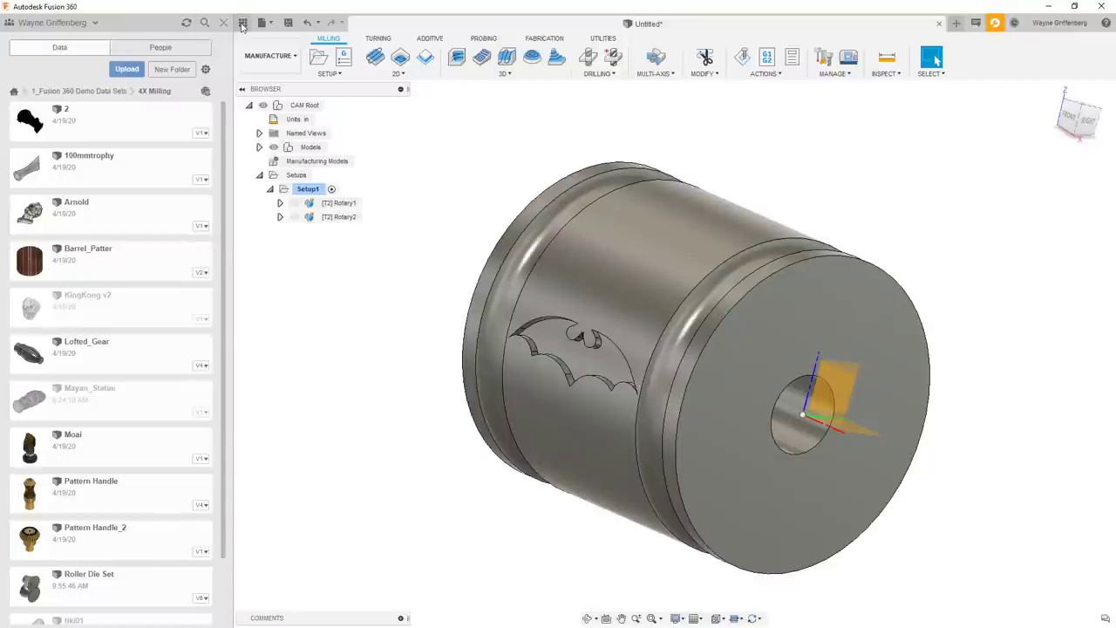
pyautogui.scroll(-2, 73, 585)
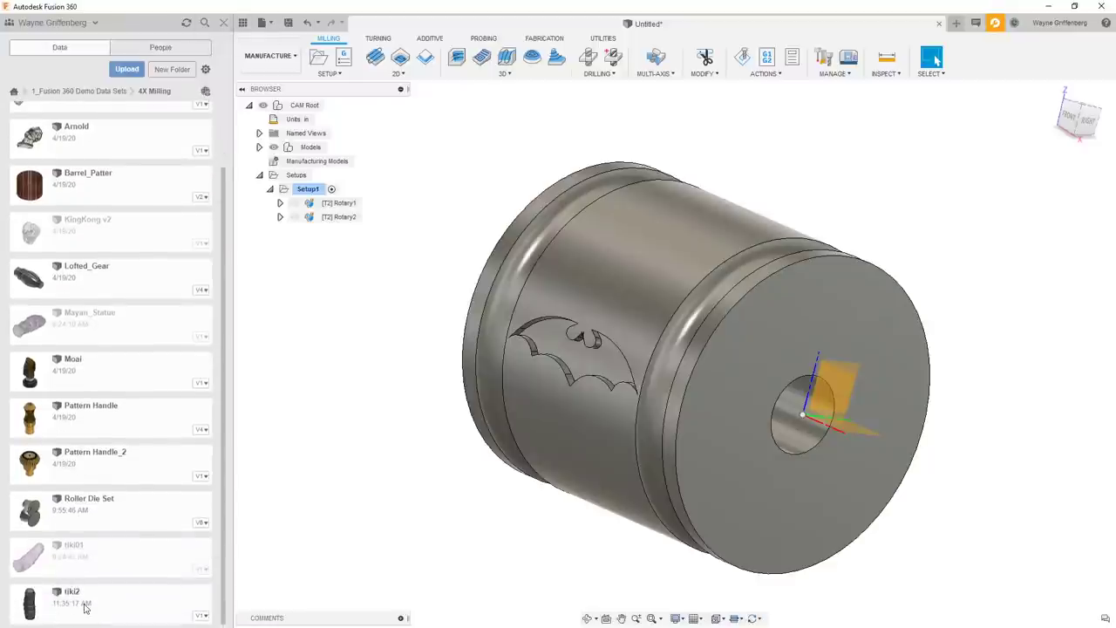
pyautogui.rightClick(84, 608)
pyautogui.click(98, 594)
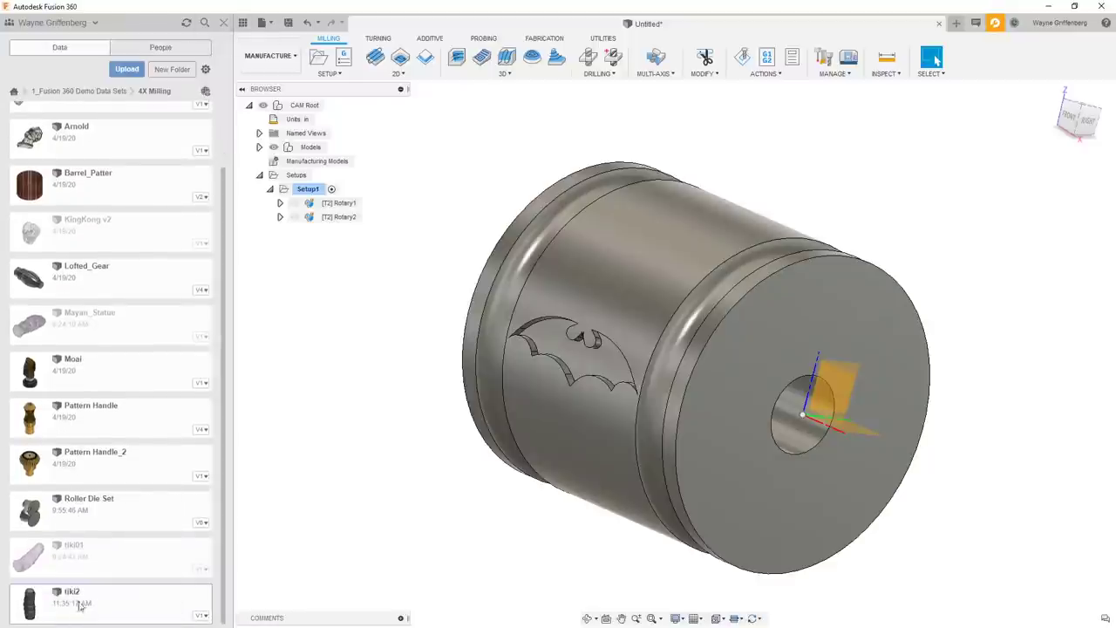
pyautogui.click(563, 337)
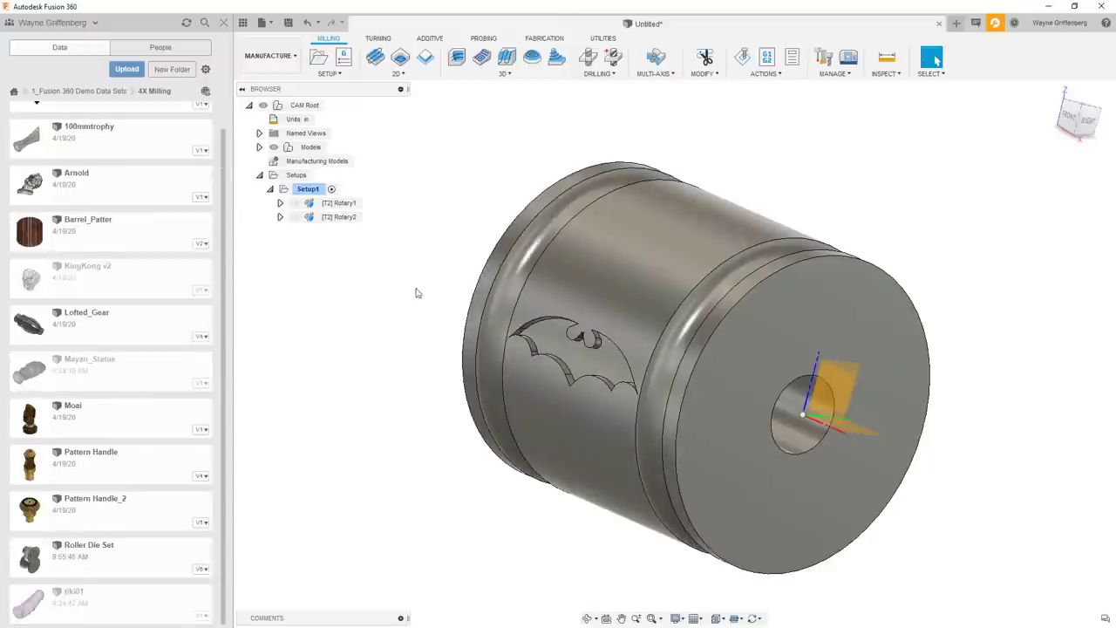
# - Close the Data Panel and choose File > Open > Open from my computer
pyautogui.click(224, 22)
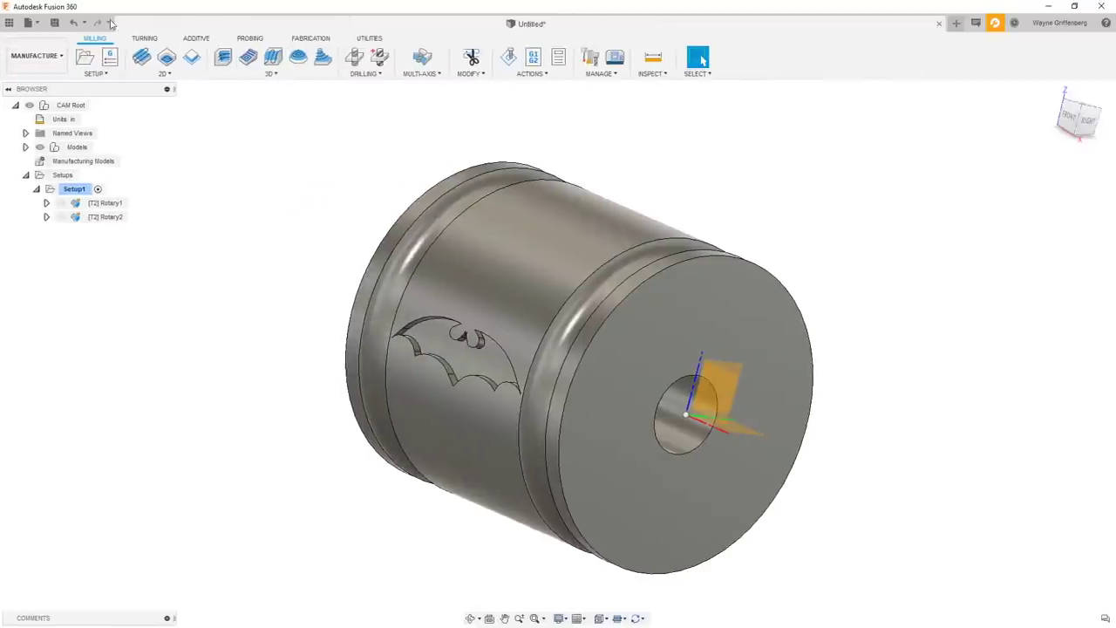
pyautogui.click(29, 22)
pyautogui.click(61, 94)
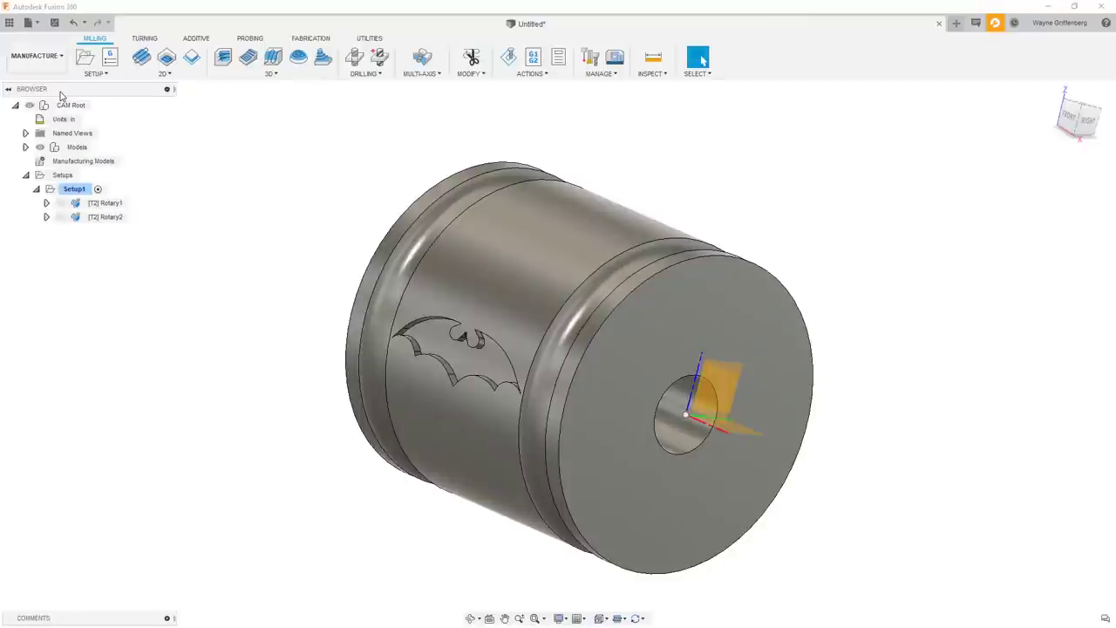
pyautogui.click(397, 429)
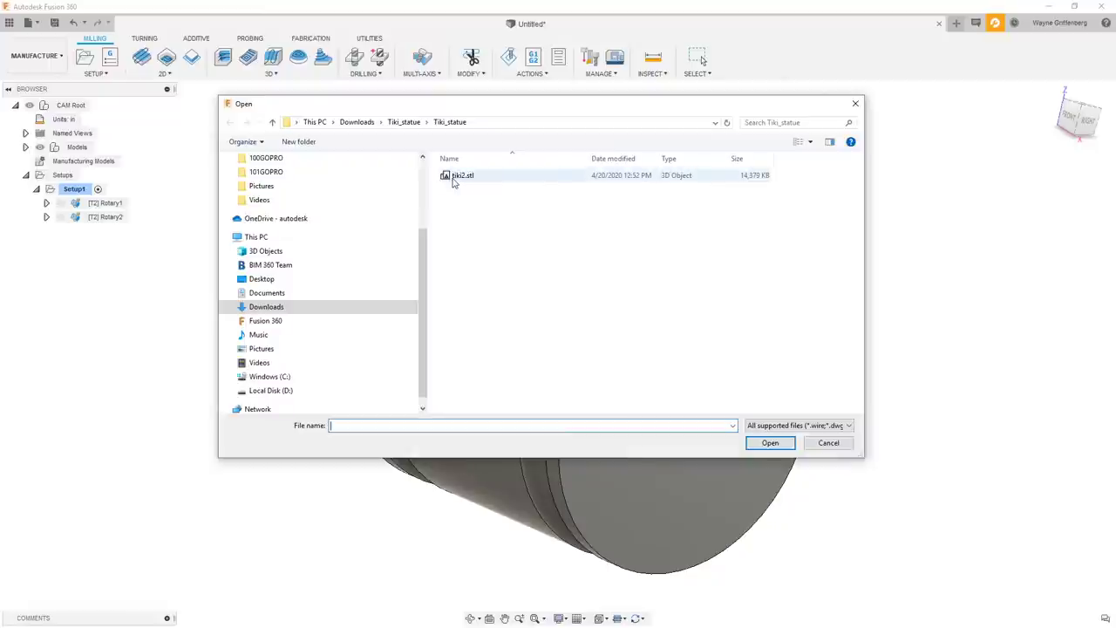
# - Select tiki2.stl in Downloads\Tiki_statue, check the file type list, and open it
pyautogui.click(453, 183)
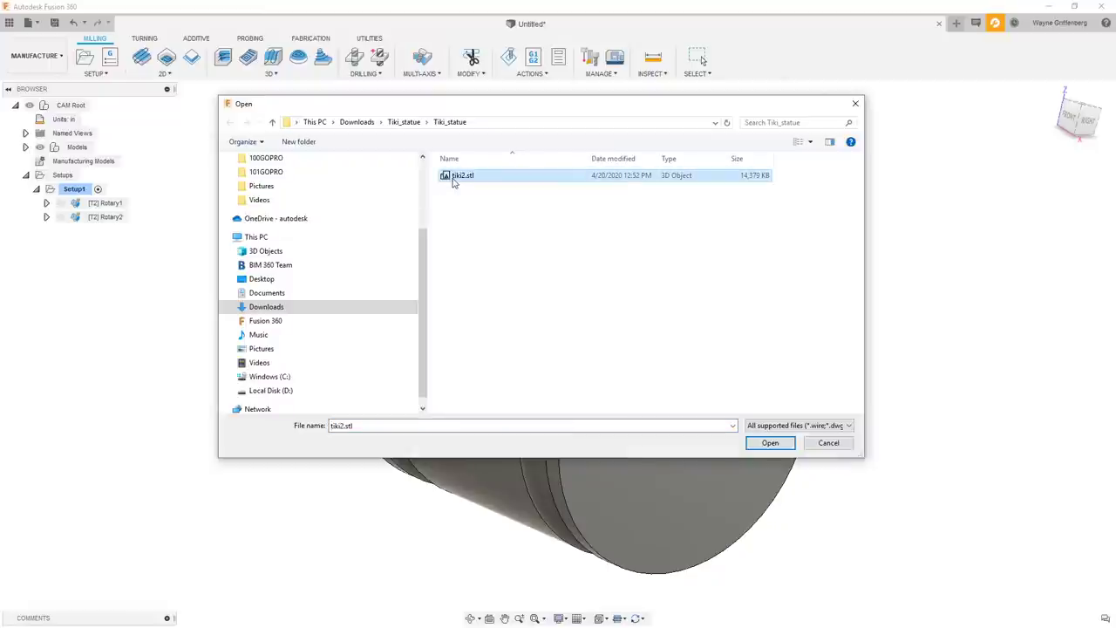
pyautogui.click(795, 425)
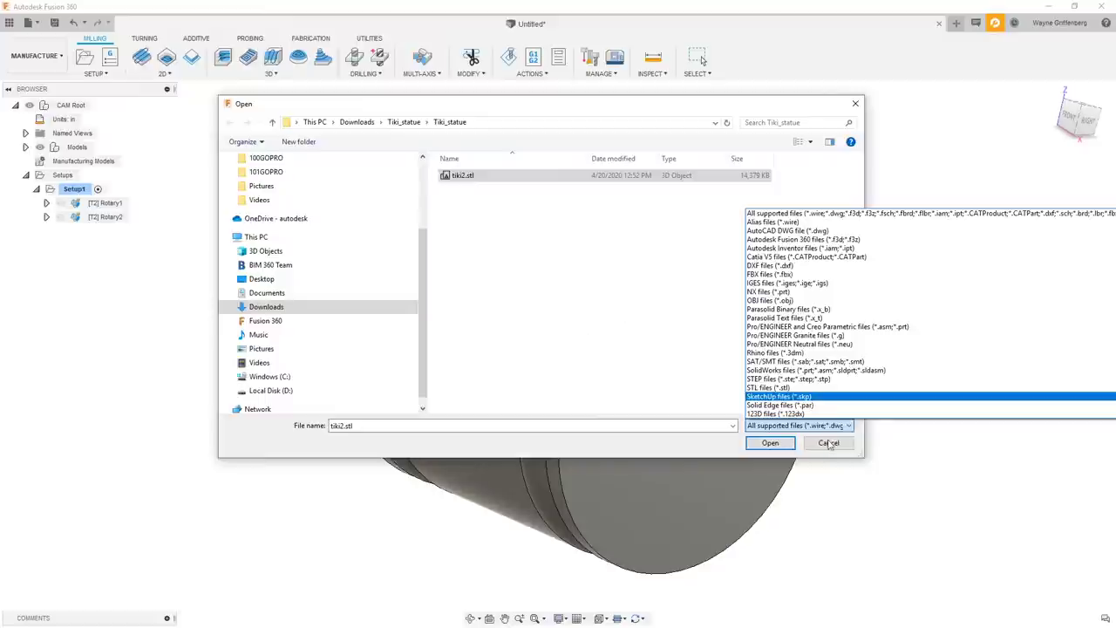
pyautogui.click(488, 176)
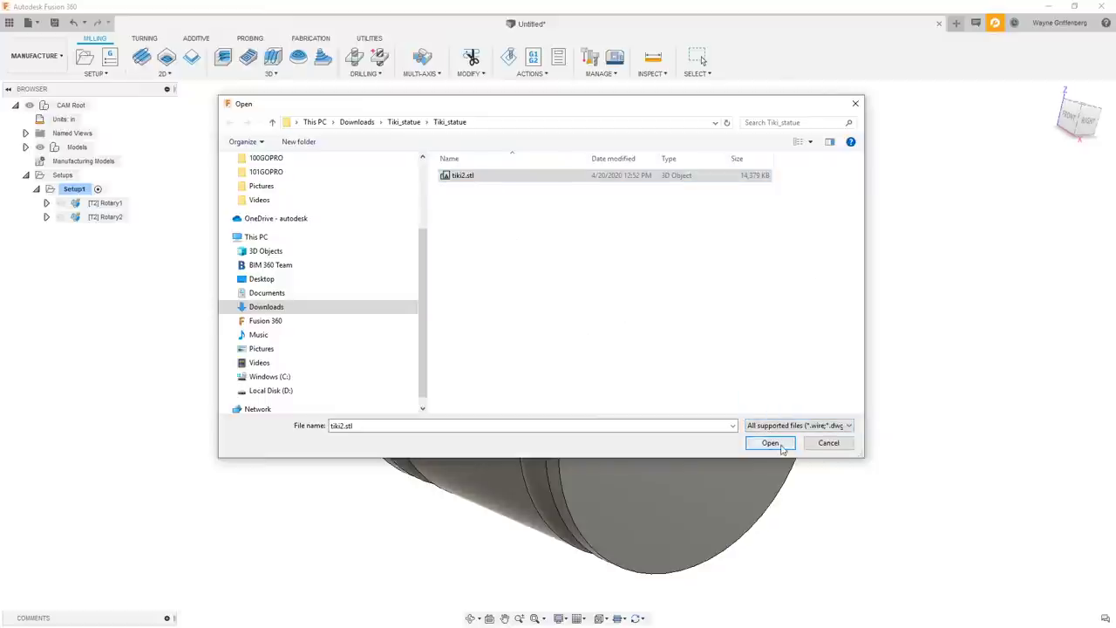
pyautogui.click(776, 443)
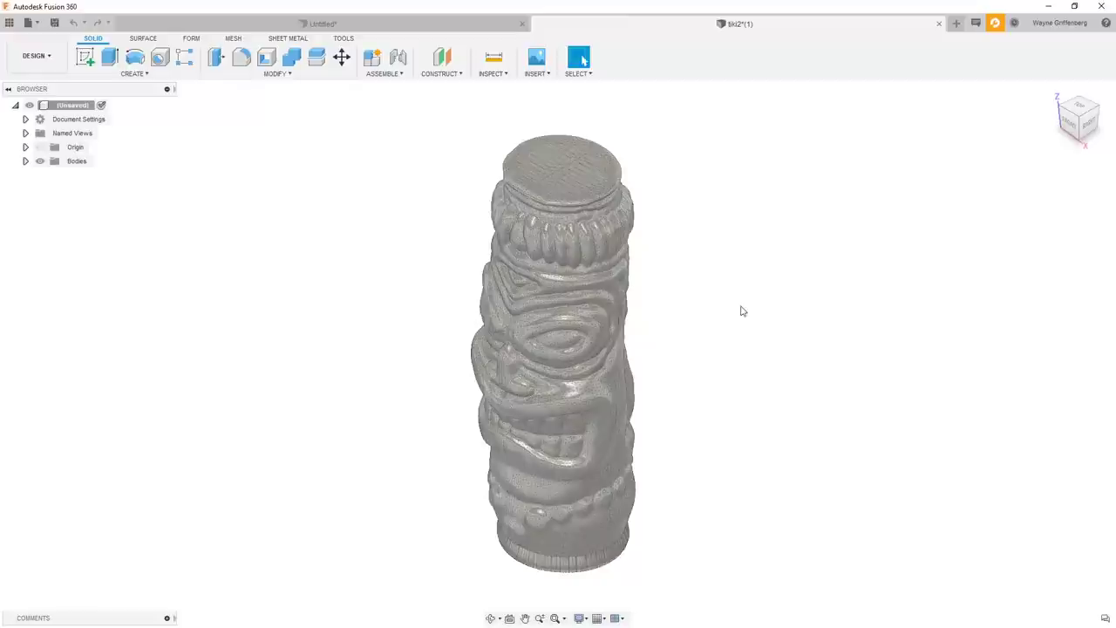
# - Orbit the tiki mesh and select a patch of cheek facets on the MESH tab
pyautogui.keyDown('shift'); pyautogui.moveTo(755, 311); pyautogui.dragTo(253, 69, button='middle'); pyautogui.keyUp('shift')
pyautogui.click(234, 38)
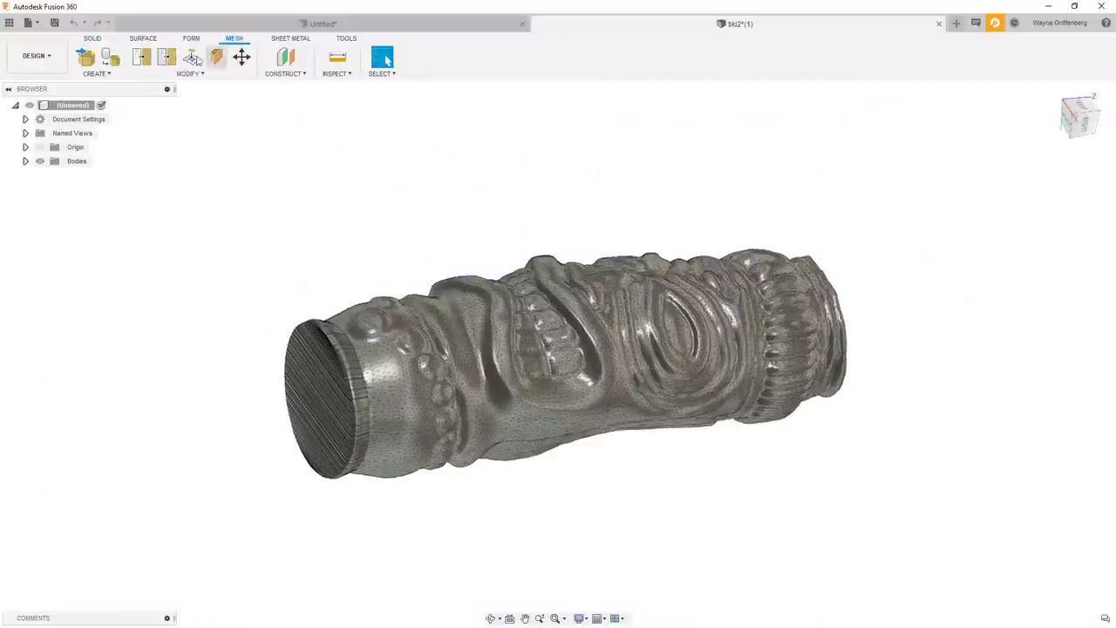
pyautogui.click(184, 74)
pyautogui.keyDown('shift'); pyautogui.moveTo(297, 139); pyautogui.dragTo(632, 252, button='middle'); pyautogui.keyUp('shift')
pyautogui.scroll(5, 650, 306)
pyautogui.keyDown('shift'); pyautogui.moveTo(649, 306); pyautogui.dragTo(825, 361, button='middle'); pyautogui.keyUp('shift')
pyautogui.click(664, 354)
pyautogui.scroll(2, 659, 336)
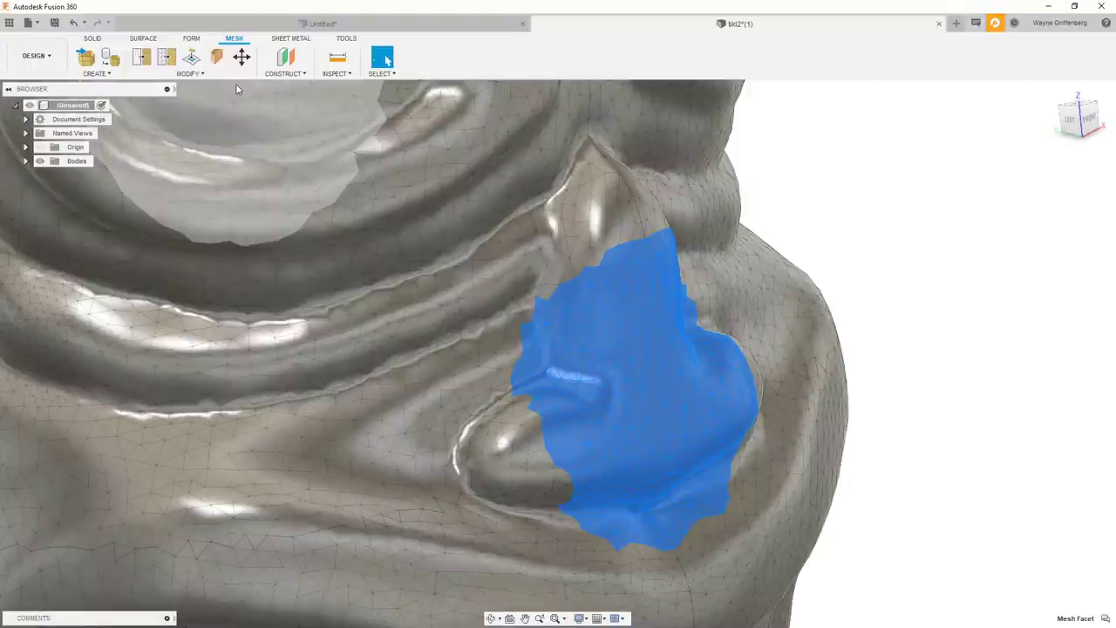
pyautogui.keyDown('shift'); pyautogui.moveTo(237, 84); pyautogui.dragTo(610, 262, button='middle'); pyautogui.keyUp('shift')
# - Delete the cheek facets, undo the deletion, and lay the model lengthwise for measuring
pyautogui.press('Delete')
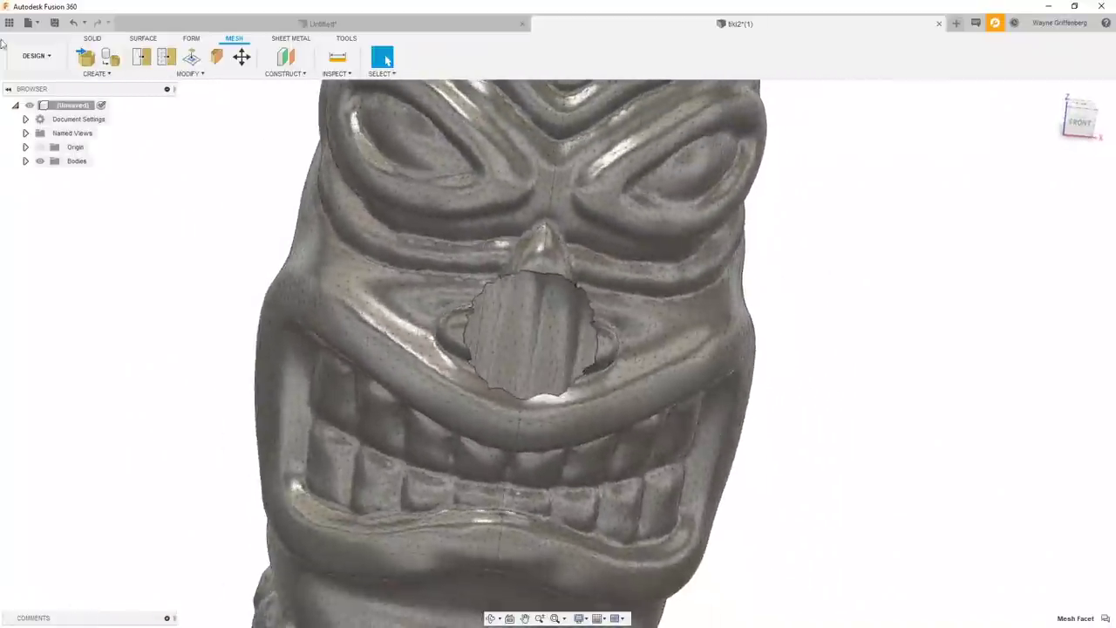
pyautogui.click(74, 25)
pyautogui.keyDown('shift'); pyautogui.moveTo(75, 43); pyautogui.dragTo(576, 297, button='middle'); pyautogui.keyUp('shift')
pyautogui.scroll(-8, 387, 222)
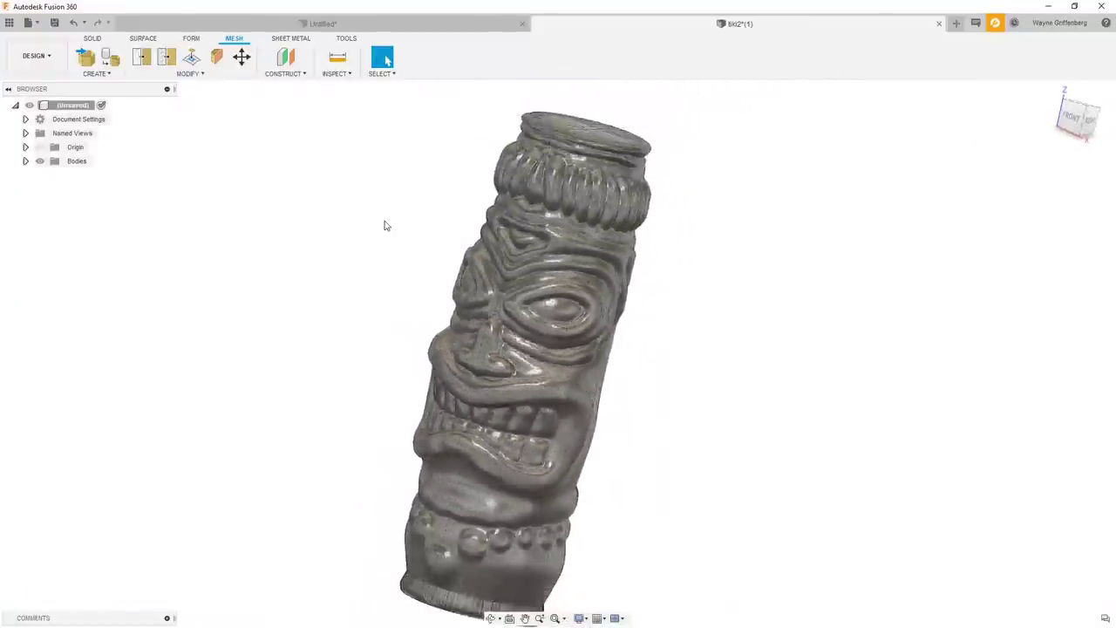
pyautogui.keyDown('shift'); pyautogui.moveTo(386, 226); pyautogui.dragTo(389, 226, button='middle'); pyautogui.keyUp('shift')
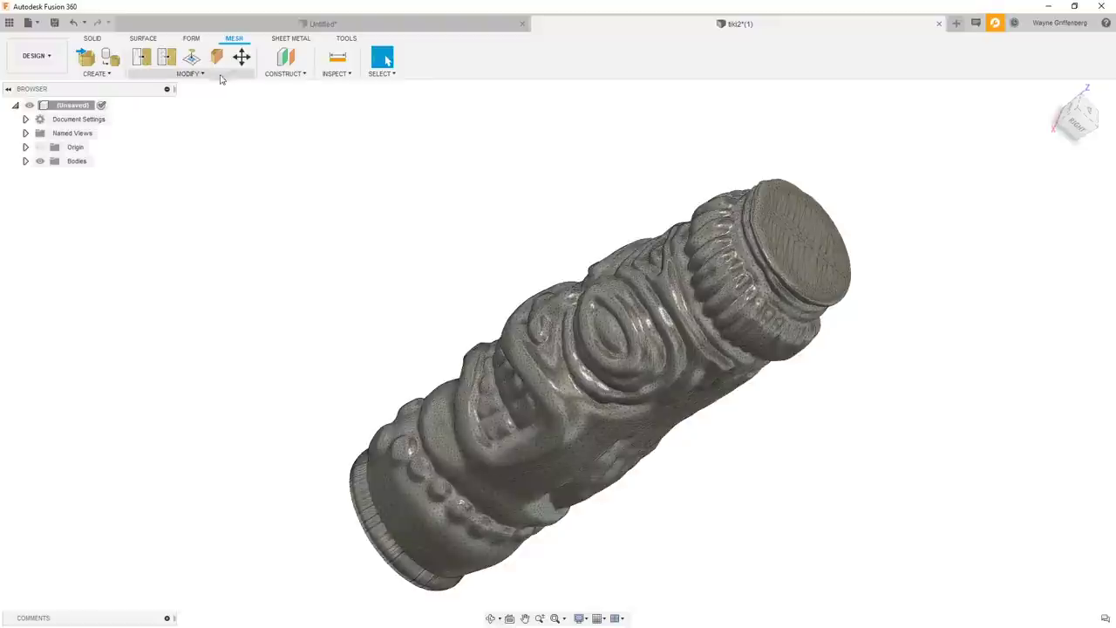
pyautogui.click(339, 58)
# - Measure the tiki end to end (52.74 in), close the measurement, and show its flat end
pyautogui.click(807, 243)
pyautogui.moveTo(807, 244)
pyautogui.keyDown('shift'); pyautogui.mouseDown(button='middle')
pyautogui.moveTo(429, 554)
pyautogui.moveTo(760, 471)
pyautogui.moveTo(852, 344)
pyautogui.moveTo(967, 291)
pyautogui.mouseUp(button='middle'); pyautogui.keyUp('shift')
pyautogui.click(433, 544)
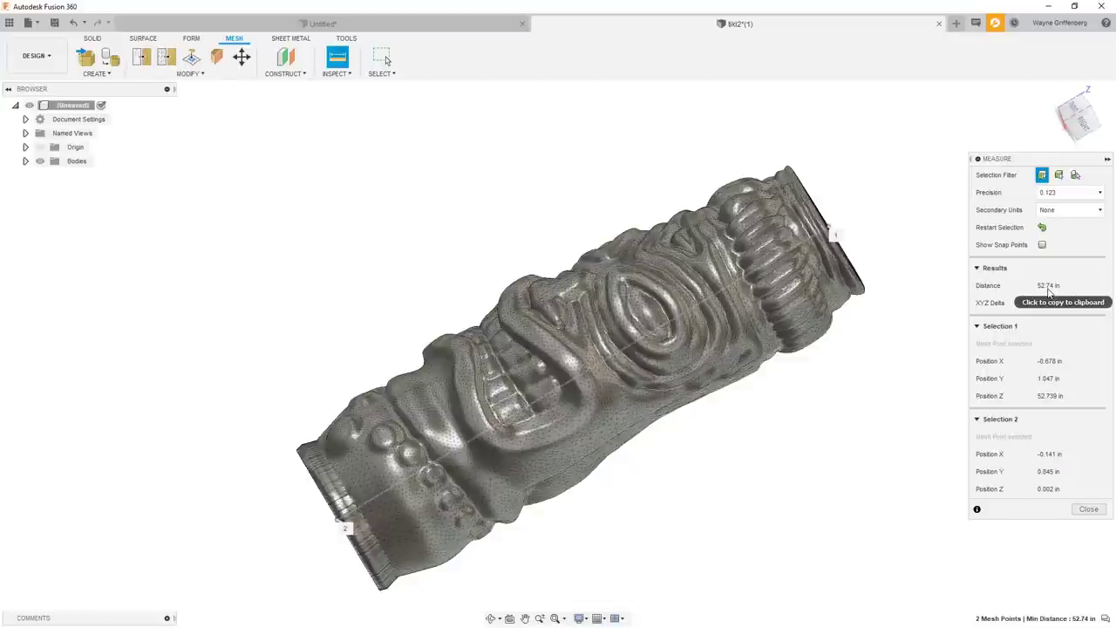
pyautogui.keyDown('shift'); pyautogui.moveTo(1049, 293); pyautogui.dragTo(347, 489, button='middle'); pyautogui.keyUp('shift')
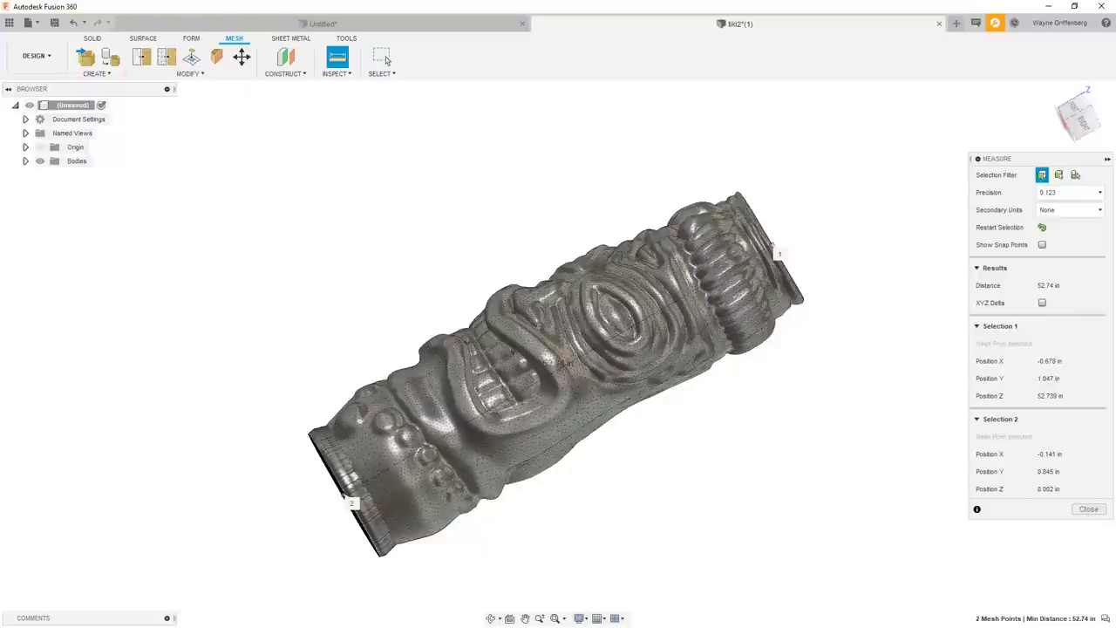
pyautogui.click(1089, 509)
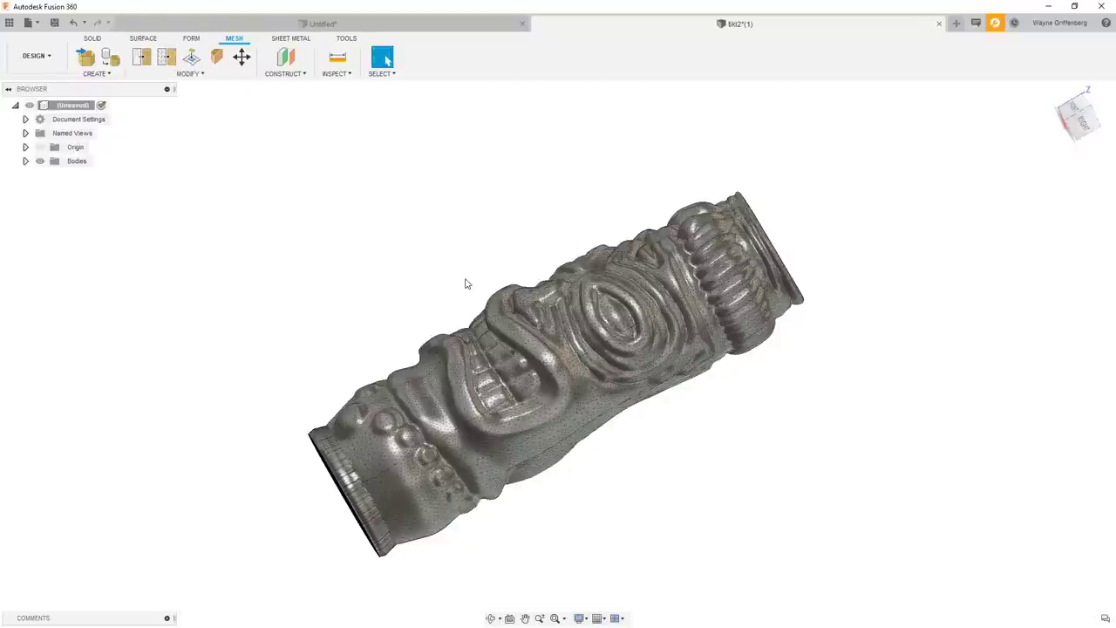
pyautogui.keyDown('shift'); pyautogui.moveTo(465, 283); pyautogui.dragTo(246, 144, button='middle'); pyautogui.keyUp('shift')
# - Set up a Scale on the tiki mesh, then cancel it, leaving the mesh unscaled
pyautogui.click(188, 74)
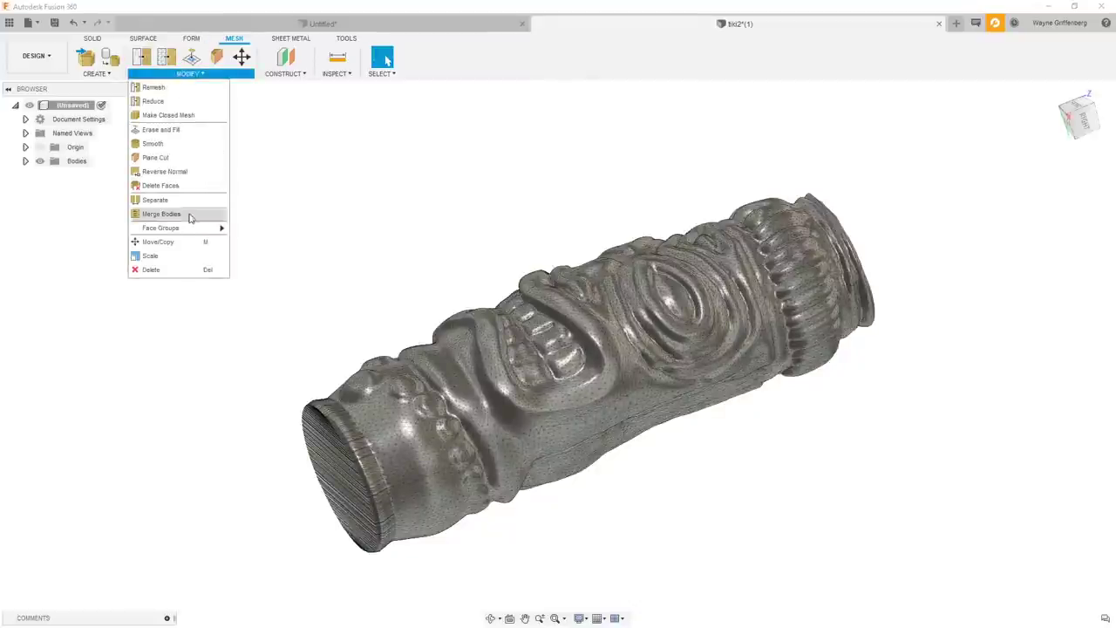
pyautogui.click(173, 259)
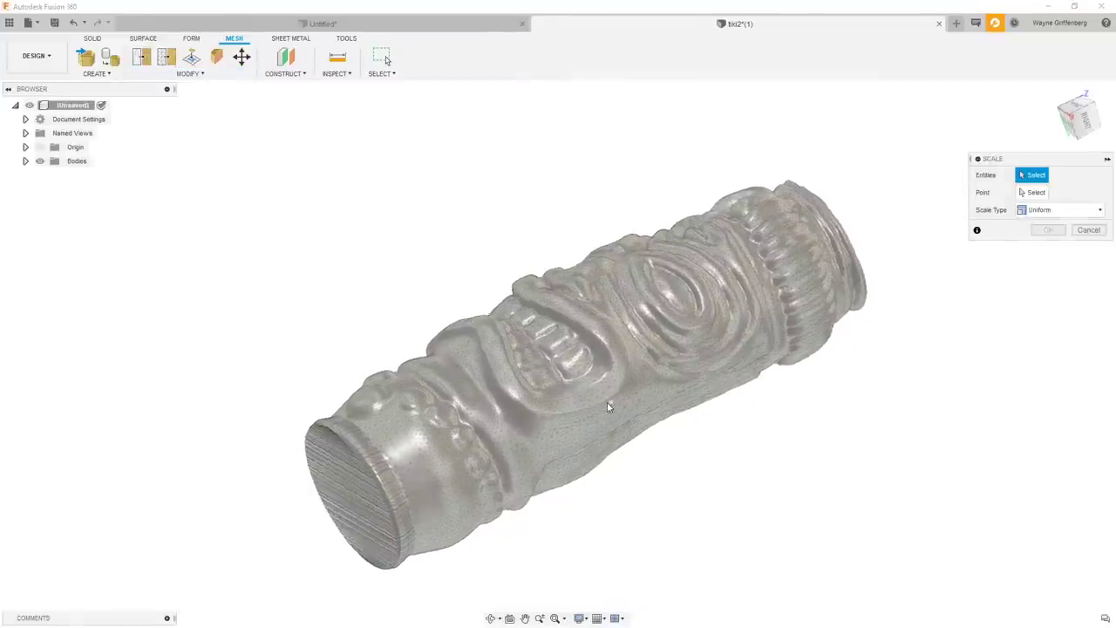
pyautogui.click(607, 406)
pyautogui.scroll(-3, 927, 264)
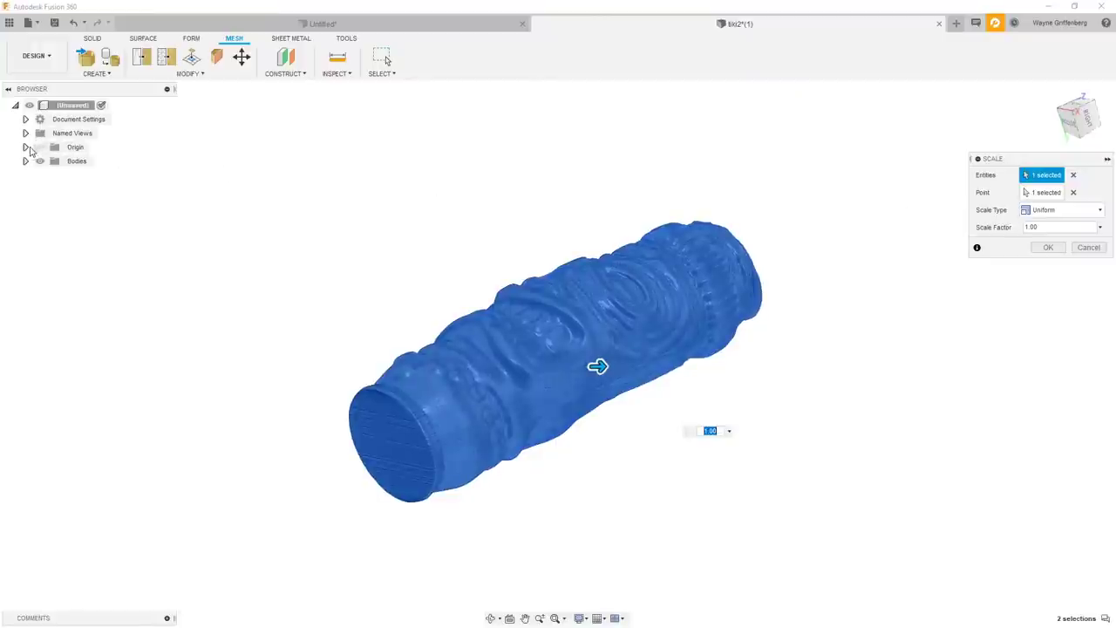
pyautogui.keyDown('shift'); pyautogui.moveTo(261, 288); pyautogui.dragTo(864, 346, button='middle'); pyautogui.keyUp('shift')
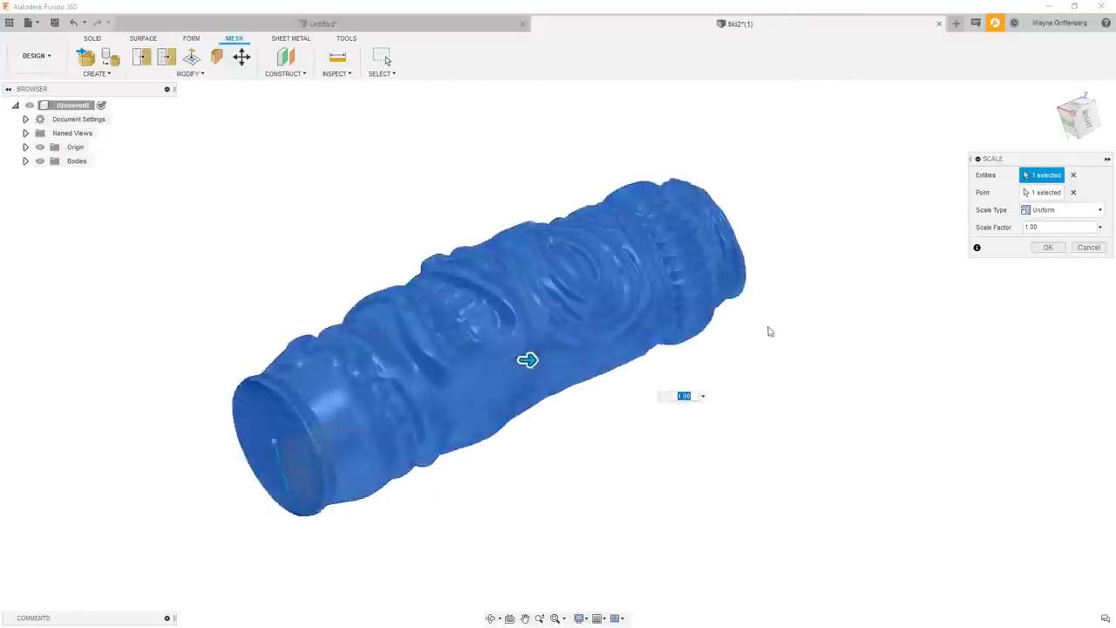
pyautogui.click(1088, 247)
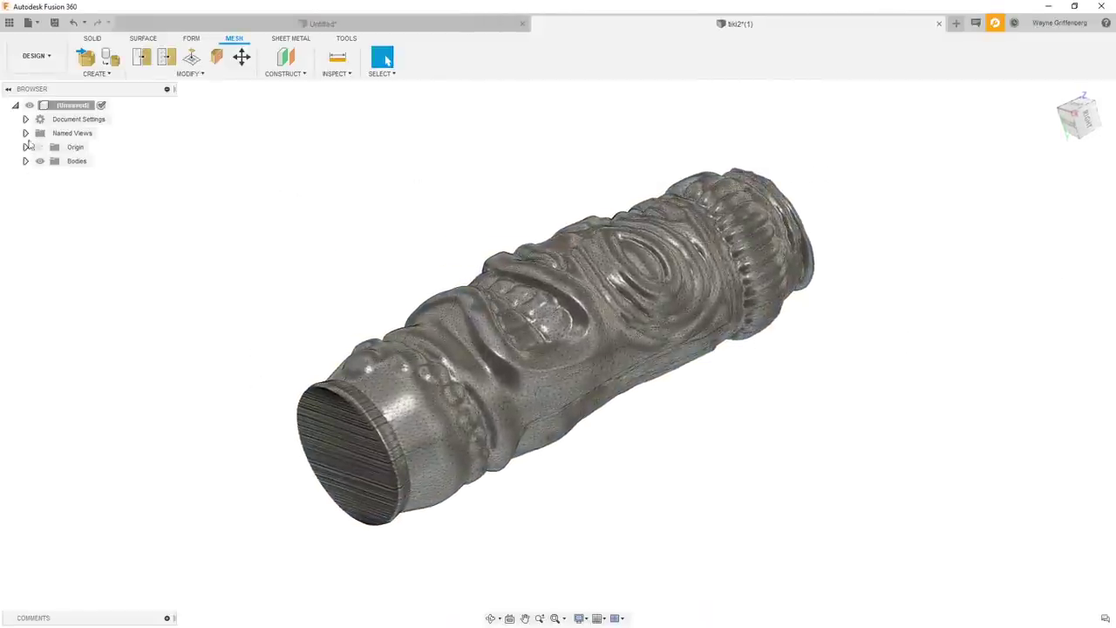
# - Rotate the tiki mesh with Move/Copy about an end-face pivot to a 280.5° Z angle
pyautogui.click(242, 58)
pyautogui.click(549, 436)
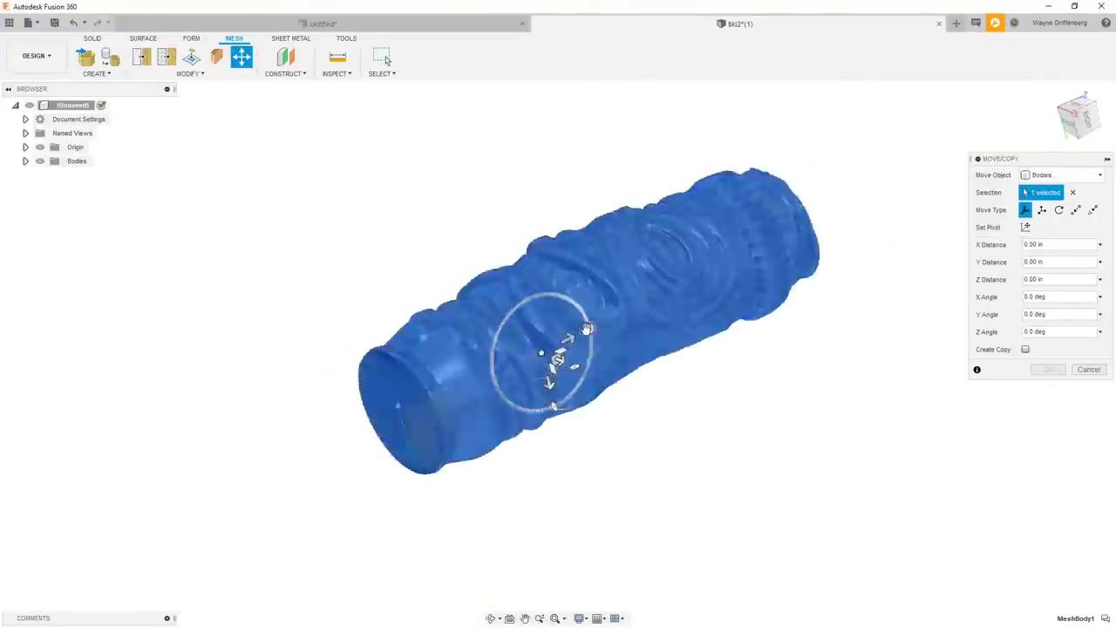
pyautogui.click(1025, 227)
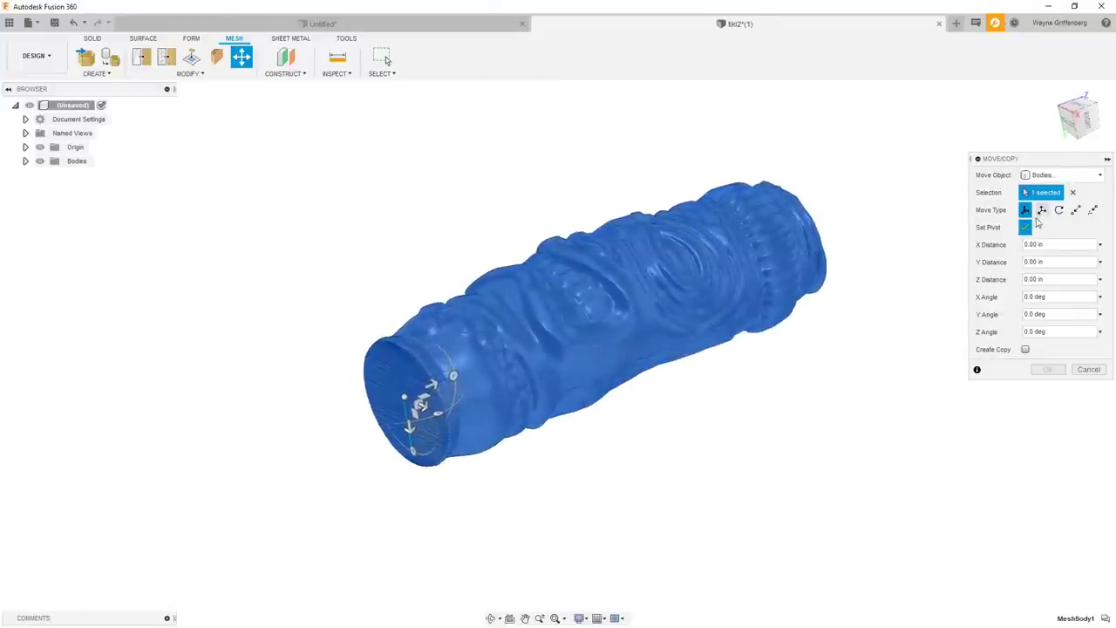
pyautogui.press('Return')
pyautogui.moveTo(453, 375); pyautogui.dragTo(474, 392)
pyautogui.keyDown('shift'); pyautogui.moveTo(473, 392); pyautogui.dragTo(526, 534, button='middle'); pyautogui.keyUp('shift')
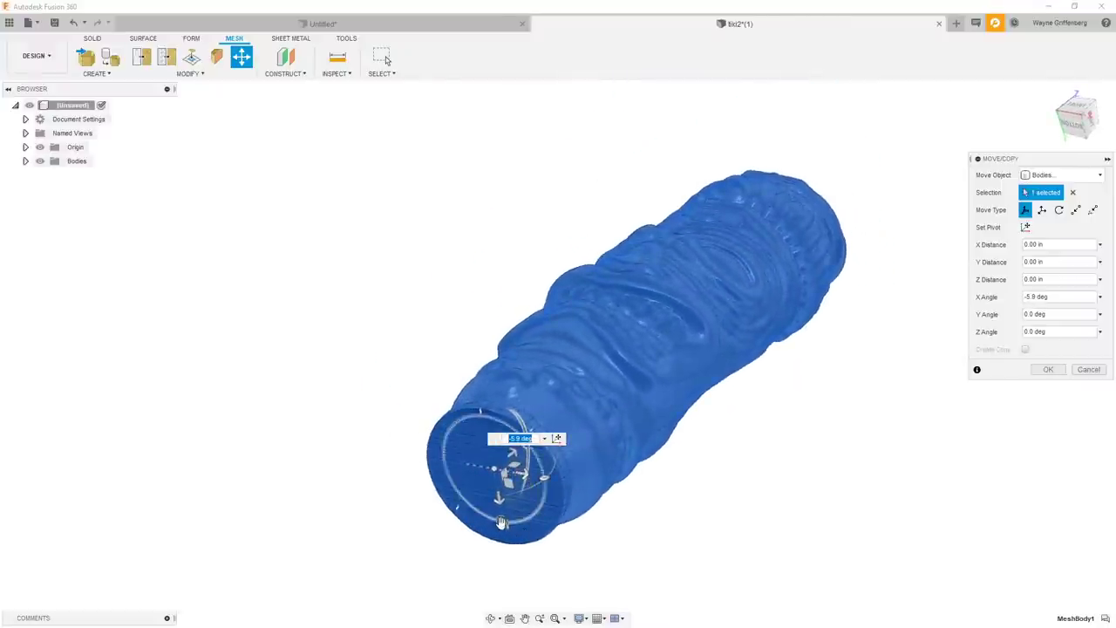
pyautogui.moveTo(502, 522); pyautogui.dragTo(524, 488)
pyautogui.keyDown('shift'); pyautogui.moveTo(523, 488); pyautogui.dragTo(429, 436, button='middle'); pyautogui.keyUp('shift')
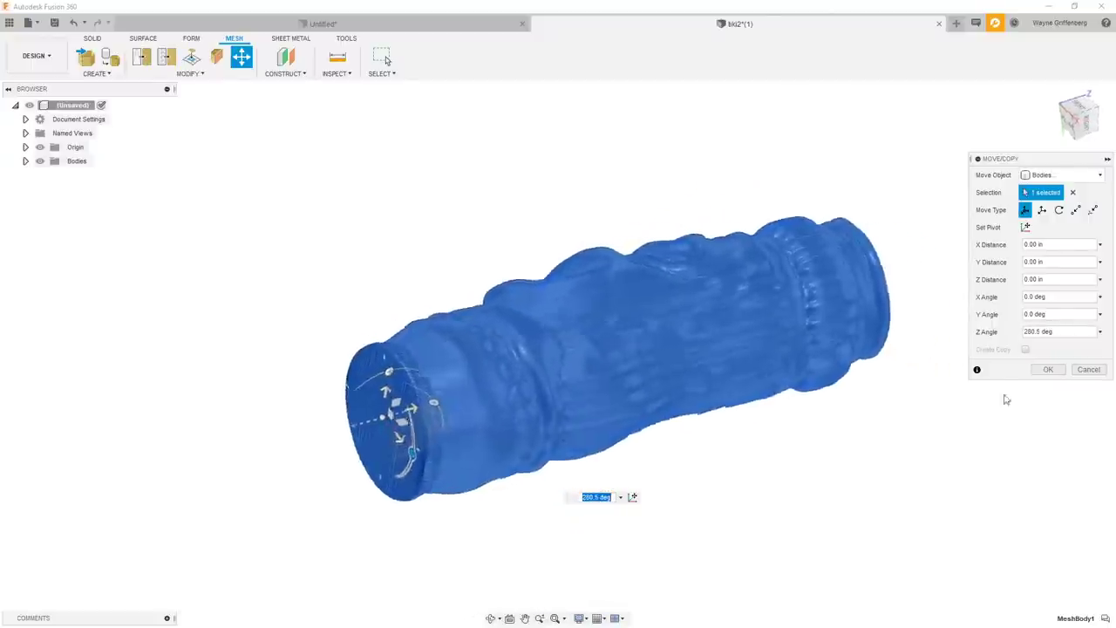
pyautogui.click(1089, 368)
pyautogui.scroll(2, 336, 209)
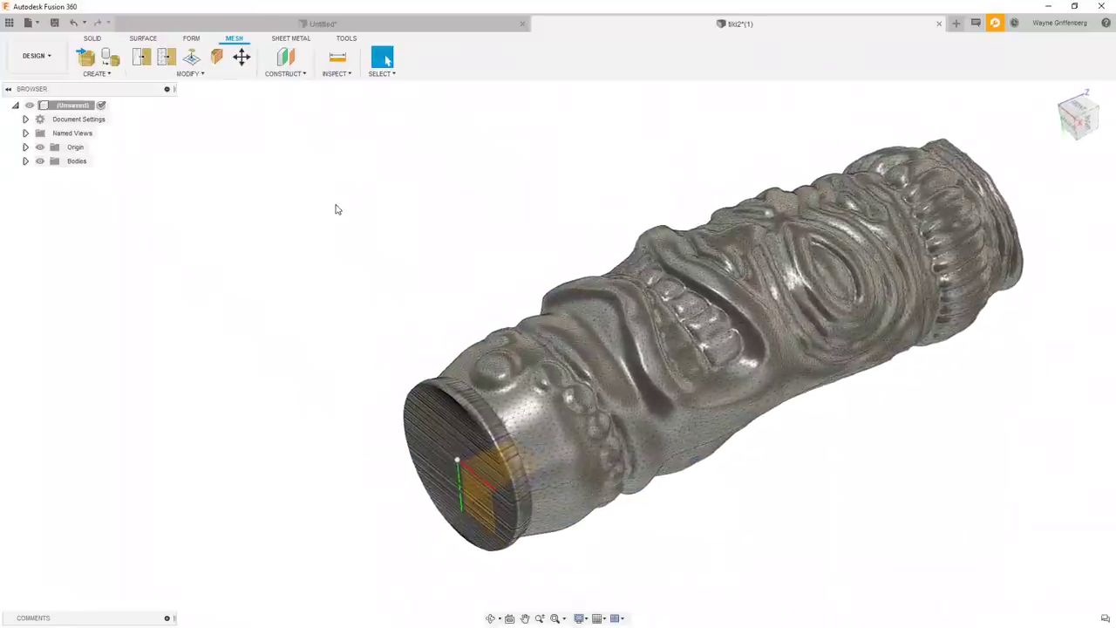
pyautogui.scroll(-1, 294, 211)
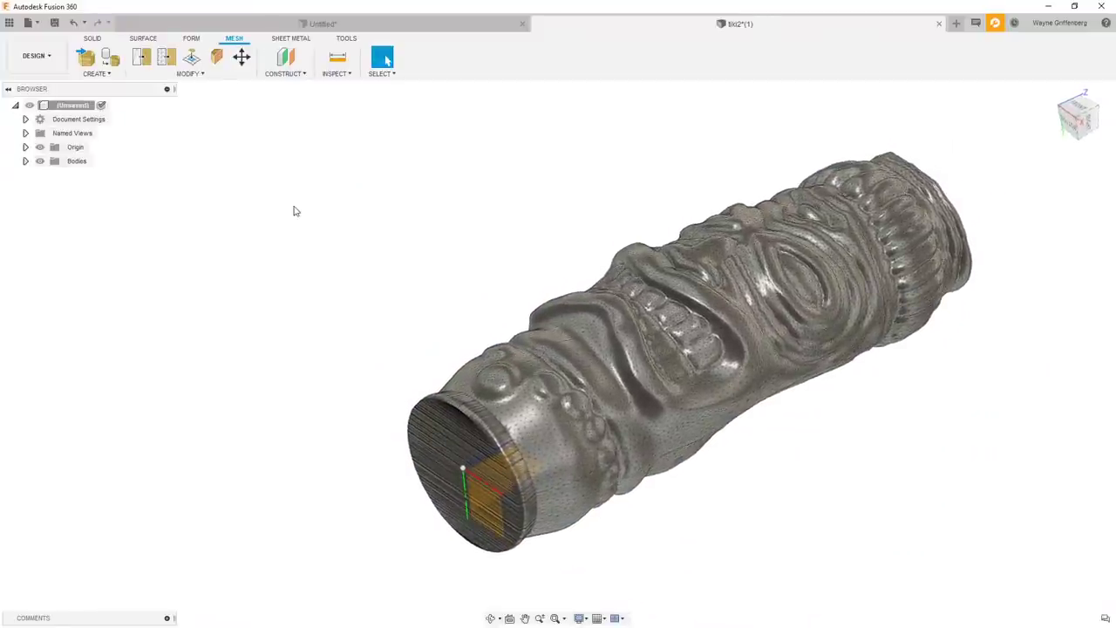
pyautogui.scroll(3, 374, 438)
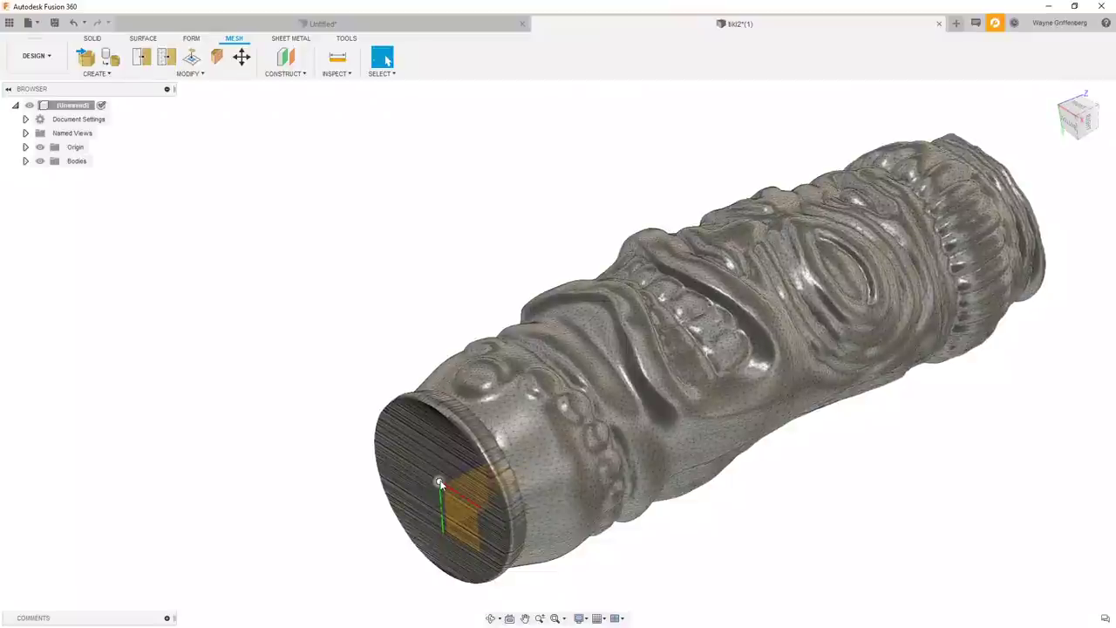
pyautogui.scroll(-3, 440, 482)
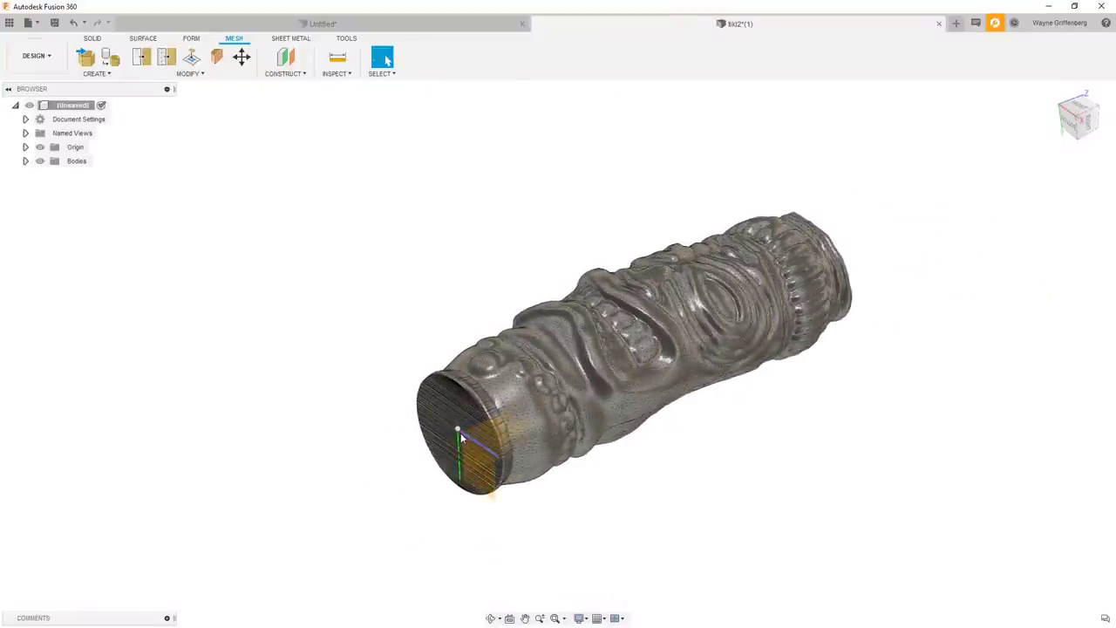
pyautogui.scroll(2, 460, 433)
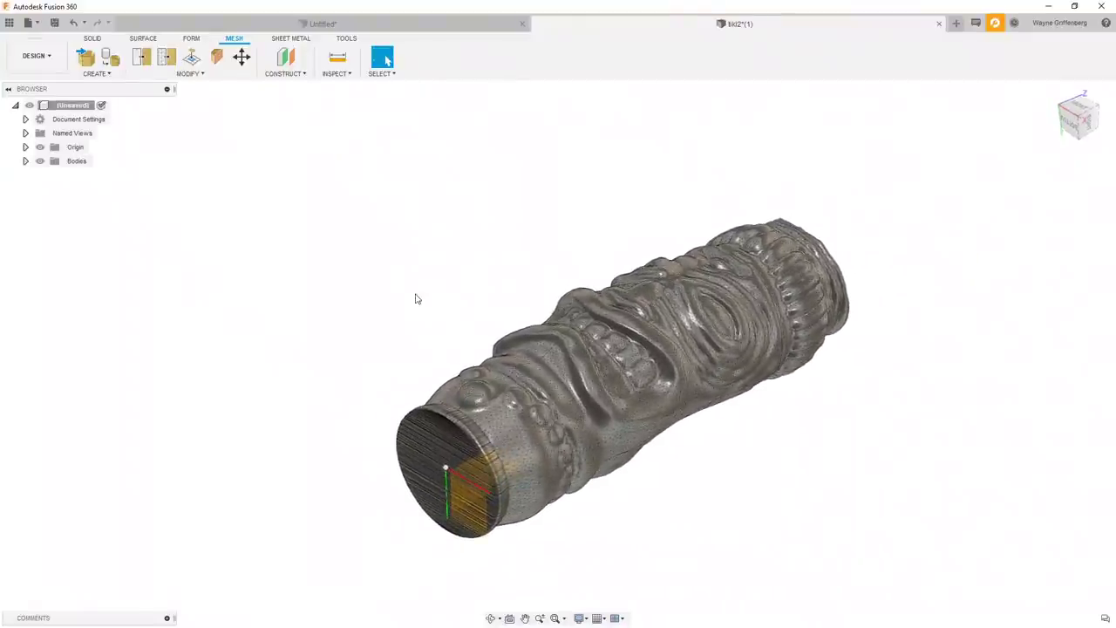
pyautogui.scroll(-1, 416, 299)
pyautogui.keyDown('shift'); pyautogui.moveTo(172, 159); pyautogui.dragTo(349, 262, button='middle'); pyautogui.keyUp('shift')
pyautogui.press('i')
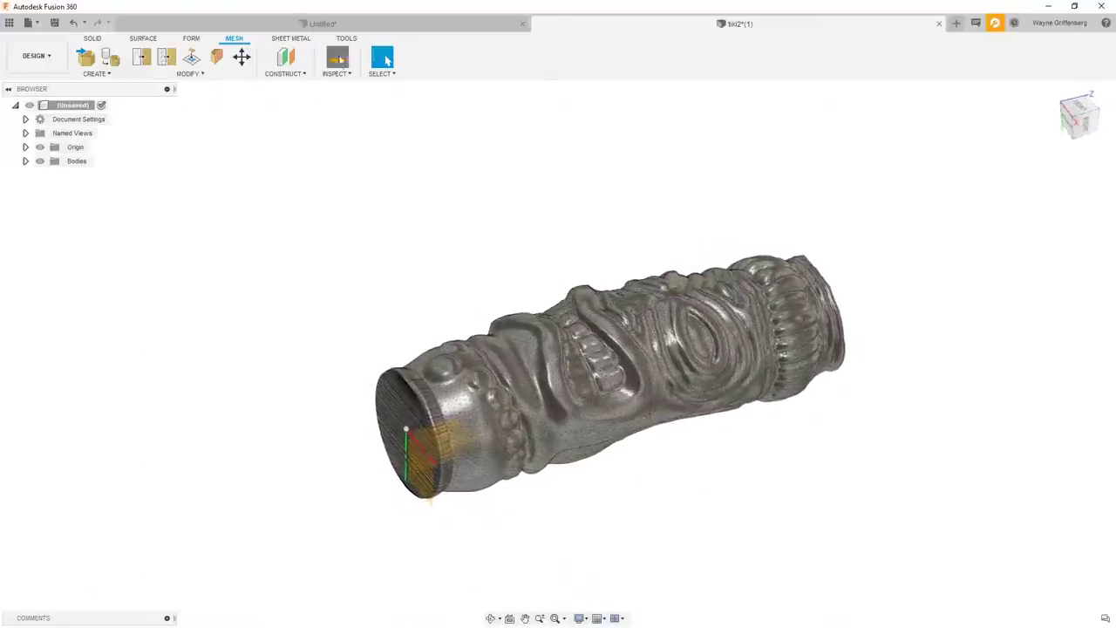
pyautogui.click(412, 434)
pyautogui.keyDown('shift'); pyautogui.moveTo(412, 433); pyautogui.dragTo(1029, 558, button='middle'); pyautogui.keyUp('shift')
pyautogui.click(816, 403)
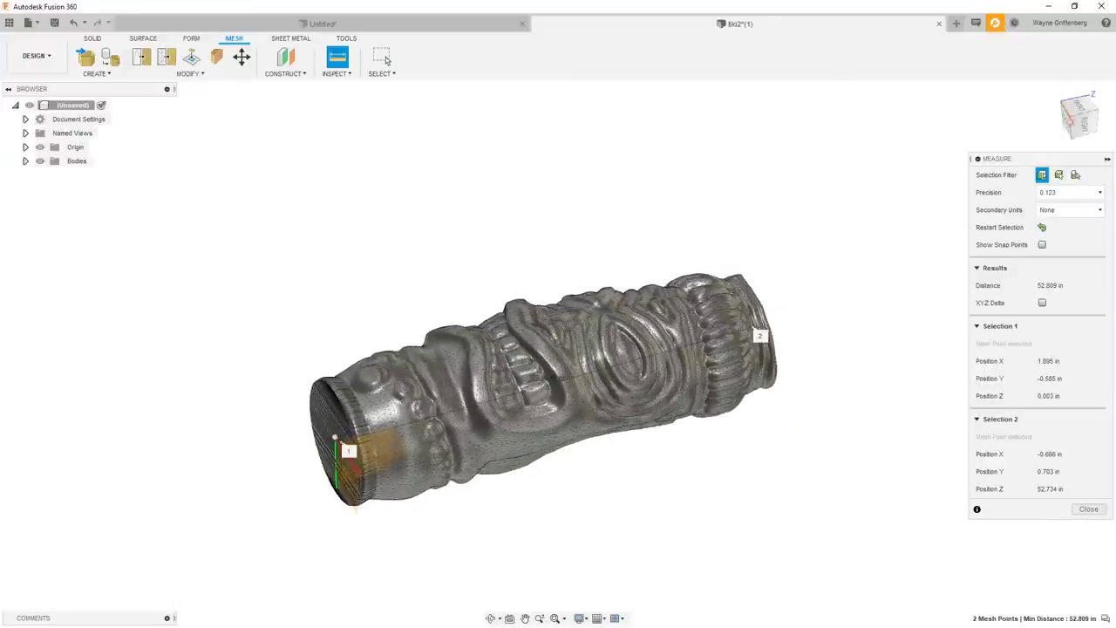
pyautogui.click(1089, 510)
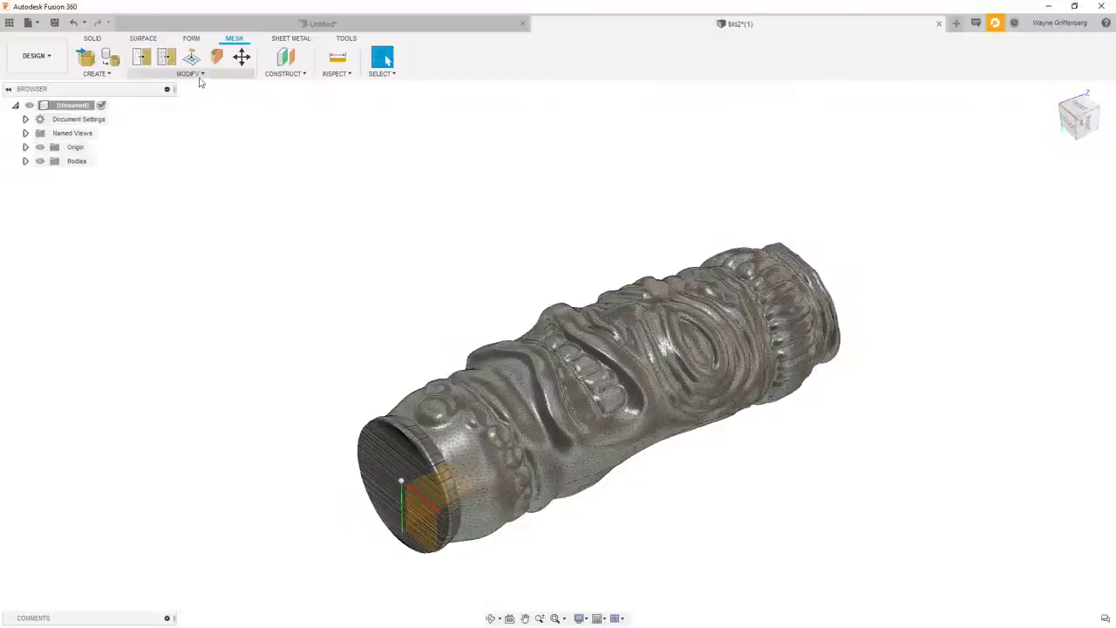
# - Scale the tiki mesh uniformly by 0.1 from a reference point on its end face
pyautogui.click(191, 74)
pyautogui.click(150, 255)
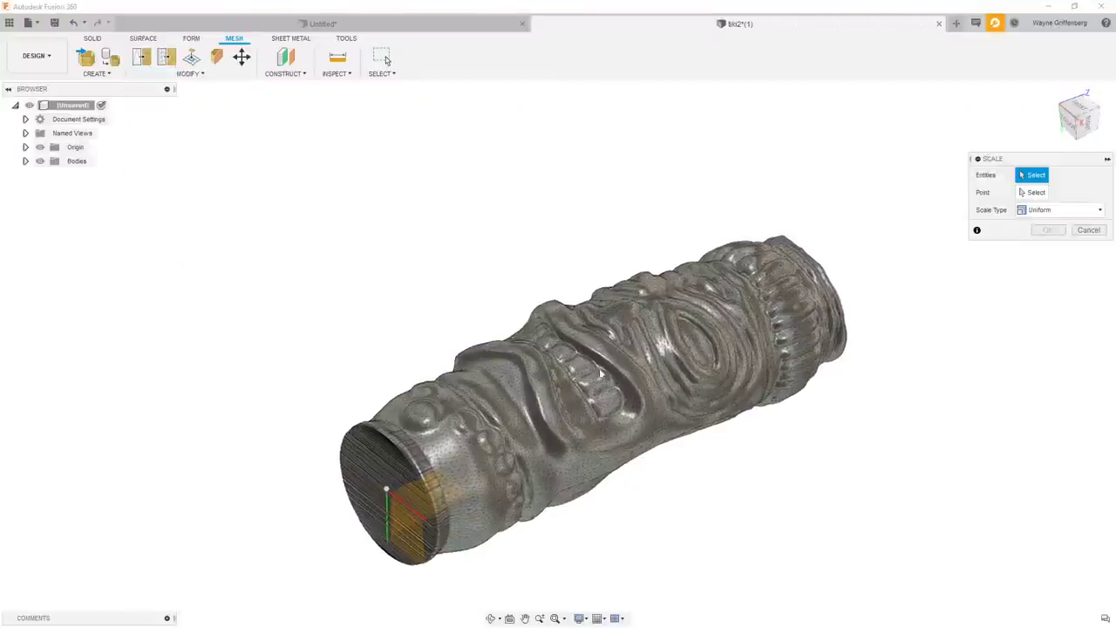
pyautogui.click(634, 421)
pyautogui.scroll(-2, 642, 416)
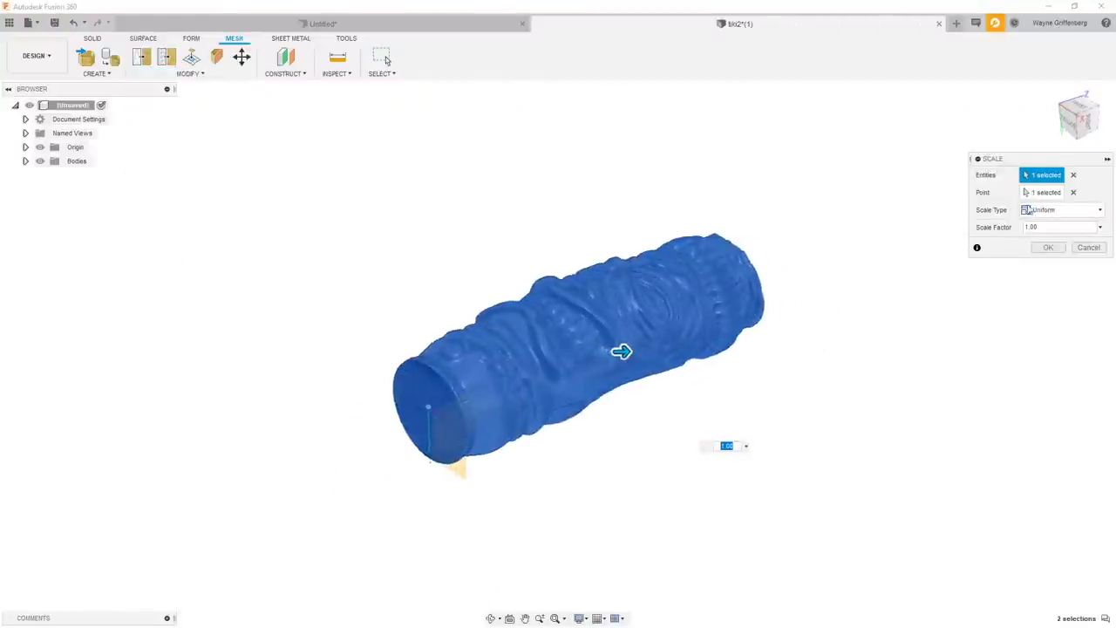
pyautogui.click(1073, 192)
pyautogui.scroll(2, 454, 407)
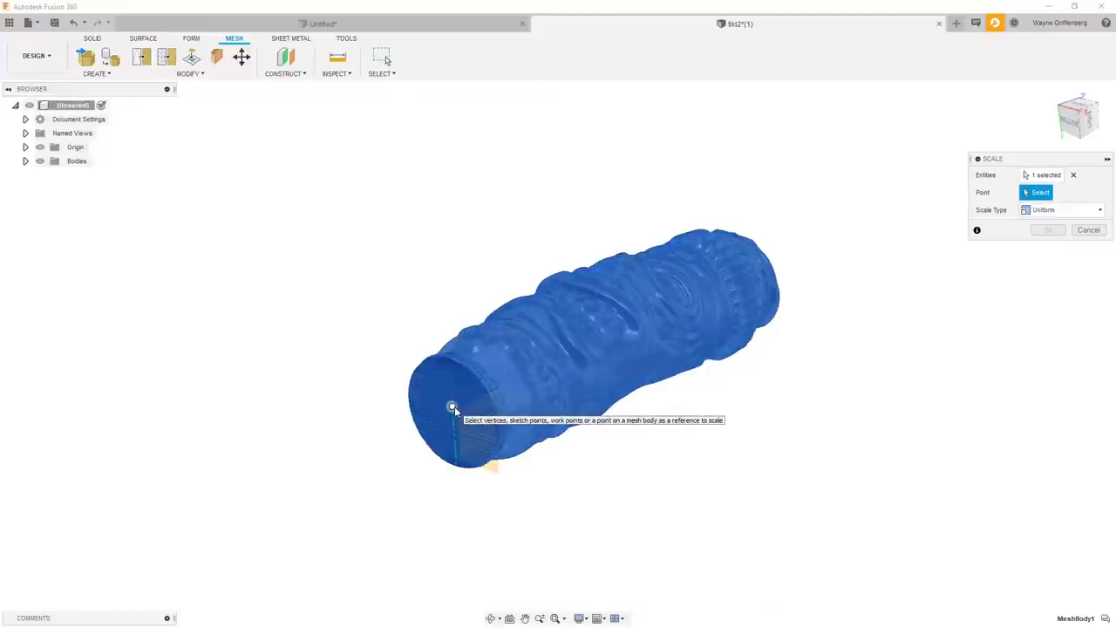
pyautogui.click(454, 407)
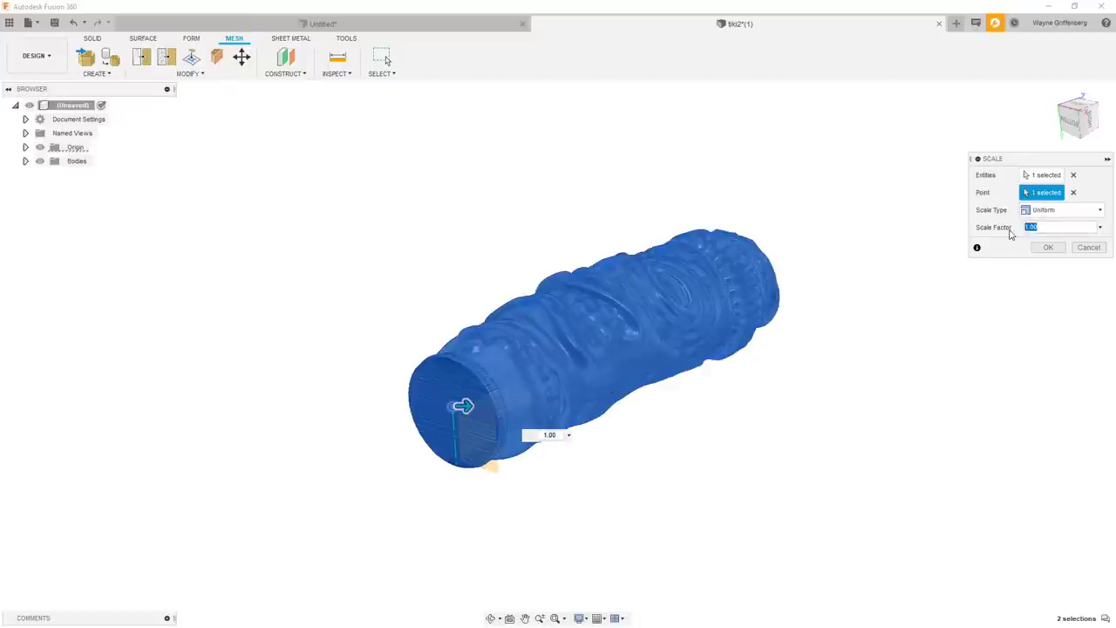
pyautogui.write('.1')
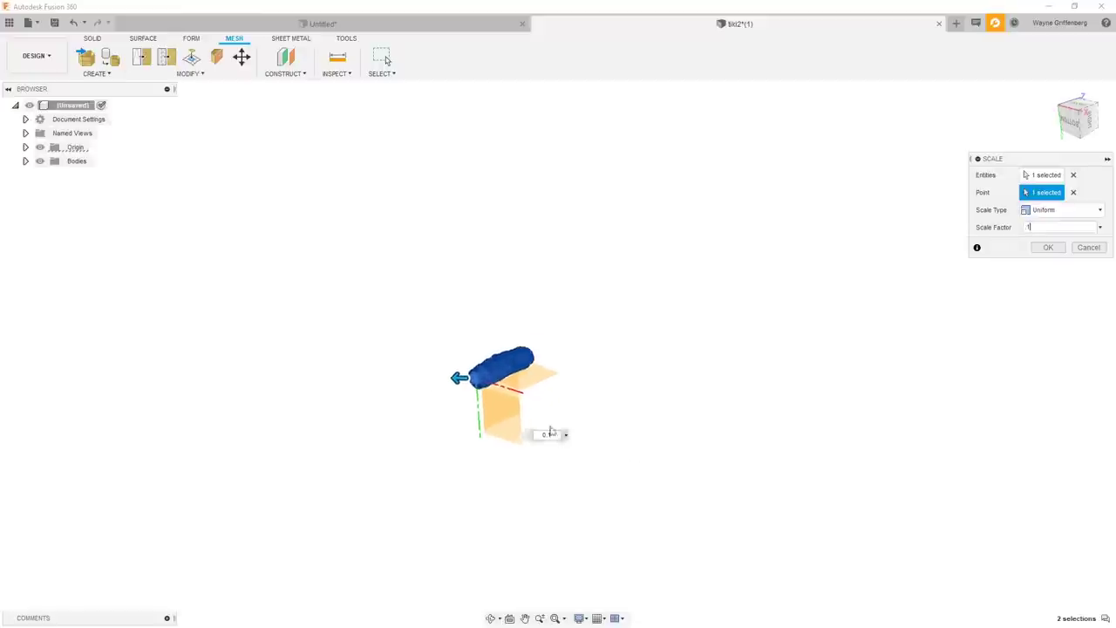
pyautogui.scroll(5, 572, 365)
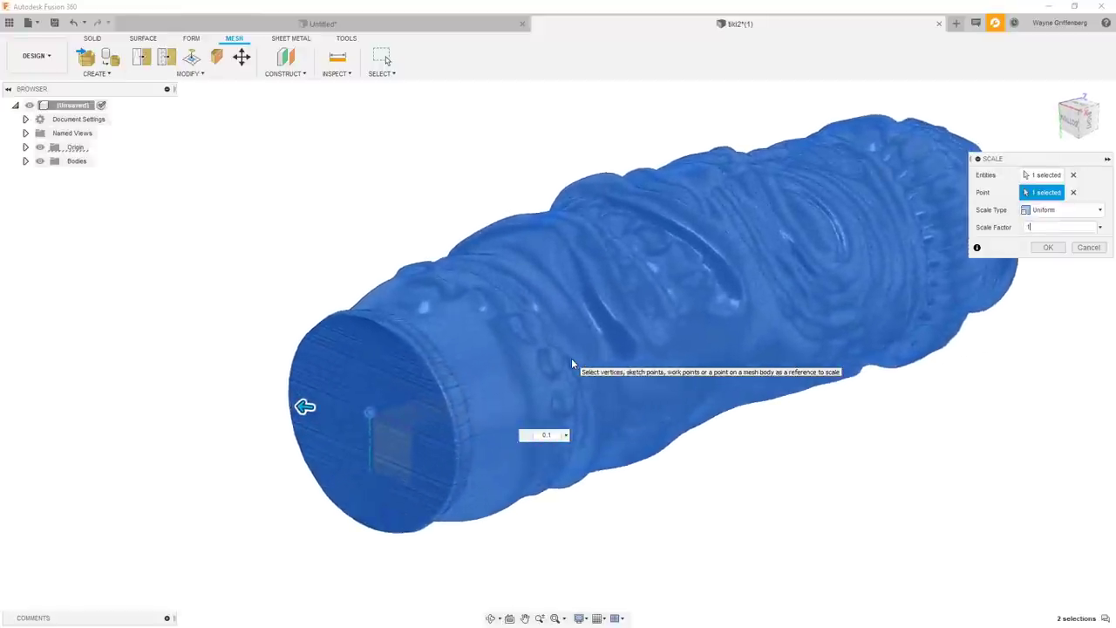
pyautogui.click(1047, 248)
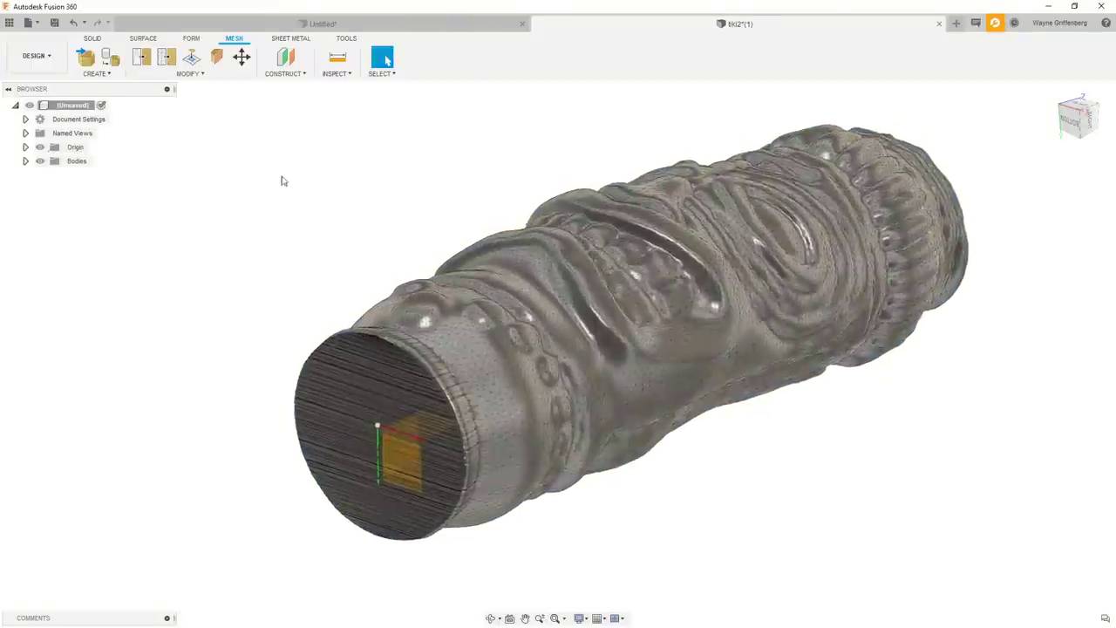
pyautogui.click(337, 58)
pyautogui.click(401, 413)
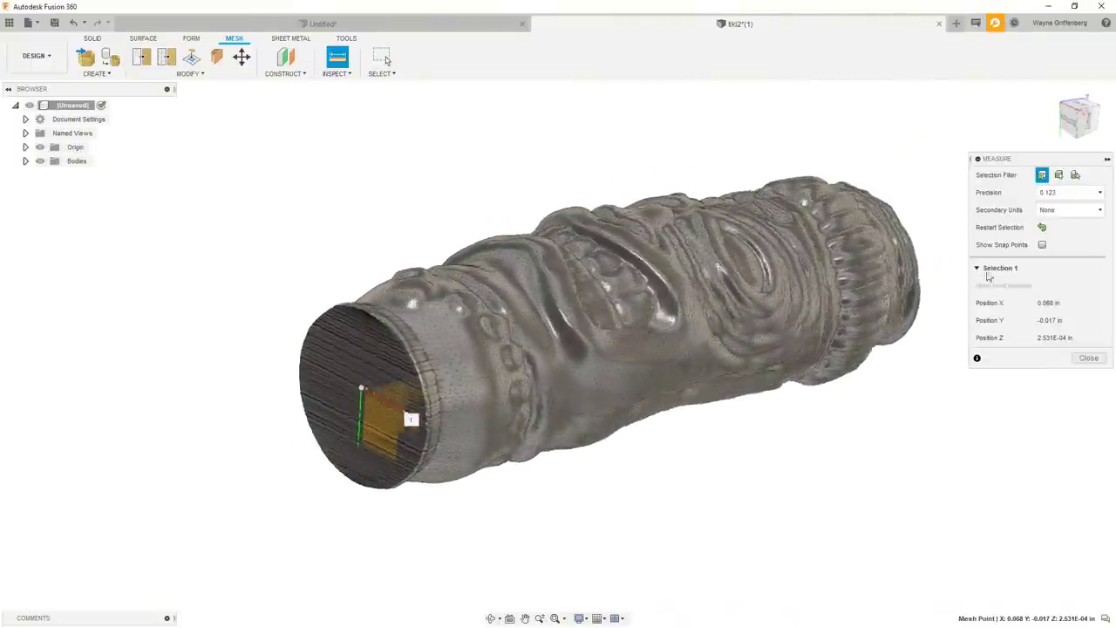
pyautogui.keyDown('shift'); pyautogui.moveTo(401, 413); pyautogui.dragTo(985, 366, button='middle'); pyautogui.keyUp('shift')
pyautogui.click(839, 438)
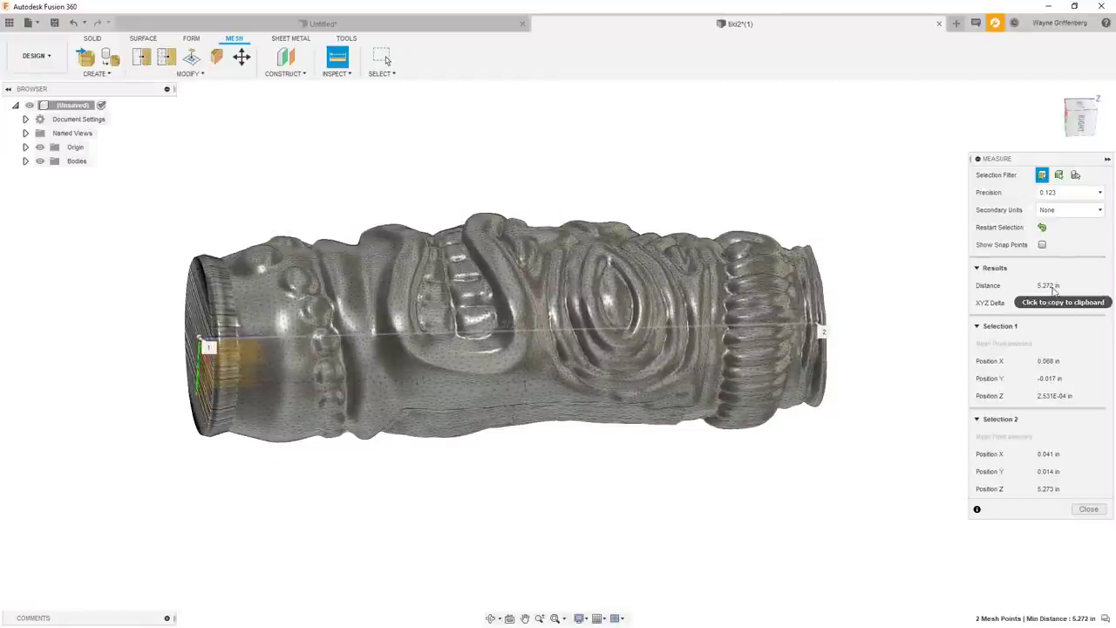
pyautogui.click(1088, 509)
pyautogui.press('F6')
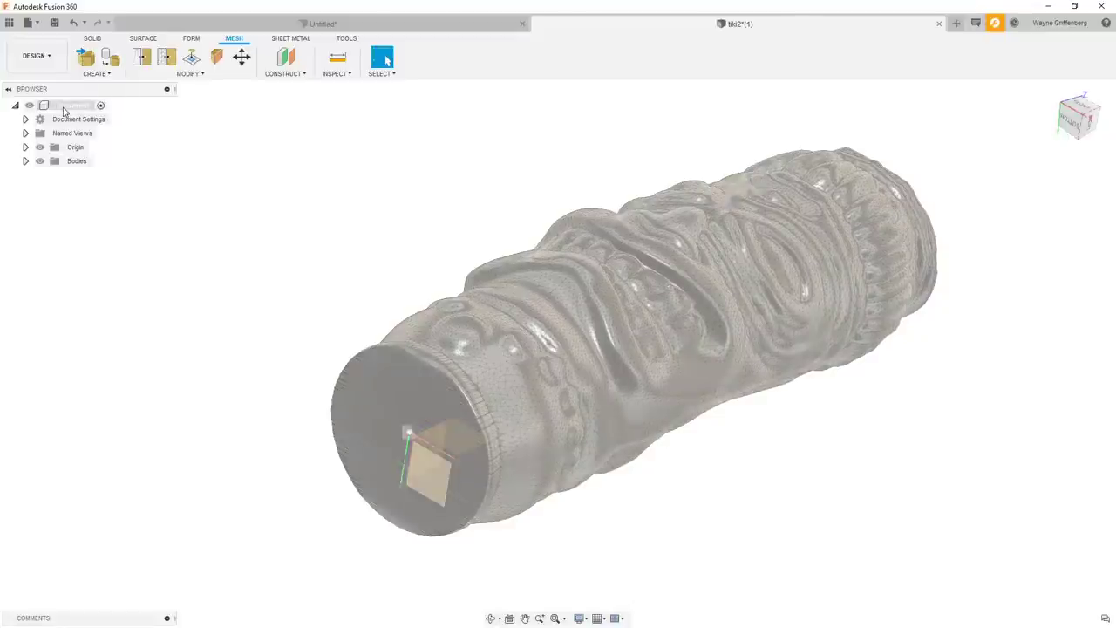
# - Turn on design history for the root component so a timeline is captured
pyautogui.rightClick(65, 110)
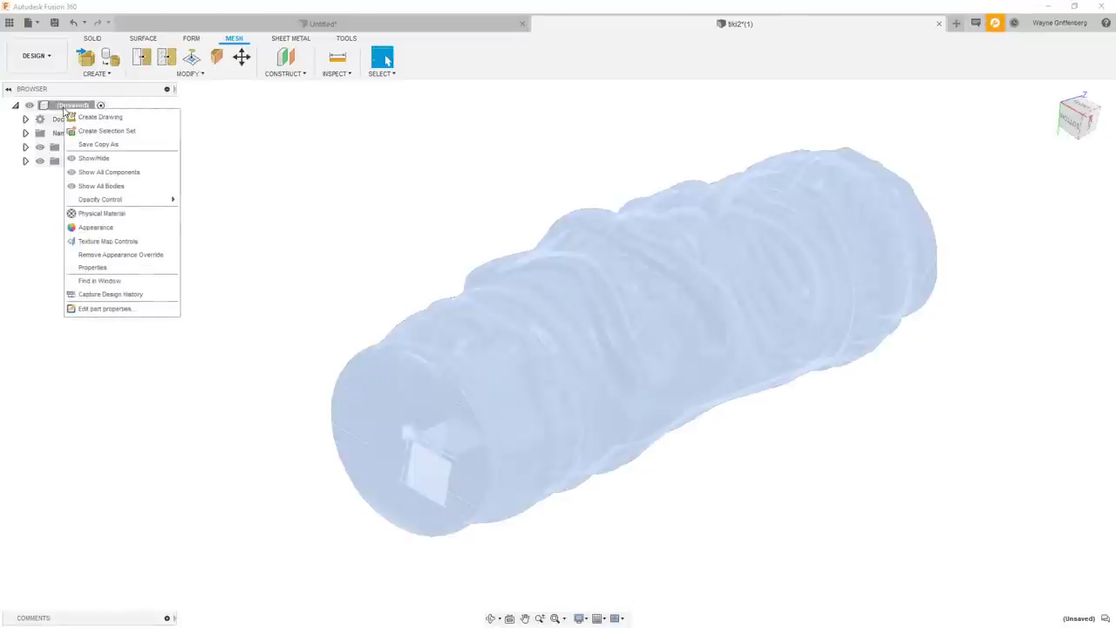
pyautogui.click(110, 295)
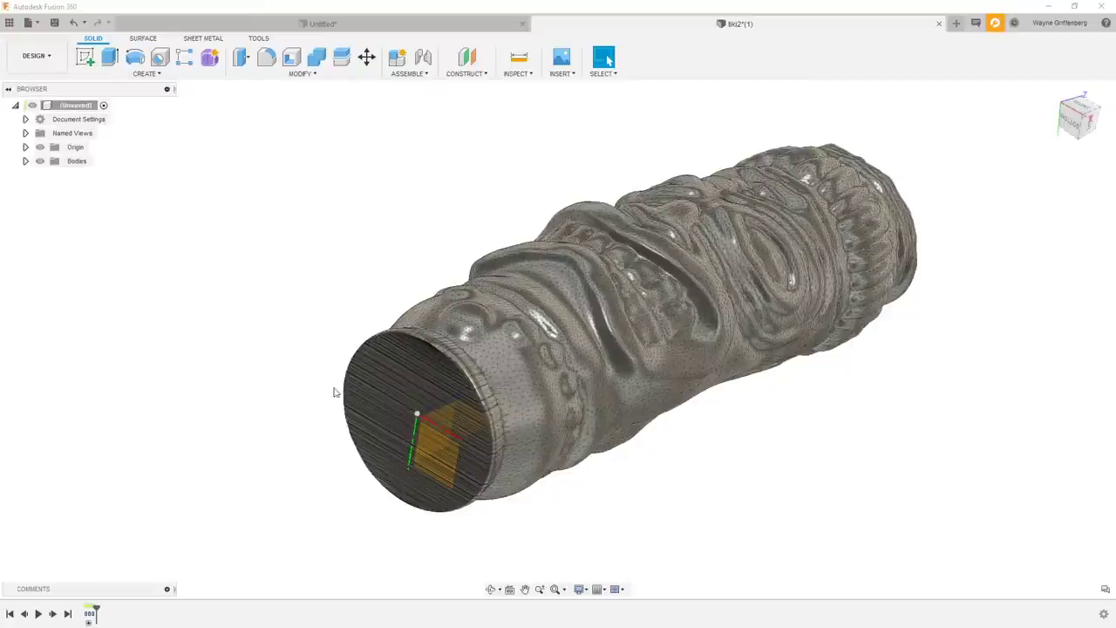
pyautogui.scroll(2, 334, 392)
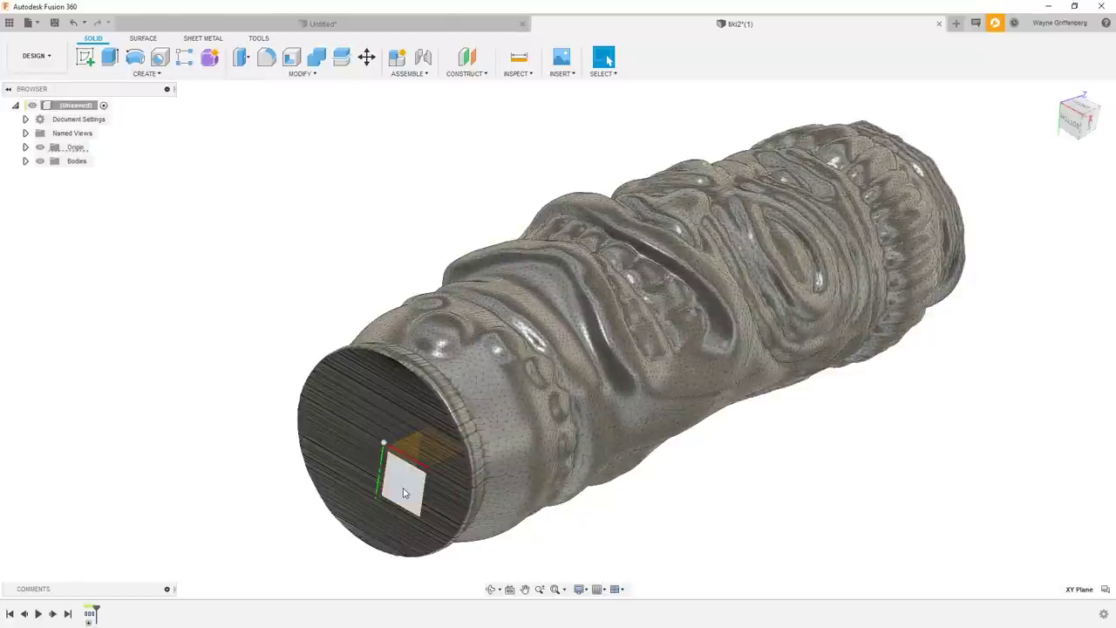
# - Sketch a 2.125 in diameter circle at the origin on the mesh's end plane and finish the sketch
pyautogui.rightClick(403, 492)
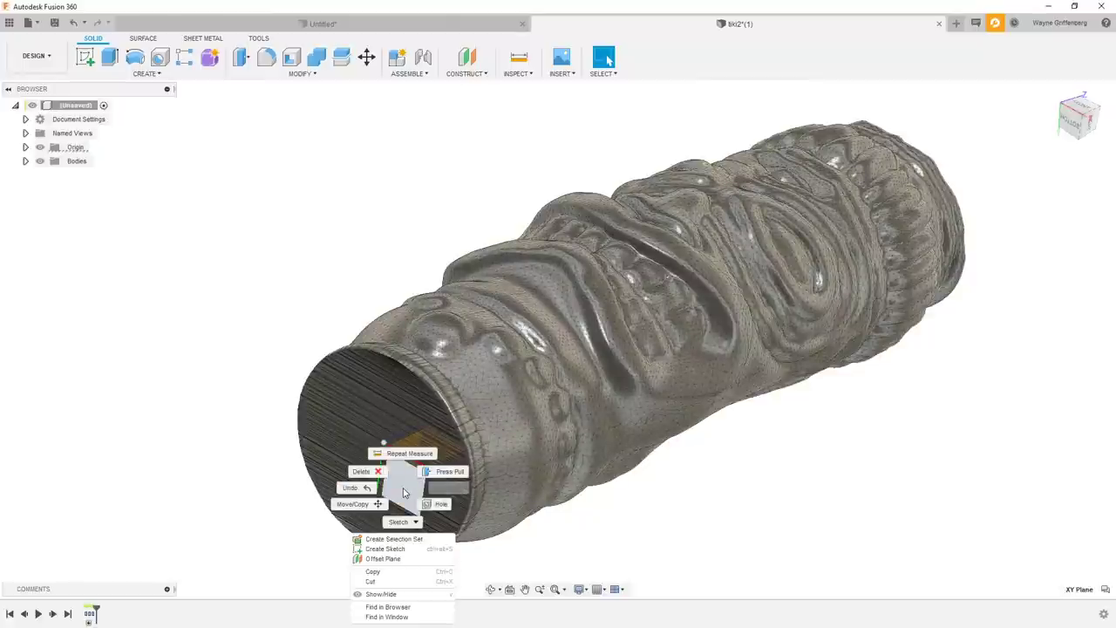
pyautogui.click(403, 550)
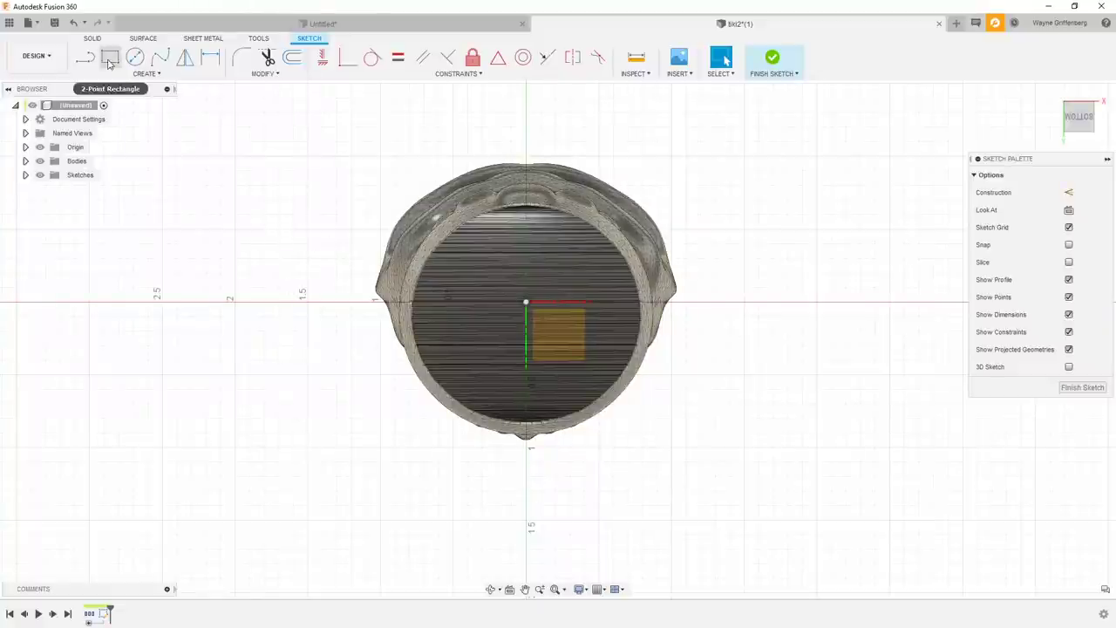
pyautogui.click(135, 56)
pyautogui.click(526, 303)
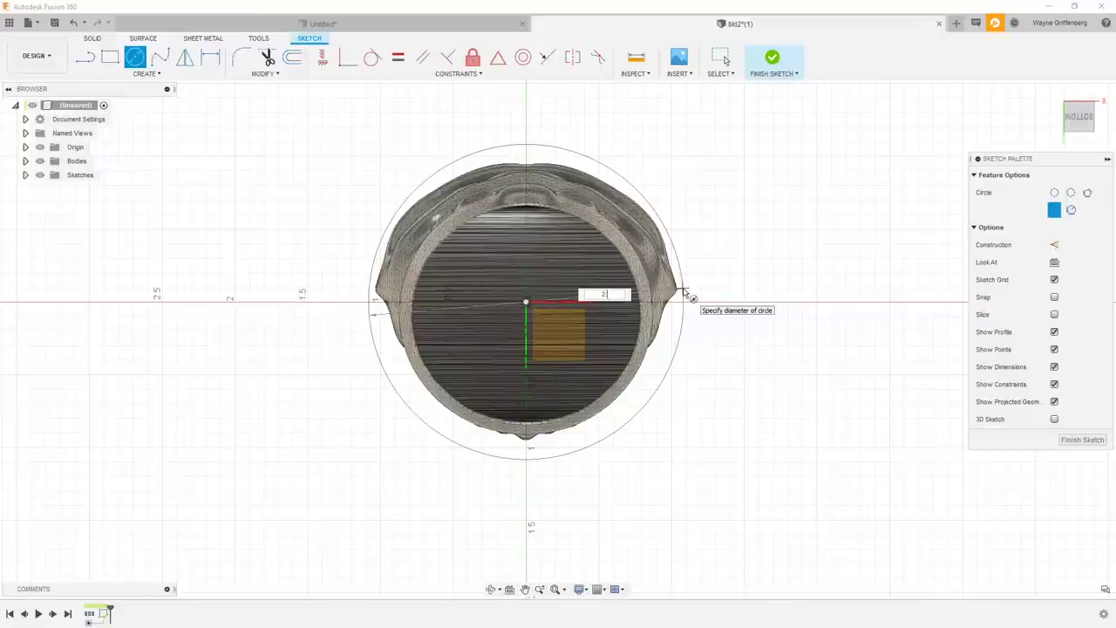
pyautogui.press('Tab')
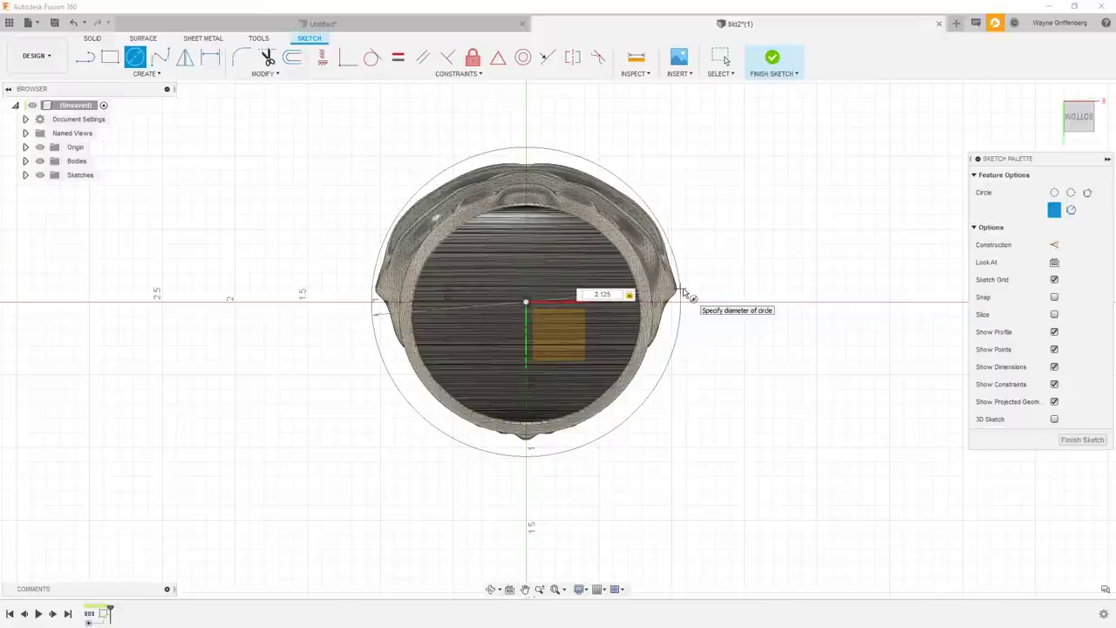
pyautogui.keyDown('shift'); pyautogui.moveTo(685, 294); pyautogui.dragTo(721, 300, button='middle'); pyautogui.keyUp('shift')
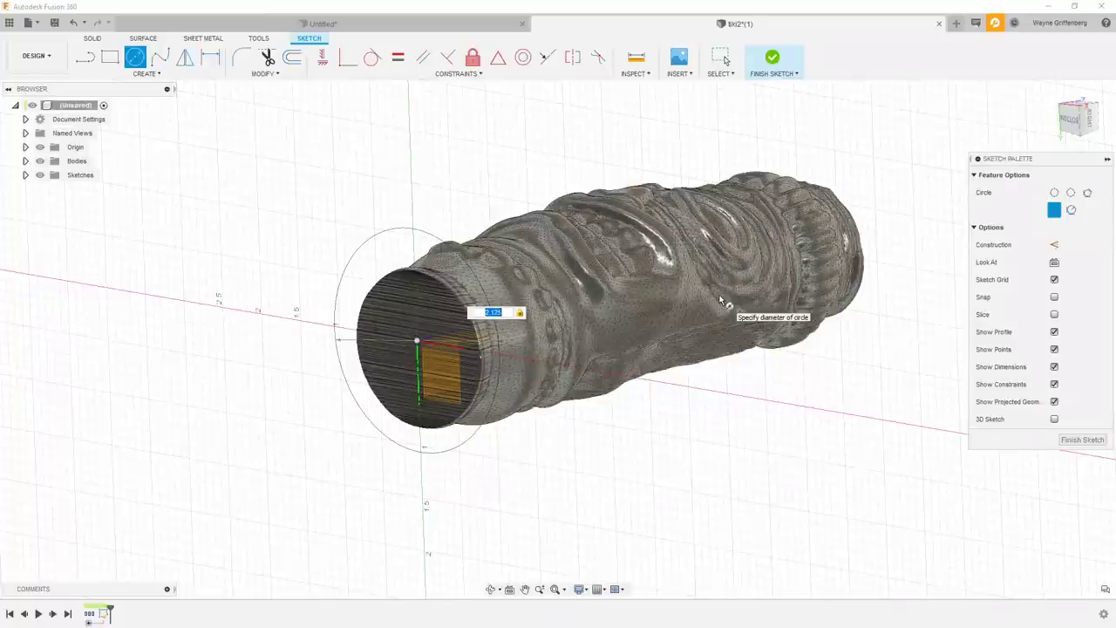
pyautogui.press('Return')
# - Extrude the circle into a 5.3 in cylinder as a new body
pyautogui.press('e')
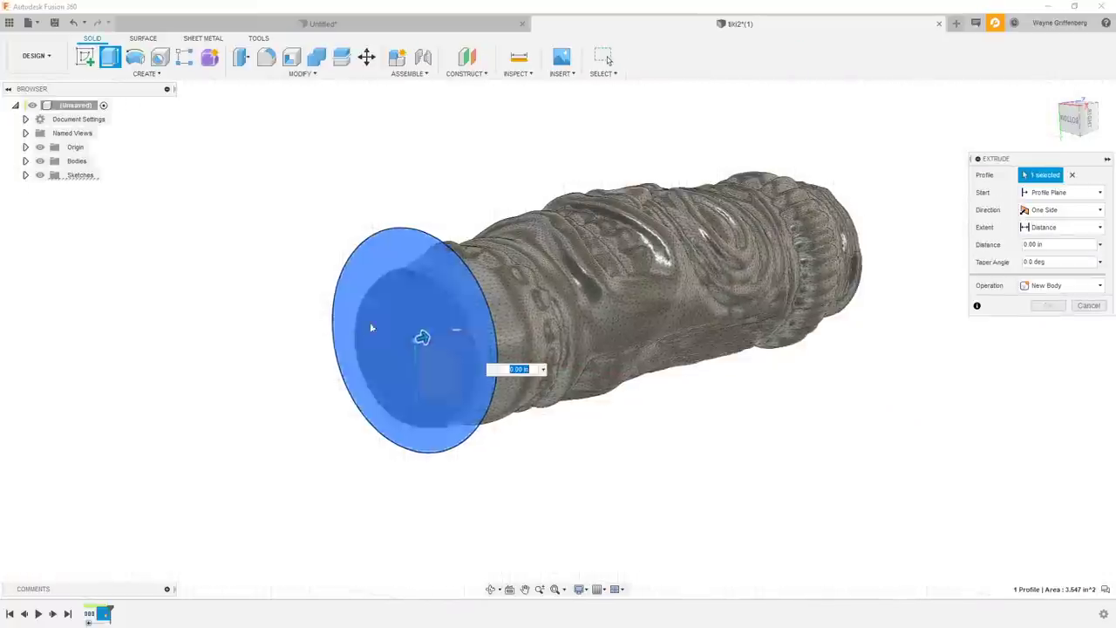
pyautogui.keyDown('shift'); pyautogui.moveTo(371, 327); pyautogui.dragTo(323, 359, button='middle'); pyautogui.keyUp('shift')
pyautogui.moveTo(323, 359); pyautogui.dragTo(755, 283)
pyautogui.moveTo(760, 294)
pyautogui.keyDown('shift'); pyautogui.mouseDown(button='middle')
pyautogui.moveTo(849, 301)
pyautogui.moveTo(772, 294)
pyautogui.mouseUp(button='middle'); pyautogui.keyUp('shift')
pyautogui.moveTo(774, 285); pyautogui.dragTo(779, 292)
pyautogui.keyDown('shift'); pyautogui.moveTo(779, 291); pyautogui.dragTo(709, 308, button='middle'); pyautogui.keyUp('shift')
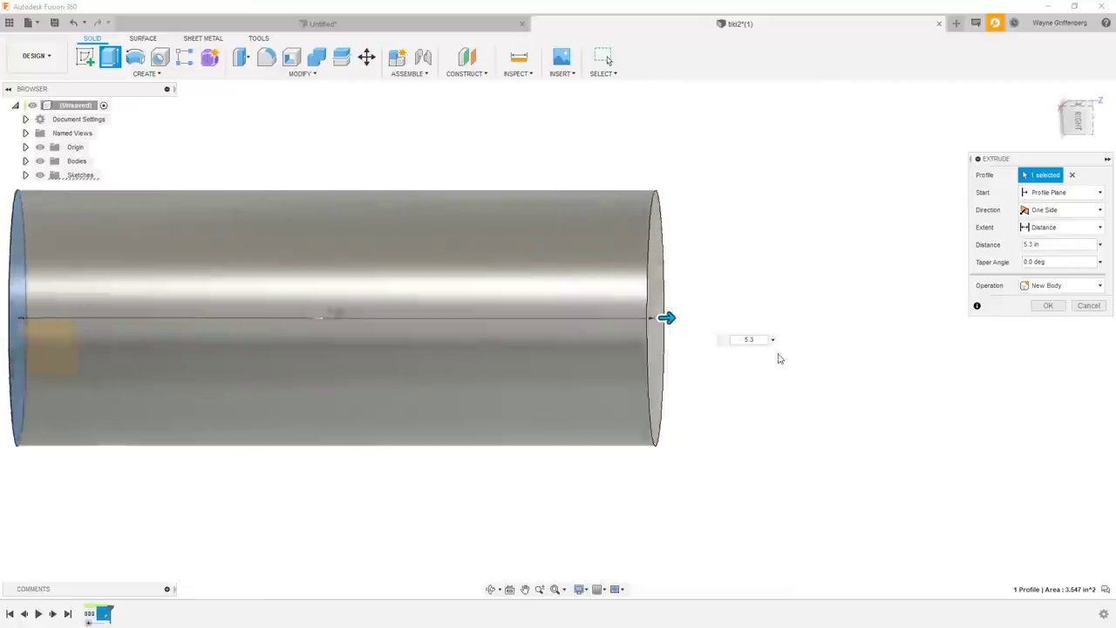
pyautogui.scroll(-2, 781, 353)
pyautogui.keyDown('shift'); pyautogui.moveTo(793, 337); pyautogui.dragTo(174, 131, button='middle'); pyautogui.keyUp('shift')
pyautogui.press('Return')
# - Extrude the cylinder's end face further out as a Join to enclose the mesh
pyautogui.click(110, 57)
pyautogui.click(379, 243)
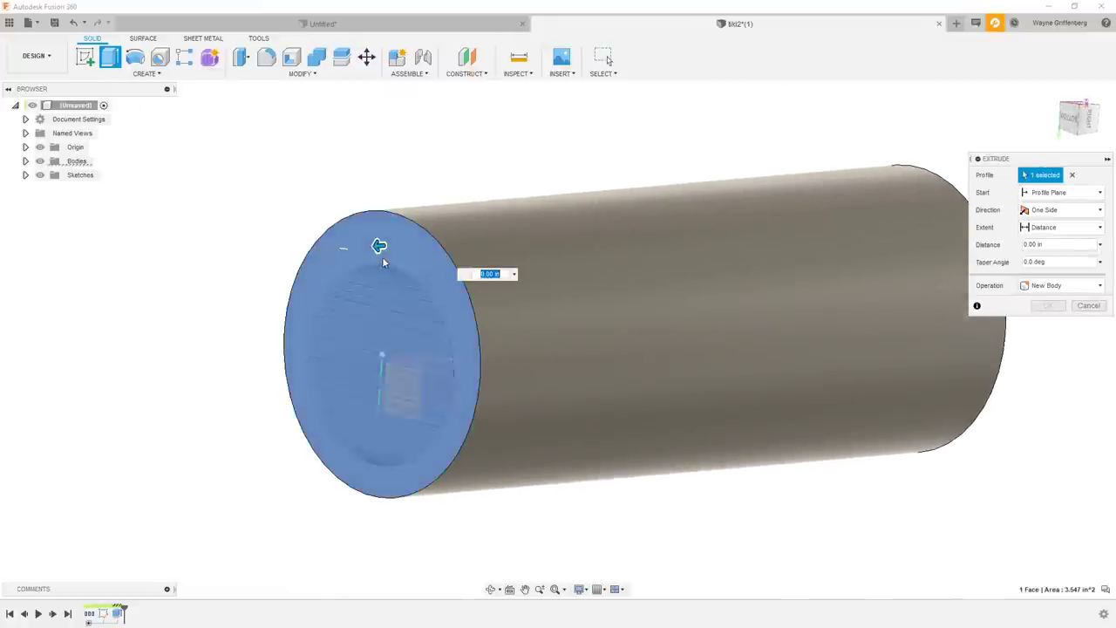
pyautogui.moveTo(379, 243); pyautogui.dragTo(277, 252)
pyautogui.press('Return')
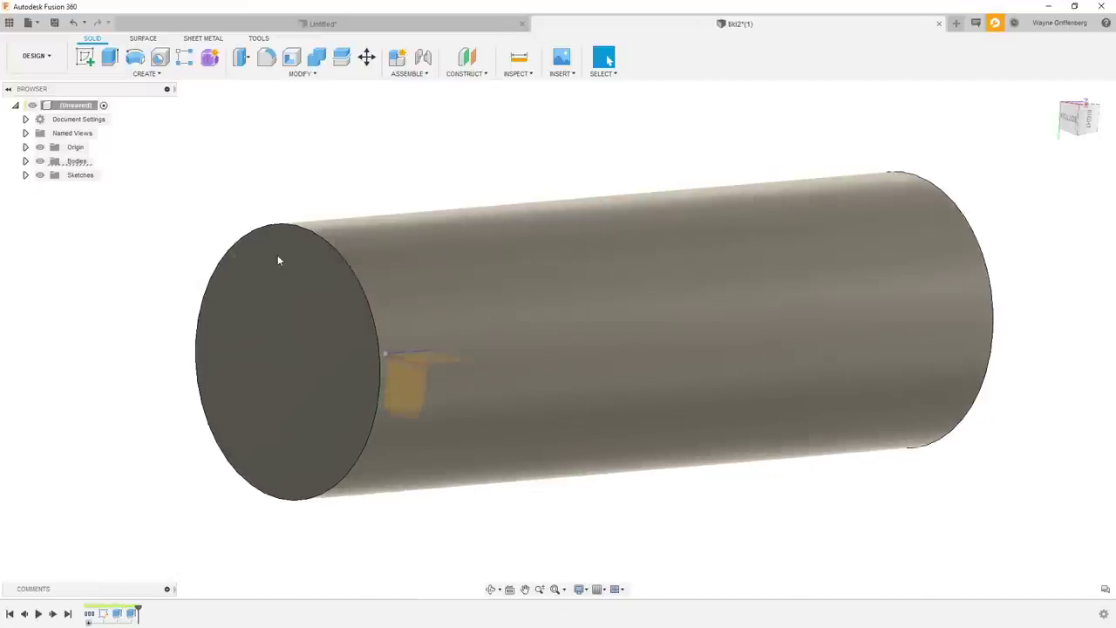
pyautogui.moveTo(277, 255)
pyautogui.keyDown('shift'); pyautogui.mouseDown(button='middle')
pyautogui.moveTo(454, 185)
pyautogui.moveTo(576, 252)
pyautogui.moveTo(541, 109)
pyautogui.mouseUp(button='middle'); pyautogui.keyUp('shift')
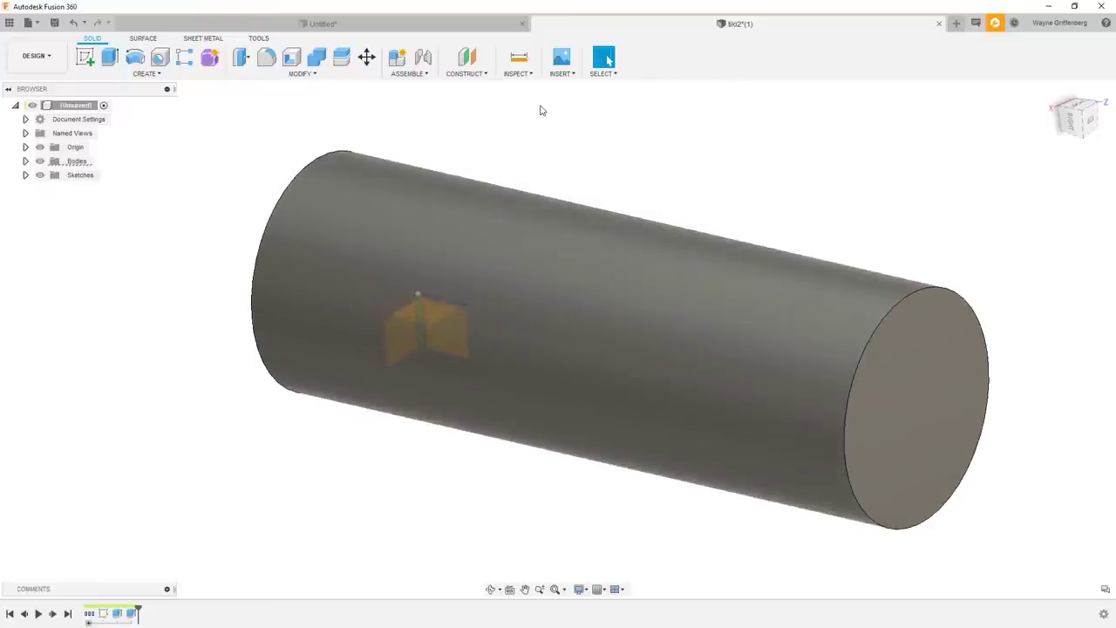
# - Rename the cylinder body Body1 to 'Stock' in the browser's Bodies list, next to MeshBody1
pyautogui.click(26, 161)
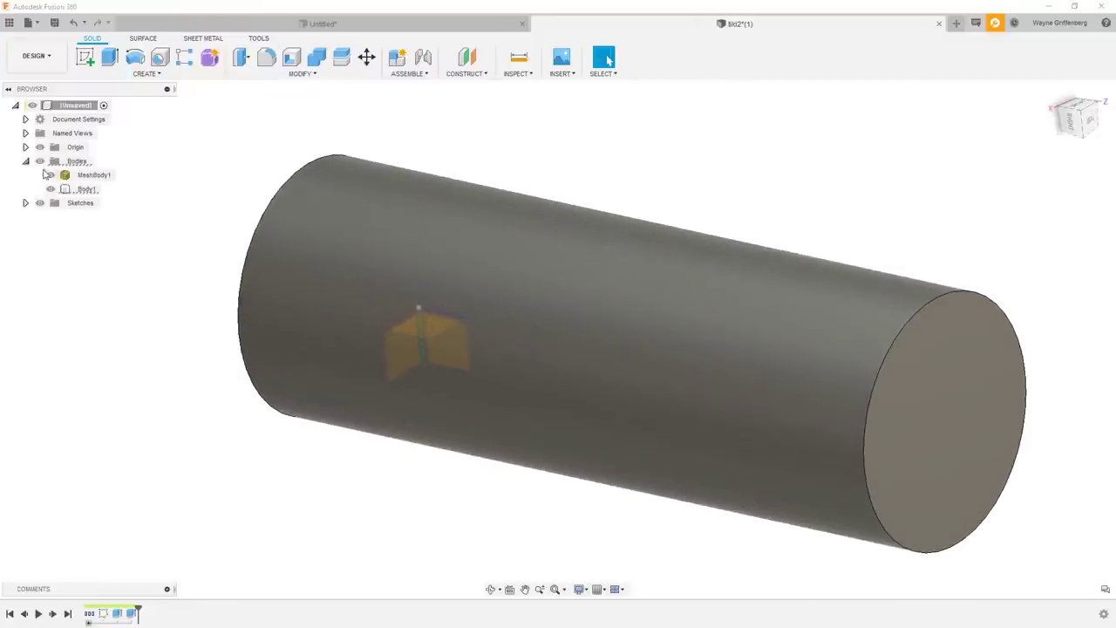
pyautogui.click(91, 178)
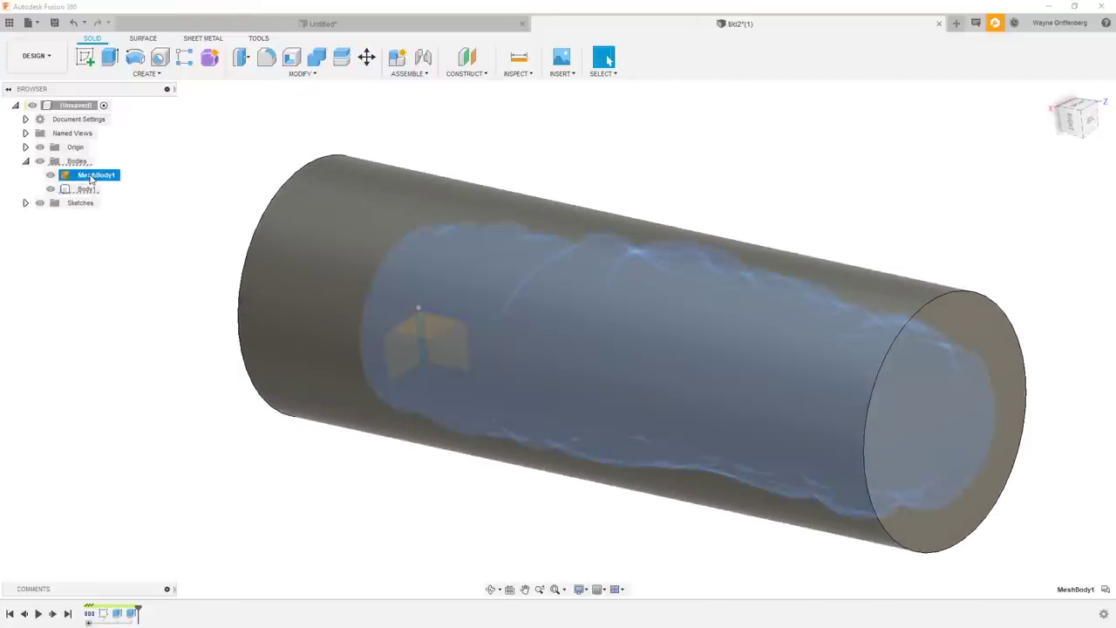
pyautogui.click(80, 190)
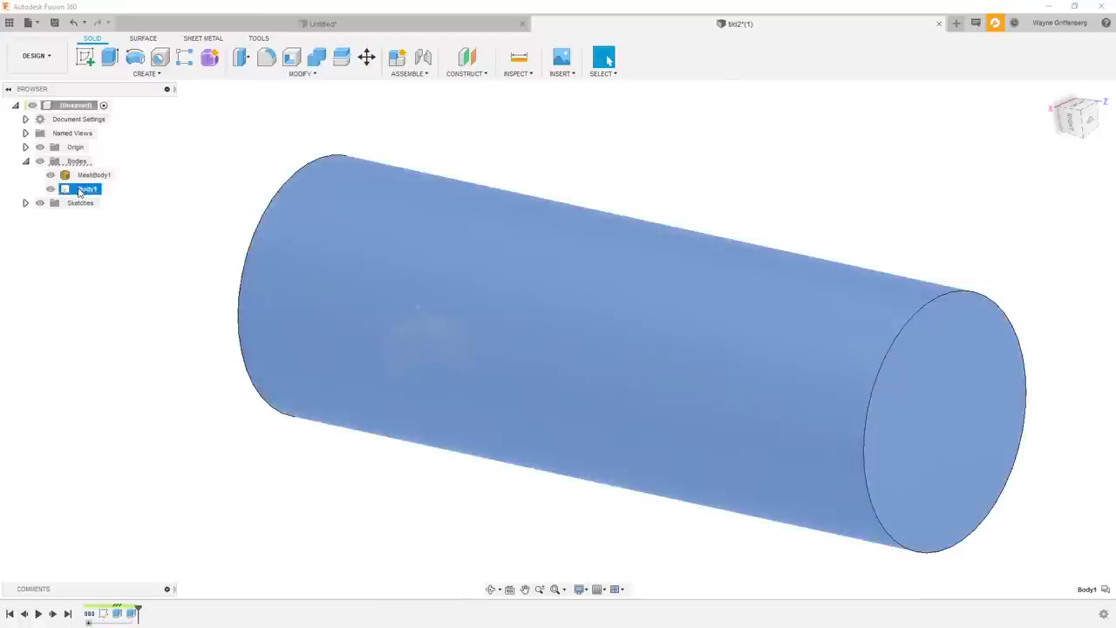
pyautogui.doubleClick(88, 190)
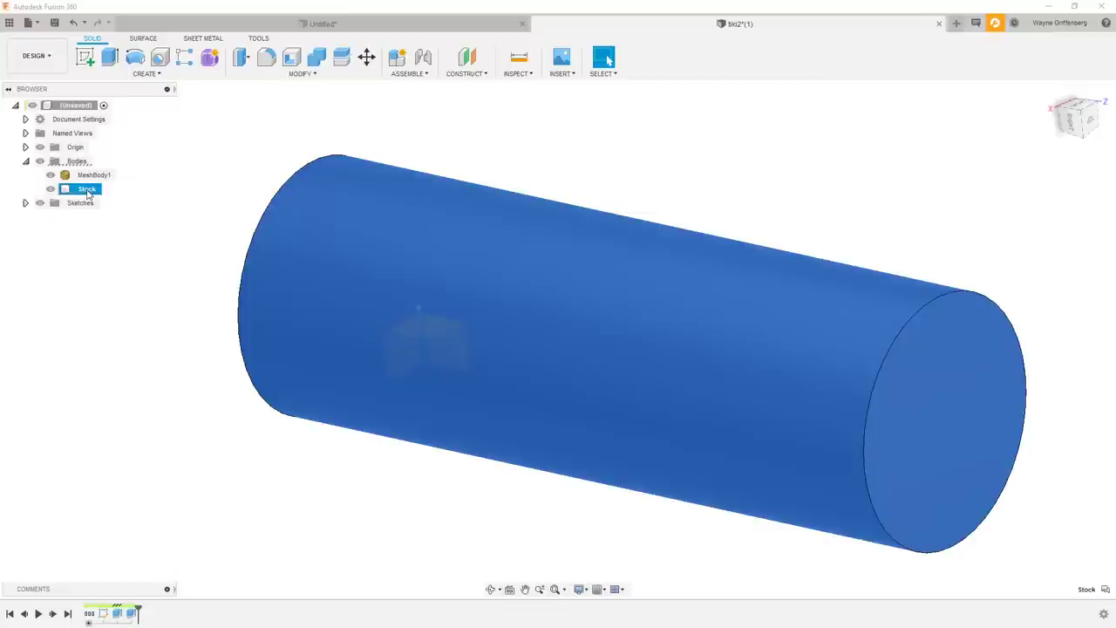
pyautogui.click(543, 114)
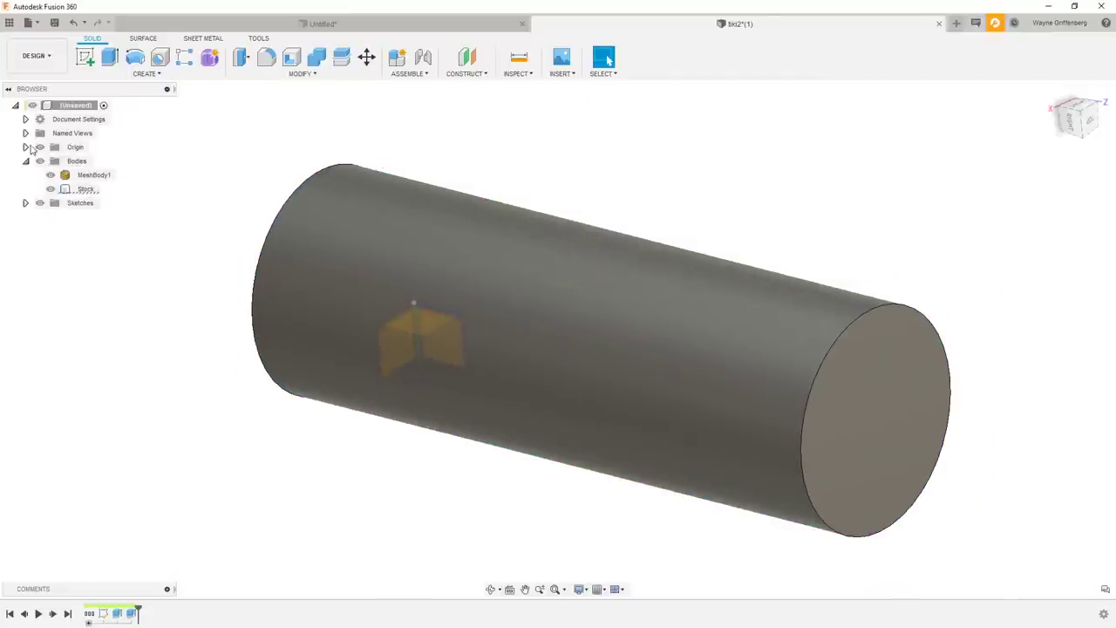
pyautogui.click(26, 161)
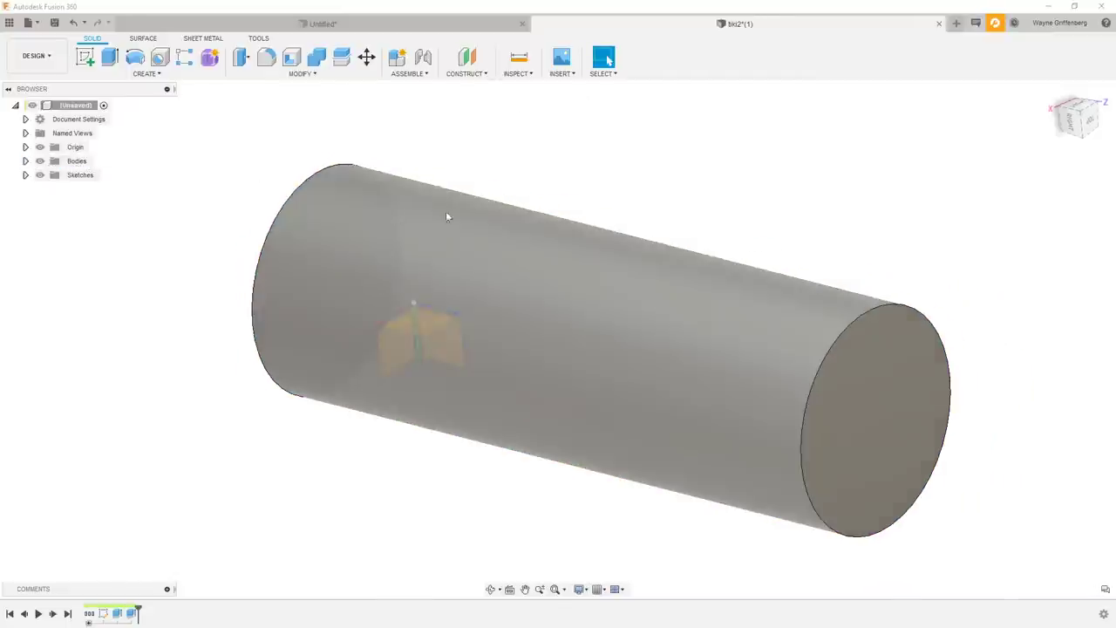
pyautogui.keyDown('shift'); pyautogui.moveTo(449, 214); pyautogui.dragTo(620, 199, button='middle'); pyautogui.keyUp('shift')
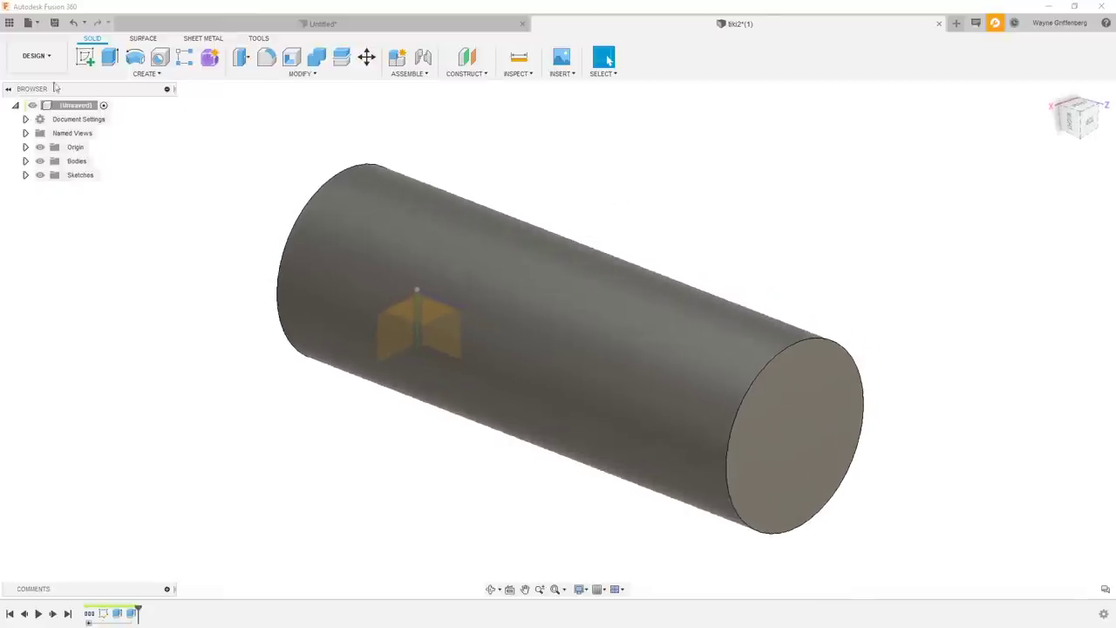
pyautogui.click(35, 55)
# - Switch to the Manufacture workspace and begin a new milling setup
pyautogui.click(39, 186)
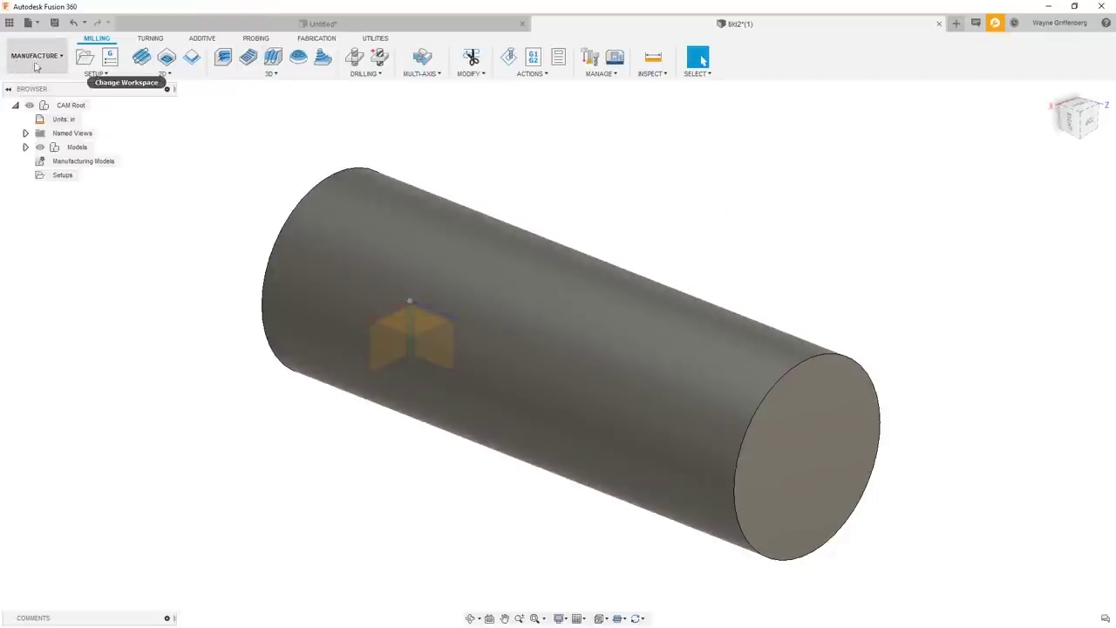
pyautogui.click(84, 58)
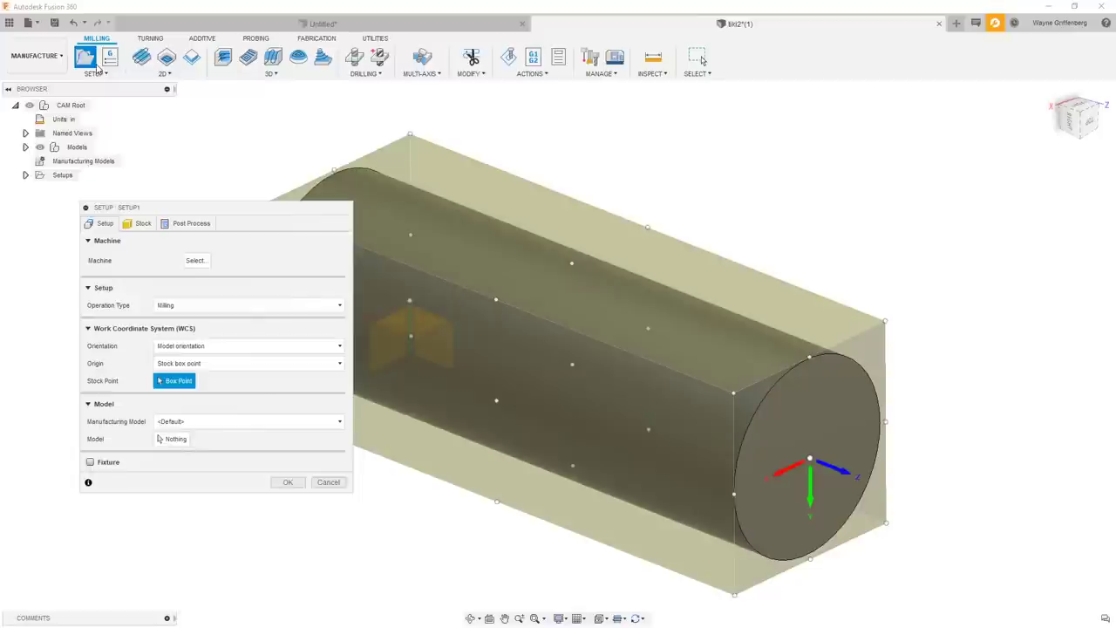
pyautogui.moveTo(231, 207); pyautogui.dragTo(258, 234)
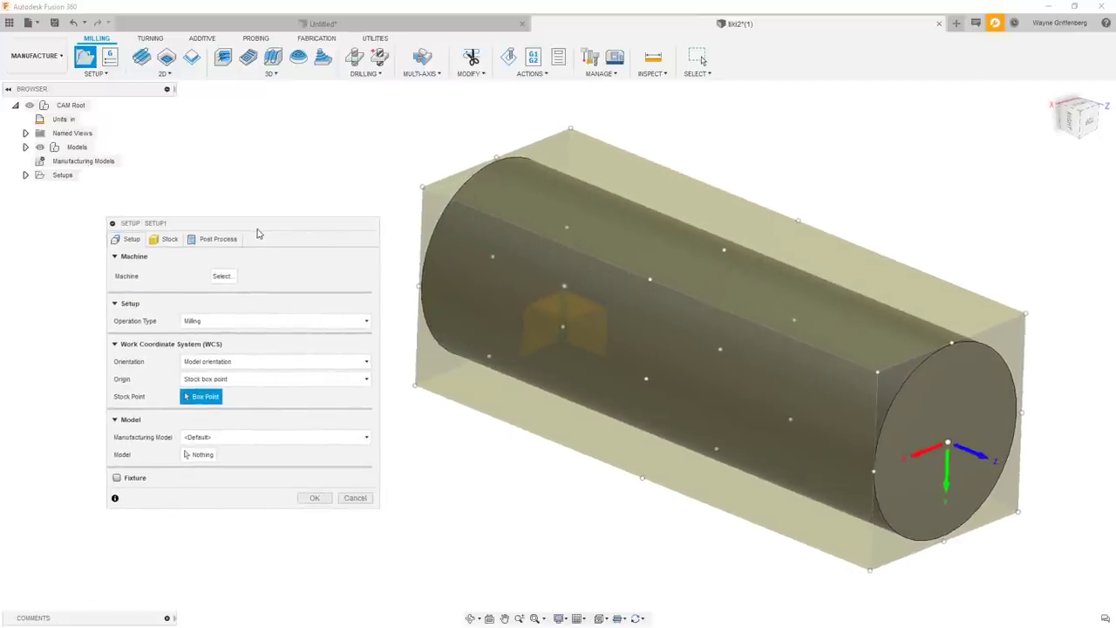
pyautogui.keyDown('shift'); pyautogui.moveTo(257, 234); pyautogui.dragTo(877, 403, button='middle'); pyautogui.keyUp('shift')
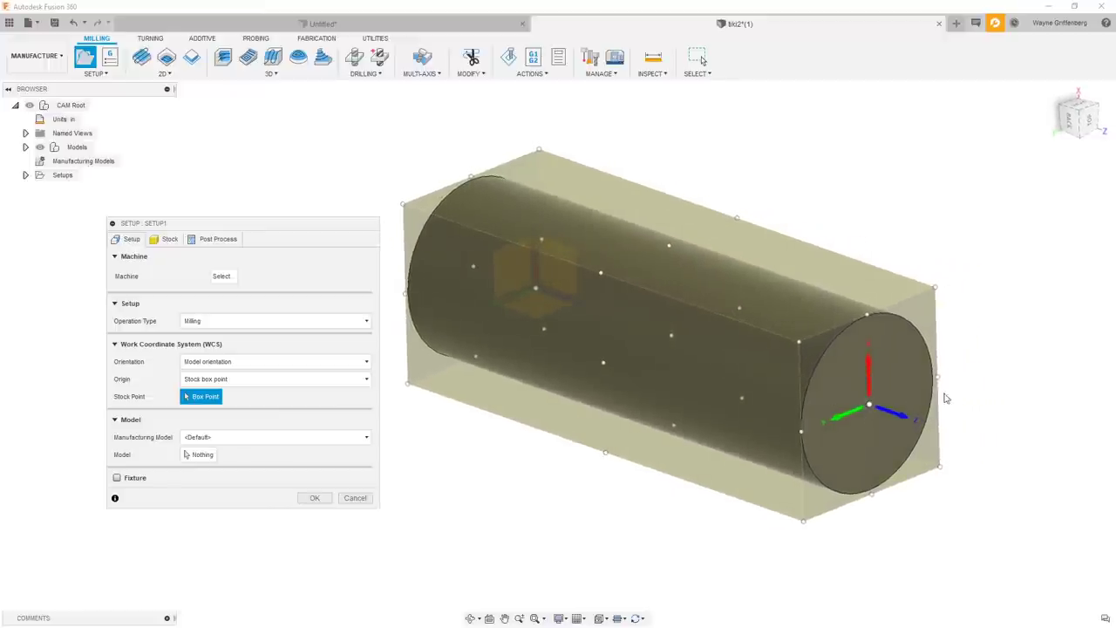
# - Set the setup's stock mode to 'From solid' using the 2.125 × 6.3 in cylinder
pyautogui.click(166, 241)
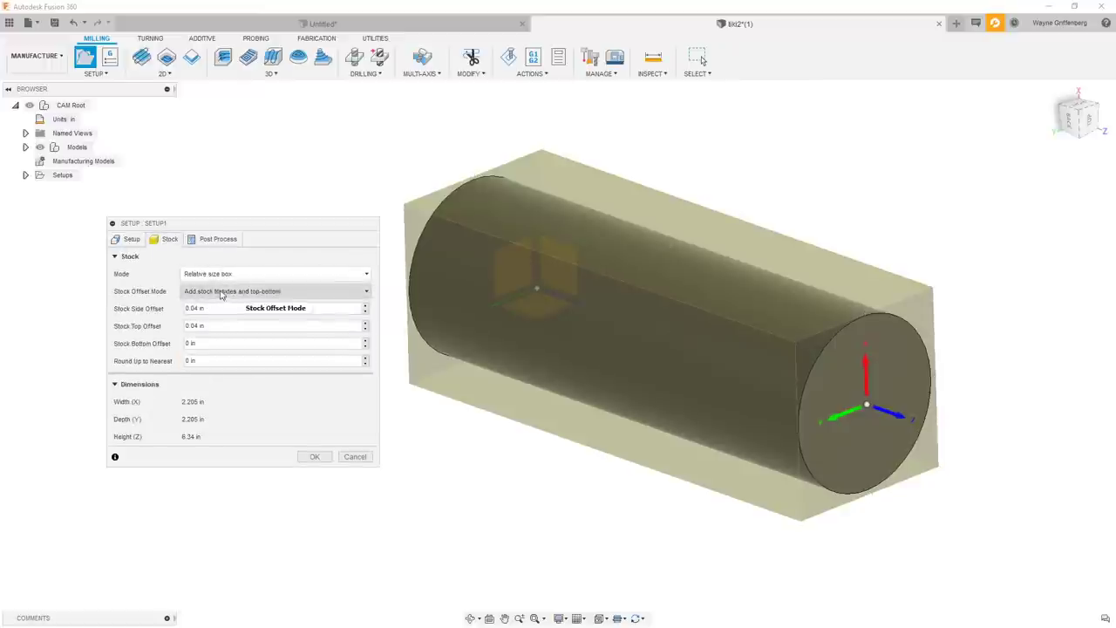
pyautogui.click(224, 277)
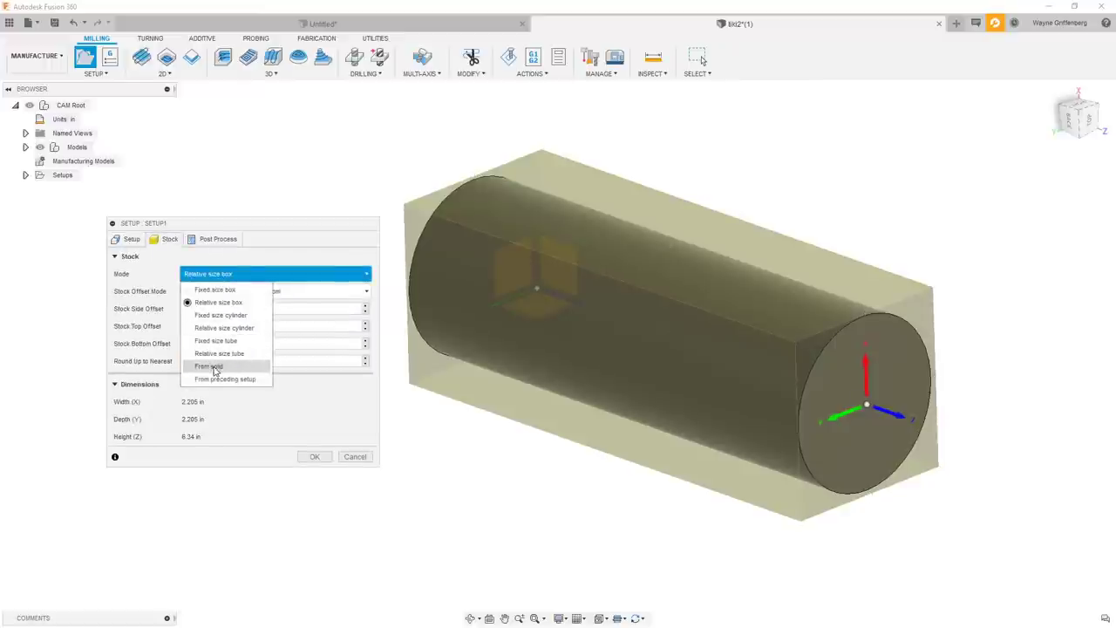
pyautogui.click(211, 366)
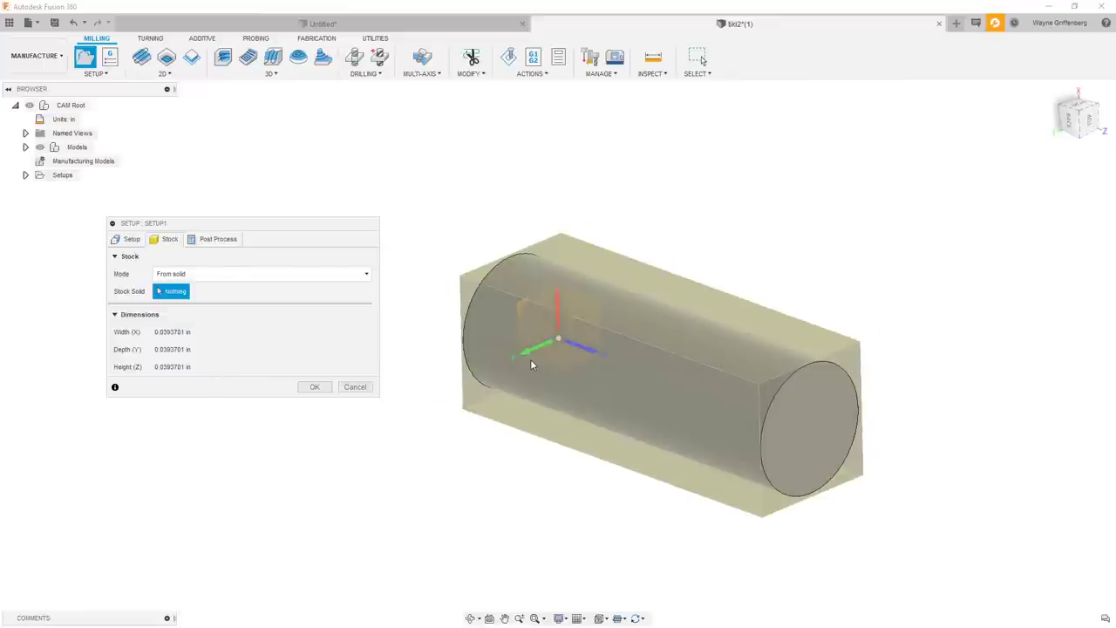
pyautogui.click(683, 396)
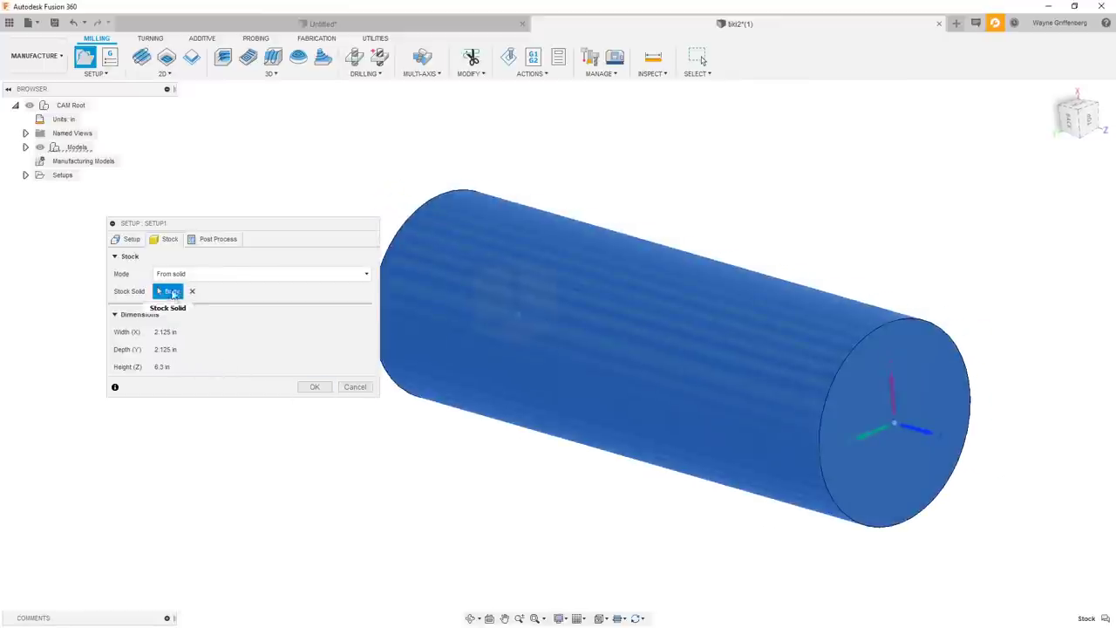
pyautogui.click(129, 240)
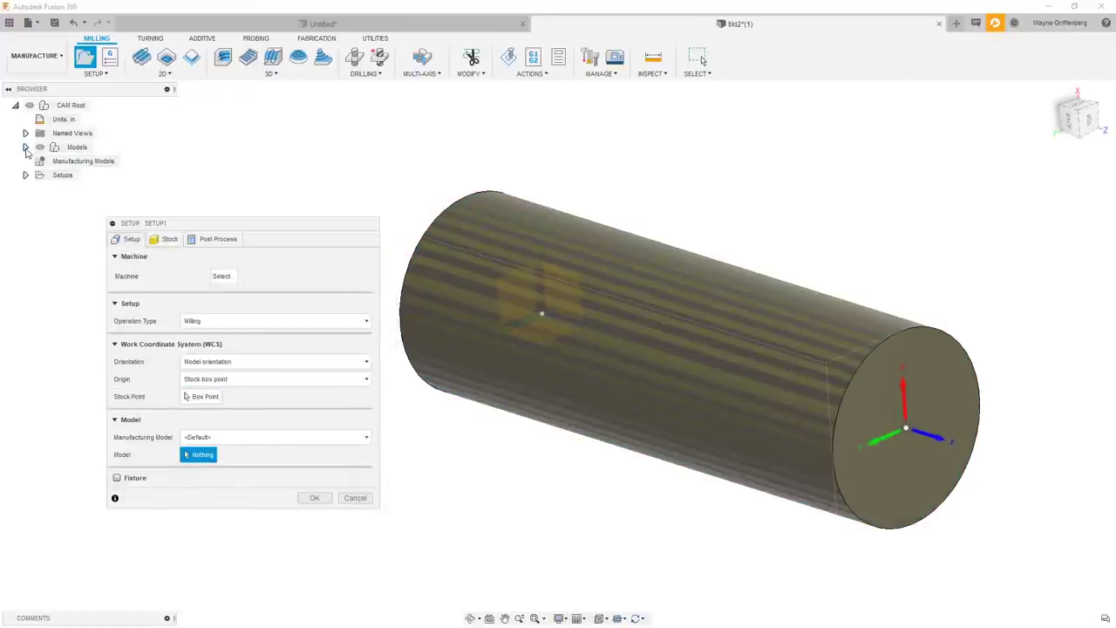
# - Pick MeshBody1 under Models > Bodies as the setup model and create Setup1
pyautogui.click(25, 146)
pyautogui.click(36, 161)
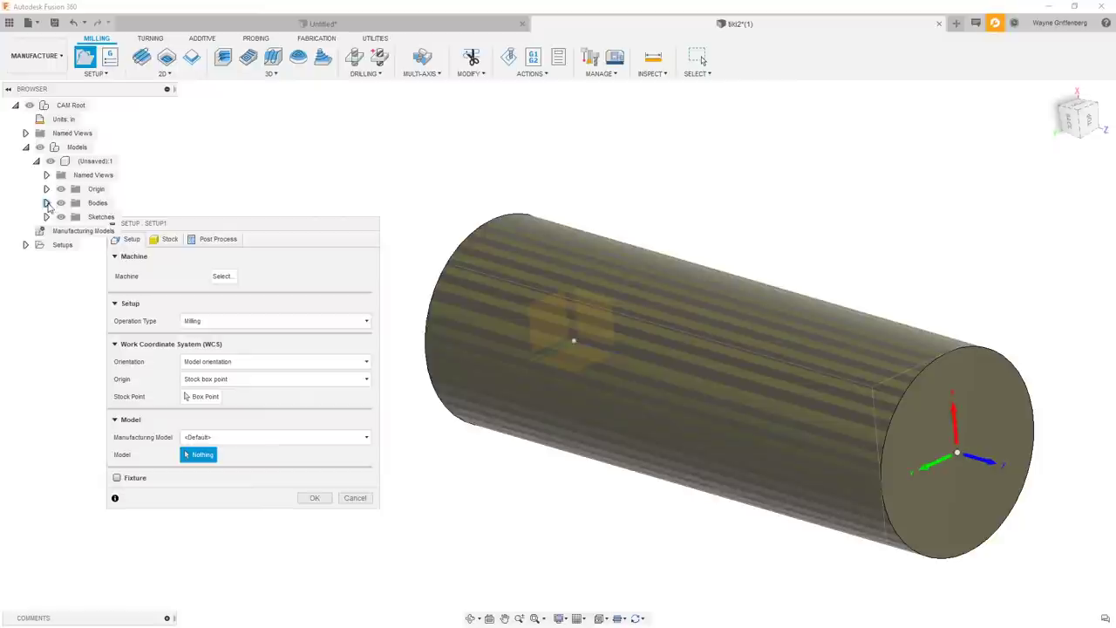
pyautogui.click(47, 202)
pyautogui.click(105, 218)
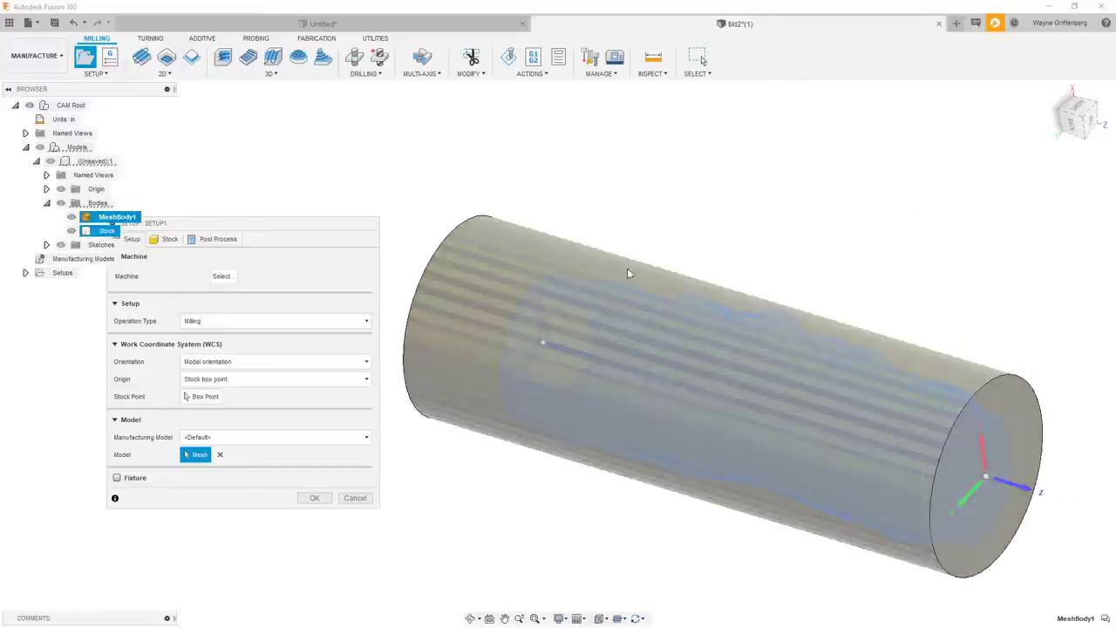
pyautogui.click(314, 497)
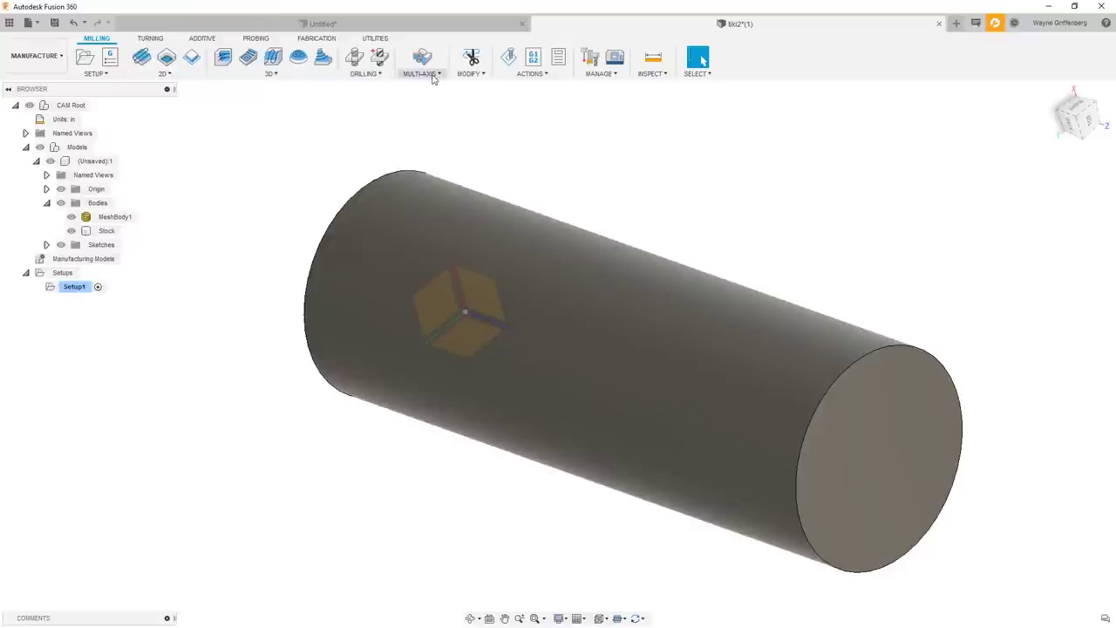
# - Start a Rotary operation using tool #2, the Ø1/4" ball end mill from the Untitled library
pyautogui.click(434, 77)
pyautogui.click(427, 131)
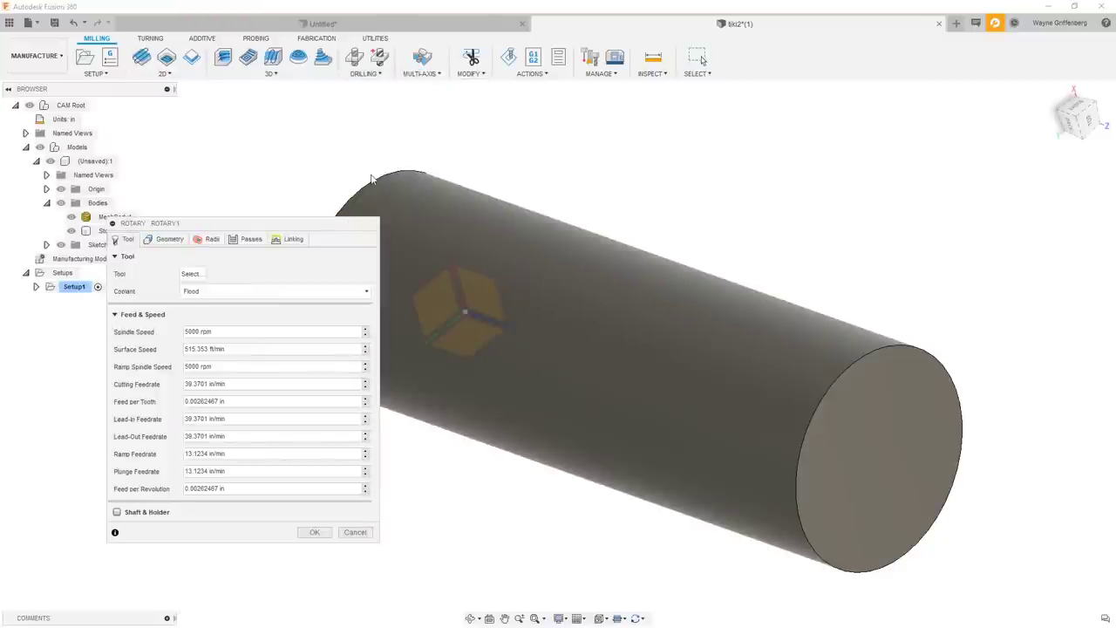
pyautogui.moveTo(311, 228)
pyautogui.mouseDown()
pyautogui.moveTo(302, 220)
pyautogui.moveTo(319, 223)
pyautogui.mouseUp()
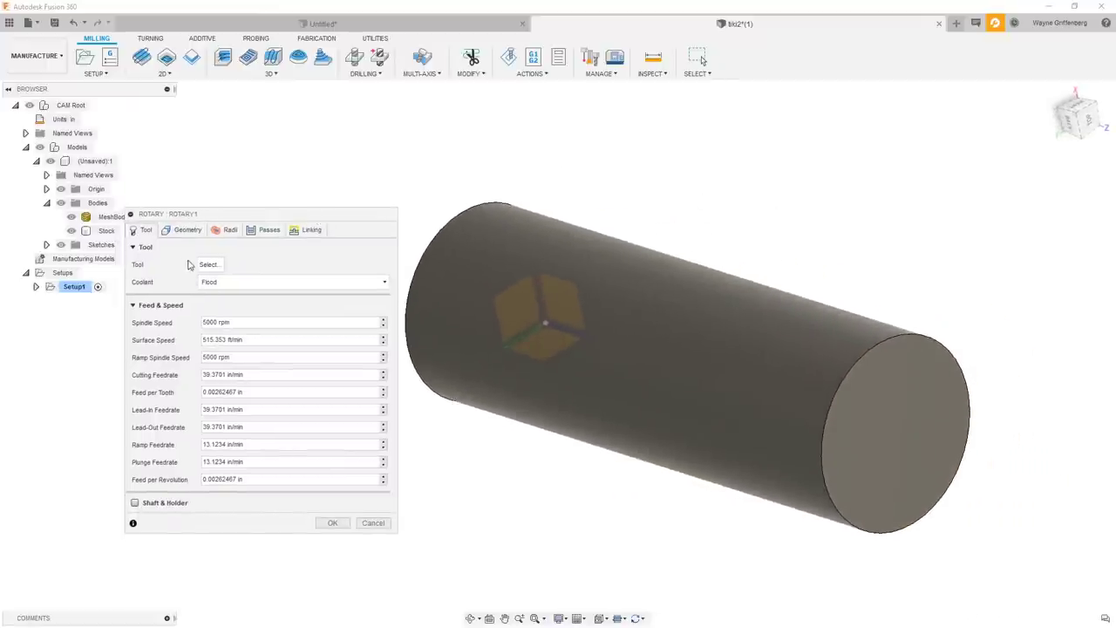
pyautogui.click(210, 265)
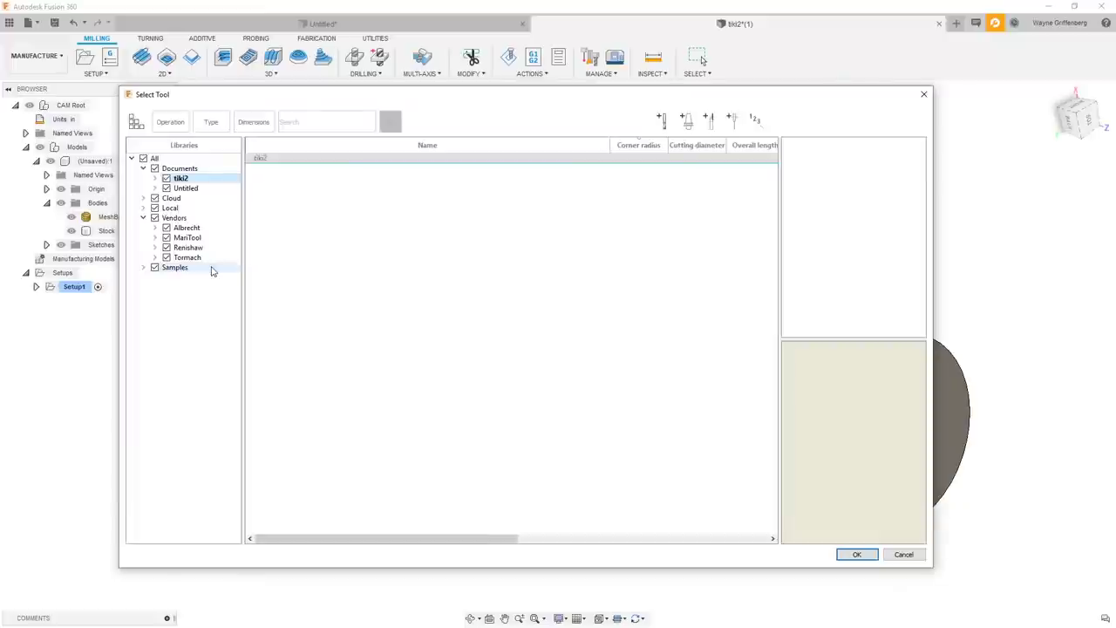
pyautogui.click(191, 189)
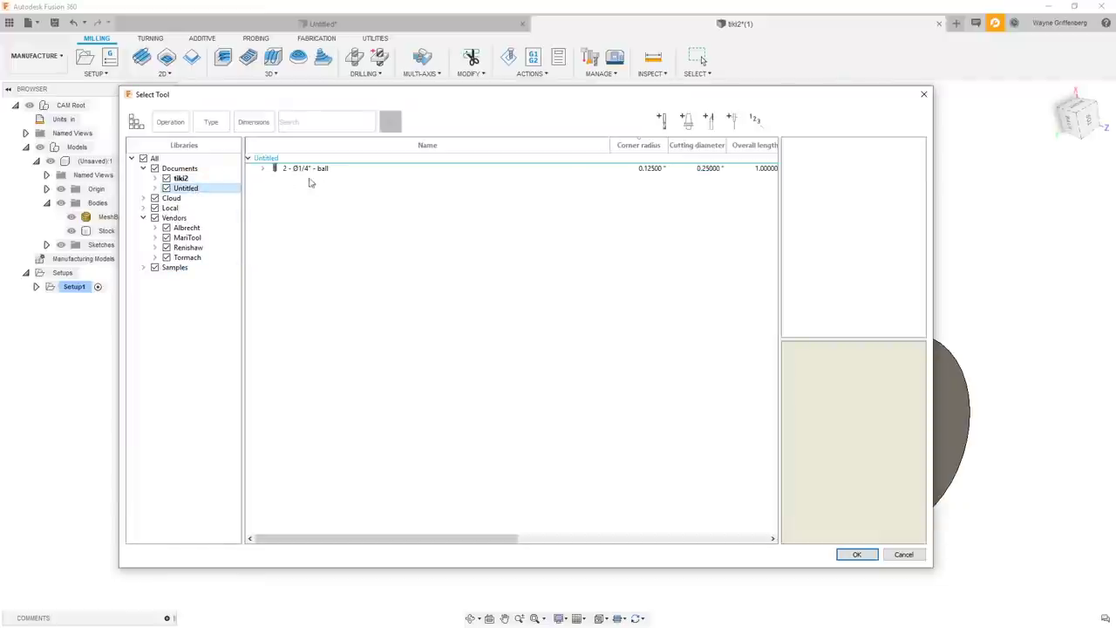
pyautogui.click(318, 168)
pyautogui.click(856, 556)
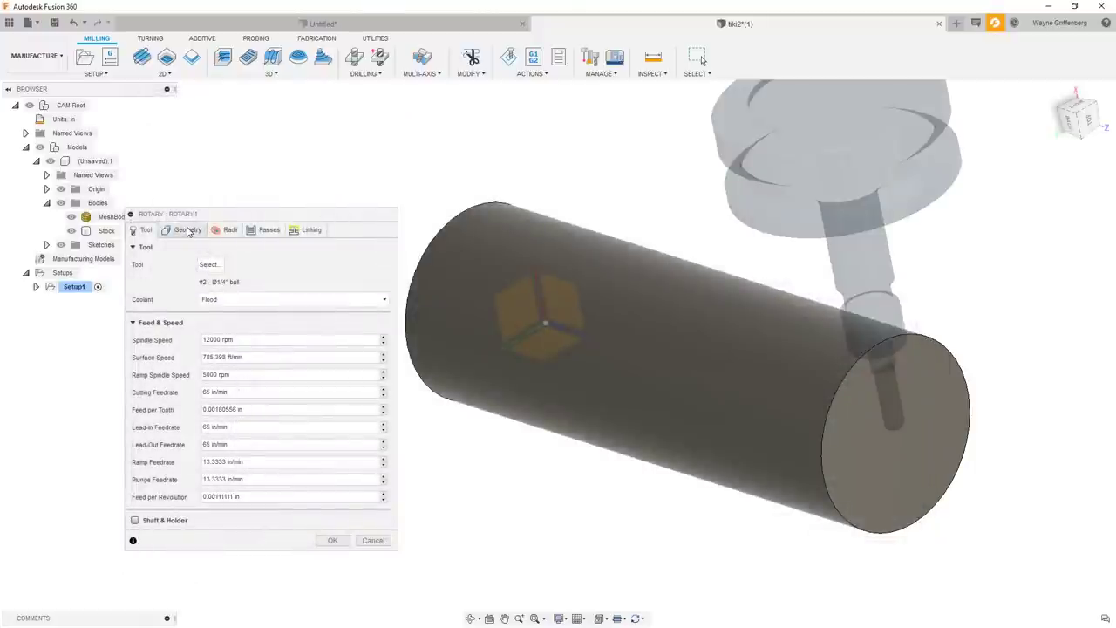
# - Set the Rotary Axis to 'Rotary axis' defined by the stock's end face
pyautogui.click(188, 230)
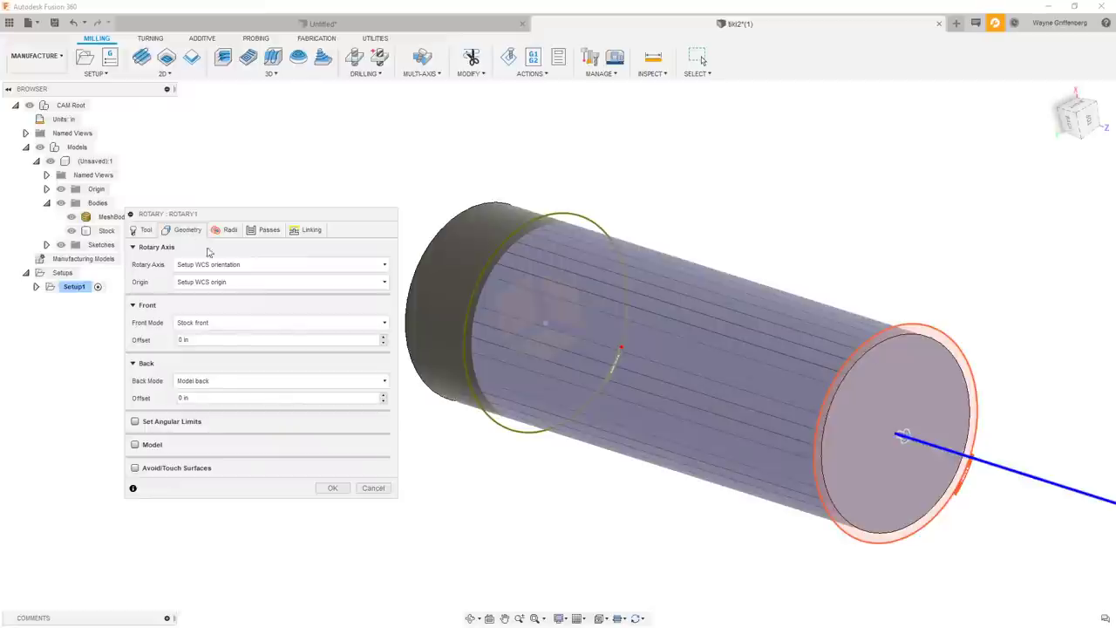
pyautogui.click(244, 265)
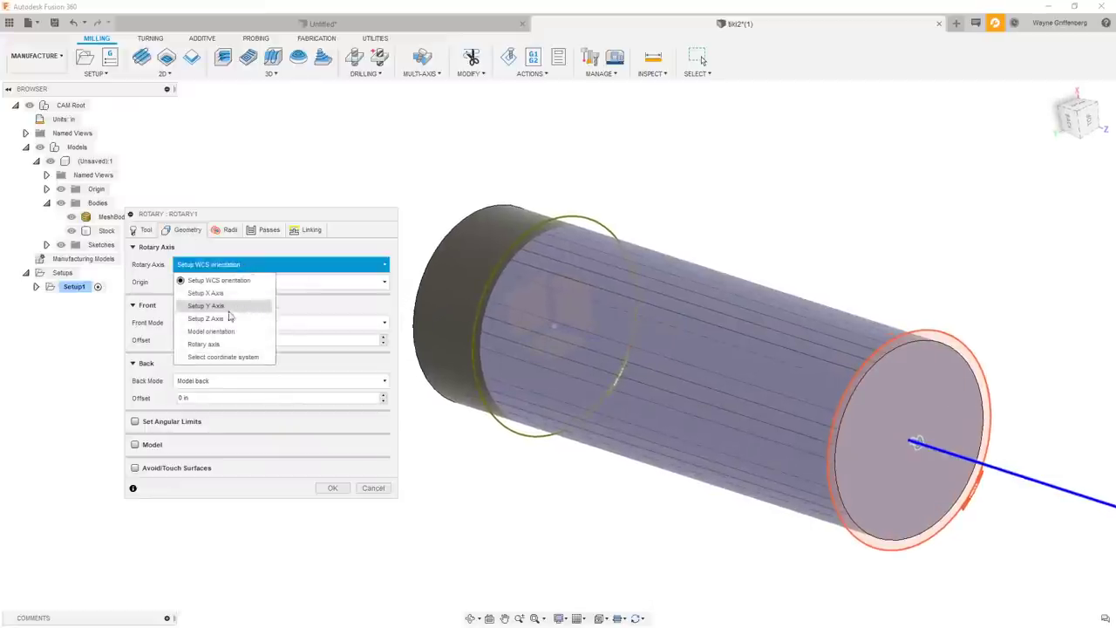
pyautogui.click(205, 345)
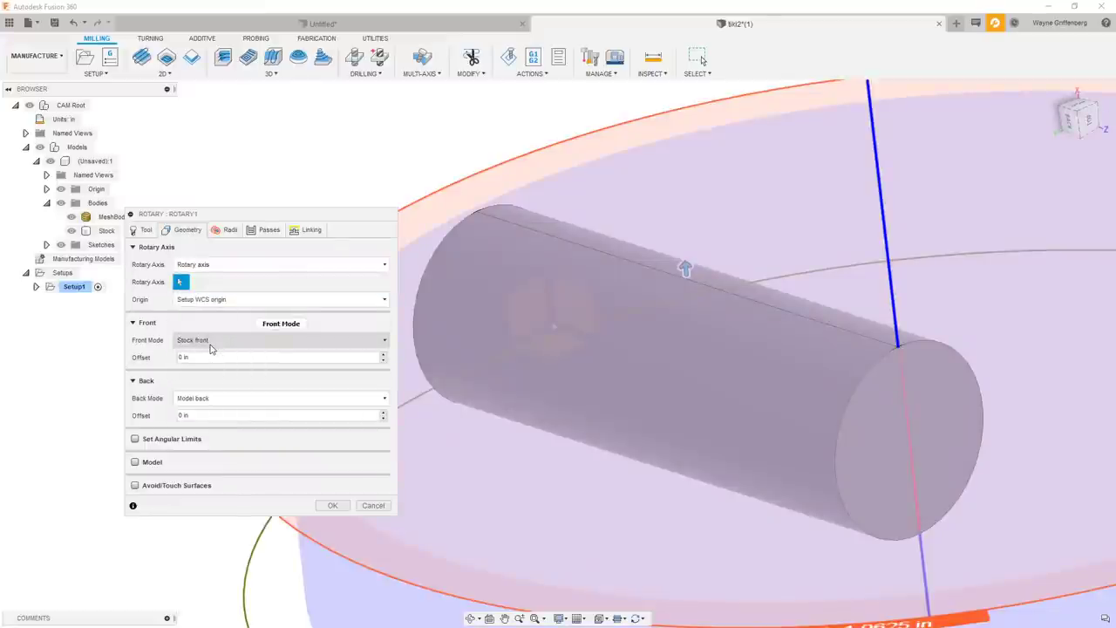
pyautogui.click(855, 379)
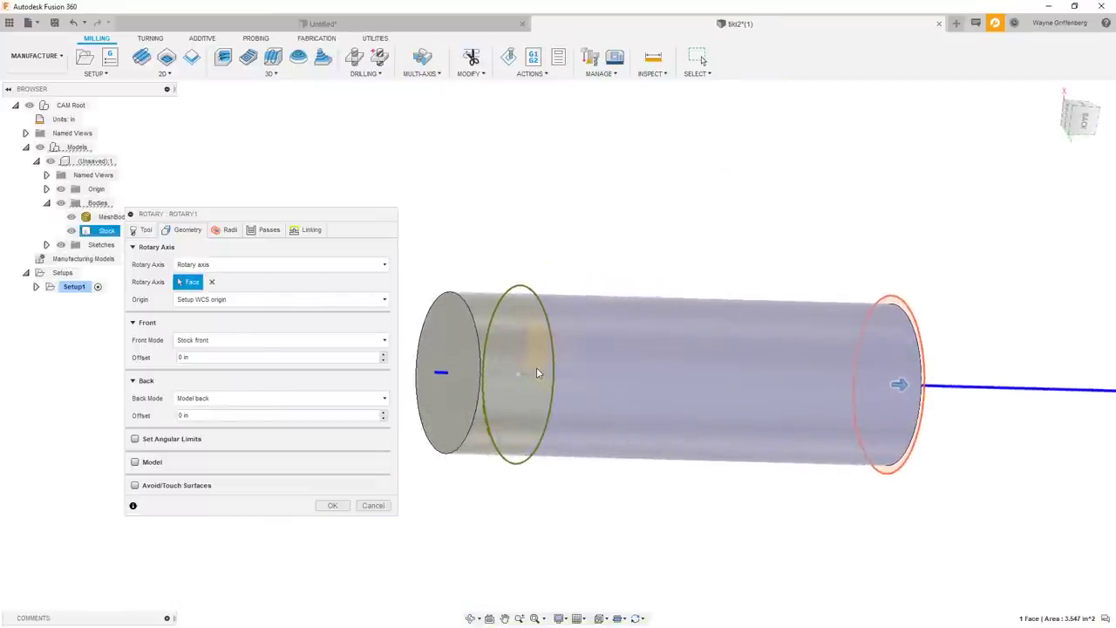
pyautogui.scroll(3, 536, 375)
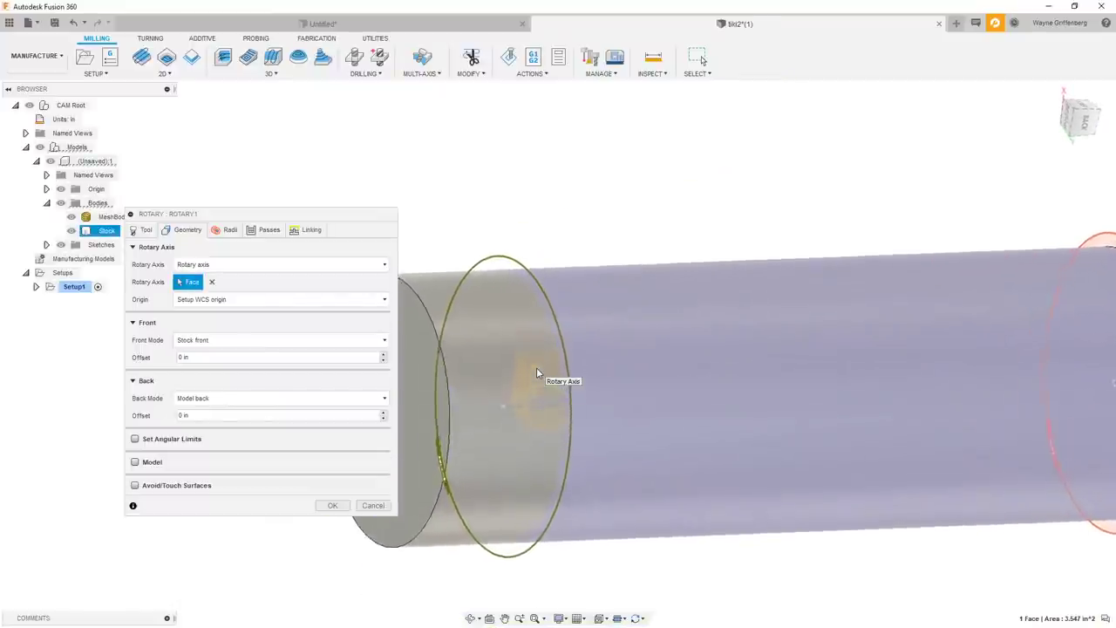
pyautogui.scroll(-1, 550, 358)
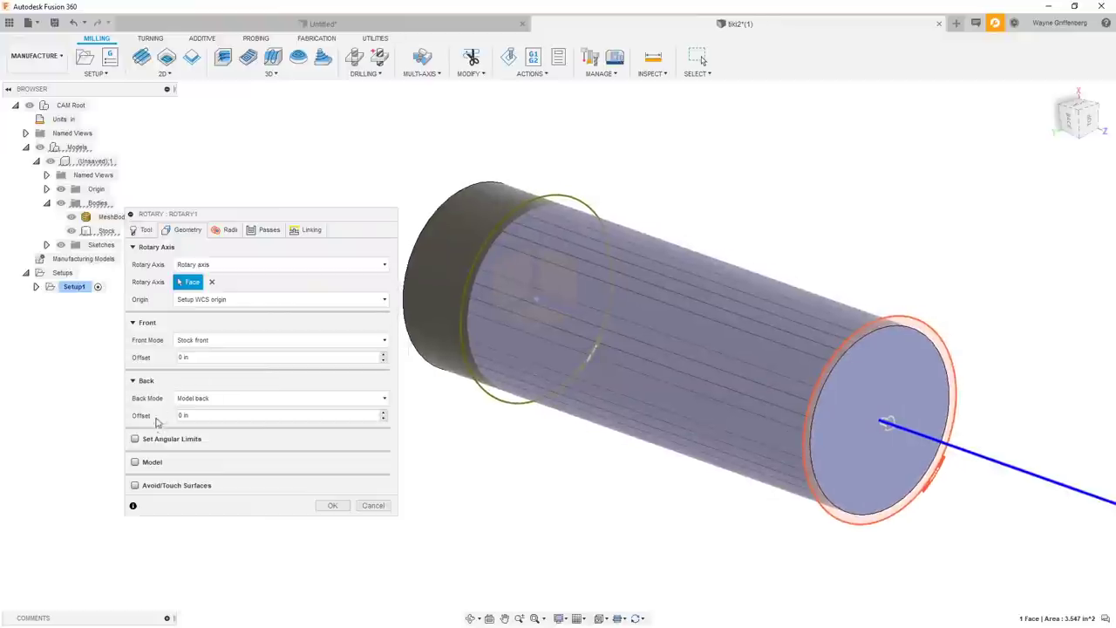
# - Enable Model, uncheck Include Setup Model, and select MeshBody1 as the machined surface
pyautogui.click(134, 463)
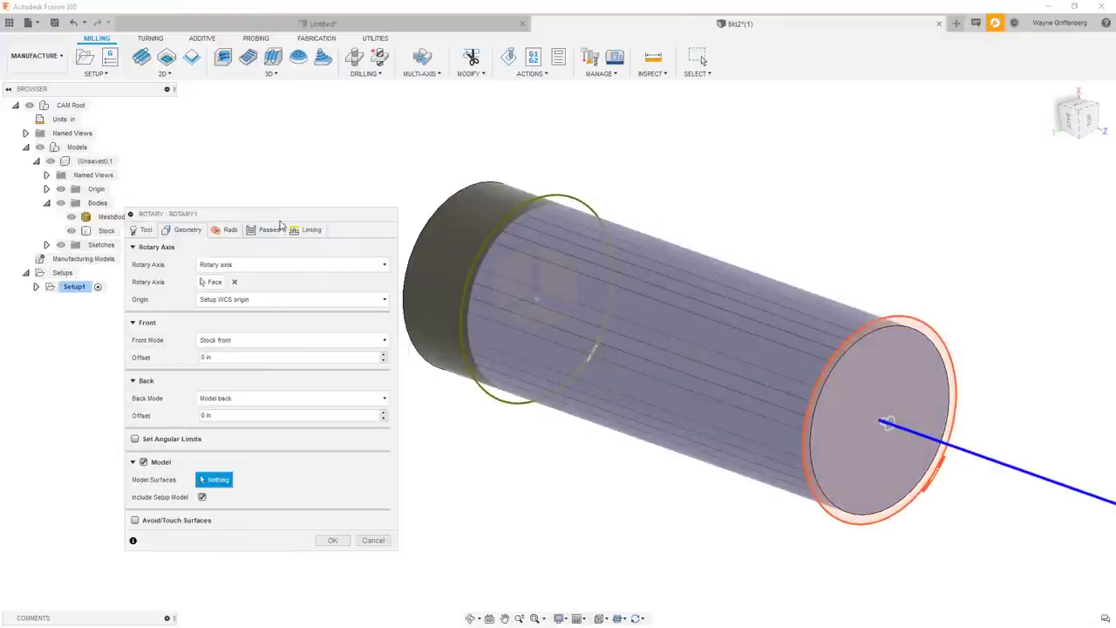
pyautogui.moveTo(280, 224); pyautogui.dragTo(909, 232)
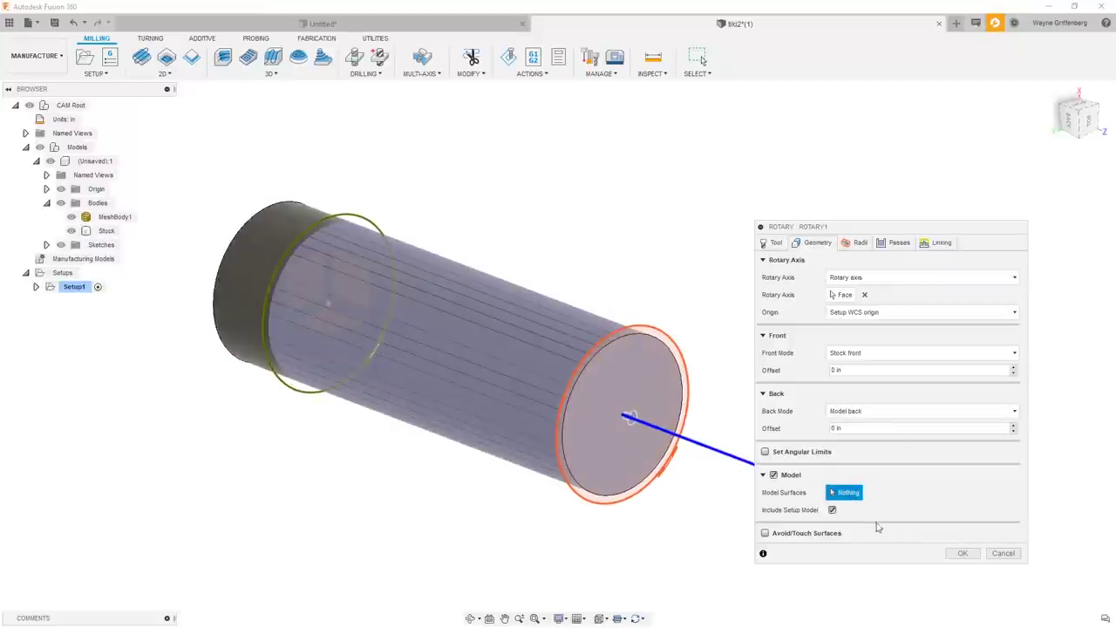
pyautogui.click(833, 509)
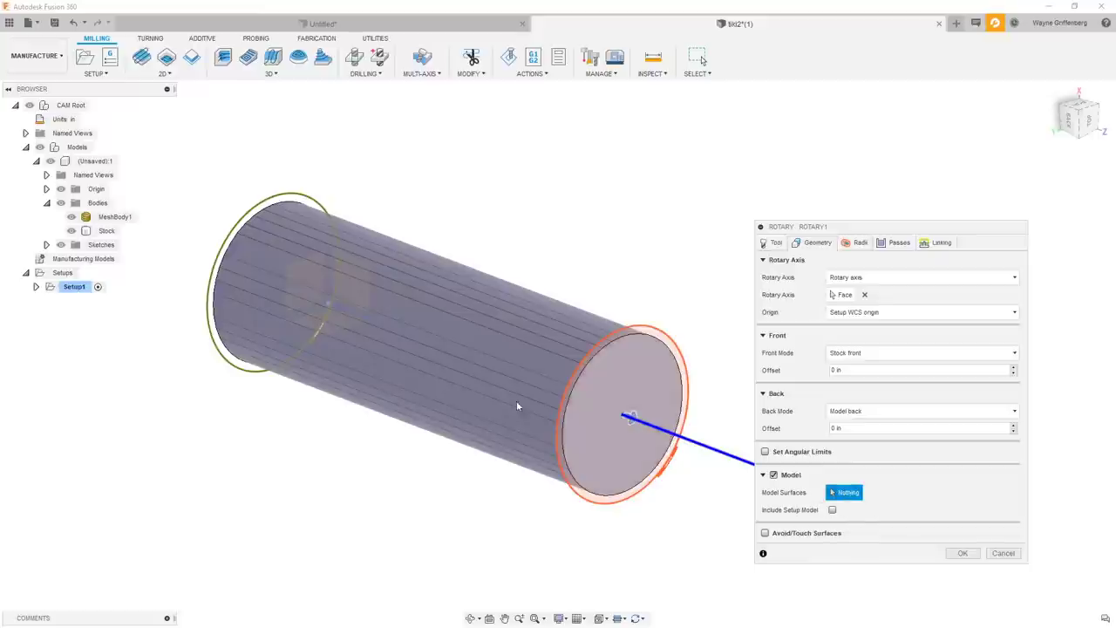
pyautogui.click(128, 222)
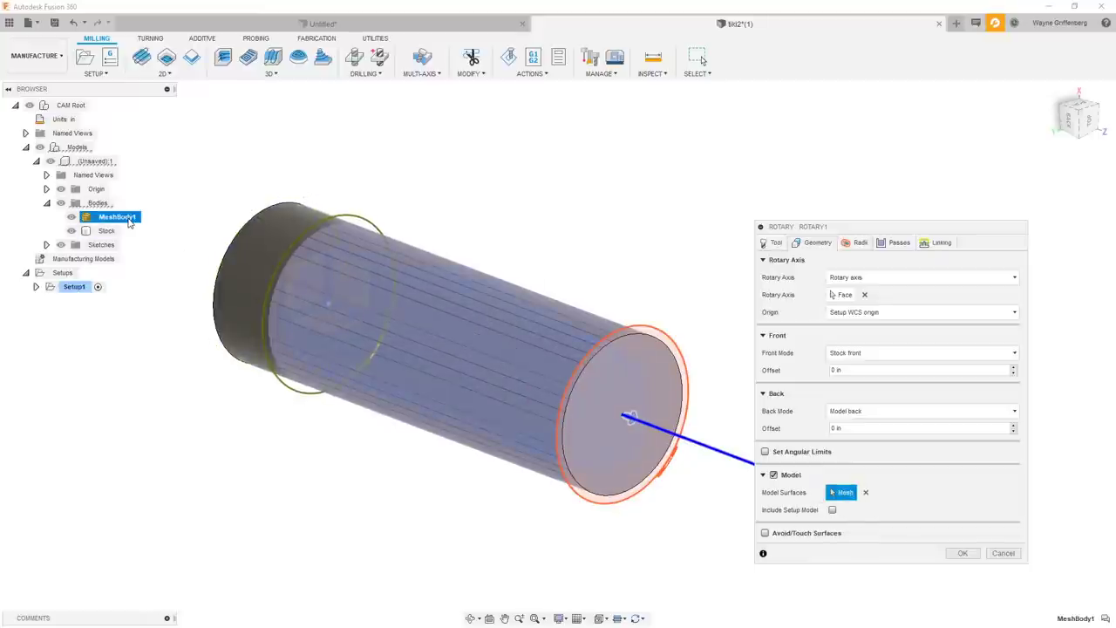
pyautogui.scroll(2, 618, 237)
pyautogui.keyDown('shift'); pyautogui.moveTo(658, 216); pyautogui.dragTo(873, 469, button='middle'); pyautogui.keyUp('shift')
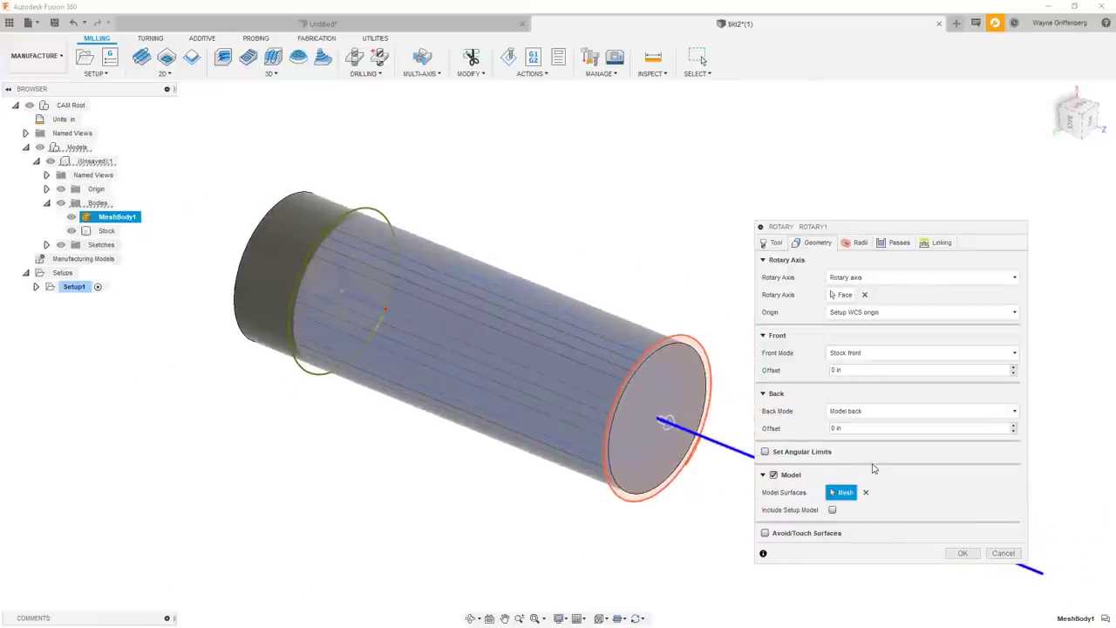
pyautogui.moveTo(858, 230); pyautogui.dragTo(845, 202)
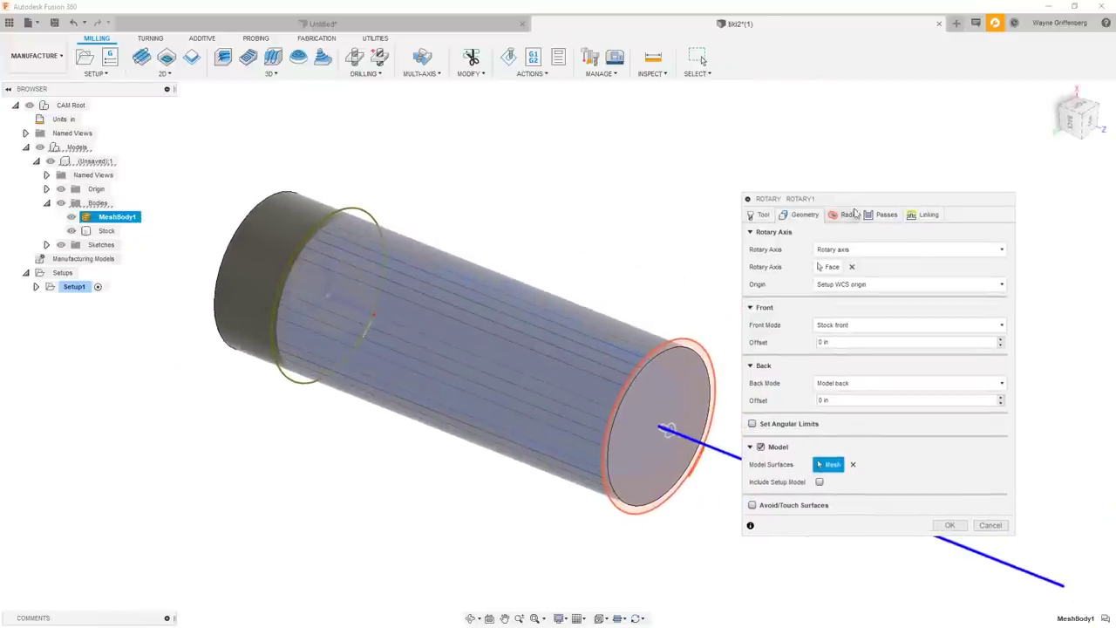
# - Set stepover to .050 and tool offset to 25 in Passes, then create Rotary1
pyautogui.click(870, 217)
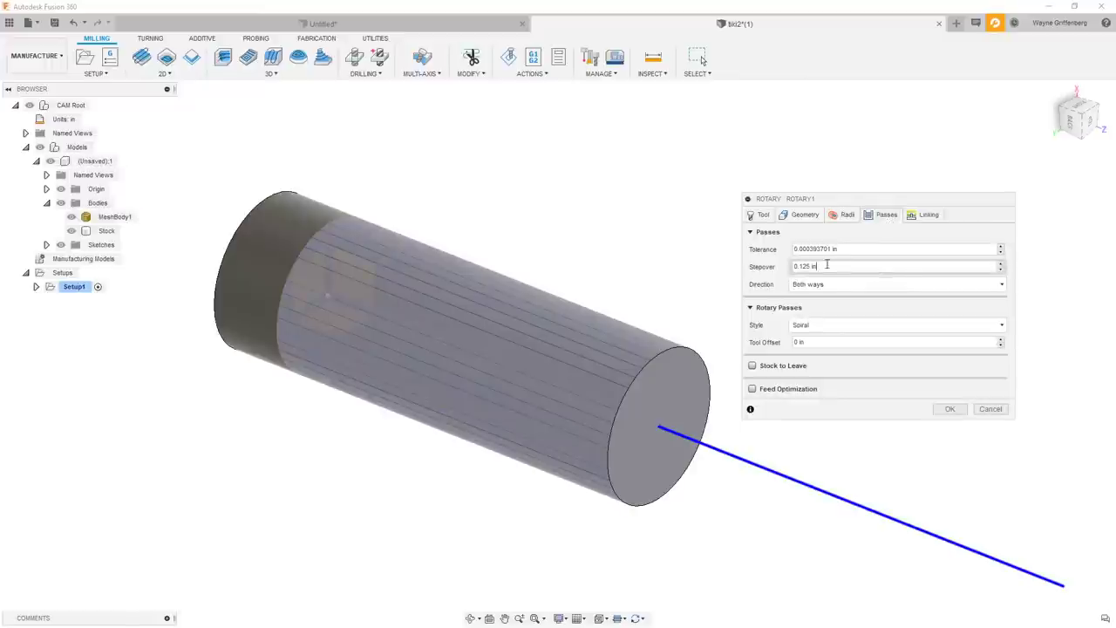
pyautogui.click(932, 265)
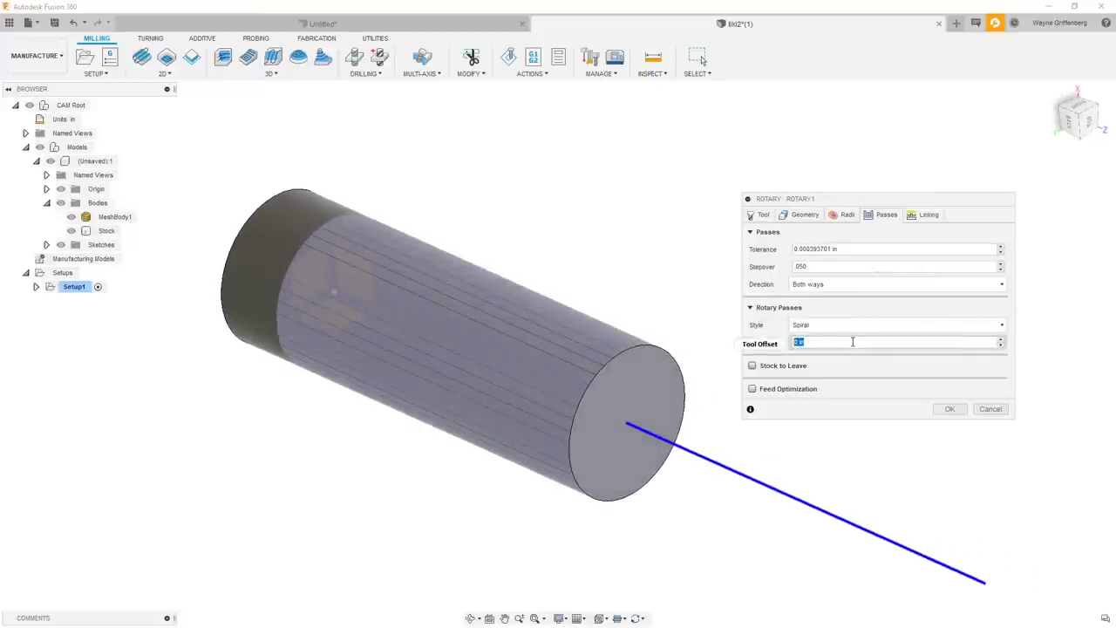
pyautogui.write('25')
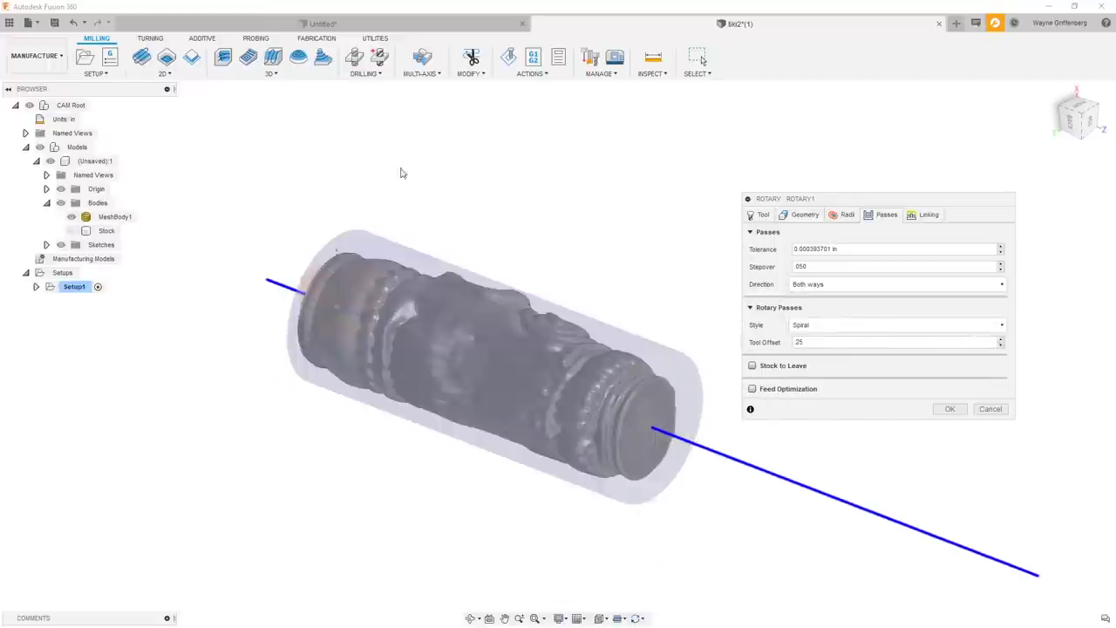
pyautogui.click(949, 409)
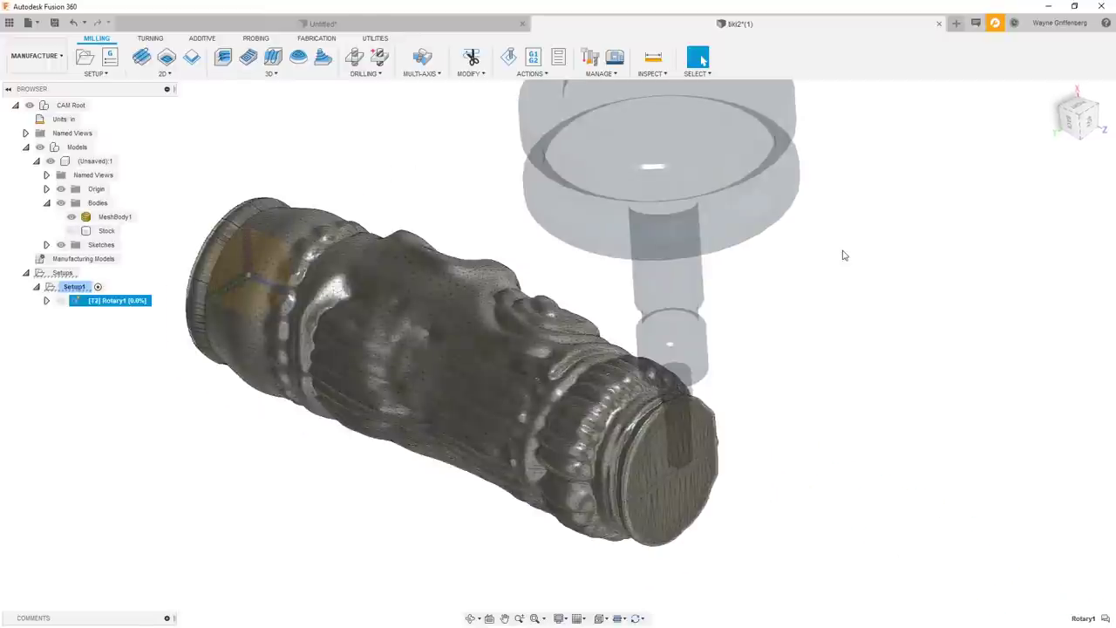
# - Inspect the finished Rotary1 spiral toolpath around the tiki and select the mesh body
pyautogui.keyDown('shift'); pyautogui.moveTo(843, 255); pyautogui.dragTo(916, 252, button='middle'); pyautogui.keyUp('shift')
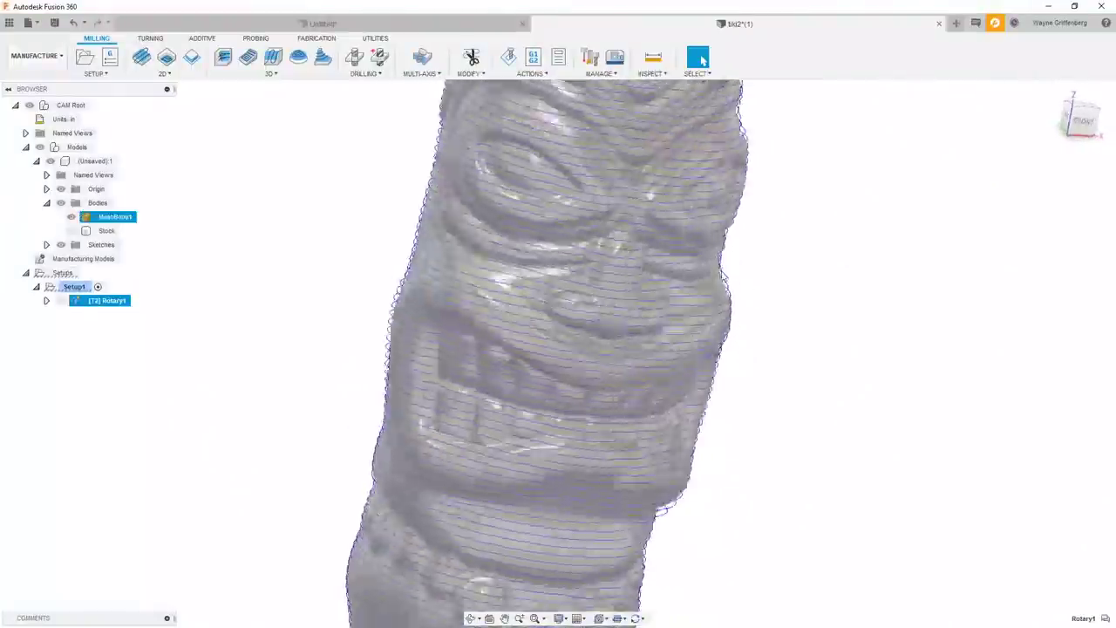
pyautogui.click(610, 263)
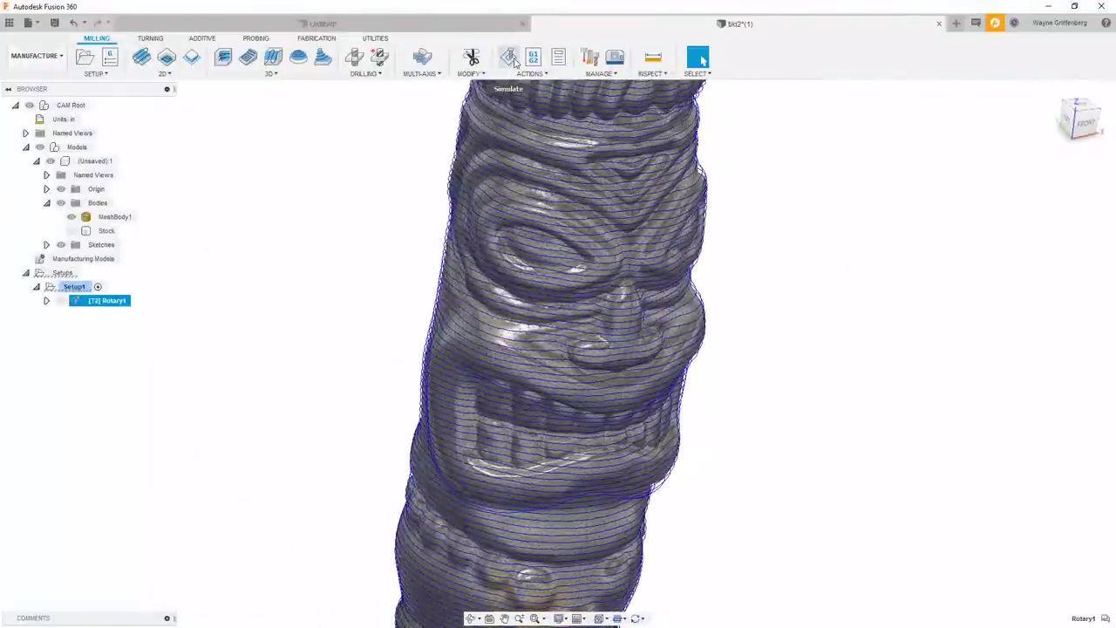
# - Simulate Rotary1, watching the tool carve the tiki's face, then close the simulation
pyautogui.click(510, 58)
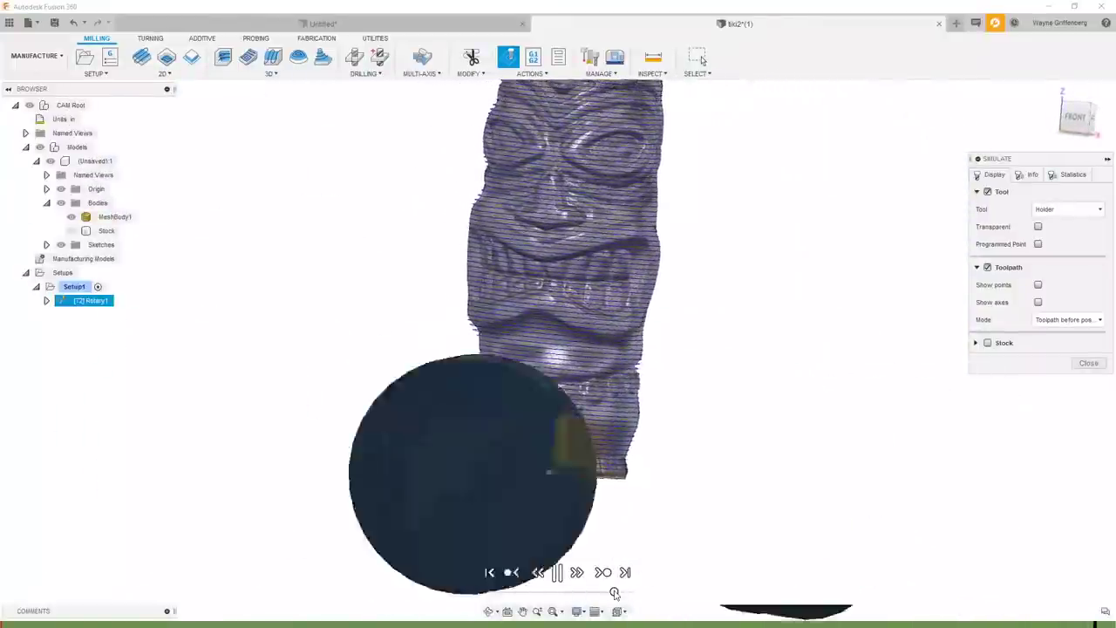
pyautogui.keyDown('shift'); pyautogui.moveTo(652, 469); pyautogui.dragTo(659, 438, button='middle'); pyautogui.keyUp('shift')
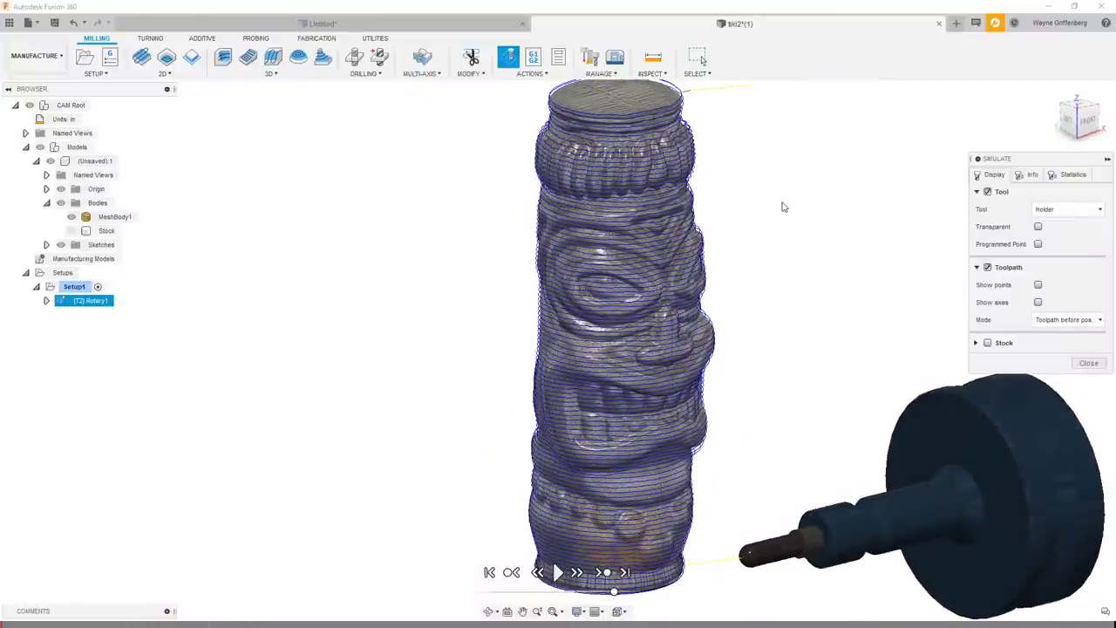
pyautogui.scroll(5, 782, 206)
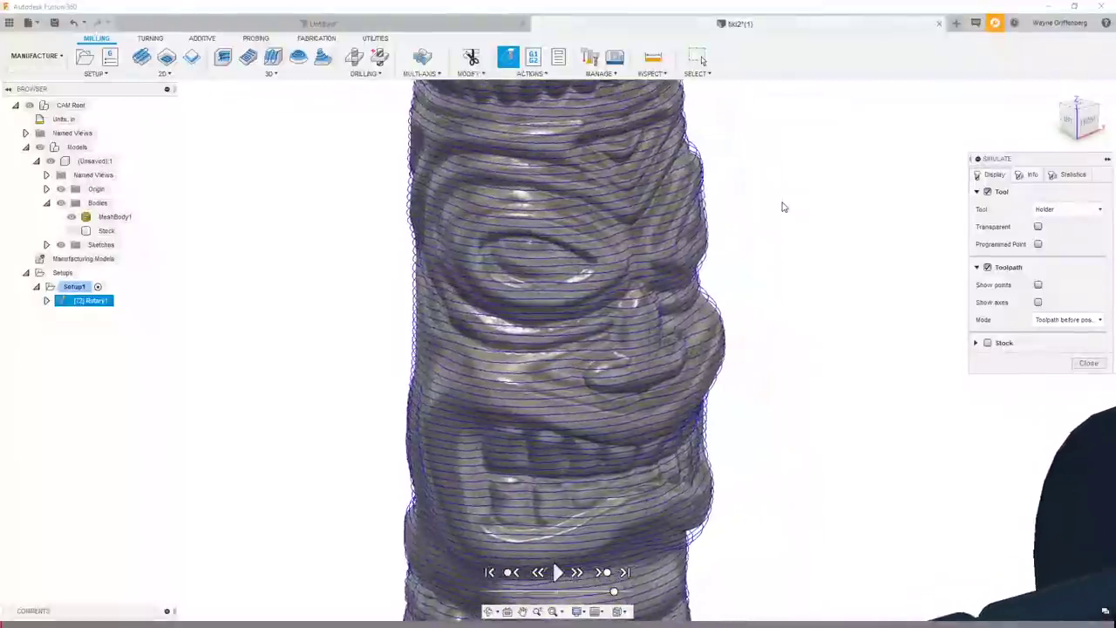
pyautogui.keyDown('shift'); pyautogui.moveTo(774, 217); pyautogui.dragTo(770, 252, button='middle'); pyautogui.keyUp('shift')
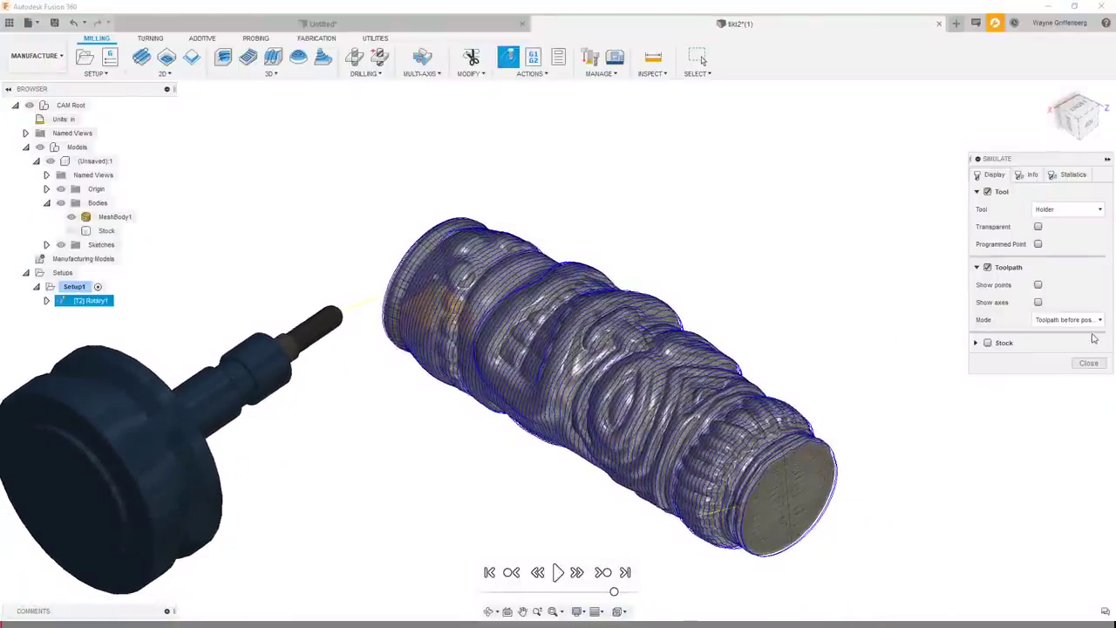
pyautogui.click(1088, 364)
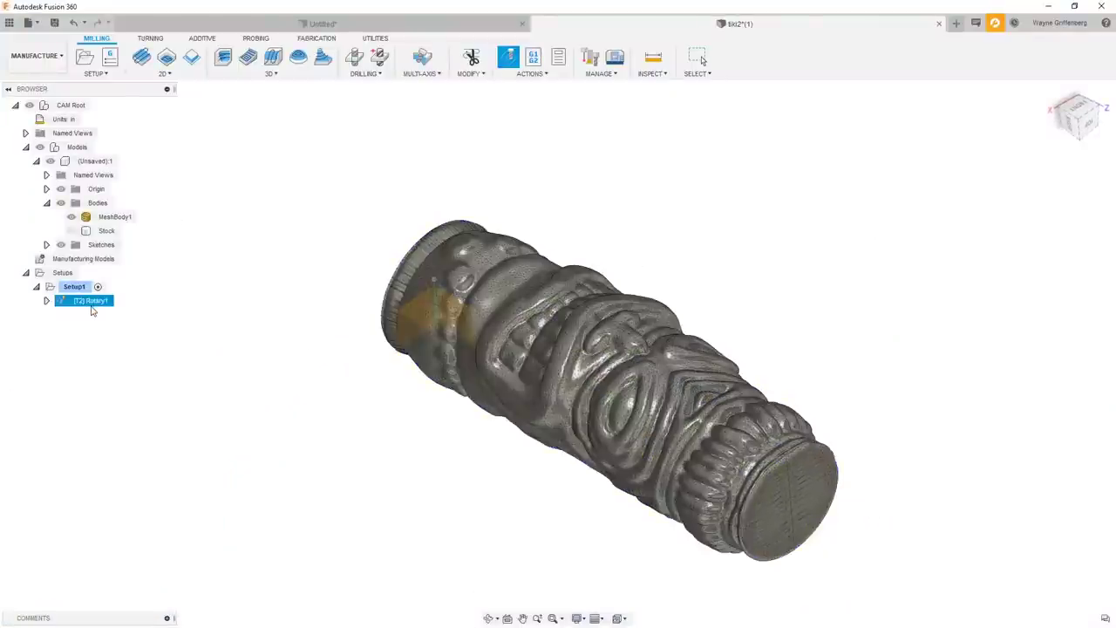
# - Edit [T2] Rotary1 and review its Geometry tab: face-defined rotary axis and model limits
pyautogui.rightClick(92, 302)
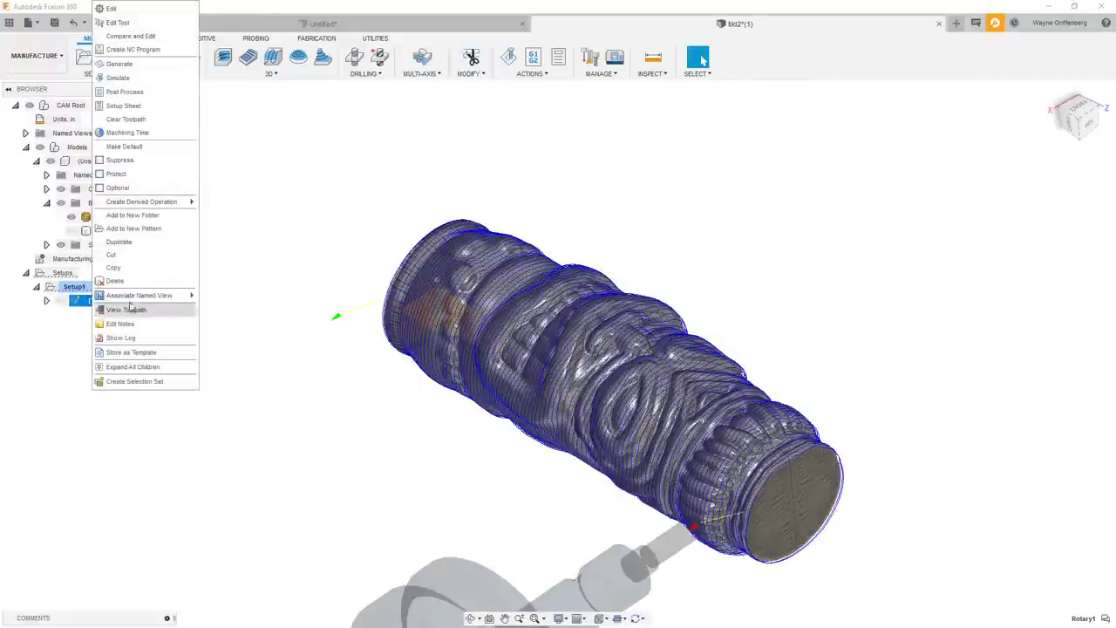
pyautogui.click(139, 25)
pyautogui.click(801, 216)
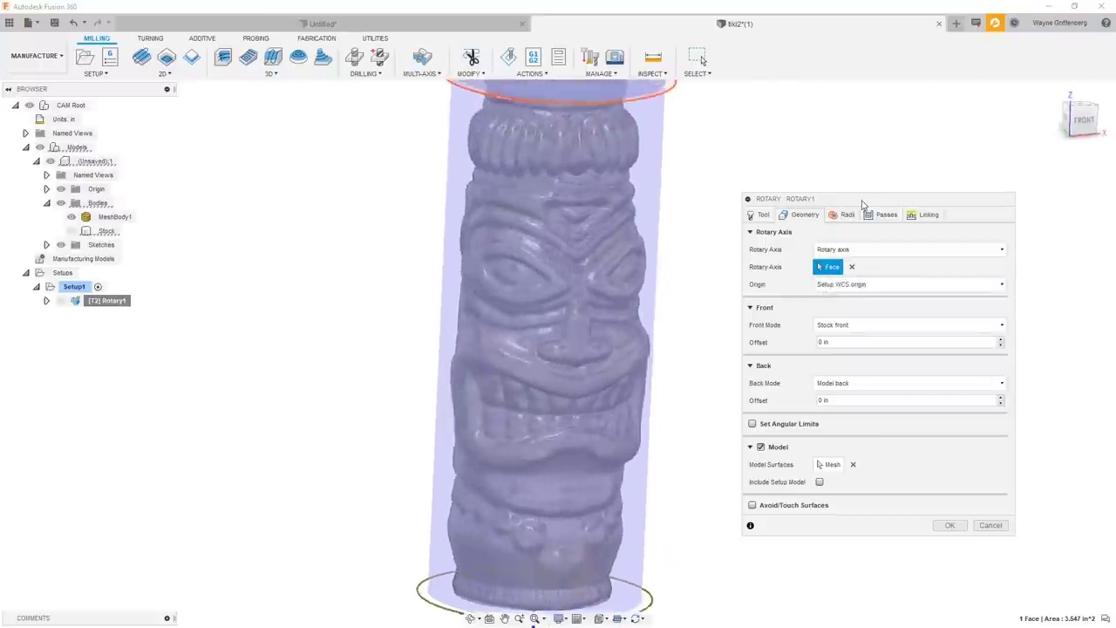
pyautogui.moveTo(868, 202); pyautogui.dragTo(931, 190)
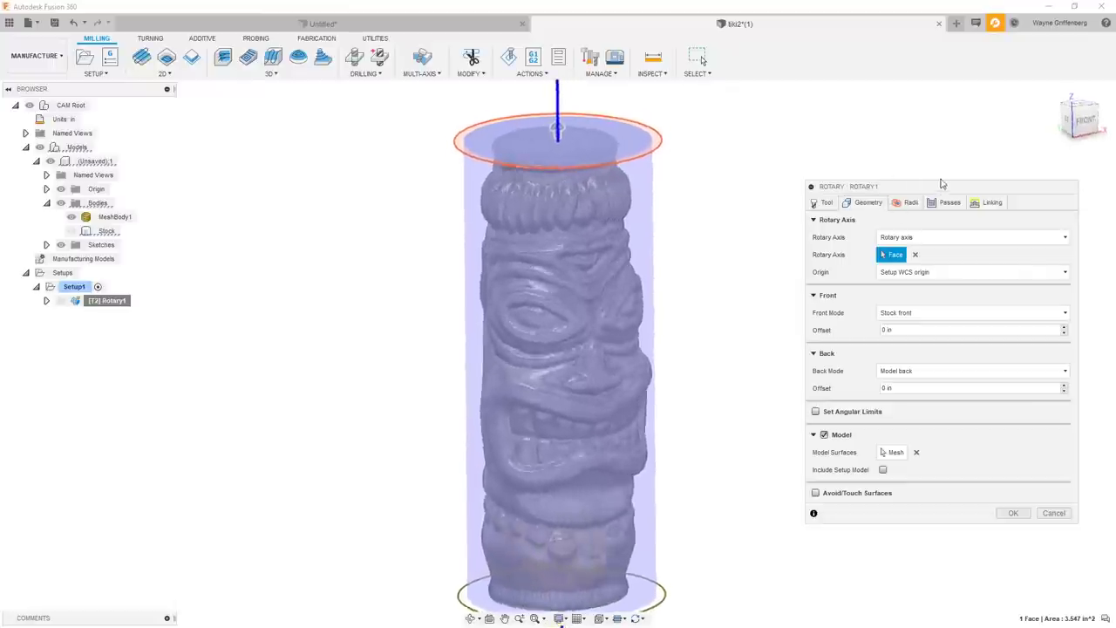
pyautogui.moveTo(951, 192); pyautogui.dragTo(912, 197)
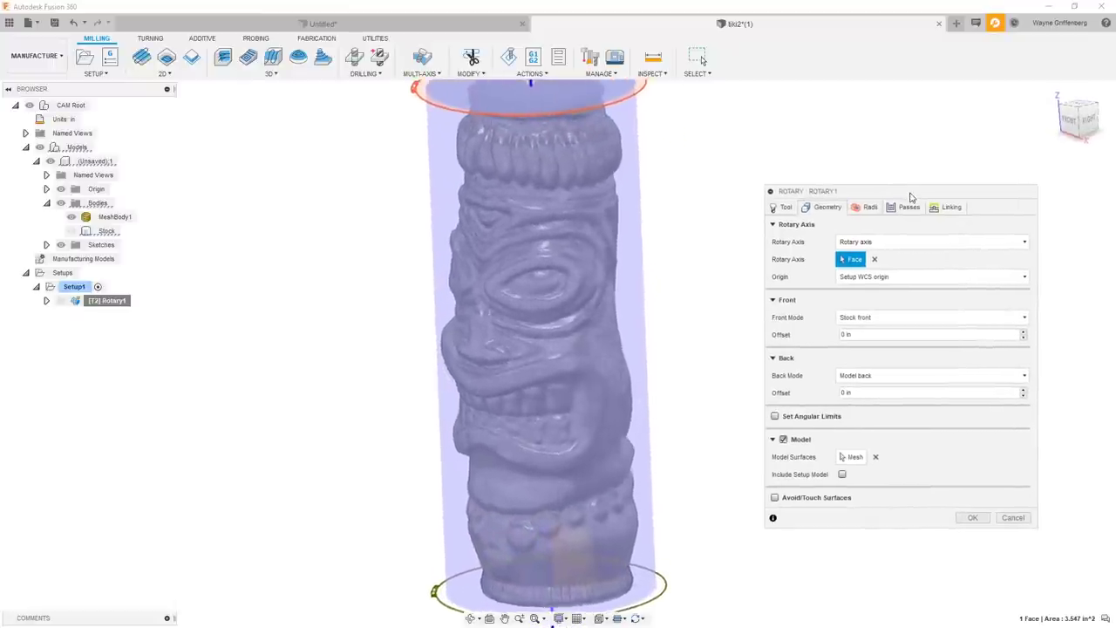